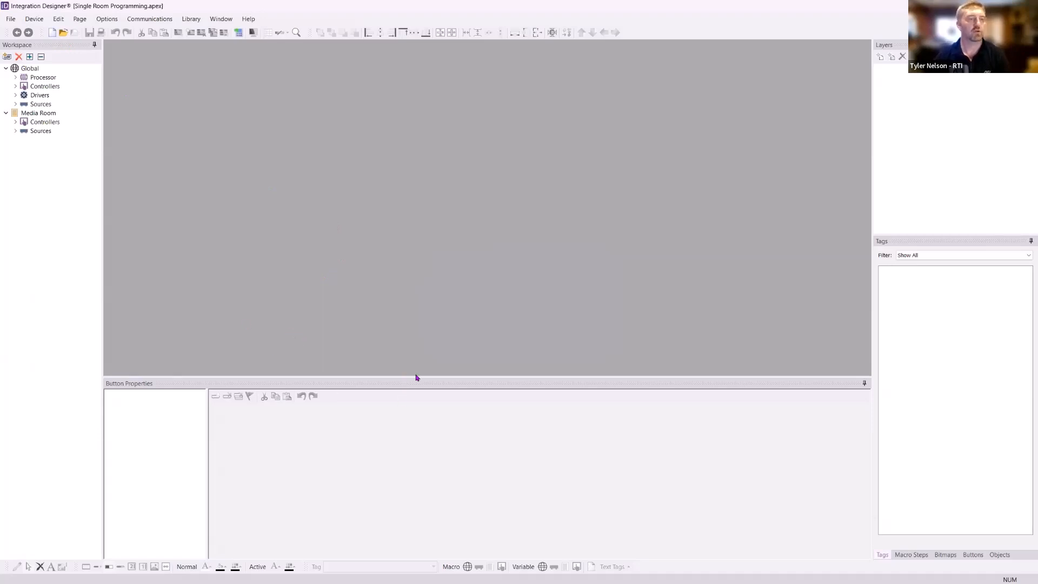
Expand the workspace tree and examine the processor, controllers, drivers and sources for Global and Media Room
{"action": "left_click", "coordinate": [30, 56]}
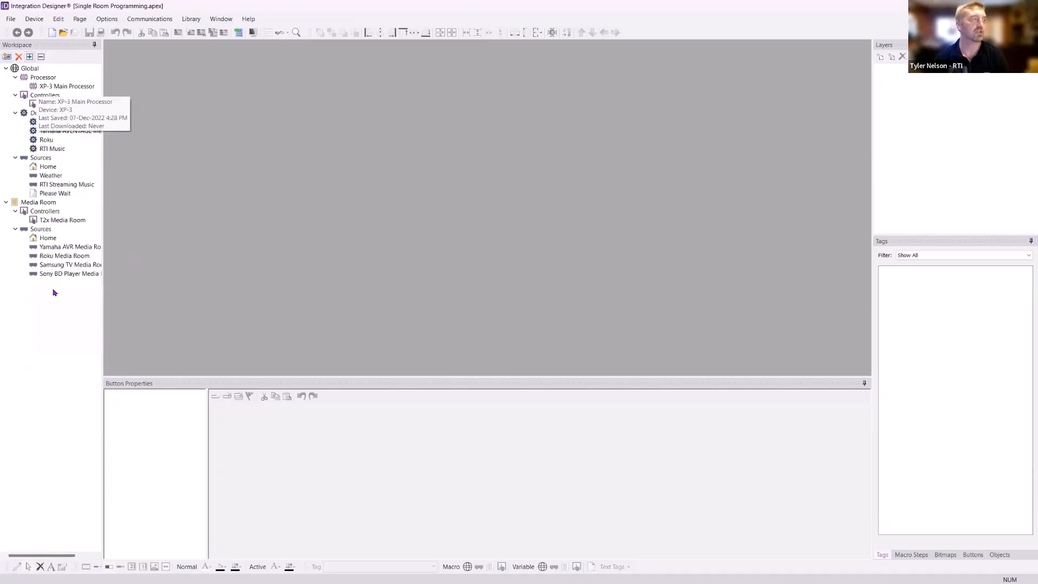
{"action": "left_click", "coordinate": [16, 158]}
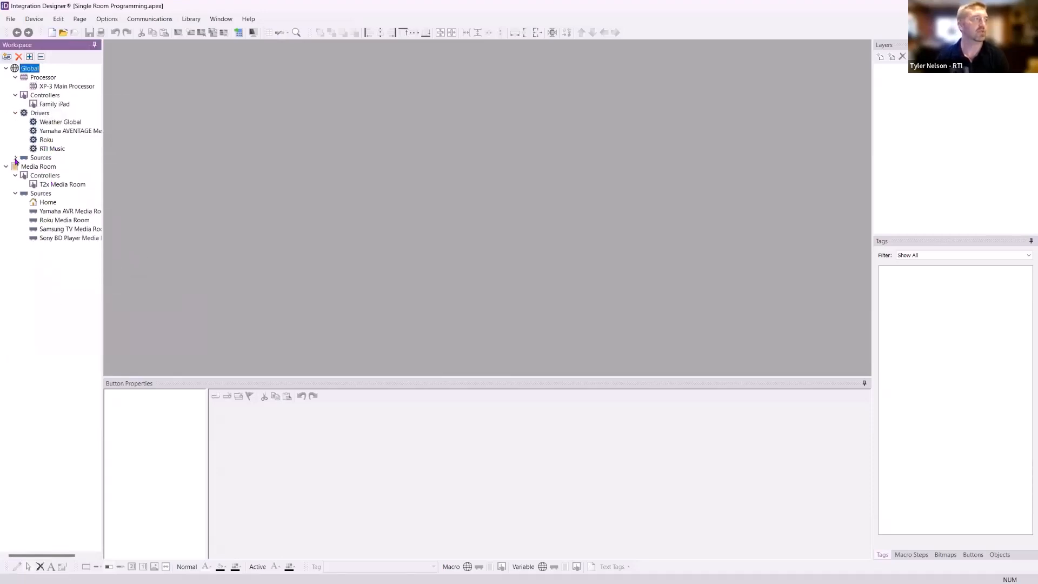
{"action": "left_click", "coordinate": [16, 158]}
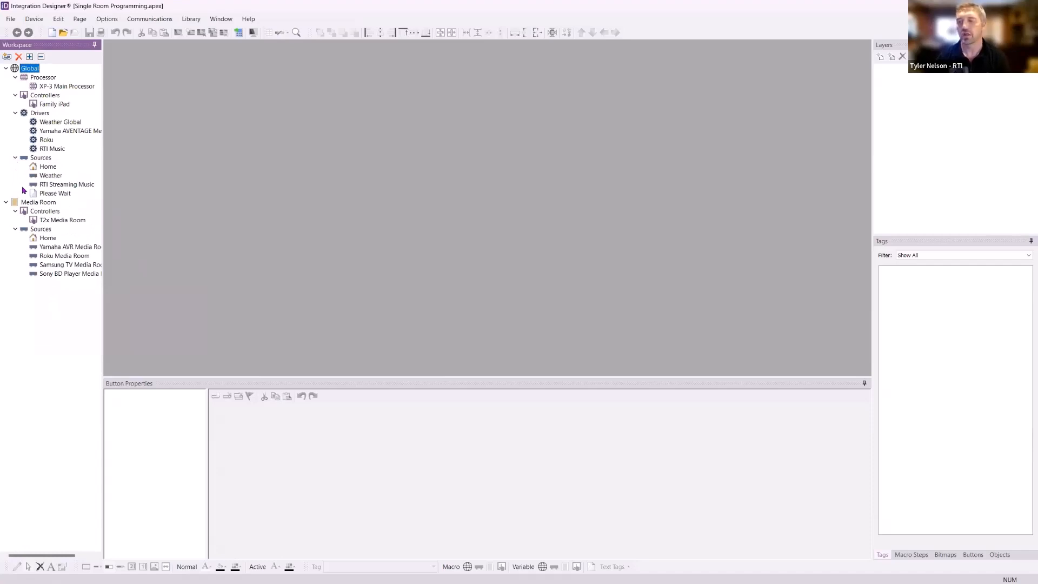
{"action": "mouse_move", "coordinate": [82, 188]}
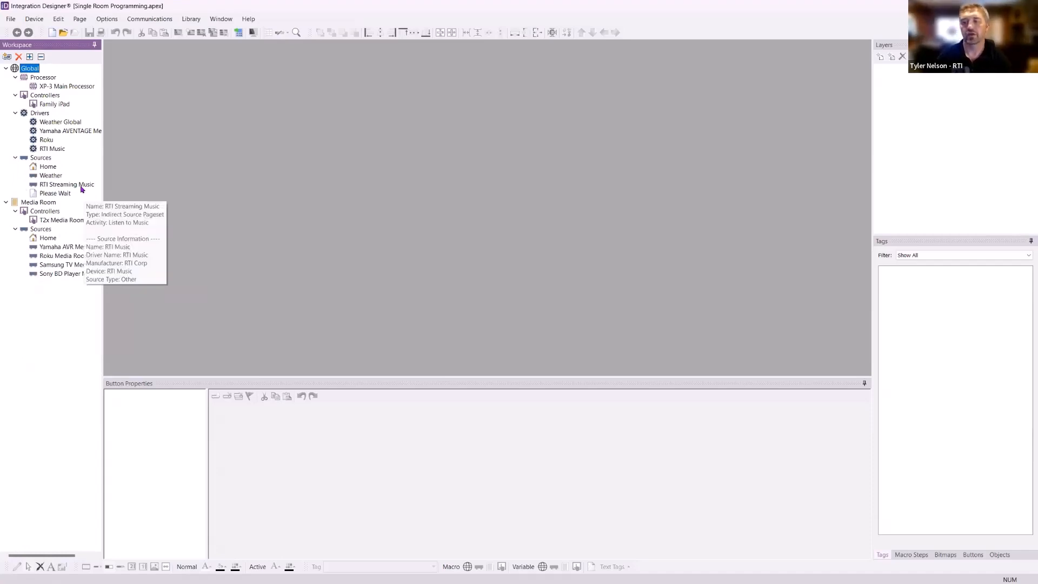
{"action": "mouse_move", "coordinate": [52, 91]}
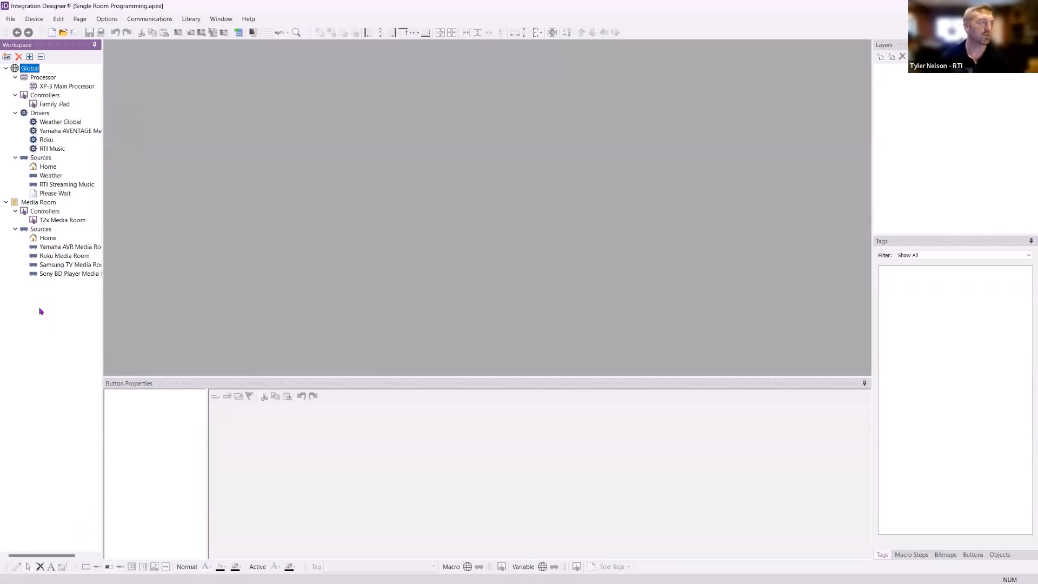
{"action": "mouse_move", "coordinate": [49, 273]}
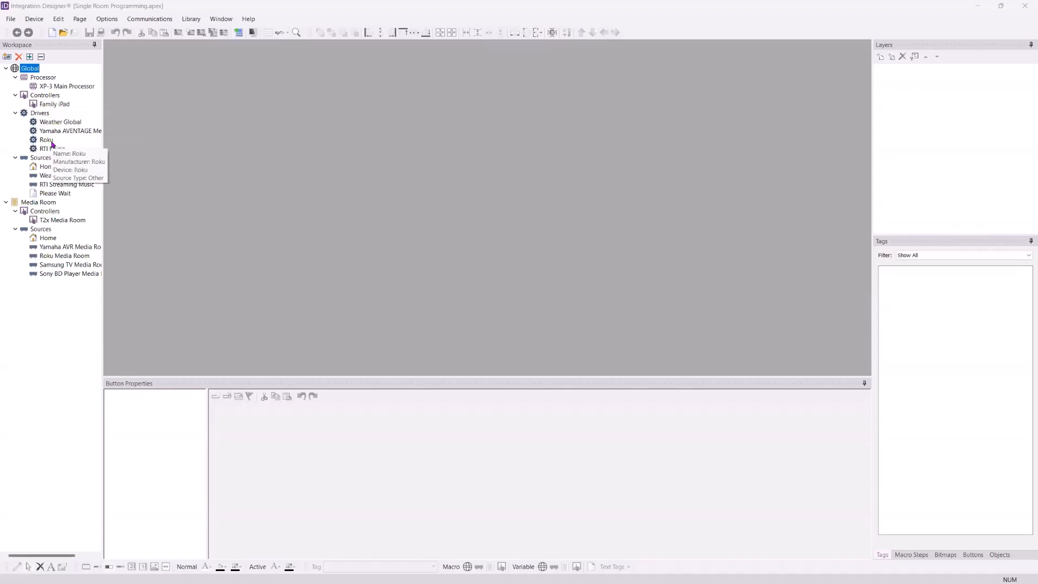
{"action": "mouse_move", "coordinate": [49, 248]}
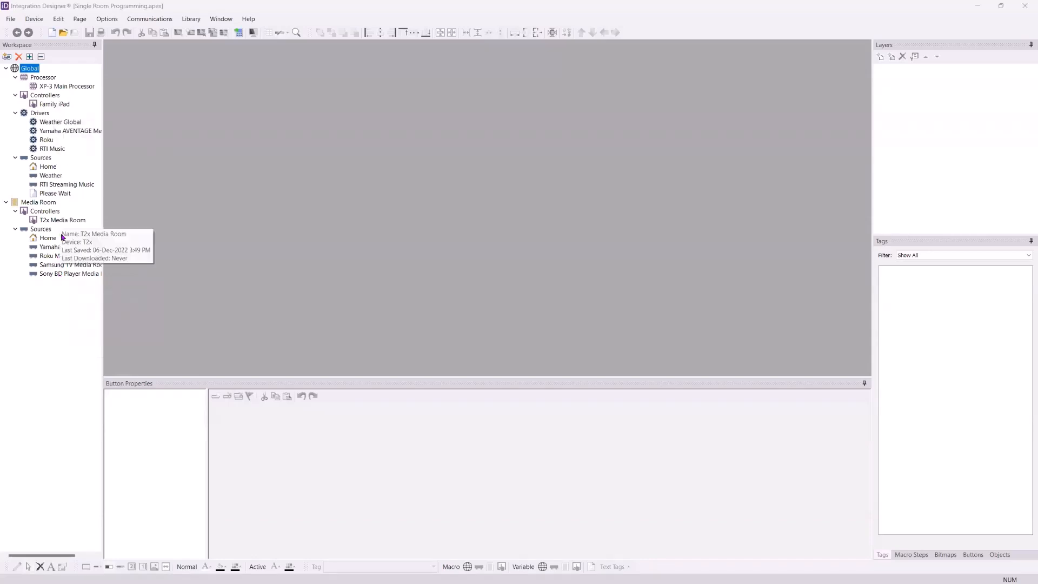
{"action": "mouse_move", "coordinate": [64, 220]}
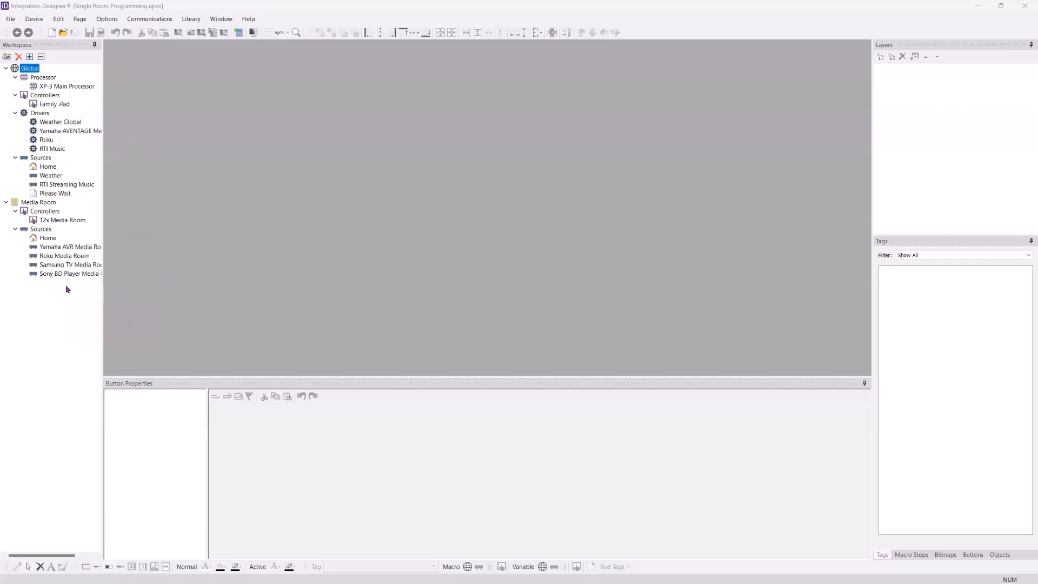
Open the Family iPad controller and view its DVD / Bluray page
{"action": "left_click", "coordinate": [47, 106]}
{"action": "double_click", "coordinate": [48, 108]}
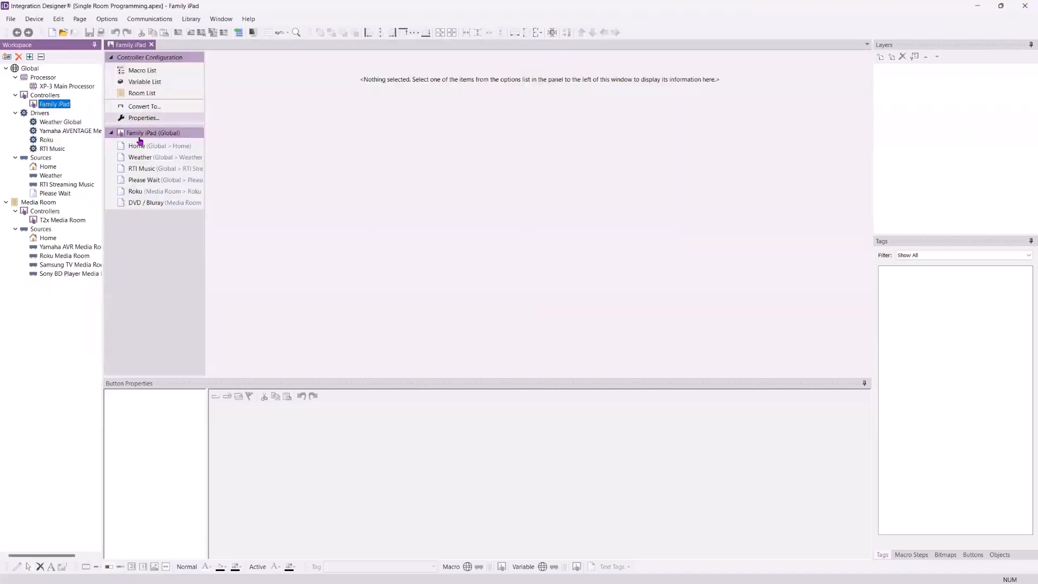
{"action": "left_click", "coordinate": [152, 207]}
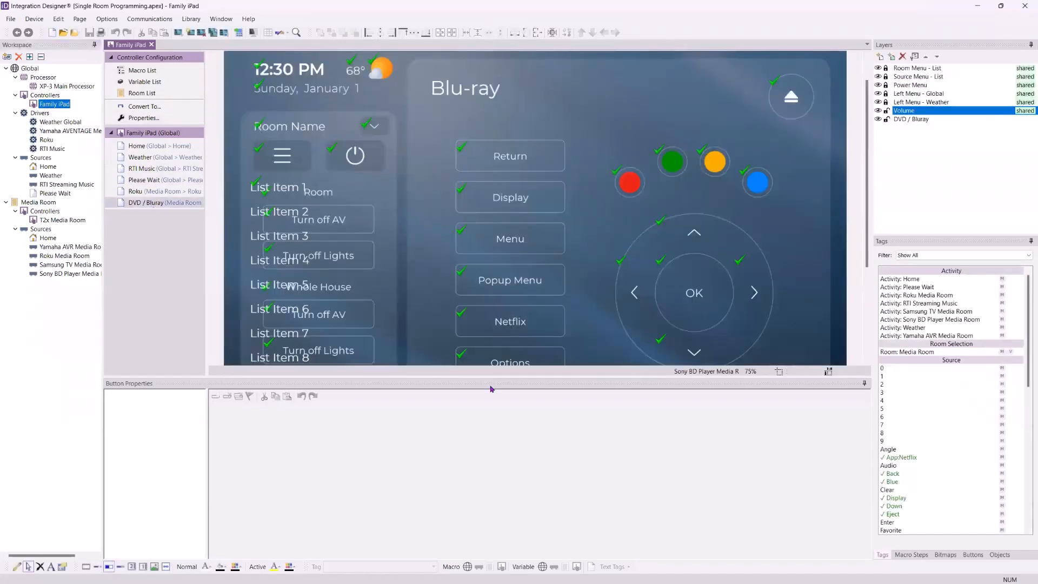
{"action": "left_click_drag", "start_coordinate": [485, 377], "coordinate": [496, 500]}
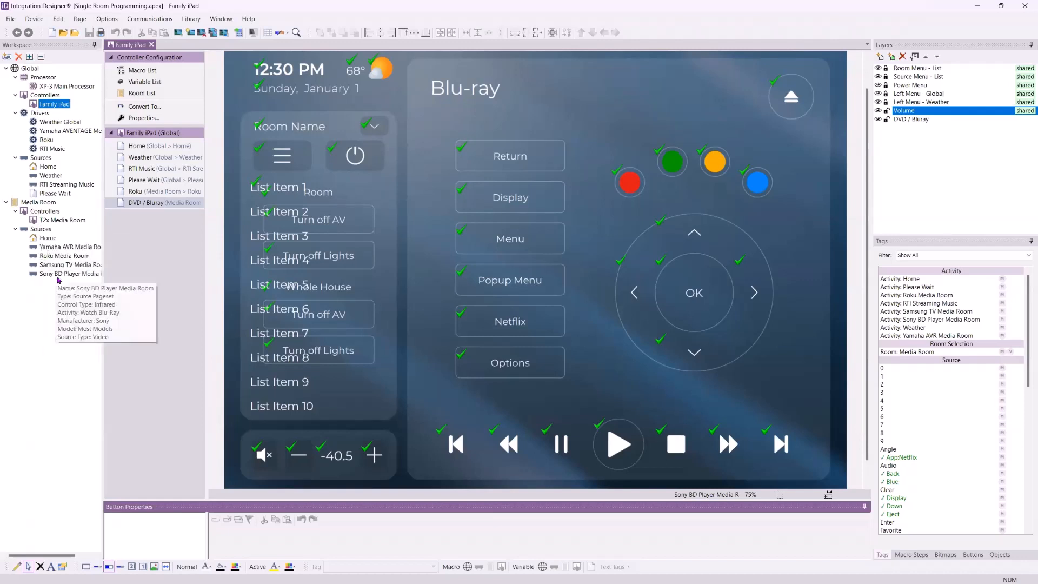
Open the Sony BD Player Media Room source and inspect the Netflix button on its T2x and Family iPad pages
{"action": "left_click", "coordinate": [53, 276]}
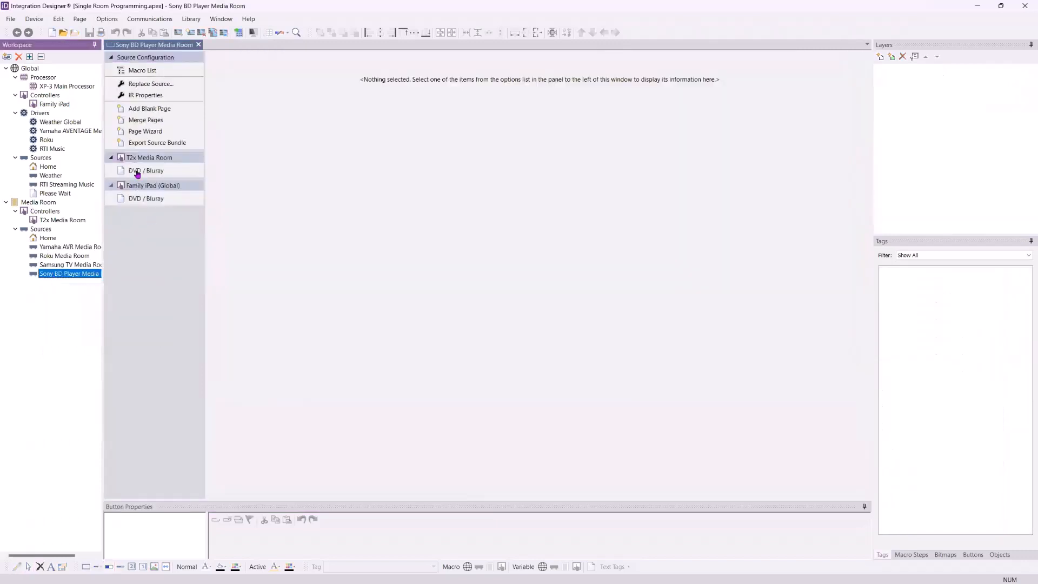
{"action": "left_click", "coordinate": [151, 200]}
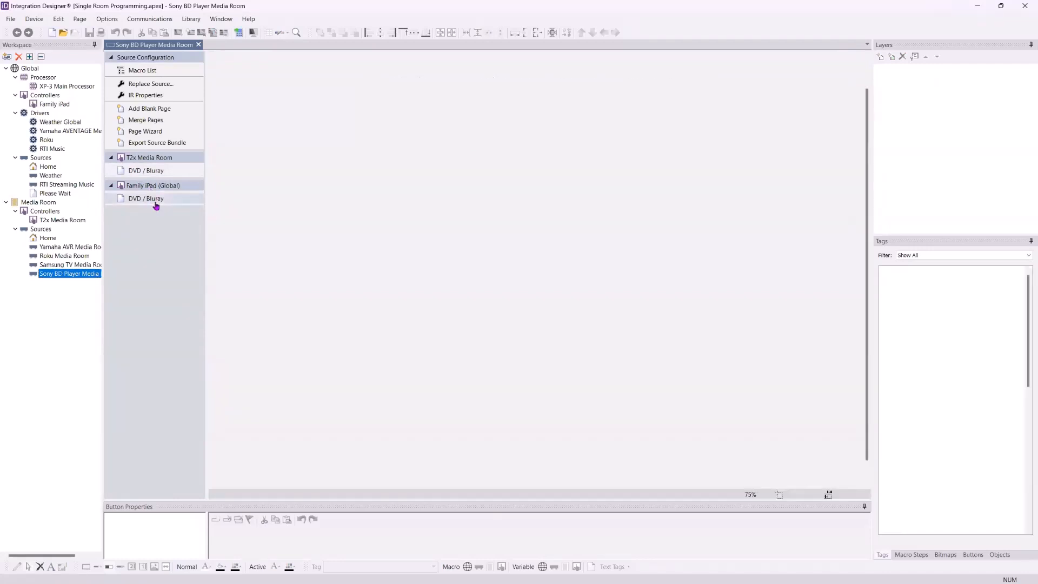
{"action": "left_click", "coordinate": [148, 172]}
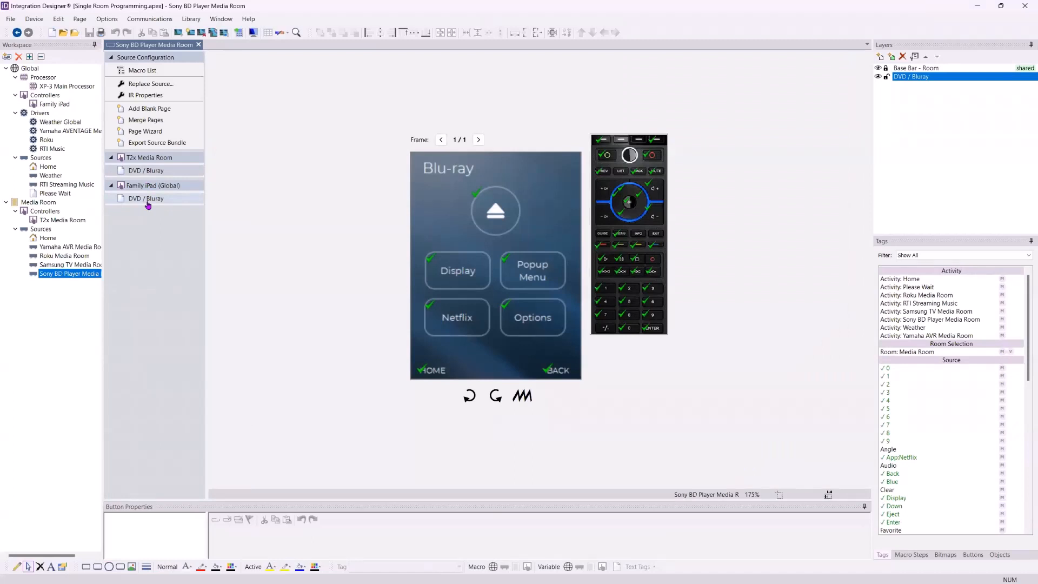
{"action": "left_click", "coordinate": [461, 326]}
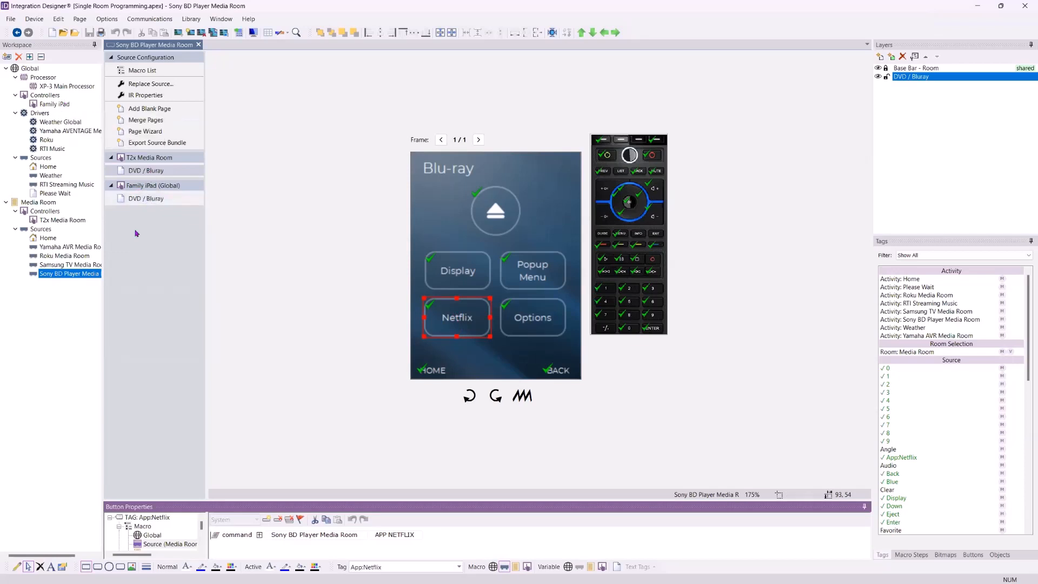
{"action": "left_click", "coordinate": [153, 202]}
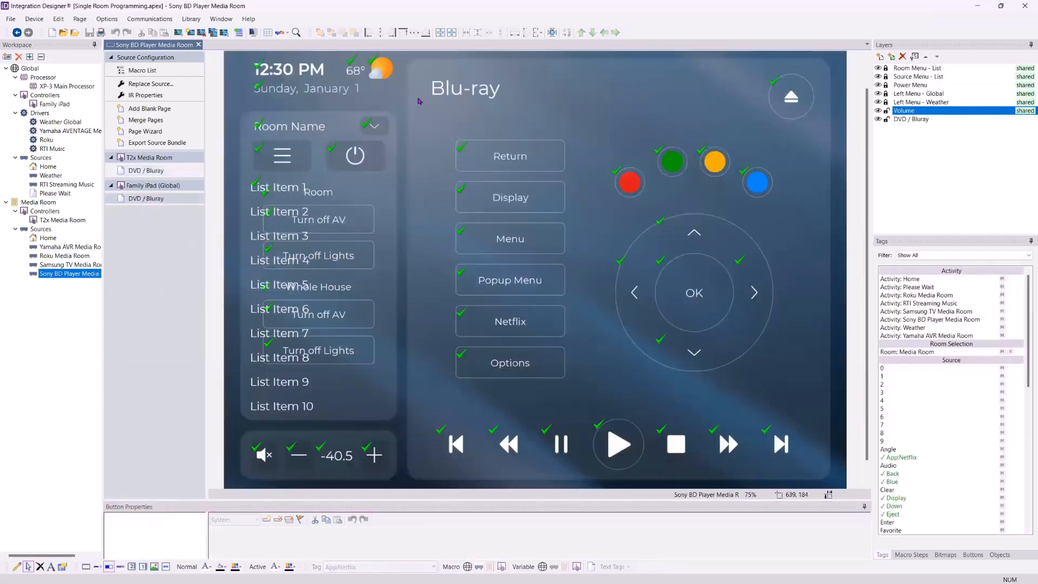
{"action": "left_click", "coordinate": [487, 325]}
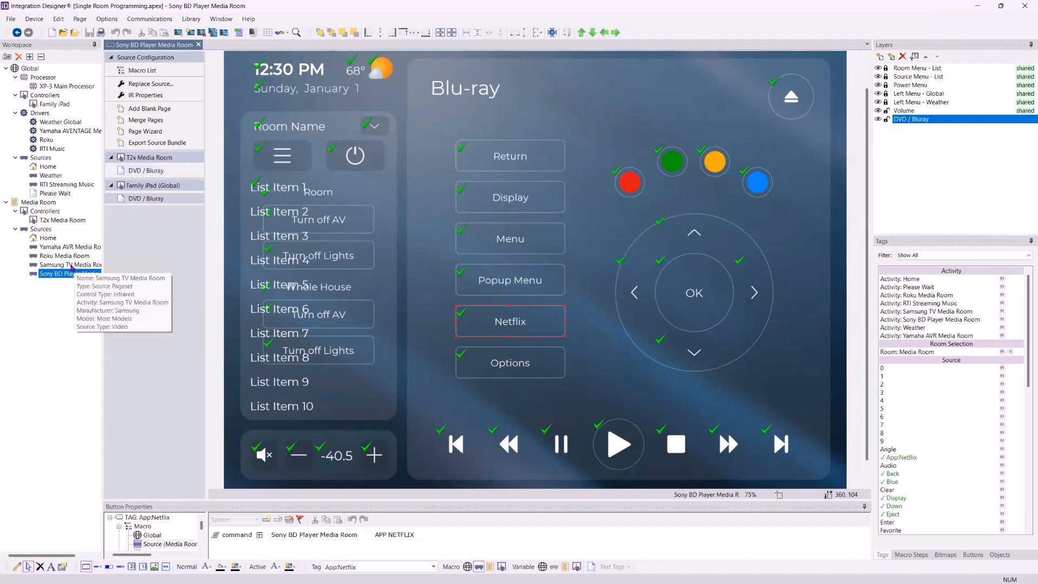
Open the Roku Media Room source and compare its Family iPad and T2x pages at 50% and 75% zoom
{"action": "left_click", "coordinate": [67, 255]}
{"action": "left_click", "coordinate": [144, 223]}
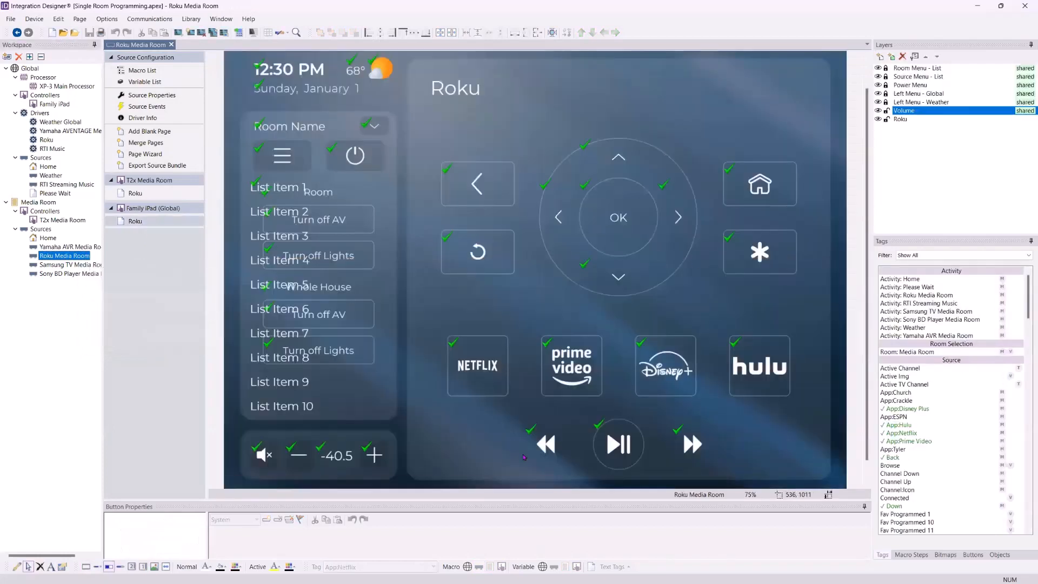
{"action": "left_click", "coordinate": [137, 194]}
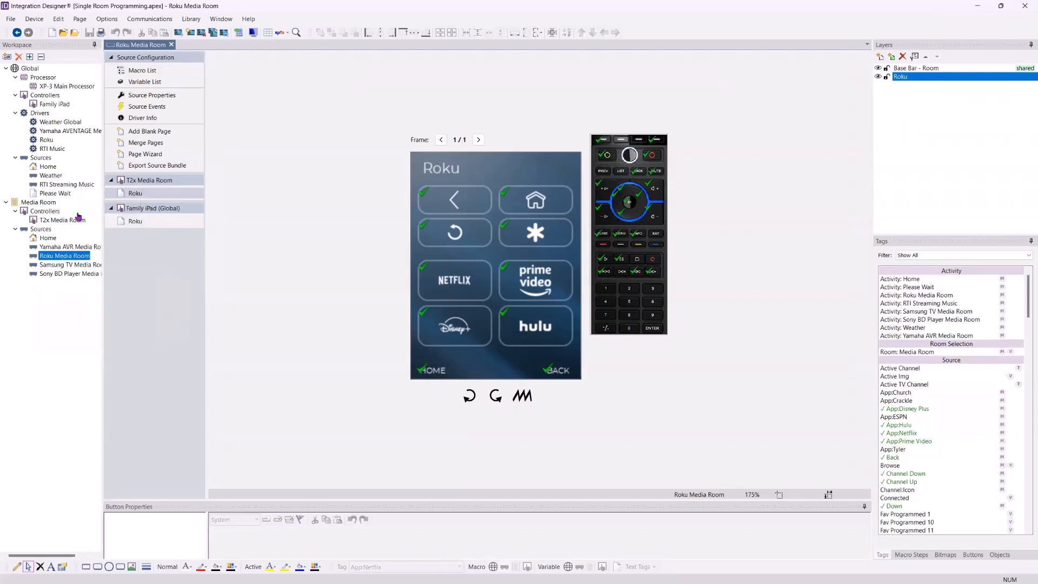
{"action": "left_click", "coordinate": [137, 222]}
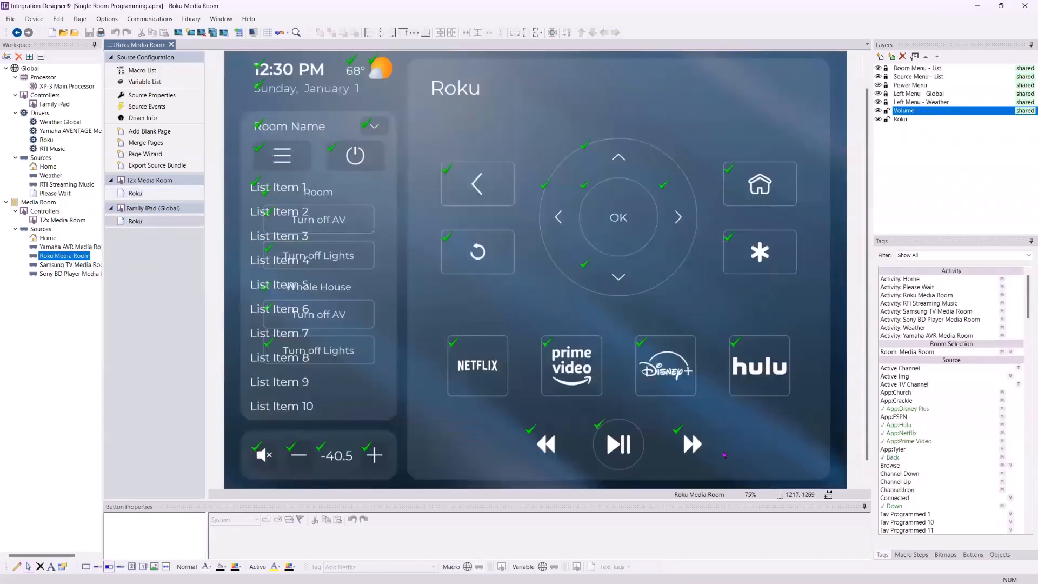
{"action": "left_click", "coordinate": [756, 494]}
{"action": "left_click", "coordinate": [730, 410]}
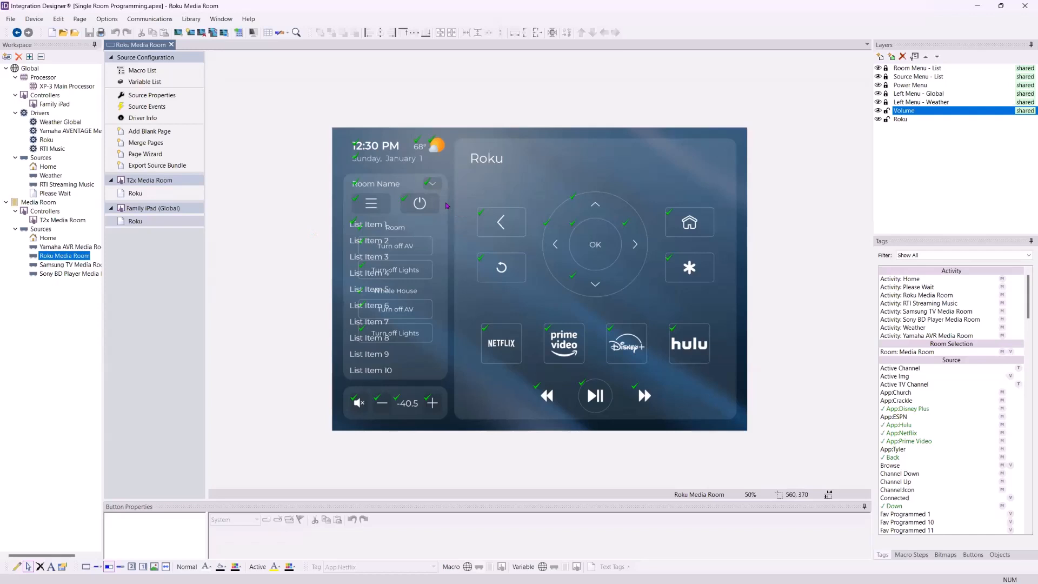
{"action": "key", "text": "ctrl+r"}
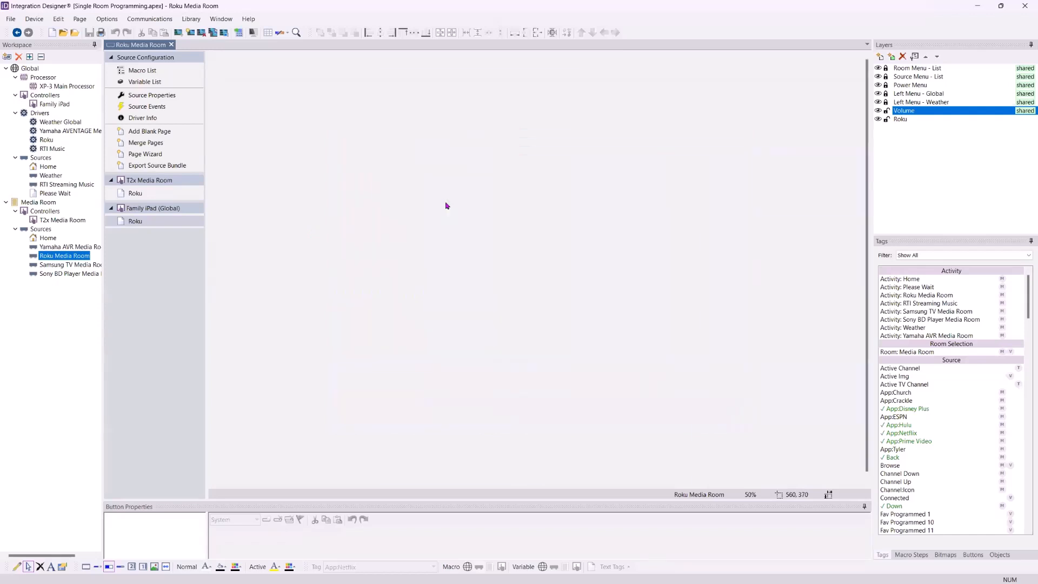
{"action": "key", "text": "ctrl+r"}
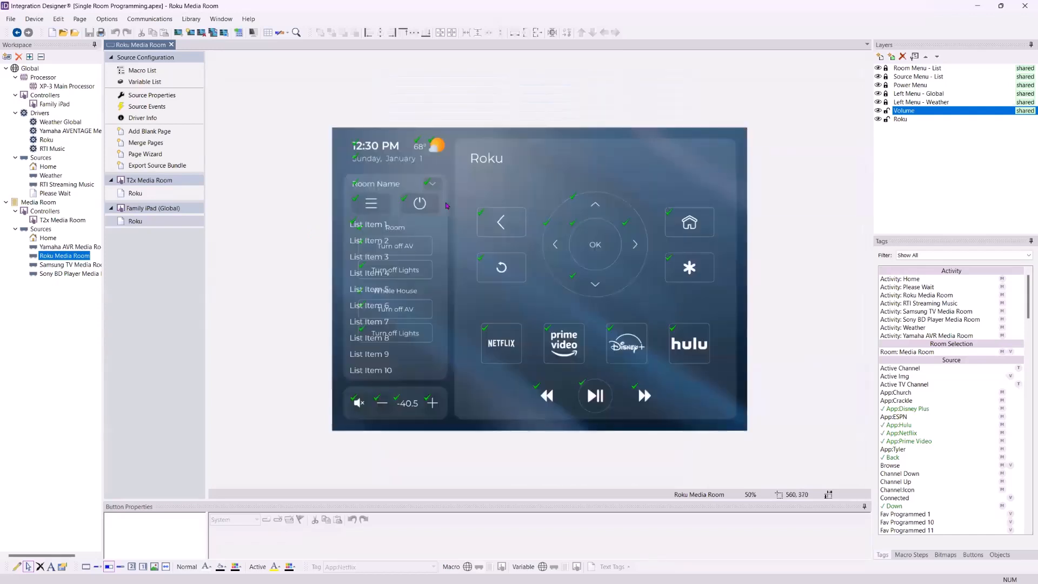
{"action": "key", "text": "ctrl+r"}
{"action": "key", "text": "ctrl+r"}
{"action": "left_click", "coordinate": [751, 495]}
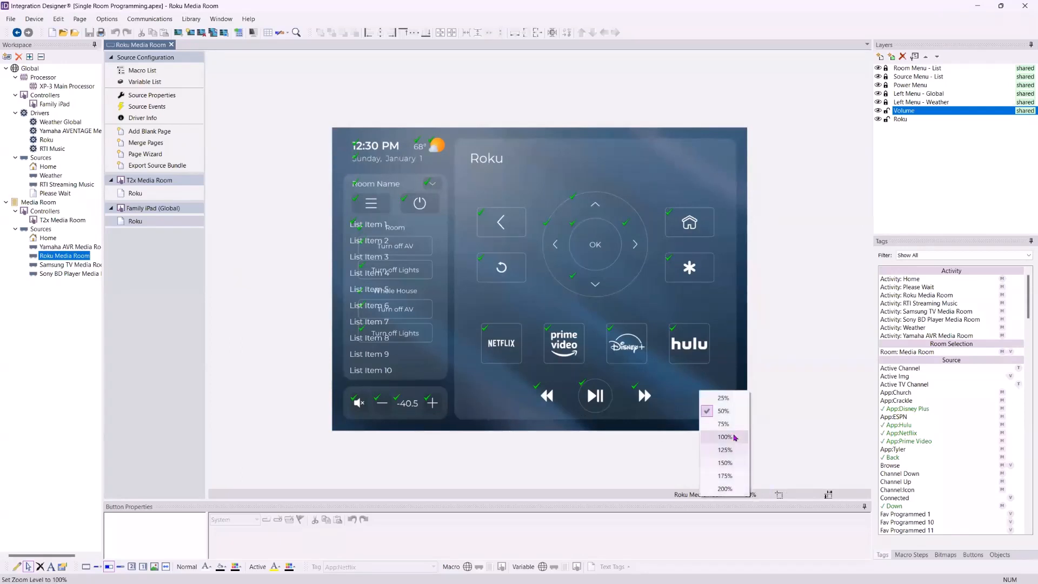
{"action": "left_click", "coordinate": [772, 284]}
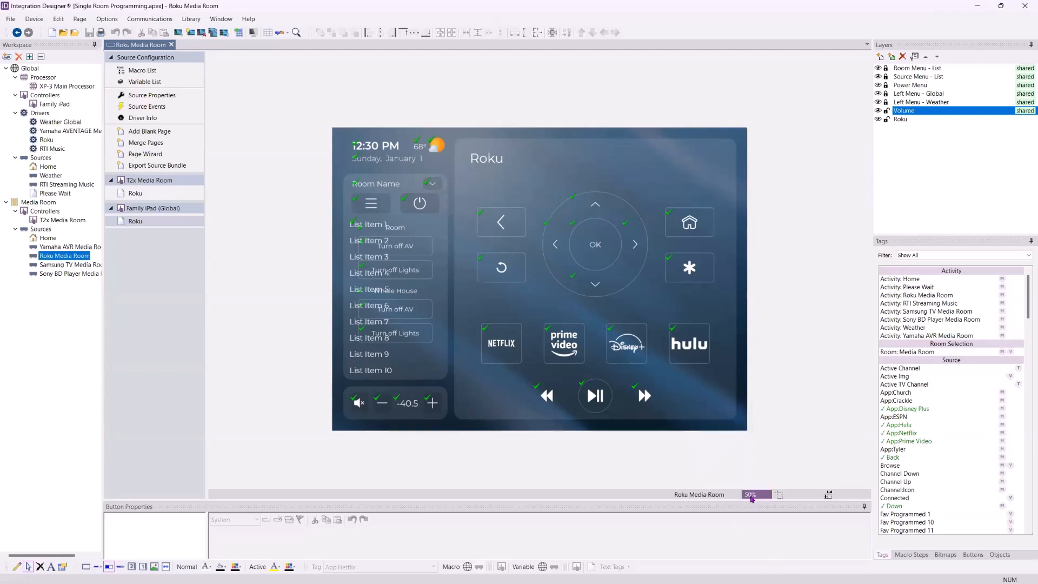
{"action": "left_click", "coordinate": [750, 495]}
{"action": "left_click", "coordinate": [725, 435]}
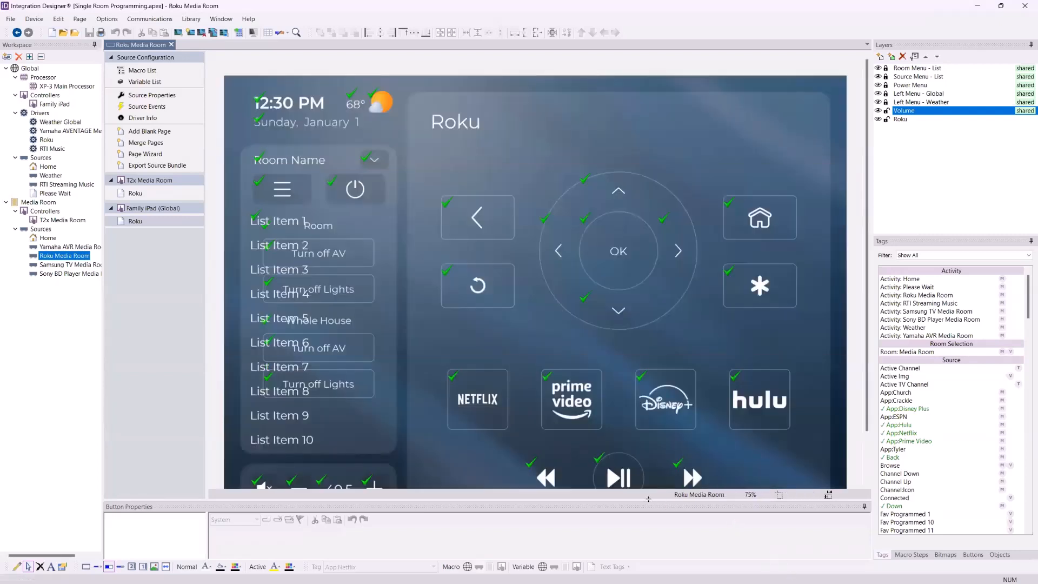
Inspect the volume down and volume up buttons on the Roku Family iPad page
{"action": "left_click_drag", "start_coordinate": [648, 498], "coordinate": [648, 520]}
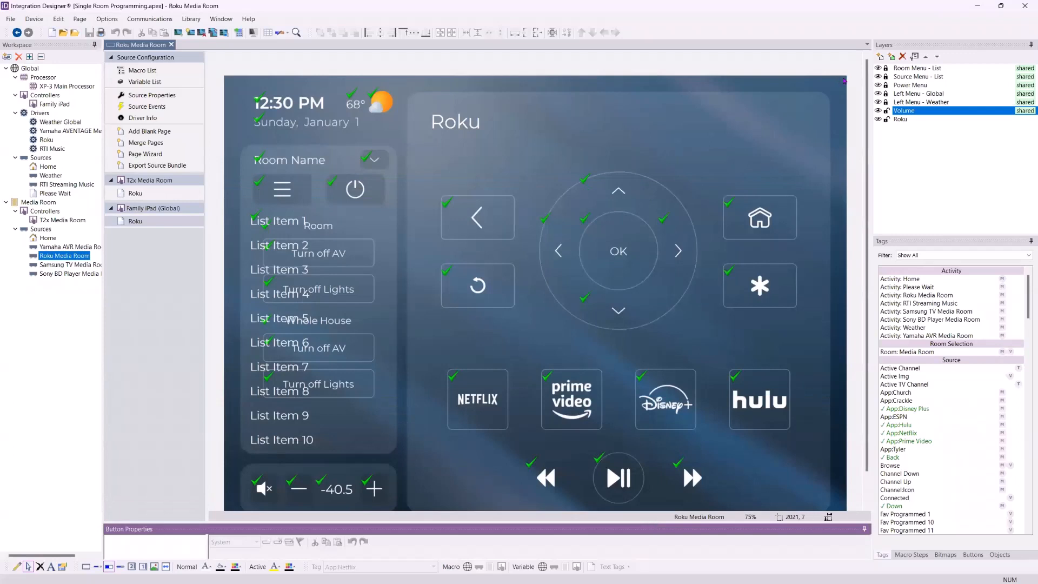
{"action": "scroll", "coordinate": [789, 116], "scroll_direction": "down", "scroll_amount": 1}
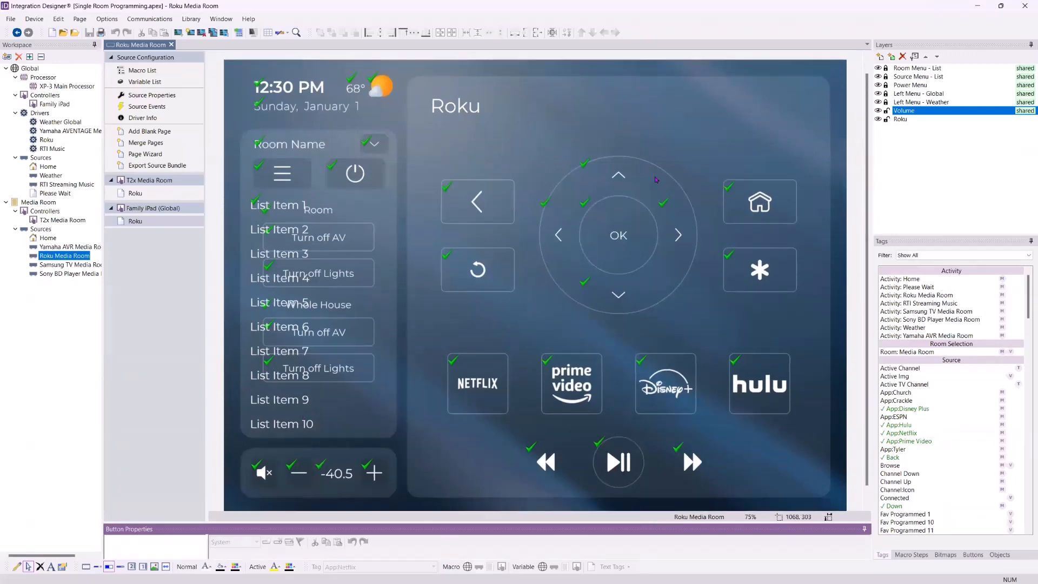
{"action": "left_click", "coordinate": [923, 47]}
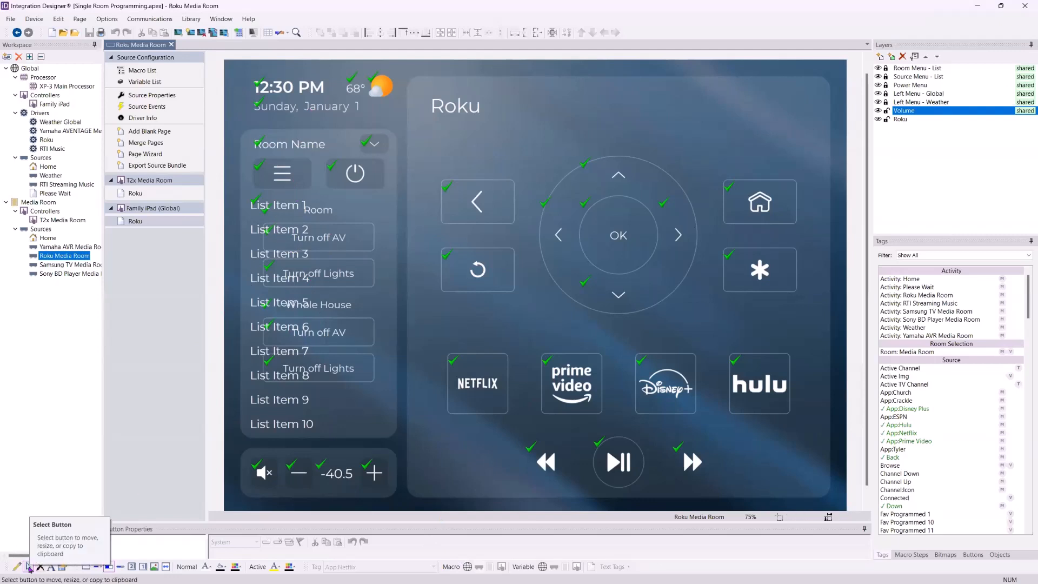
{"action": "left_click", "coordinate": [29, 567]}
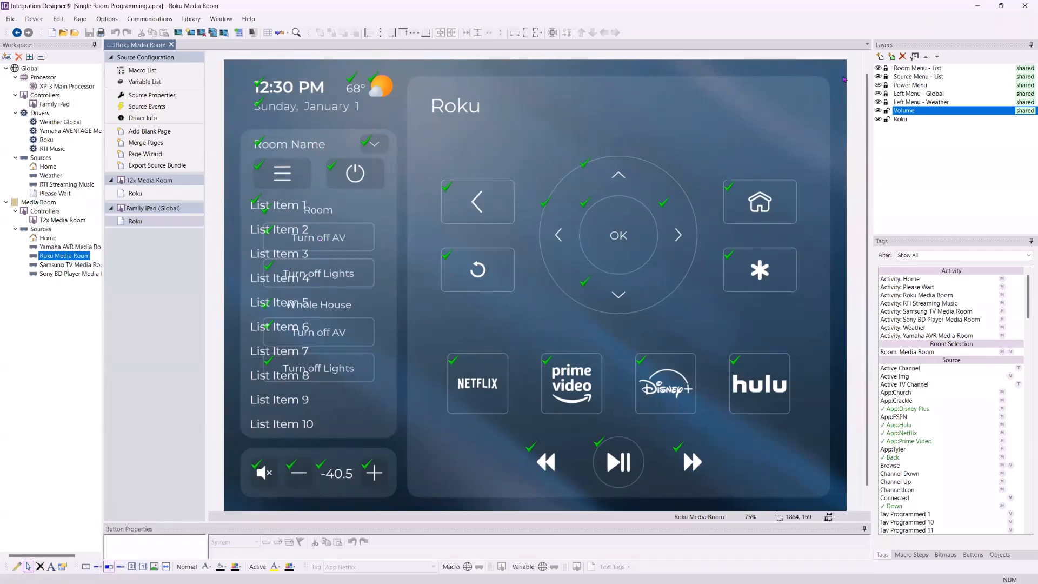
{"action": "left_click", "coordinate": [890, 47]}
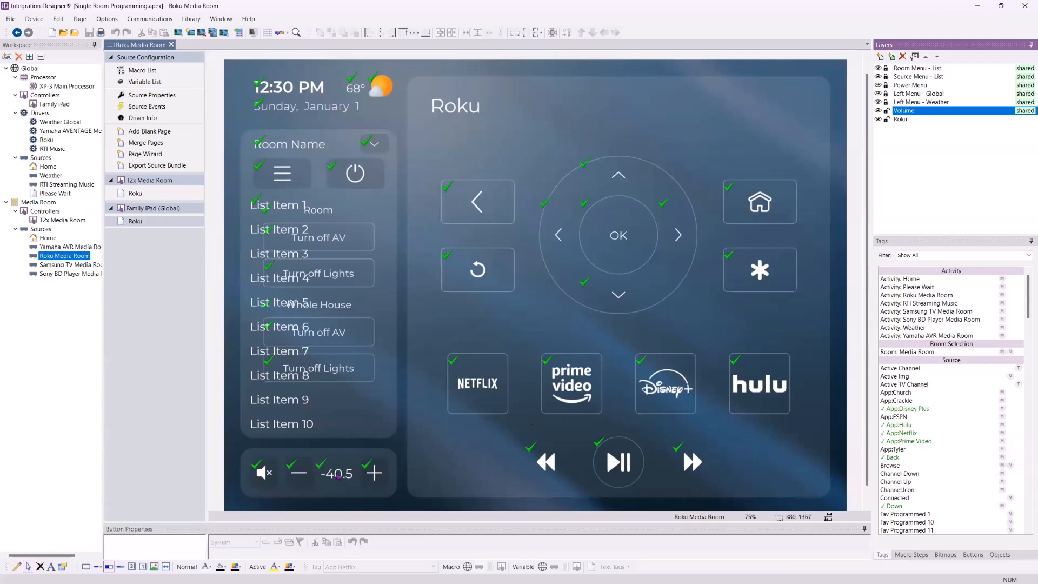
{"action": "left_click", "coordinate": [298, 472]}
{"action": "left_click", "coordinate": [373, 478]}
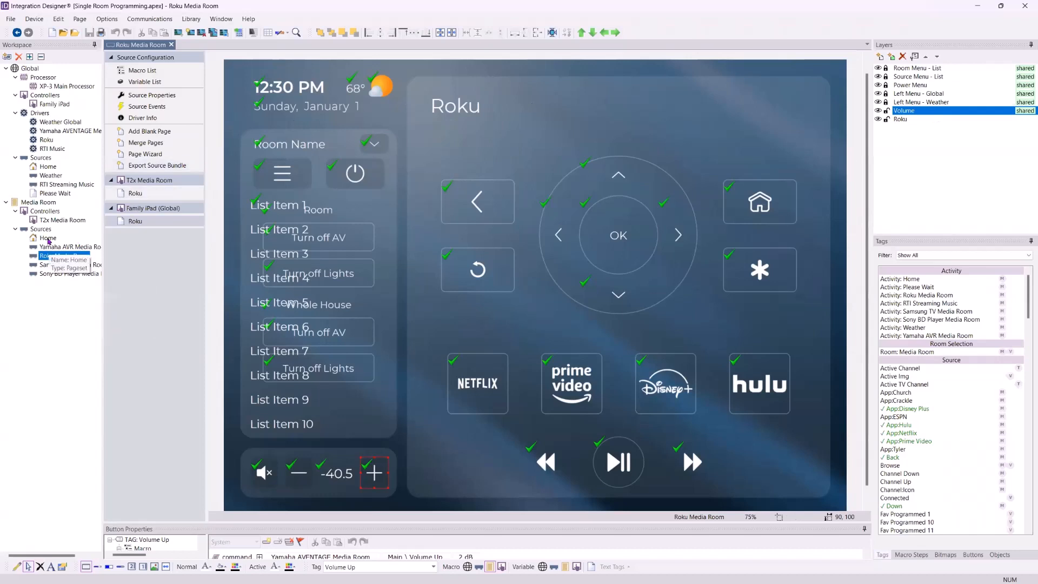
Open the Family iPad's Home page and toggle visibility of the Power Menu and Room Menu - List layers
{"action": "double_click", "coordinate": [50, 106]}
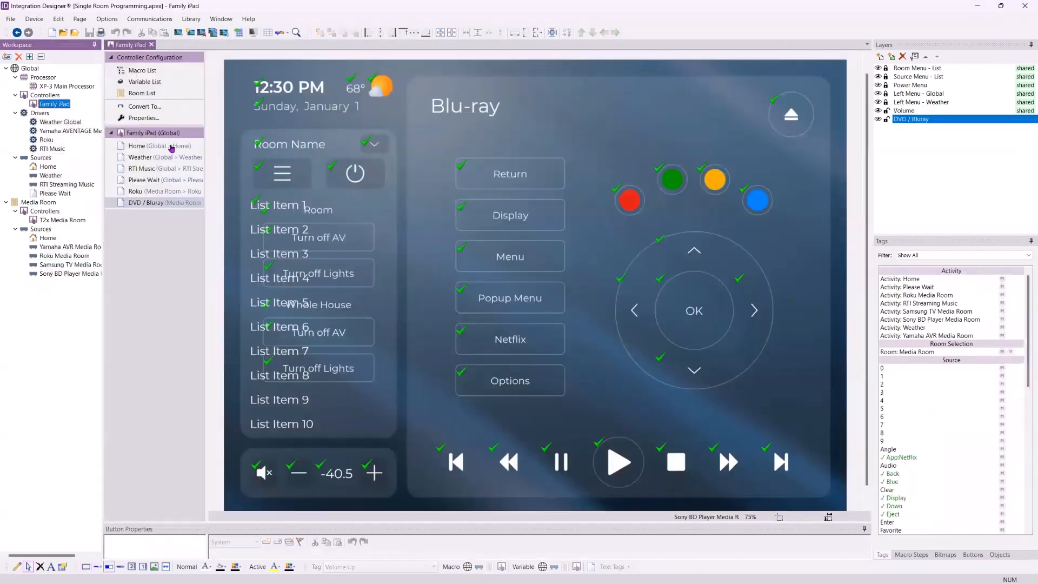
{"action": "left_click", "coordinate": [171, 147]}
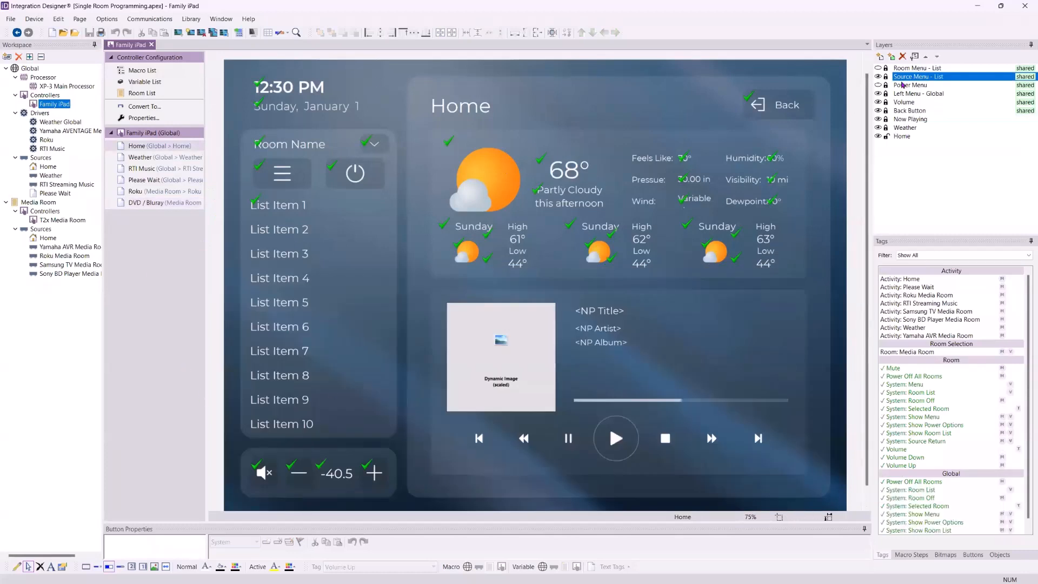
{"action": "left_click", "coordinate": [878, 85]}
{"action": "left_click", "coordinate": [878, 68]}
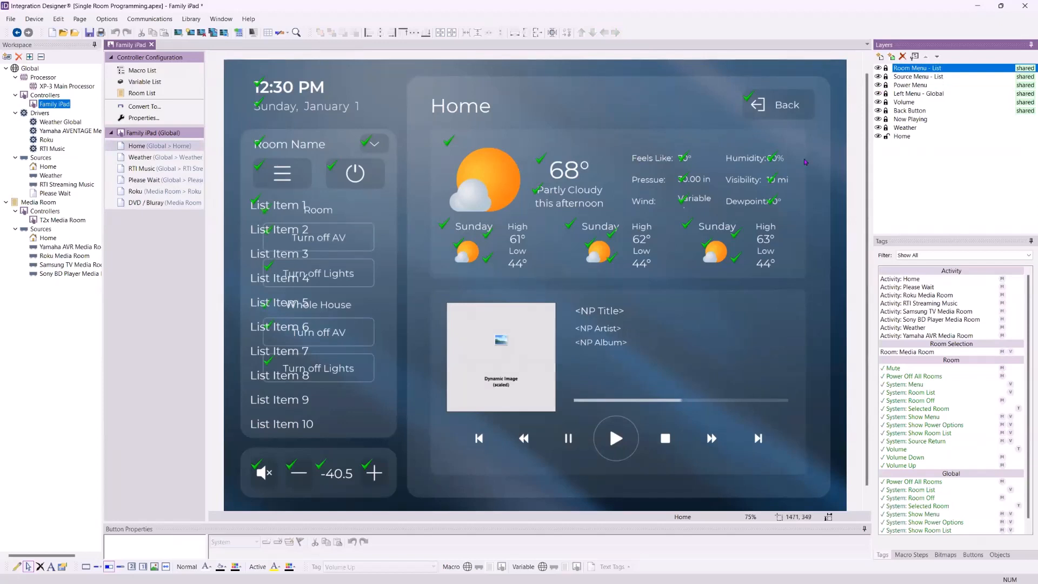
Select the Weather layer and search the bitmap library for Play
{"action": "left_click", "coordinate": [886, 130]}
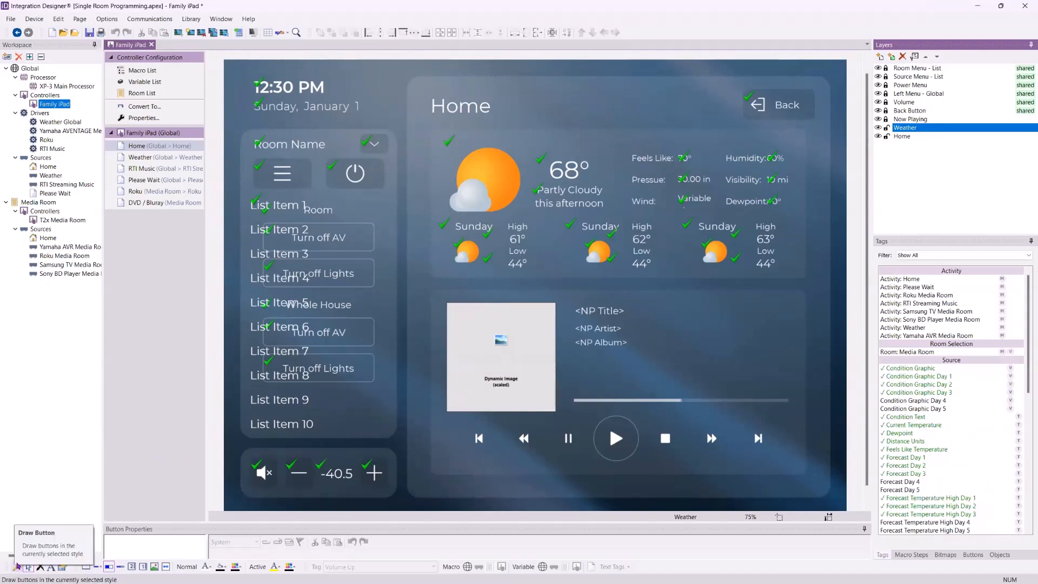
{"action": "left_click", "coordinate": [944, 555]}
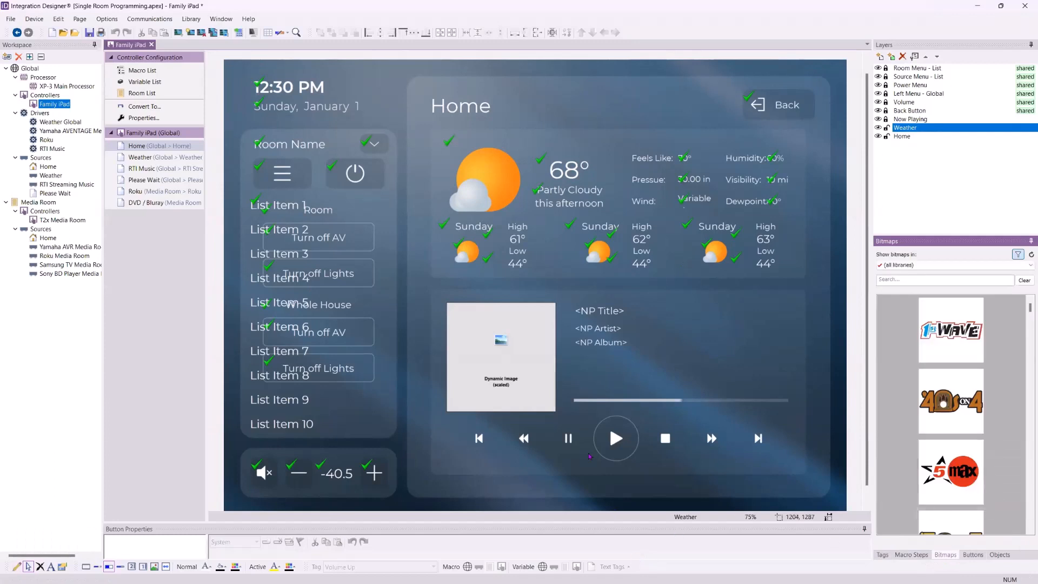
{"action": "left_click", "coordinate": [931, 282]}
{"action": "type", "text": "Play"}
{"action": "scroll", "coordinate": [969, 406], "scroll_direction": "down", "scroll_amount": 5}
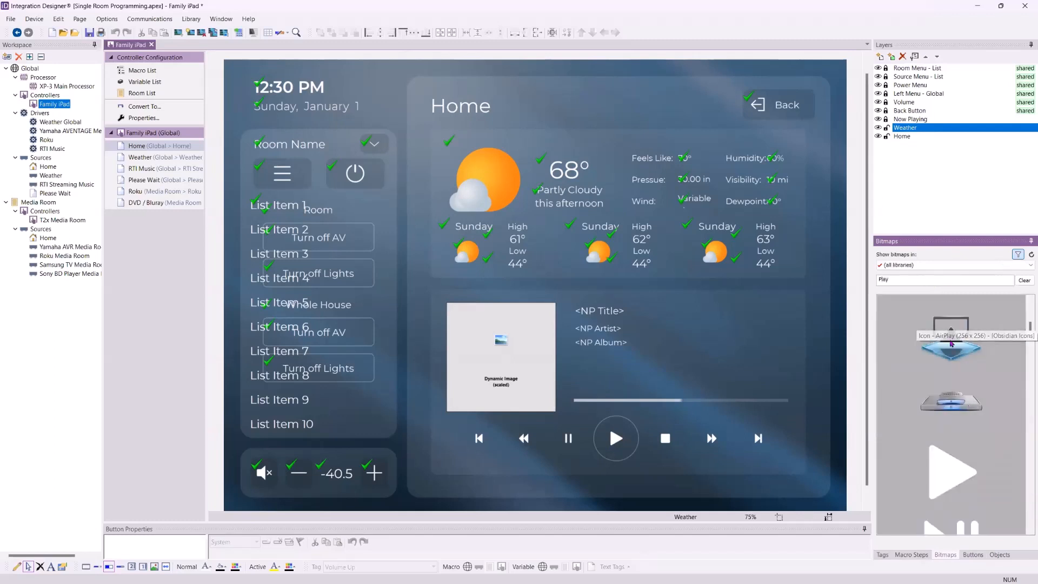
Place the AirPlay icon bitmap near the Now Playing transport controls, then delete it
{"action": "left_click_drag", "start_coordinate": [955, 337], "coordinate": [717, 457]}
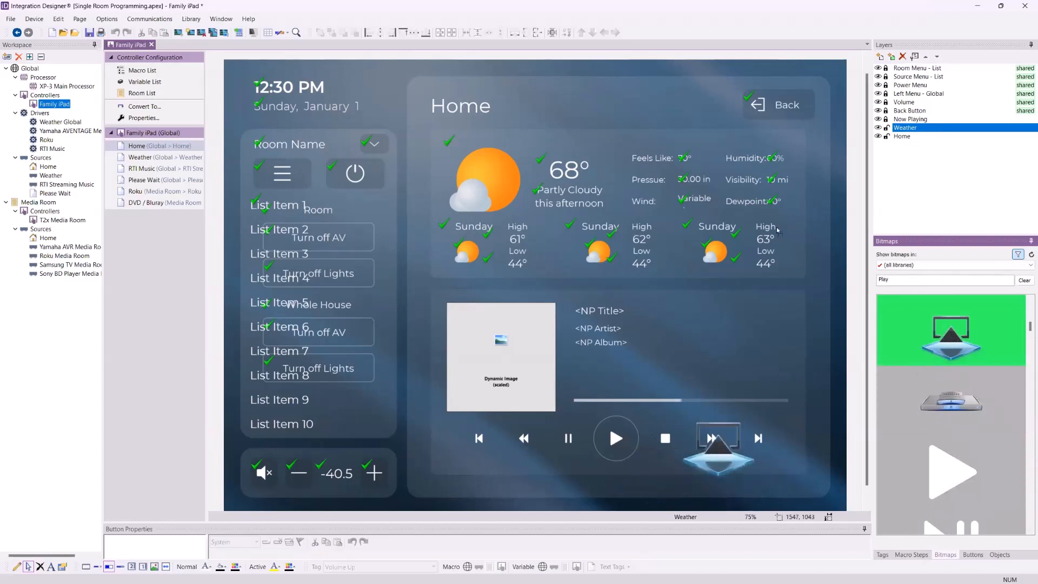
{"action": "left_click_drag", "start_coordinate": [777, 230], "coordinate": [739, 517]}
{"action": "key", "text": "Delete"}
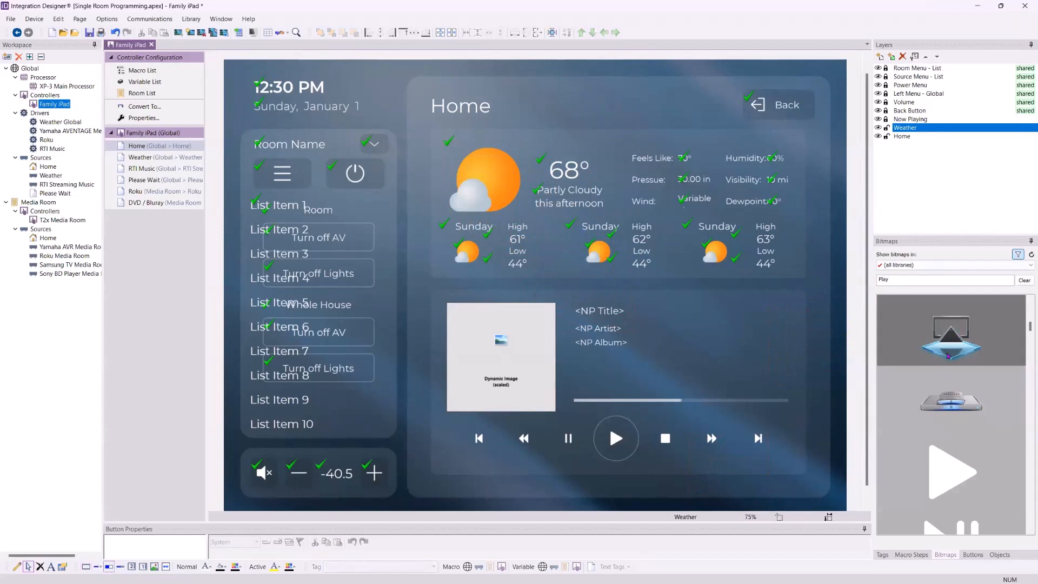
Toggle the Weather layer's lock and switch its visibility off and on twice
{"action": "left_click", "coordinate": [950, 358]}
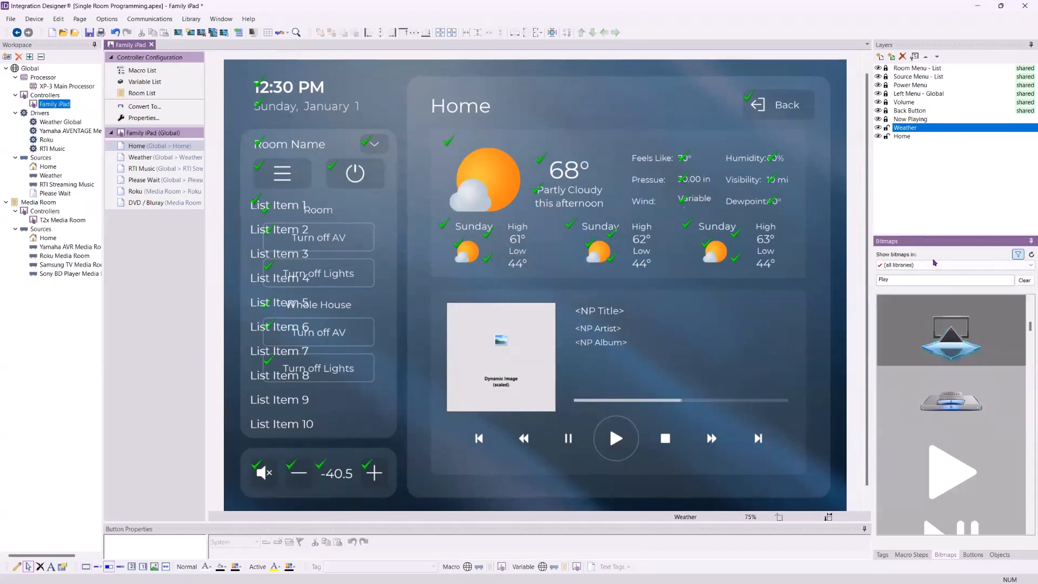
{"action": "left_click", "coordinate": [885, 128]}
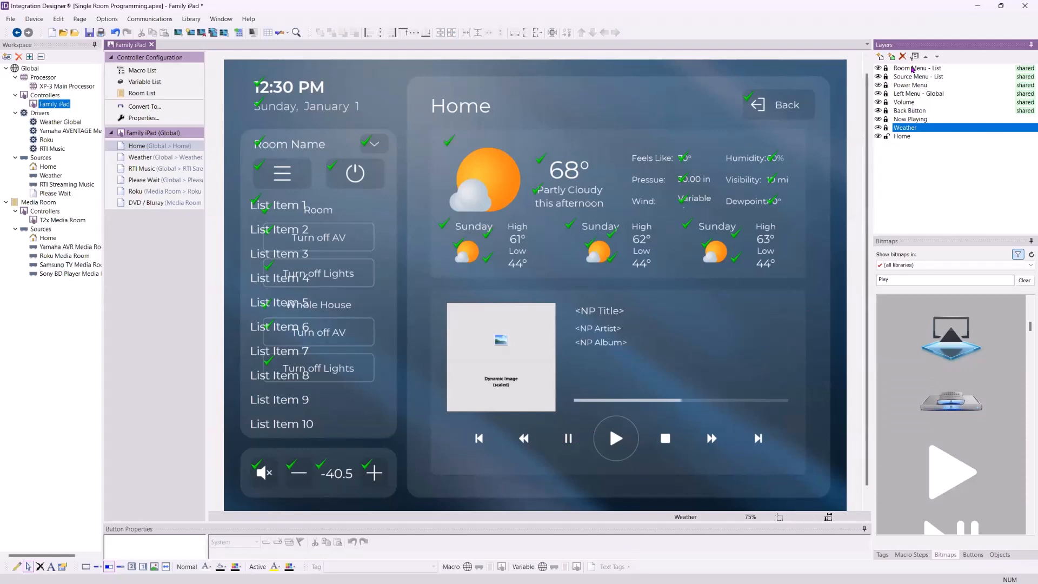
{"action": "left_click", "coordinate": [878, 128], "text": "alt"}
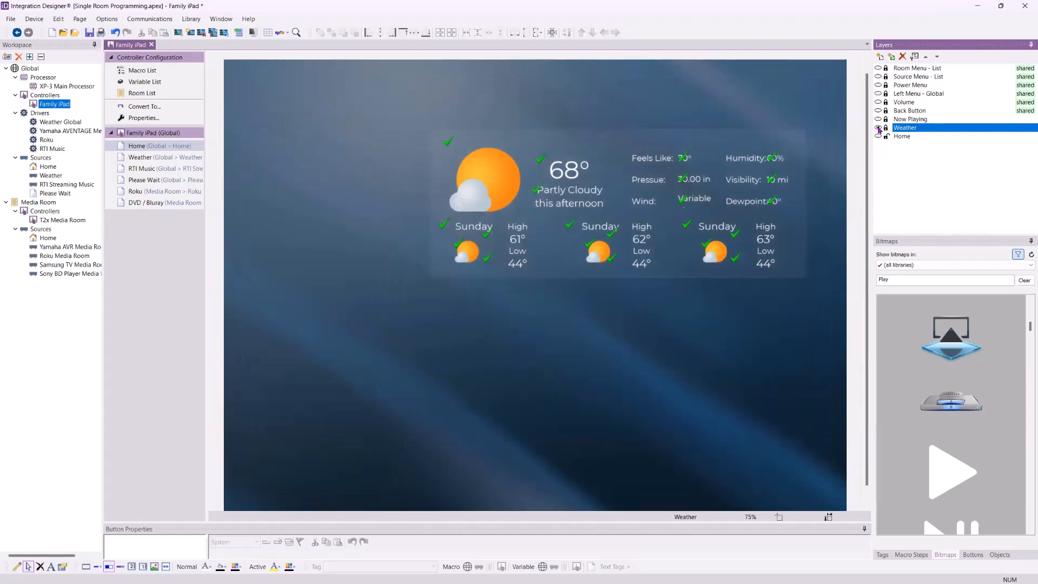
{"action": "left_click", "coordinate": [877, 128], "text": "alt"}
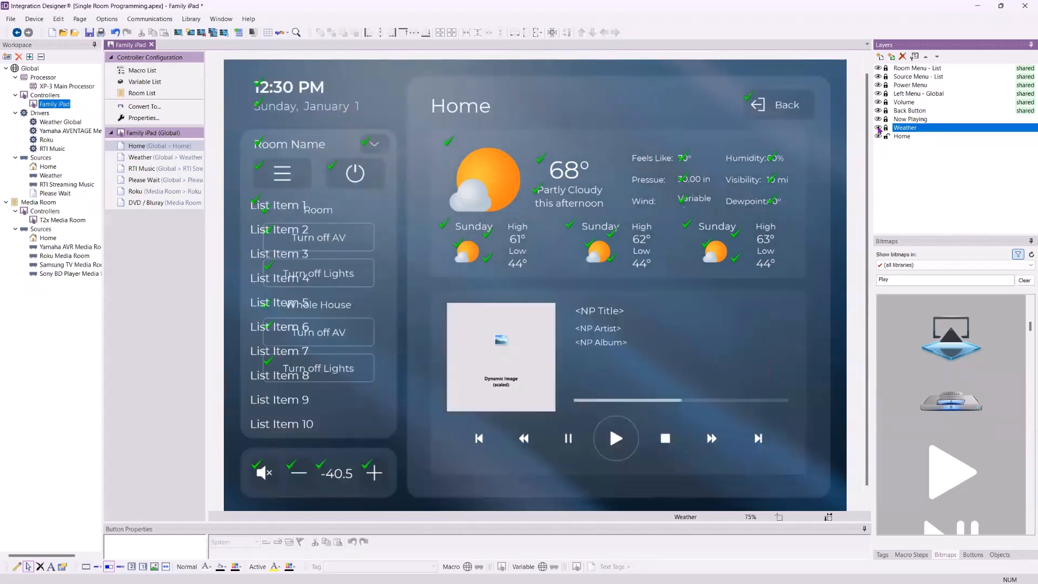
{"action": "left_click", "coordinate": [877, 128], "text": "alt"}
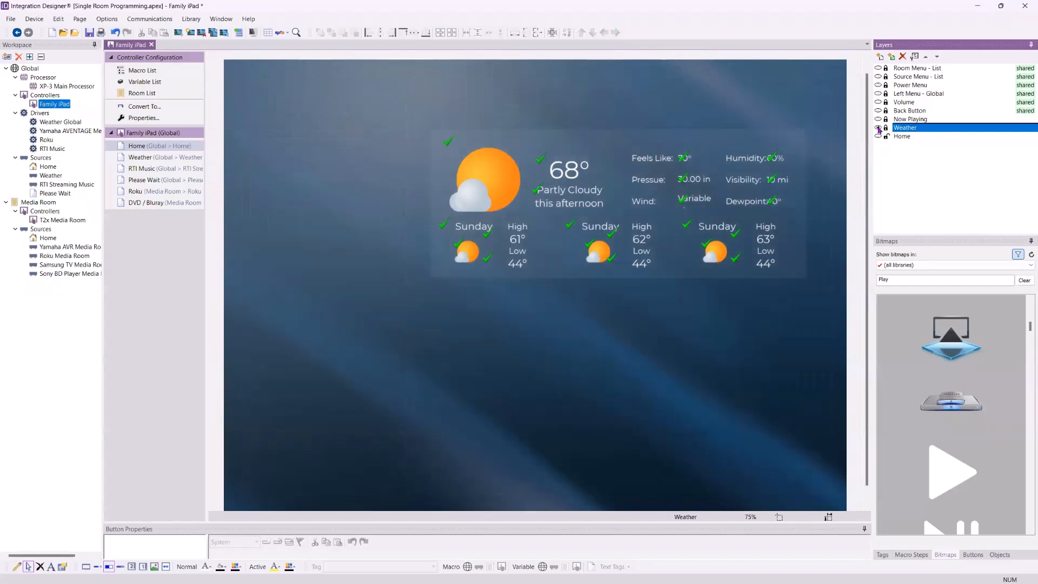
{"action": "left_click", "coordinate": [878, 128], "text": "alt"}
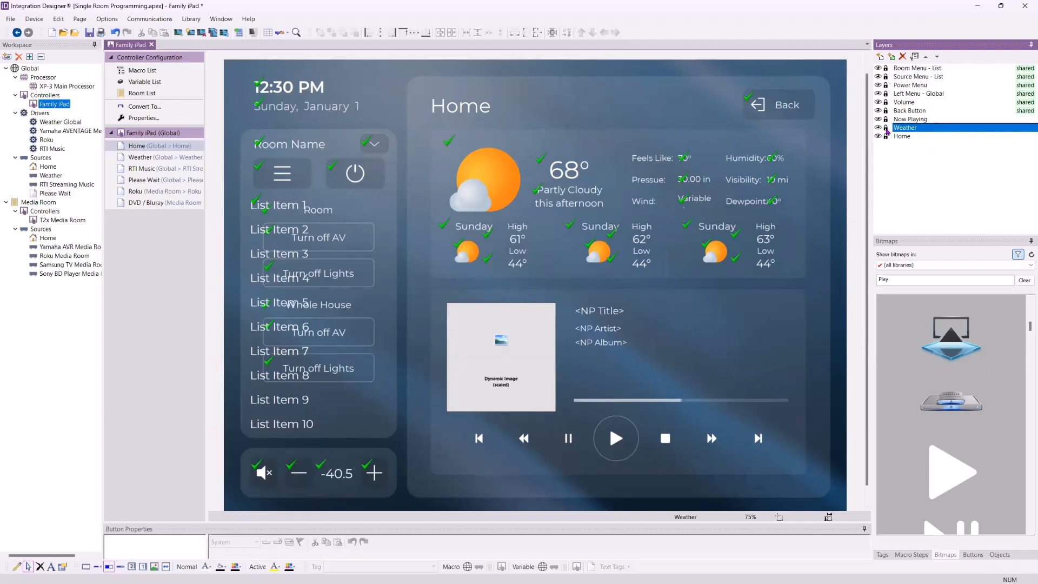
Toggle the Left Menu and Source Menu layer locks, hide Source Menu - List, and cancel the Add Layer dialog
{"action": "left_click", "coordinate": [885, 93]}
{"action": "left_click", "coordinate": [885, 76]}
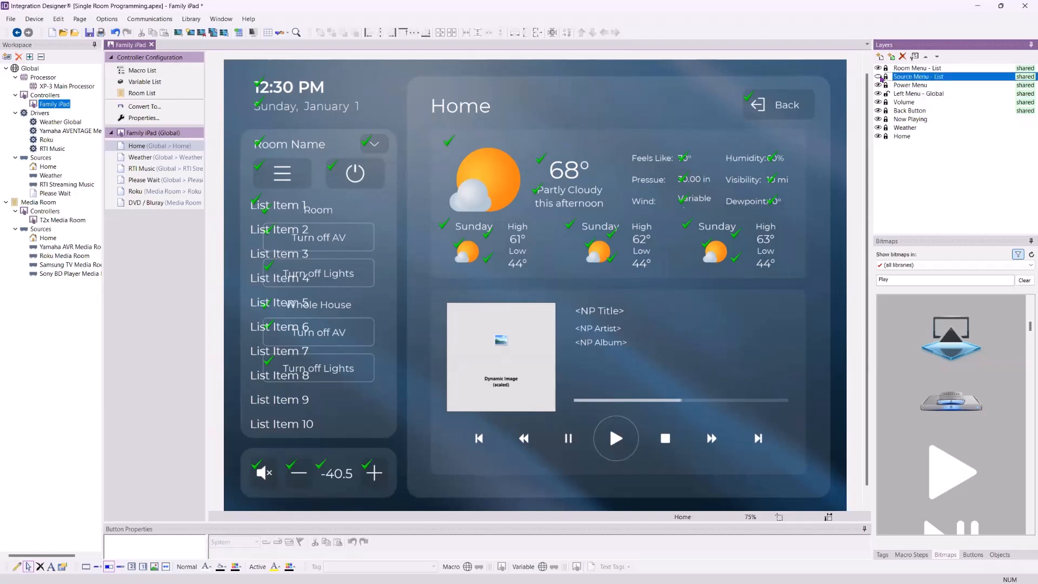
{"action": "left_click", "coordinate": [878, 77]}
{"action": "left_click", "coordinate": [882, 57]}
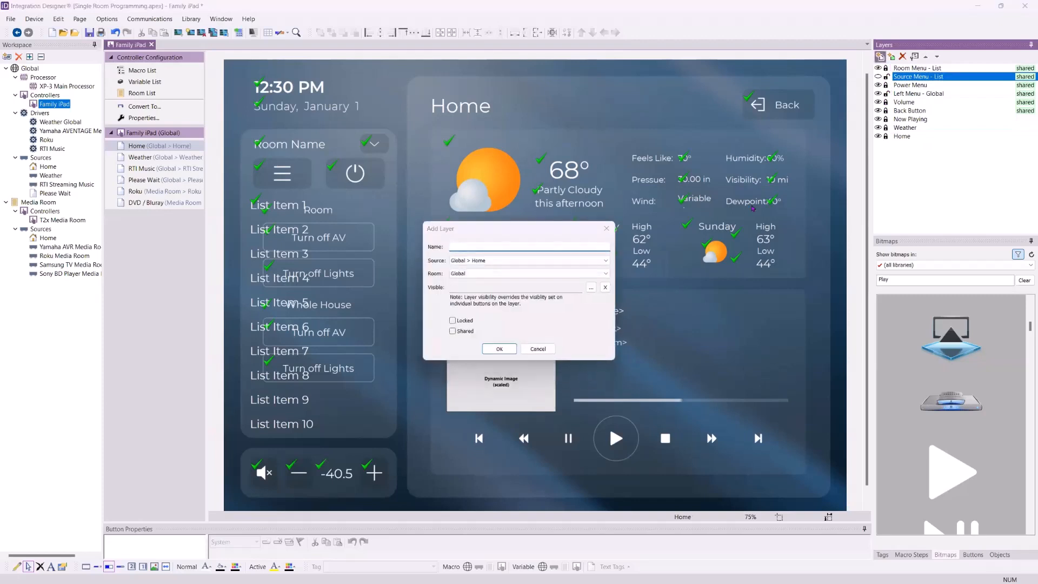
{"action": "left_click", "coordinate": [541, 348]}
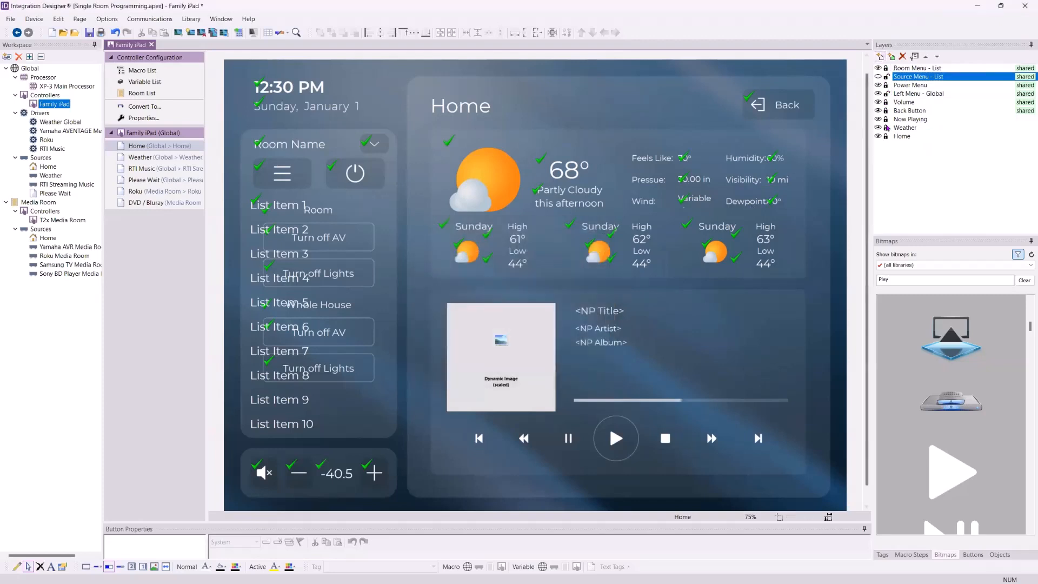
Toggle the locks on the Weather, Now Playing and Back Button layers
{"action": "left_click", "coordinate": [885, 128]}
{"action": "left_click", "coordinate": [886, 119]}
{"action": "left_click", "coordinate": [885, 111]}
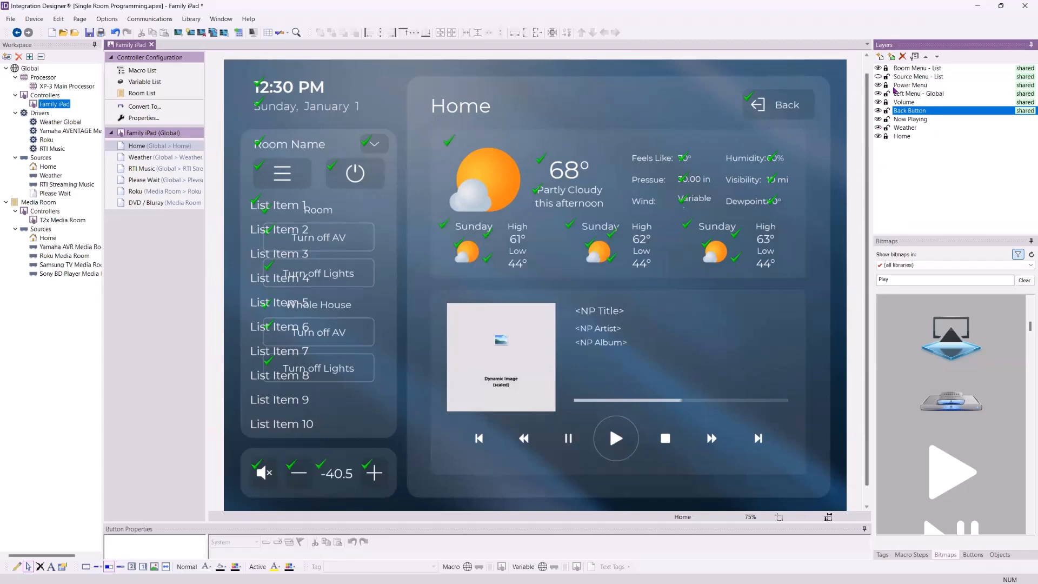
{"action": "left_click", "coordinate": [886, 128]}
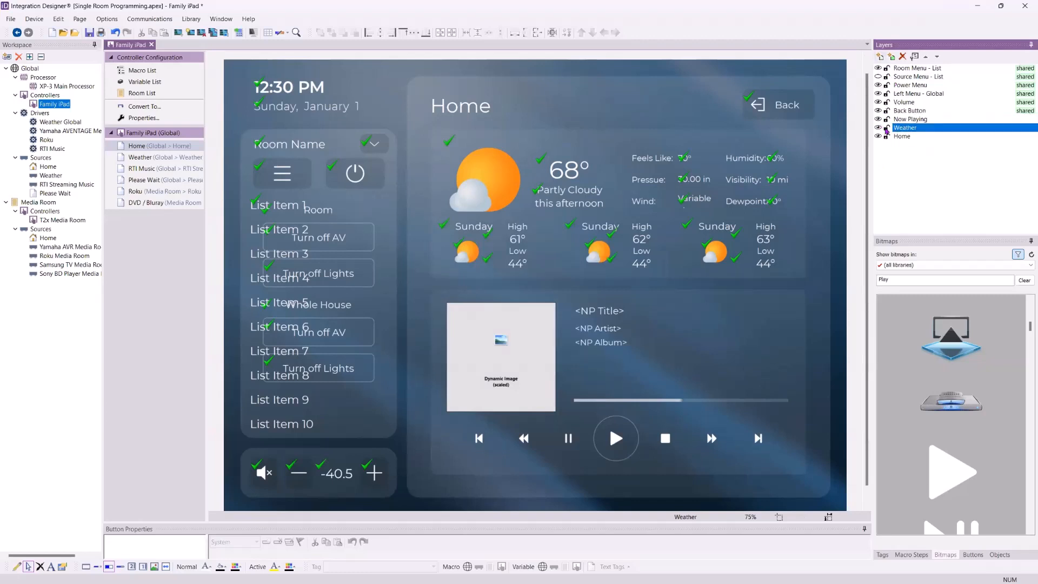
{"action": "left_click", "coordinate": [887, 128]}
Show the Source Menu - List layer again and toggle the Weather layer's lock
{"action": "left_click", "coordinate": [880, 76]}
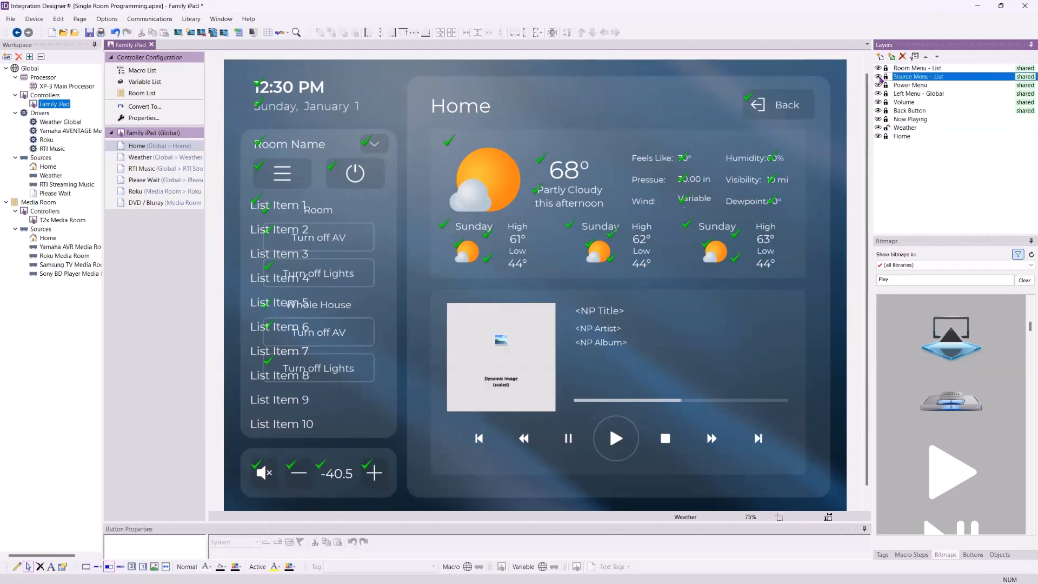
{"action": "left_click", "coordinate": [886, 128]}
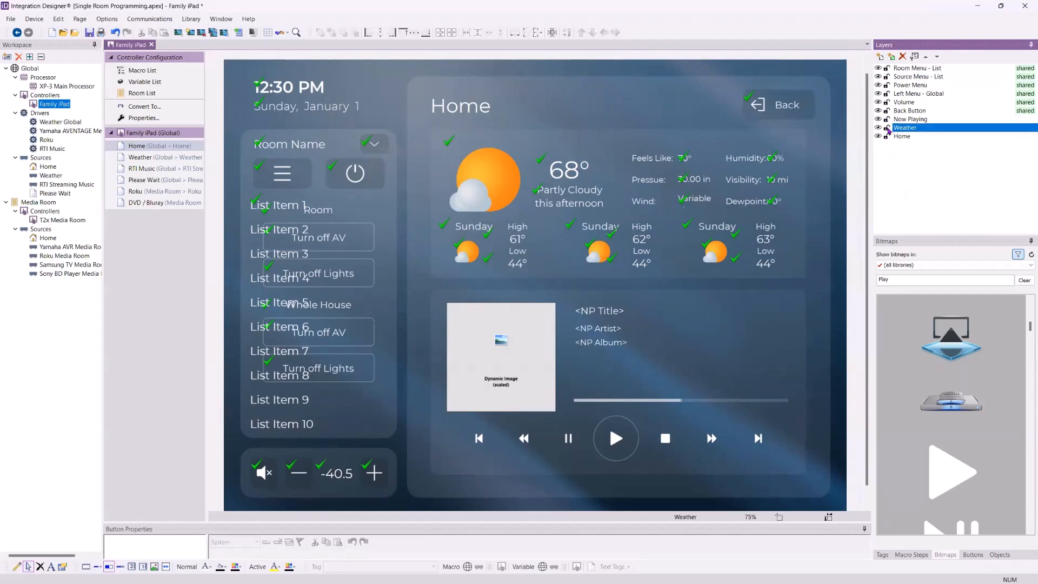
{"action": "left_click", "coordinate": [887, 129]}
{"action": "left_click", "coordinate": [886, 129]}
Move the Volume layer in the layer order so it sits below the Back Button layer
{"action": "left_click", "coordinate": [900, 104]}
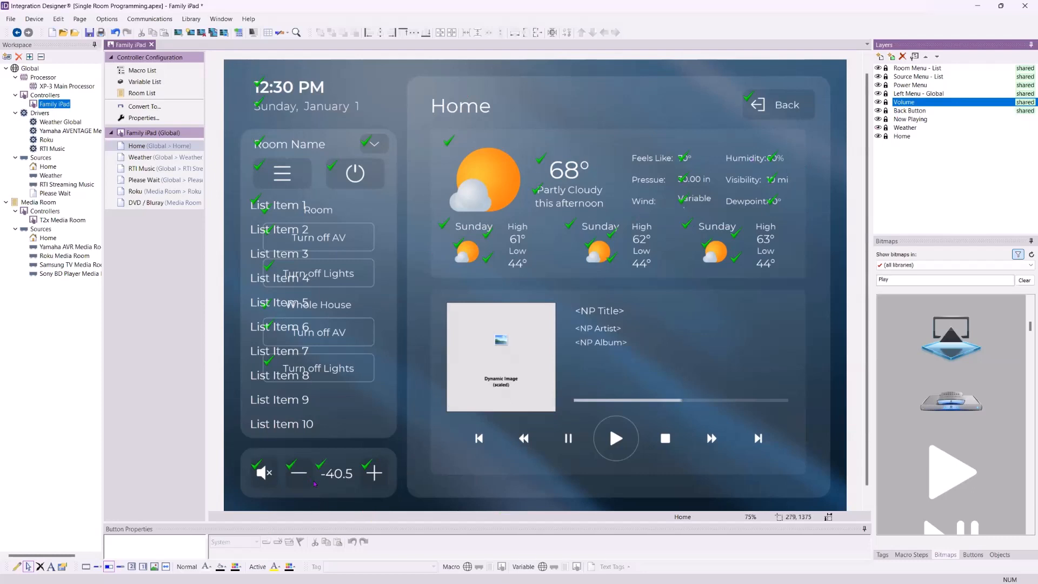
{"action": "left_click", "coordinate": [926, 57]}
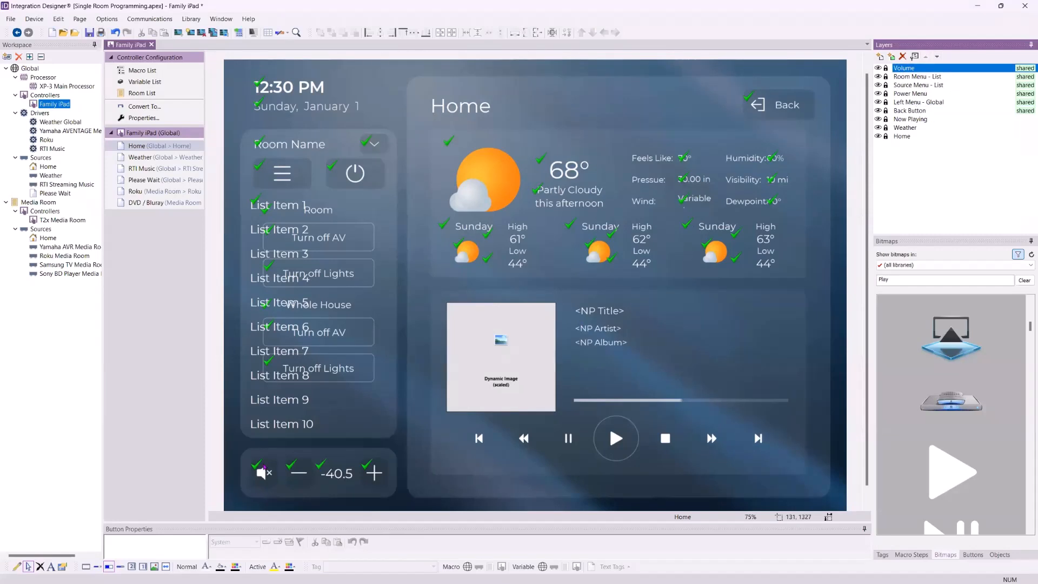
{"action": "left_click", "coordinate": [936, 57]}
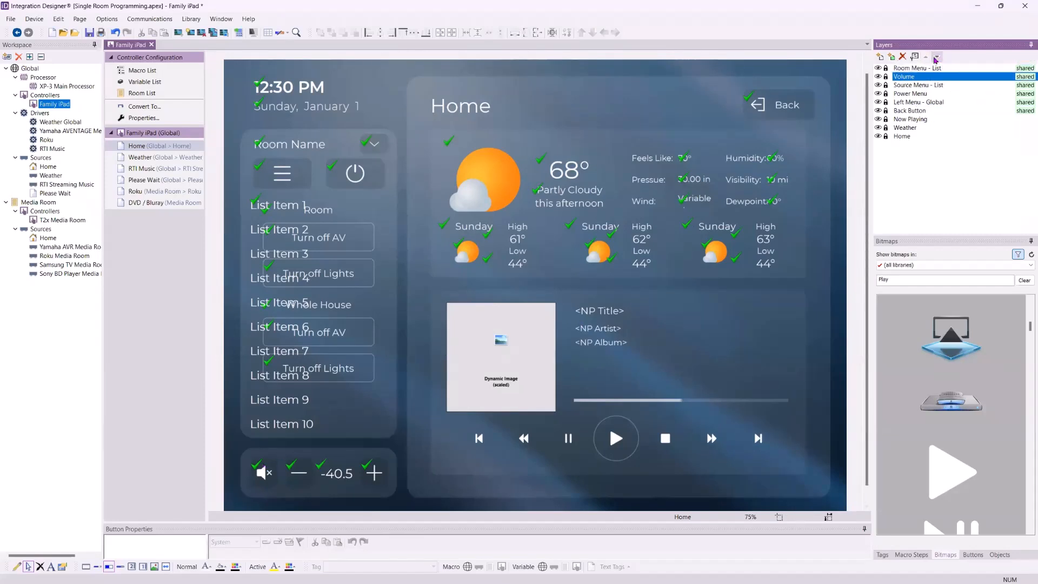
{"action": "left_click", "coordinate": [936, 57]}
{"action": "left_click", "coordinate": [936, 58]}
{"action": "left_click", "coordinate": [937, 57]}
{"action": "left_click", "coordinate": [936, 57]}
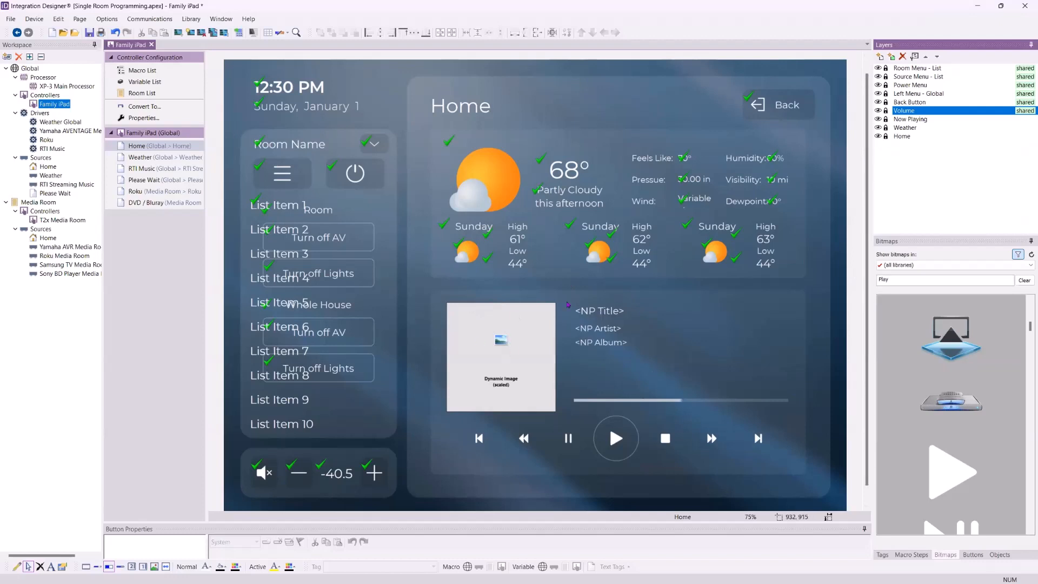
Select the Now Playing layer and inspect its cover image and group on the Home page
{"action": "left_click", "coordinate": [886, 120]}
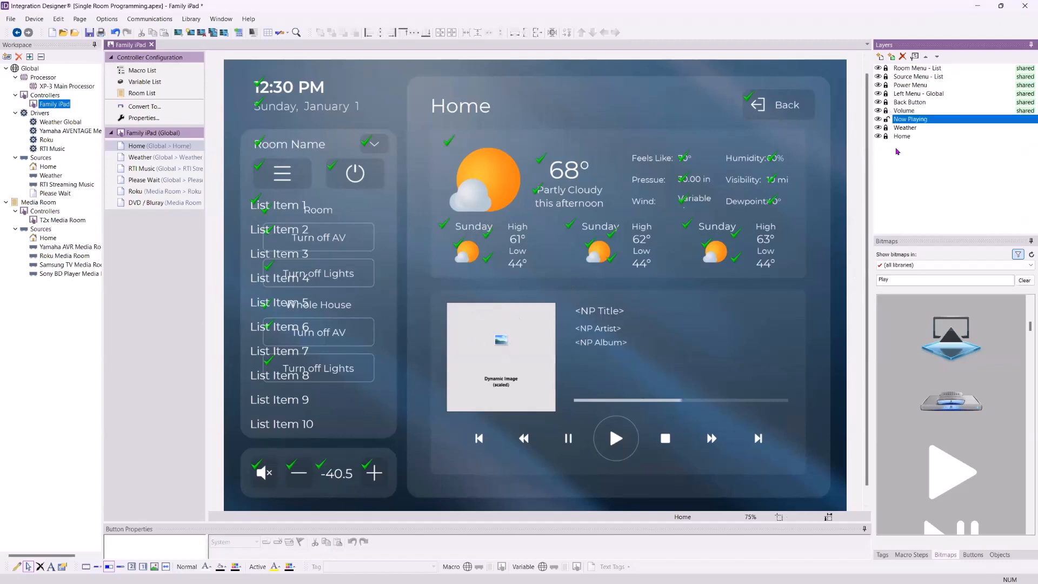
{"action": "left_click", "coordinate": [599, 329]}
{"action": "left_click", "coordinate": [511, 339]}
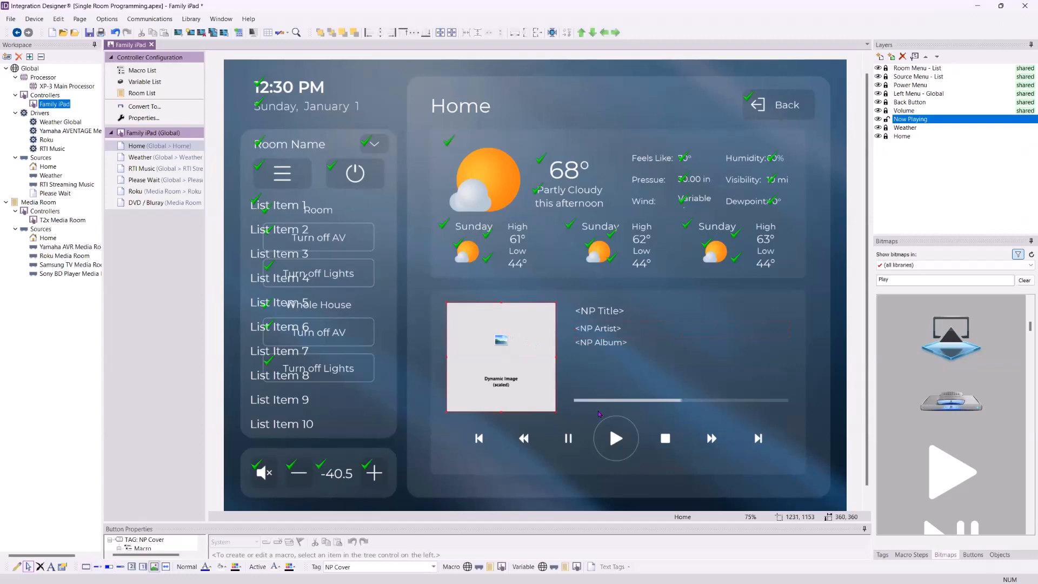
{"action": "left_click", "coordinate": [674, 455]}
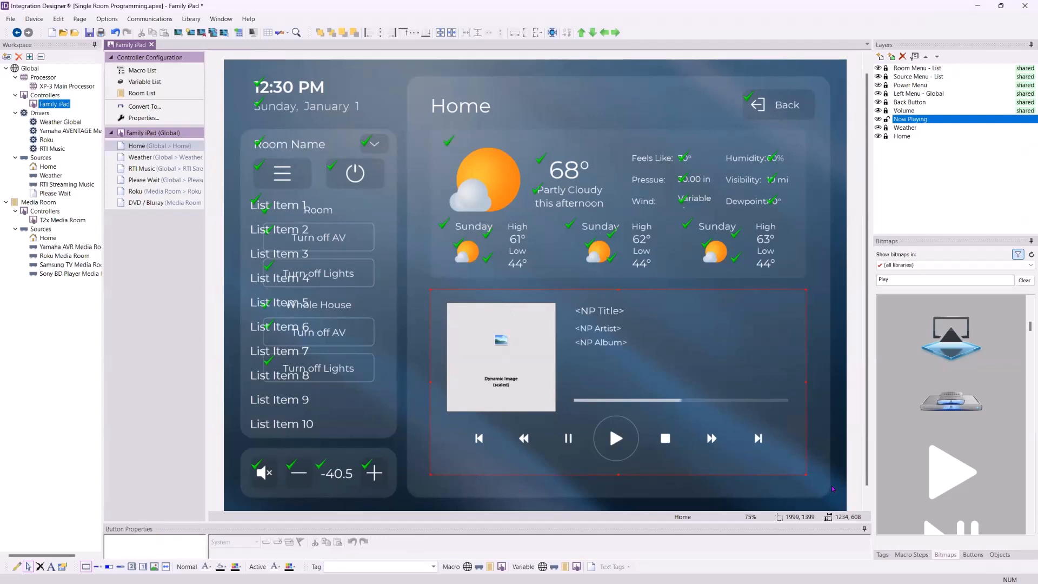
Open the Add Workspace Item wizard, pick the RTiPanel (iPad) controller, review its page template options, and close it
{"action": "left_click", "coordinate": [6, 58]}
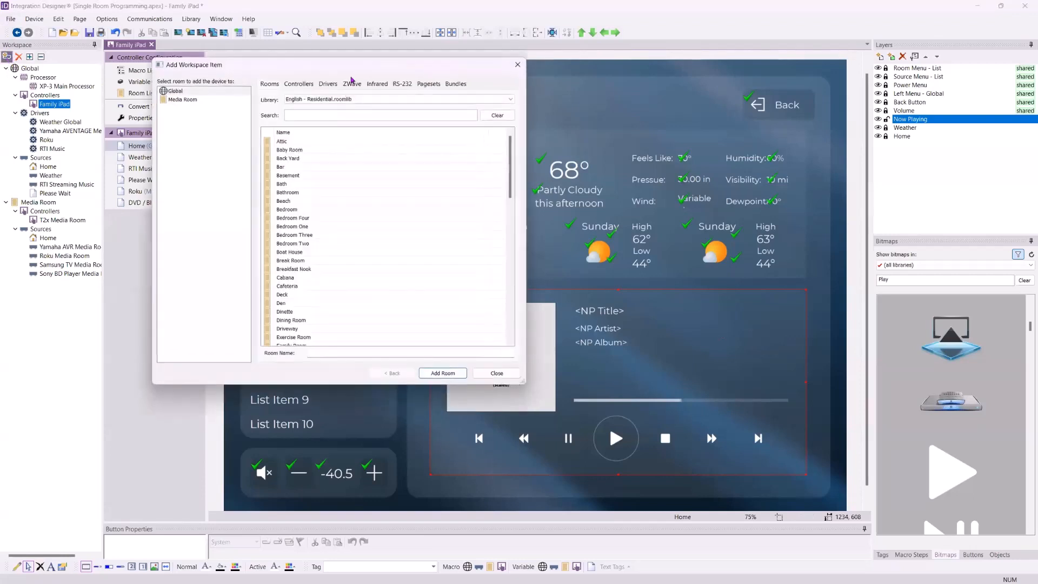
{"action": "left_click", "coordinate": [297, 87]}
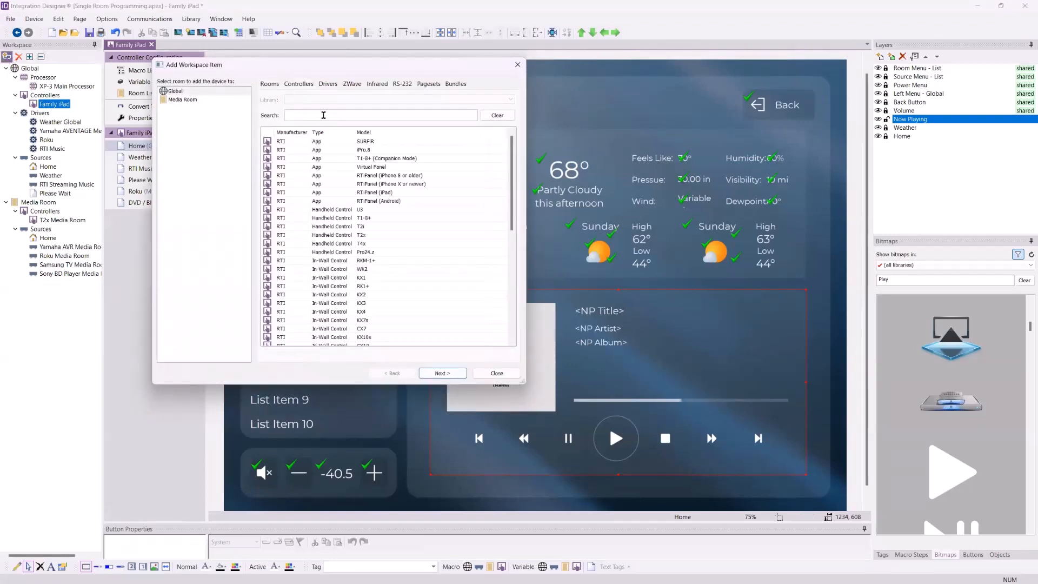
{"action": "left_click", "coordinate": [378, 193]}
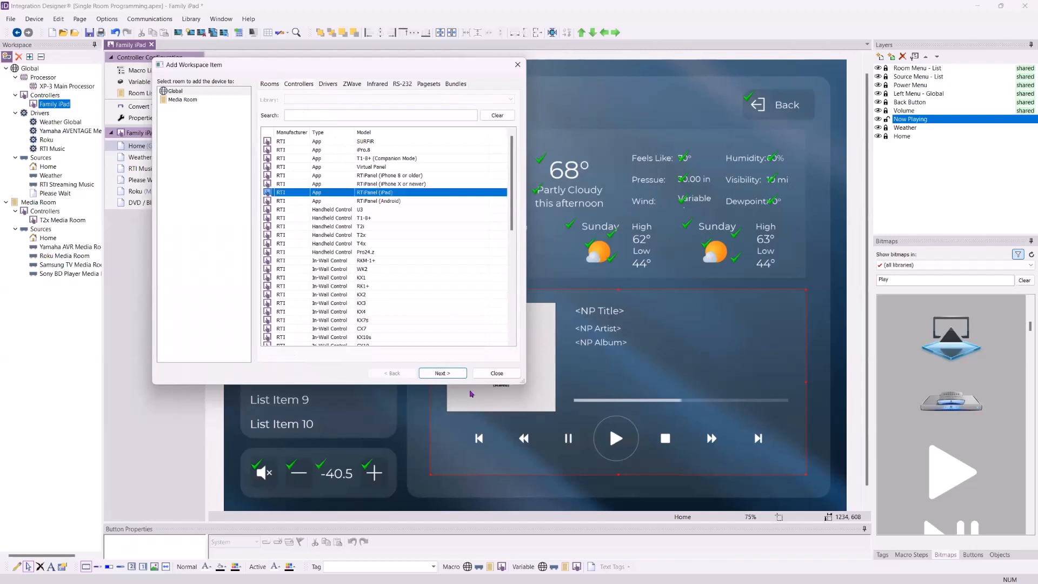
{"action": "left_click", "coordinate": [452, 374]}
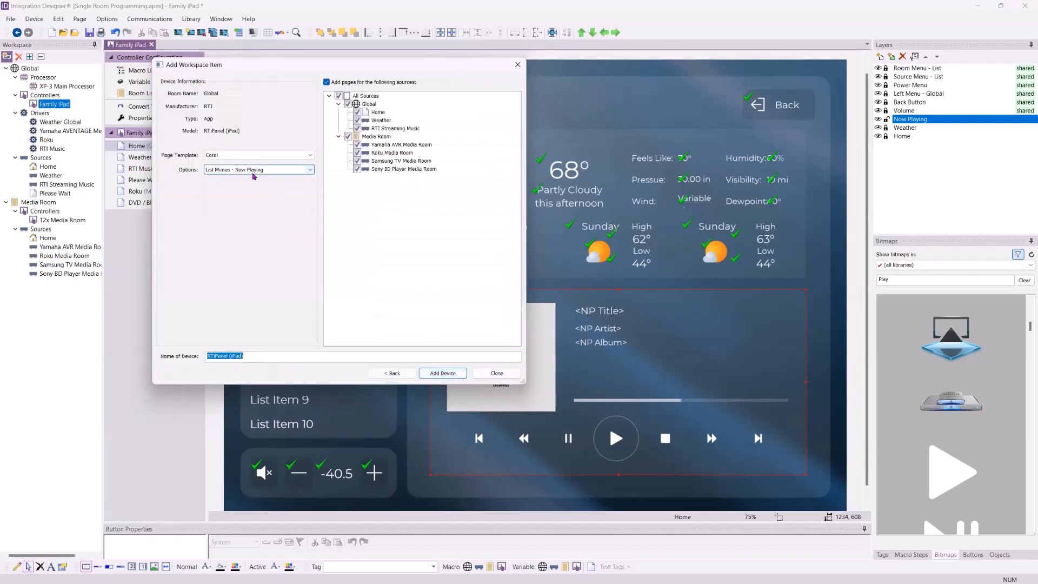
{"action": "left_click", "coordinate": [276, 170]}
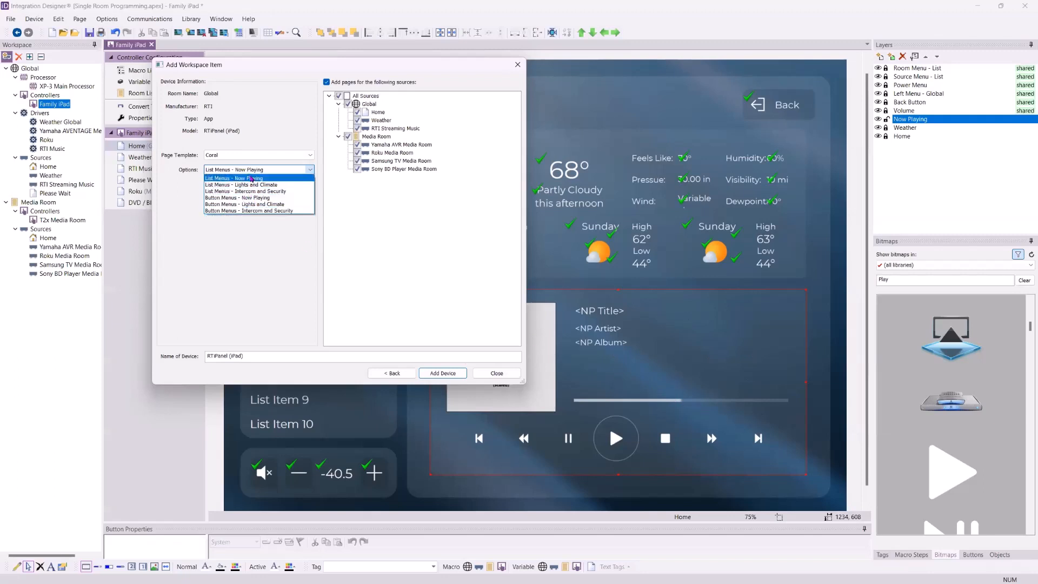
{"action": "left_click", "coordinate": [497, 373]}
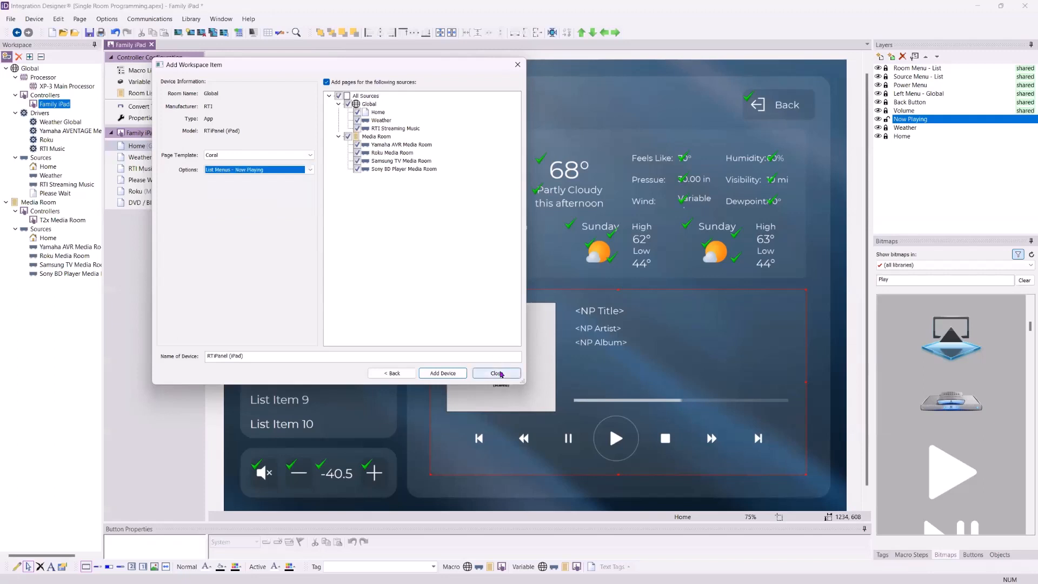
{"action": "left_click", "coordinate": [496, 373]}
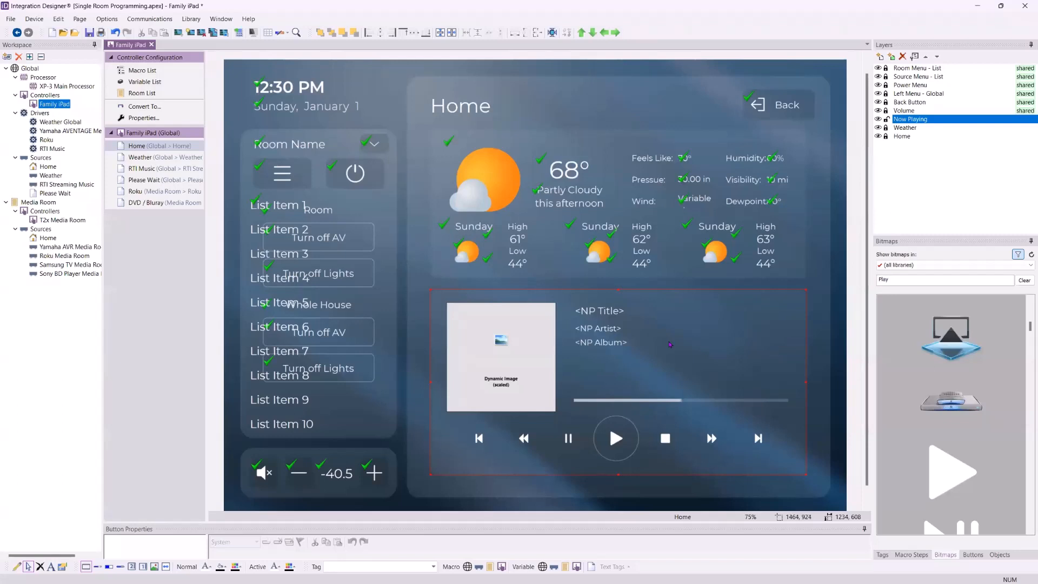
Toggle the Weather layer's lock and inspect the weather condition graphic's button properties
{"action": "left_click", "coordinate": [905, 128]}
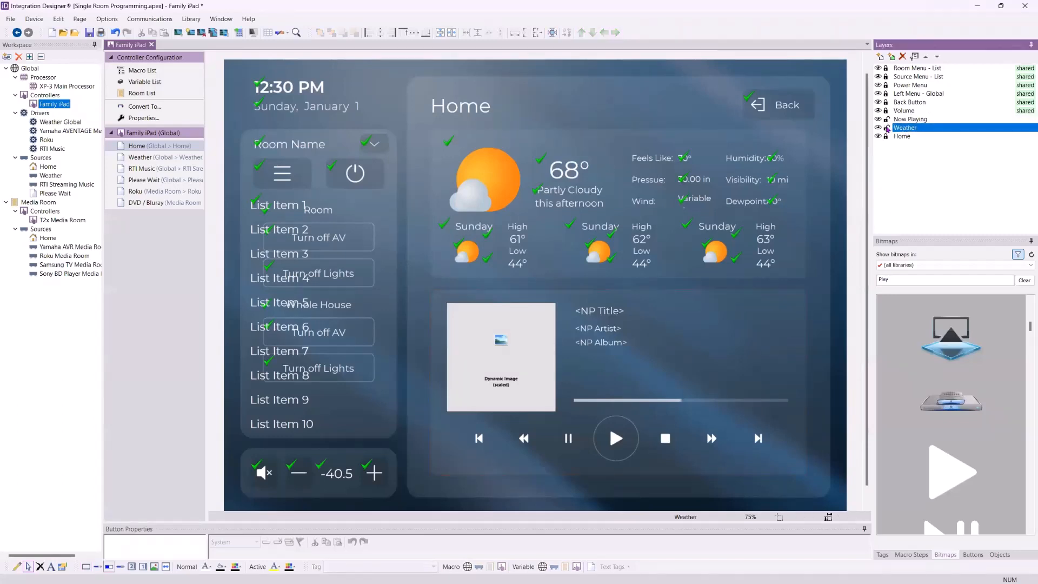
{"action": "left_click", "coordinate": [887, 129]}
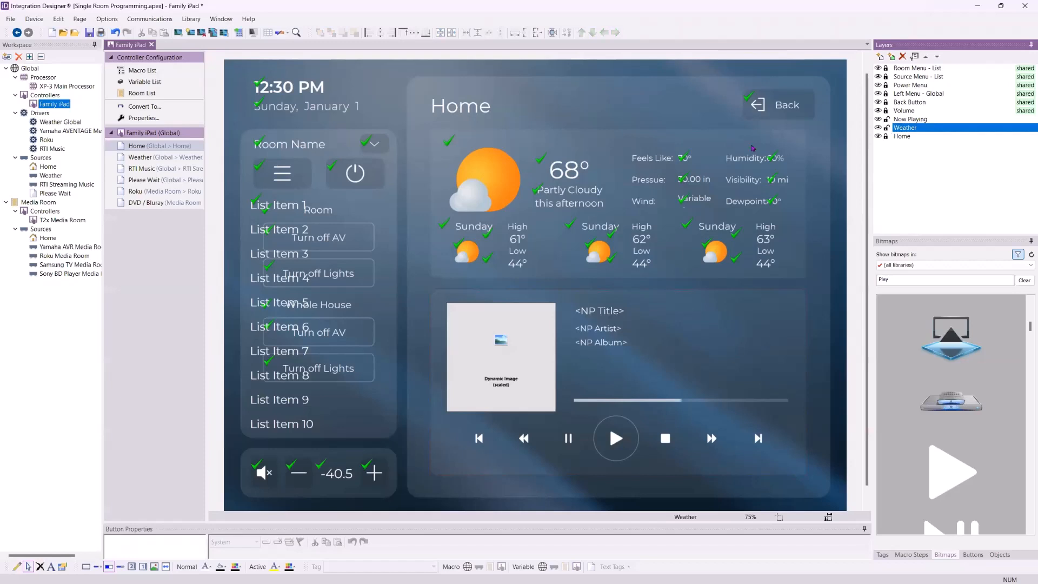
{"action": "left_click_drag", "start_coordinate": [520, 521], "coordinate": [520, 382]}
{"action": "left_click", "coordinate": [498, 179]}
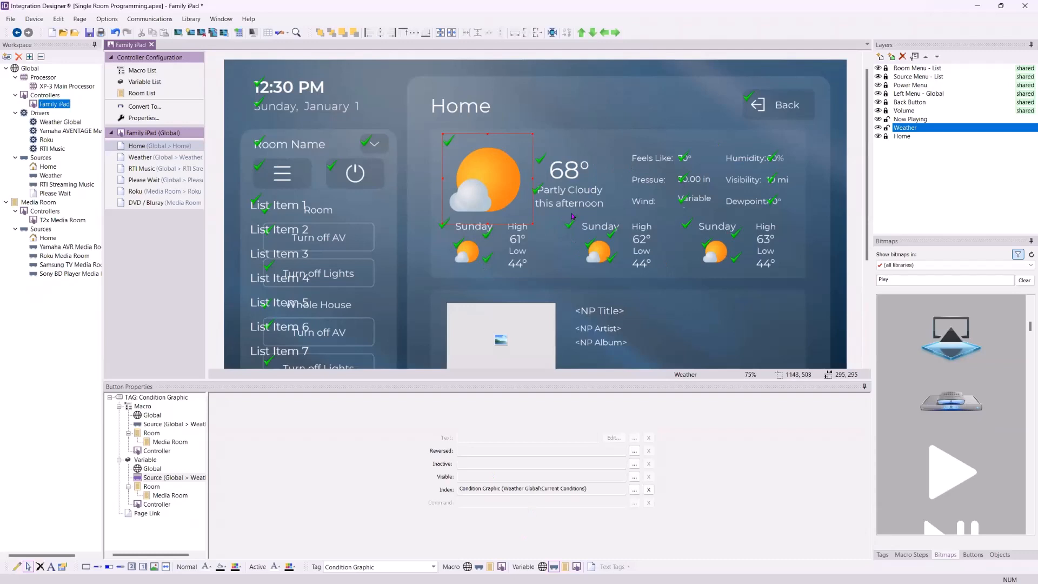
{"action": "left_click_drag", "start_coordinate": [554, 380], "coordinate": [532, 525]}
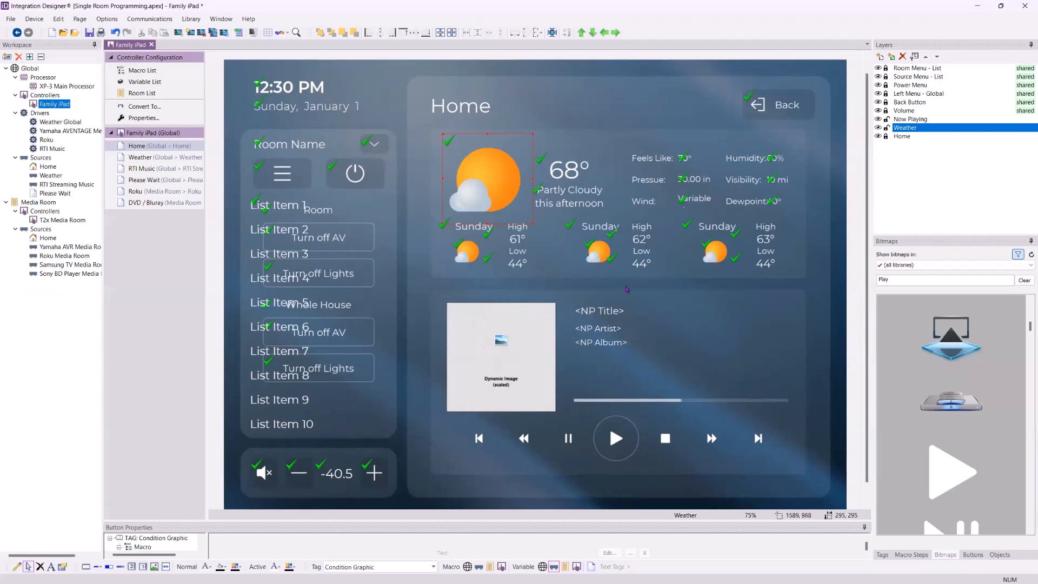
Select the Now Playing cover image and inspect its NP Cover button properties
{"action": "left_click", "coordinate": [537, 385]}
{"action": "left_click_drag", "start_coordinate": [538, 519], "coordinate": [538, 413]}
{"action": "scroll", "coordinate": [825, 213], "scroll_direction": "down", "scroll_amount": 3}
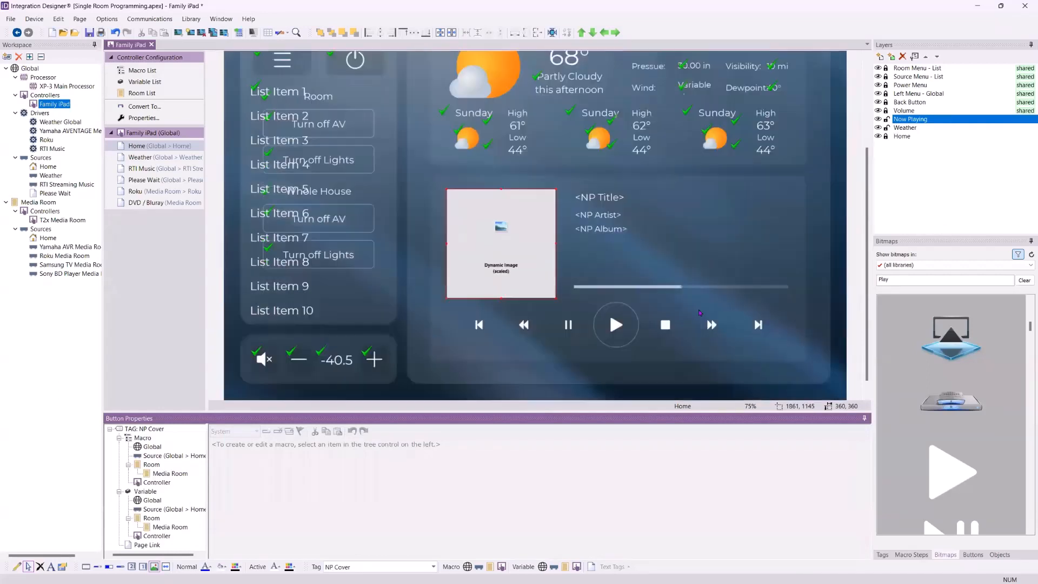
Inspect the properties of the Play button and the Now Playing cover image
{"action": "left_click", "coordinate": [607, 335]}
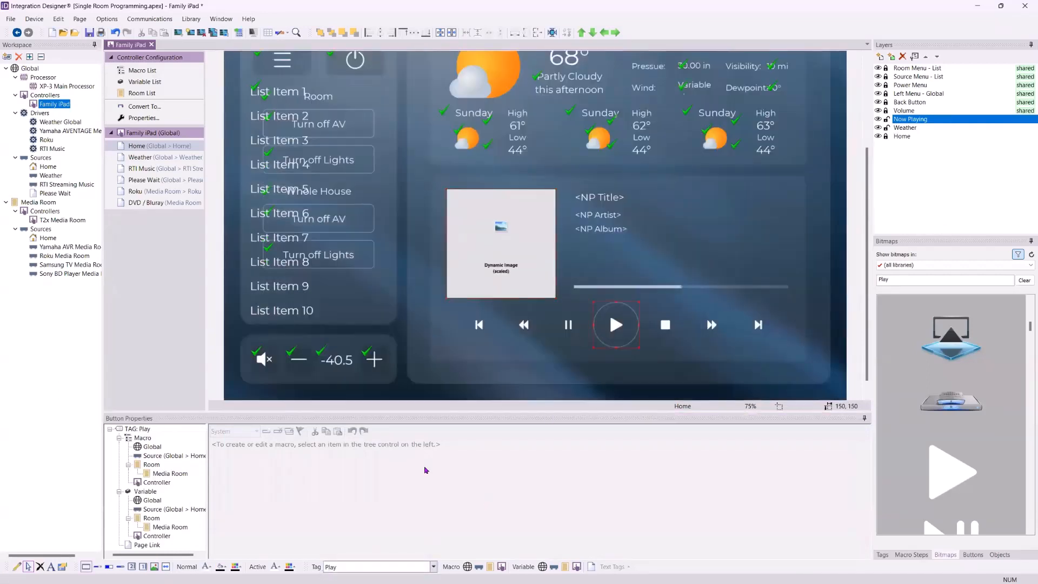
{"action": "left_click", "coordinate": [507, 266]}
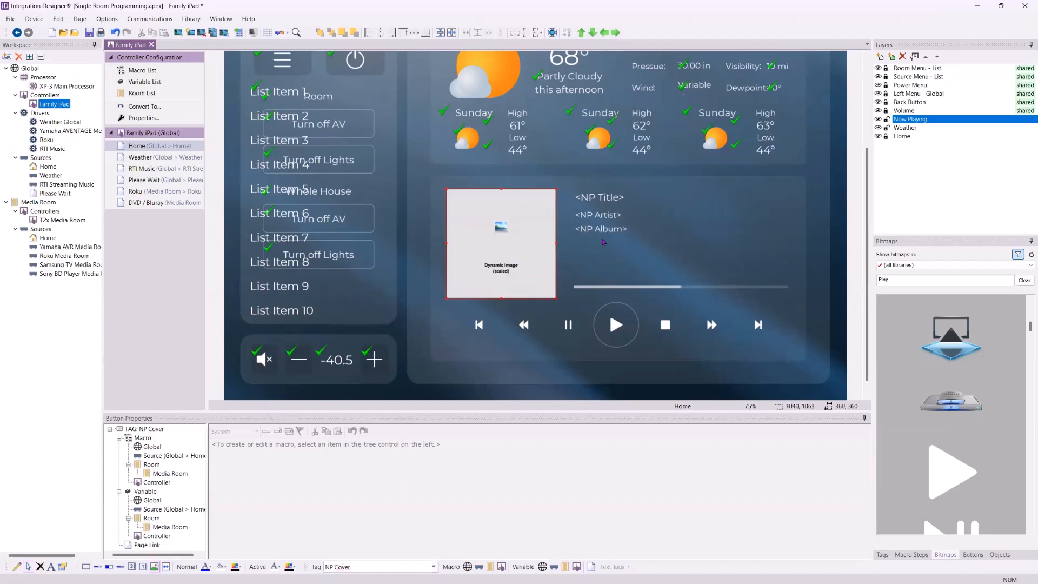
{"action": "scroll", "coordinate": [653, 263], "scroll_direction": "up", "scroll_amount": 1}
{"action": "scroll", "coordinate": [652, 263], "scroll_direction": "down", "scroll_amount": 1}
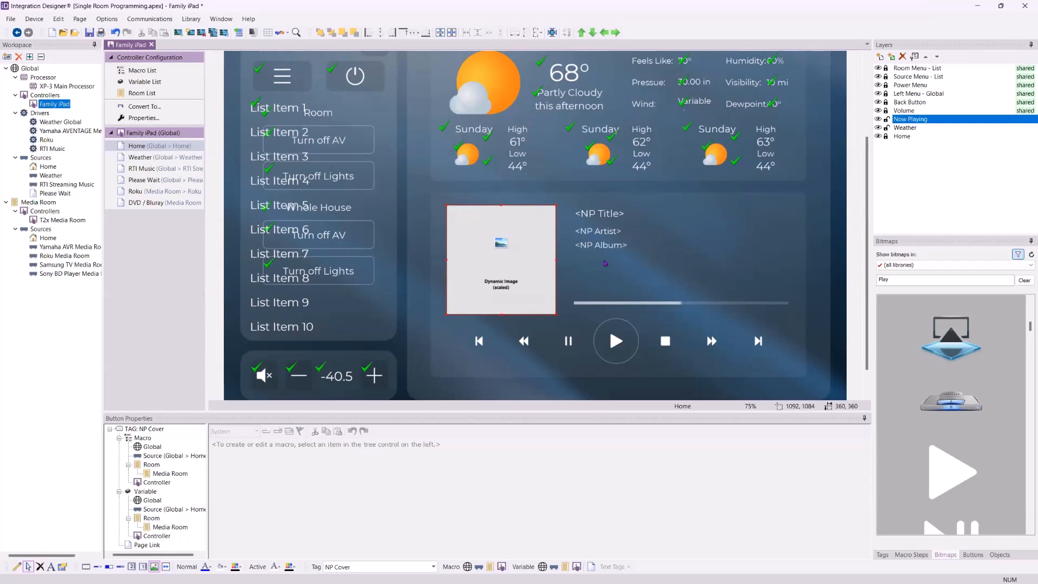
Set the Now Playing layer's source to Global > RTI Streaming Music in its layer properties
{"action": "left_click", "coordinate": [913, 120]}
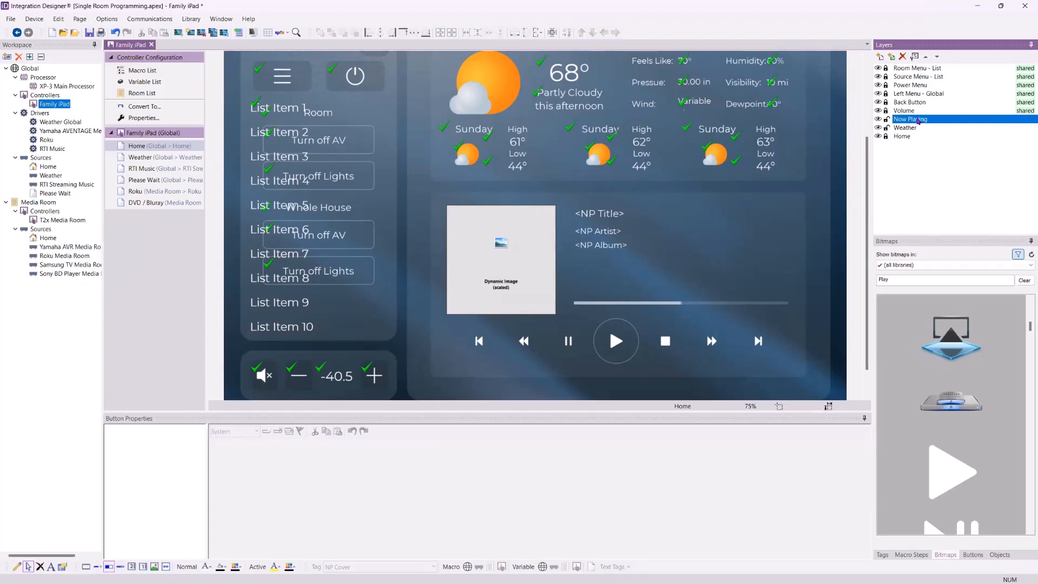
{"action": "right_click", "coordinate": [917, 121]}
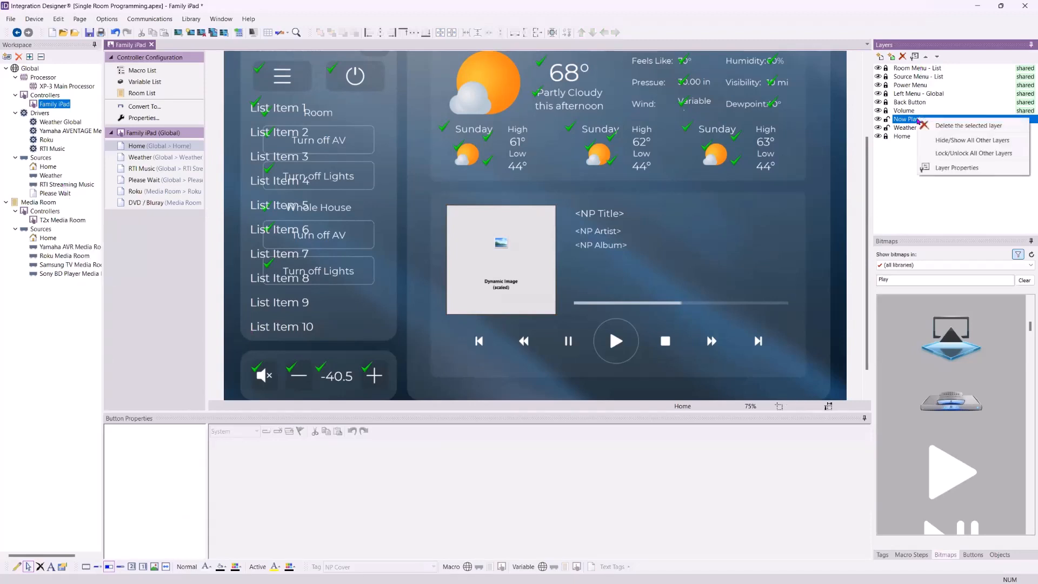
{"action": "left_click", "coordinate": [903, 123]}
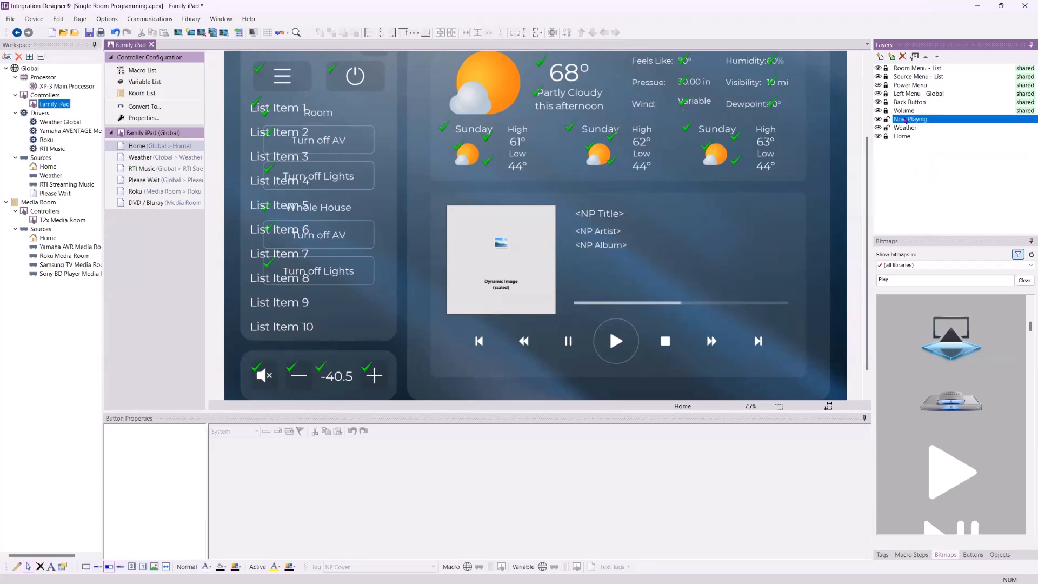
{"action": "left_click", "coordinate": [914, 57]}
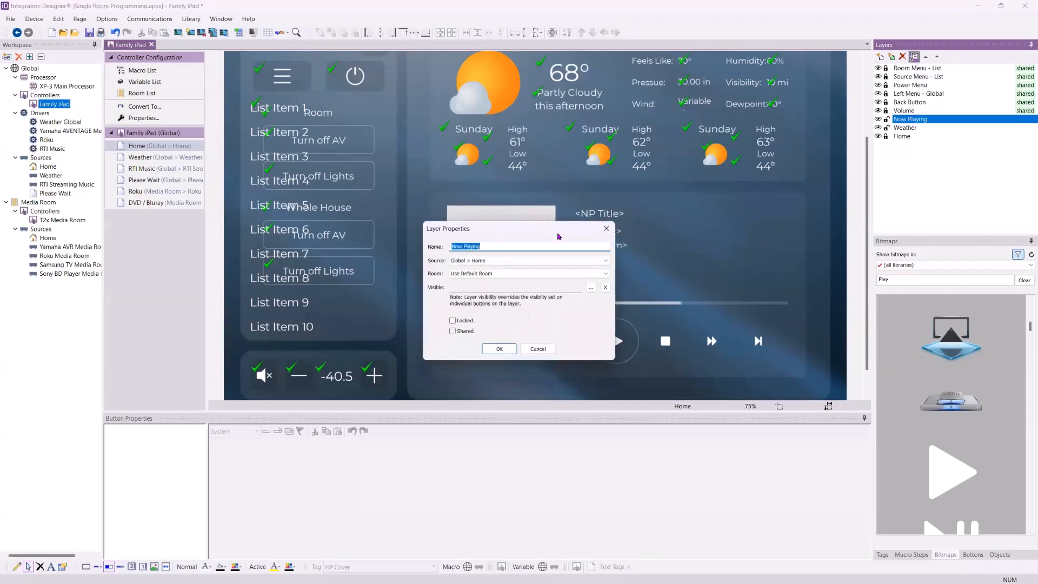
{"action": "left_click_drag", "start_coordinate": [559, 237], "coordinate": [550, 183]}
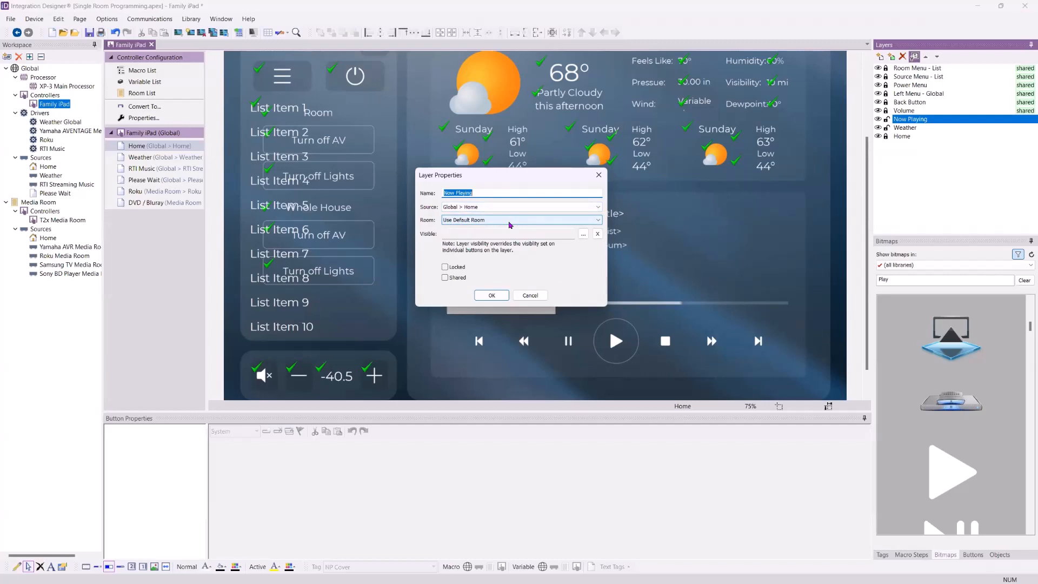
{"action": "left_click", "coordinate": [510, 207]}
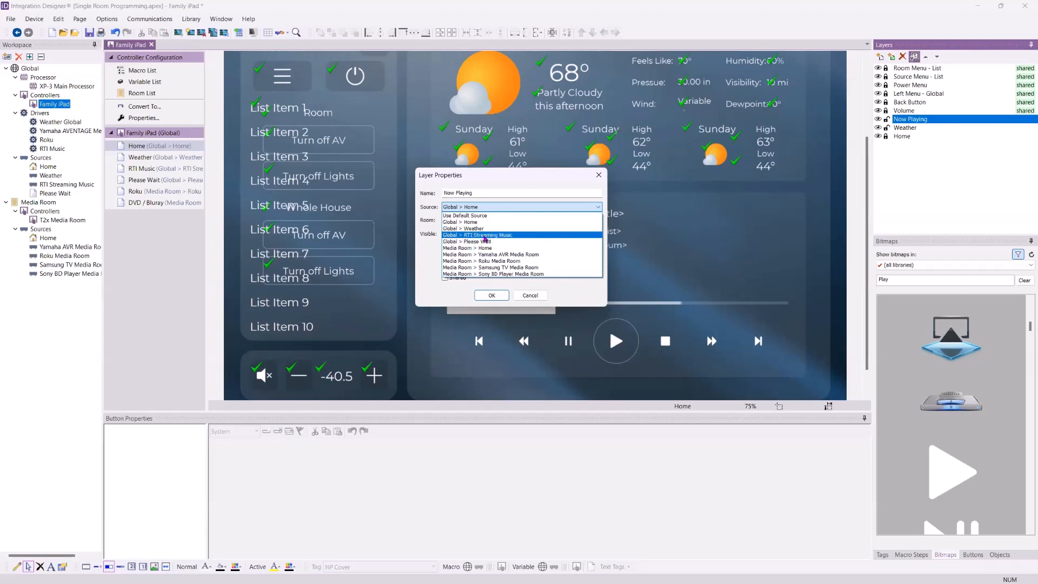
{"action": "left_click", "coordinate": [486, 236]}
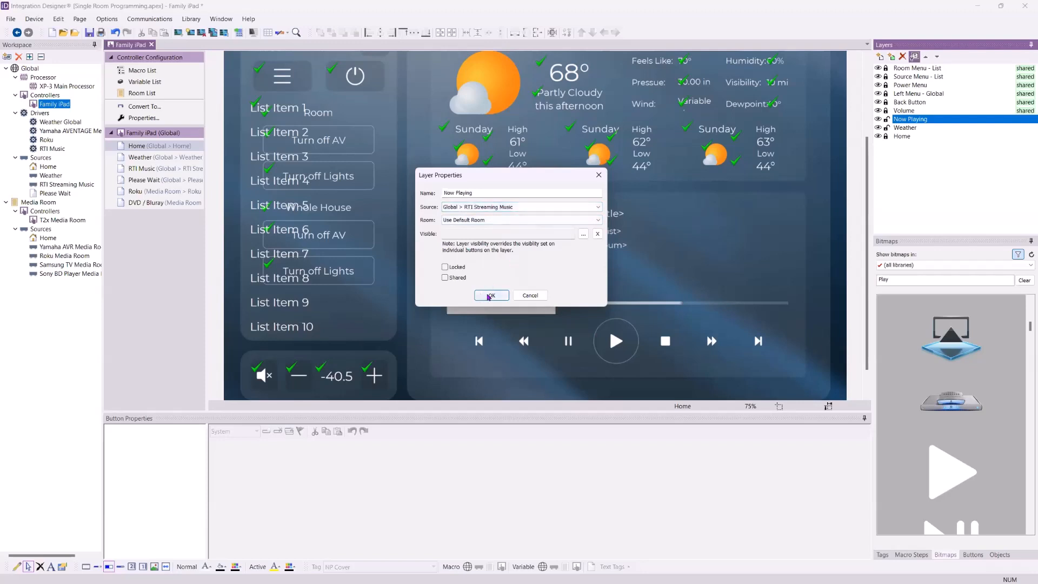
{"action": "left_click", "coordinate": [489, 296]}
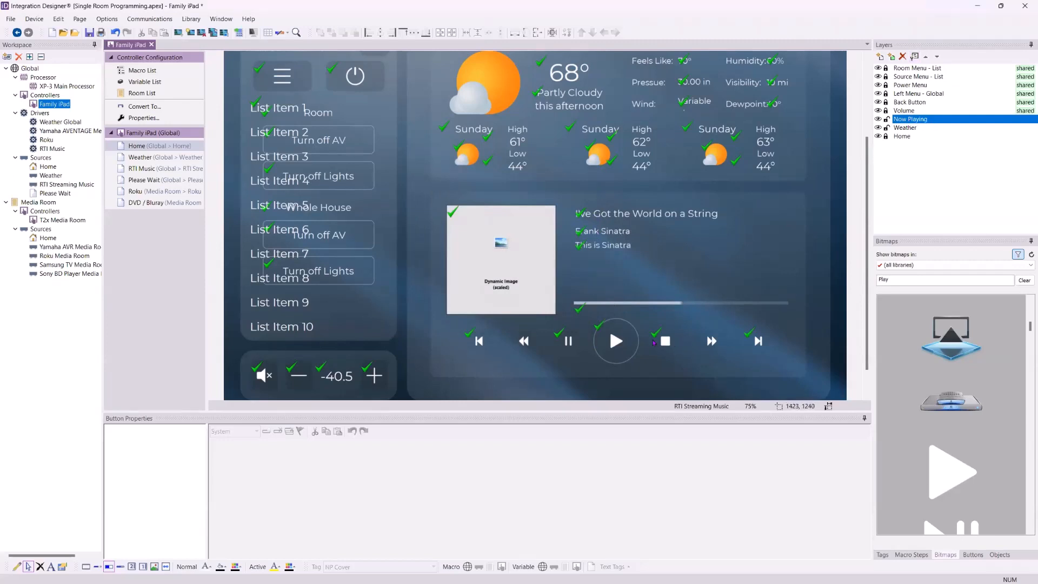
Inspect the Play button and the now-playing title, artist and album text properties
{"action": "left_click", "coordinate": [616, 341]}
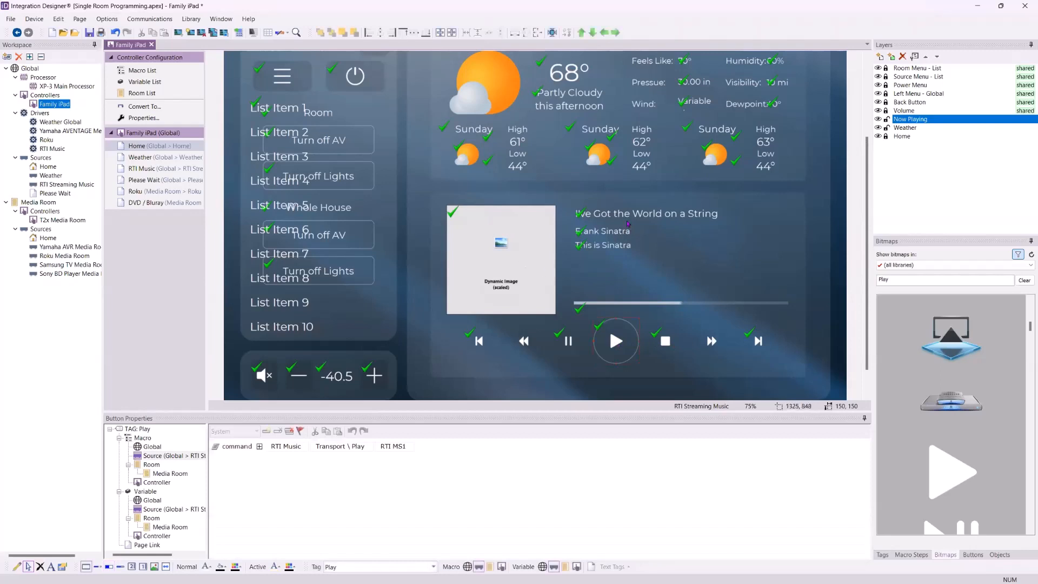
{"action": "left_click", "coordinate": [623, 247]}
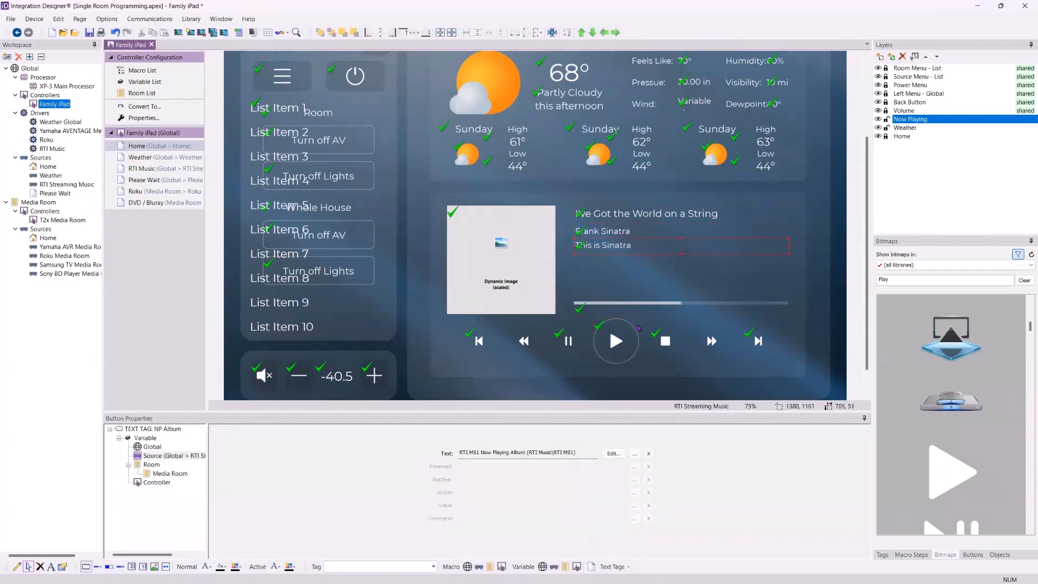
{"action": "left_click", "coordinate": [637, 330]}
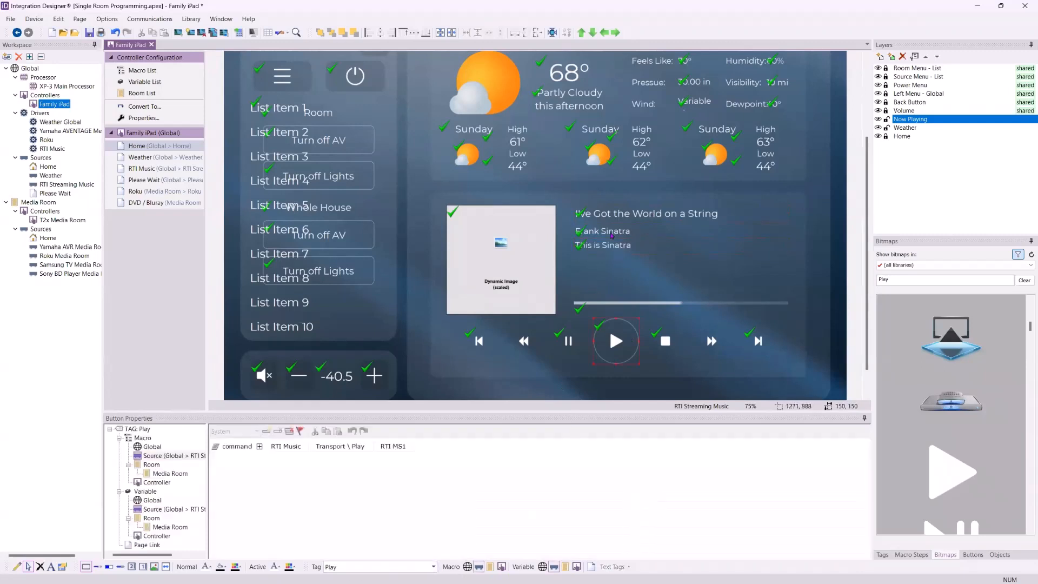
{"action": "left_click", "coordinate": [611, 236]}
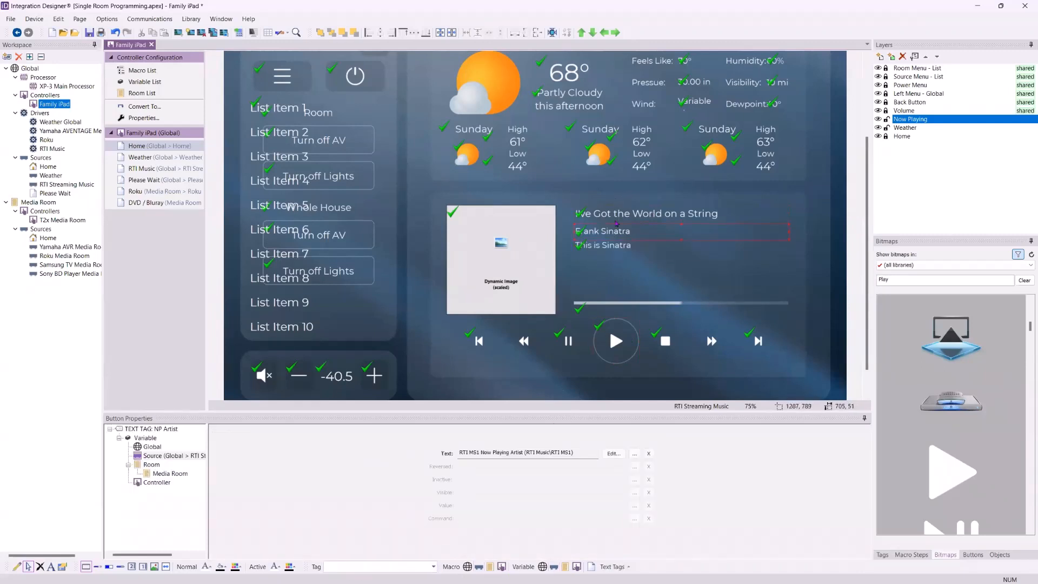
{"action": "left_click", "coordinate": [616, 213]}
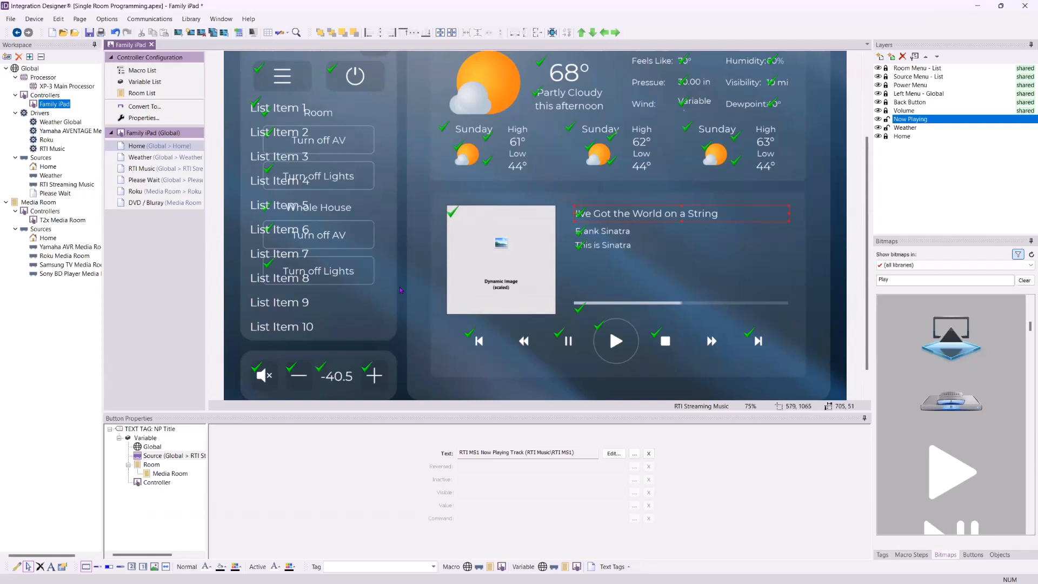
{"action": "scroll", "coordinate": [400, 290], "scroll_direction": "up", "scroll_amount": 2}
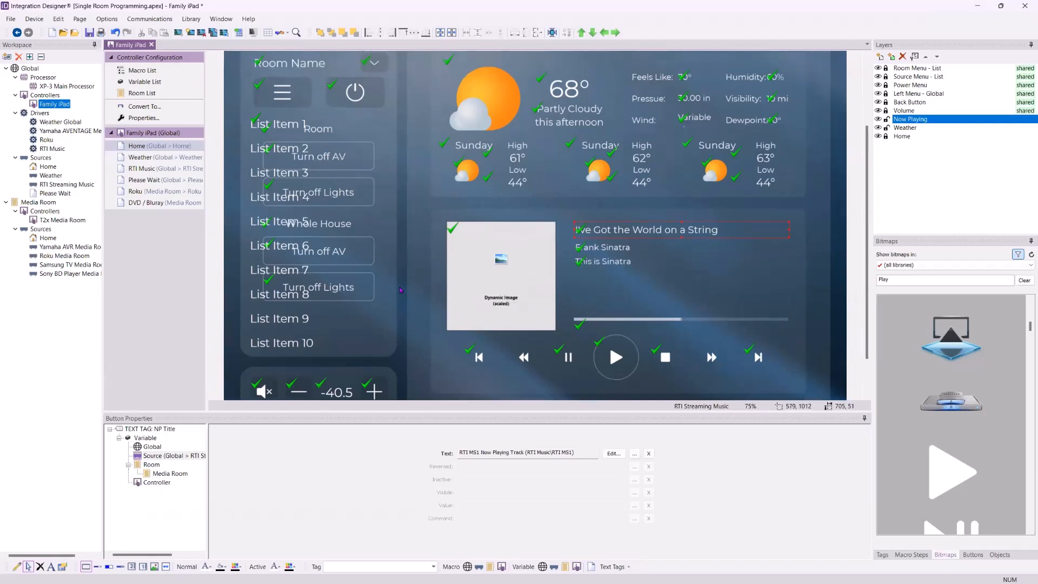
{"action": "scroll", "coordinate": [400, 290], "scroll_direction": "down", "scroll_amount": 1}
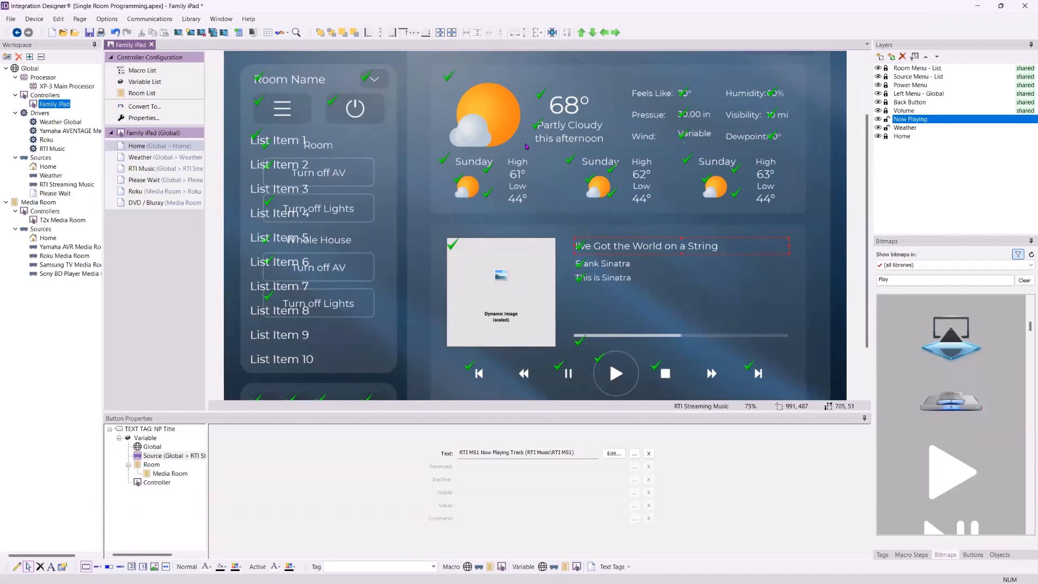
{"action": "left_click", "coordinate": [399, 269]}
{"action": "scroll", "coordinate": [399, 268], "scroll_direction": "down", "scroll_amount": 2}
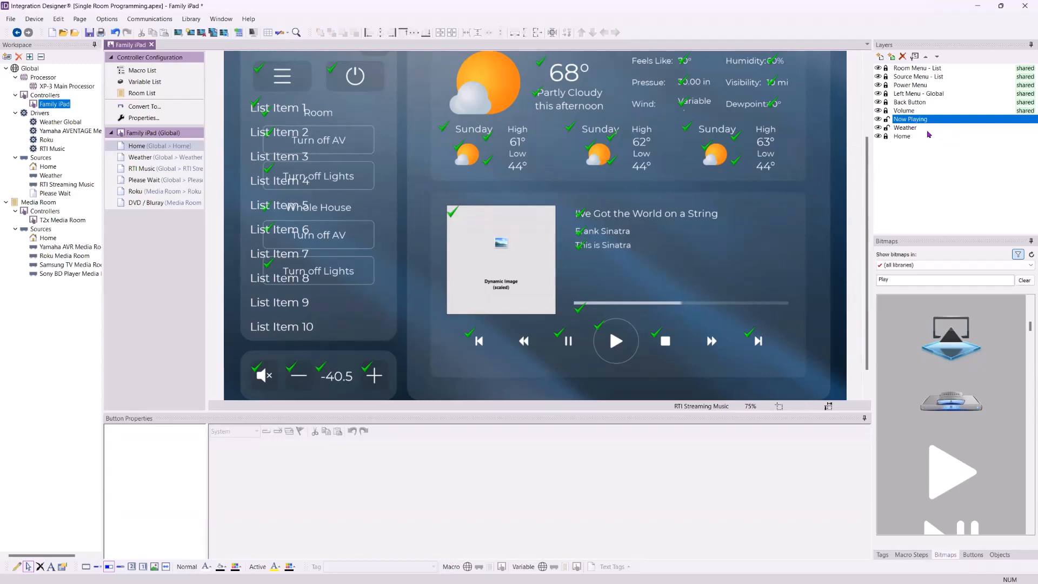
Browse the Weather, RTI Music, Roku and DVD / Bluray pages, then return to the Home page
{"action": "left_click", "coordinate": [922, 110]}
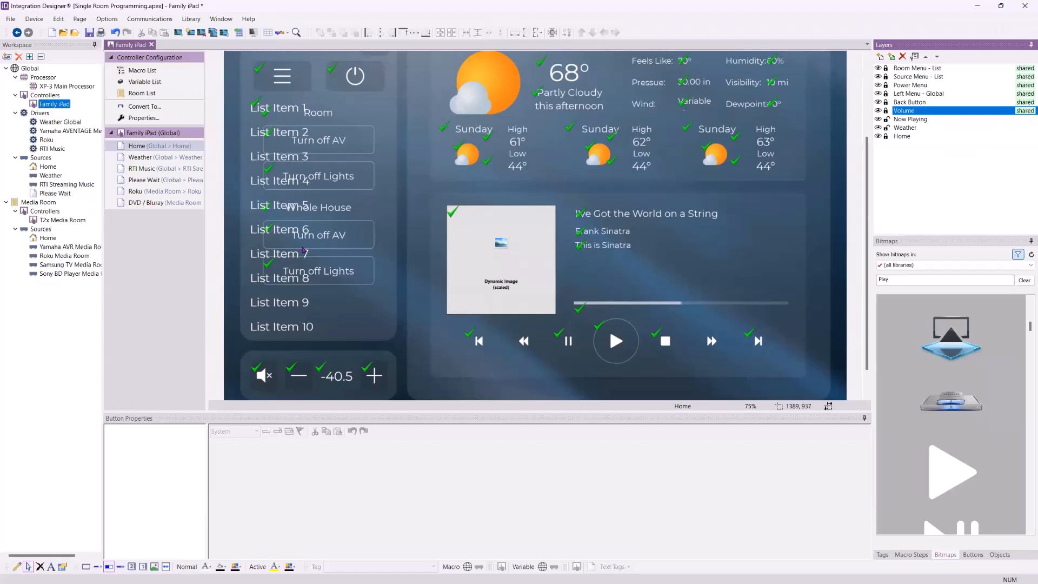
{"action": "left_click", "coordinate": [162, 157]}
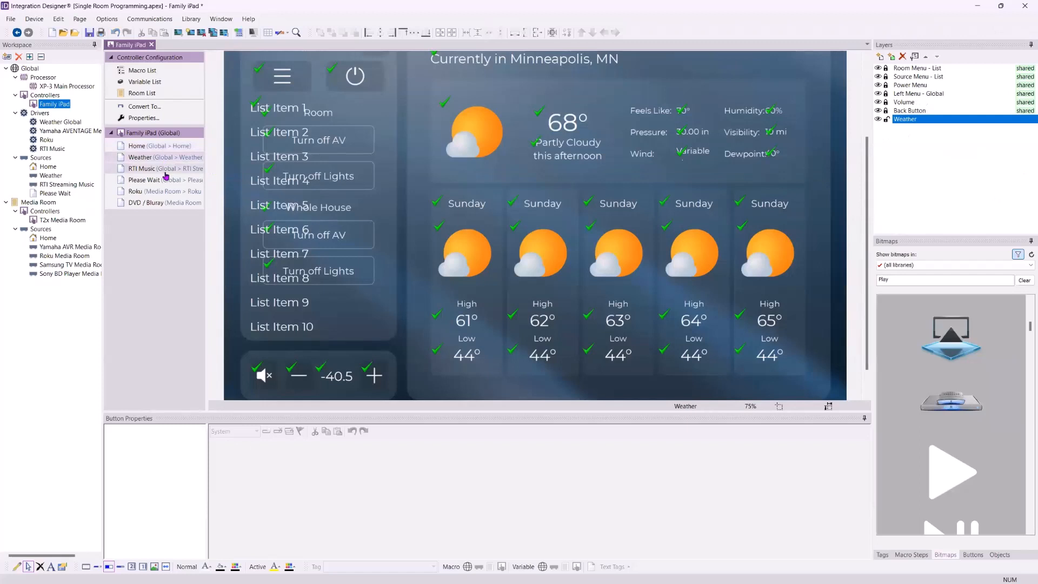
{"action": "left_click", "coordinate": [167, 173]}
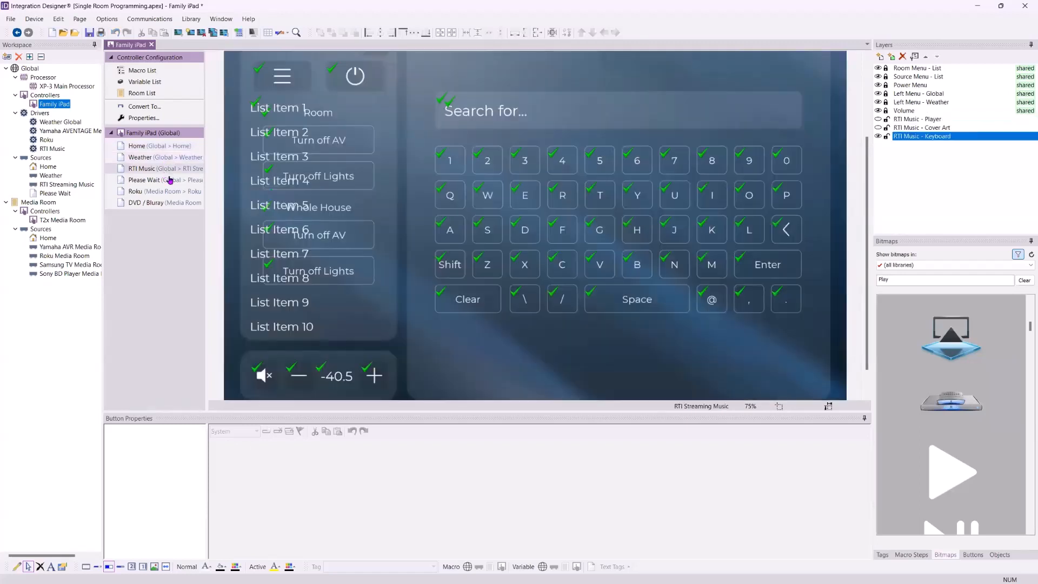
{"action": "left_click", "coordinate": [171, 190]}
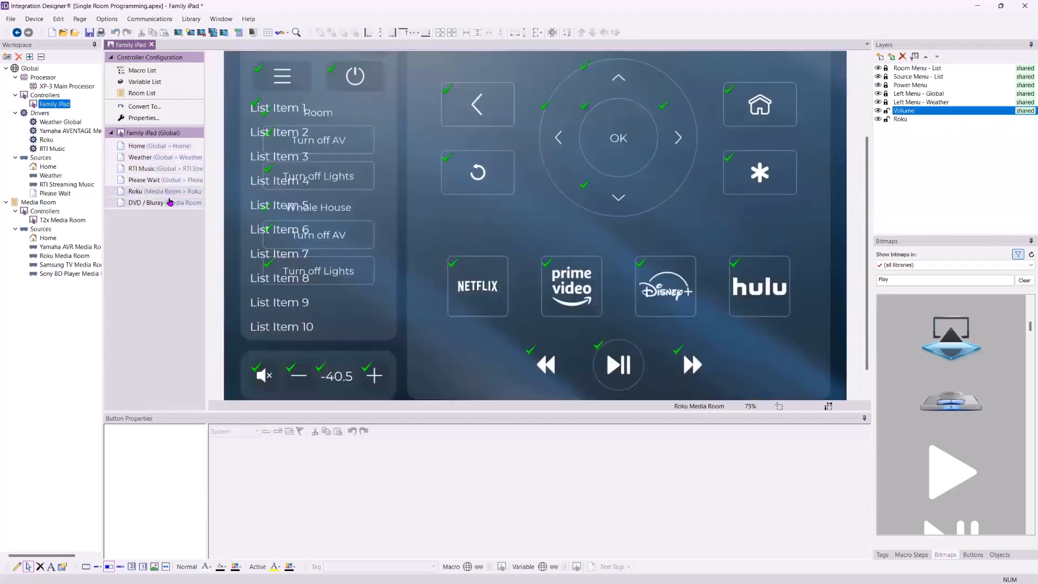
{"action": "left_click", "coordinate": [170, 202]}
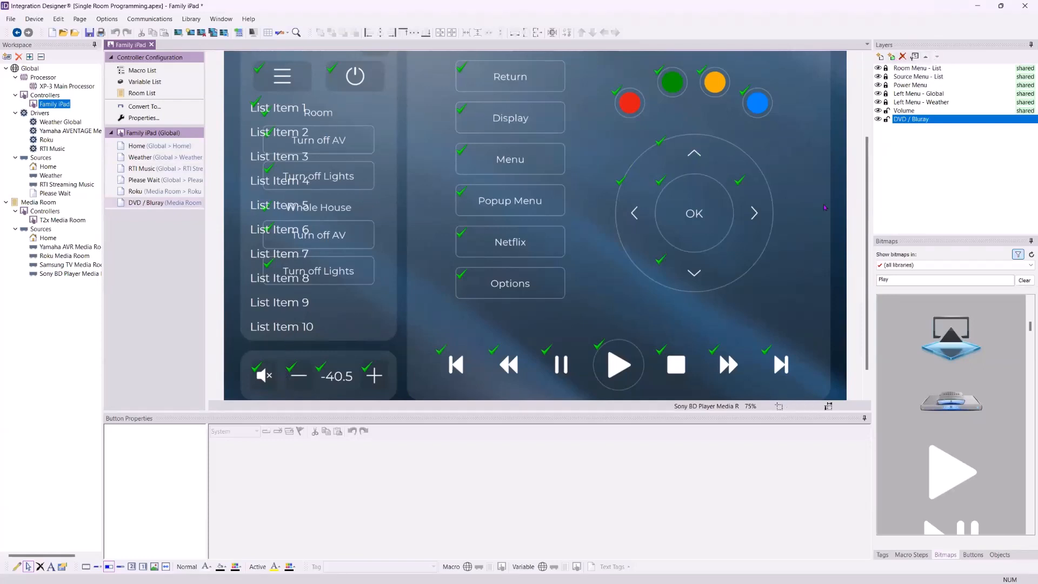
{"action": "left_click", "coordinate": [145, 147]}
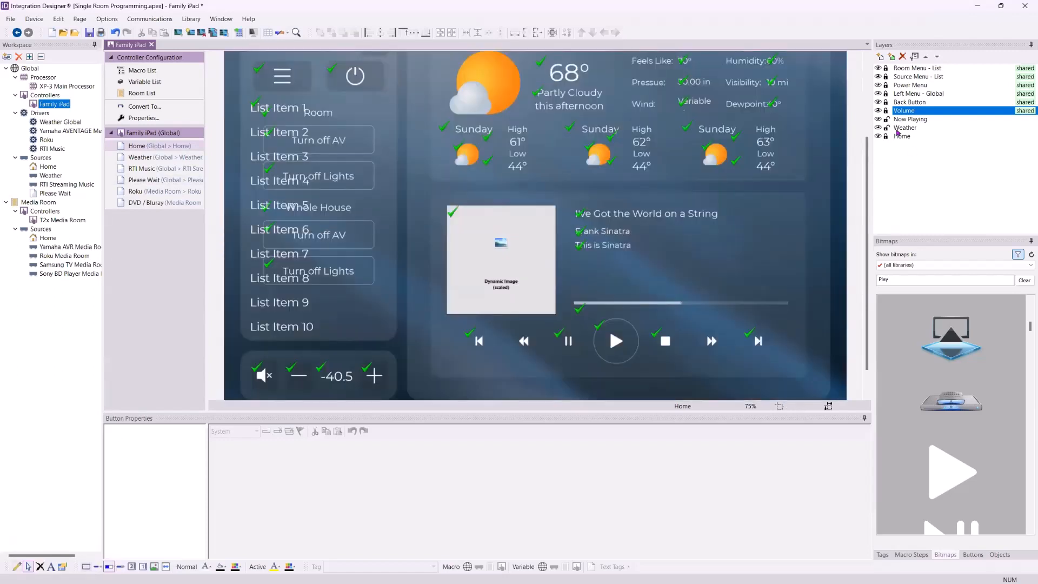
Lock the Weather and Now Playing layers on the Home page
{"action": "left_click", "coordinate": [905, 112]}
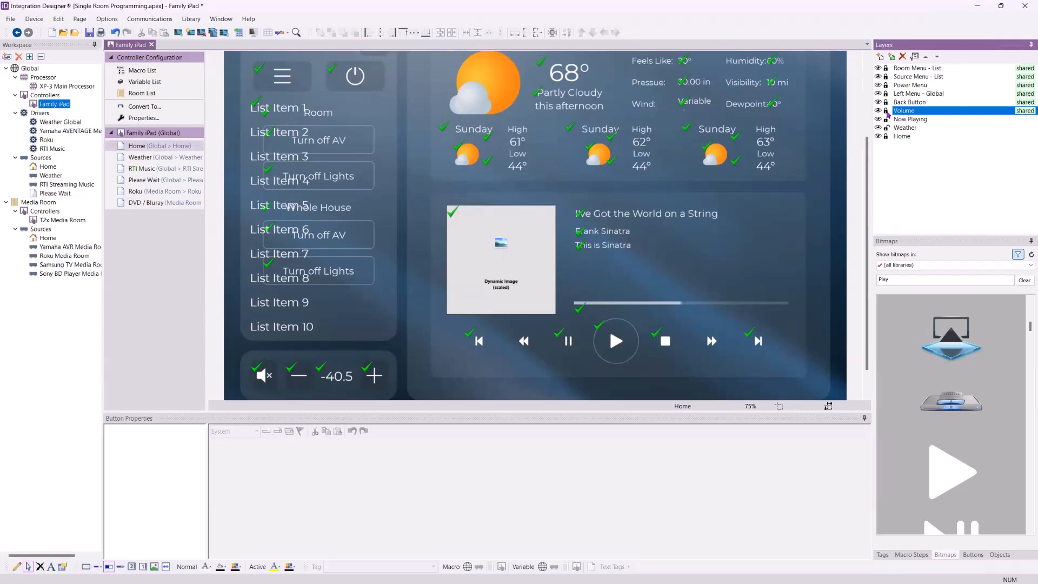
{"action": "left_click", "coordinate": [887, 111]}
{"action": "right_click", "coordinate": [904, 135]}
{"action": "left_click", "coordinate": [886, 110]}
{"action": "left_click", "coordinate": [887, 128]}
{"action": "left_click", "coordinate": [885, 111]}
{"action": "left_click", "coordinate": [886, 119]}
{"action": "left_click", "coordinate": [886, 111]}
Add a shared layer named System Muted with source Media Room > Yamaha AVR Media Room and the default room
{"action": "left_click", "coordinate": [880, 57]}
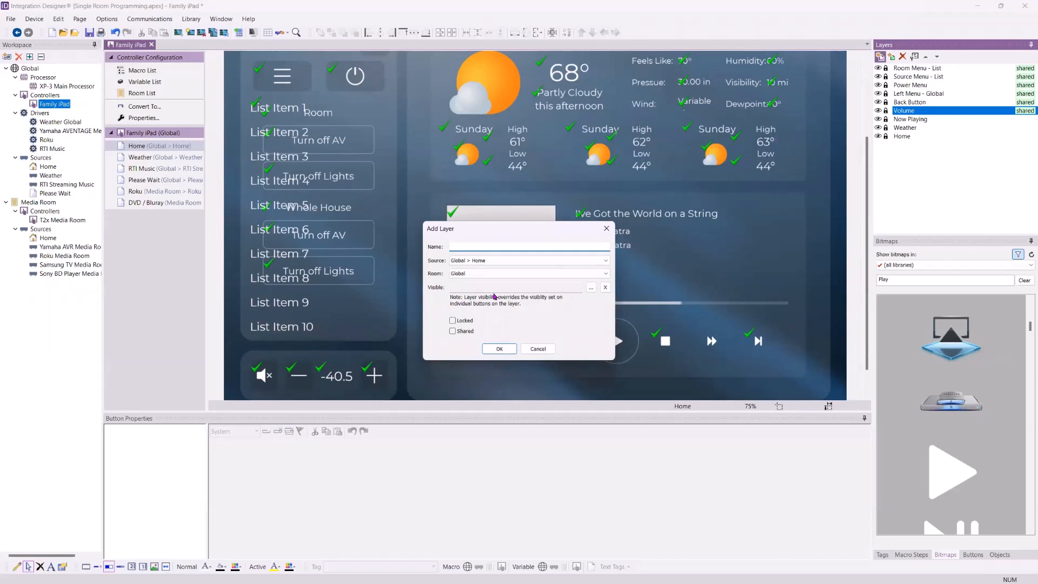
{"action": "type", "text": "System Muted"}
{"action": "left_click", "coordinate": [501, 264]}
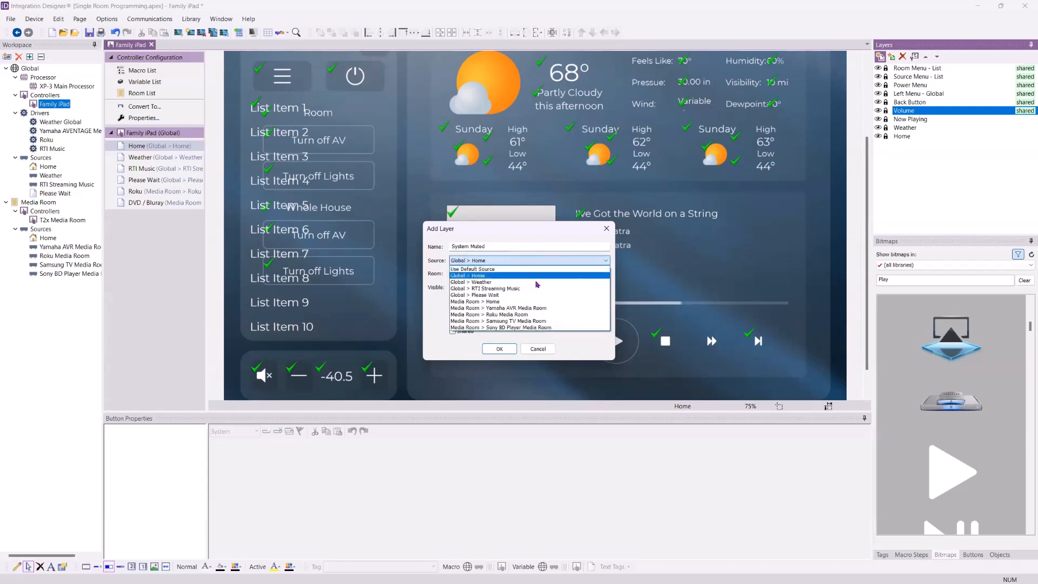
{"action": "left_click", "coordinate": [537, 309]}
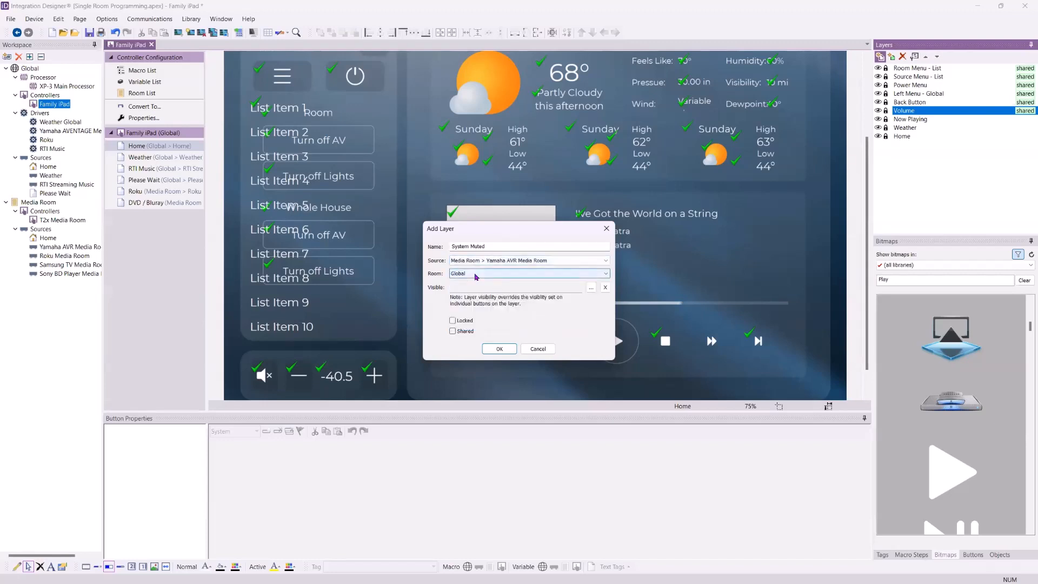
{"action": "left_click", "coordinate": [476, 274]}
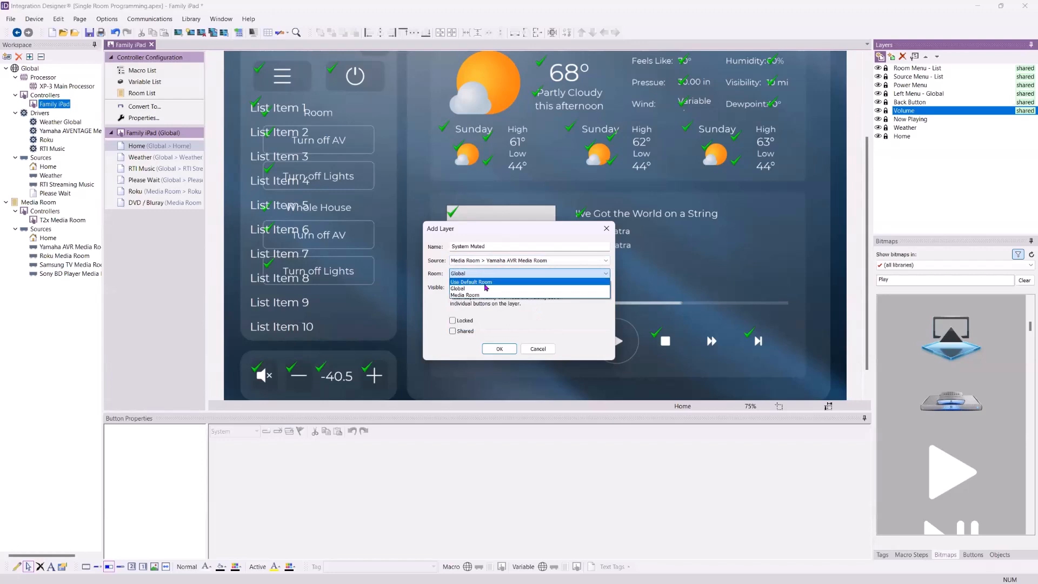
{"action": "left_click", "coordinate": [483, 282]}
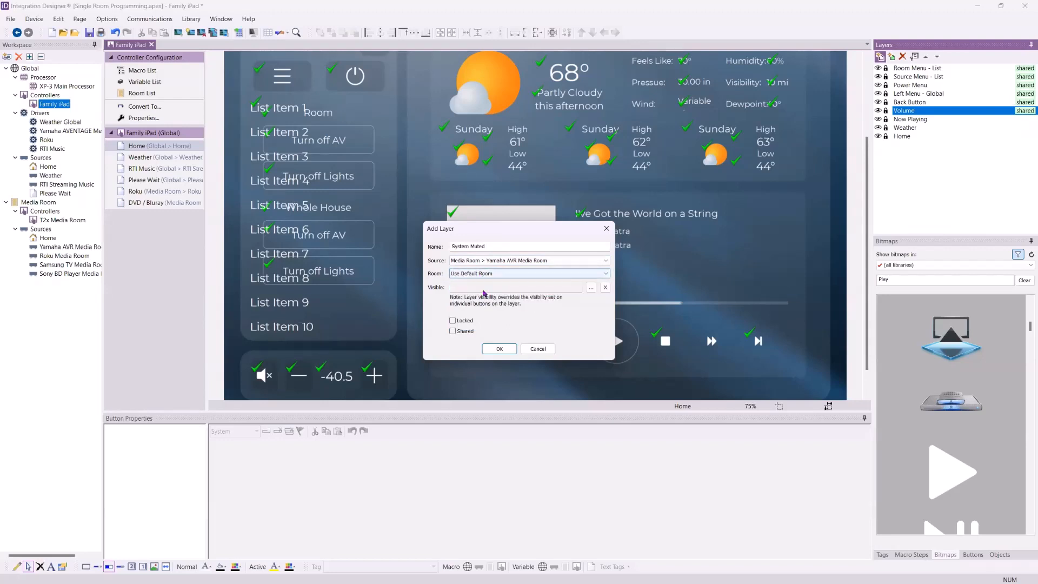
{"action": "left_click", "coordinate": [453, 332]}
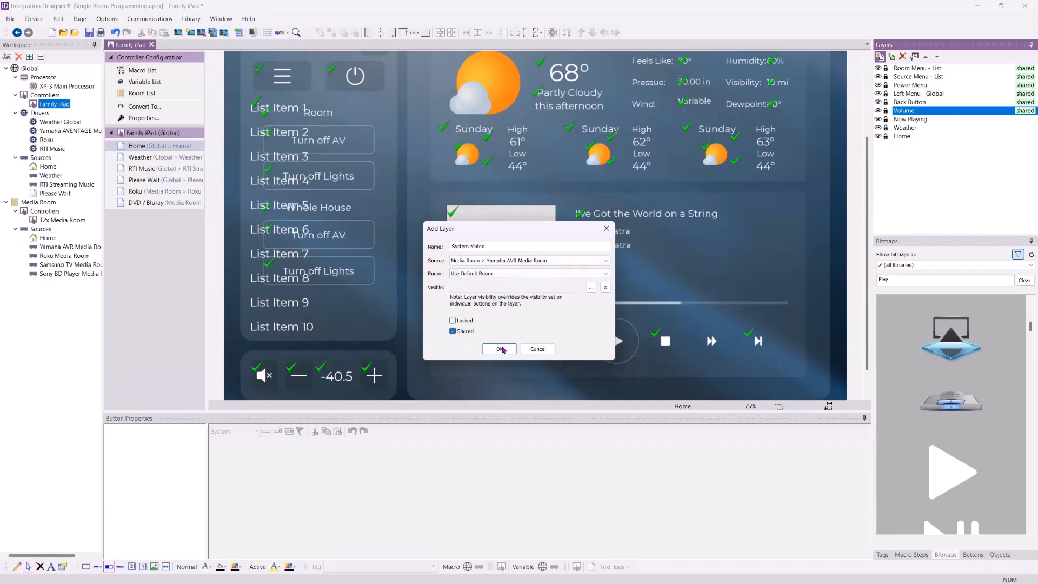
{"action": "left_click", "coordinate": [500, 349]}
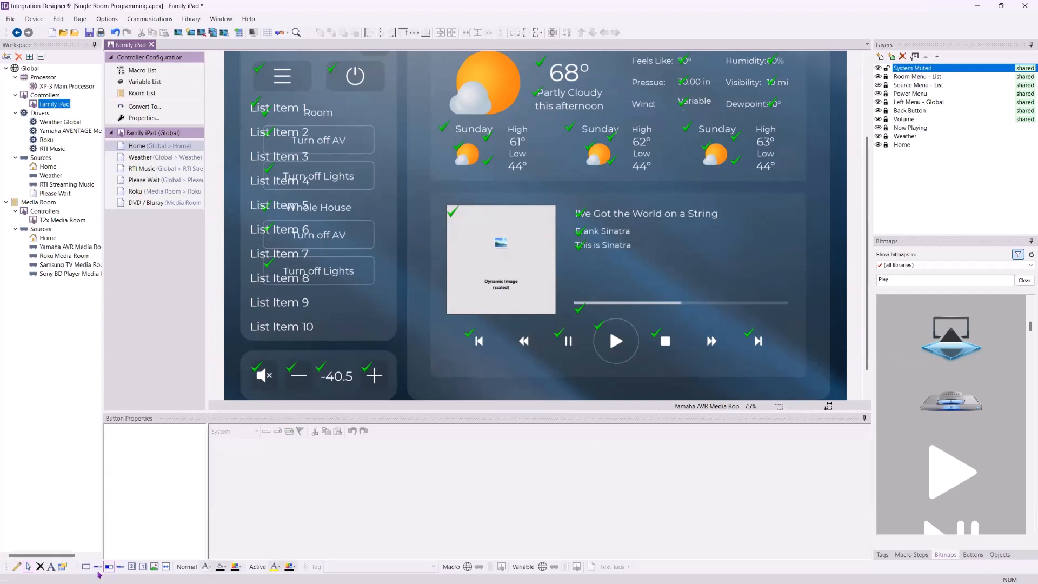
Draw a square-cornered button over the now-playing area on the System Muted layer
{"action": "left_click", "coordinate": [16, 566]}
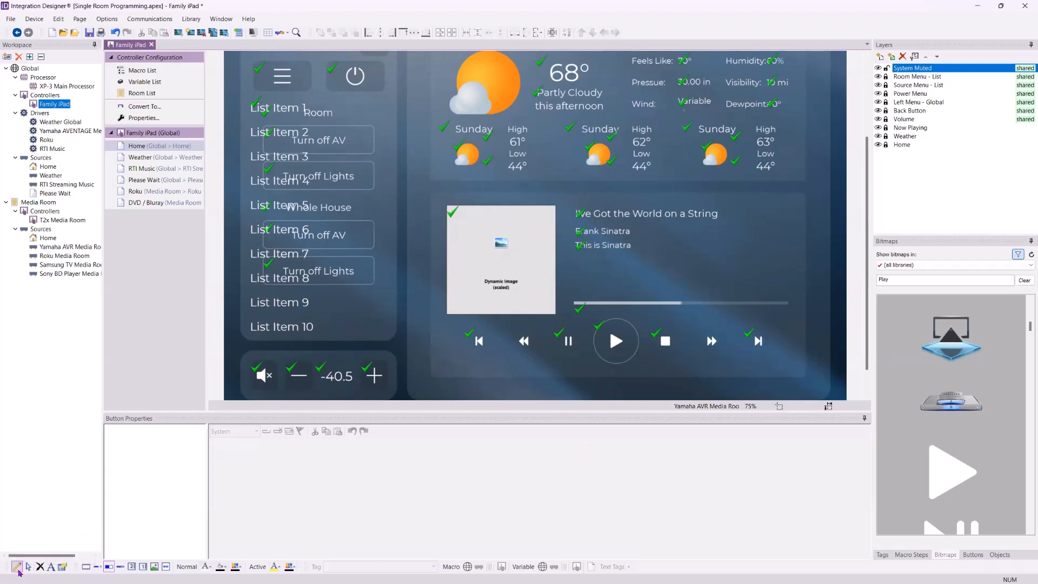
{"action": "left_click", "coordinate": [87, 567]}
{"action": "mouse_move", "coordinate": [467, 151]}
{"action": "left_mouse_down"}
{"action": "mouse_move", "coordinate": [650, 266]}
{"action": "mouse_move", "coordinate": [681, 299]}
{"action": "left_mouse_up"}
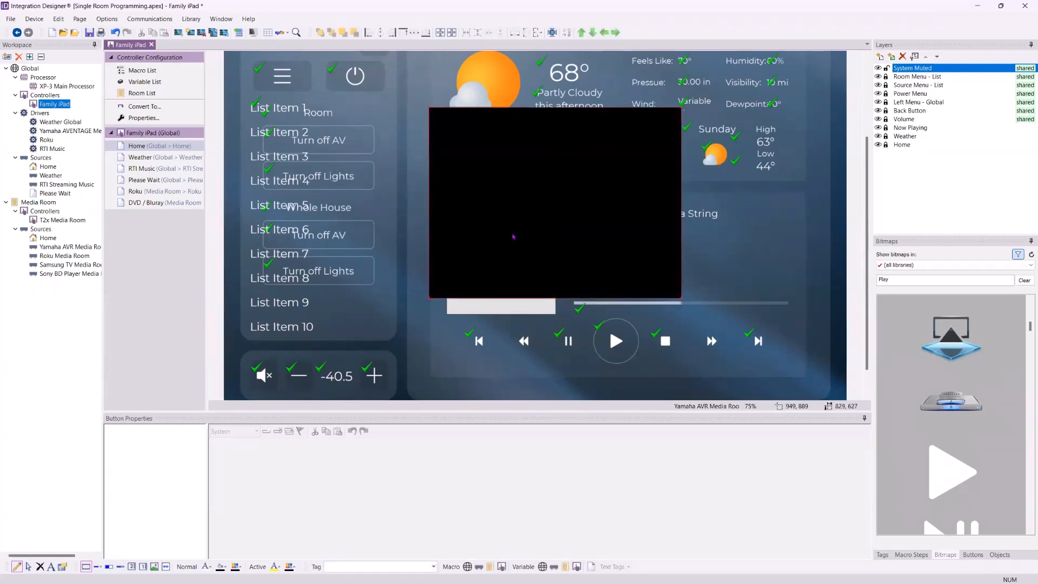
Set the button's text to SYSTEM / IS / MUTED on three lines with font size 42
{"action": "right_click", "coordinate": [535, 198]}
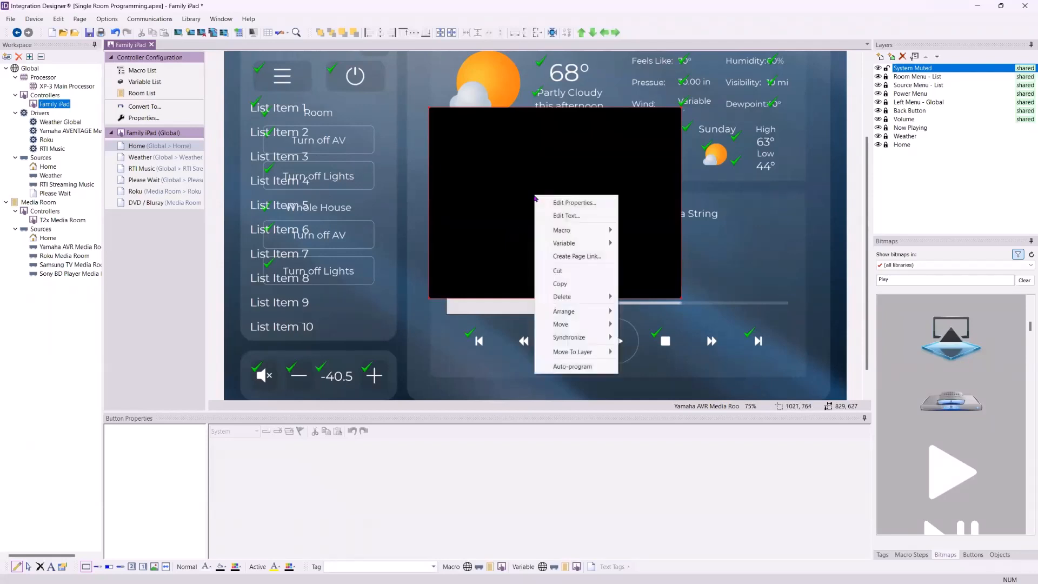
{"action": "left_click", "coordinate": [567, 216]}
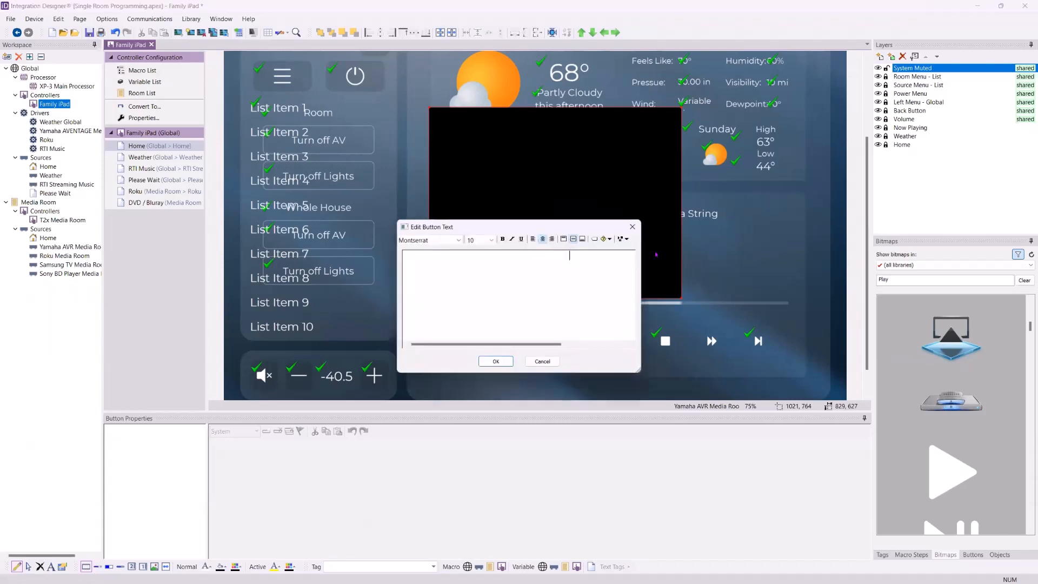
{"action": "type", "text": "SYSTEM"}
{"action": "key", "text": "Return"}
{"action": "type", "text": "IS M"}
{"action": "key", "text": "BackSpace"}
{"action": "key", "text": "BackSpace"}
{"action": "key", "text": "Return"}
{"action": "type", "text": "MUTED"}
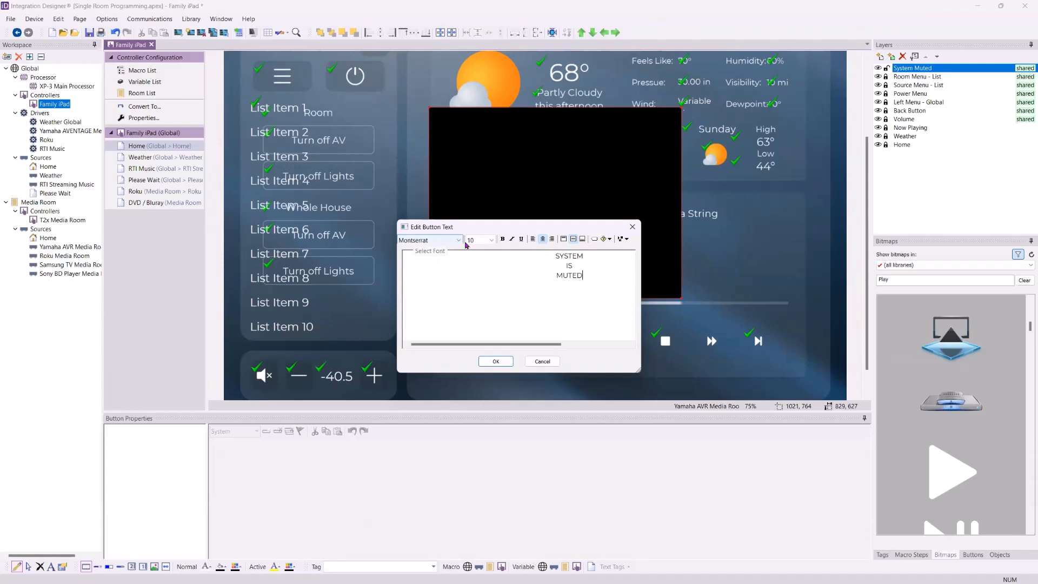
{"action": "left_click", "coordinate": [489, 240]}
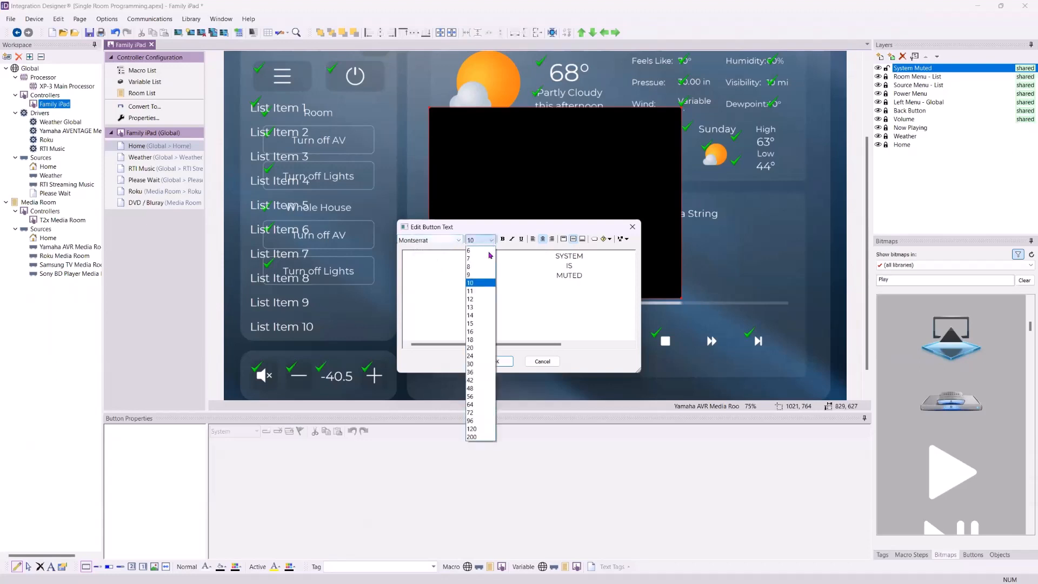
{"action": "left_click", "coordinate": [483, 380]}
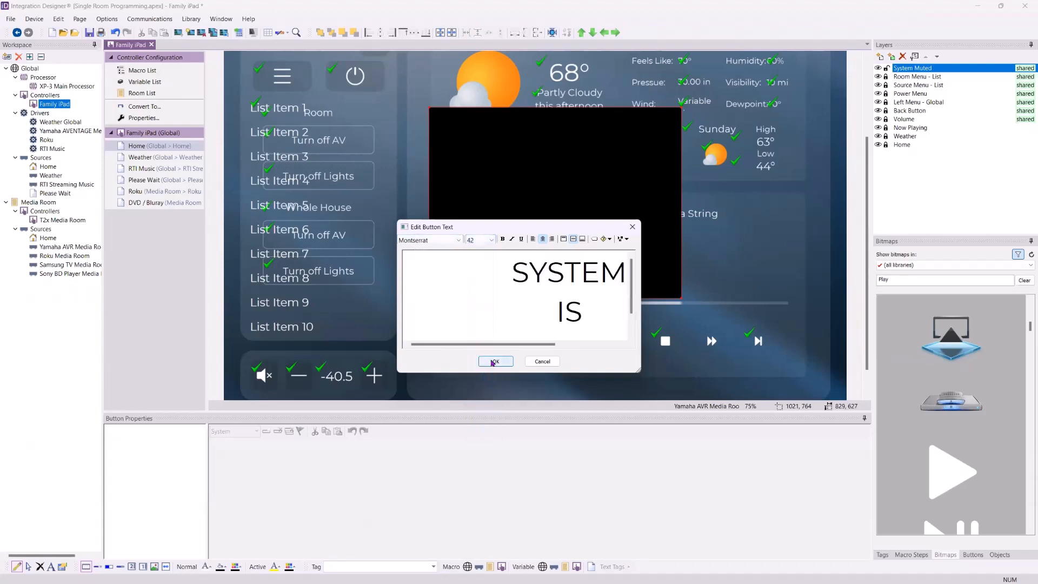
{"action": "left_click", "coordinate": [494, 361]}
{"action": "key", "text": "Caps_Lock"}
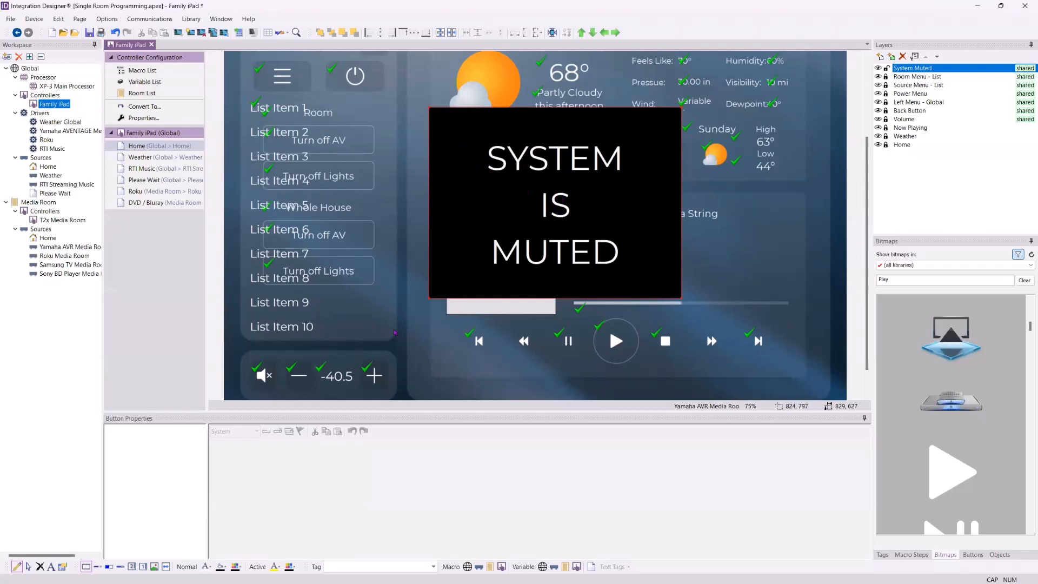
Set the button's normal text colour to Yellow and its fill colour to purple
{"action": "left_click", "coordinate": [208, 569]}
{"action": "left_click", "coordinate": [221, 567]}
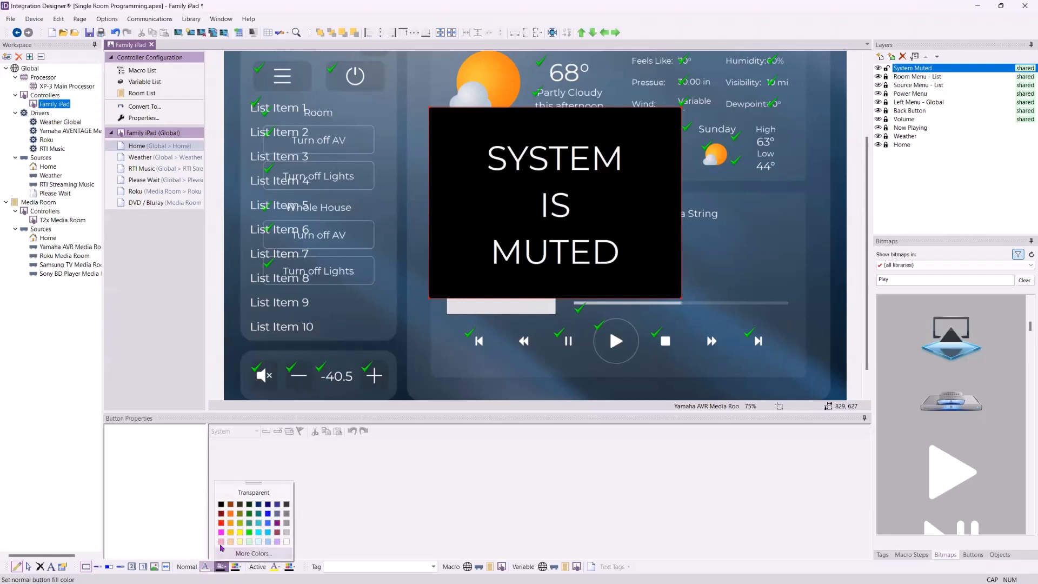
{"action": "left_click", "coordinate": [206, 566]}
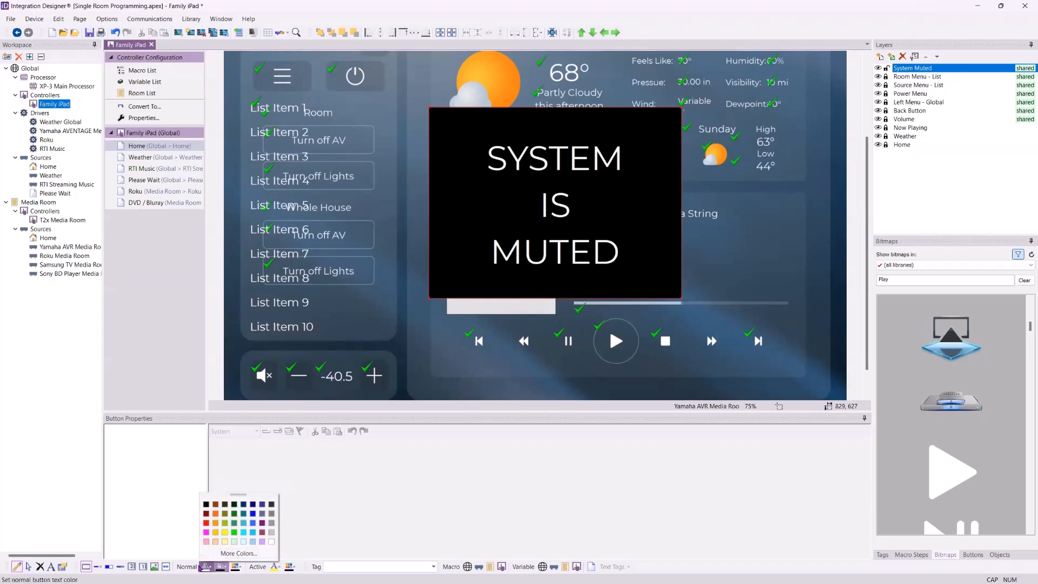
{"action": "left_click", "coordinate": [225, 533]}
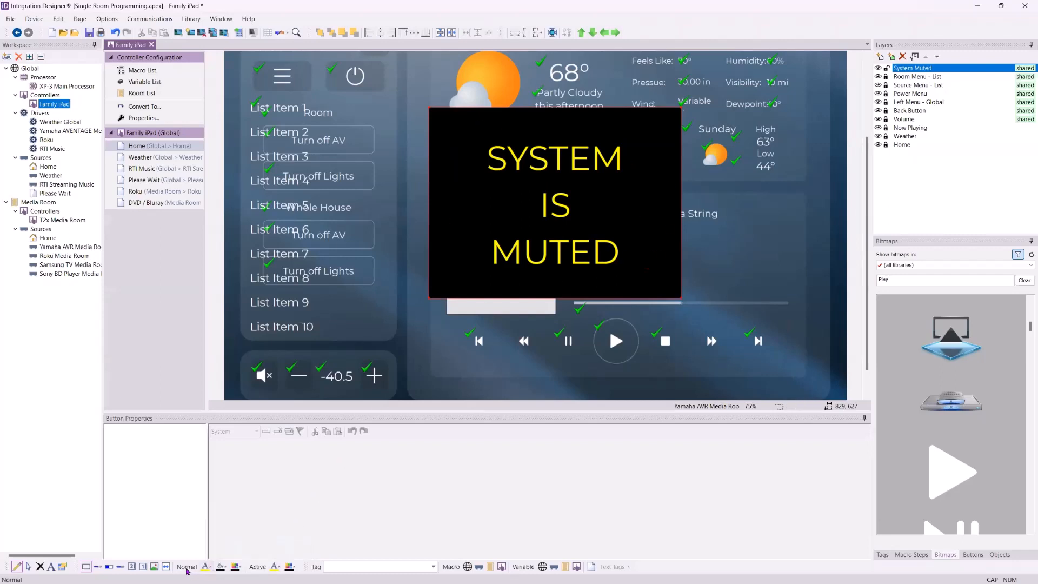
{"action": "left_click", "coordinate": [221, 567]}
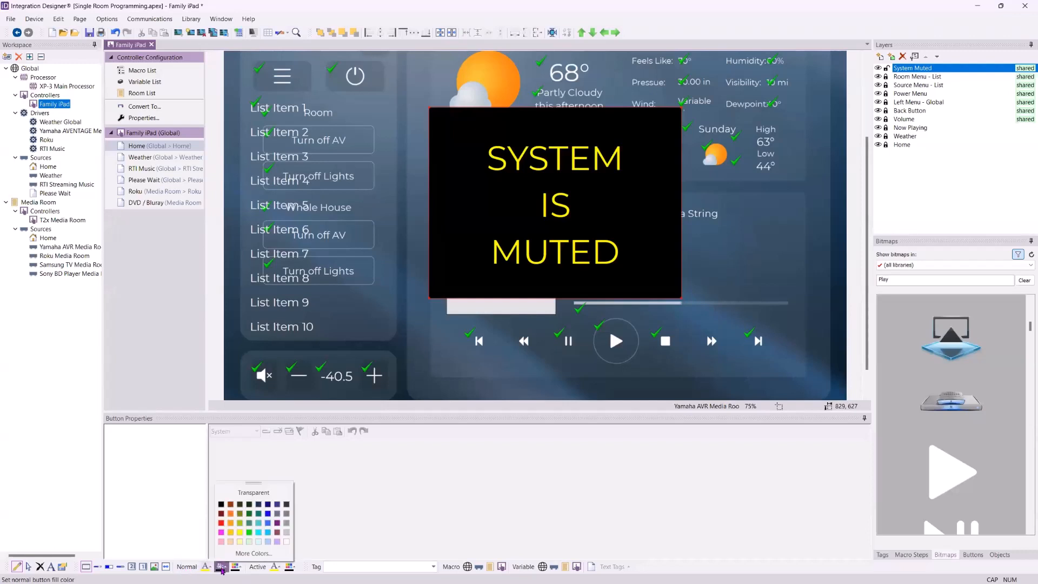
{"action": "left_click", "coordinate": [276, 523]}
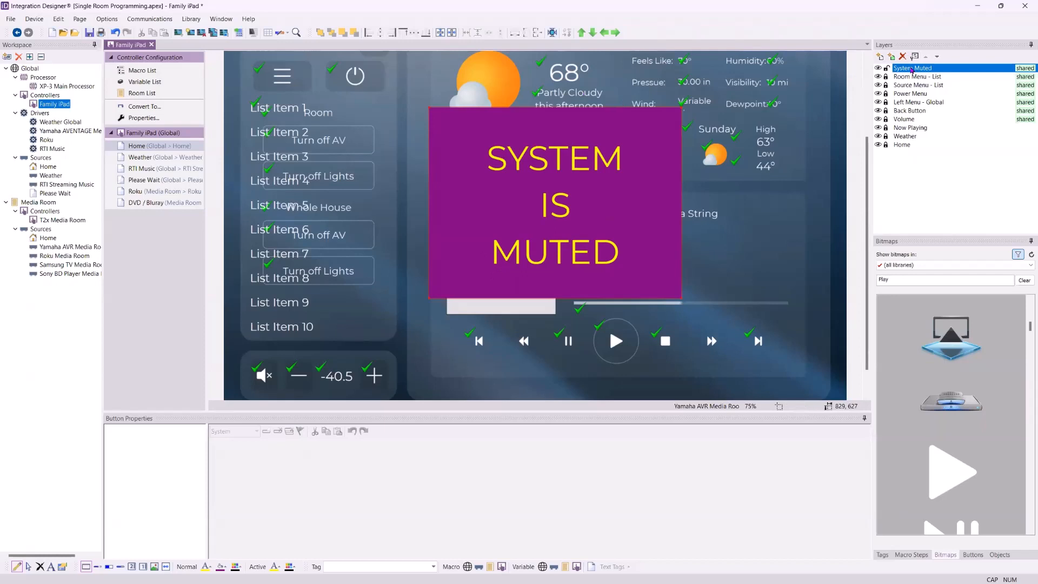
Bind the System Muted layer's visibility to the Yamaha AVENTAGE Media Room Main > Mute variable
{"action": "left_click", "coordinate": [27, 567]}
{"action": "left_click", "coordinate": [919, 70]}
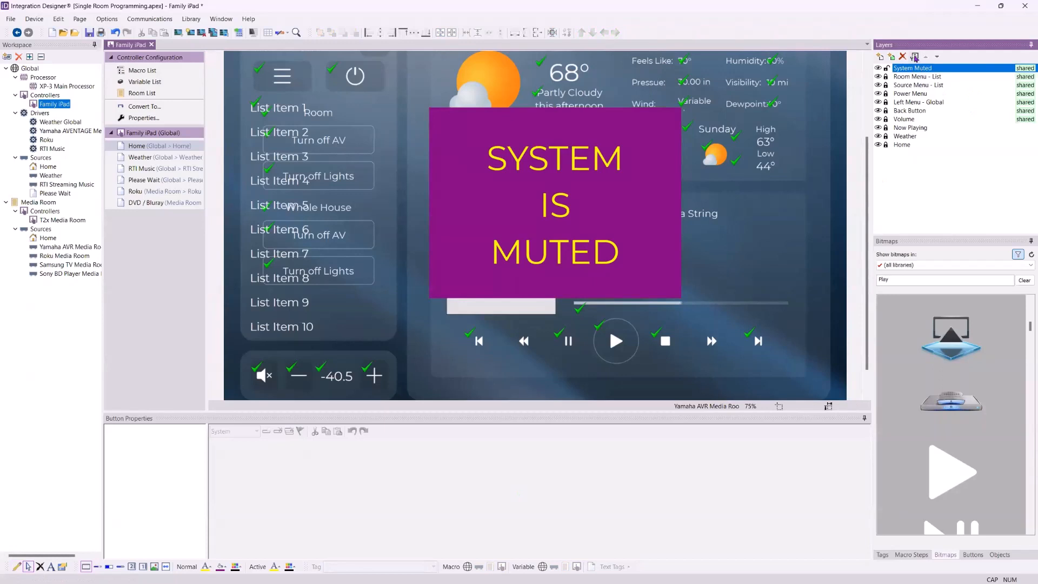
{"action": "left_click", "coordinate": [914, 57]}
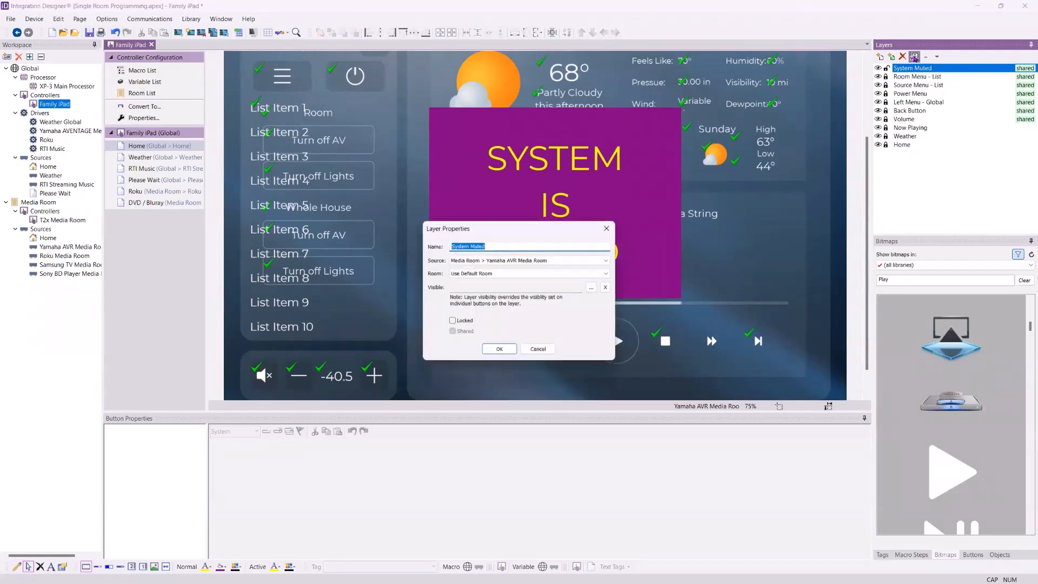
{"action": "left_click", "coordinate": [591, 289]}
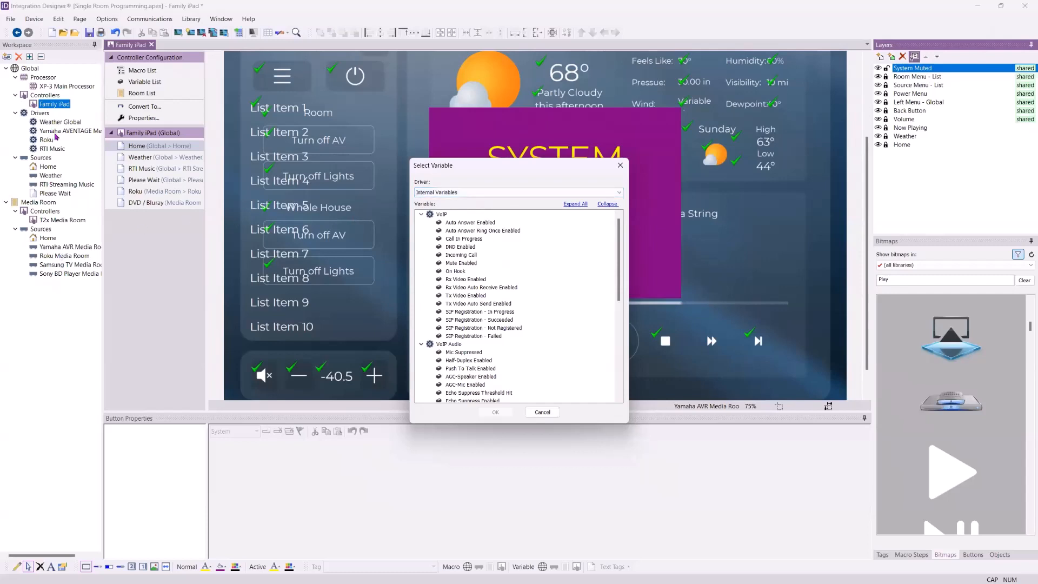
{"action": "left_click", "coordinate": [514, 193]}
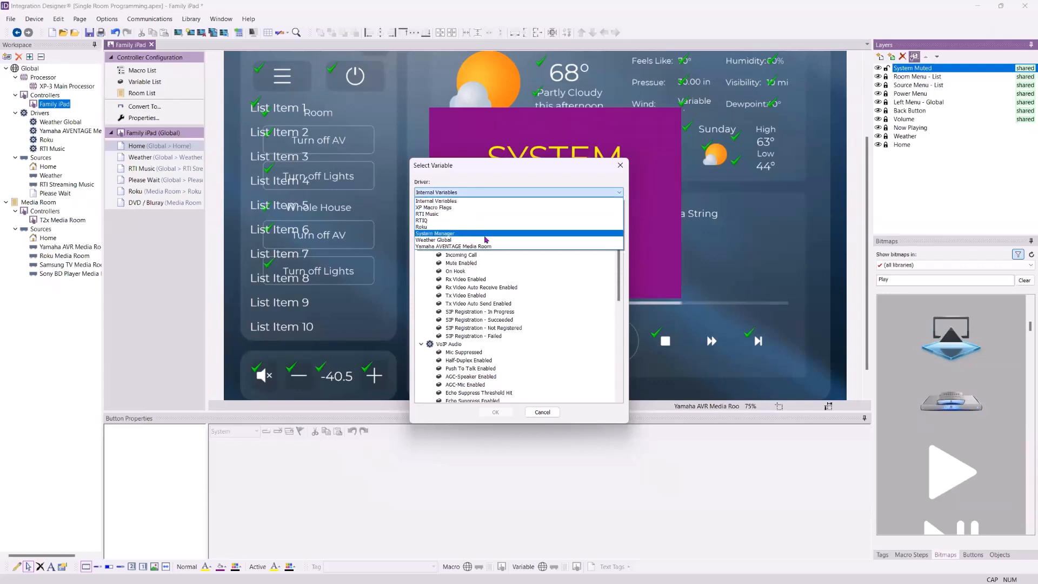
{"action": "left_click", "coordinate": [466, 247]}
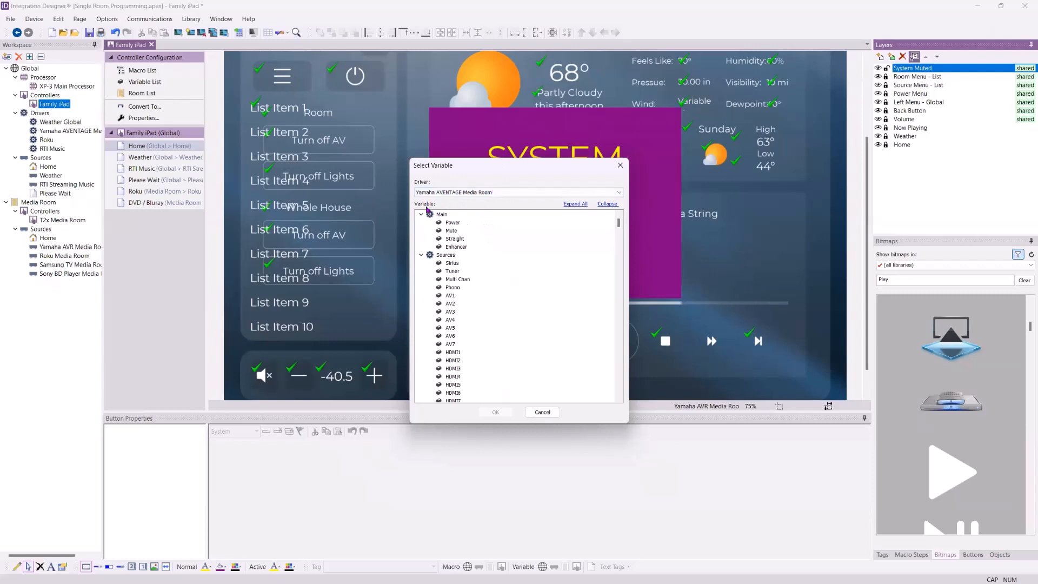
{"action": "left_click", "coordinate": [451, 231]}
{"action": "scroll", "coordinate": [489, 300], "scroll_direction": "down", "scroll_amount": 10}
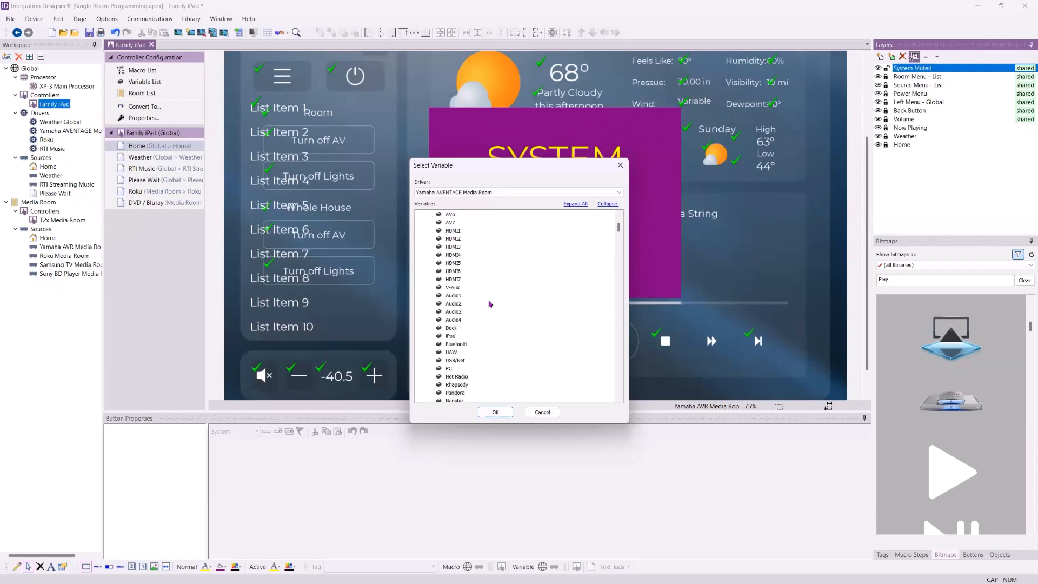
{"action": "scroll", "coordinate": [492, 299], "scroll_direction": "down", "scroll_amount": 7}
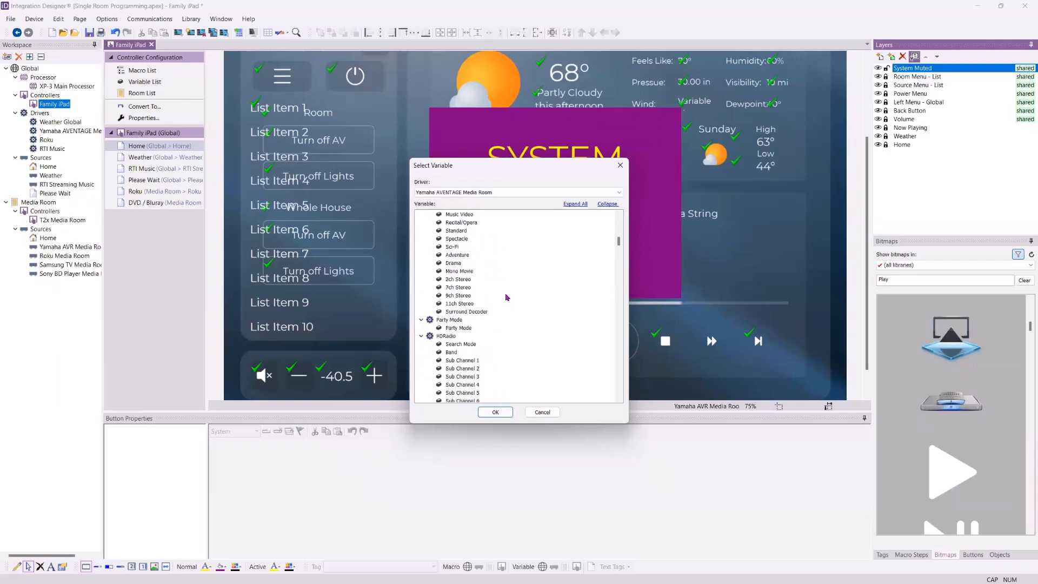
{"action": "scroll", "coordinate": [509, 303], "scroll_direction": "down", "scroll_amount": 7}
{"action": "scroll", "coordinate": [511, 301], "scroll_direction": "down", "scroll_amount": 10}
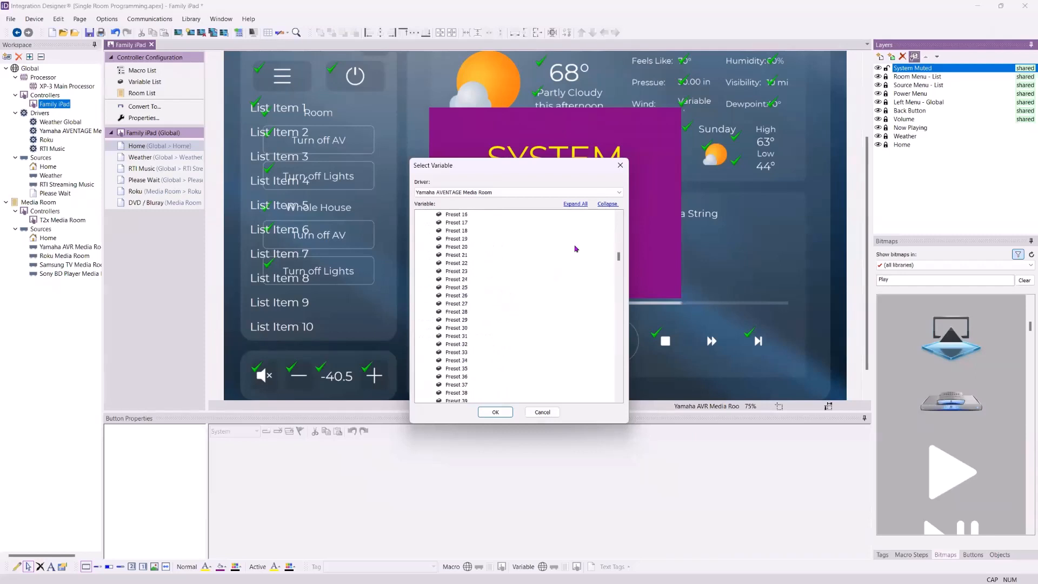
{"action": "left_click_drag", "start_coordinate": [618, 260], "coordinate": [619, 206]}
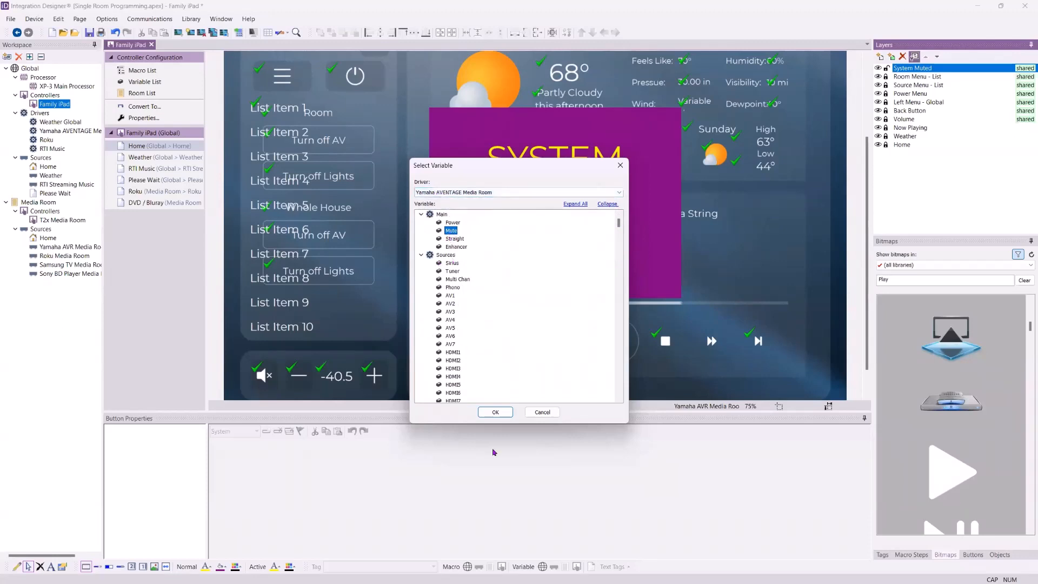
{"action": "left_click", "coordinate": [495, 412]}
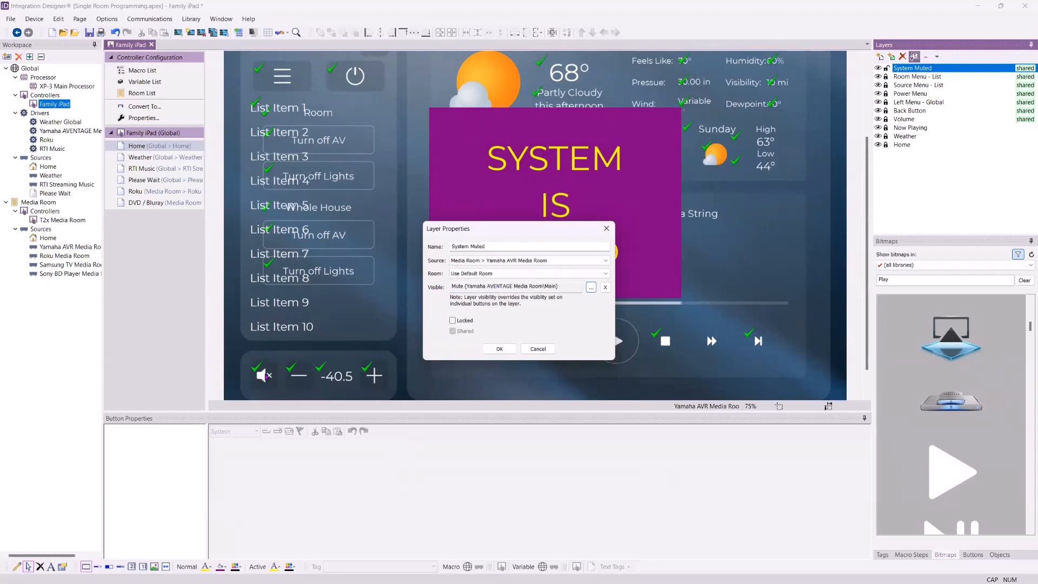
{"action": "left_click", "coordinate": [498, 349]}
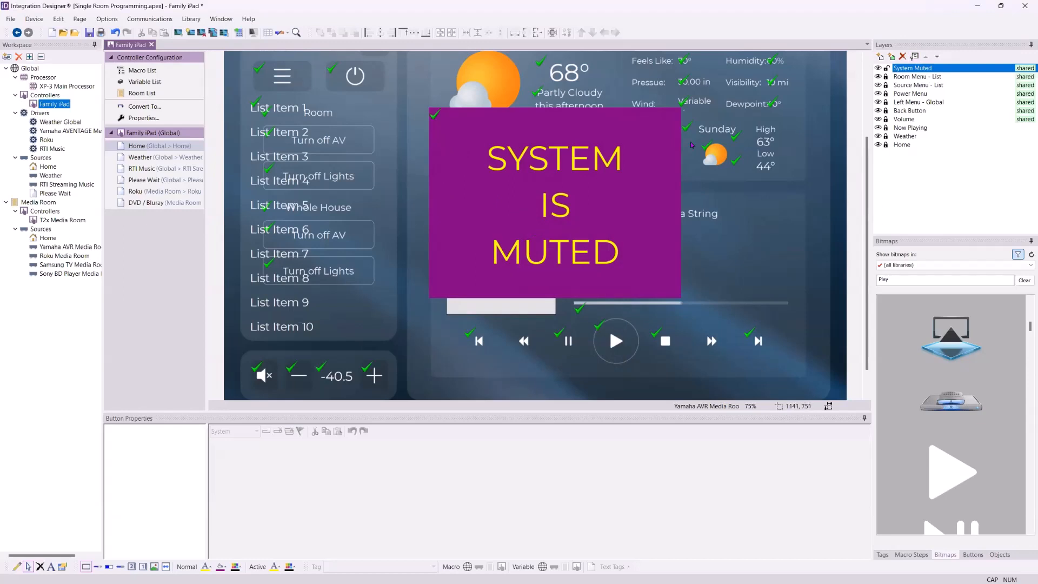
Insert the System Muted shared layer into all pages, starting from the Weather page
{"action": "left_click", "coordinate": [175, 160]}
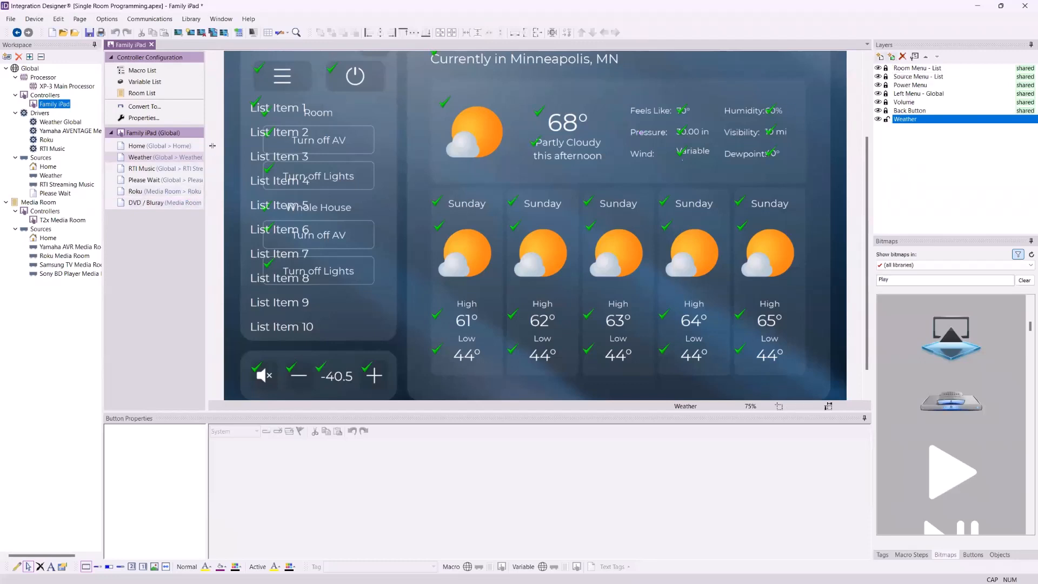
{"action": "left_click", "coordinate": [892, 57]}
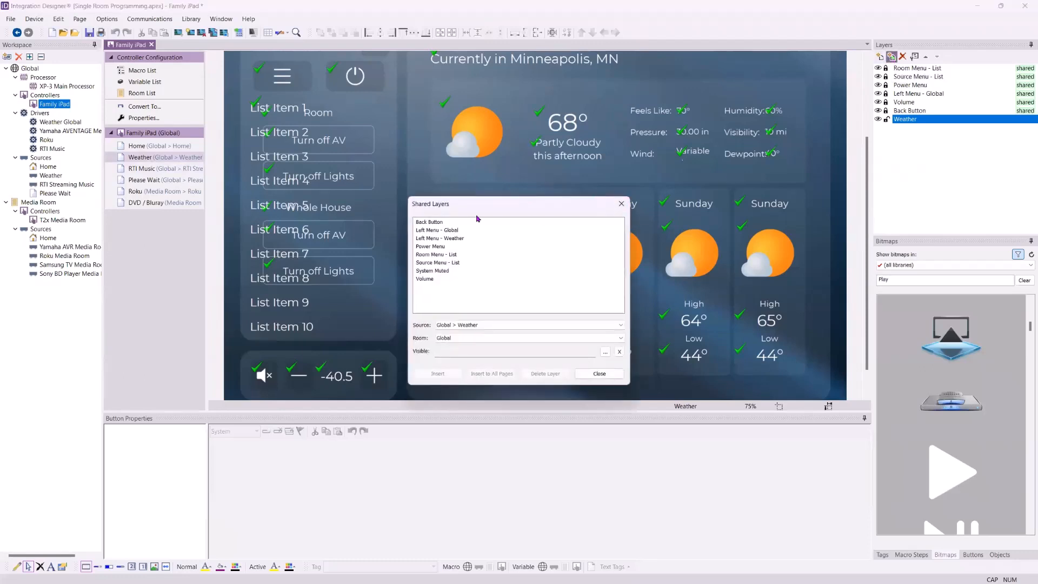
{"action": "left_click", "coordinate": [437, 271]}
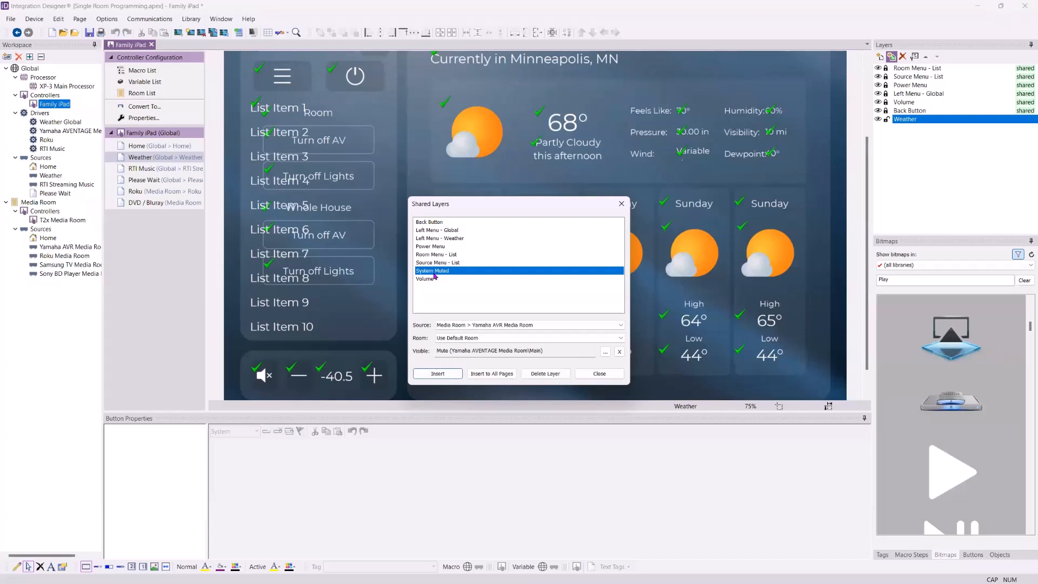
{"action": "left_click", "coordinate": [496, 374]}
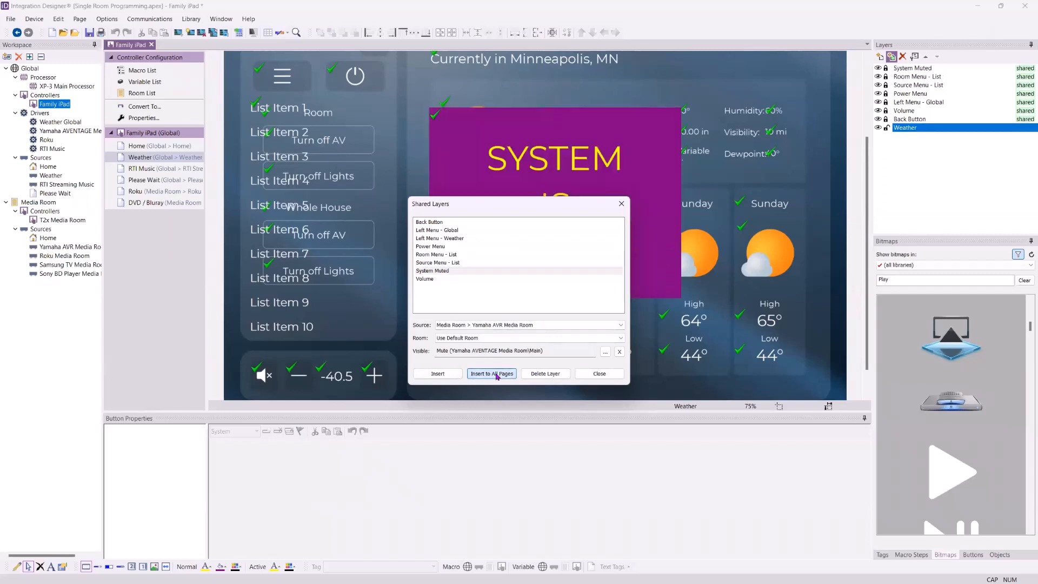
{"action": "left_click", "coordinate": [599, 374]}
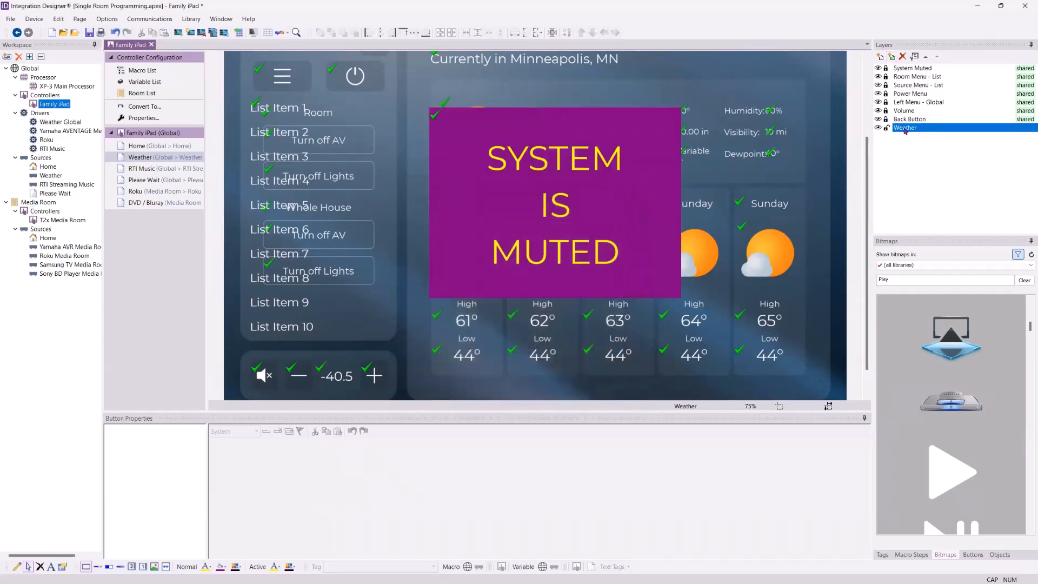
Reorder the Weather page's layers so Weather sits below System Muted, Room Menu - List and Source Menu - List
{"action": "left_click", "coordinate": [909, 69]}
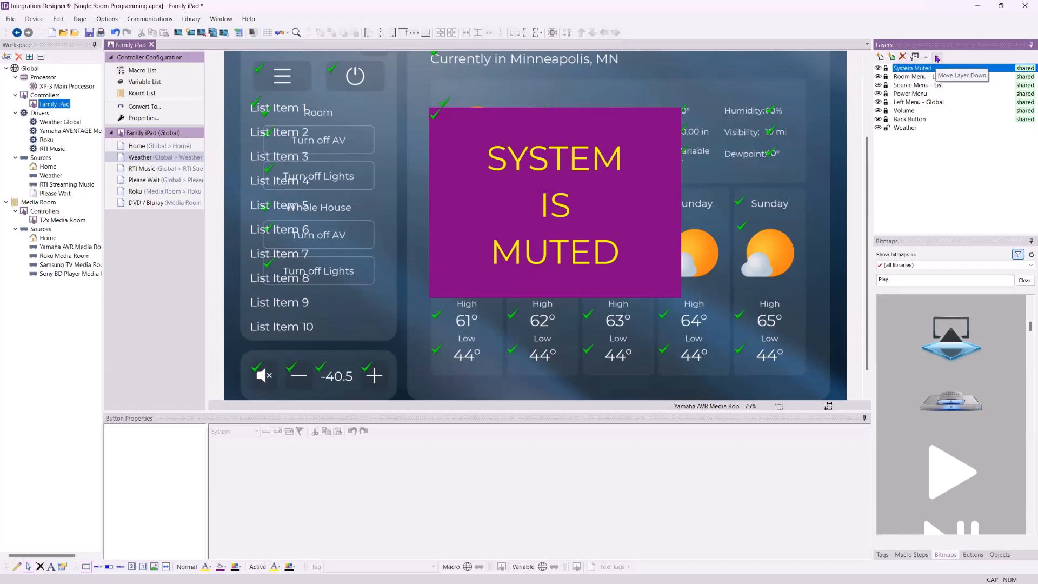
{"action": "left_click", "coordinate": [913, 127]}
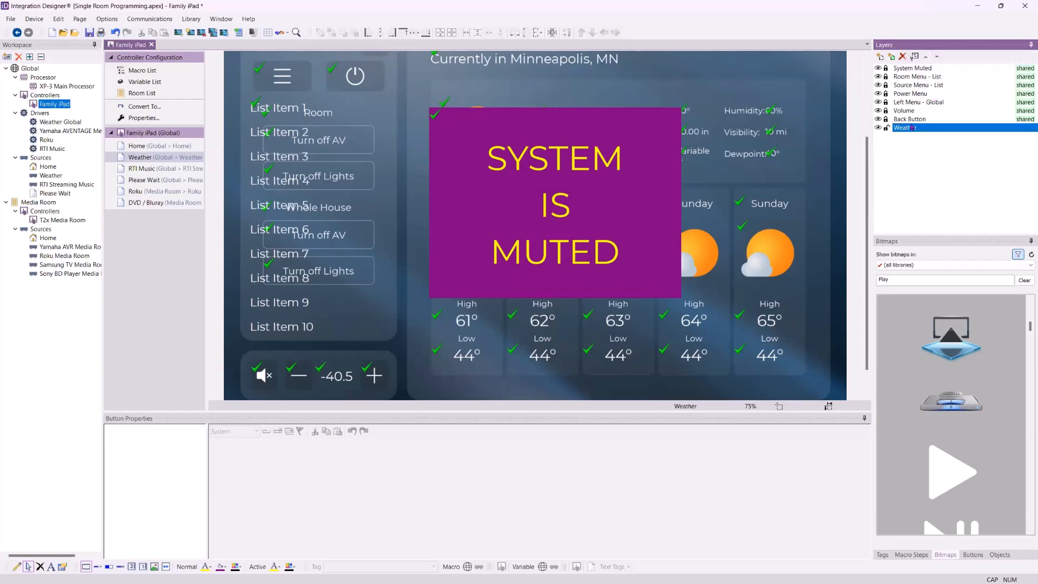
{"action": "left_click", "coordinate": [928, 57]}
{"action": "left_click", "coordinate": [928, 58]}
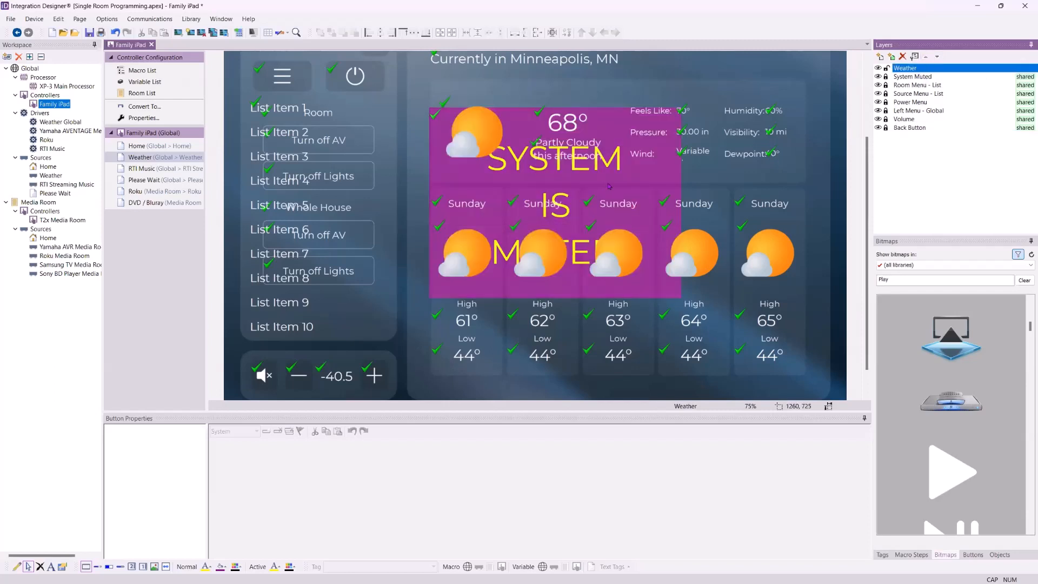
{"action": "left_click", "coordinate": [937, 56]}
{"action": "left_click", "coordinate": [937, 57]}
Move the Weather layer to the bottom of its page's layer stack and review the RTI Music, Please Wait, Roku and DVD / Bluray pages
{"action": "left_click", "coordinate": [937, 57]}
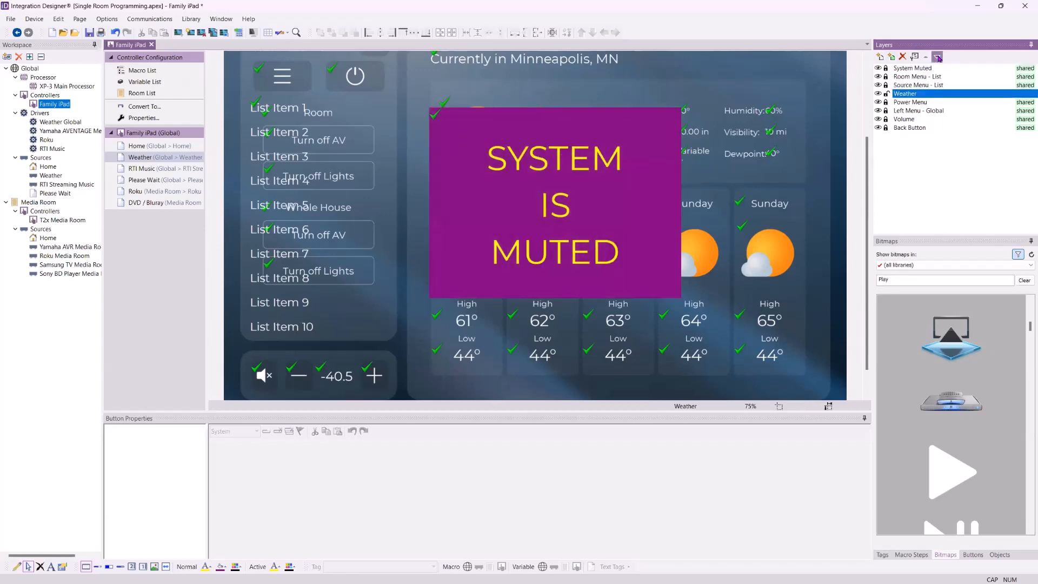
{"action": "left_click", "coordinate": [938, 57]}
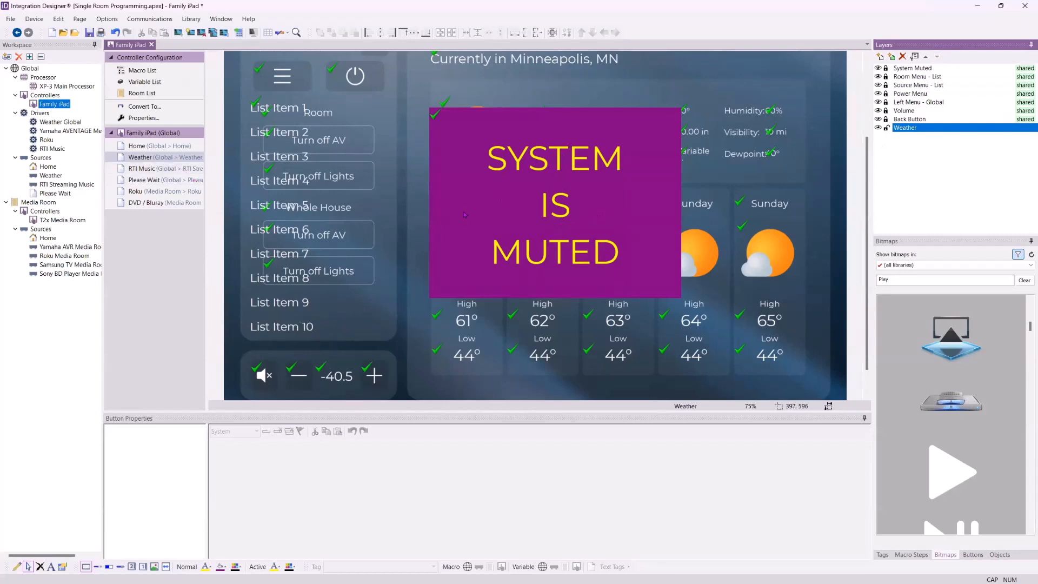
{"action": "left_click", "coordinate": [154, 168]}
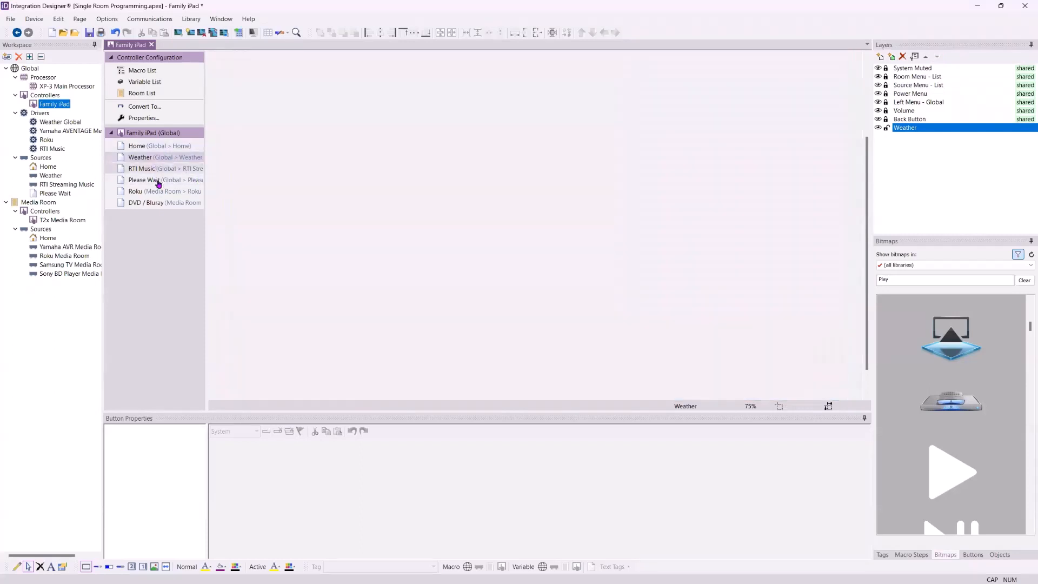
{"action": "left_click", "coordinate": [158, 181]}
{"action": "left_click", "coordinate": [160, 192]}
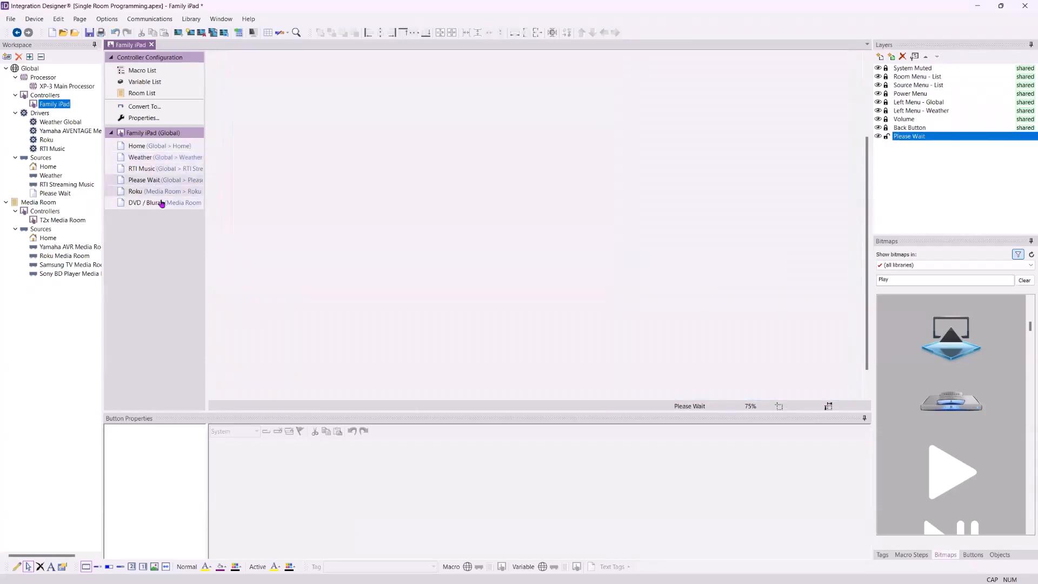
{"action": "left_click", "coordinate": [161, 204]}
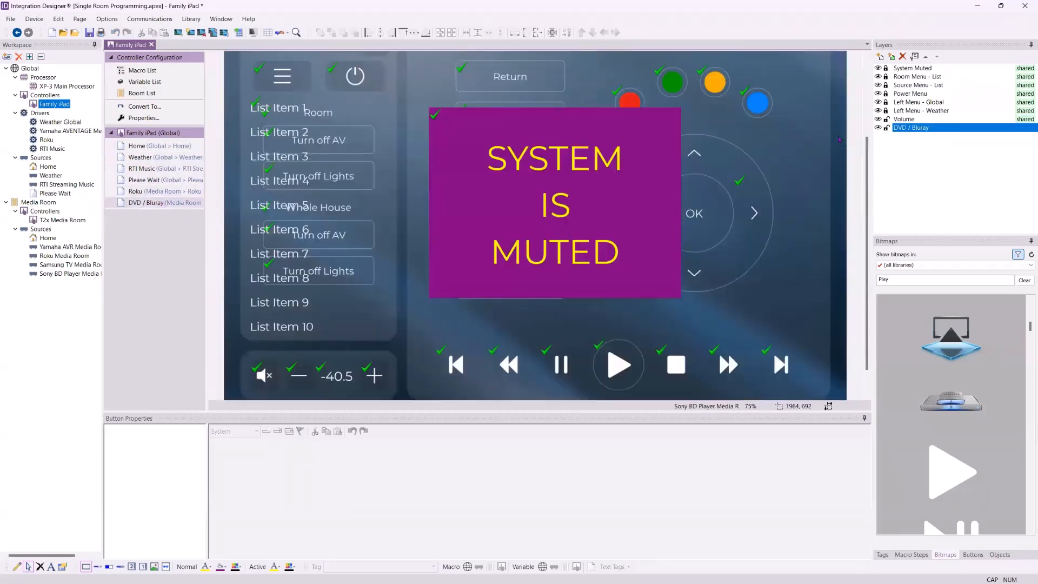
Toggle the System Muted layer's visibility on the DVD / Bluray page to inspect the controls beneath it
{"action": "left_click", "coordinate": [878, 68]}
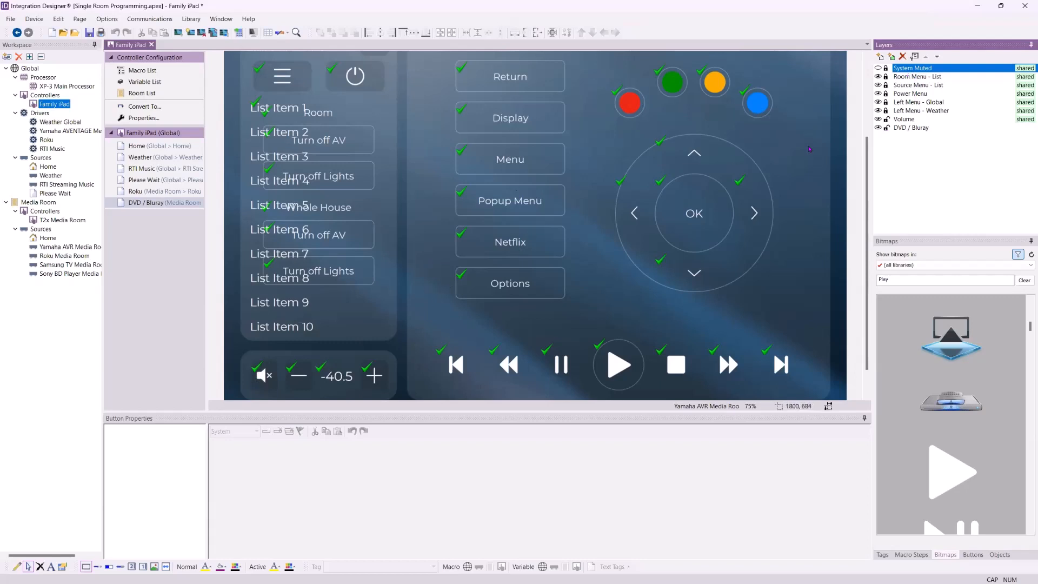
{"action": "scroll", "coordinate": [810, 142], "scroll_direction": "up", "scroll_amount": 2}
{"action": "scroll", "coordinate": [811, 142], "scroll_direction": "down", "scroll_amount": 1}
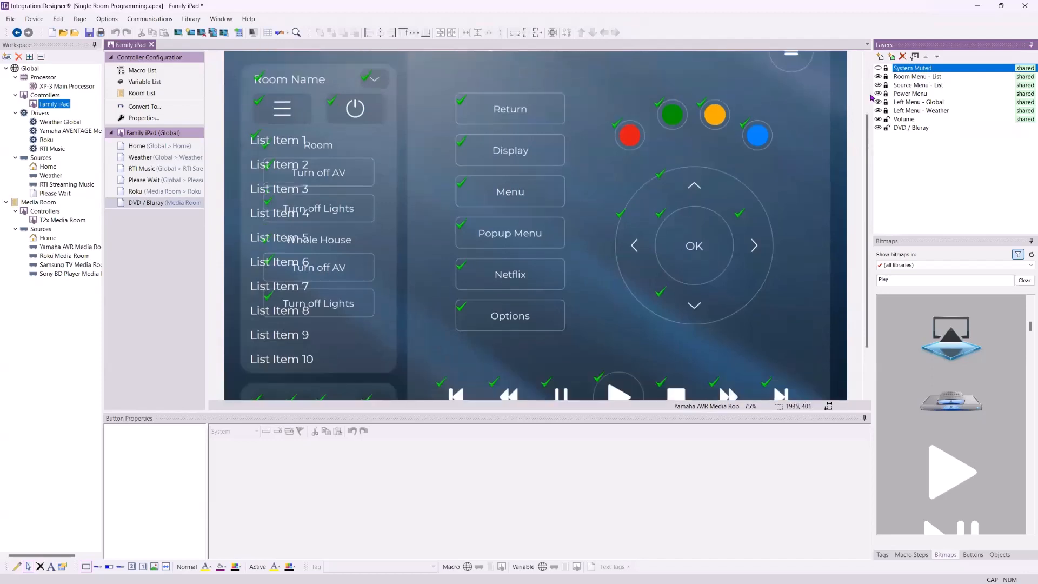
{"action": "left_click", "coordinate": [878, 69]}
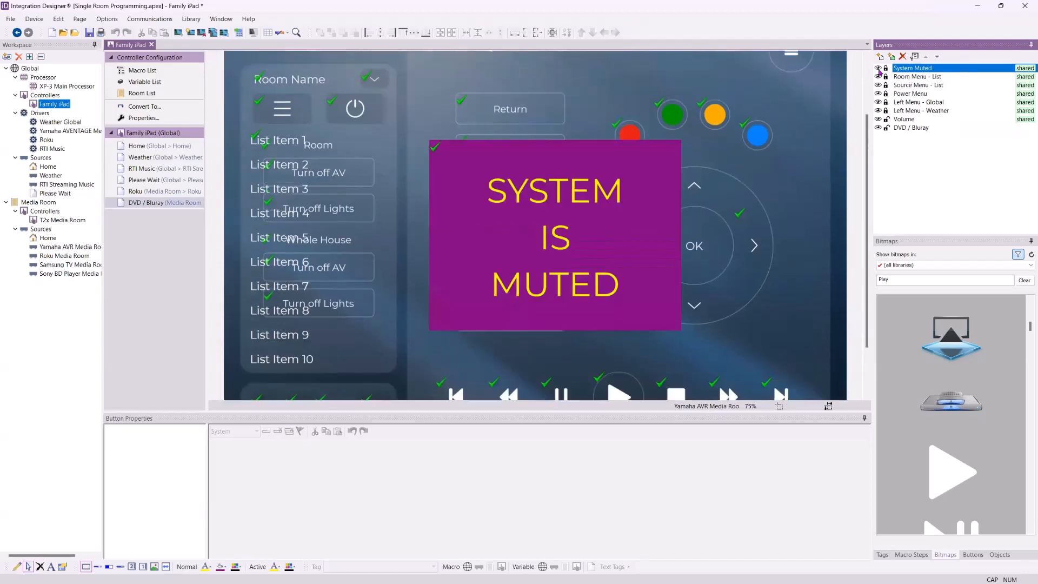
{"action": "scroll", "coordinate": [721, 216], "scroll_direction": "up", "scroll_amount": 1}
{"action": "scroll", "coordinate": [719, 216], "scroll_direction": "down", "scroll_amount": 1}
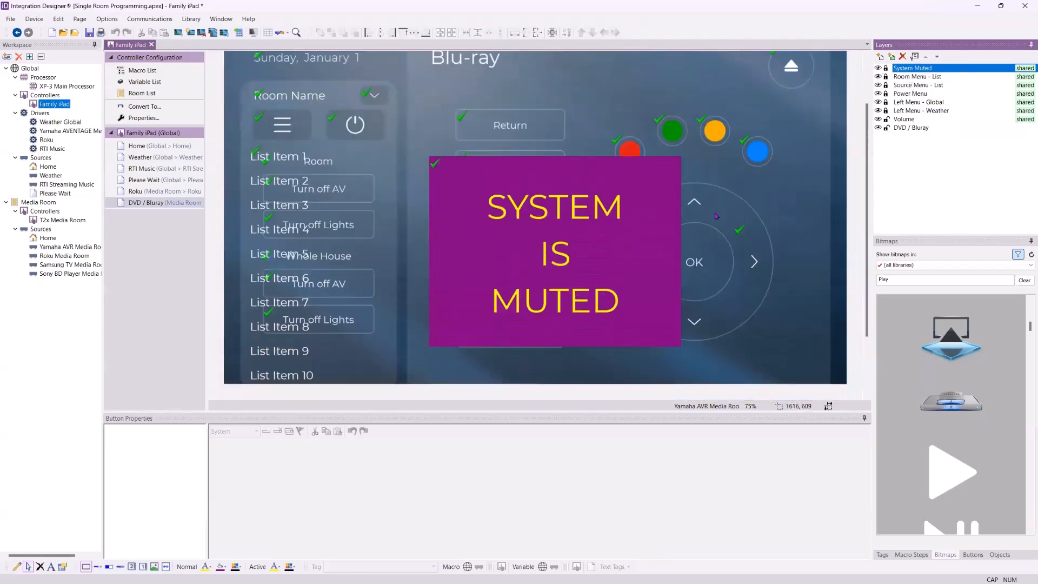
{"action": "scroll", "coordinate": [613, 262], "scroll_direction": "up", "scroll_amount": 2}
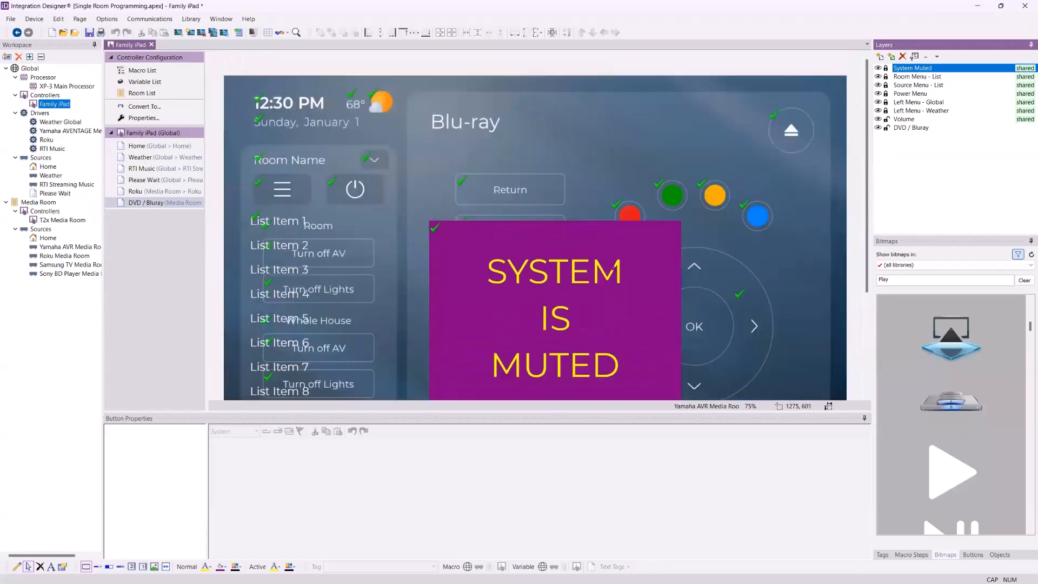
{"action": "scroll", "coordinate": [463, 284], "scroll_direction": "down", "scroll_amount": 1}
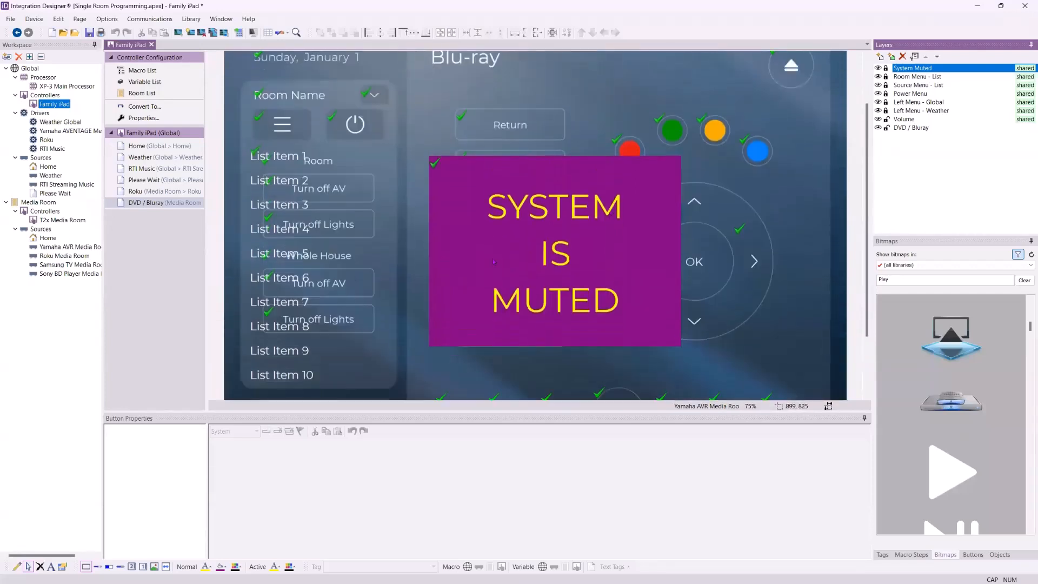
Select the System Muted layer and move its muted panel up and to the left on the page
{"action": "left_click", "coordinate": [438, 177]}
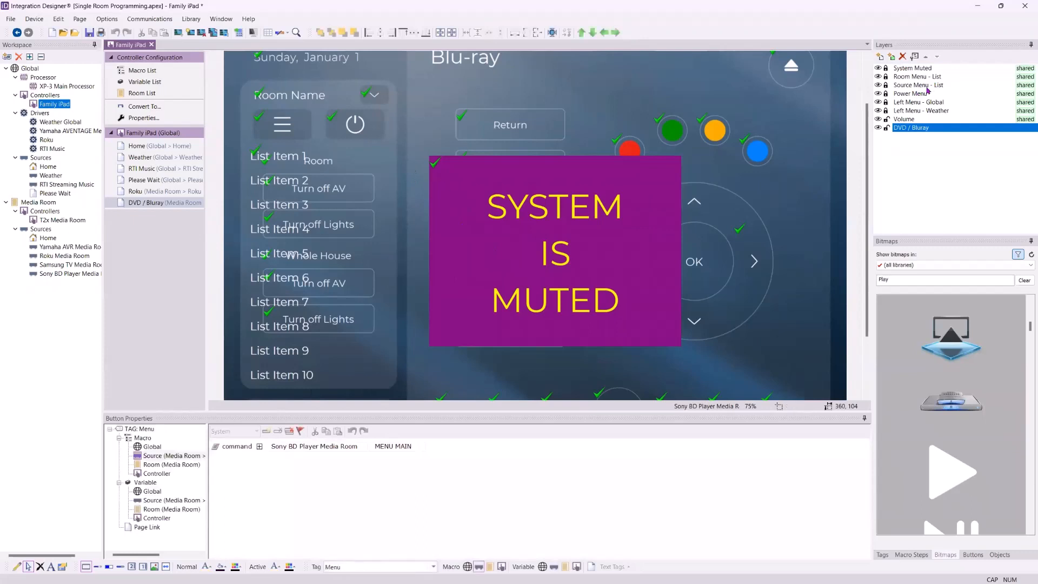
{"action": "left_click", "coordinate": [919, 69]}
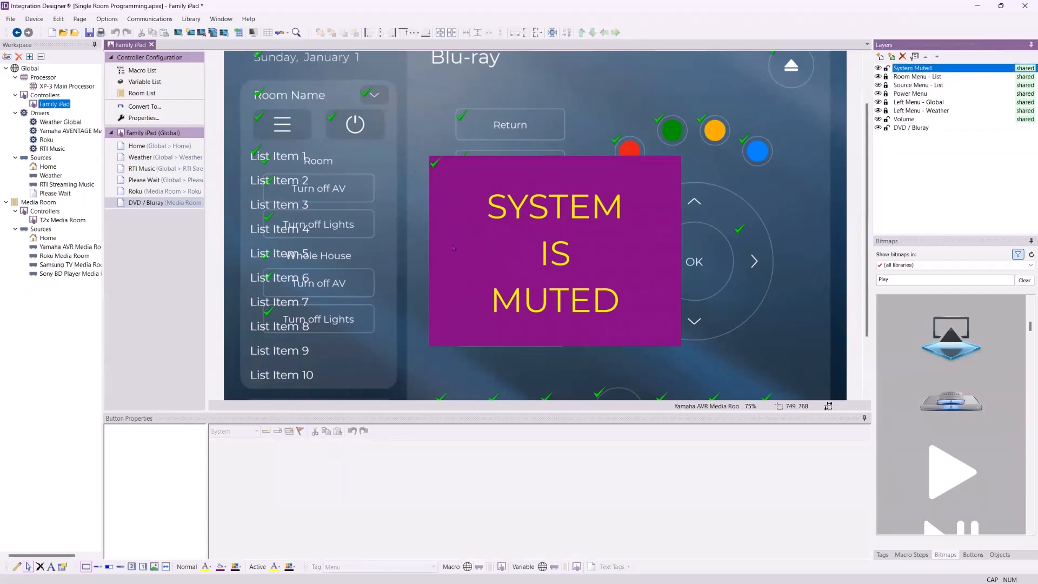
{"action": "left_click", "coordinate": [452, 174]}
{"action": "left_click_drag", "start_coordinate": [430, 158], "coordinate": [394, 121]}
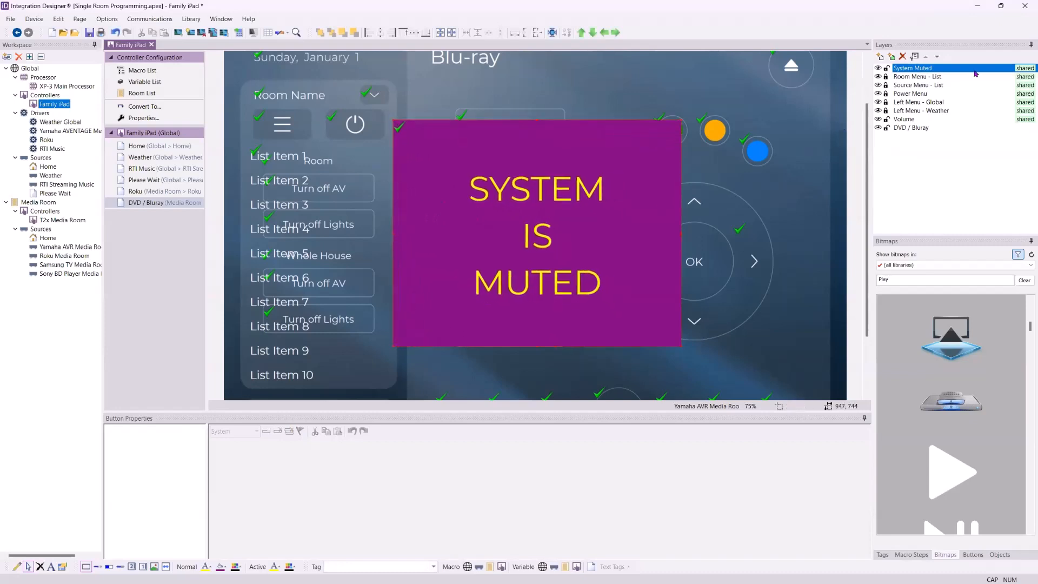
Review the System Muted panel's position on the Please Wait, Roku and DVD / Bluray pages
{"action": "left_click", "coordinate": [158, 180]}
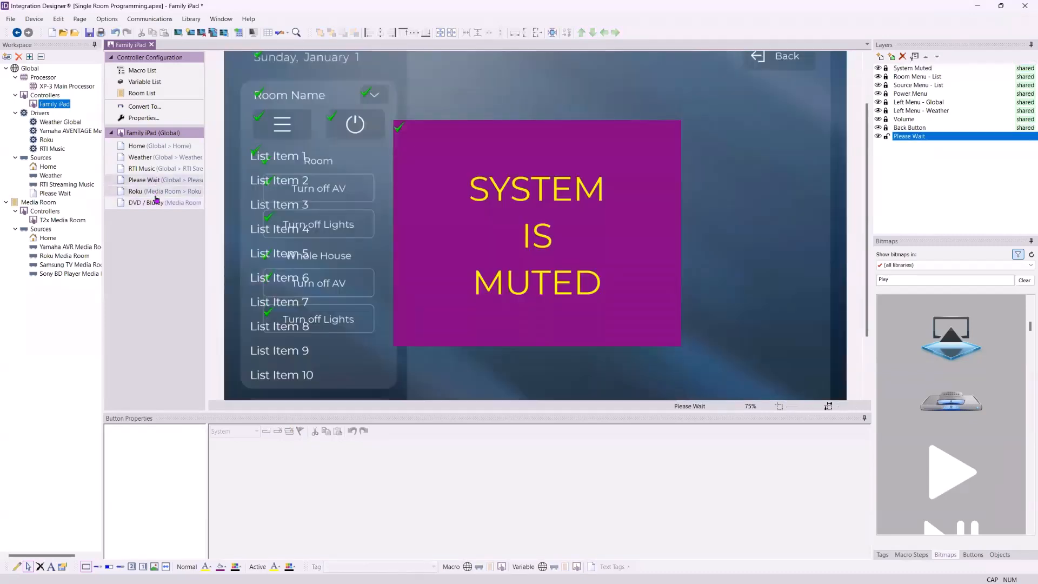
{"action": "left_click", "coordinate": [155, 193]}
{"action": "left_click", "coordinate": [158, 203]}
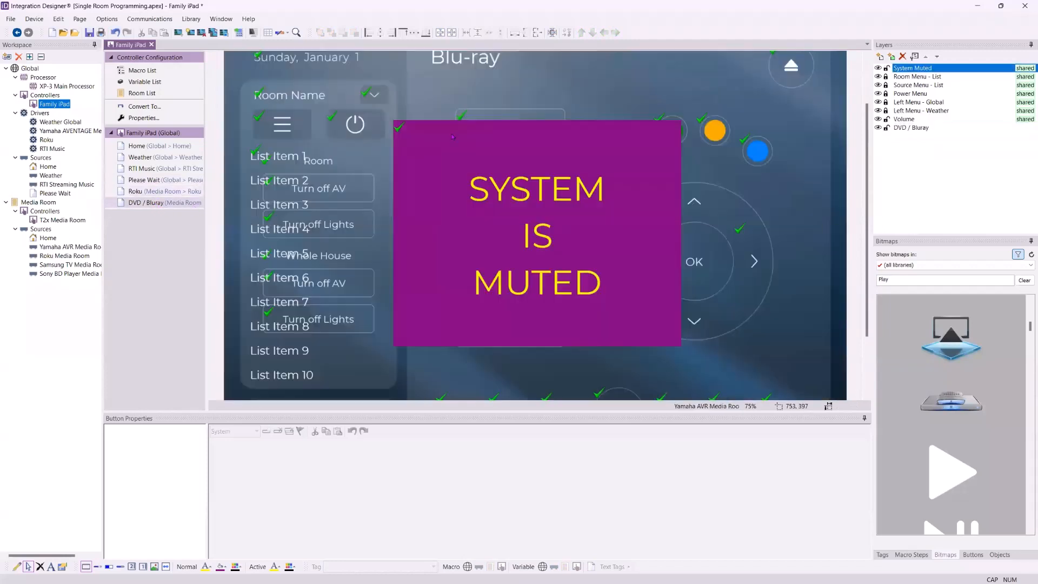
Center the System Muted panel on the page
{"action": "left_click", "coordinate": [451, 139]}
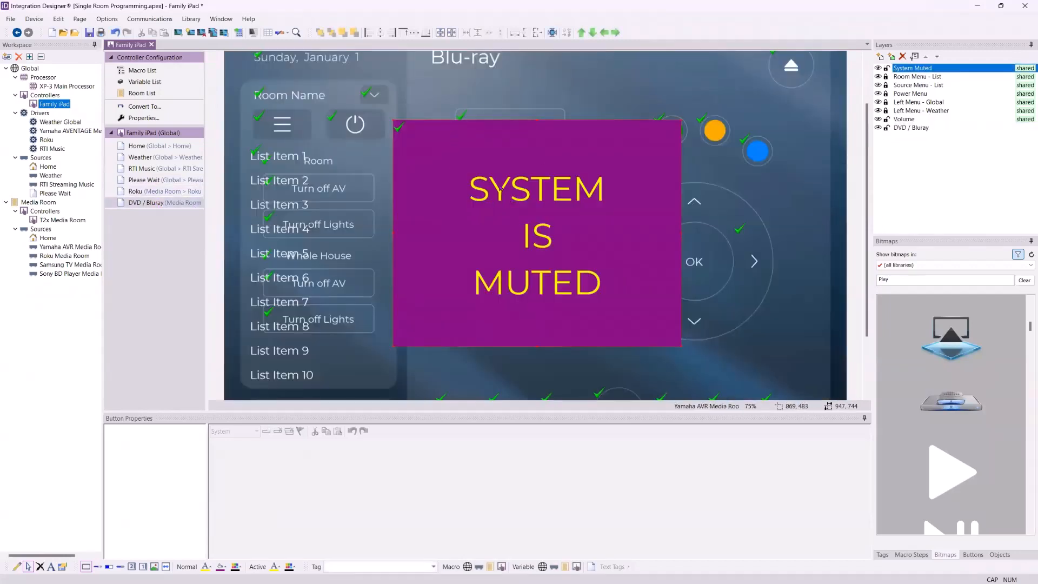
{"action": "left_click", "coordinate": [439, 31]}
{"action": "left_click", "coordinate": [436, 30]}
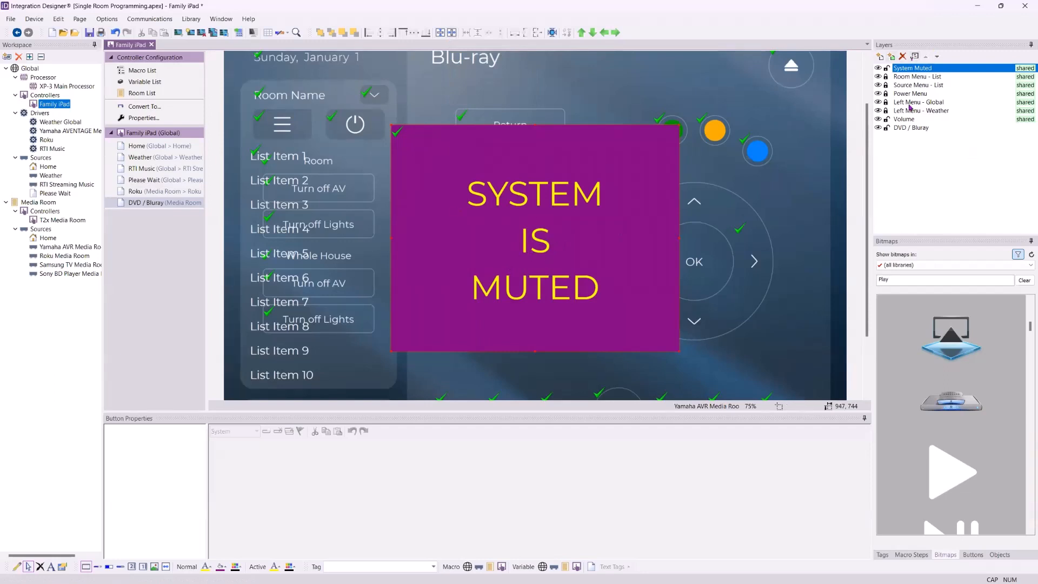
Enlarge the page editing area and hide the System Muted layer
{"action": "scroll", "coordinate": [897, 119], "scroll_direction": "down", "scroll_amount": 2}
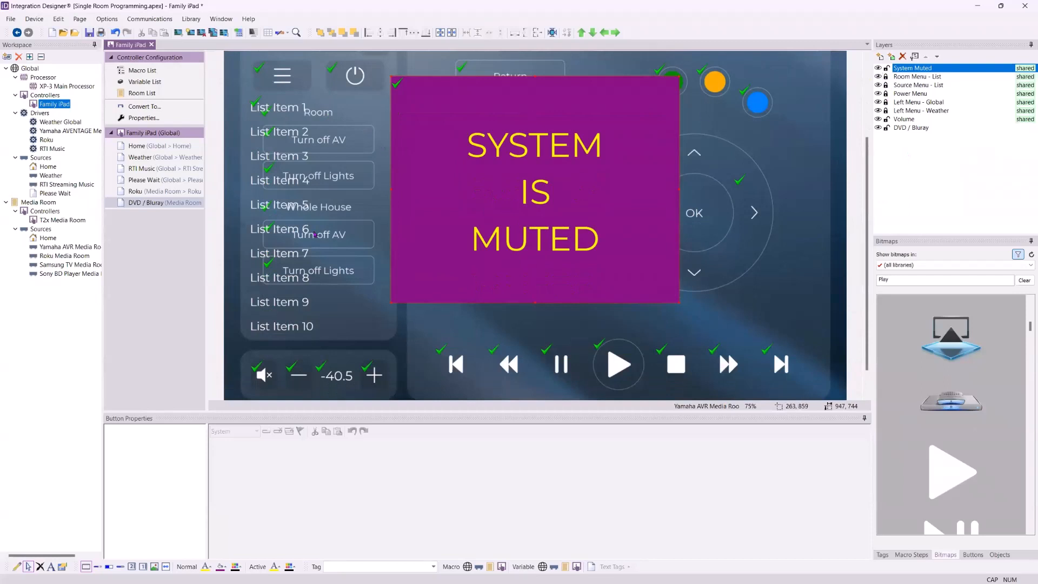
{"action": "left_click_drag", "start_coordinate": [545, 419], "coordinate": [546, 494]}
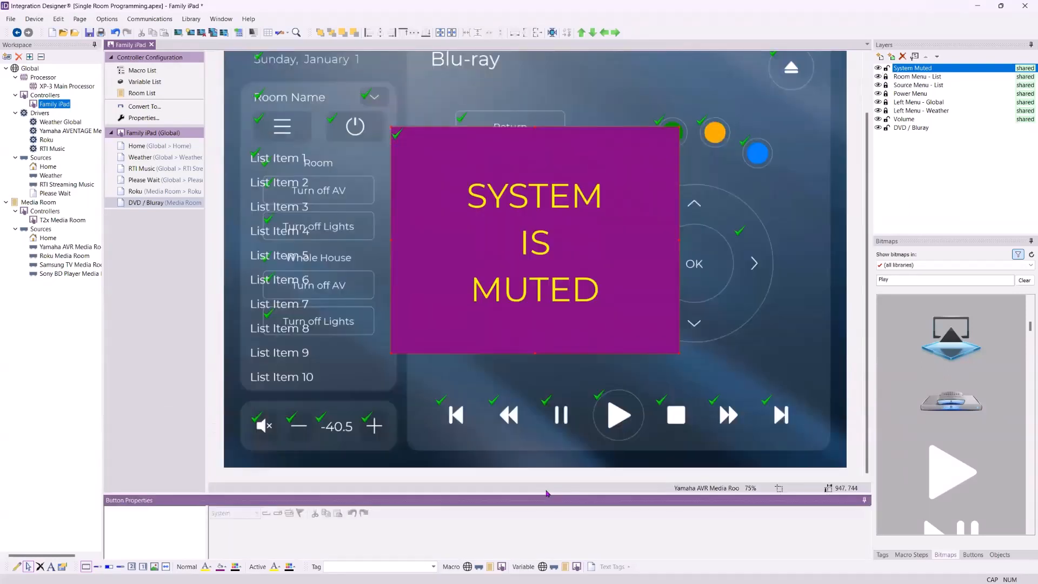
{"action": "left_click", "coordinate": [877, 67]}
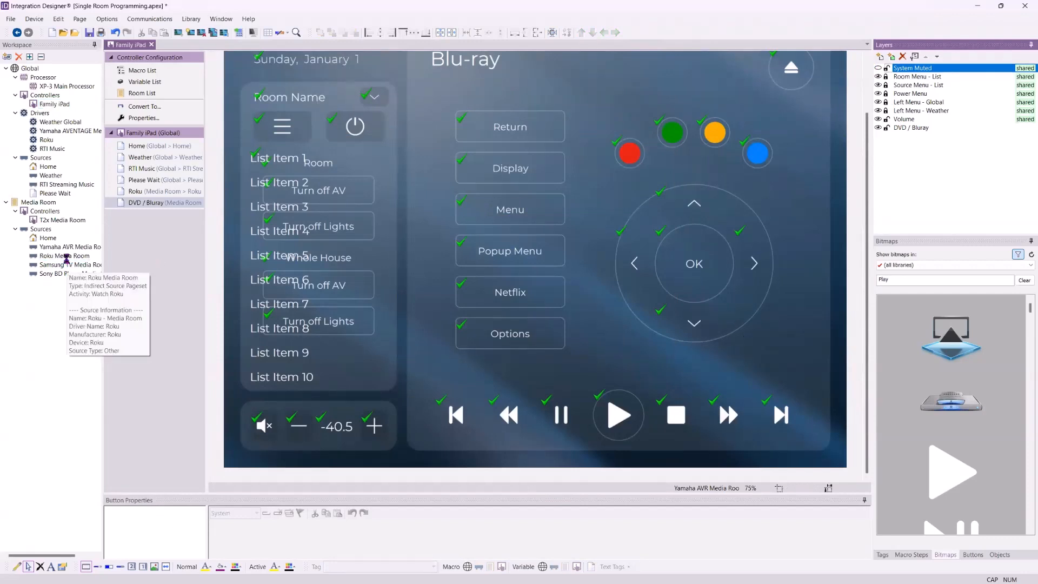
Open the Roku Media Room source page and set the Netflix button's icon overlay colour to red
{"action": "left_click", "coordinate": [64, 256]}
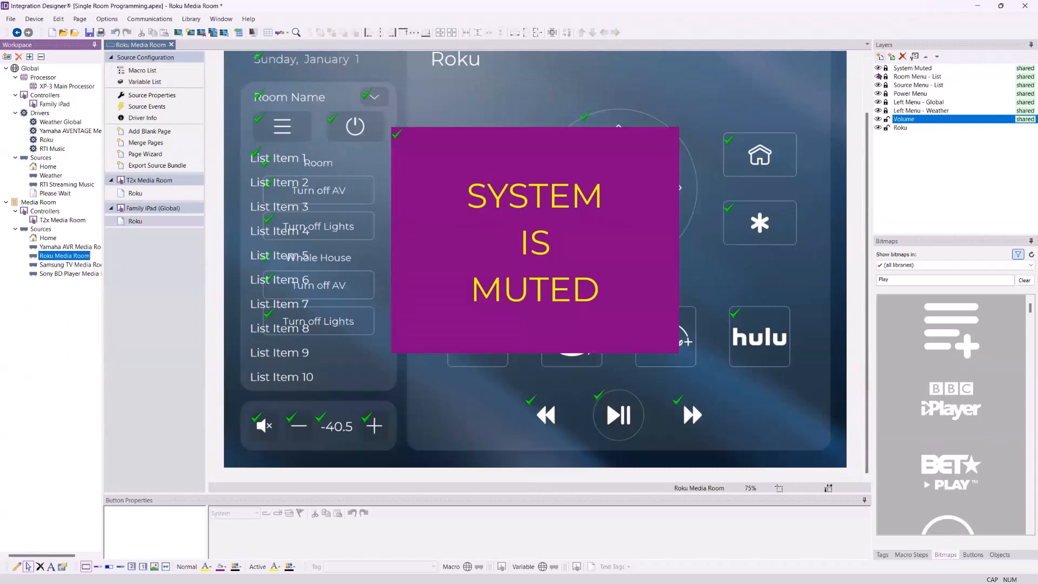
{"action": "left_click", "coordinate": [878, 68]}
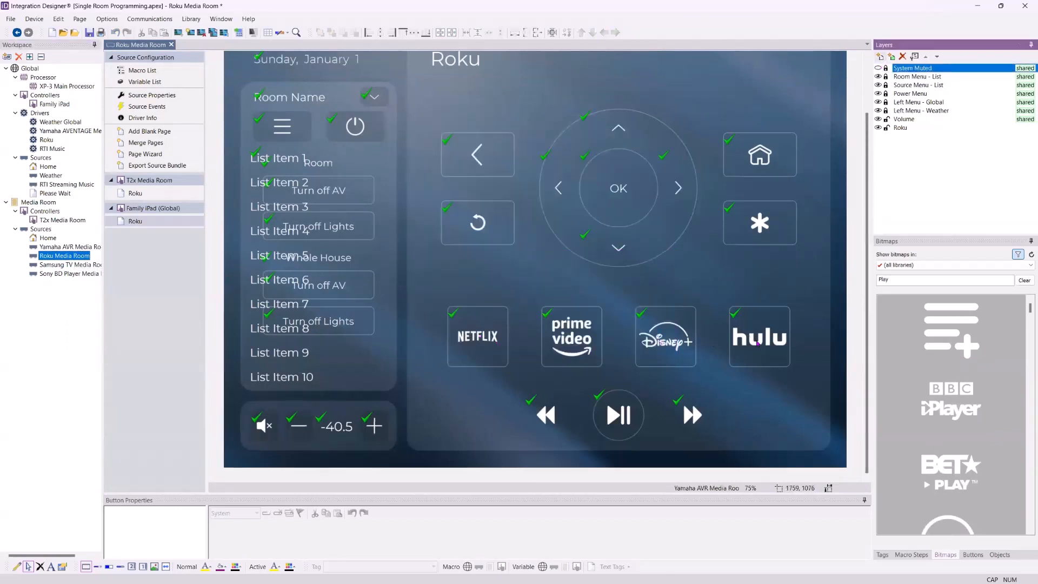
{"action": "left_click", "coordinate": [469, 345]}
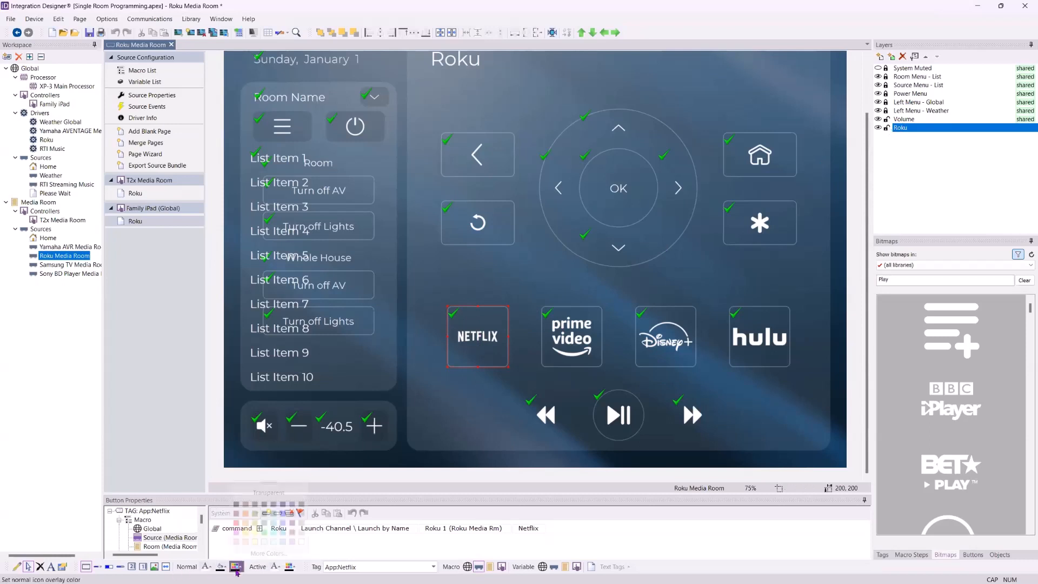
{"action": "left_click", "coordinate": [236, 568]}
{"action": "left_click", "coordinate": [236, 527]}
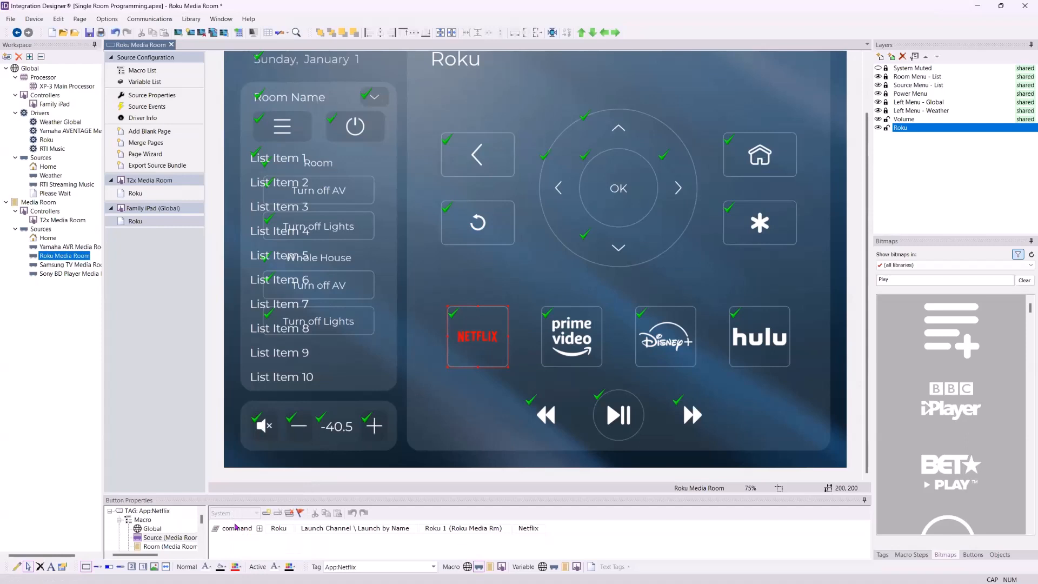
Set the Prime Video button's icon overlay colour to blue
{"action": "left_click", "coordinate": [573, 328]}
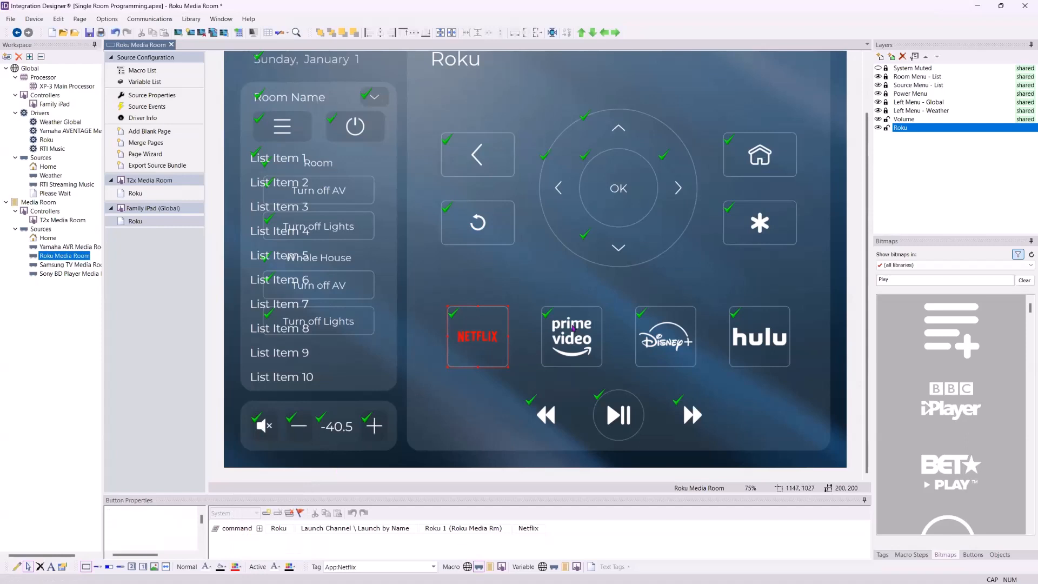
{"action": "left_click", "coordinate": [240, 570]}
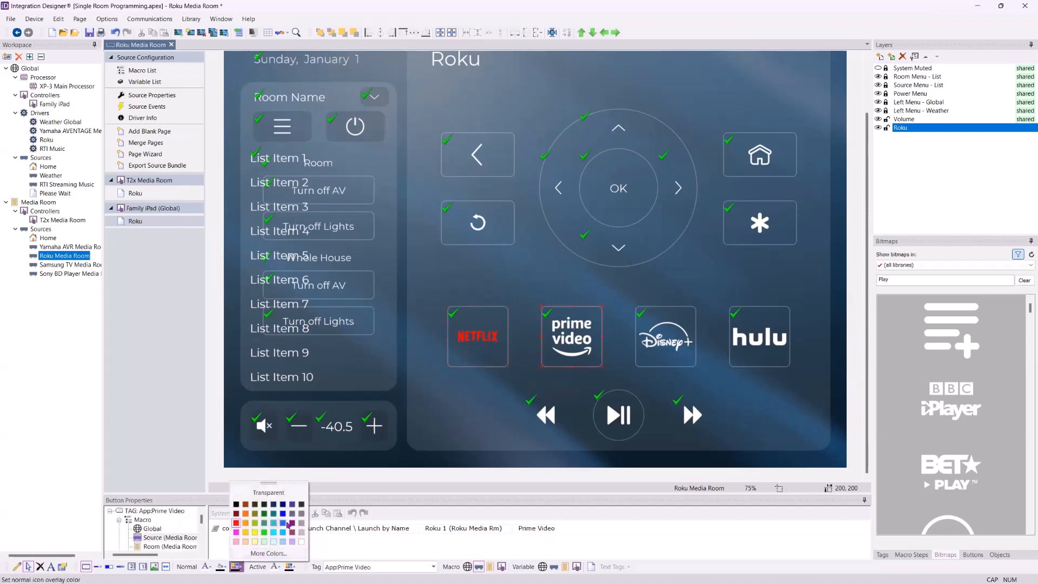
{"action": "left_click", "coordinate": [286, 523]}
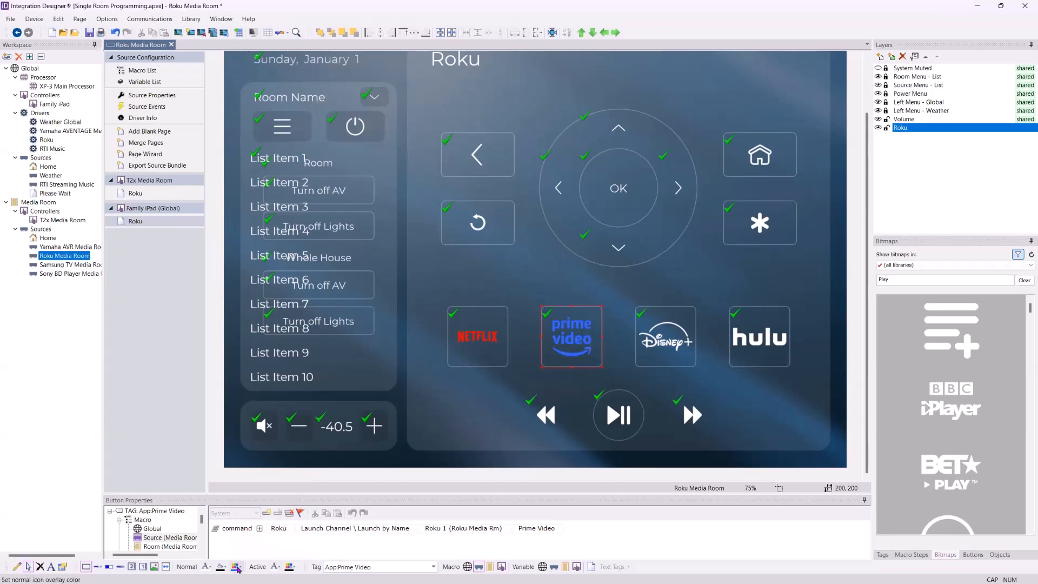
{"action": "left_click", "coordinate": [237, 568]}
{"action": "left_click", "coordinate": [285, 532]}
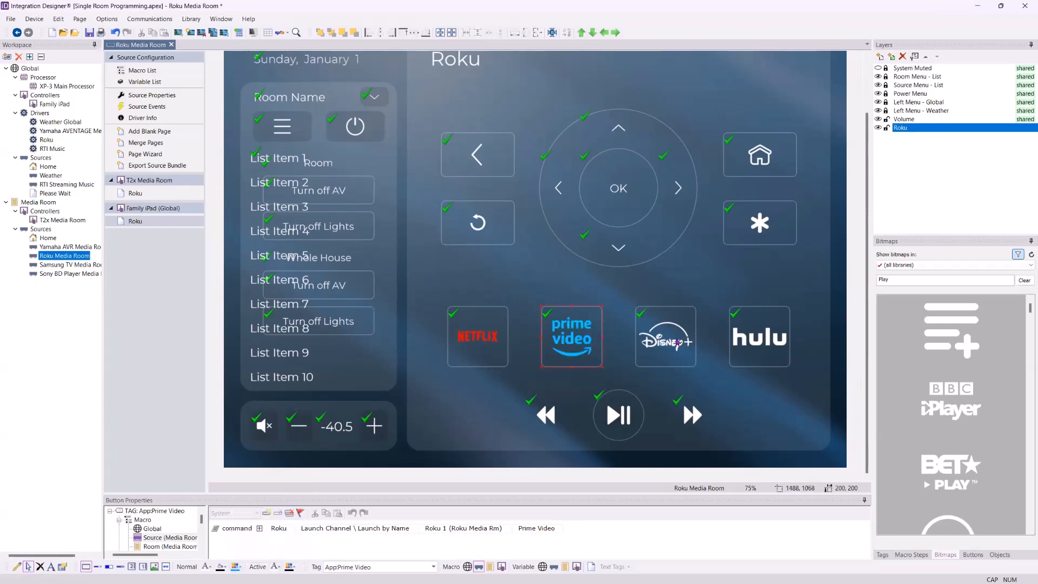
Set the Disney+ button's icon overlay colour to yellow
{"action": "left_click", "coordinate": [677, 342]}
{"action": "left_click", "coordinate": [236, 566]}
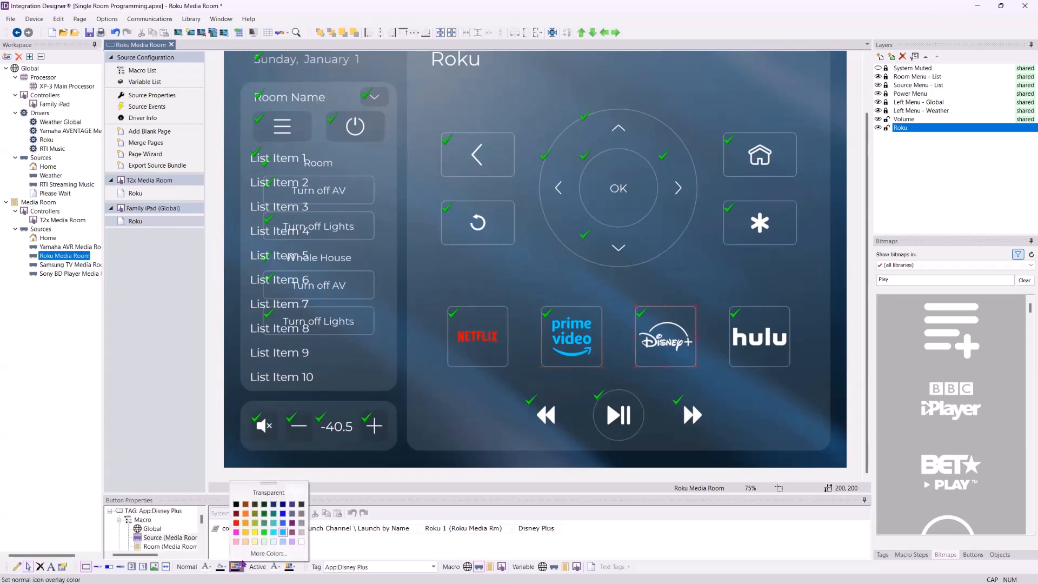
{"action": "left_click", "coordinate": [254, 533]}
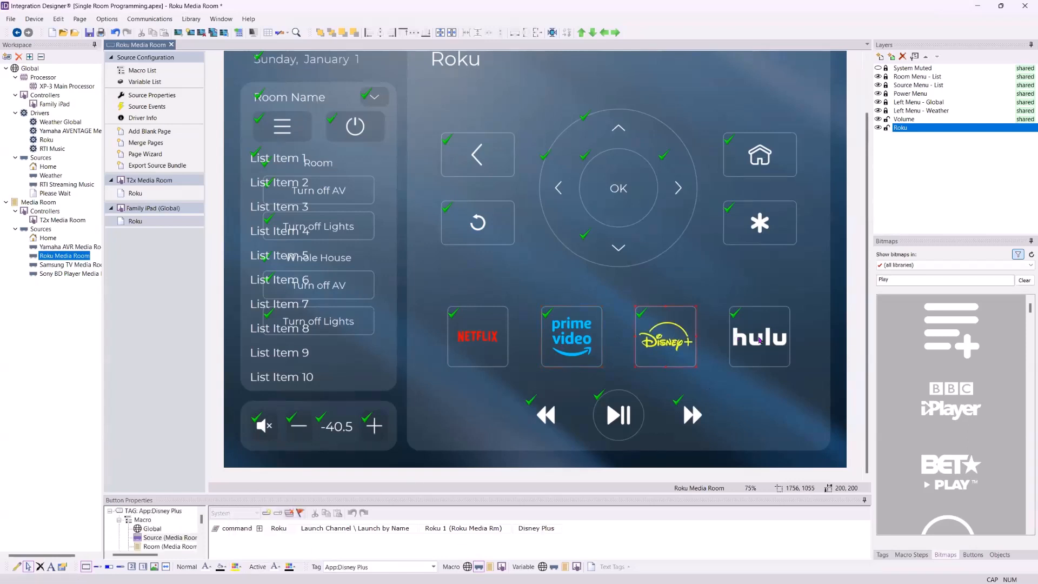
Set the Hulu button's icon overlay colour to green
{"action": "left_click", "coordinate": [758, 340]}
{"action": "left_click", "coordinate": [236, 566]}
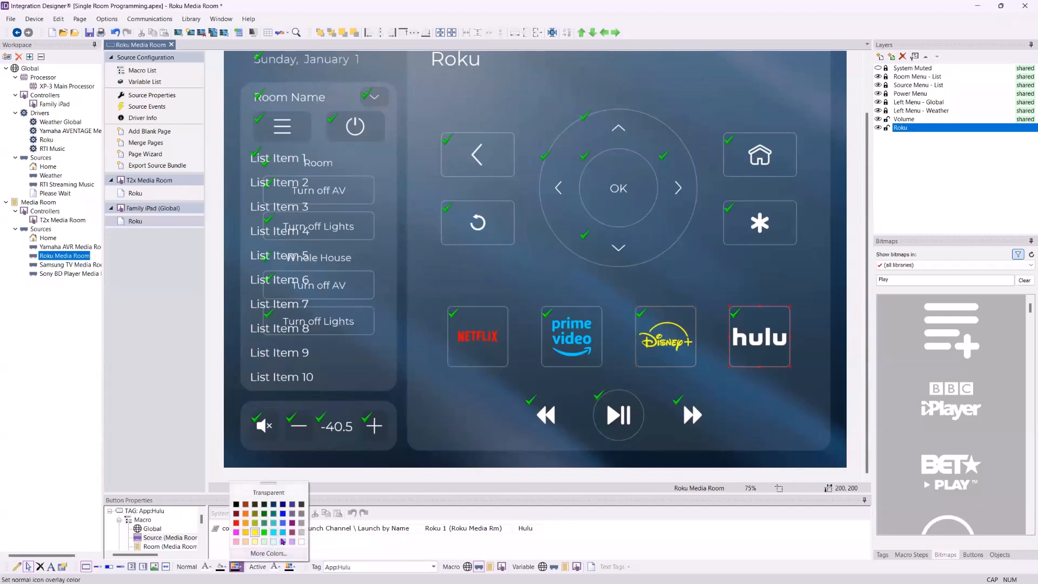
{"action": "left_click", "coordinate": [263, 522]}
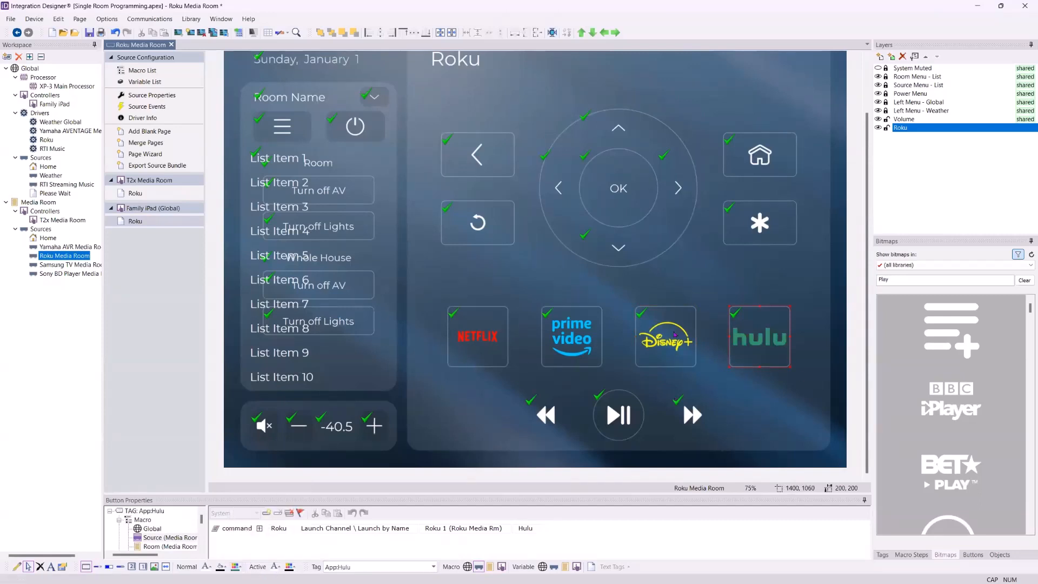
Search the bitmap library for netfl
{"action": "left_click", "coordinate": [875, 280]}
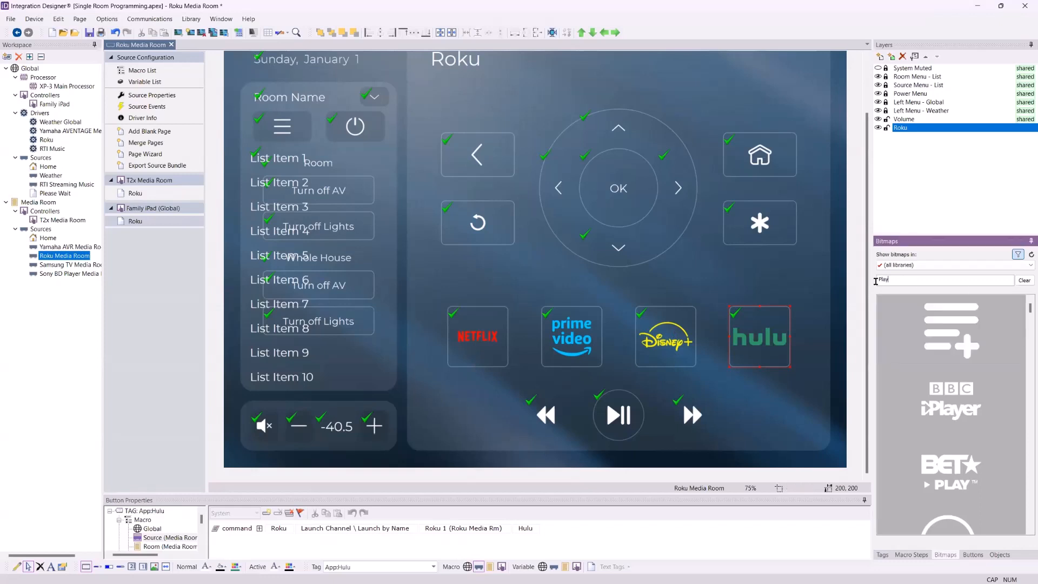
{"action": "double_click", "coordinate": [876, 280]}
{"action": "type", "text": "NET"}
{"action": "key", "text": "BackSpace"}
{"action": "key", "text": "BackSpace"}
{"action": "key", "text": "BackSpace"}
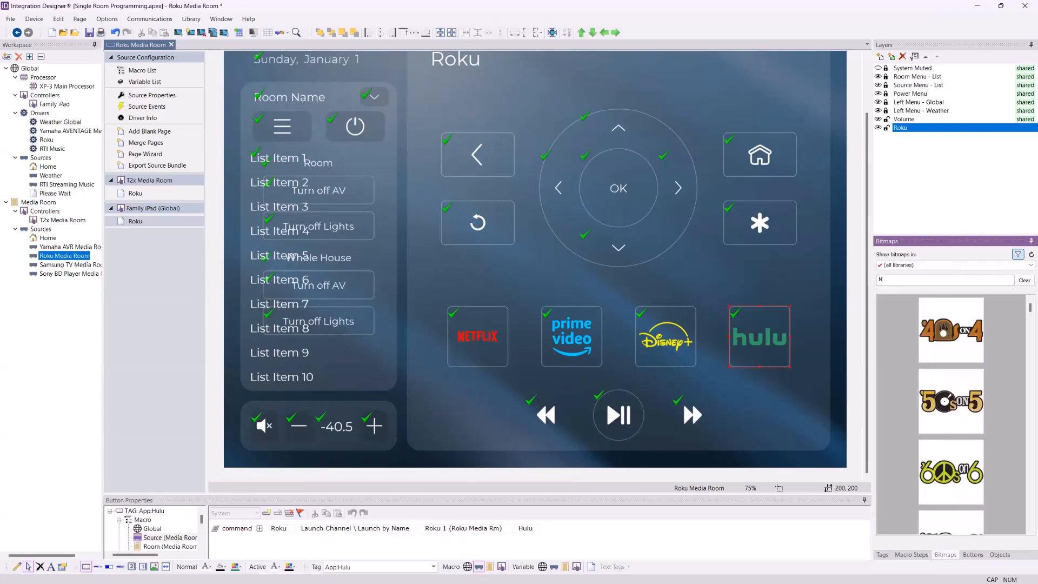
{"action": "type", "text": "ne"}
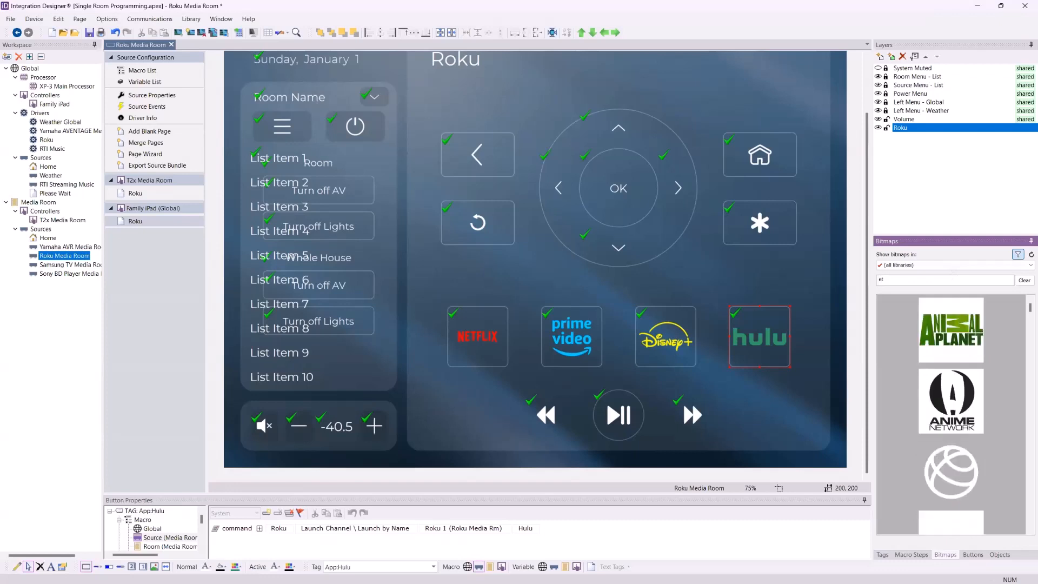
{"action": "type", "text": "tfli"}
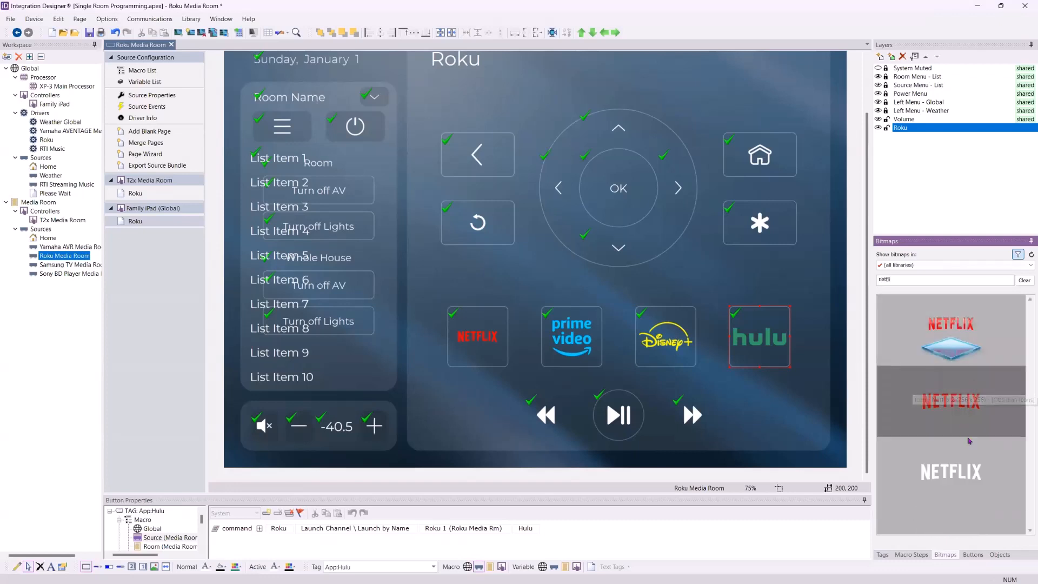
Apply the Netflix logo bitmap with the diamond to the Netflix button
{"action": "left_click_drag", "start_coordinate": [973, 337], "coordinate": [478, 346]}
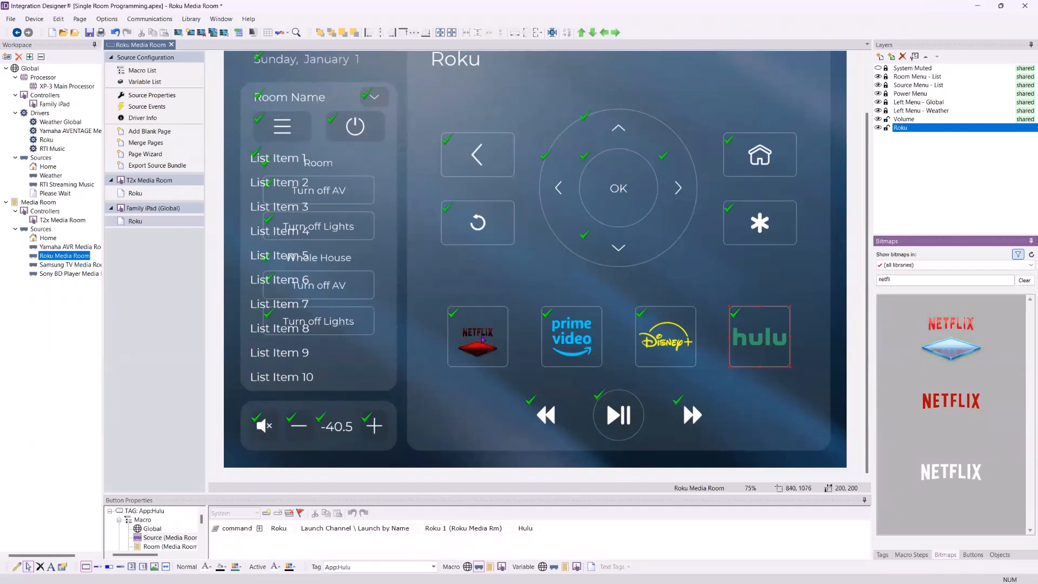
Set the Hulu button's icon overlay to transparent, then undo that change
{"action": "left_click", "coordinate": [237, 567]}
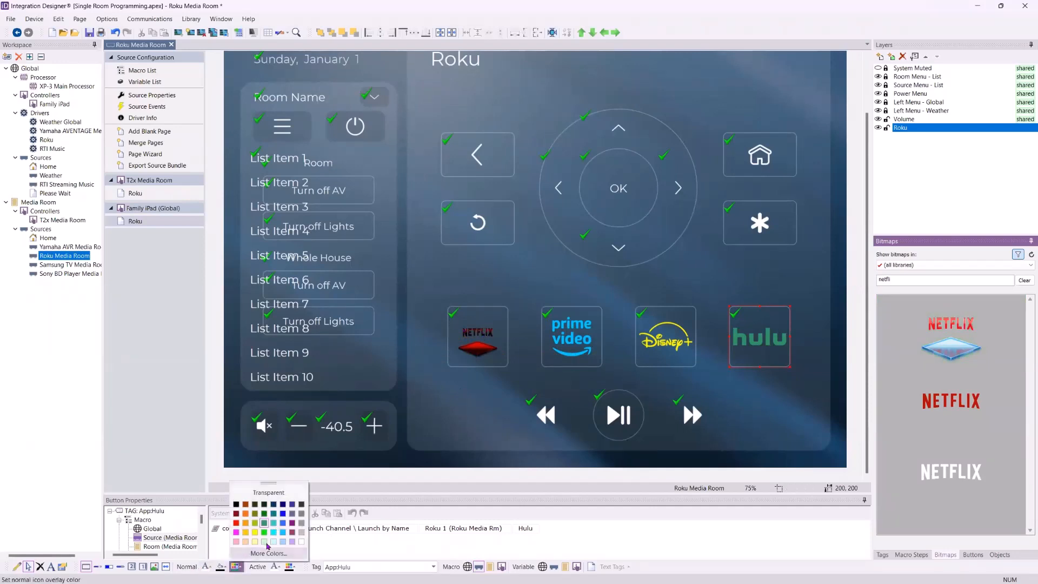
{"action": "left_click", "coordinate": [268, 493]}
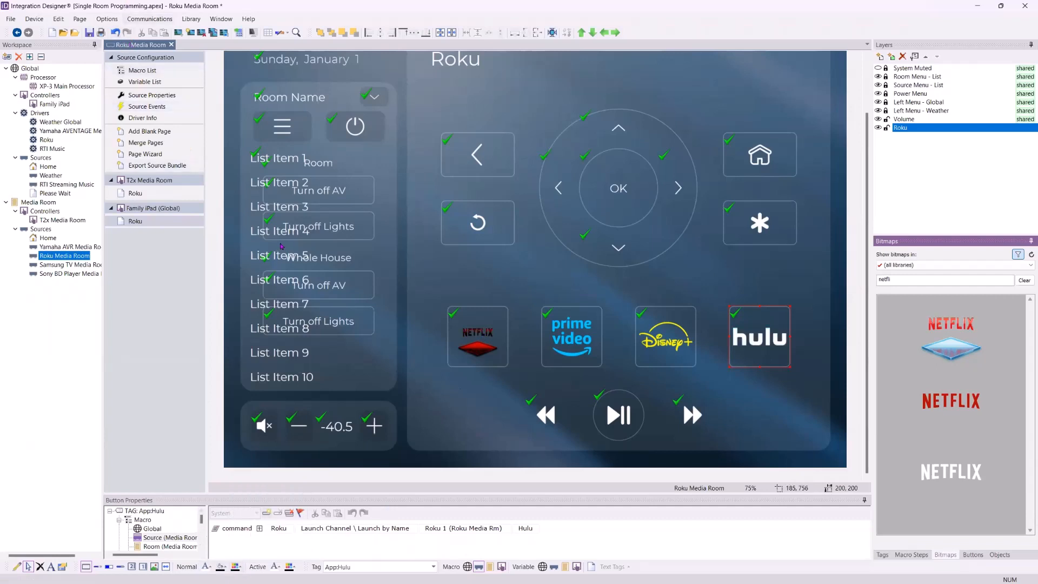
{"action": "left_click", "coordinate": [115, 33]}
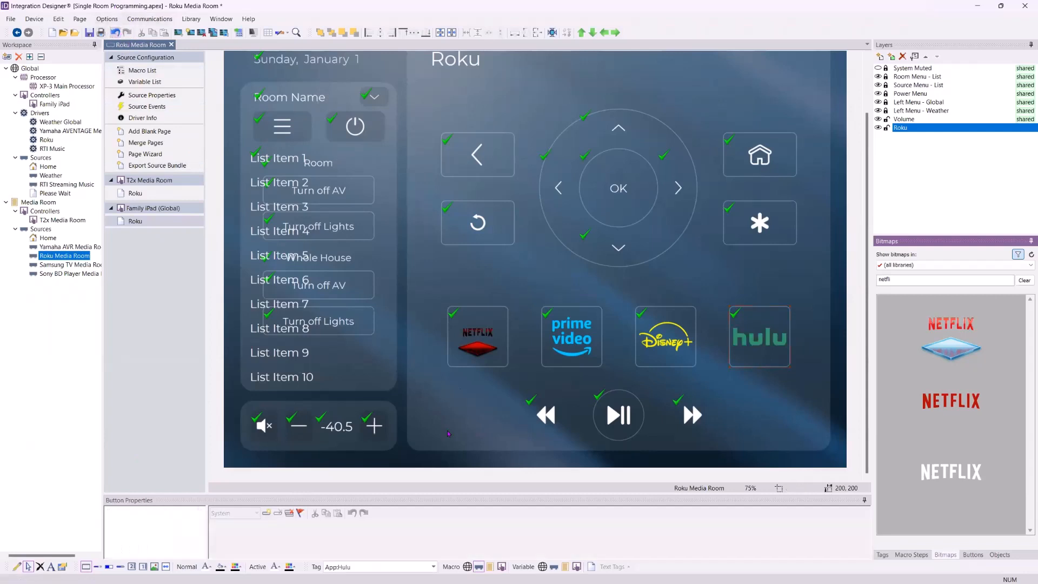
Select the Netflix button and set its icon overlay colour to transparent
{"action": "left_click", "coordinate": [458, 337]}
{"action": "left_click", "coordinate": [237, 566]}
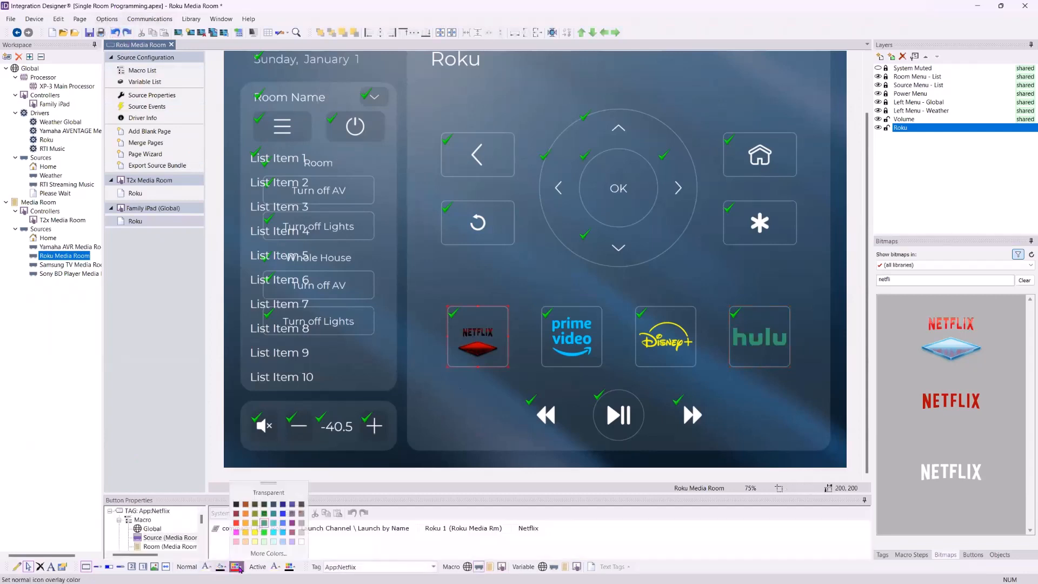
{"action": "left_click", "coordinate": [256, 494]}
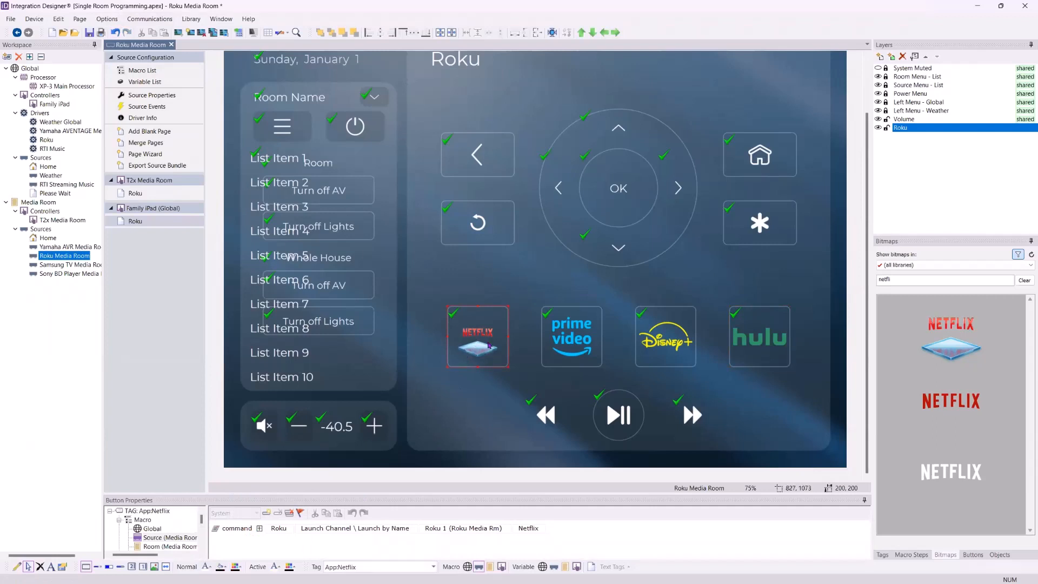
Try the other Netflix bitmaps on the Netflix button, returning to the logo with the diamond
{"action": "left_click_drag", "start_coordinate": [961, 417], "coordinate": [483, 346]}
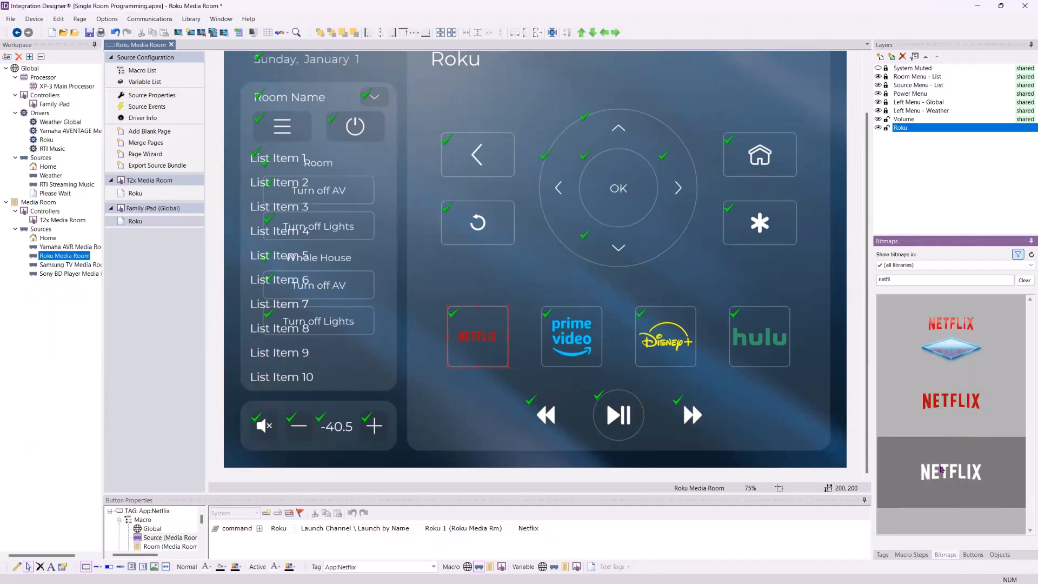
{"action": "left_click_drag", "start_coordinate": [951, 471], "coordinate": [488, 332]}
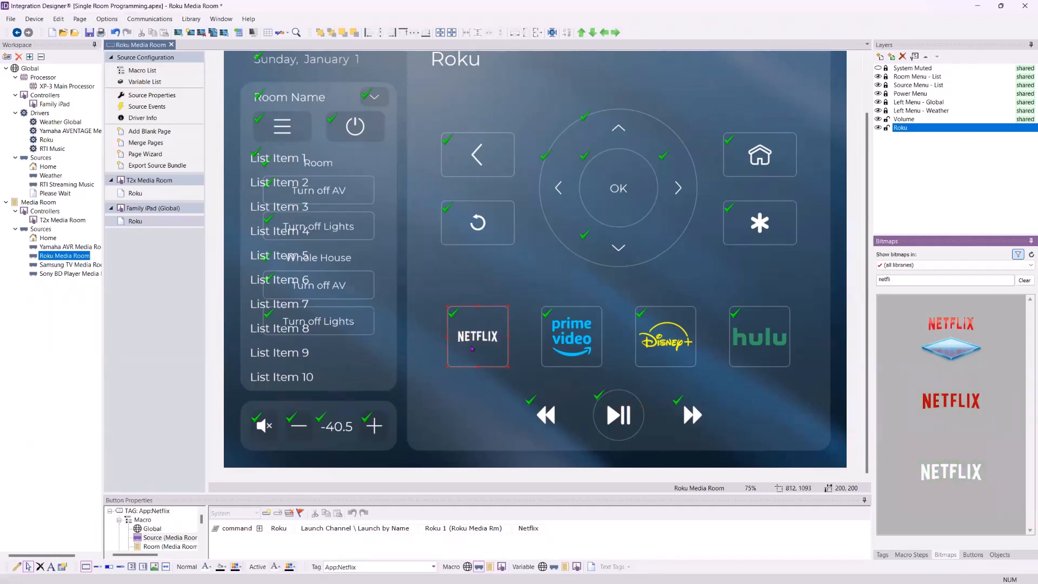
{"action": "left_click_drag", "start_coordinate": [950, 340], "coordinate": [478, 337]}
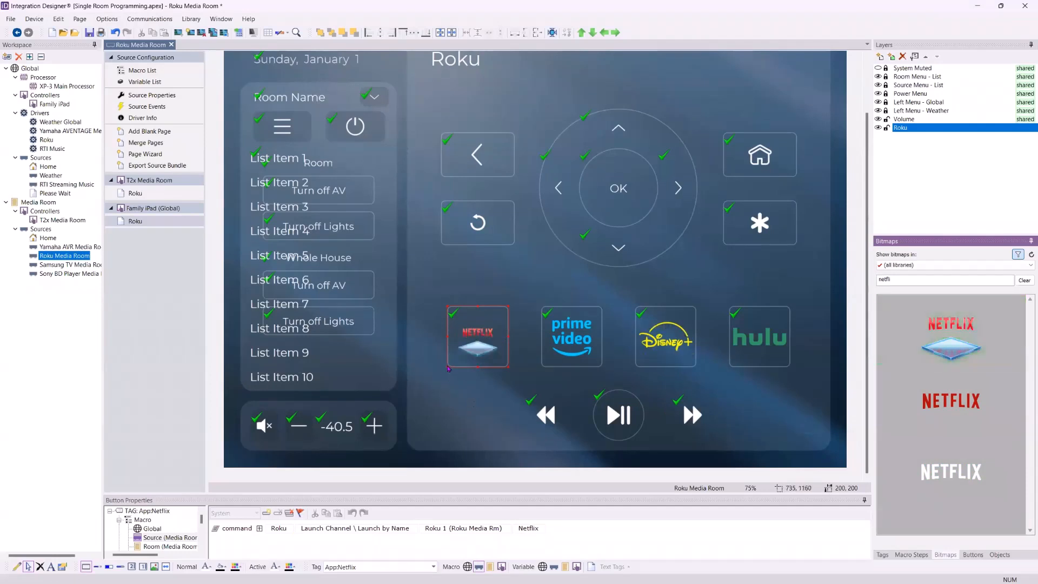
{"action": "mouse_move", "coordinate": [454, 366]}
{"action": "left_mouse_down"}
{"action": "mouse_move", "coordinate": [470, 346]}
{"action": "mouse_move", "coordinate": [465, 377]}
{"action": "mouse_move", "coordinate": [464, 366]}
{"action": "left_mouse_up"}
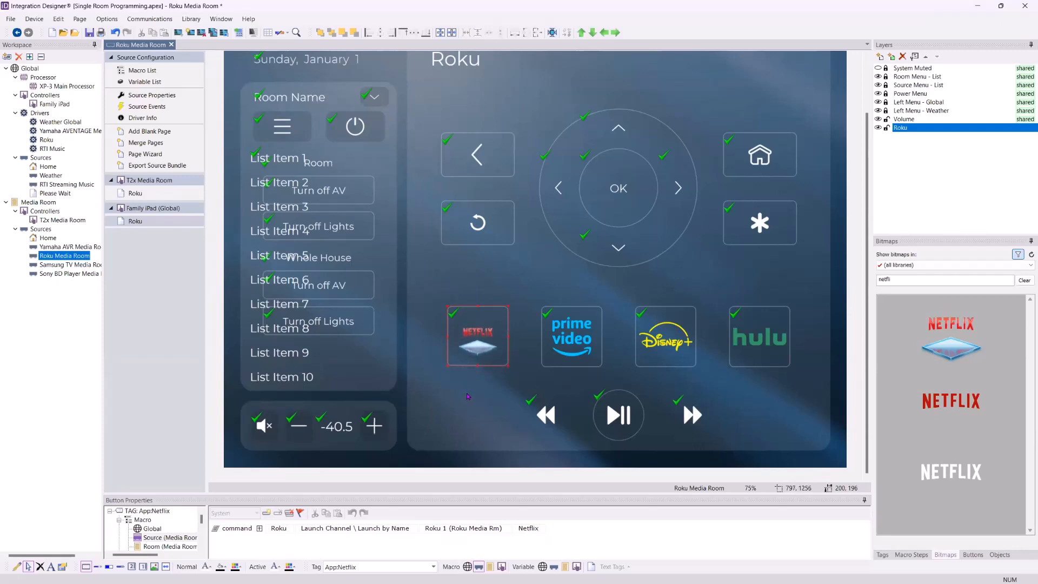
{"action": "left_click", "coordinate": [479, 401]}
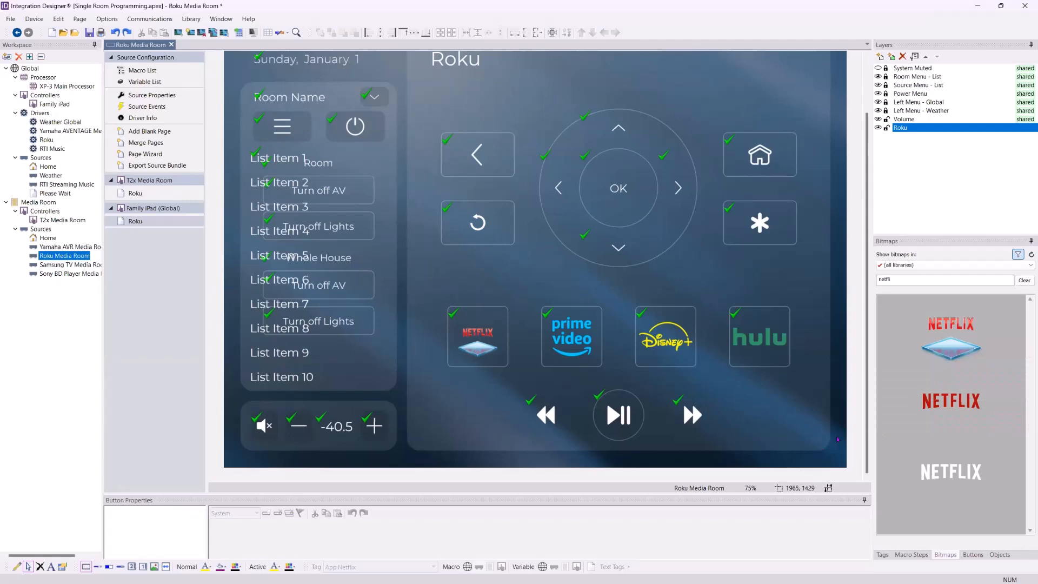
Open the Home source page and hide the System Muted overlay layer
{"action": "scroll", "coordinate": [863, 219], "scroll_direction": "up", "scroll_amount": 2}
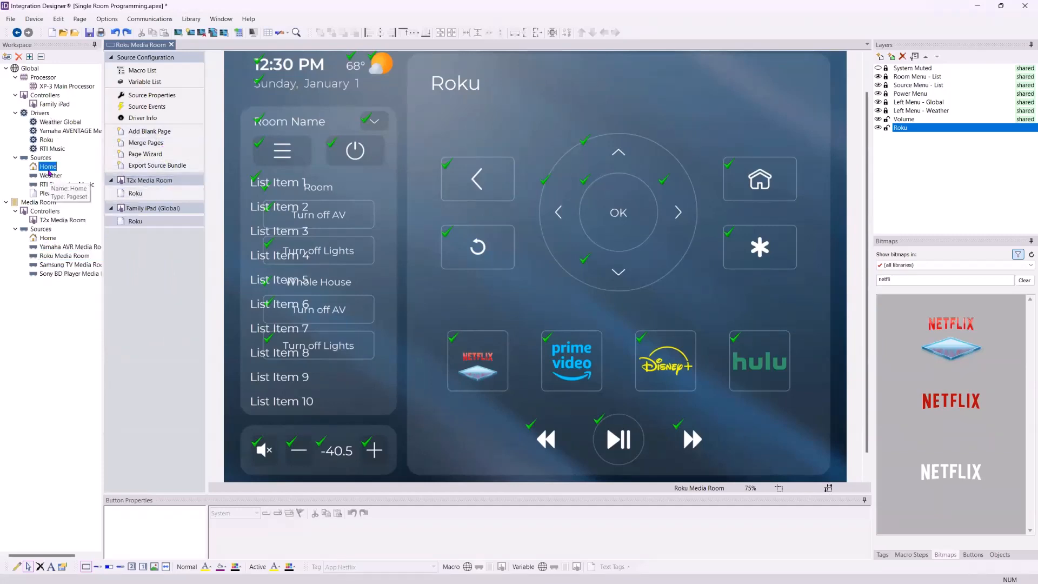
{"action": "left_click", "coordinate": [48, 167]}
{"action": "left_click", "coordinate": [134, 169]}
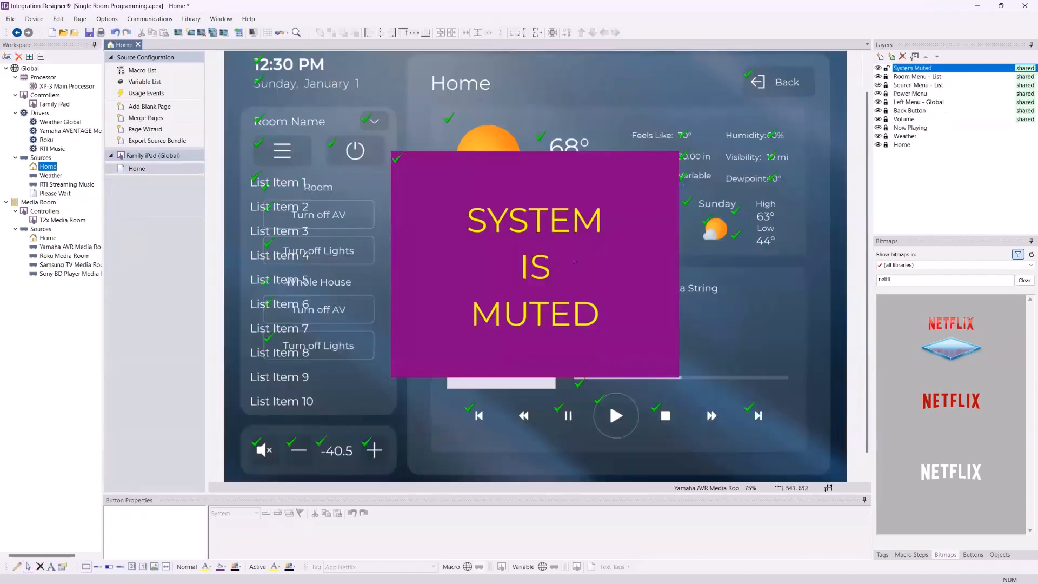
{"action": "left_click", "coordinate": [878, 68]}
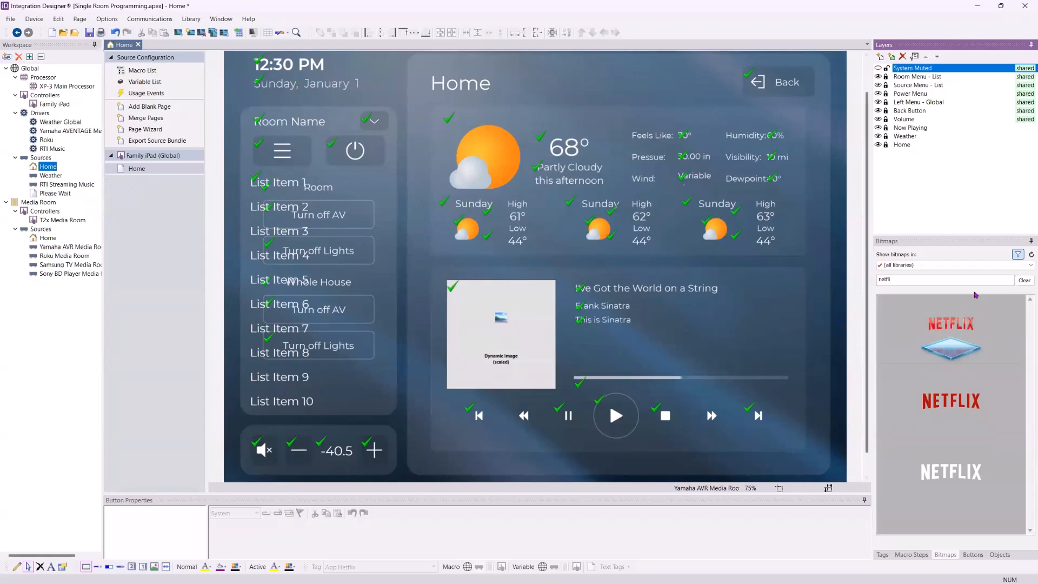
Clear the bitmap search and browse the Coral - Backgrounds bitmap library
{"action": "left_click", "coordinate": [903, 242]}
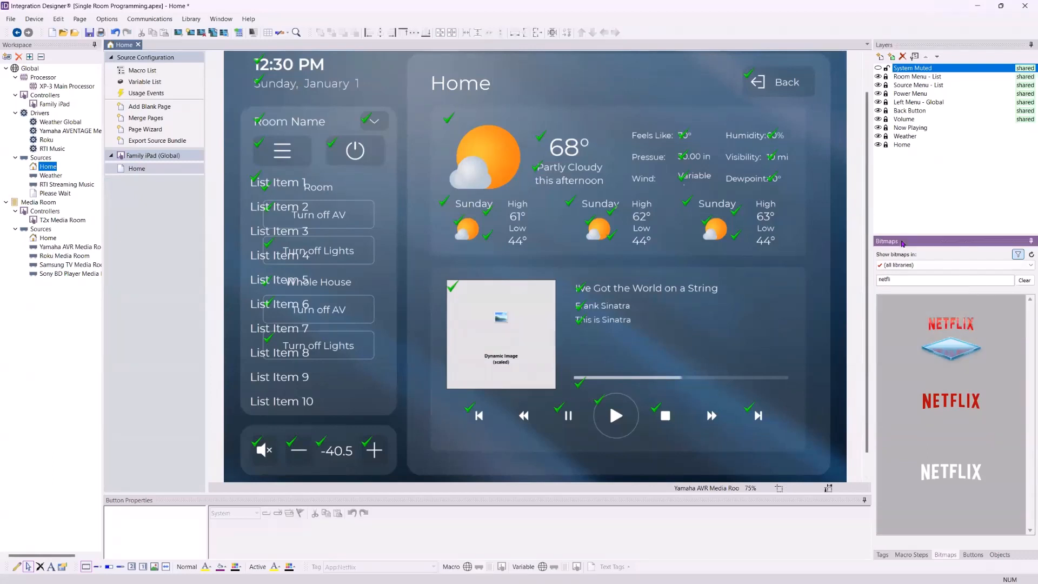
{"action": "left_click", "coordinate": [1025, 281]}
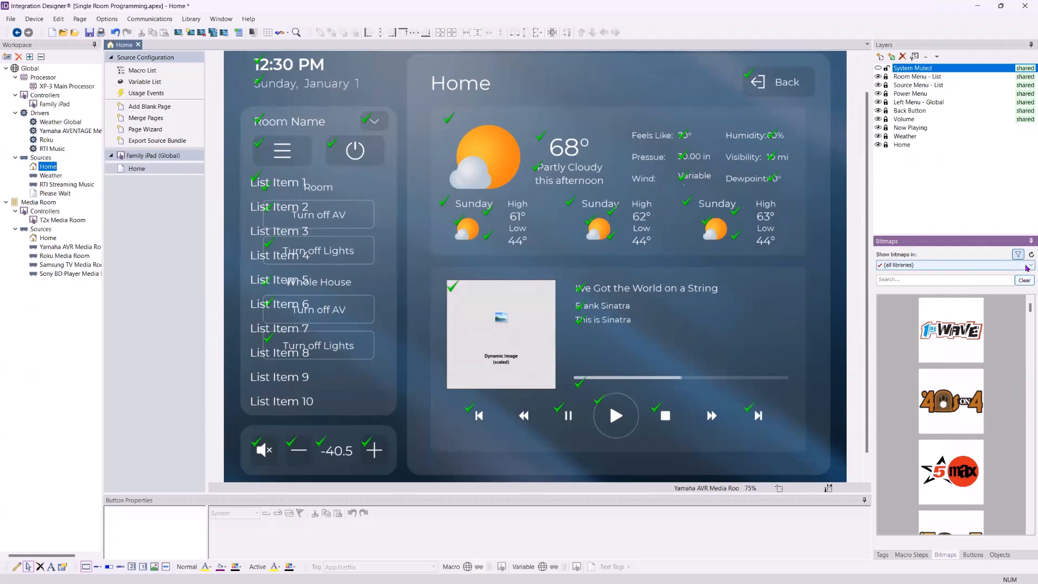
{"action": "left_click", "coordinate": [1026, 266]}
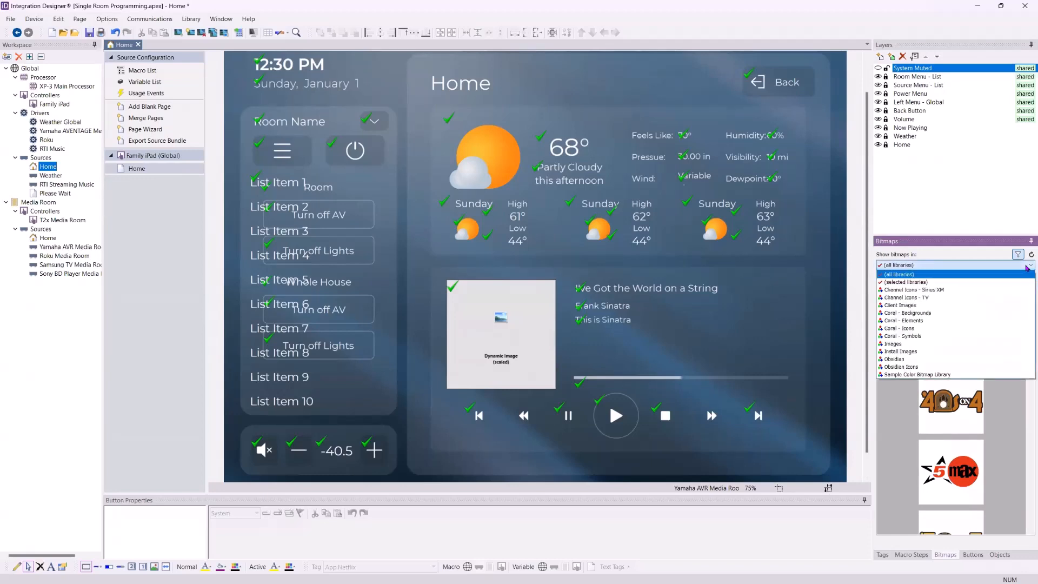
{"action": "left_click", "coordinate": [919, 315]}
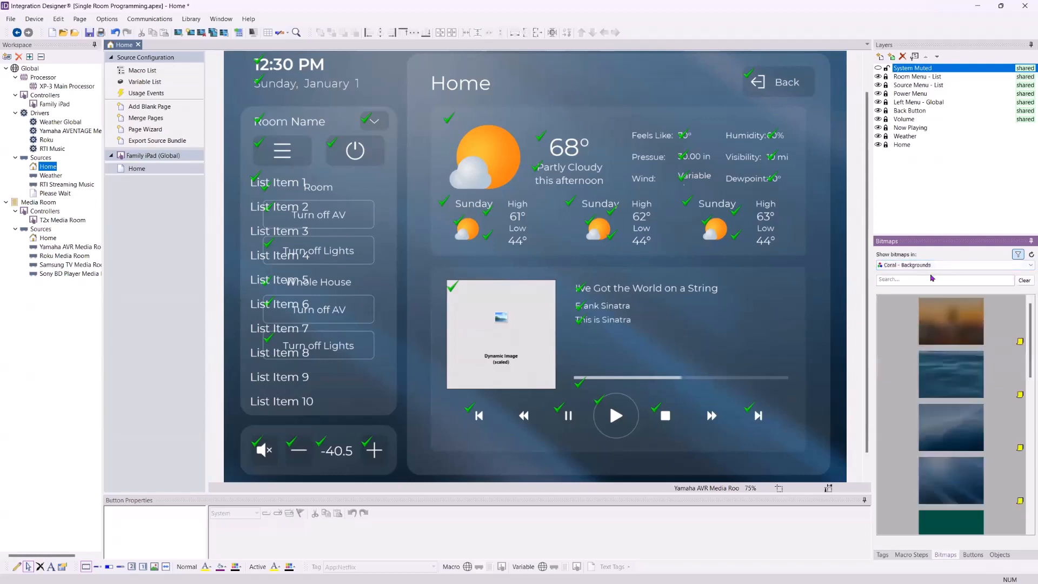
{"action": "scroll", "coordinate": [957, 386], "scroll_direction": "down", "scroll_amount": 4}
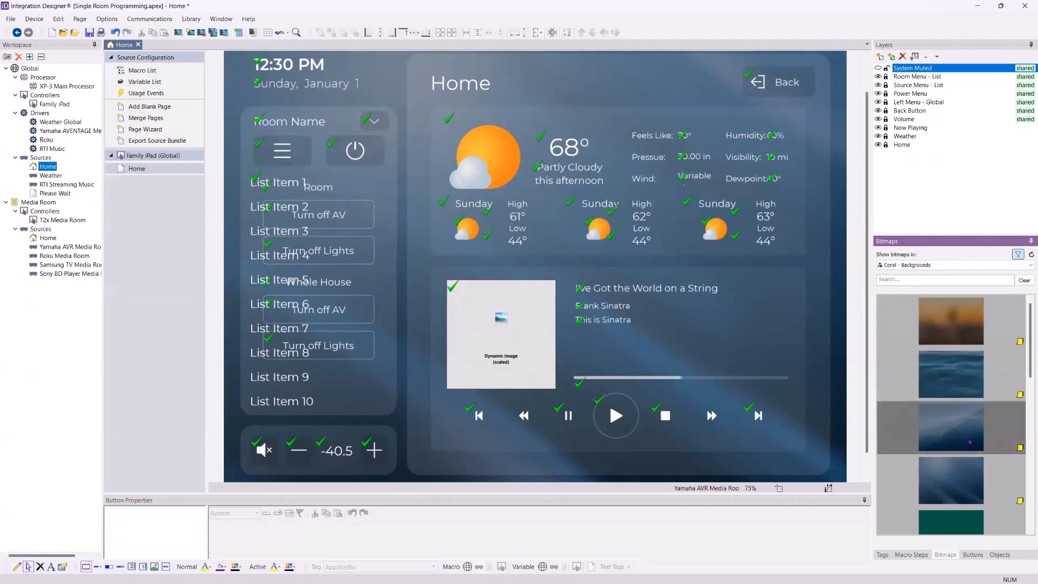
{"action": "scroll", "coordinate": [966, 398], "scroll_direction": "down", "scroll_amount": 5}
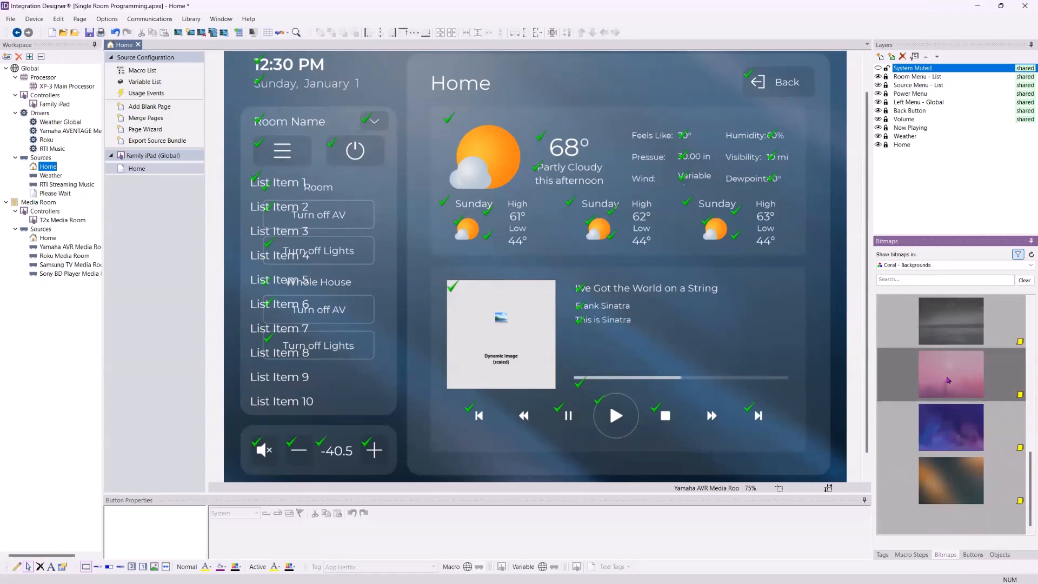
{"action": "scroll", "coordinate": [949, 377], "scroll_direction": "up", "scroll_amount": 9}
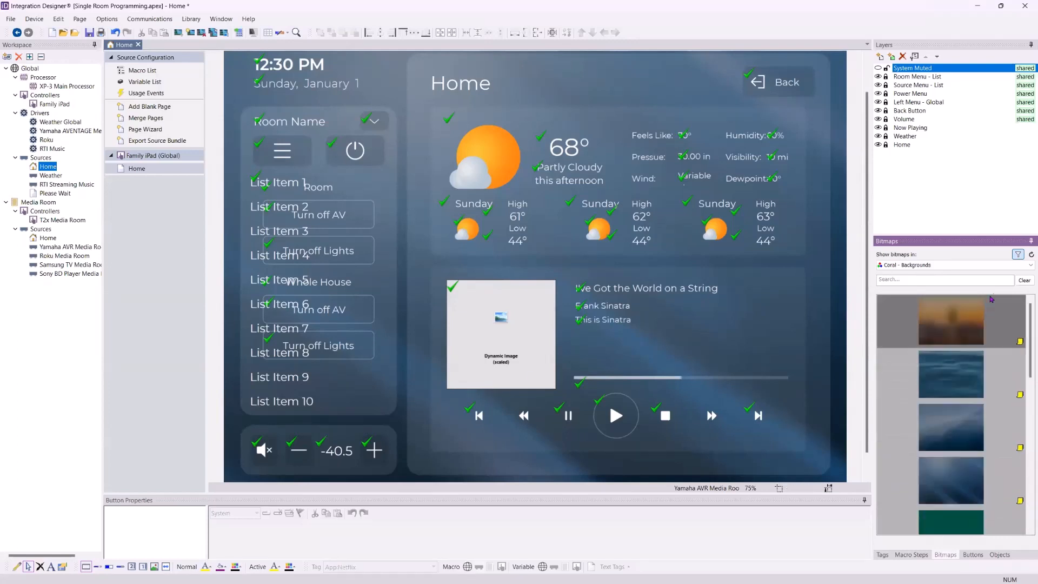
{"action": "left_click", "coordinate": [1018, 255]}
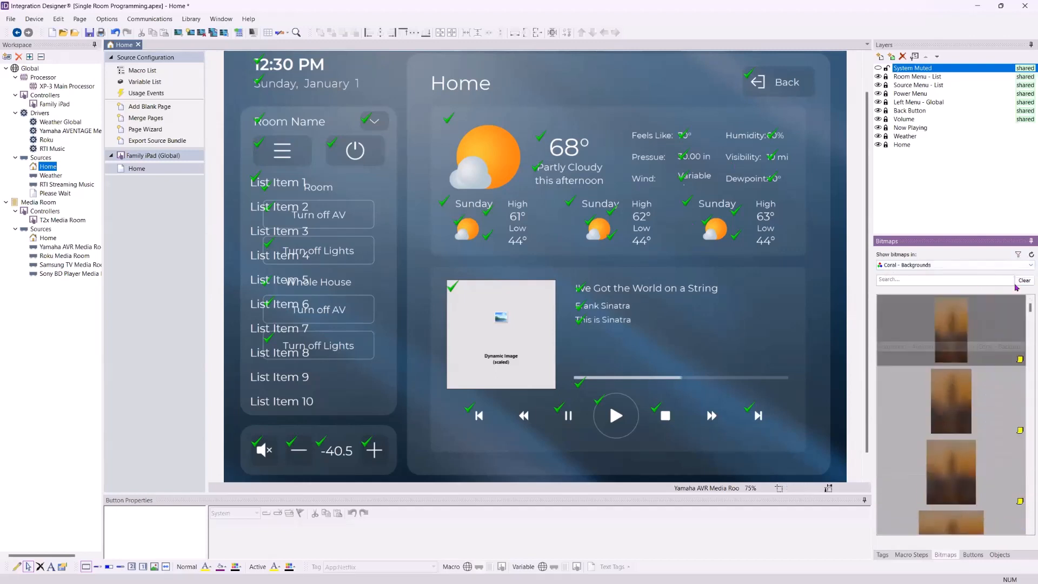
{"action": "left_click", "coordinate": [1017, 255]}
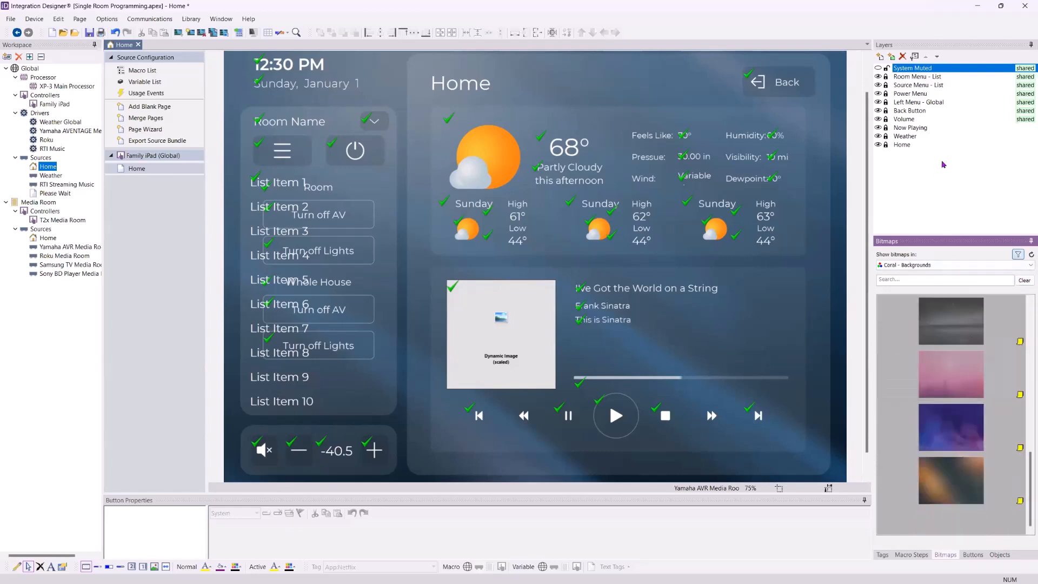
Try to apply the grey Coral background to the Home page layer
{"action": "left_click", "coordinate": [908, 145]}
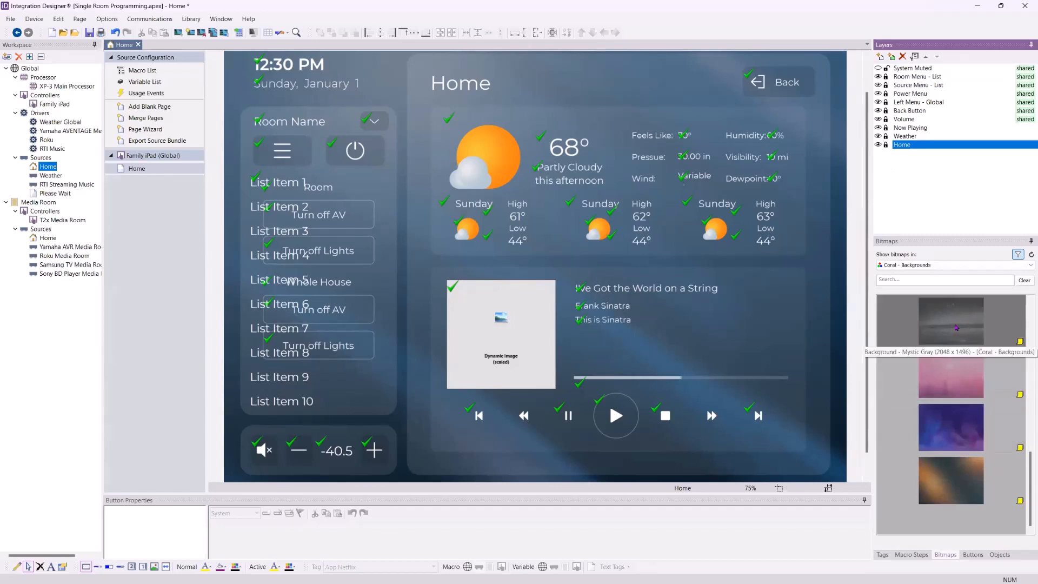
{"action": "left_click_drag", "start_coordinate": [956, 327], "coordinate": [835, 325]}
{"action": "left_click_drag", "start_coordinate": [835, 367], "coordinate": [967, 300]}
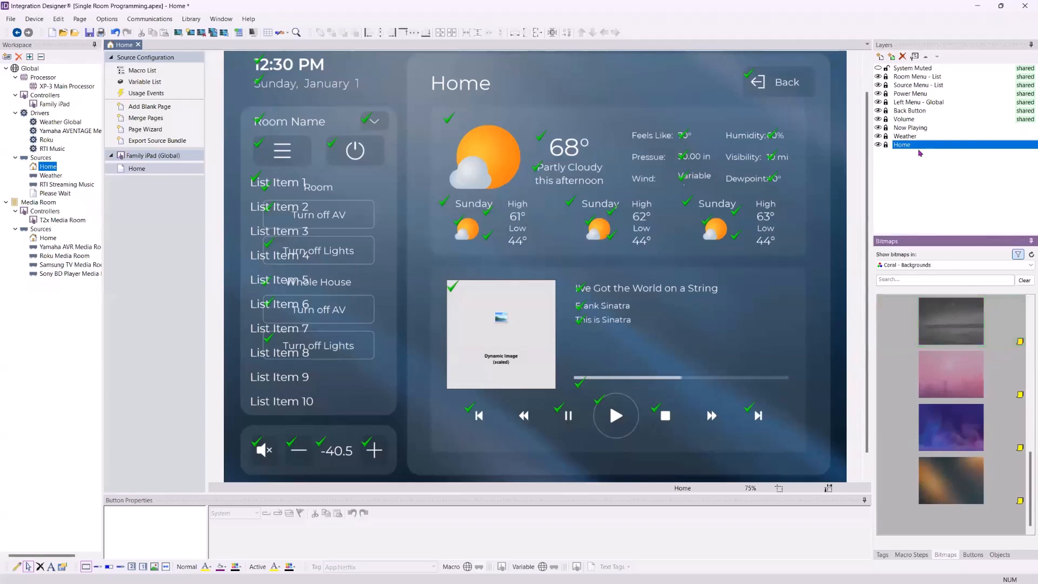
{"action": "left_click", "coordinate": [913, 113]}
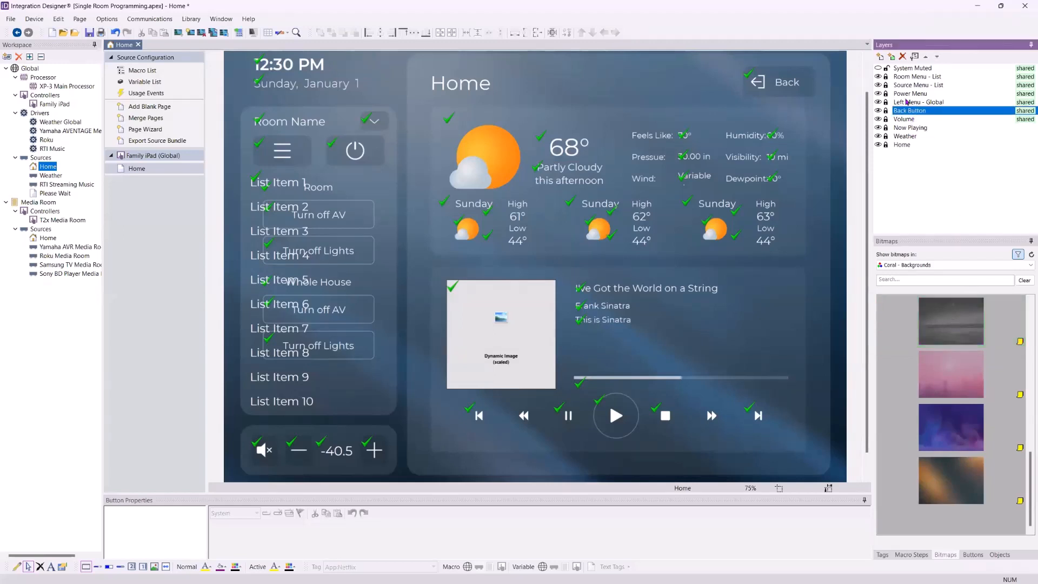
{"action": "left_click", "coordinate": [908, 102]}
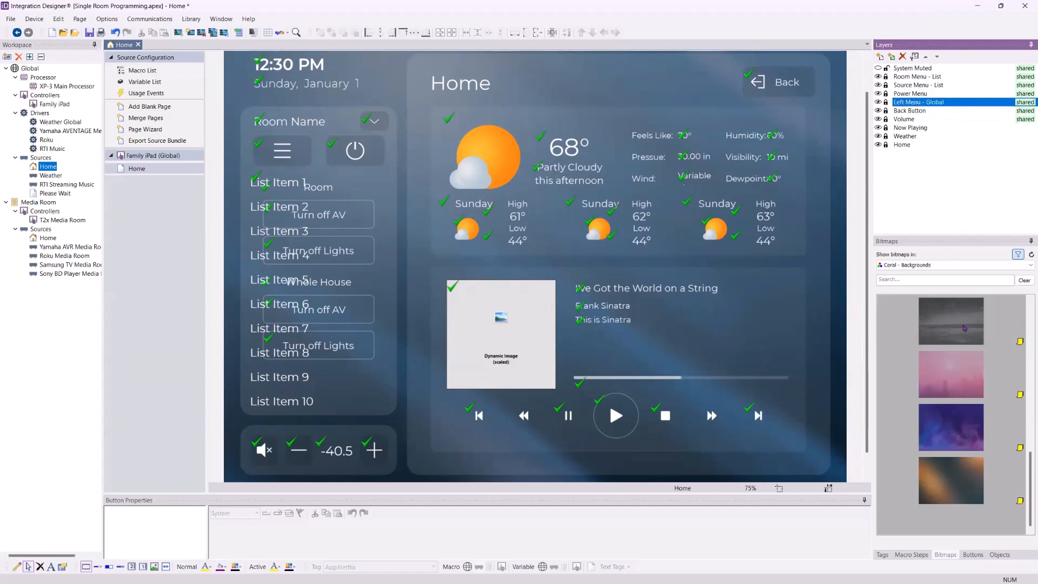
{"action": "left_click_drag", "start_coordinate": [965, 328], "coordinate": [896, 331]}
{"action": "left_click_drag", "start_coordinate": [837, 375], "coordinate": [873, 372]}
{"action": "left_click_drag", "start_coordinate": [934, 320], "coordinate": [753, 362]}
Select the menu layers in turn and try applying the grey background again
{"action": "left_click", "coordinate": [929, 77]}
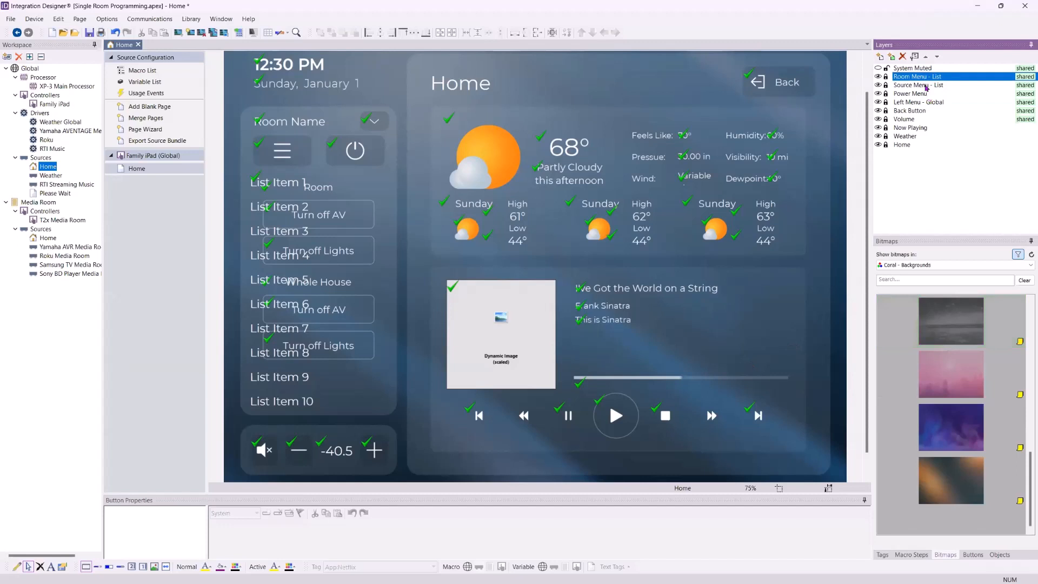
{"action": "left_click", "coordinate": [931, 86]}
{"action": "left_click", "coordinate": [919, 94]}
{"action": "left_click", "coordinate": [939, 327]}
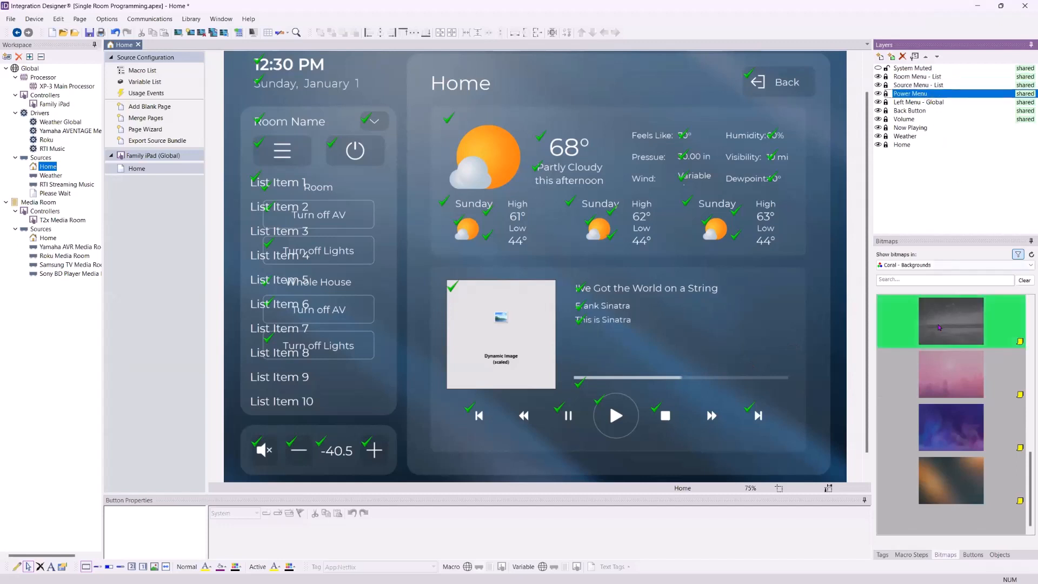
{"action": "left_click_drag", "start_coordinate": [312, 475], "coordinate": [780, 460]}
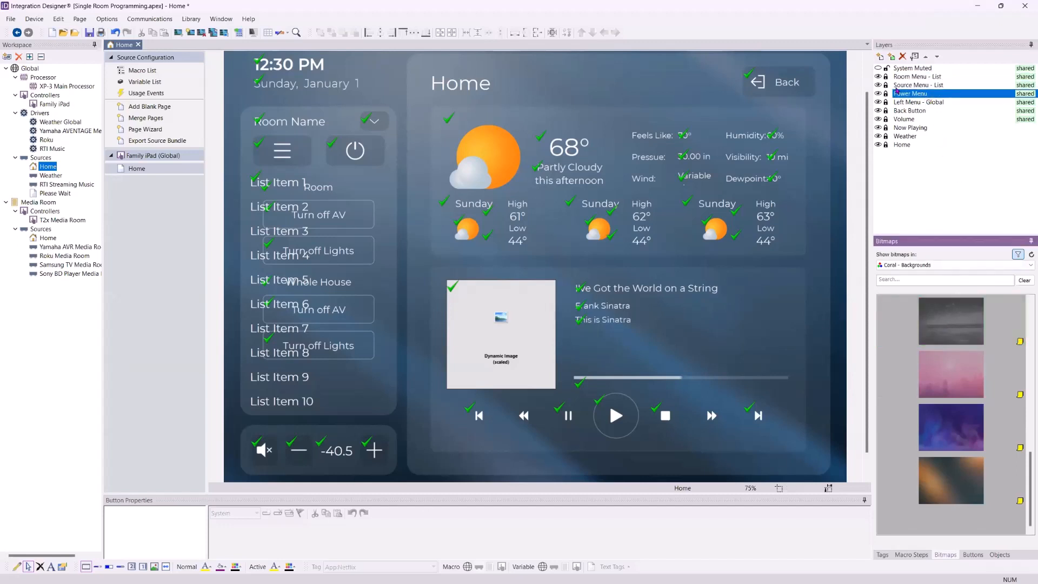
Unlock the Home layer and apply the grey Coral background to the Home page
{"action": "left_click", "coordinate": [886, 69]}
{"action": "left_click", "coordinate": [887, 145]}
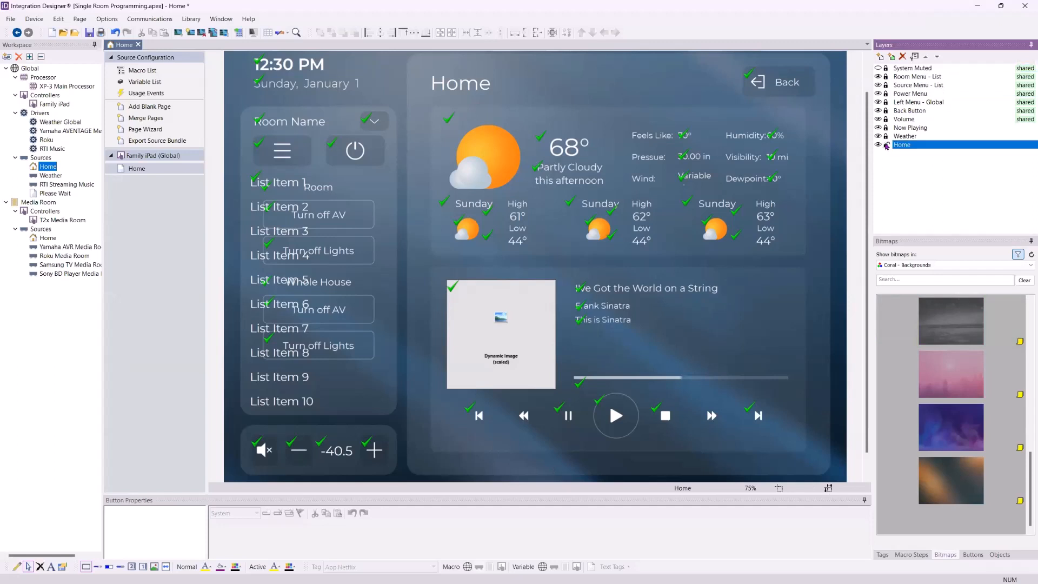
{"action": "left_click_drag", "start_coordinate": [956, 342], "coordinate": [832, 371]}
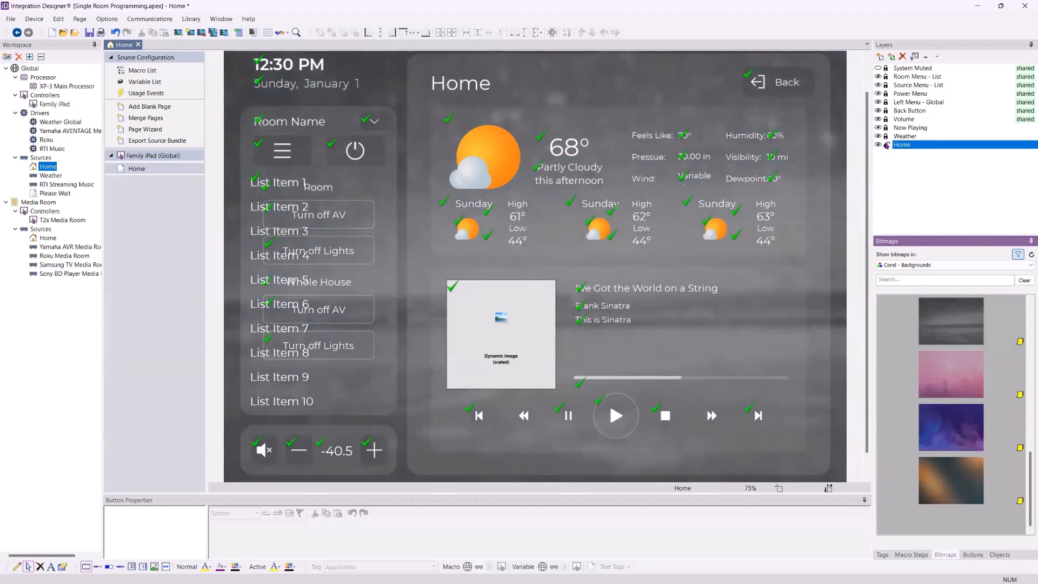
Try other Coral backgrounds on the Home page, finishing with the orange-and-blue one
{"action": "left_click", "coordinate": [886, 145]}
{"action": "left_click", "coordinate": [954, 377]}
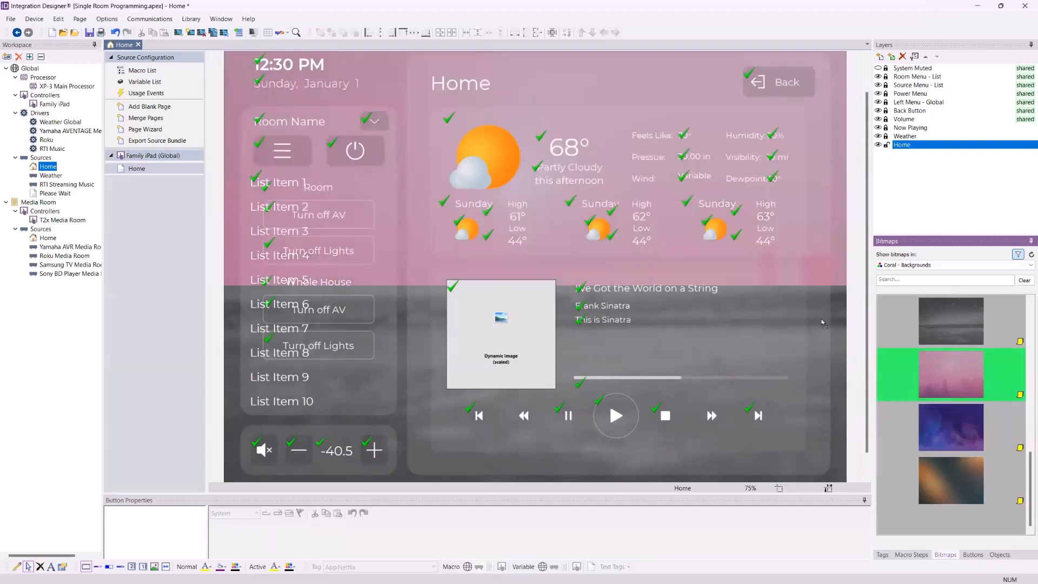
{"action": "left_click_drag", "start_coordinate": [823, 362], "coordinate": [822, 362]}
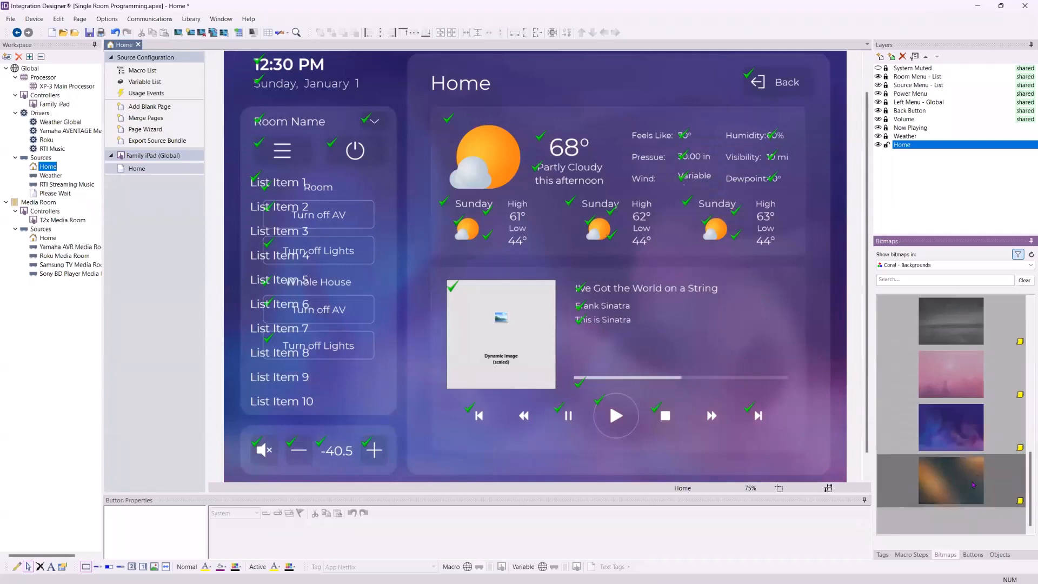
{"action": "left_click_drag", "start_coordinate": [951, 480], "coordinate": [765, 354]}
{"action": "scroll", "coordinate": [958, 381], "scroll_direction": "down", "scroll_amount": 5}
{"action": "scroll", "coordinate": [957, 381], "scroll_direction": "up", "scroll_amount": 4}
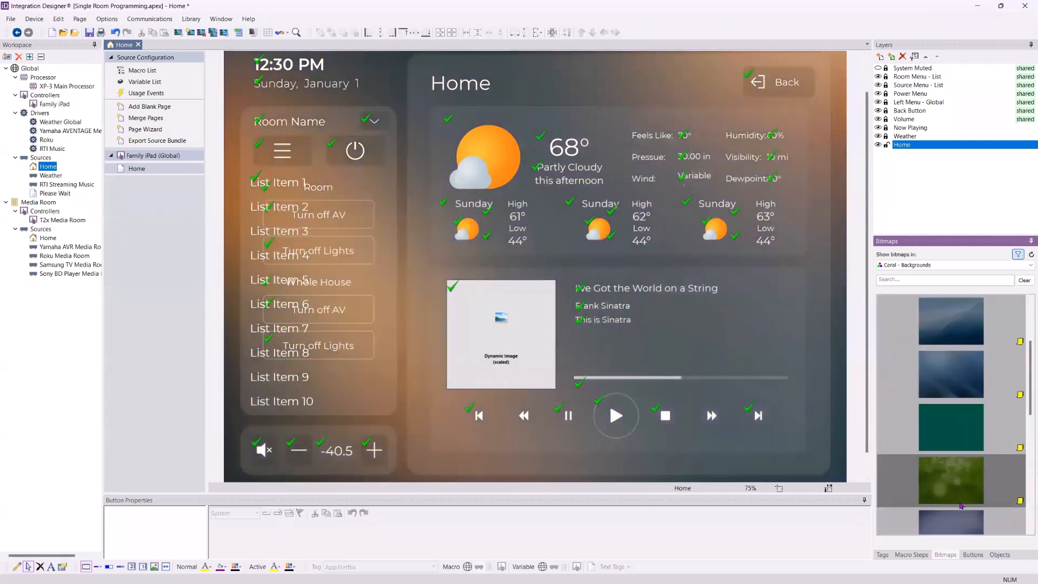
Try more Coral backgrounds on the Home page, including the green, sunset and purple ones
{"action": "left_click_drag", "start_coordinate": [959, 496], "coordinate": [819, 323]}
{"action": "scroll", "coordinate": [956, 343], "scroll_direction": "up", "scroll_amount": 1}
{"action": "scroll", "coordinate": [955, 344], "scroll_direction": "up", "scroll_amount": 2}
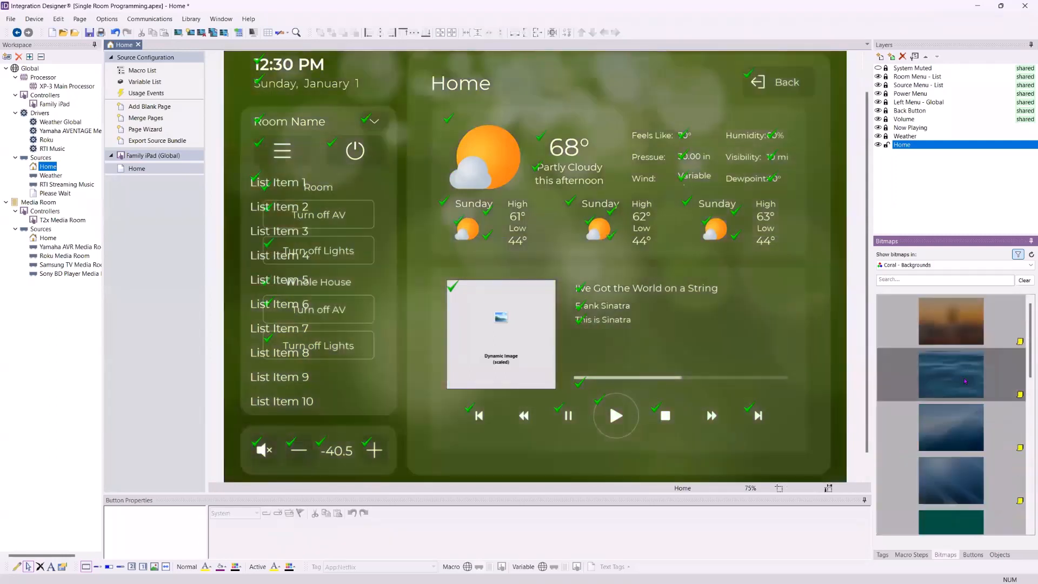
{"action": "left_click_drag", "start_coordinate": [951, 322], "coordinate": [808, 305]}
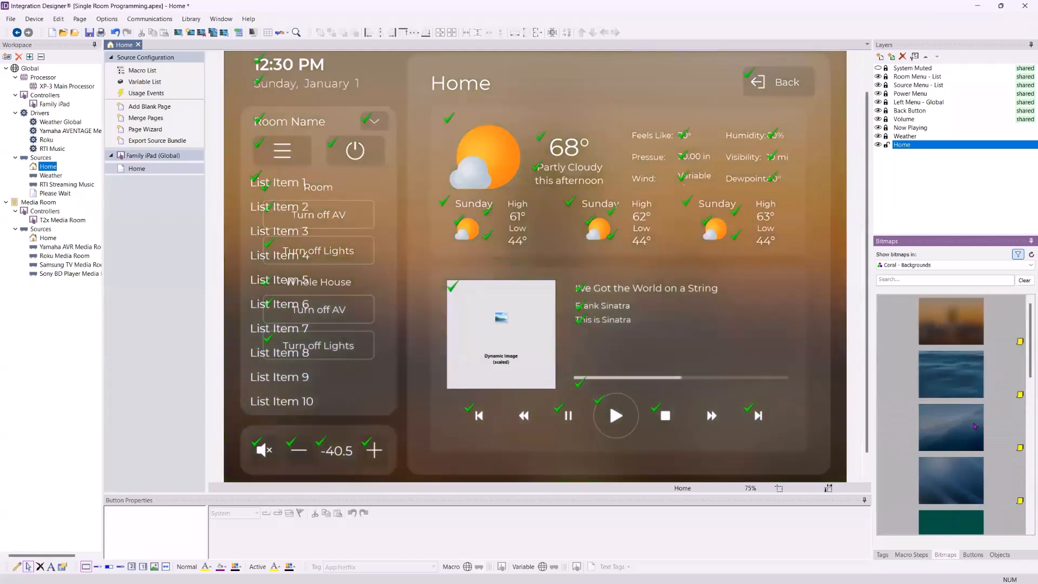
{"action": "scroll", "coordinate": [965, 378], "scroll_direction": "down", "scroll_amount": 5}
{"action": "left_click_drag", "start_coordinate": [961, 387], "coordinate": [796, 329]}
{"action": "left_click_drag", "start_coordinate": [950, 445], "coordinate": [829, 374]}
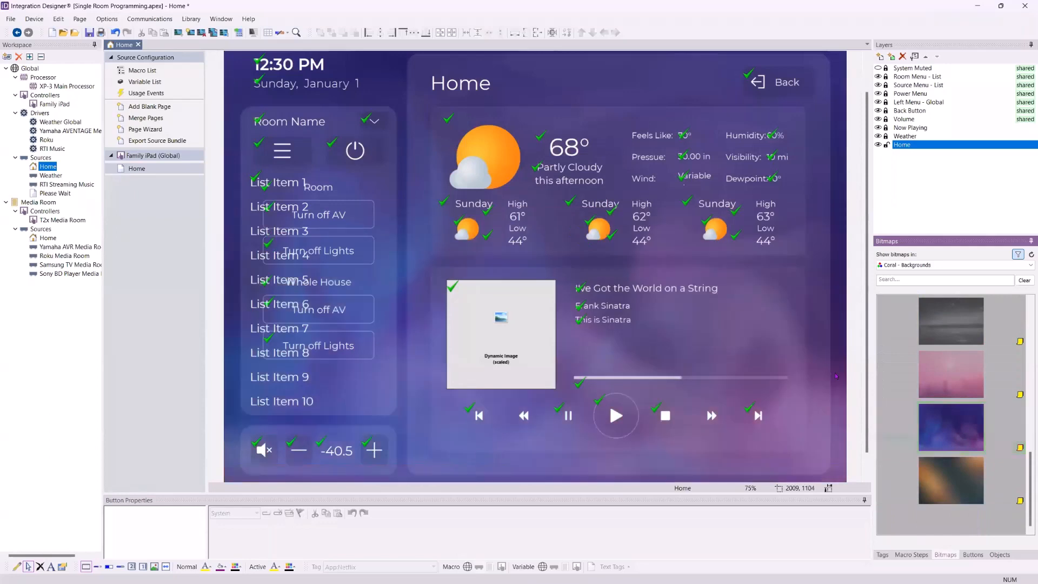
Try placing the space image from the Images library on the Home page, and delete the button it creates
{"action": "left_click", "coordinate": [961, 265]}
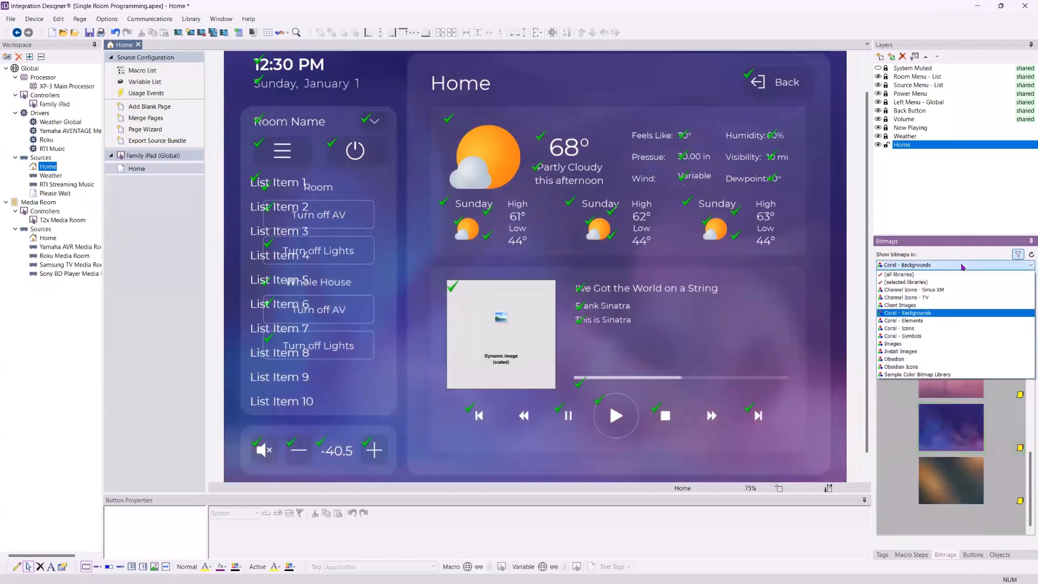
{"action": "left_click", "coordinate": [932, 343]}
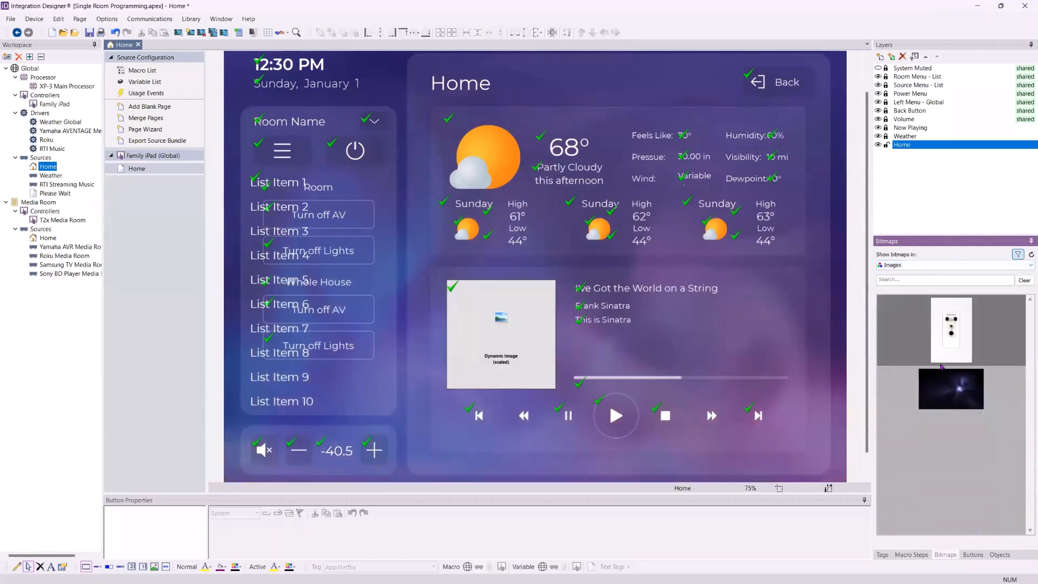
{"action": "left_click_drag", "start_coordinate": [952, 386], "coordinate": [831, 339]}
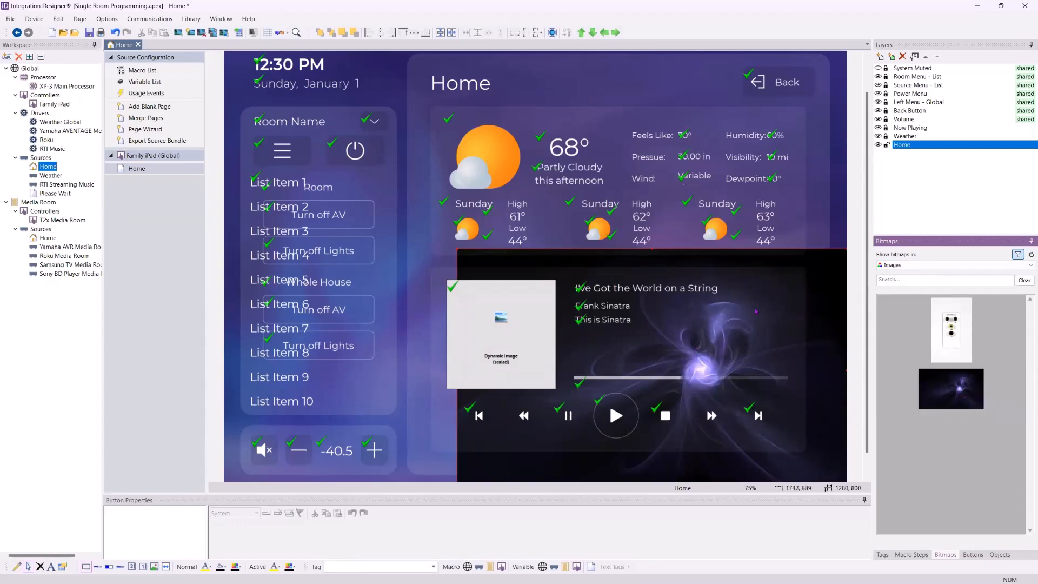
{"action": "right_click", "coordinate": [834, 274]}
{"action": "mouse_move", "coordinate": [877, 370]}
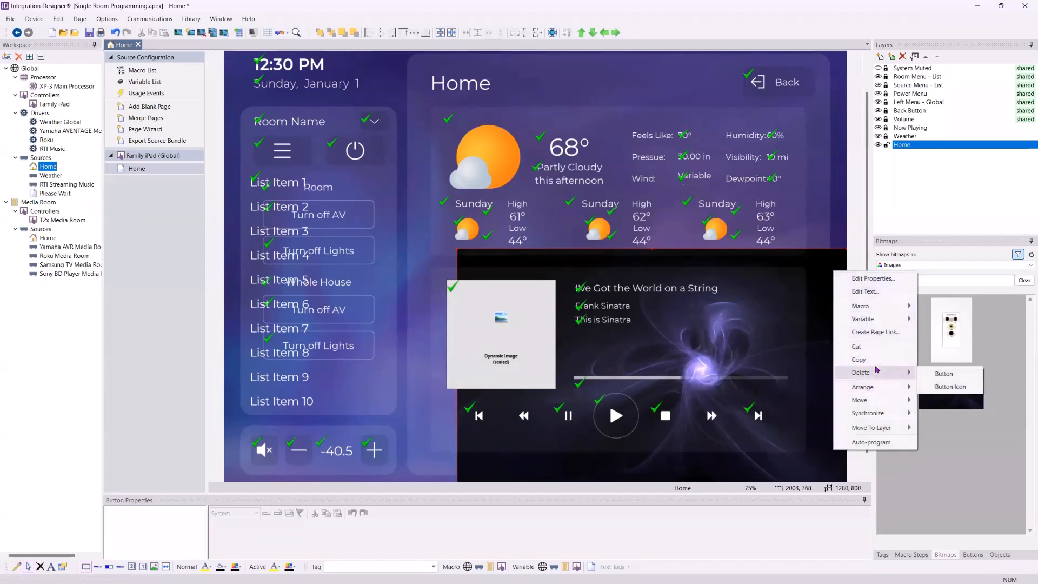
{"action": "left_click", "coordinate": [943, 374]}
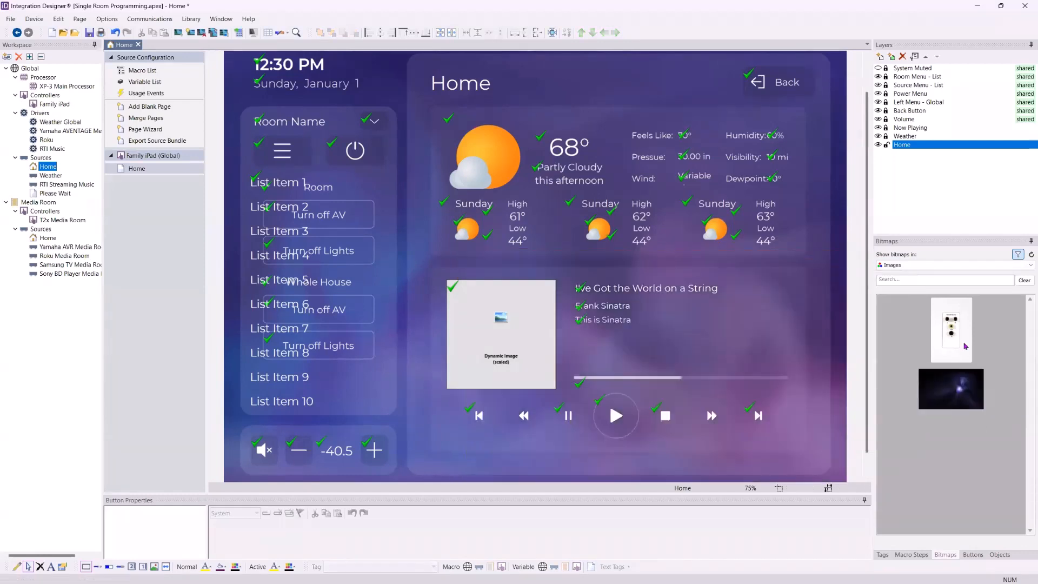
Return to the Coral backgrounds library and apply the blue water background to the Home page
{"action": "left_click", "coordinate": [946, 265]}
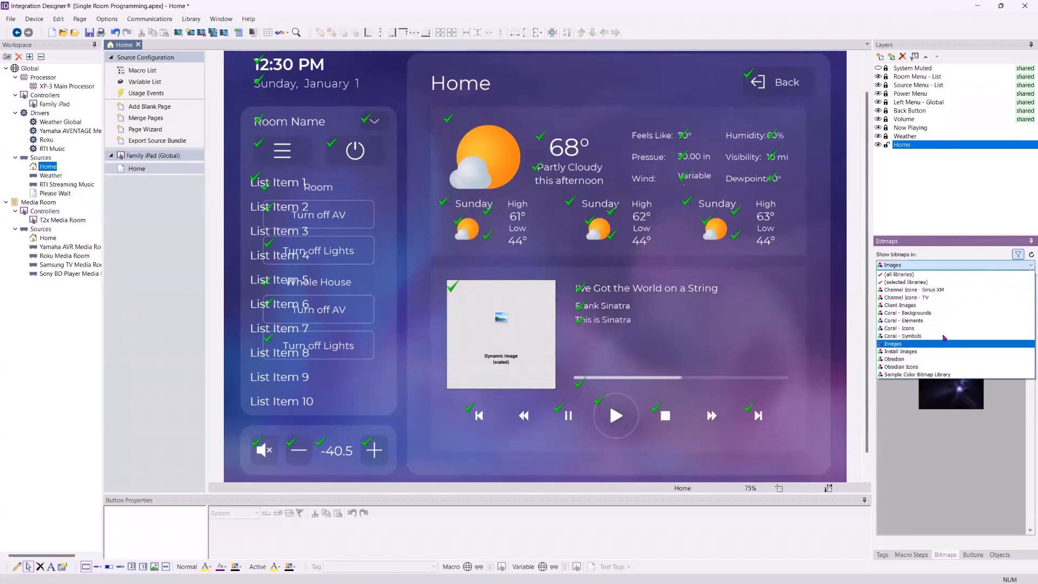
{"action": "left_click", "coordinate": [944, 313]}
{"action": "left_click_drag", "start_coordinate": [950, 374], "coordinate": [806, 342]}
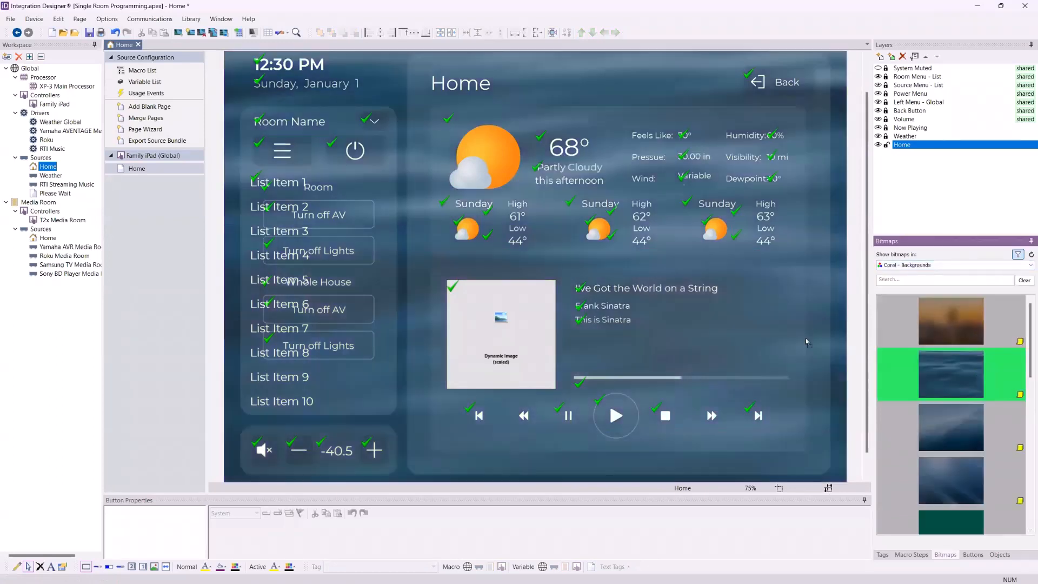
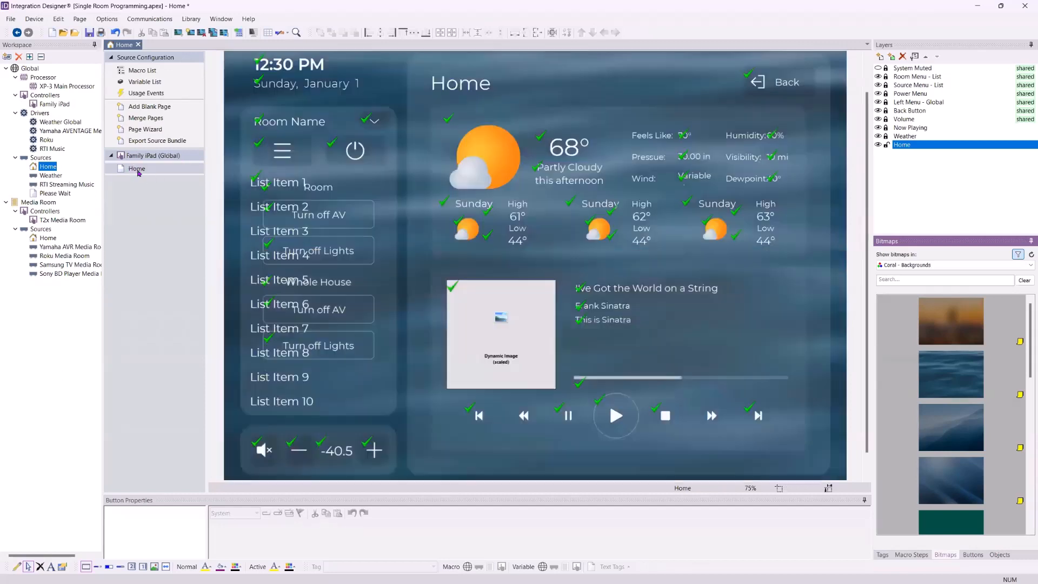
Give the Home page a custom purple background colour (hue 200, sat 240, lum 60), saving it as a custom colour
{"action": "right_click", "coordinate": [137, 172]}
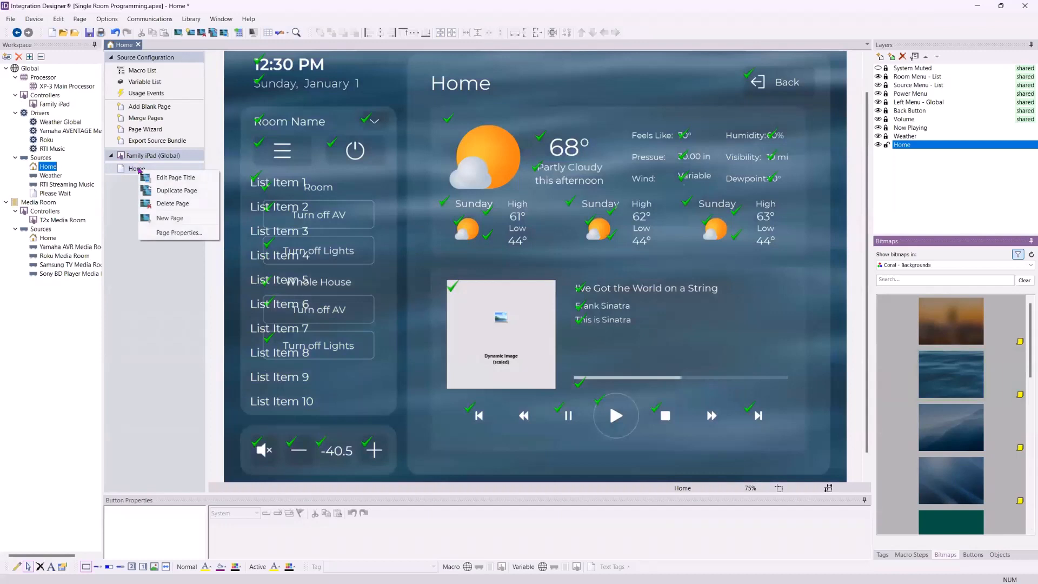
{"action": "left_click", "coordinate": [178, 233]}
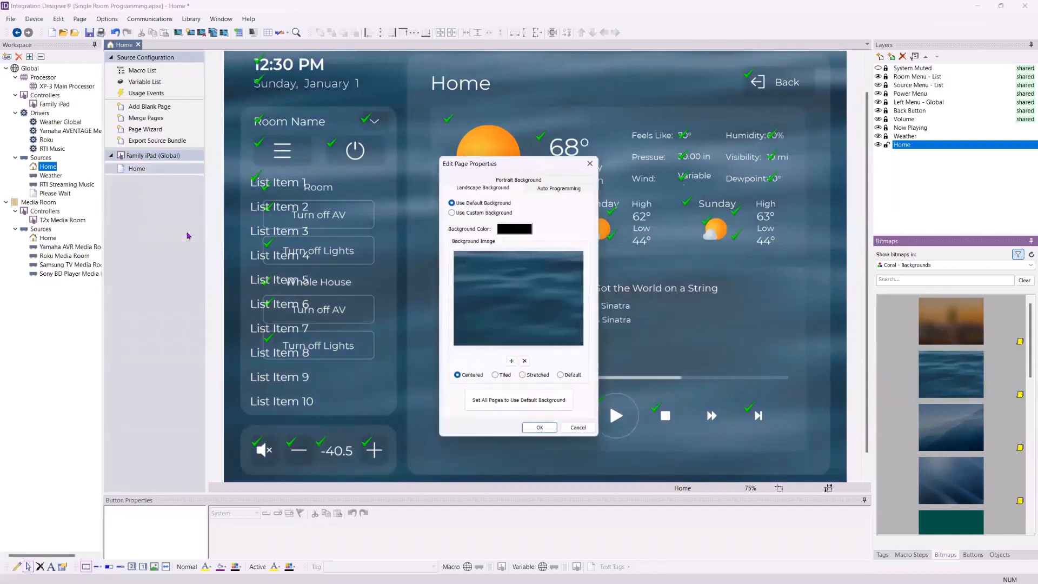
{"action": "left_click", "coordinate": [479, 214]}
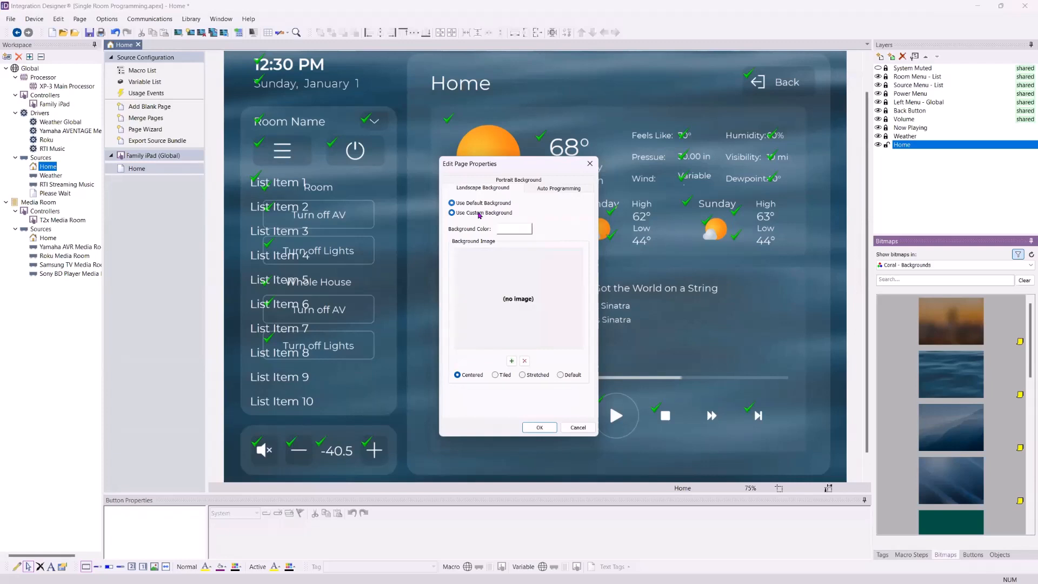
{"action": "left_click", "coordinate": [525, 230]}
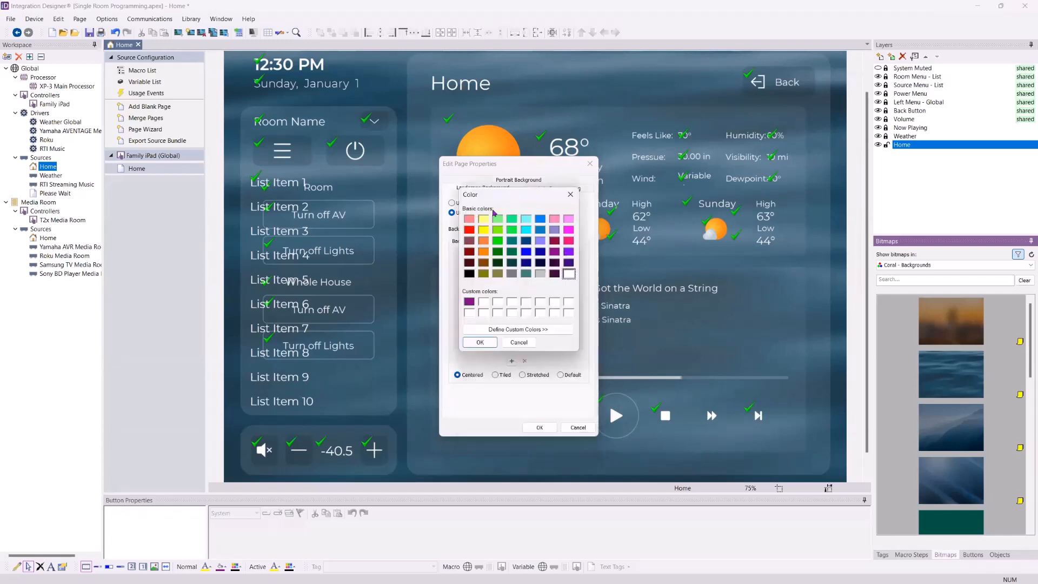
{"action": "left_click", "coordinate": [527, 329]}
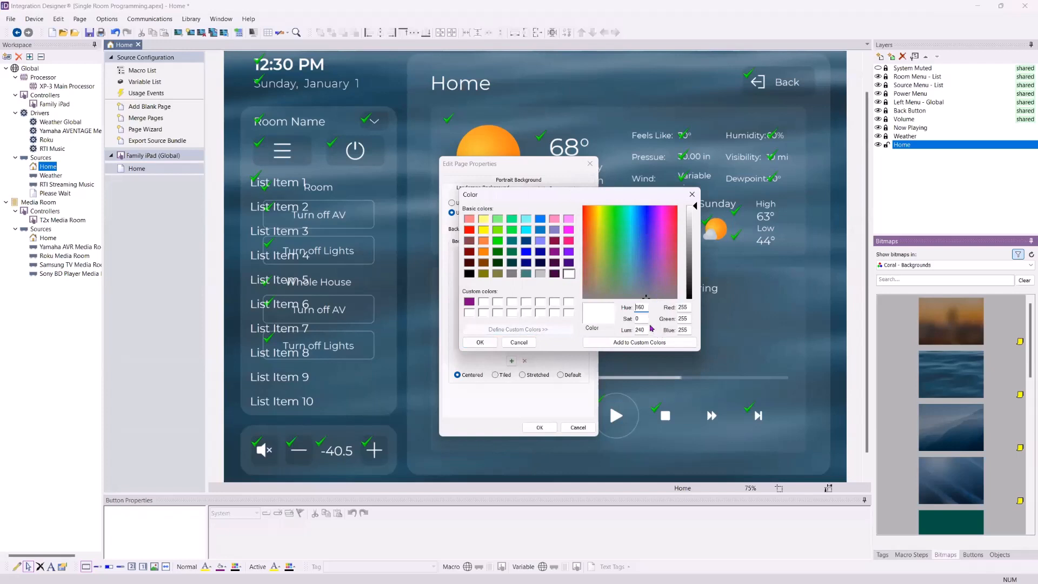
{"action": "left_click", "coordinate": [594, 229]}
{"action": "left_click", "coordinate": [465, 301]}
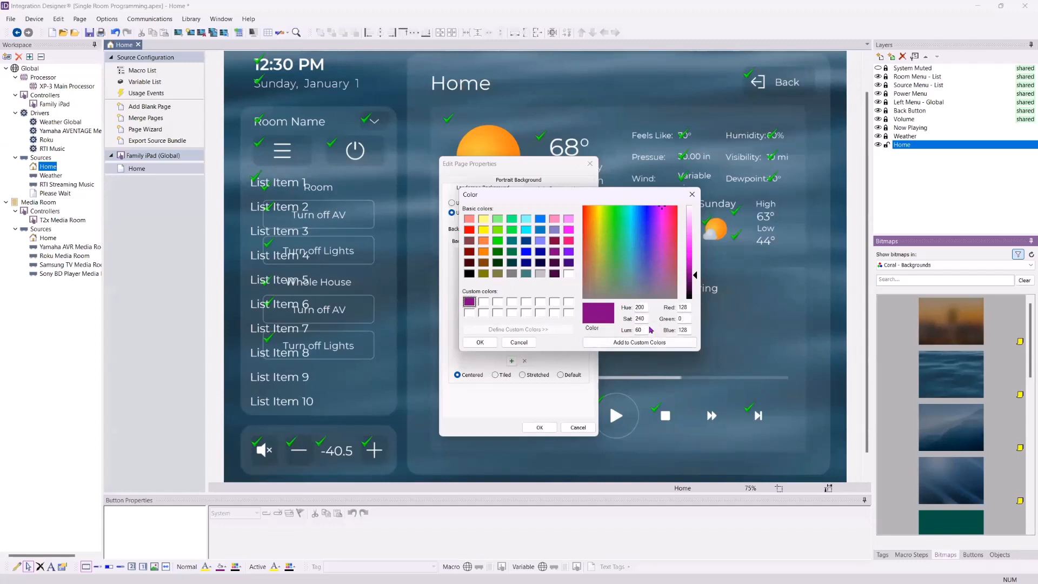
{"action": "left_click", "coordinate": [631, 343]}
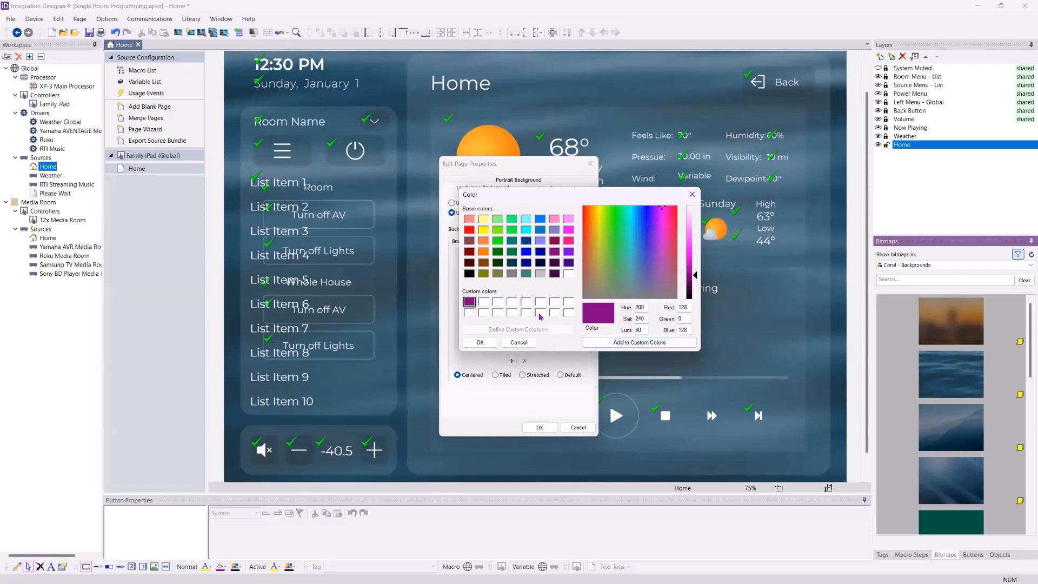
{"action": "left_click", "coordinate": [480, 343]}
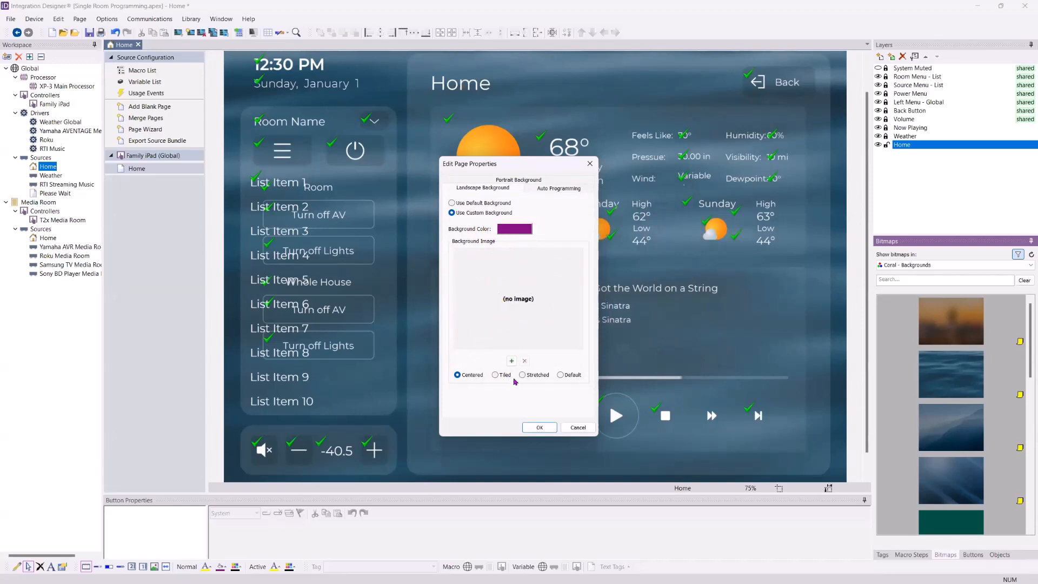
{"action": "left_click", "coordinate": [539, 428]}
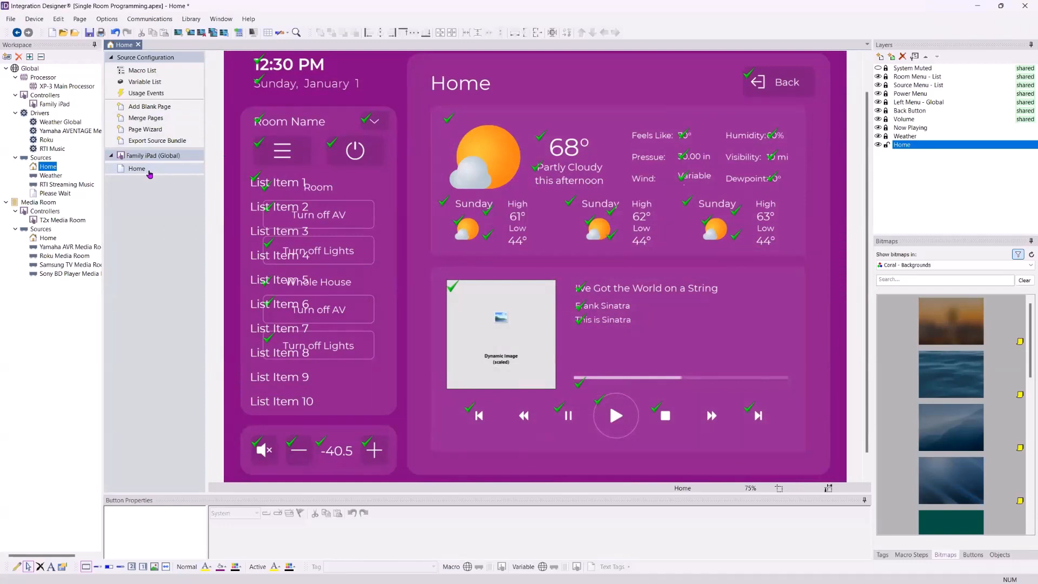
Change the Home page's custom background colour to white in its page properties
{"action": "right_click", "coordinate": [153, 170]}
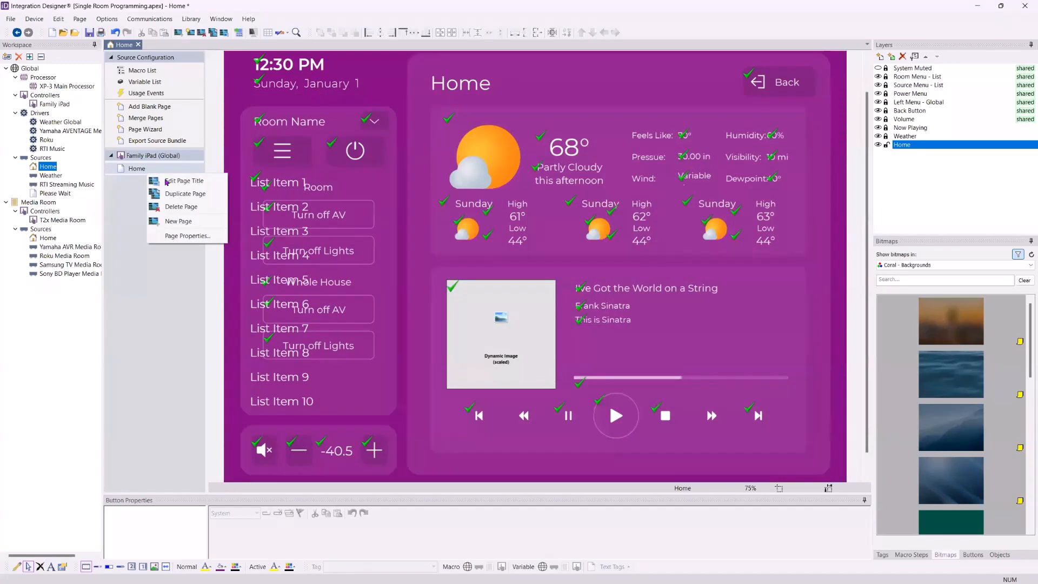
{"action": "left_click", "coordinate": [144, 169]}
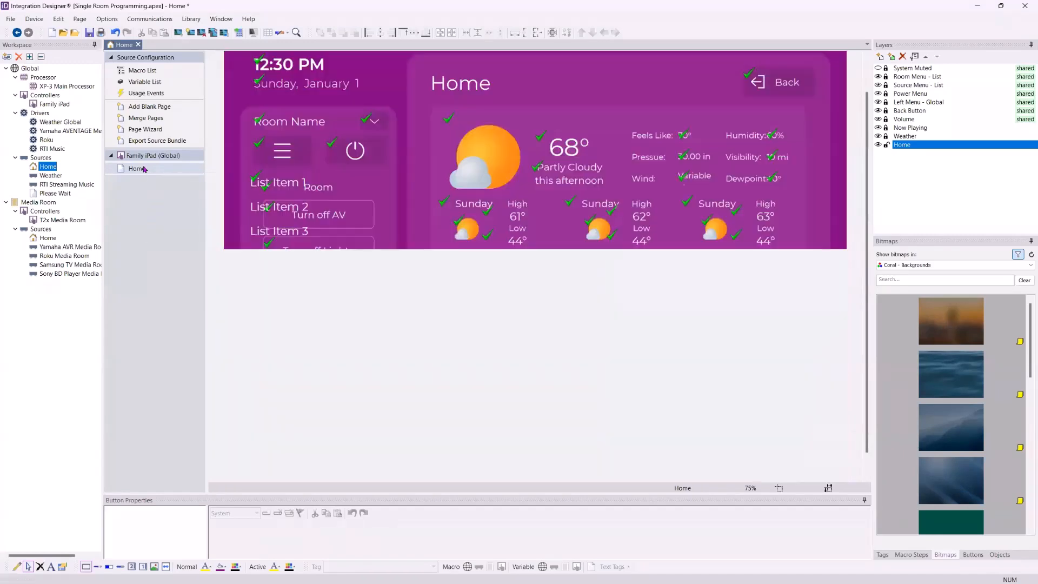
{"action": "right_click", "coordinate": [144, 169]}
{"action": "left_click", "coordinate": [173, 231]}
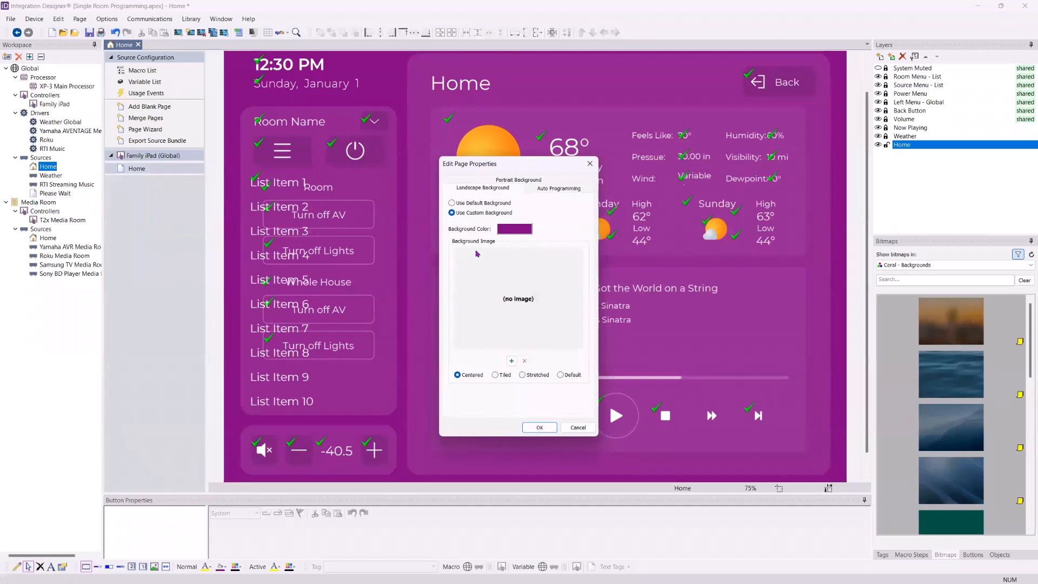
{"action": "left_click", "coordinate": [513, 229]}
{"action": "left_click", "coordinate": [568, 300]}
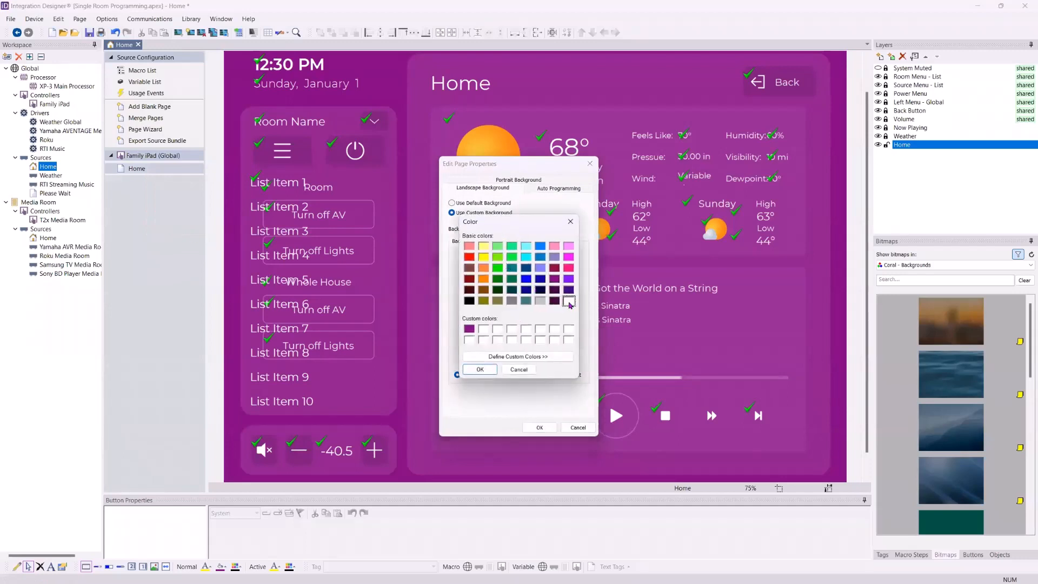
{"action": "left_click", "coordinate": [481, 370]}
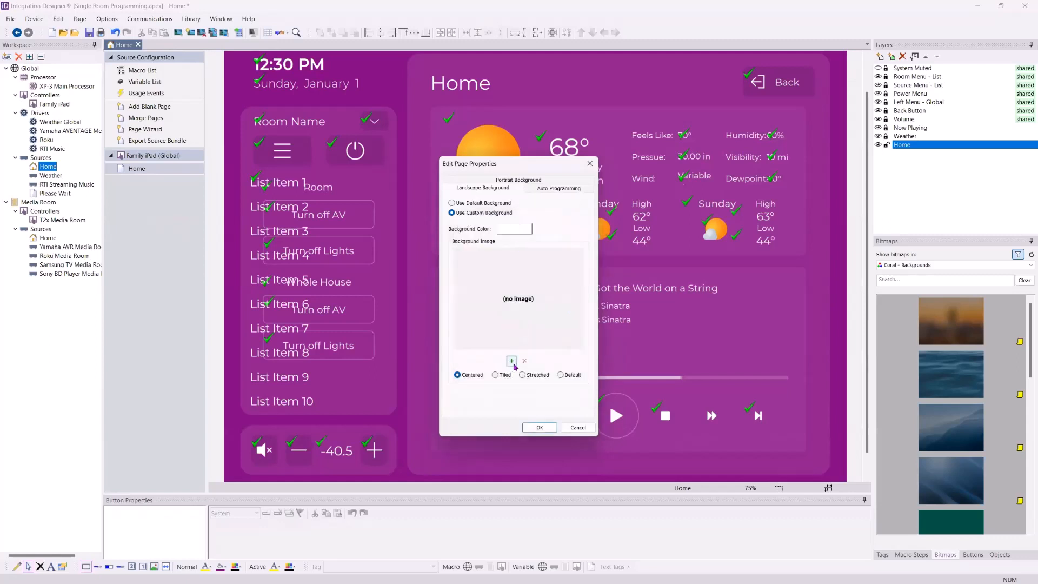
Add BSM_Knight_Right_3x5_large.jpg from Pictures as the Home page's centred background image
{"action": "left_click", "coordinate": [511, 361]}
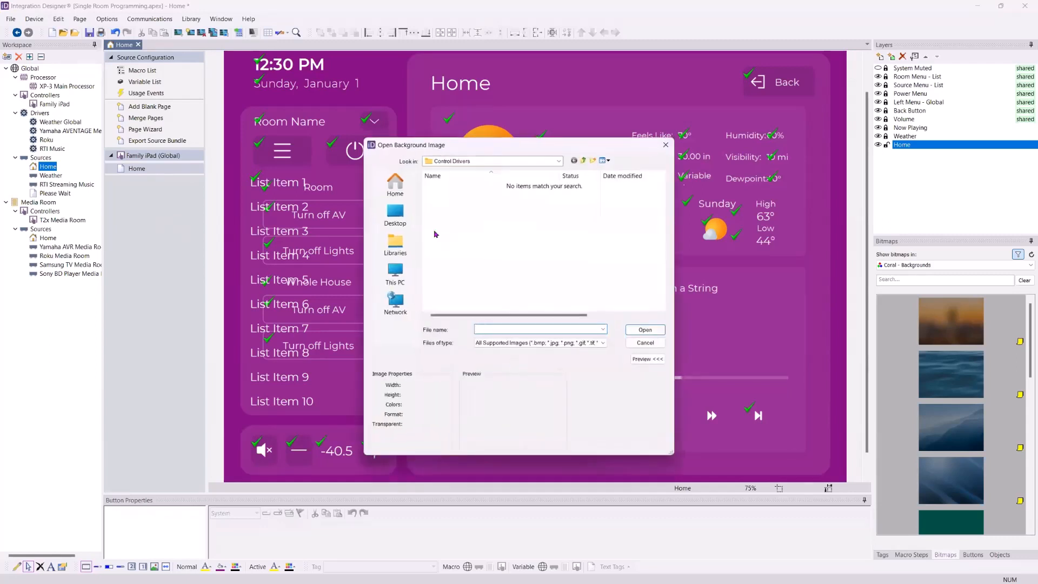
{"action": "left_click", "coordinate": [403, 214]}
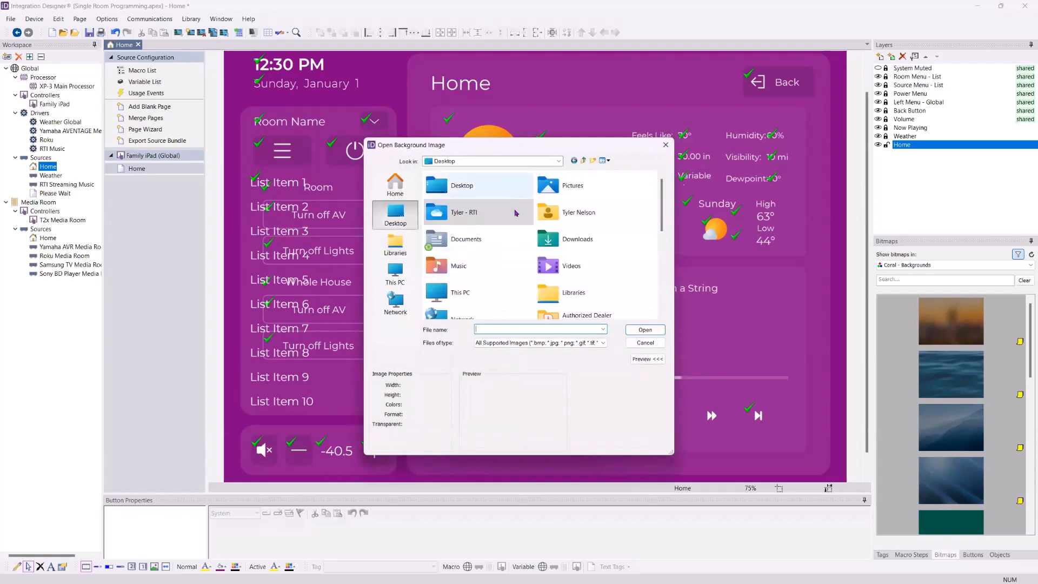
{"action": "scroll", "coordinate": [505, 227], "scroll_direction": "up", "scroll_amount": 3}
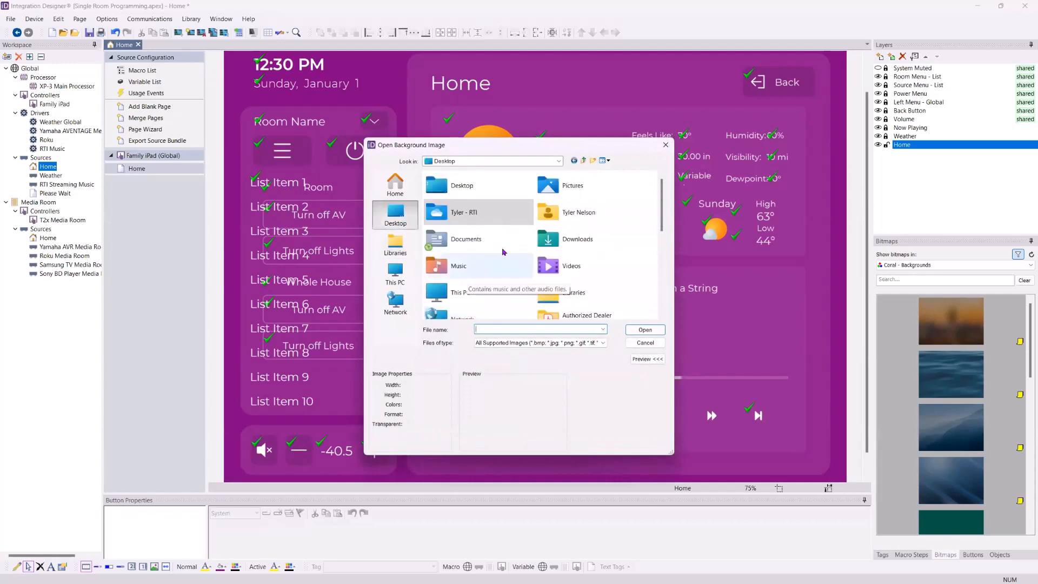
{"action": "double_click", "coordinate": [562, 185]}
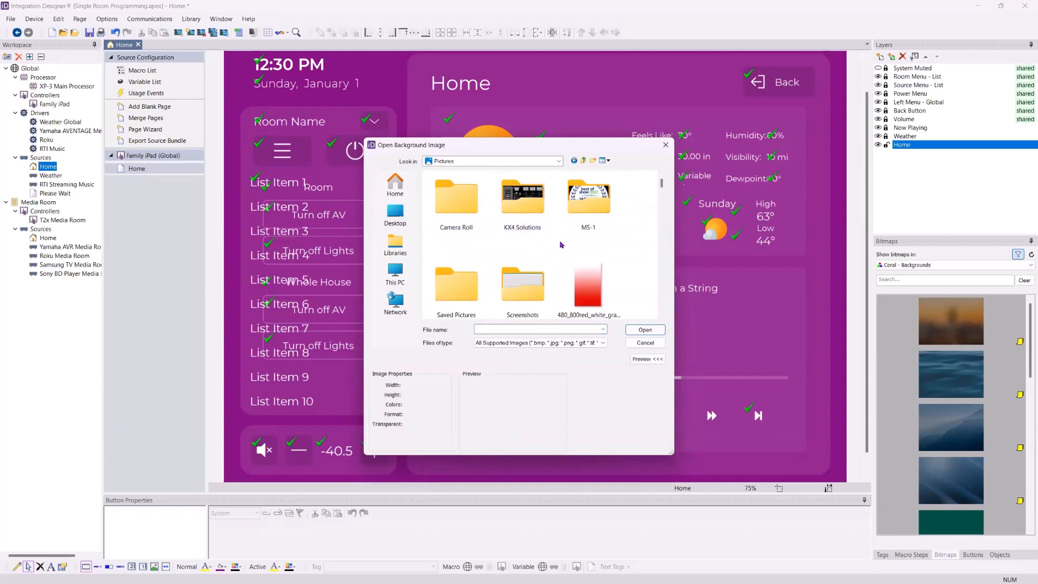
{"action": "scroll", "coordinate": [598, 231], "scroll_direction": "down", "scroll_amount": 5}
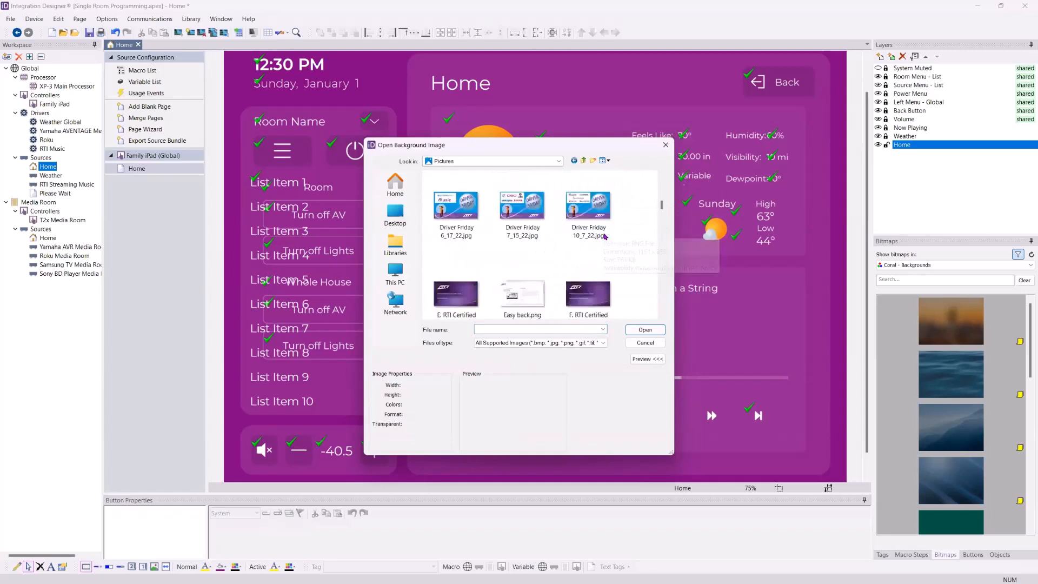
{"action": "scroll", "coordinate": [606, 235], "scroll_direction": "up", "scroll_amount": 2}
{"action": "left_click", "coordinate": [524, 208]}
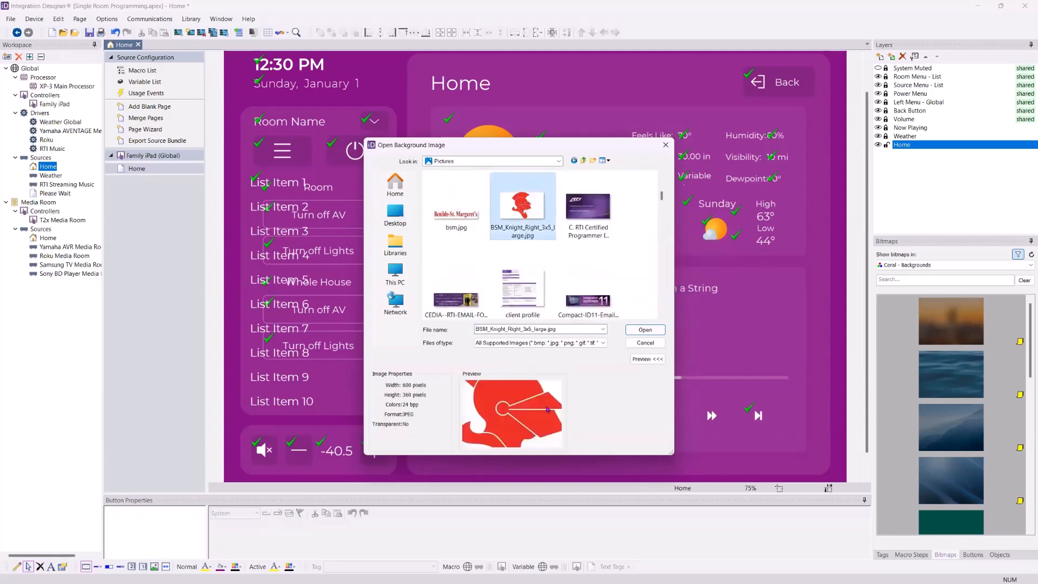
{"action": "left_click", "coordinate": [646, 329]}
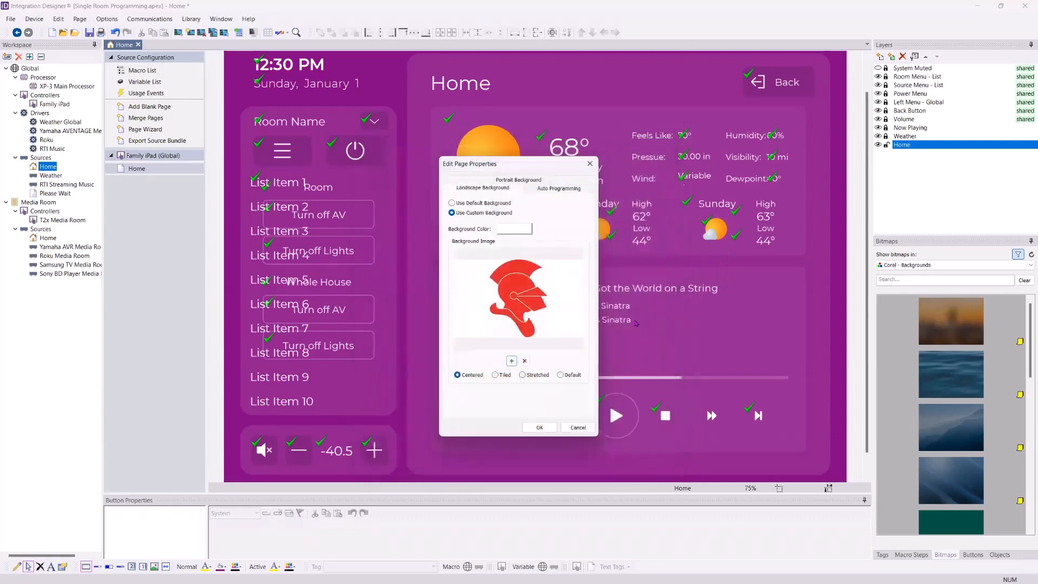
{"action": "left_click", "coordinate": [539, 427]}
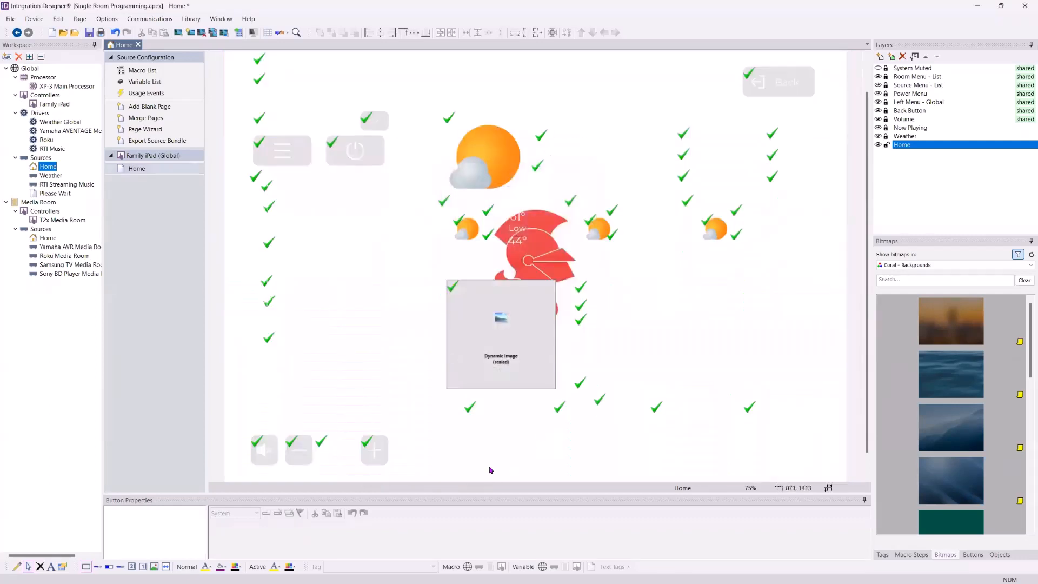
Replace the Home page's background image with 480_800red_white_gradient_by_halaxega.png, set to Stretched
{"action": "right_click", "coordinate": [154, 174]}
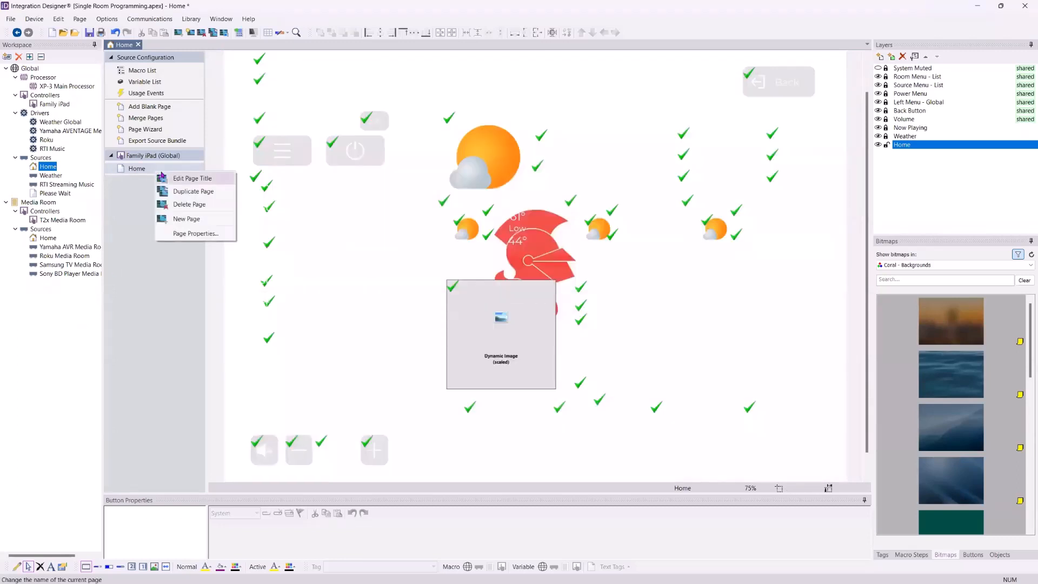
{"action": "left_click", "coordinate": [189, 234]}
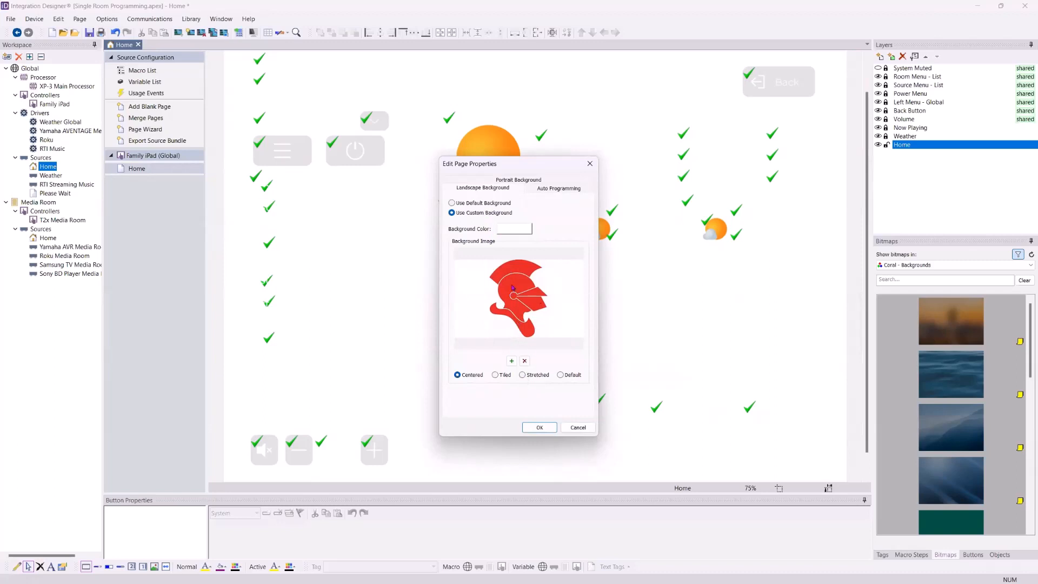
{"action": "left_click", "coordinate": [512, 362]}
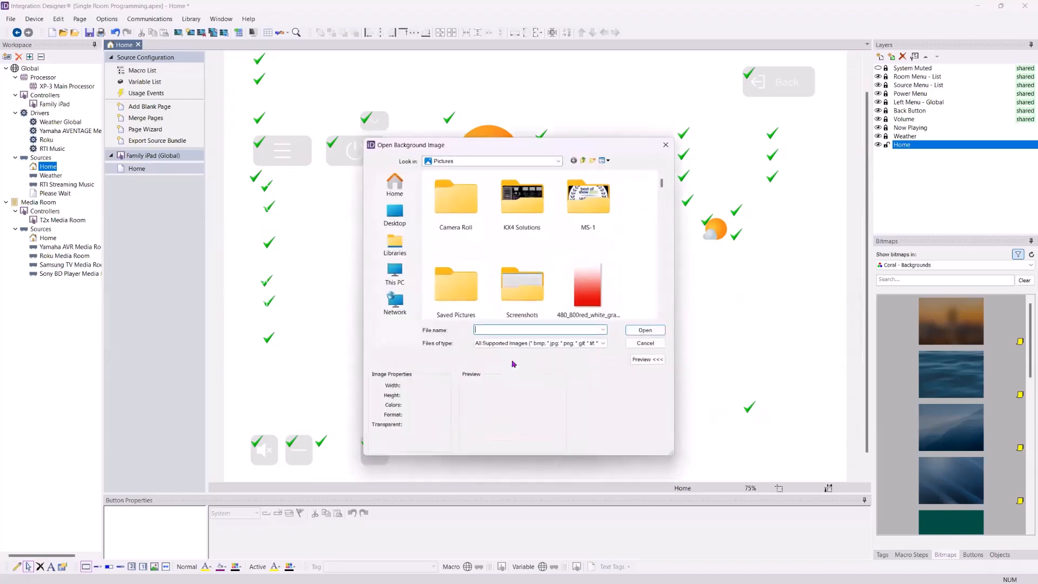
{"action": "scroll", "coordinate": [607, 265], "scroll_direction": "down", "scroll_amount": 3}
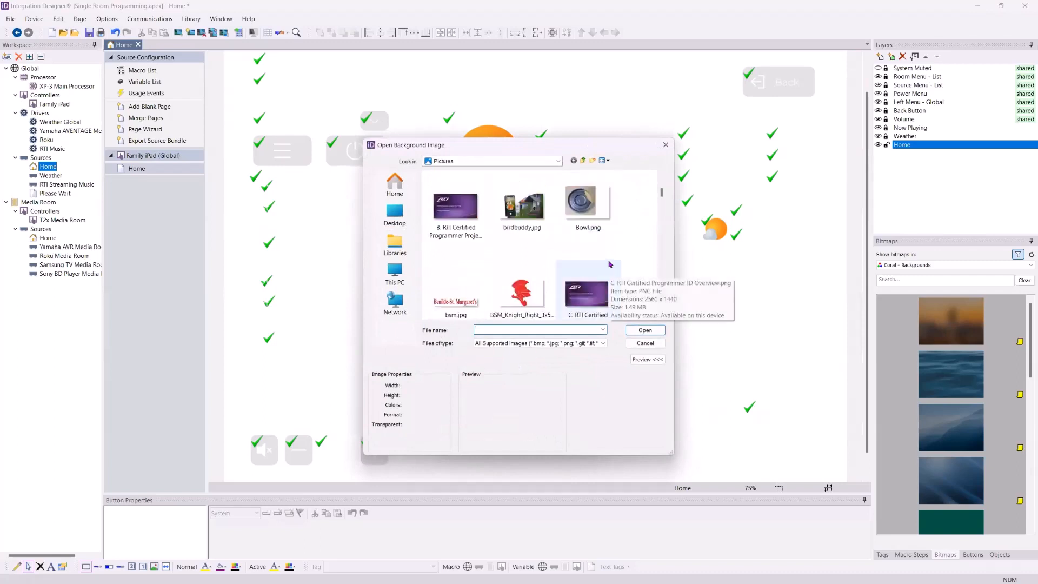
{"action": "scroll", "coordinate": [610, 260], "scroll_direction": "up", "scroll_amount": 2}
{"action": "left_click", "coordinate": [589, 213]}
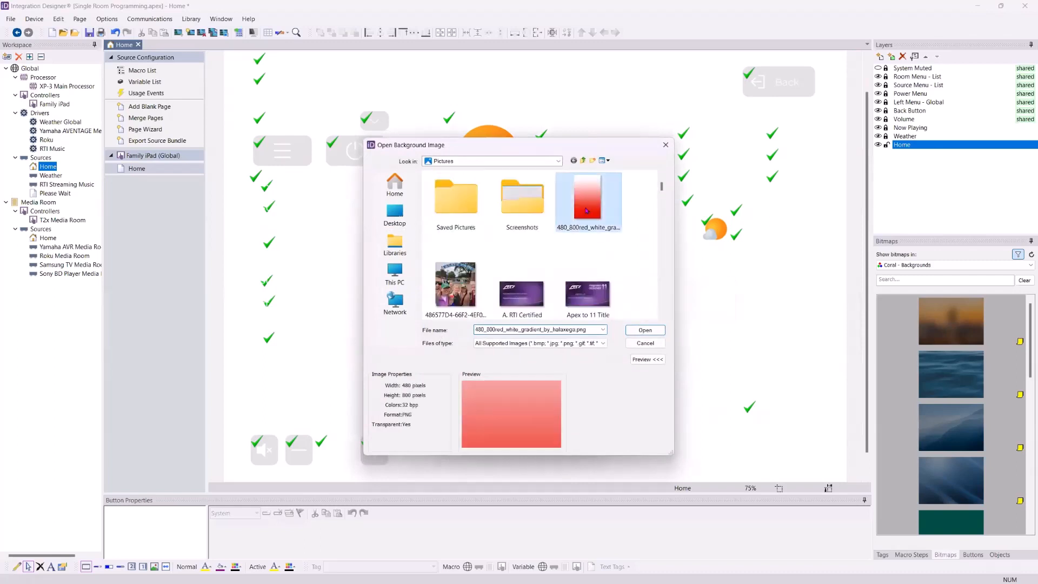
{"action": "left_click", "coordinate": [645, 330]}
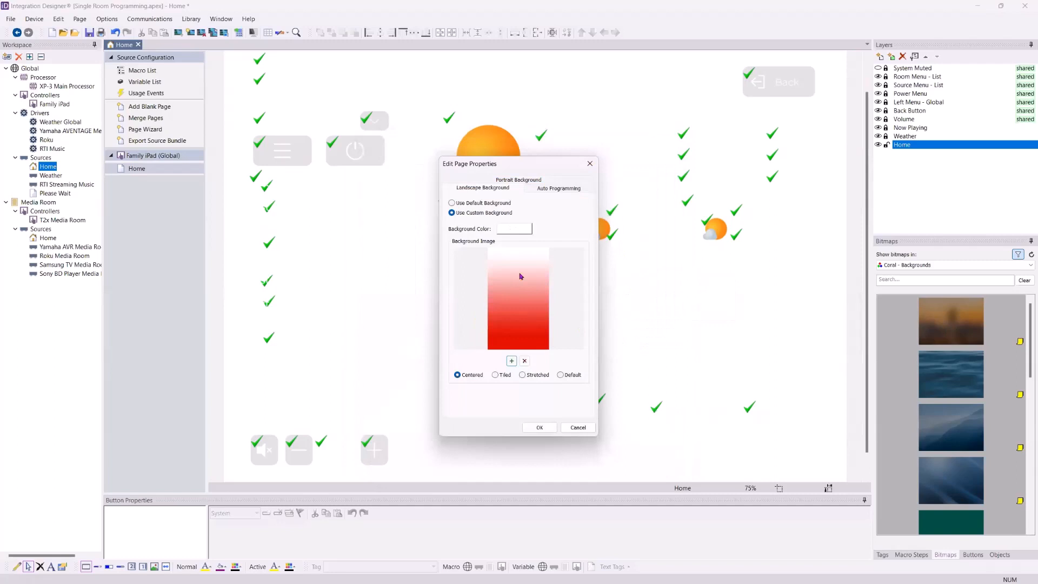
{"action": "left_click", "coordinate": [522, 376]}
{"action": "left_click", "coordinate": [538, 426]}
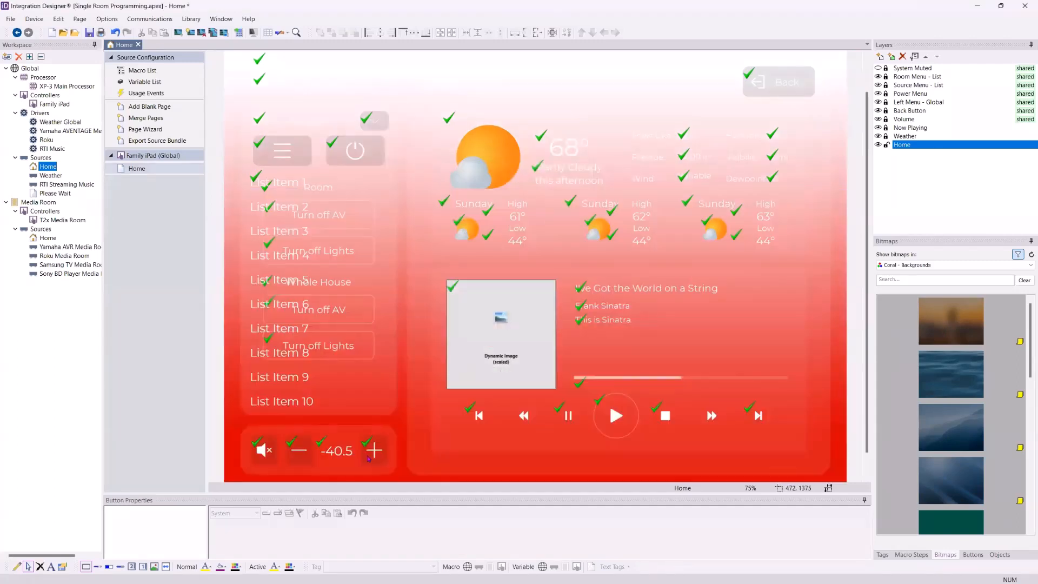
Reapply the blue water Coral background to the Home page
{"action": "left_click_drag", "start_coordinate": [951, 374], "coordinate": [839, 366]}
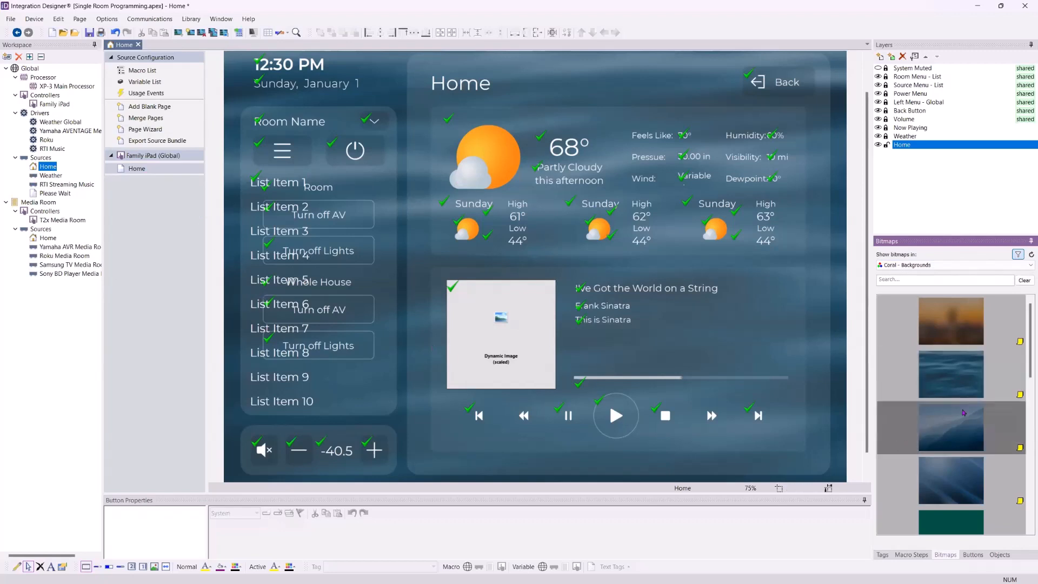
Open the T2x Media Room controller's Home - List page and apply the orange Coral background to it
{"action": "left_click", "coordinate": [70, 221]}
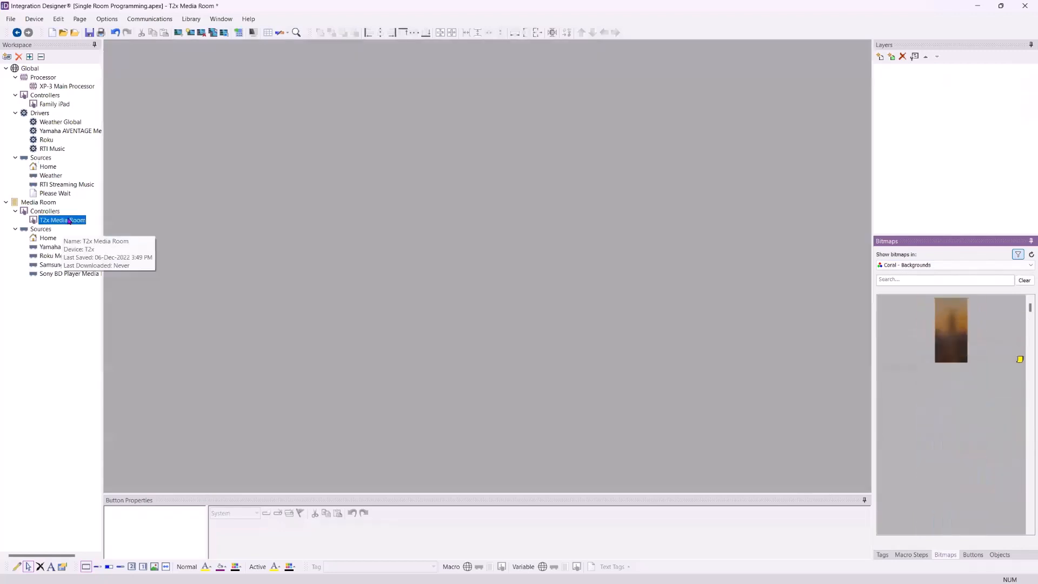
{"action": "double_click", "coordinate": [70, 221]}
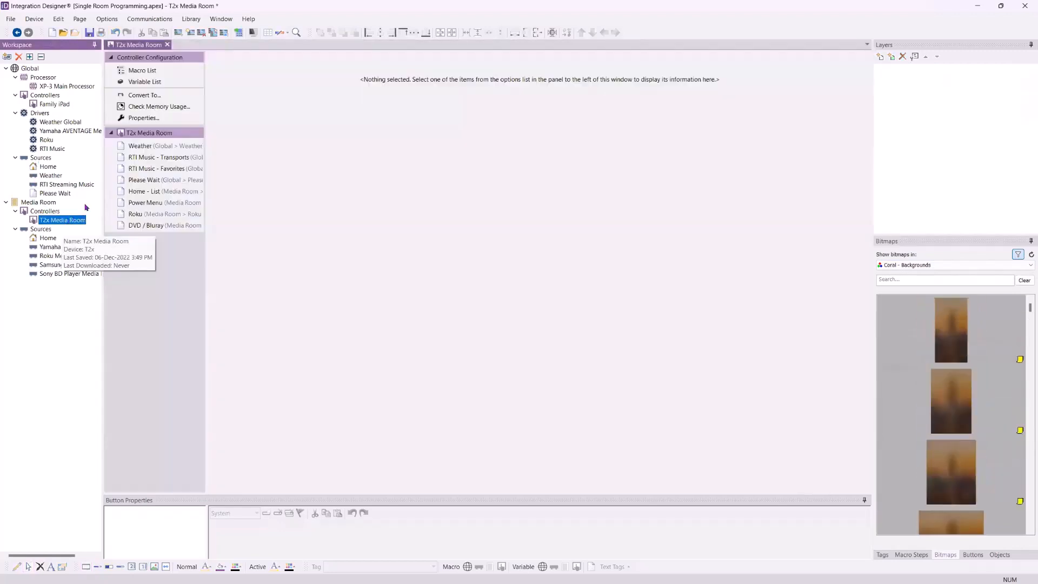
{"action": "left_click", "coordinate": [162, 190]}
{"action": "left_click_drag", "start_coordinate": [977, 342], "coordinate": [490, 281]}
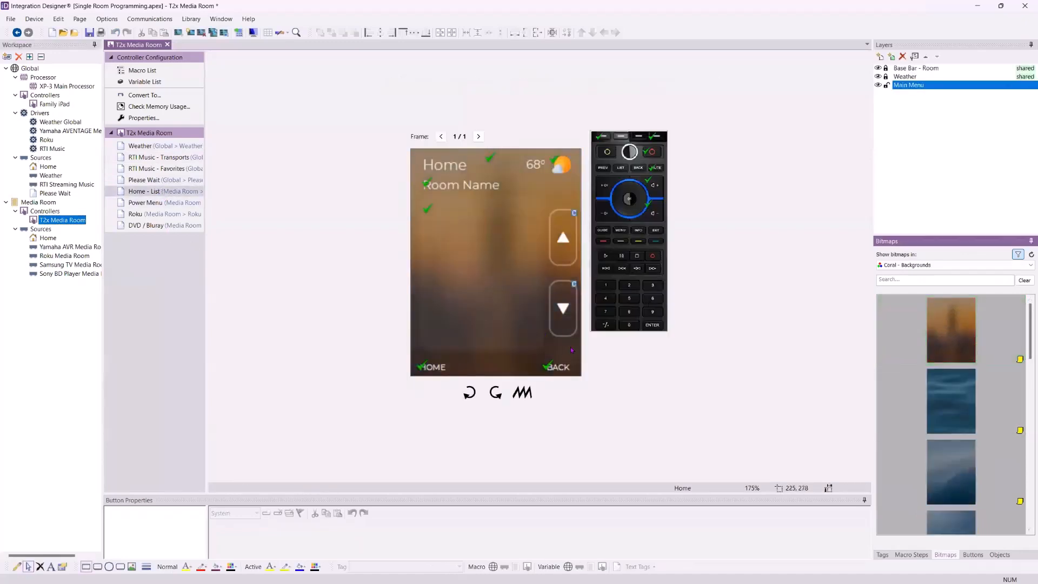
Look through the T2x Media Room's Power Menu, RTI Music and Home - List pages
{"action": "left_click", "coordinate": [141, 204]}
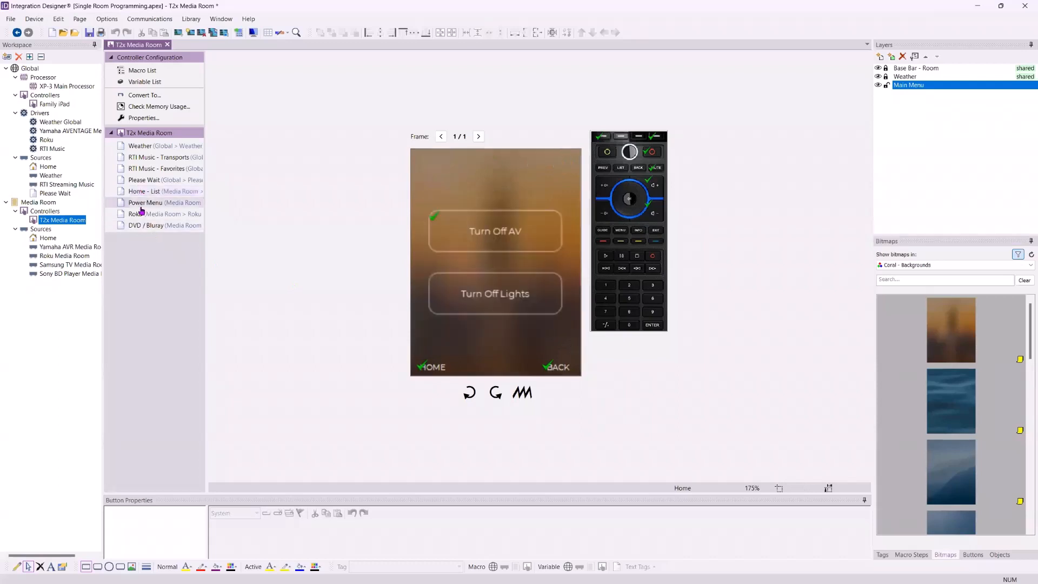
{"action": "left_click", "coordinate": [148, 168]}
{"action": "left_click", "coordinate": [144, 157]}
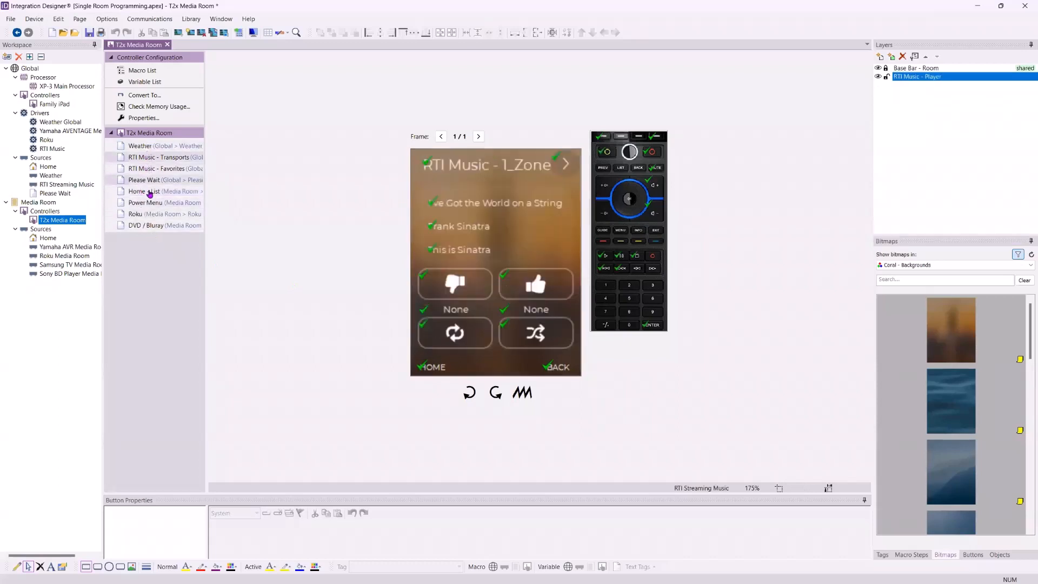
{"action": "left_click", "coordinate": [147, 192]}
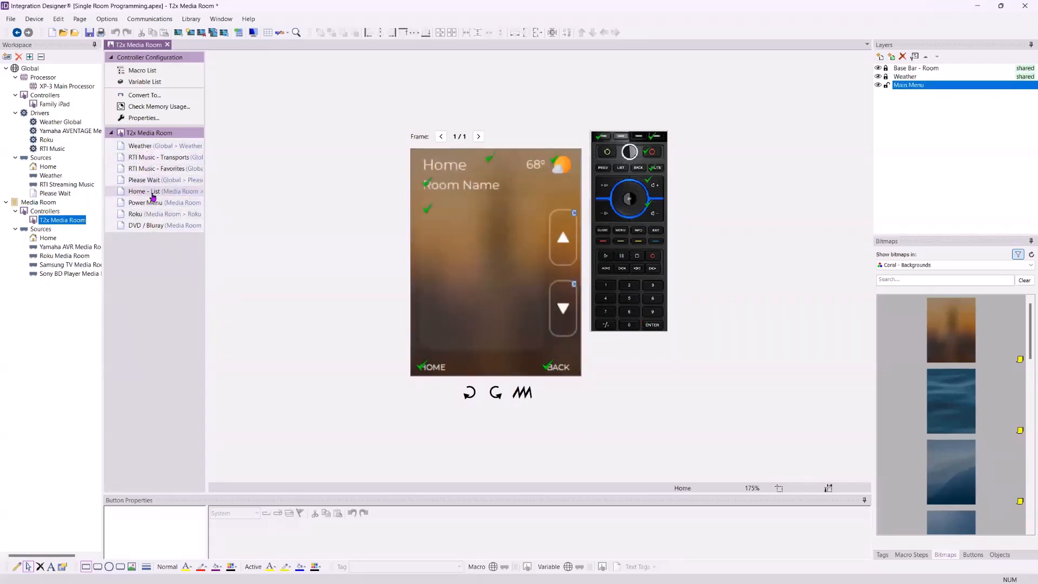
Apply the blue Coral background to the T2x Media Room's Home - List page
{"action": "left_click", "coordinate": [153, 204]}
{"action": "left_click", "coordinate": [155, 192]}
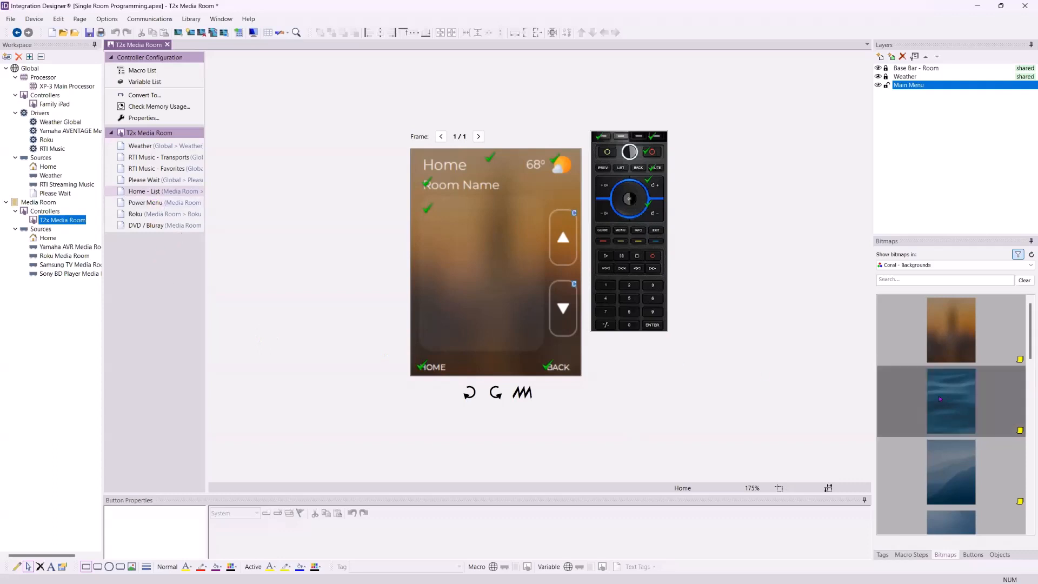
{"action": "scroll", "coordinate": [954, 433], "scroll_direction": "down", "scroll_amount": 1}
{"action": "left_click_drag", "start_coordinate": [952, 403], "coordinate": [520, 265]}
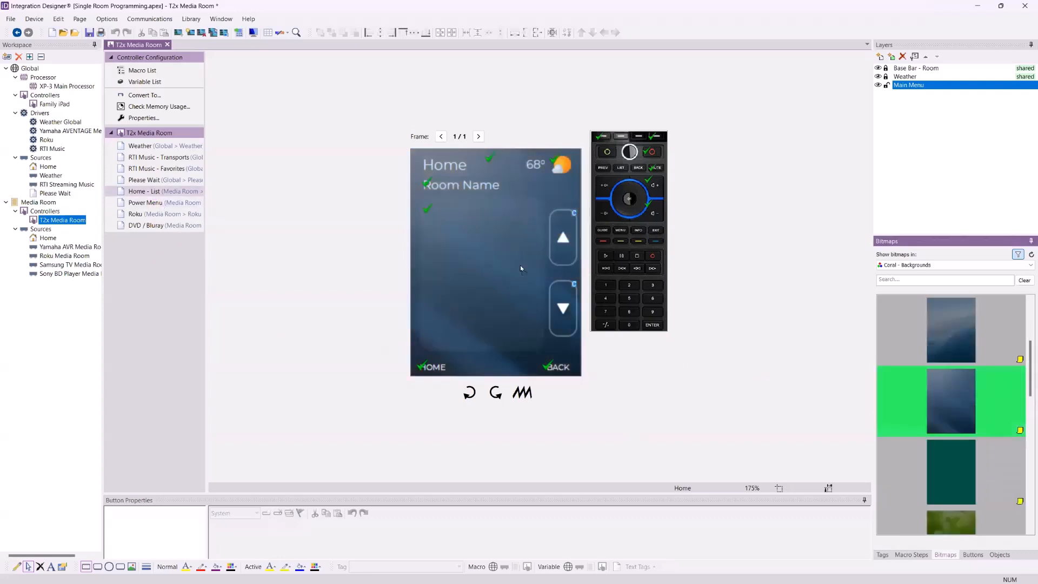
Switch the Home - List page to a custom background and apply the green Coral background image to it
{"action": "right_click", "coordinate": [145, 192]}
{"action": "left_click", "coordinate": [181, 252]}
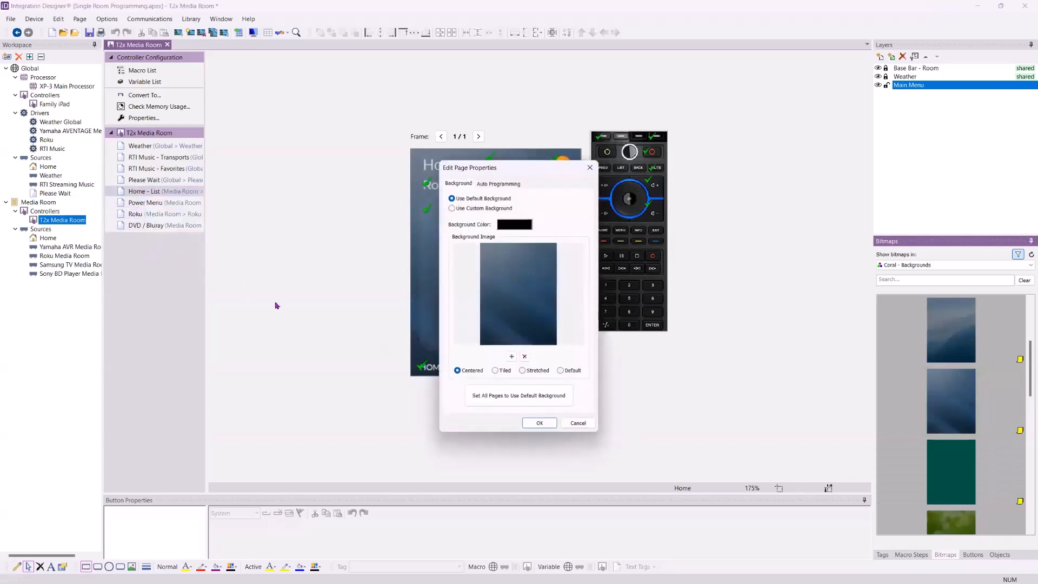
{"action": "left_click", "coordinate": [478, 209]}
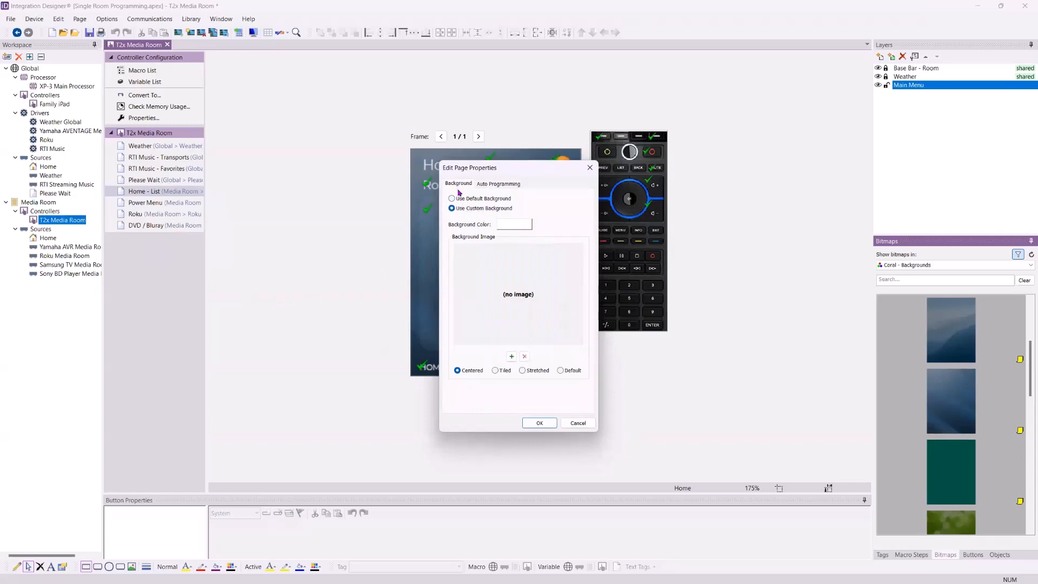
{"action": "left_click", "coordinate": [548, 425]}
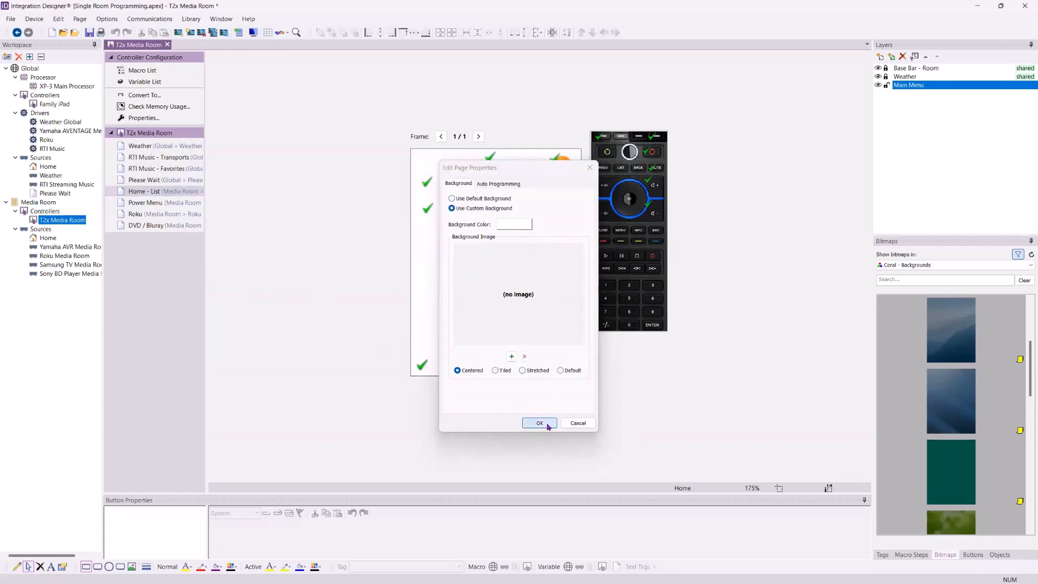
{"action": "scroll", "coordinate": [990, 522], "scroll_direction": "down", "scroll_amount": 2}
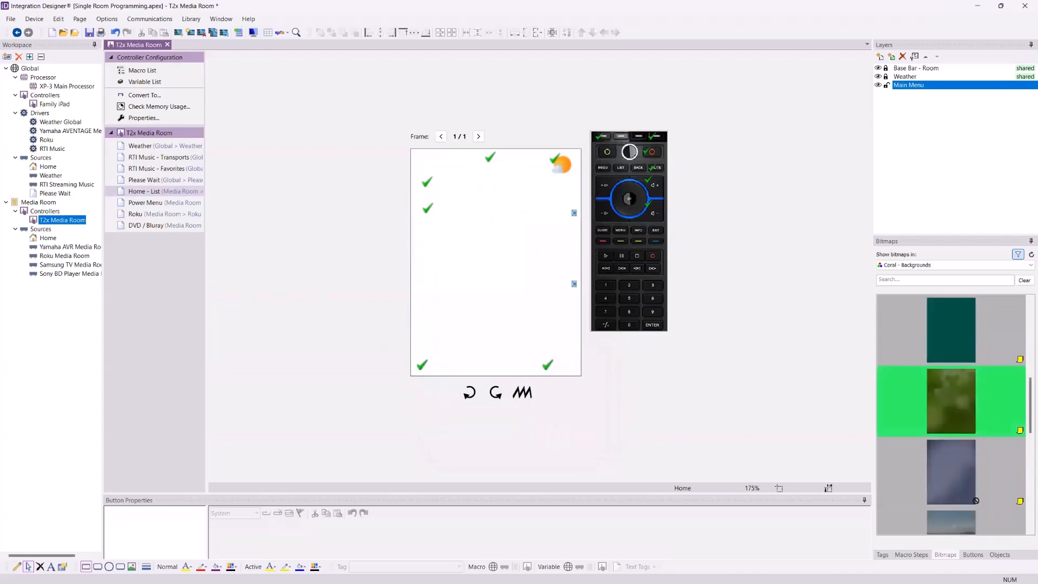
{"action": "left_click_drag", "start_coordinate": [952, 401], "coordinate": [542, 215]}
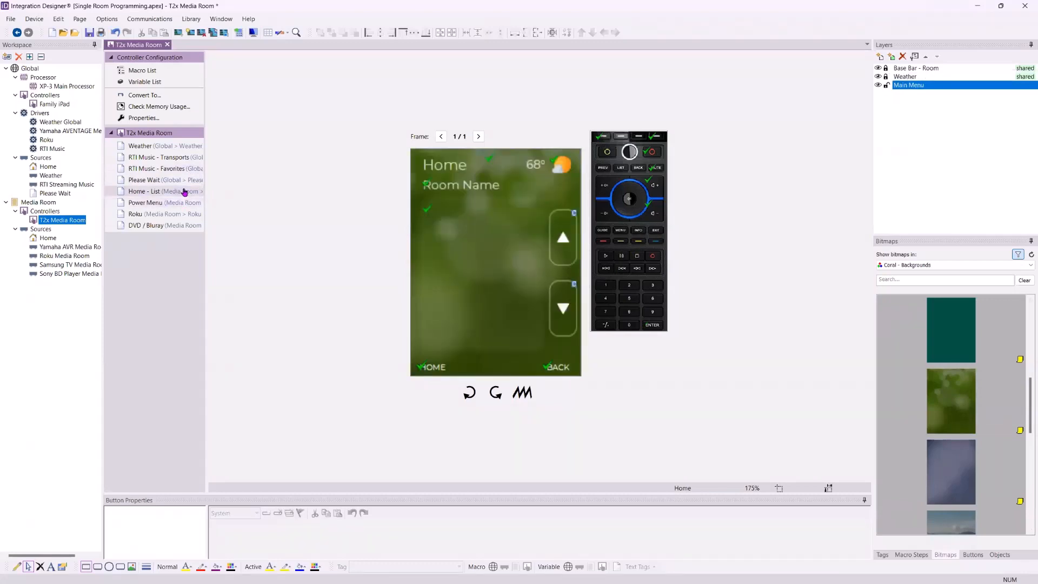
Review the default and custom background options in the Home - List page's properties
{"action": "right_click", "coordinate": [137, 193]}
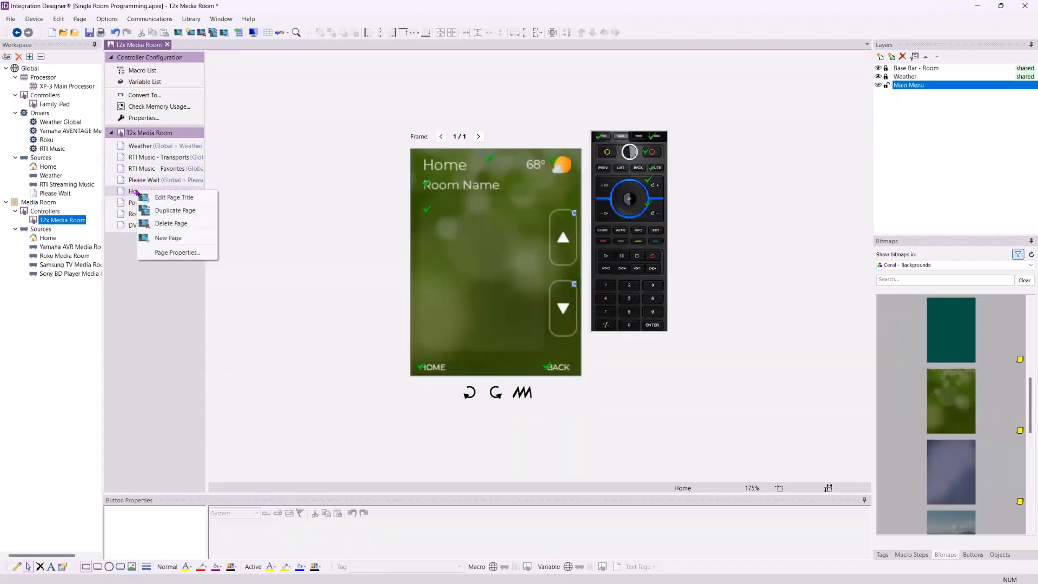
{"action": "left_click", "coordinate": [173, 255]}
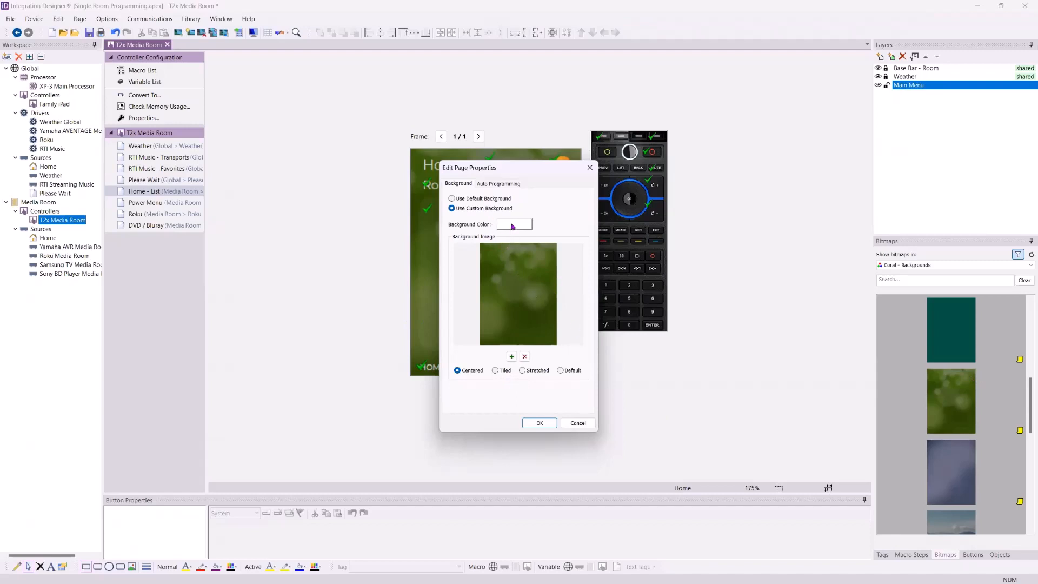
{"action": "left_click", "coordinate": [471, 202]}
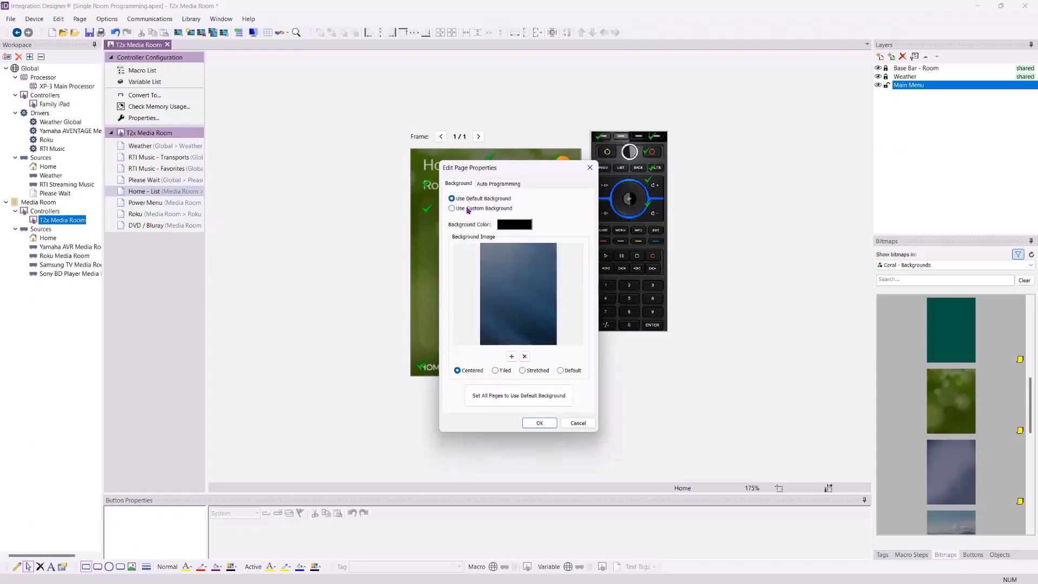
{"action": "left_click", "coordinate": [467, 209]}
{"action": "left_click", "coordinate": [470, 199]}
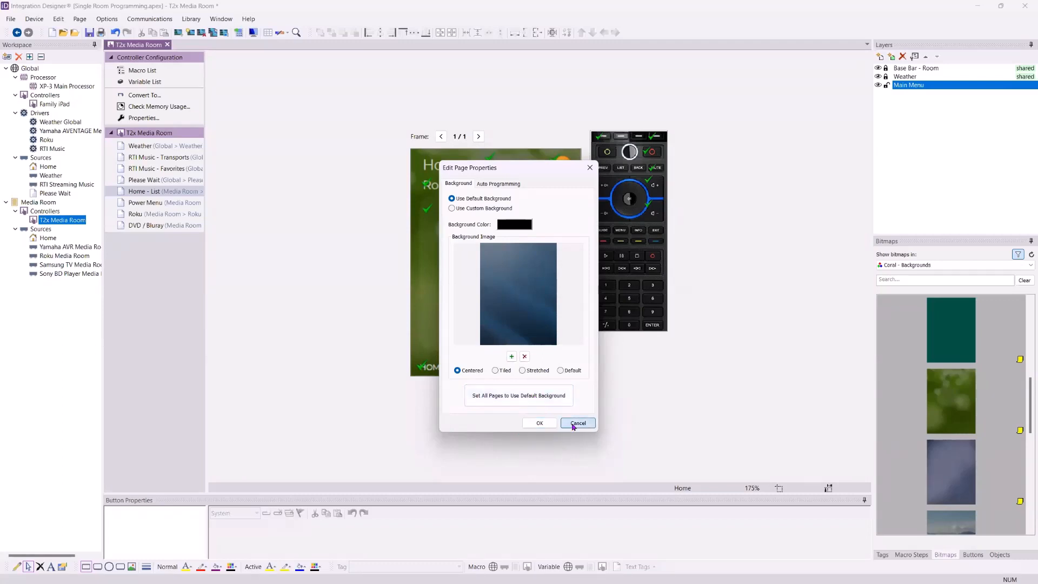
{"action": "left_click", "coordinate": [540, 423]}
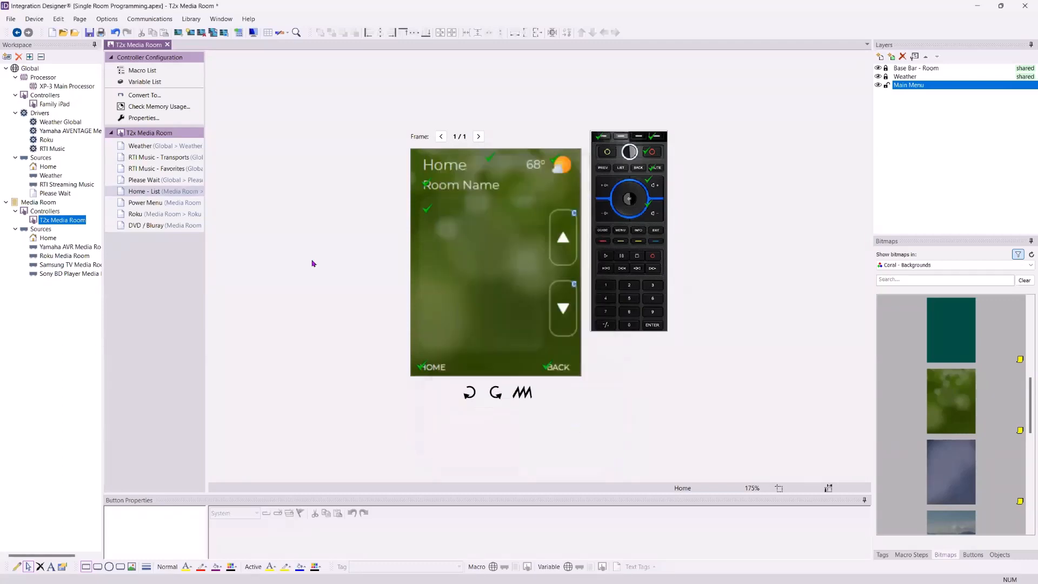
Browse the T2x Media Room pages and the Client Images bitmap library
{"action": "left_click", "coordinate": [160, 204]}
{"action": "left_click", "coordinate": [160, 168]}
{"action": "left_click", "coordinate": [162, 193]}
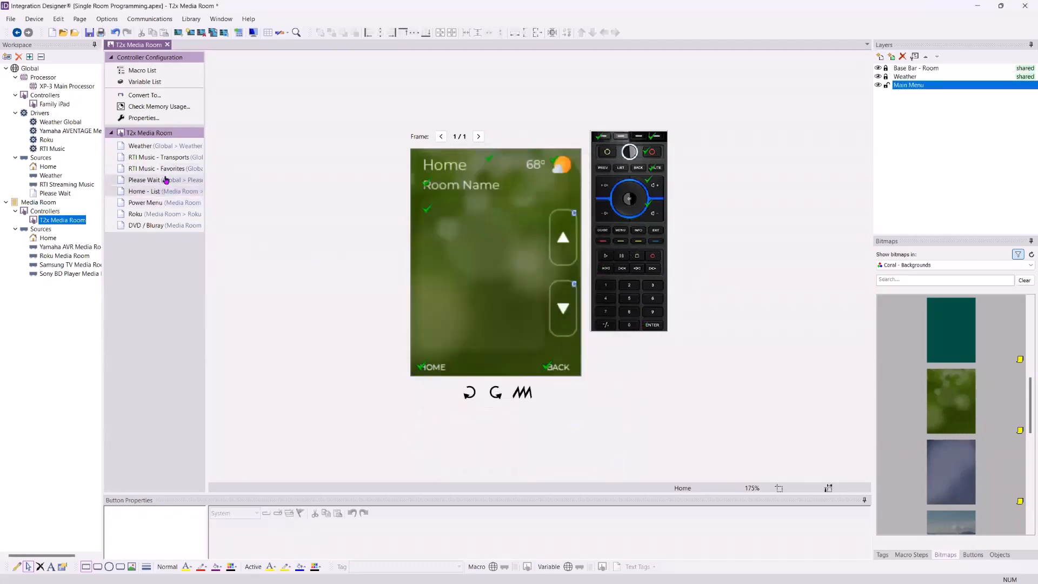
{"action": "left_click", "coordinate": [162, 180]}
{"action": "left_click", "coordinate": [165, 192]}
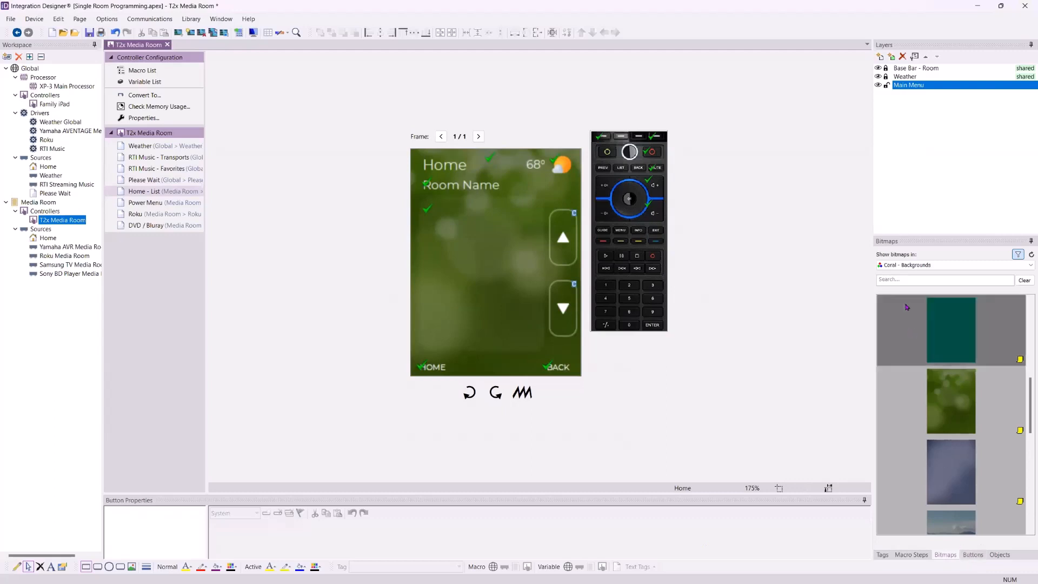
{"action": "left_click", "coordinate": [952, 264]}
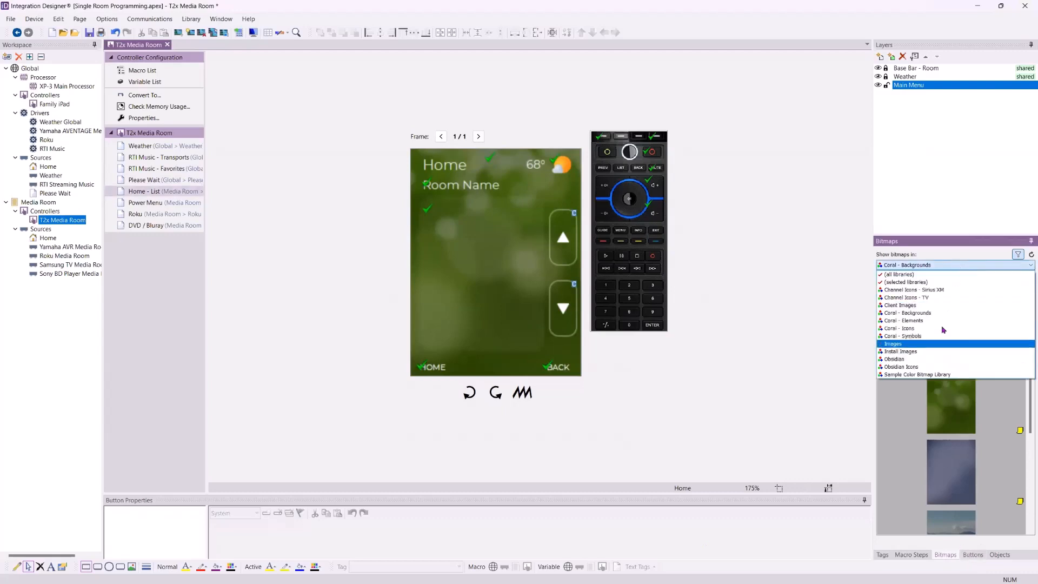
{"action": "left_click", "coordinate": [944, 307]}
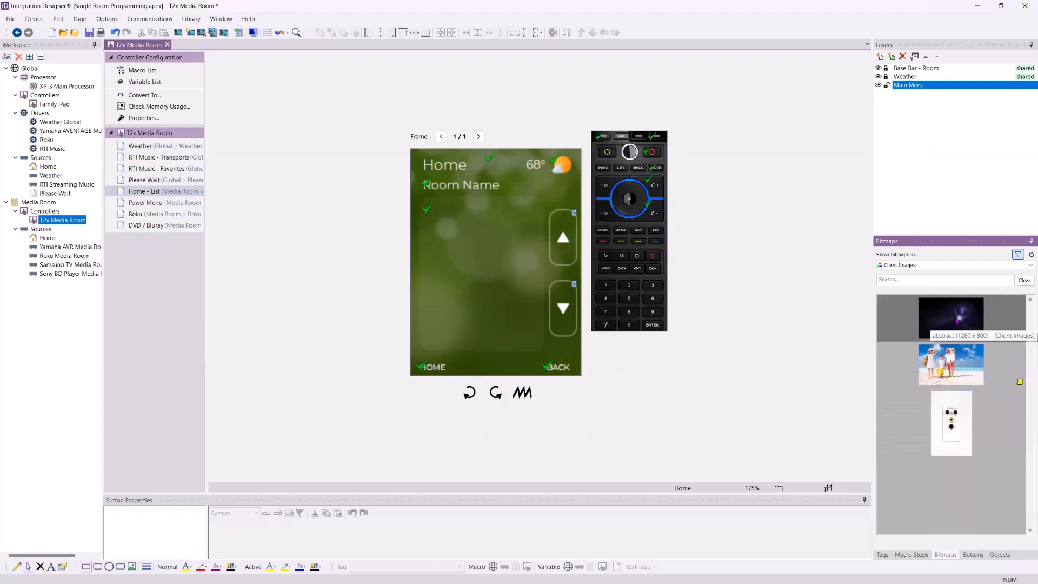
{"action": "left_click", "coordinate": [956, 321]}
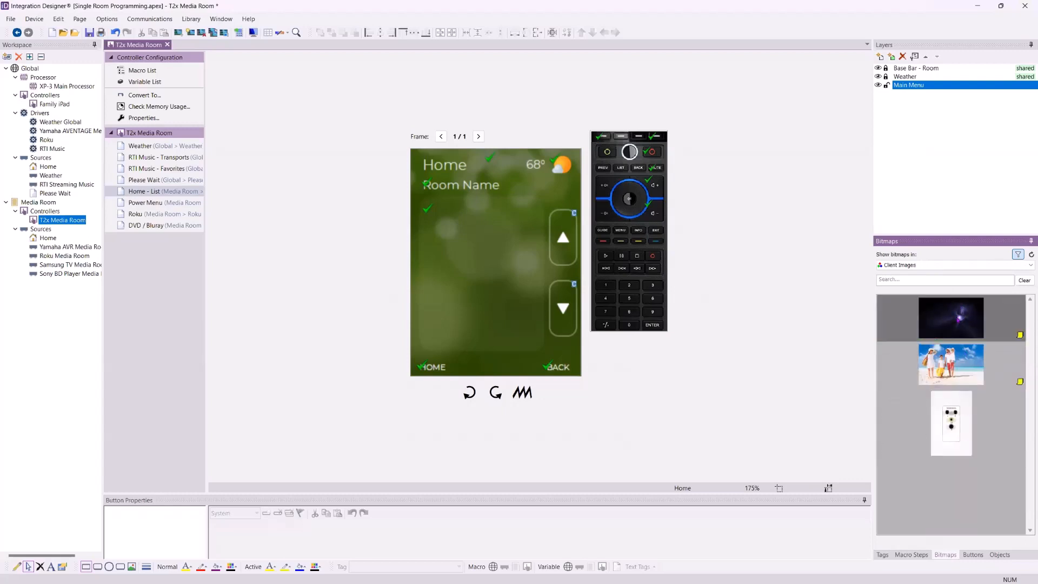
{"action": "left_click", "coordinate": [954, 365]}
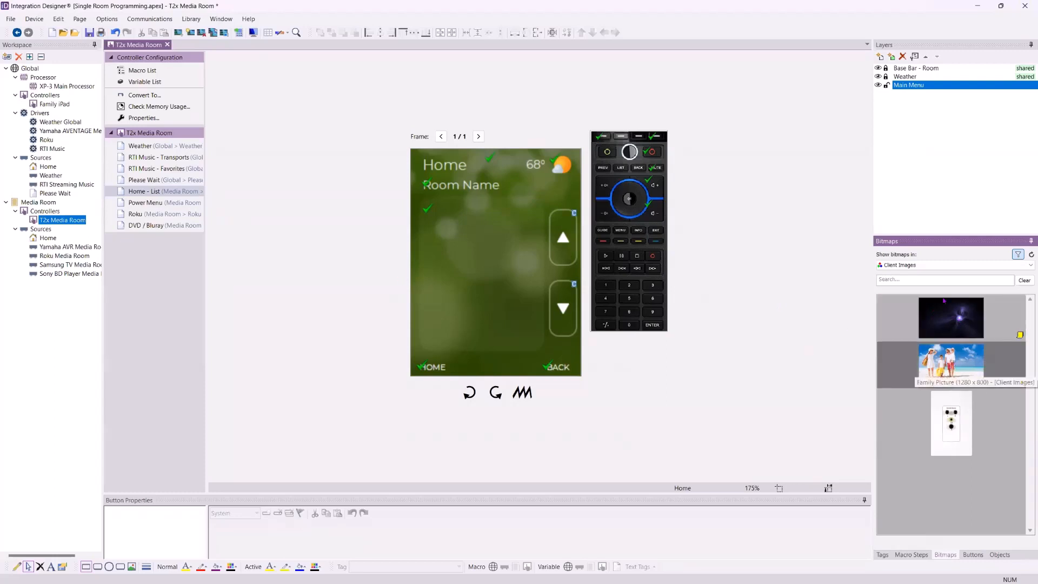
{"action": "left_click", "coordinate": [938, 267]}
{"action": "left_click", "coordinate": [935, 274]}
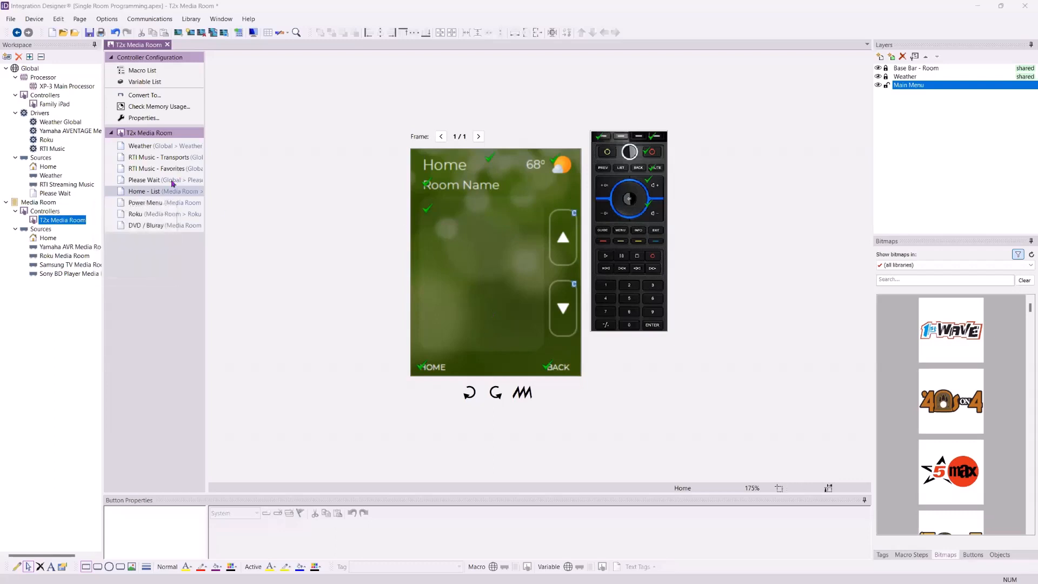
Open and review the Weather layer's properties, including its source and room
{"action": "left_click", "coordinate": [940, 77]}
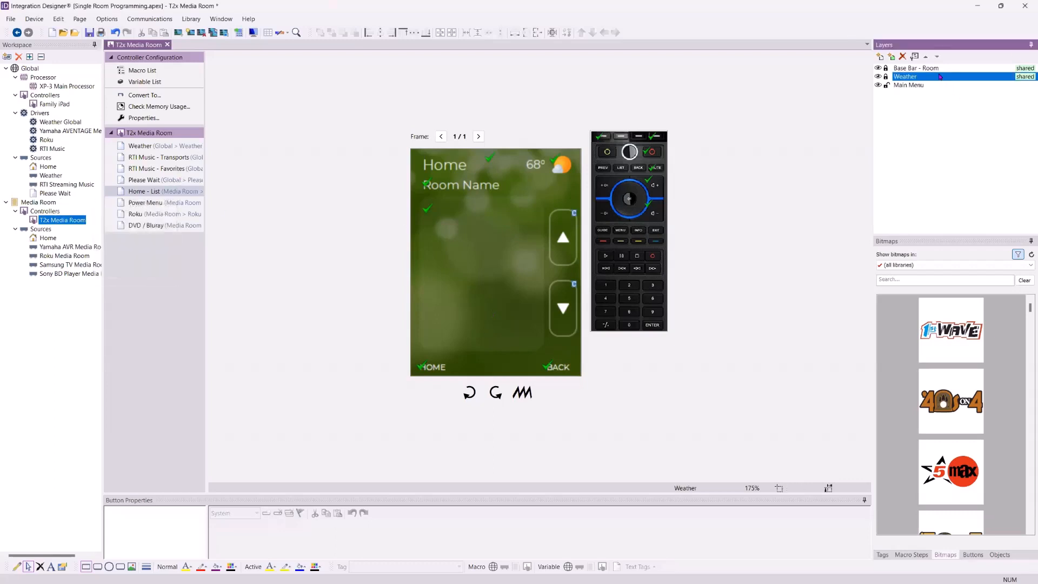
{"action": "right_click", "coordinate": [940, 77]}
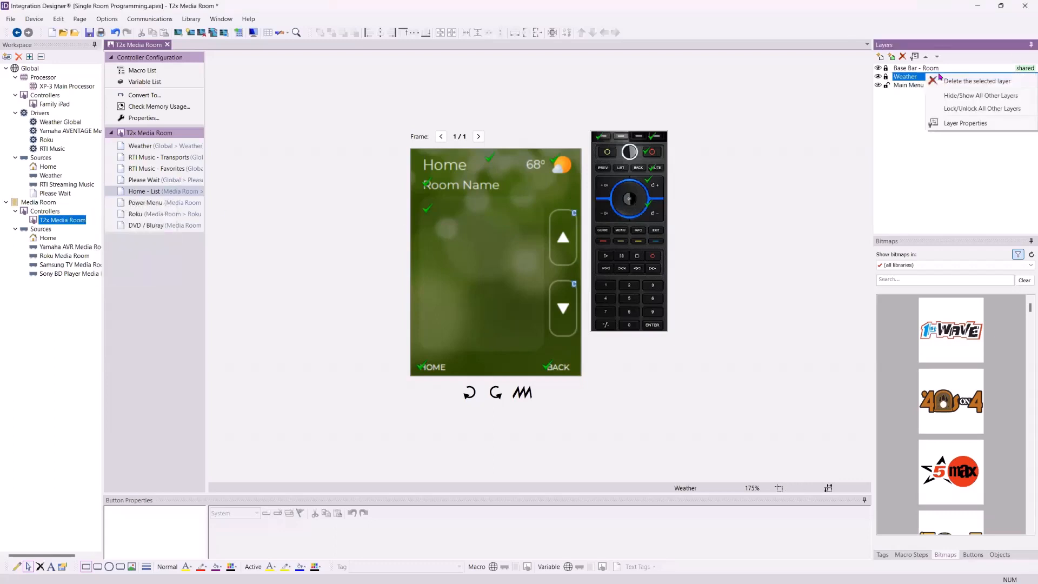
{"action": "left_click", "coordinate": [971, 124]}
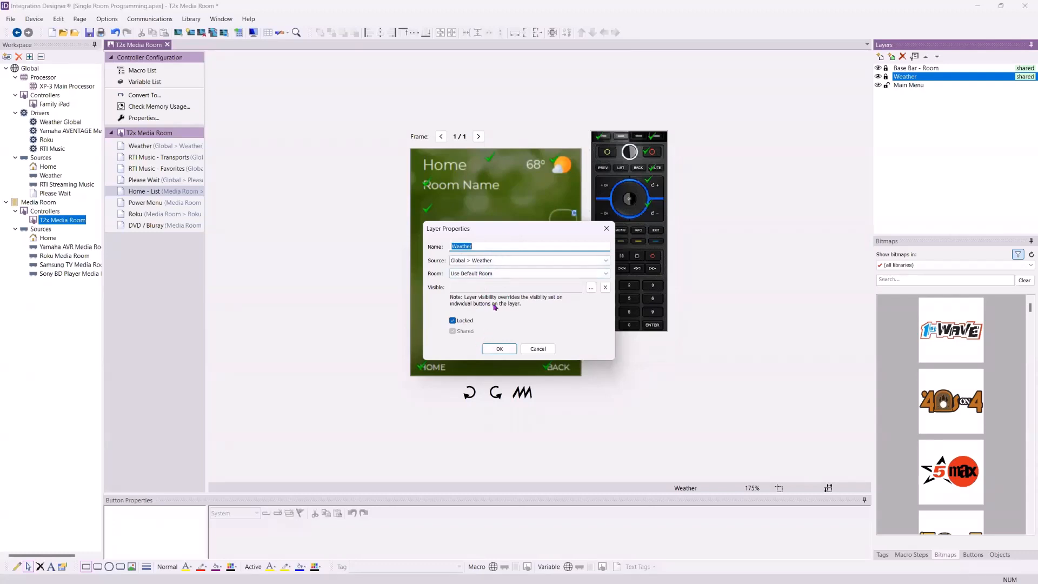
{"action": "left_click", "coordinate": [500, 273]}
{"action": "left_click", "coordinate": [499, 273]}
{"action": "left_click", "coordinate": [498, 348]}
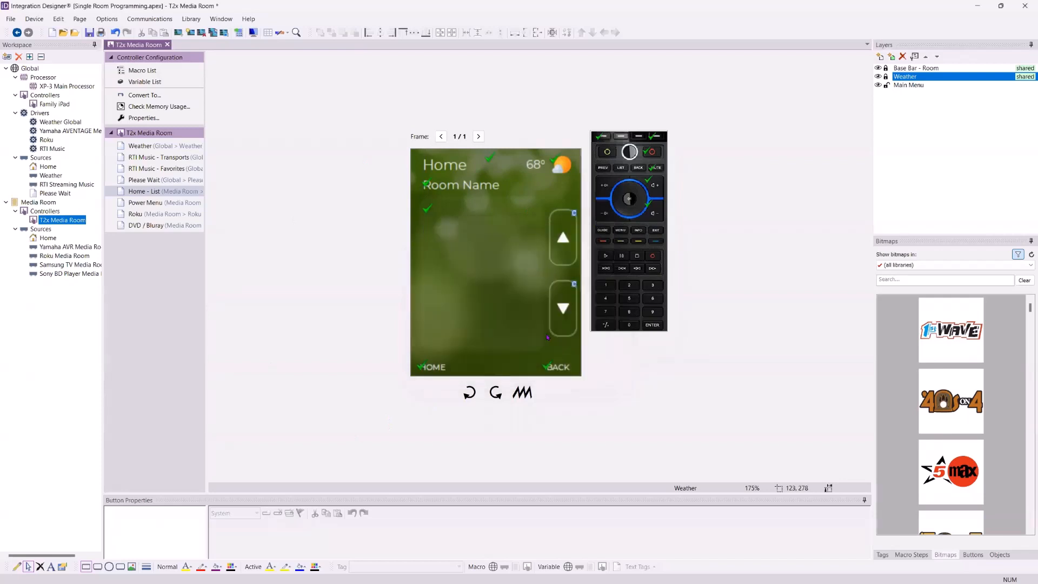
Unlock the Weather layer, then lock it again through its layer properties
{"action": "left_click", "coordinate": [887, 76]}
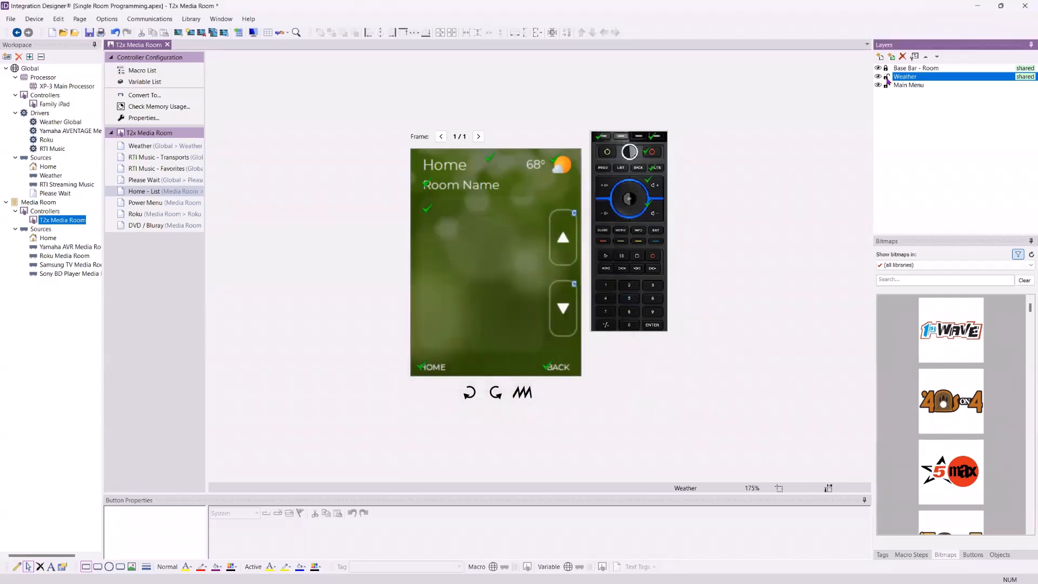
{"action": "left_click", "coordinate": [914, 56]}
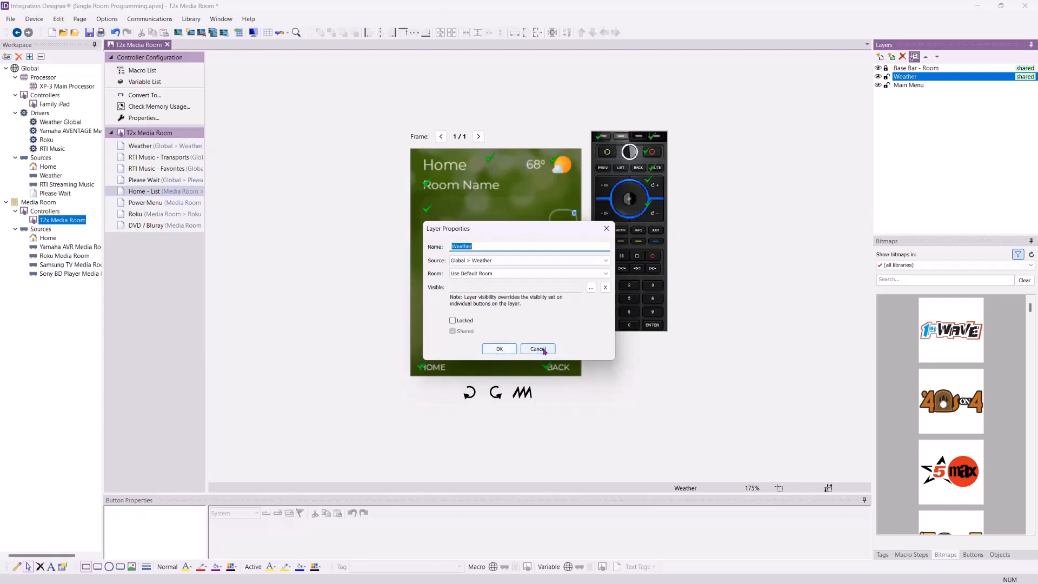
{"action": "left_click", "coordinate": [459, 323]}
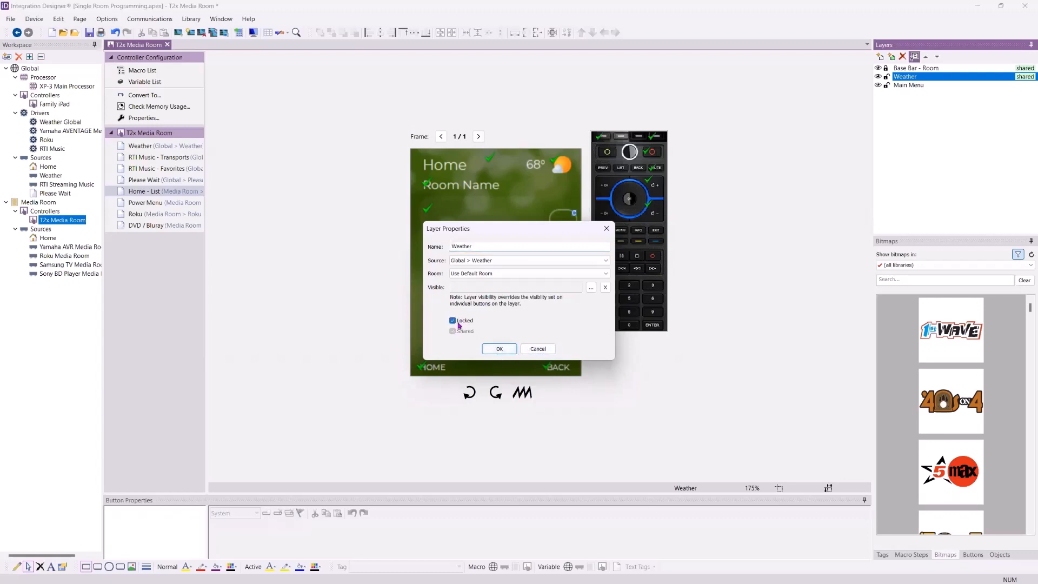
{"action": "left_click", "coordinate": [499, 349]}
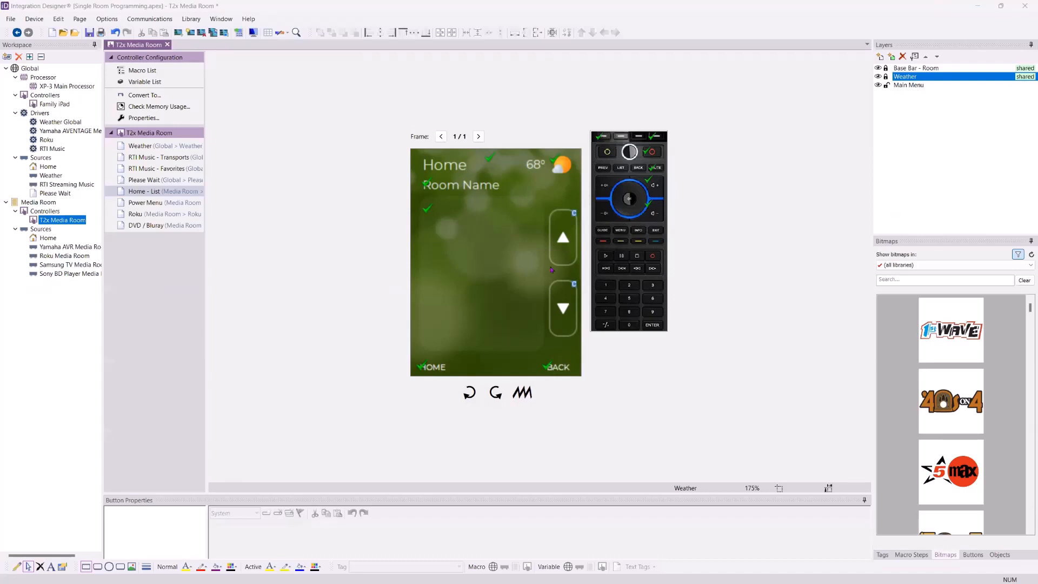
Open the Family iPad's Home page and apply the Family Picture client image as its background
{"action": "left_click", "coordinate": [56, 104]}
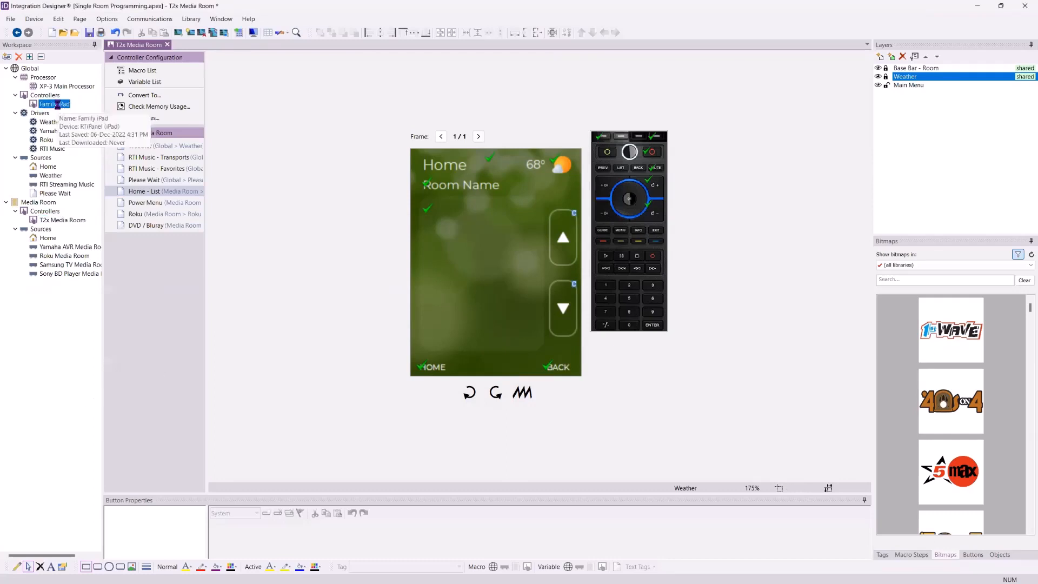
{"action": "double_click", "coordinate": [56, 104]}
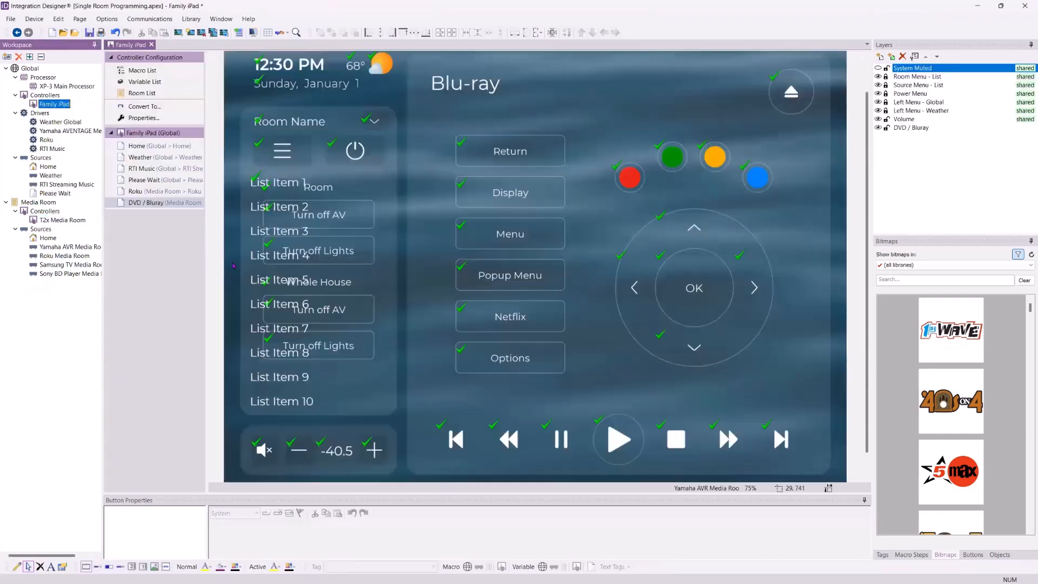
{"action": "left_click", "coordinate": [133, 146]}
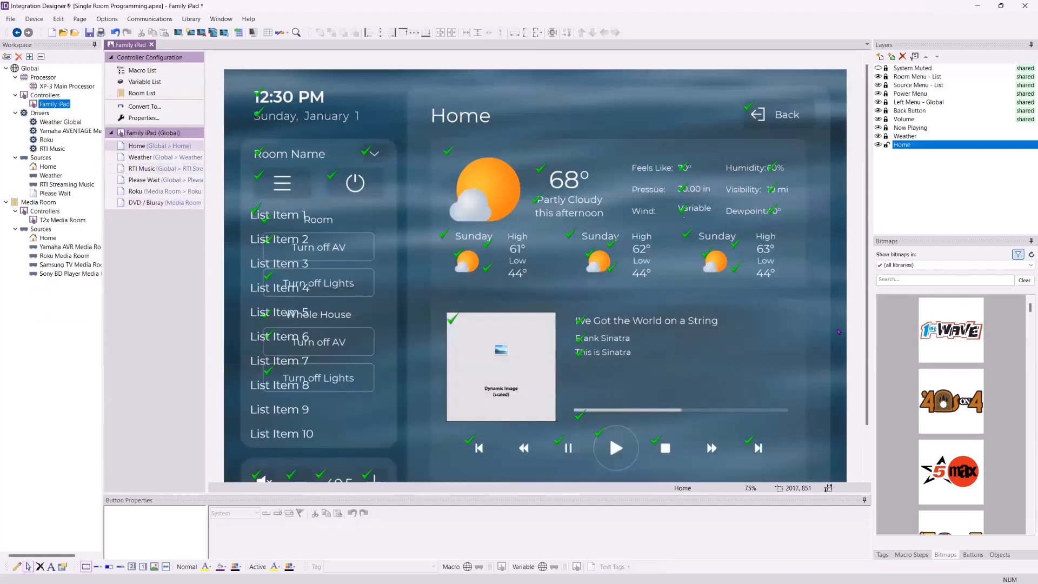
{"action": "left_click", "coordinate": [971, 265]}
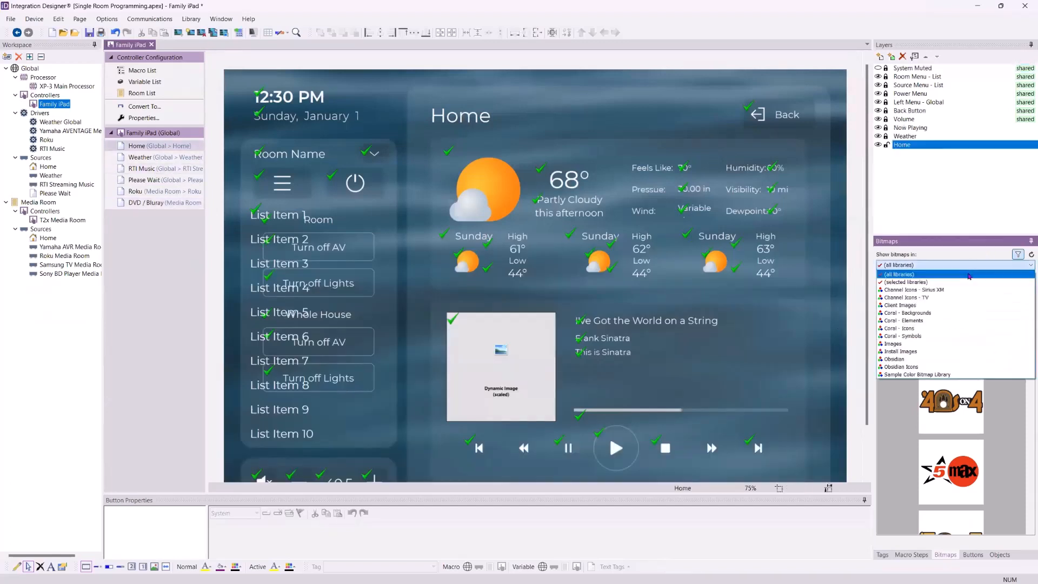
{"action": "left_click", "coordinate": [960, 305]}
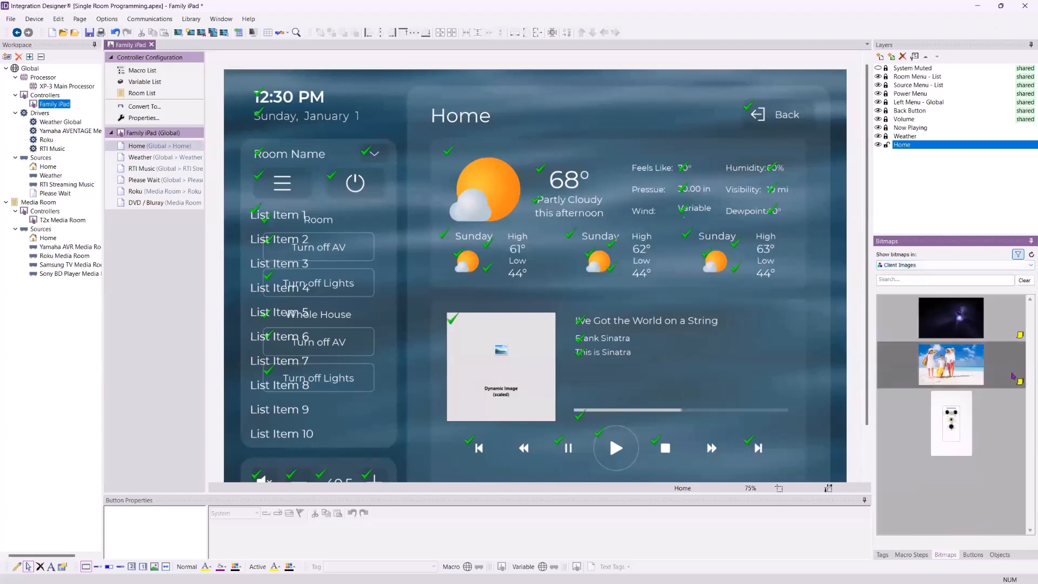
{"action": "left_click_drag", "start_coordinate": [1008, 379], "coordinate": [798, 402]}
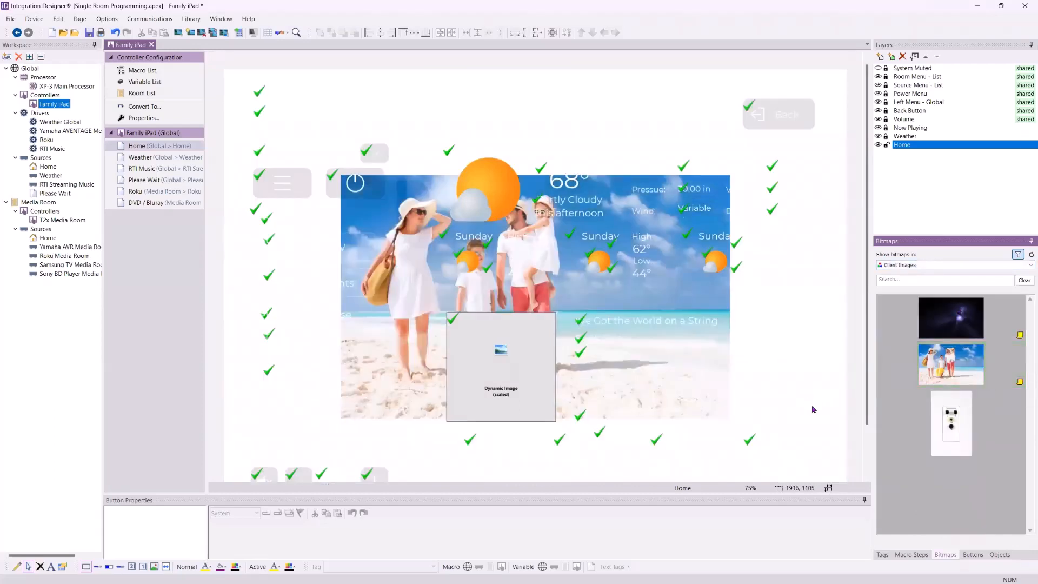
Set the Home page's custom background image to Stretched in its page properties
{"action": "right_click", "coordinate": [148, 147]}
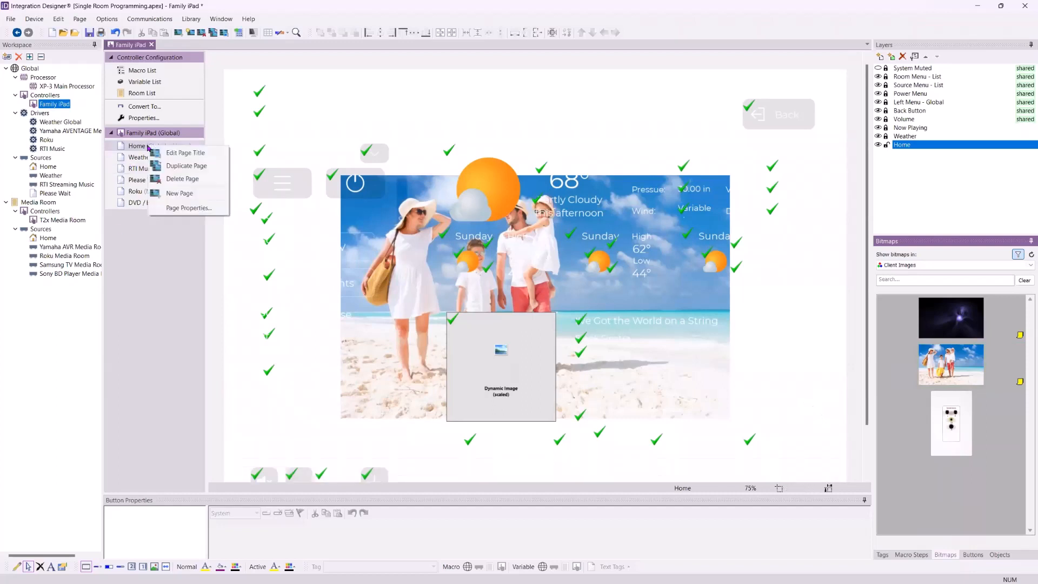
{"action": "left_click", "coordinate": [192, 214]}
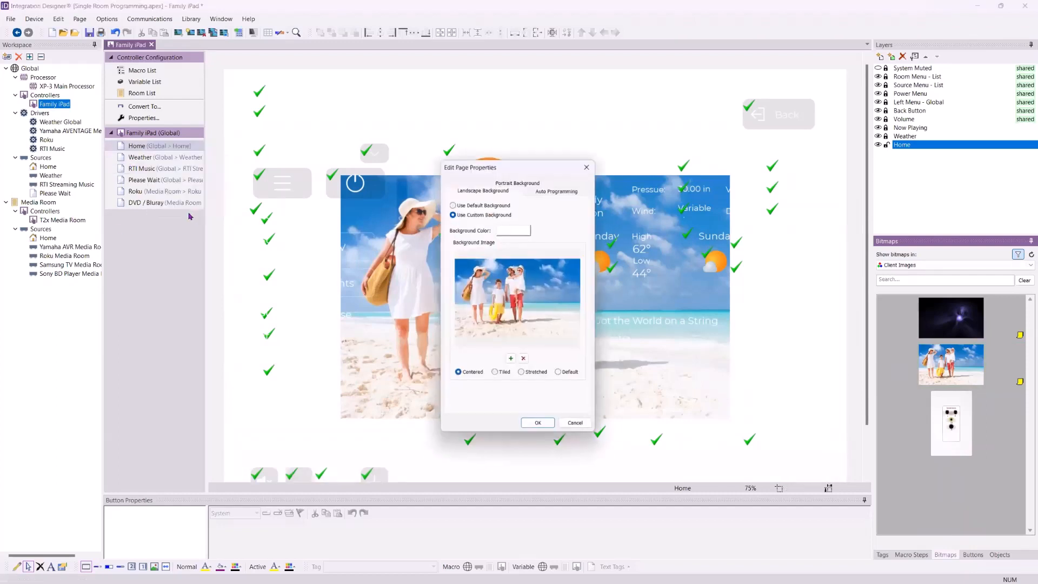
{"action": "left_click", "coordinate": [523, 374]}
{"action": "left_click", "coordinate": [544, 427]}
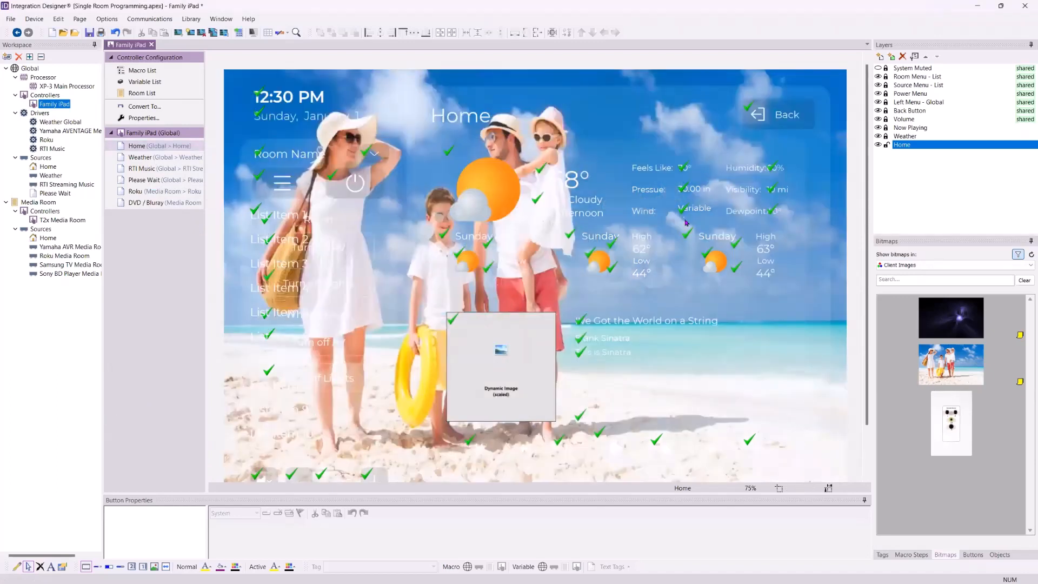
Apply the dark purple client image as the Home page background and set it to Stretched
{"action": "left_click_drag", "start_coordinate": [950, 319], "coordinate": [796, 300]}
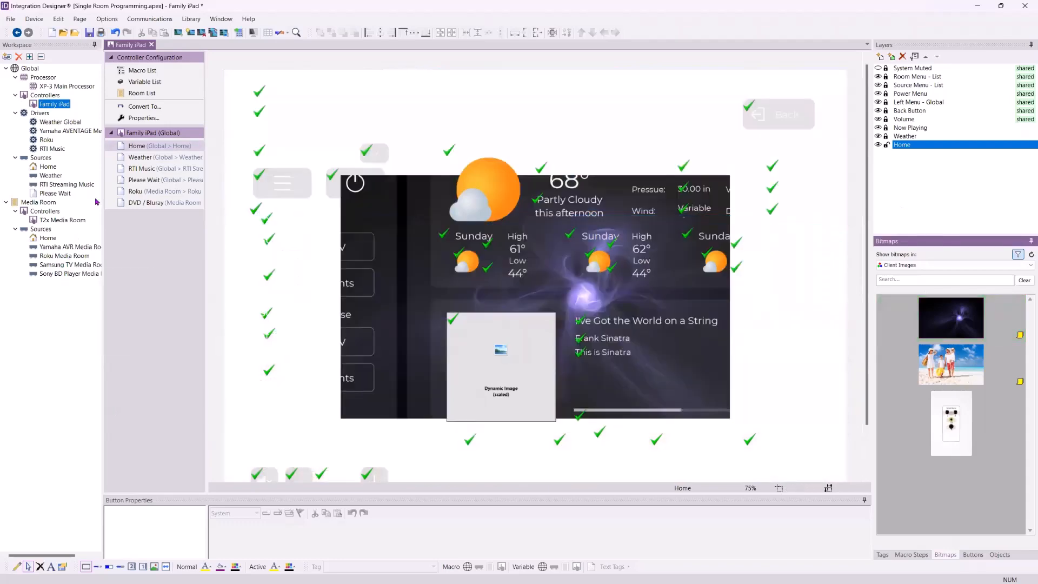
{"action": "right_click", "coordinate": [156, 147]}
{"action": "left_click", "coordinate": [196, 207]}
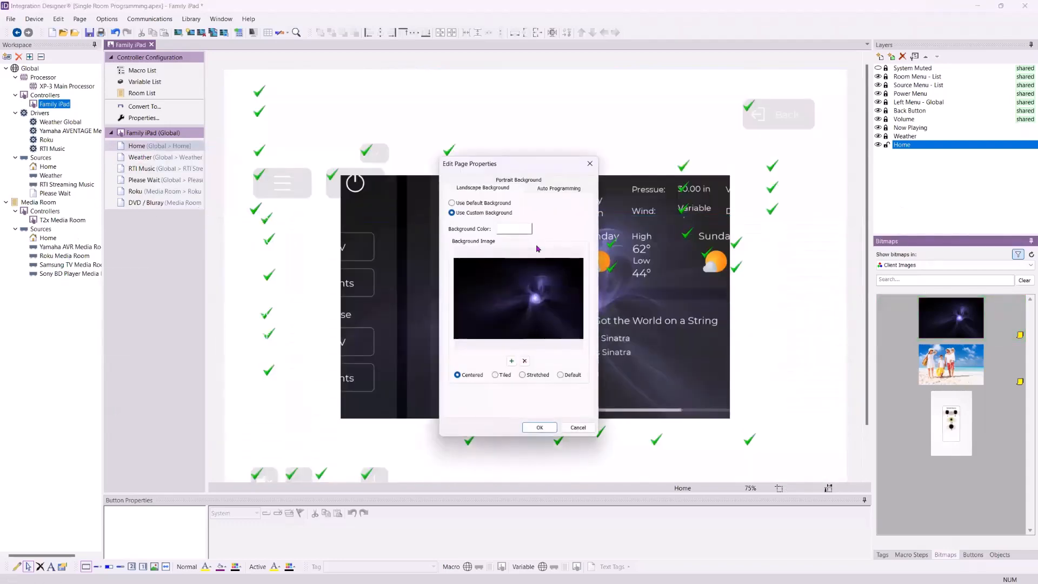
{"action": "left_click", "coordinate": [523, 376]}
{"action": "left_click", "coordinate": [539, 428]}
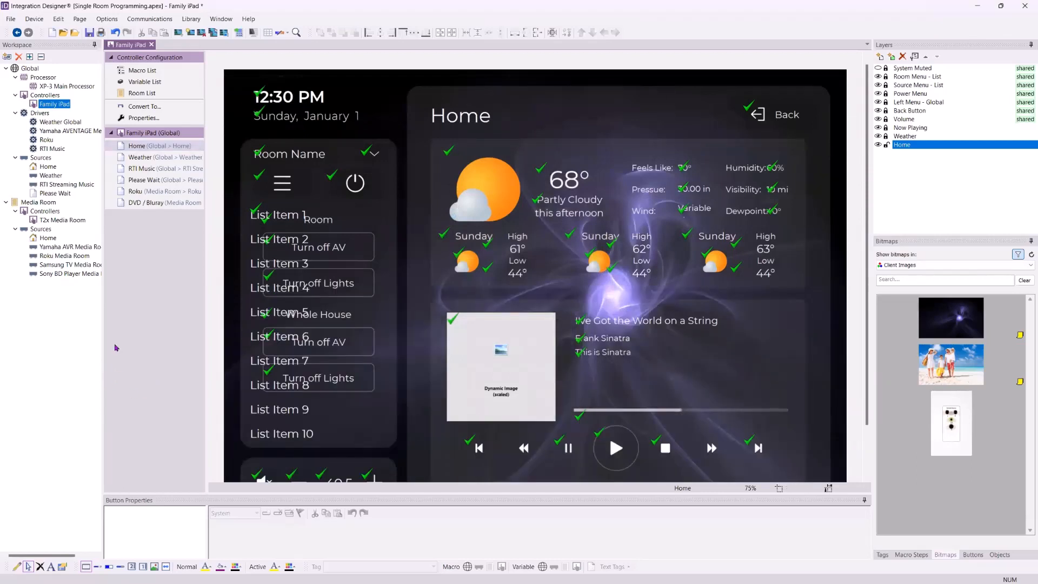
Page through the Family iPad pages and return to the Home page
{"action": "key", "text": "Page_Down"}
{"action": "key", "text": "Page_Down"}
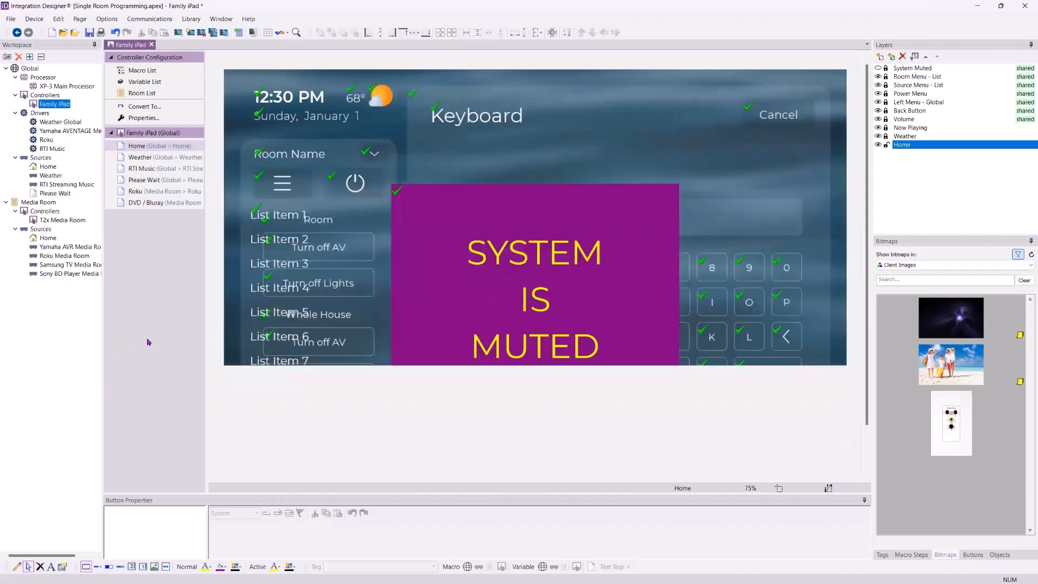
{"action": "key", "text": "Page_Up"}
{"action": "key", "text": "Page_Up"}
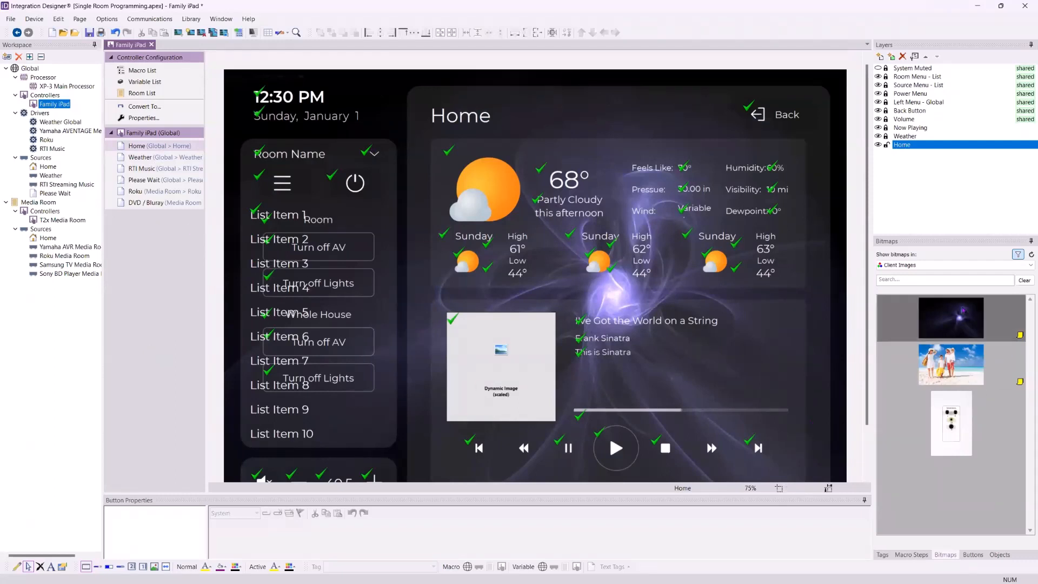
Set the bitmap browser to show images from all libraries
{"action": "left_click", "coordinate": [962, 265]}
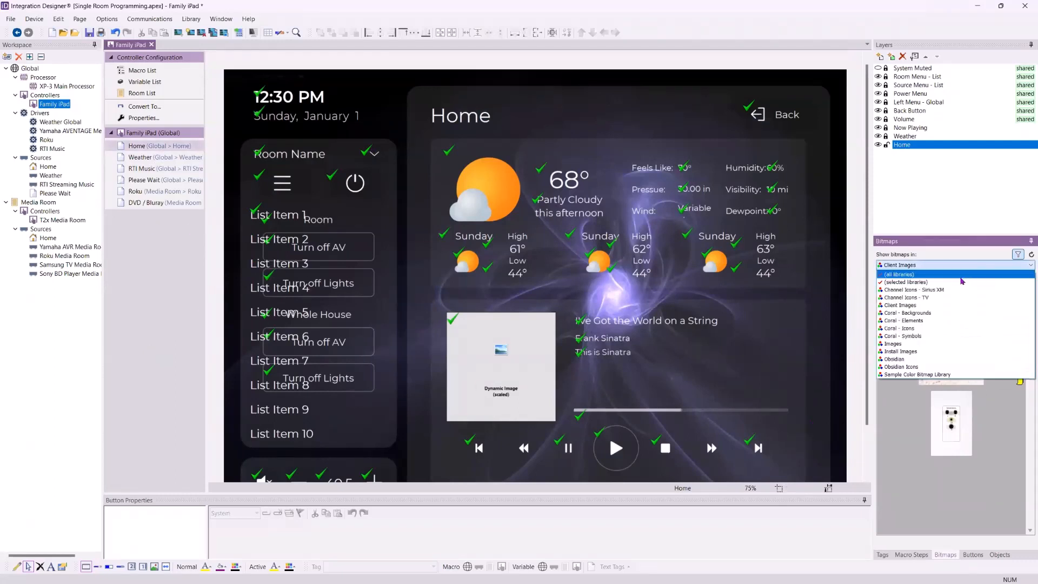
{"action": "left_click", "coordinate": [962, 275]}
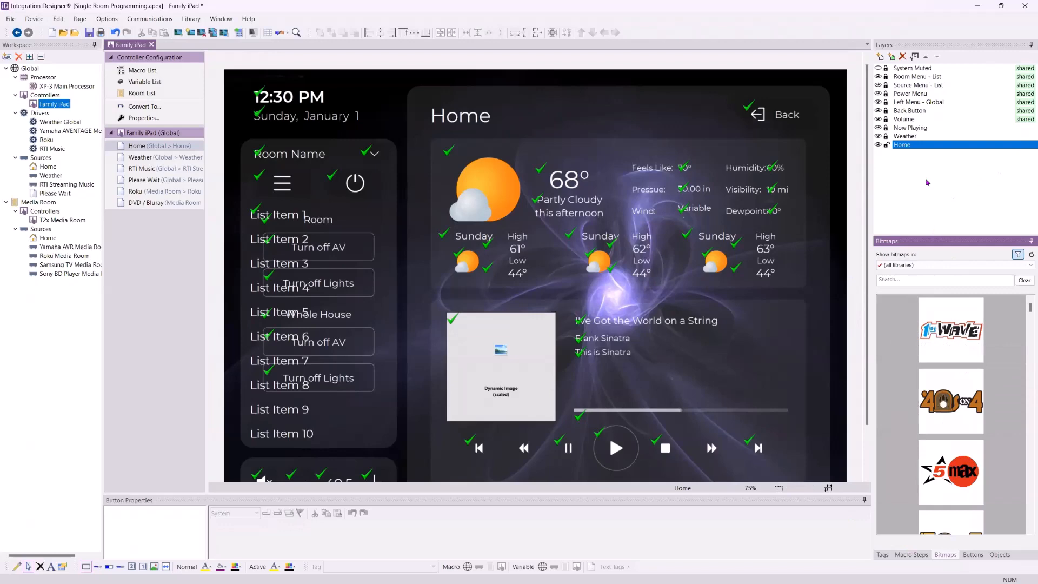
Open the Roku page and inspect the Disney+ button's properties and the Roku layer
{"action": "scroll", "coordinate": [860, 192], "scroll_direction": "down", "scroll_amount": 2}
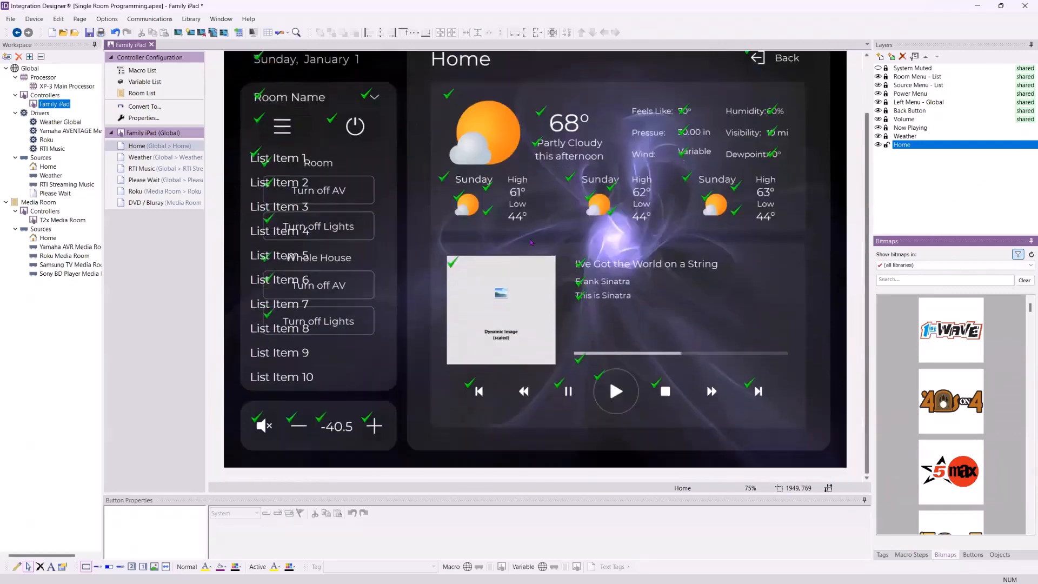
{"action": "left_click", "coordinate": [161, 192]}
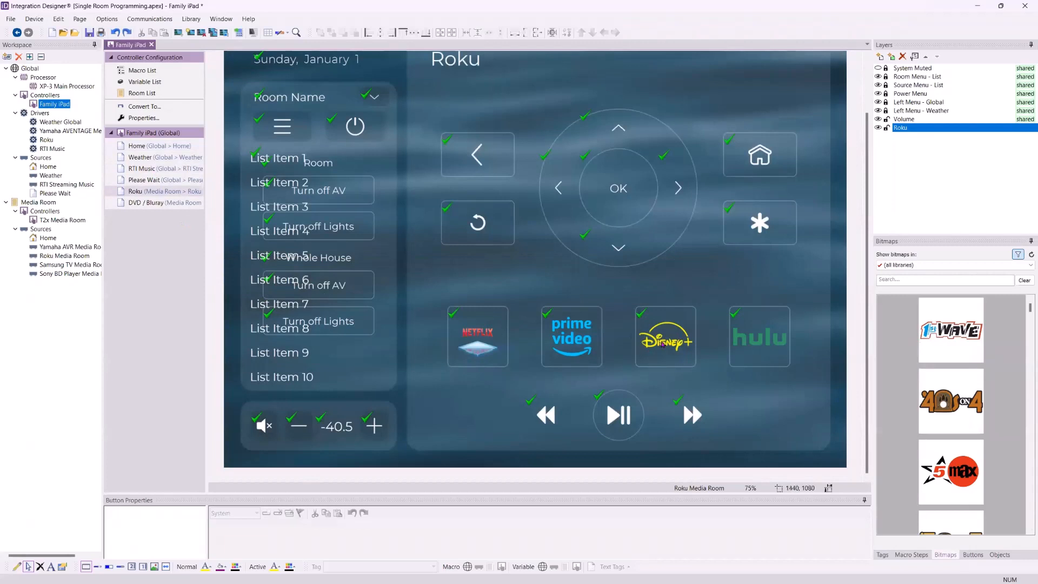
{"action": "left_click", "coordinate": [662, 344]}
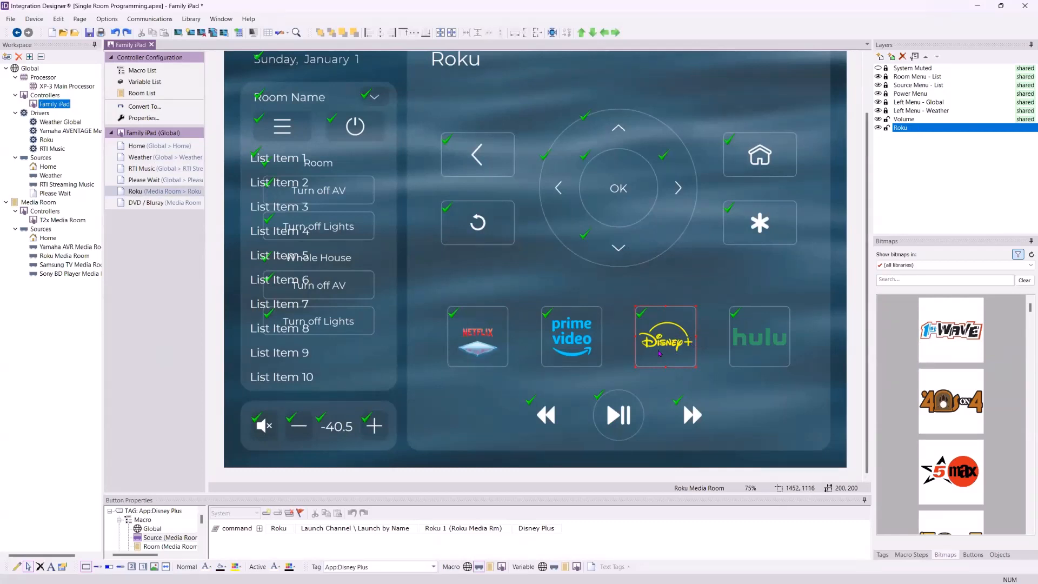
{"action": "left_click", "coordinate": [495, 433]}
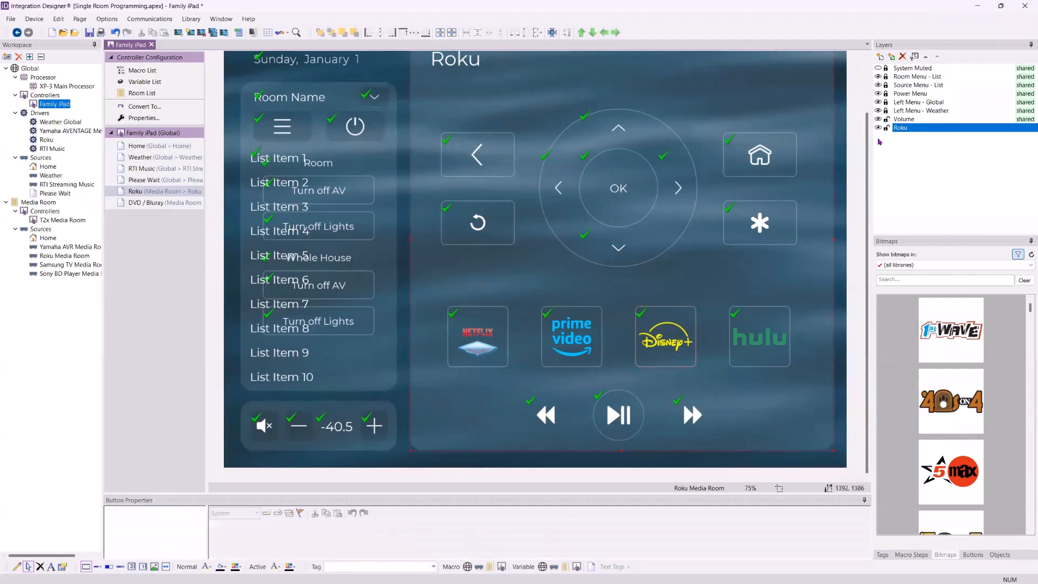
{"action": "left_click", "coordinate": [664, 344]}
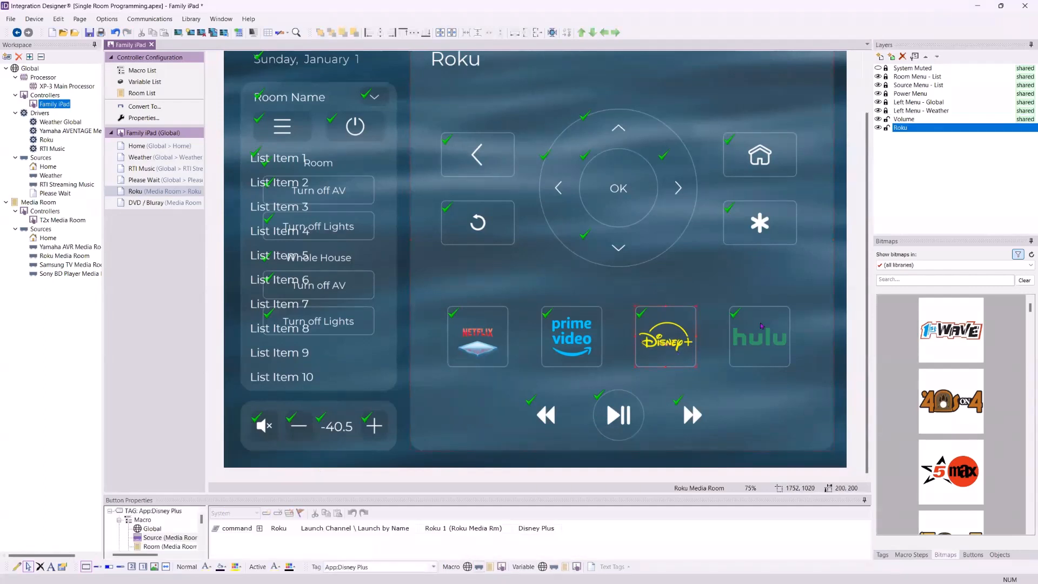
{"action": "left_click", "coordinate": [761, 331]}
{"action": "left_click", "coordinate": [660, 338]}
{"action": "left_click", "coordinate": [682, 286]}
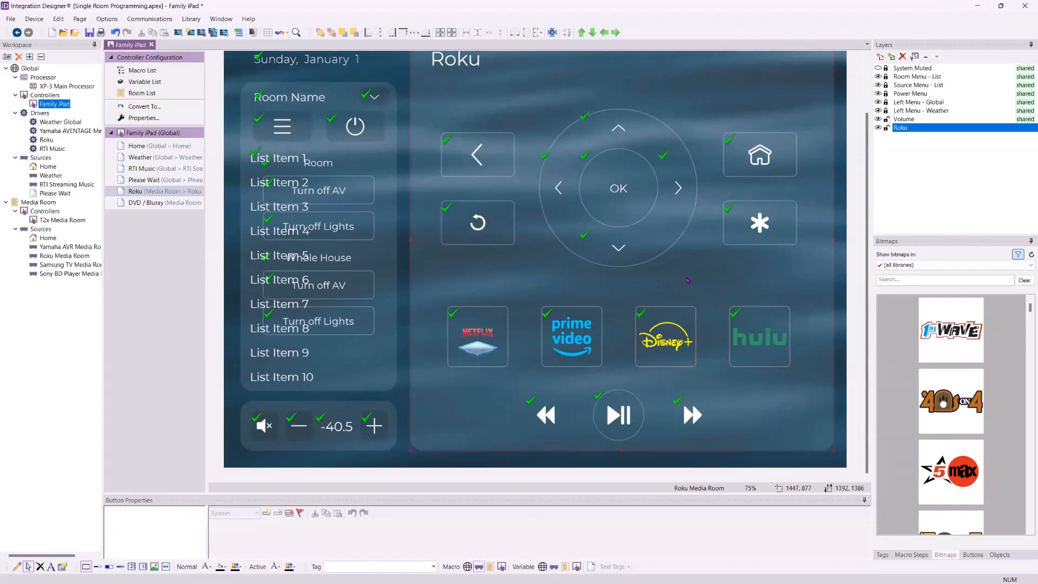
{"action": "left_click", "coordinate": [900, 129]}
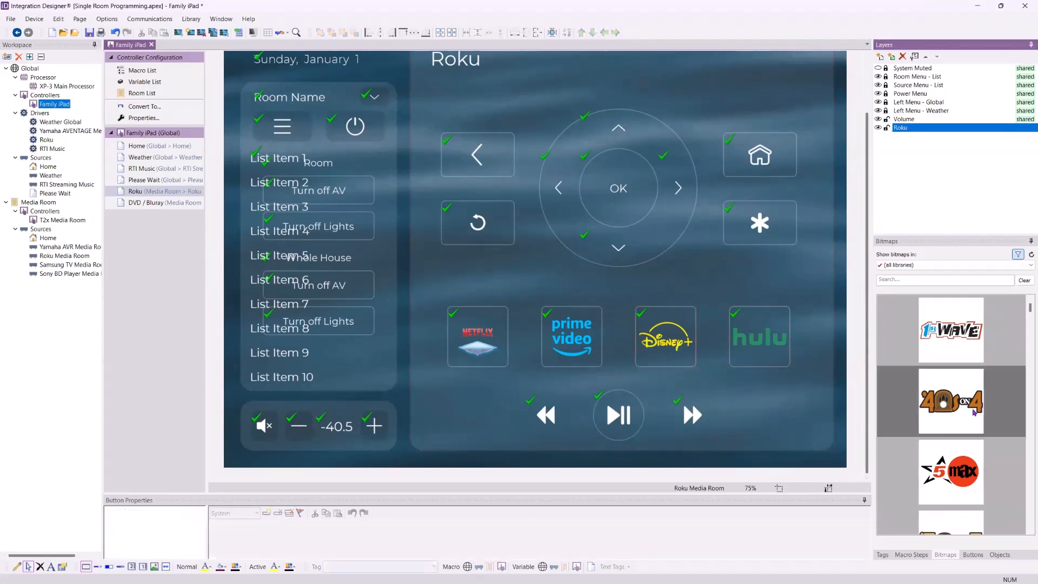
Search the bitmaps for disney and try Disney graphics on the Disney+ button
{"action": "scroll", "coordinate": [973, 413], "scroll_direction": "down", "scroll_amount": 5}
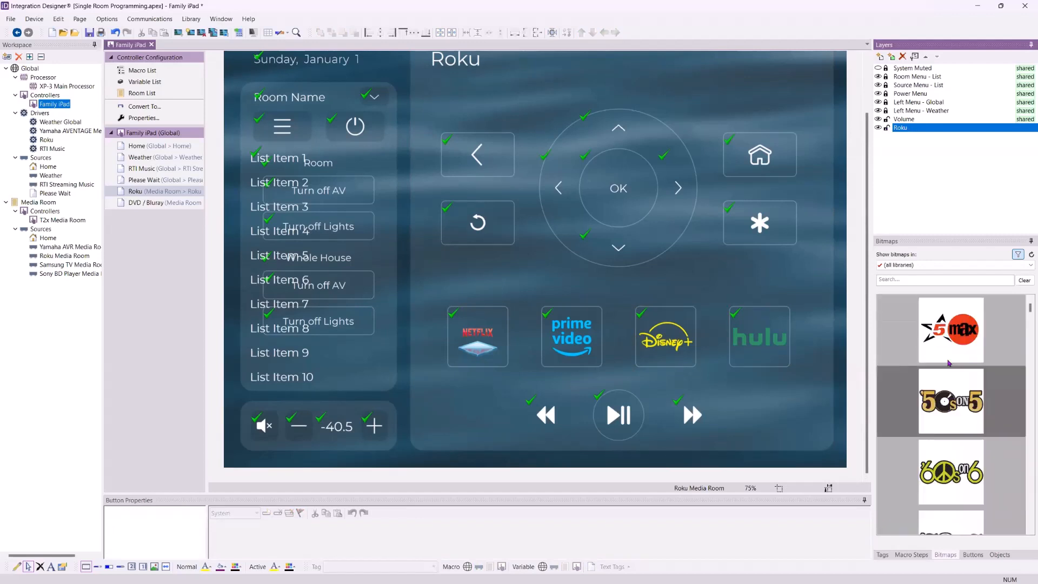
{"action": "left_click", "coordinate": [902, 282]}
{"action": "type", "text": "d"}
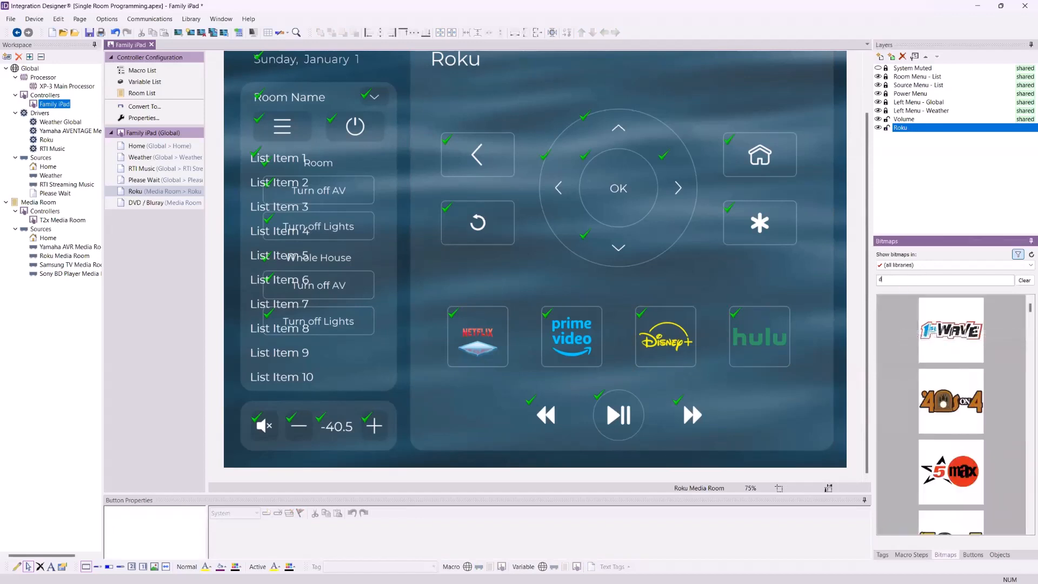
{"action": "type", "text": "isney"}
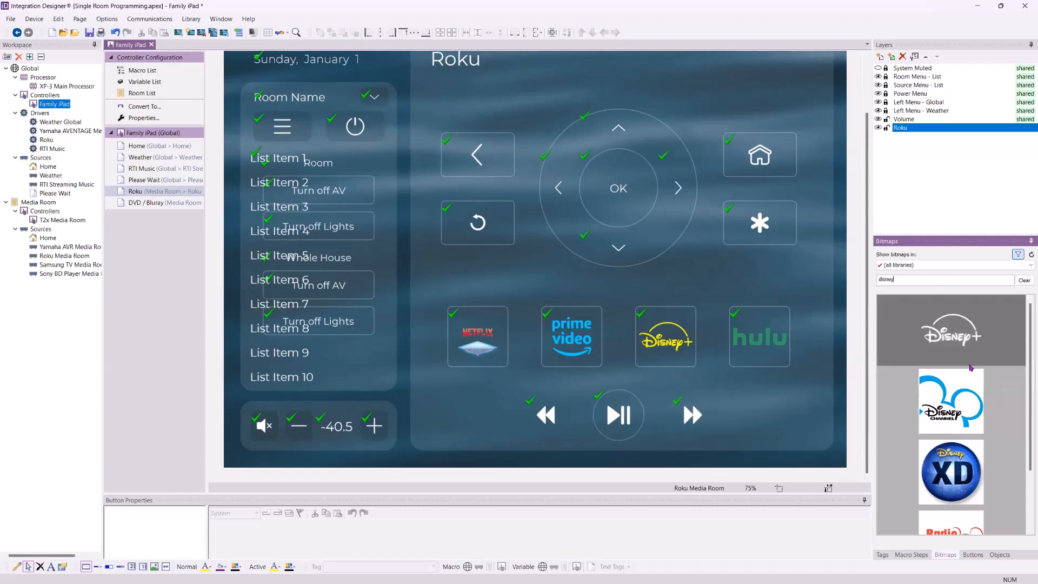
{"action": "scroll", "coordinate": [968, 366], "scroll_direction": "down", "scroll_amount": 1}
{"action": "left_click_drag", "start_coordinate": [965, 340], "coordinate": [664, 363]}
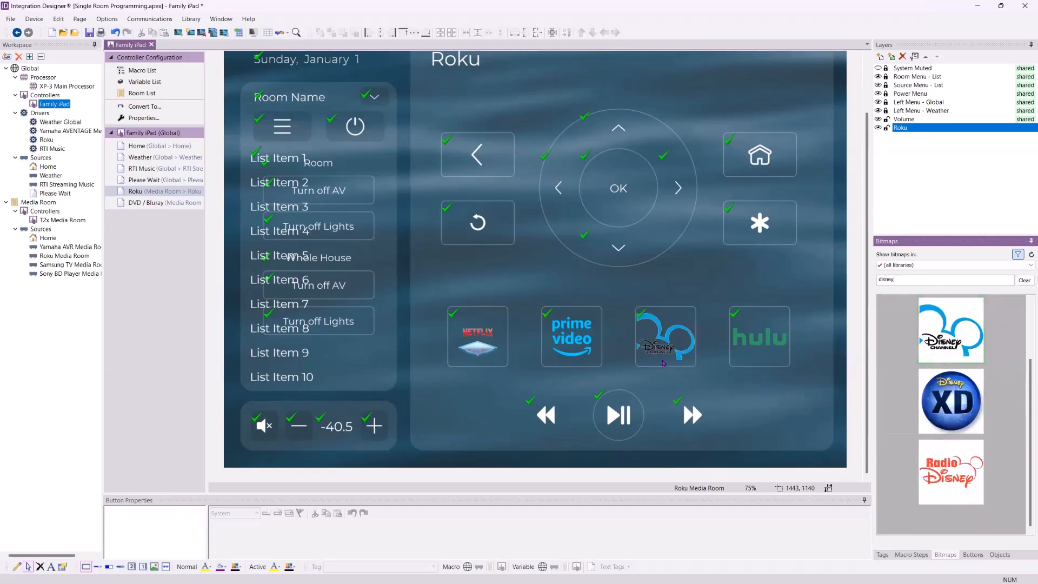
{"action": "scroll", "coordinate": [966, 332], "scroll_direction": "up", "scroll_amount": 1}
{"action": "left_click_drag", "start_coordinate": [967, 338], "coordinate": [648, 346]}
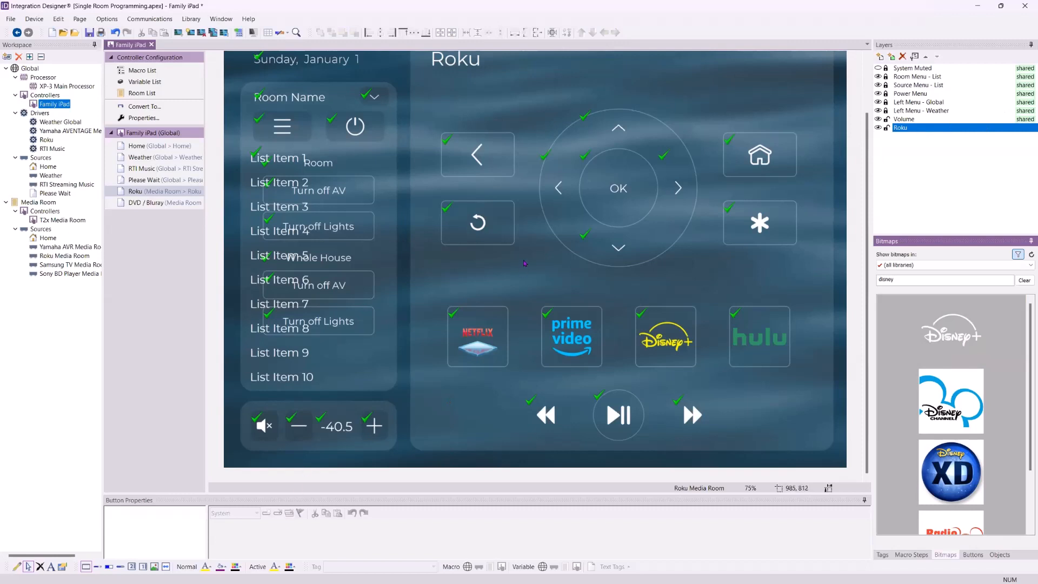
Select the System Muted layer and make it visible
{"action": "left_click", "coordinate": [911, 69]}
{"action": "left_click", "coordinate": [879, 68]}
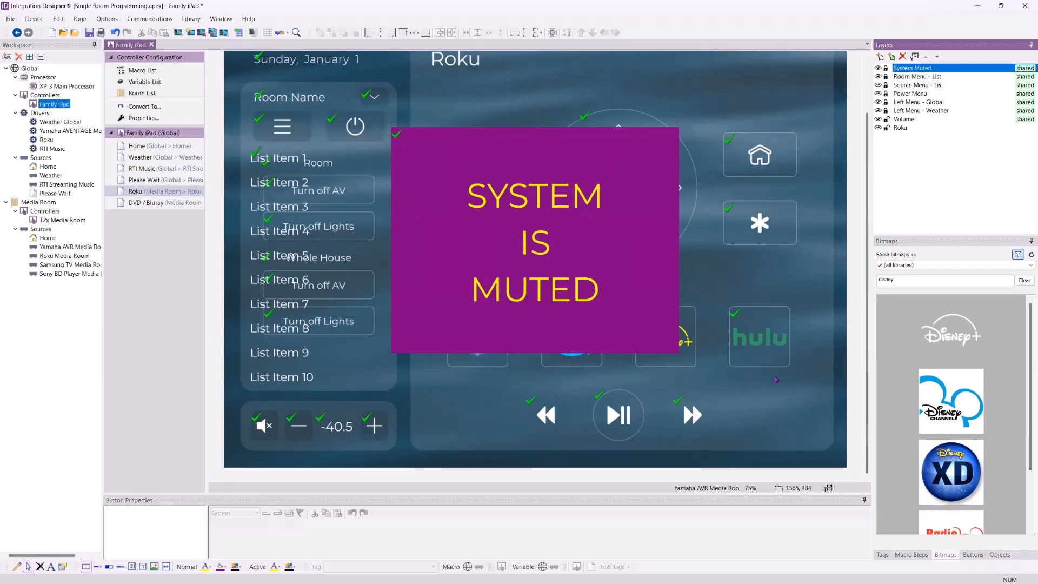
Search the bitmap libraries for cir graphics, then clear the search
{"action": "left_click", "coordinate": [1023, 280]}
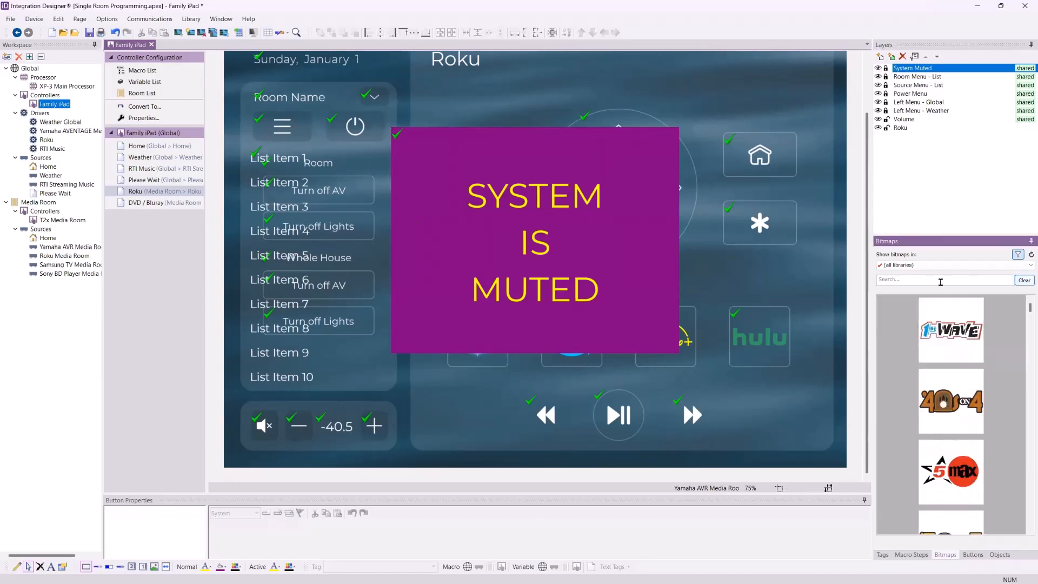
{"action": "left_click", "coordinate": [937, 280]}
{"action": "type", "text": "circ"}
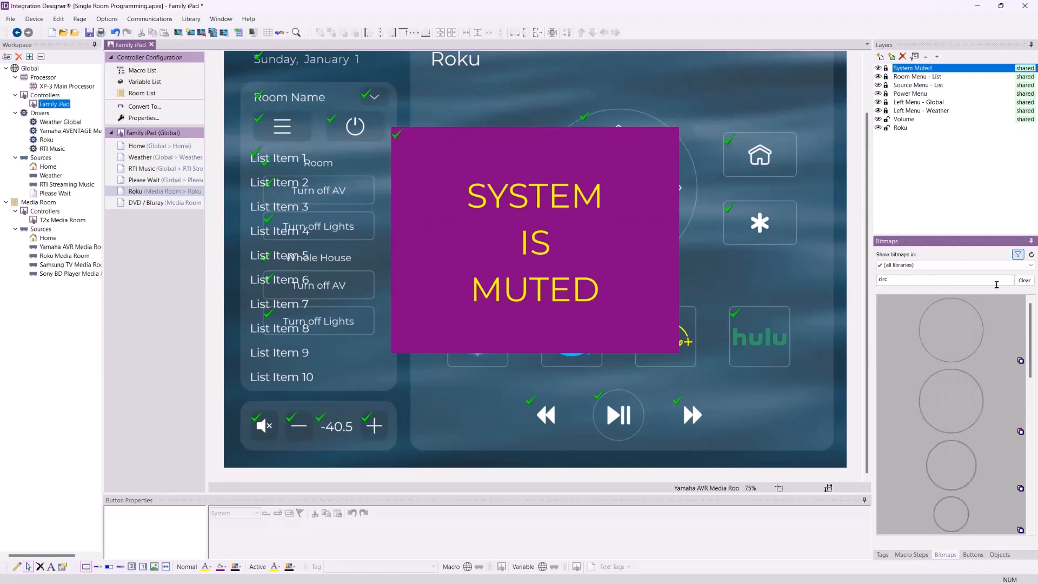
{"action": "left_click_drag", "start_coordinate": [967, 339], "coordinate": [943, 392]}
{"action": "left_click_drag", "start_coordinate": [946, 393], "coordinate": [919, 446]}
{"action": "left_click", "coordinate": [1024, 280]}
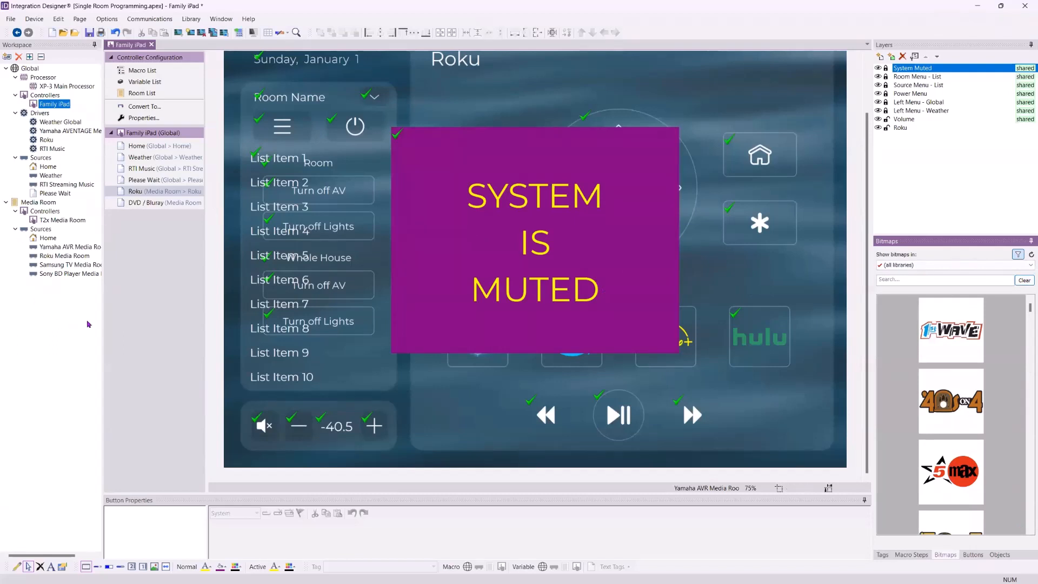
Hide the System Muted layer and return to the Home page
{"action": "left_click", "coordinate": [878, 68]}
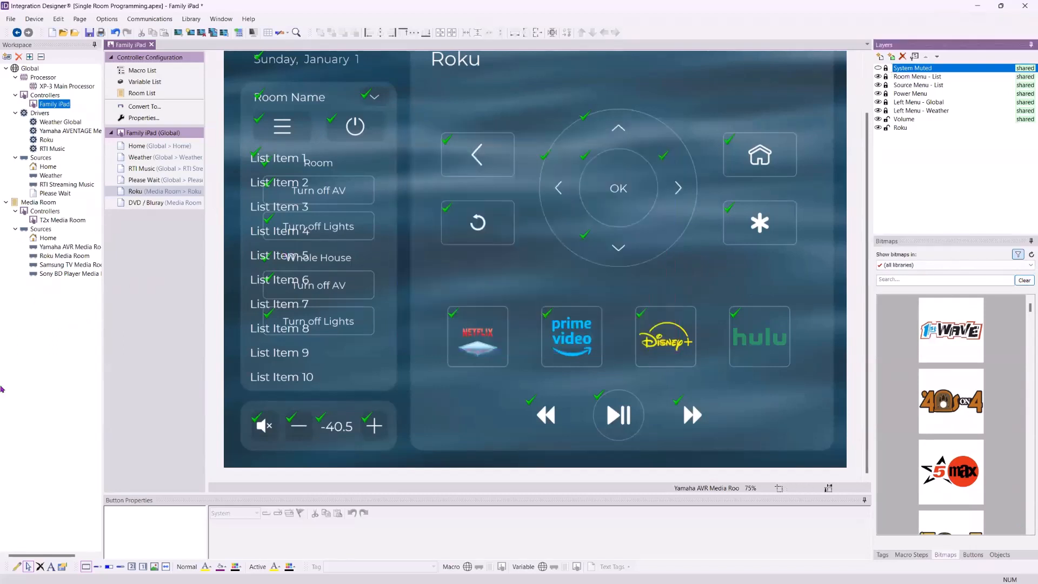
{"action": "scroll", "coordinate": [219, 336], "scroll_direction": "up", "scroll_amount": 1}
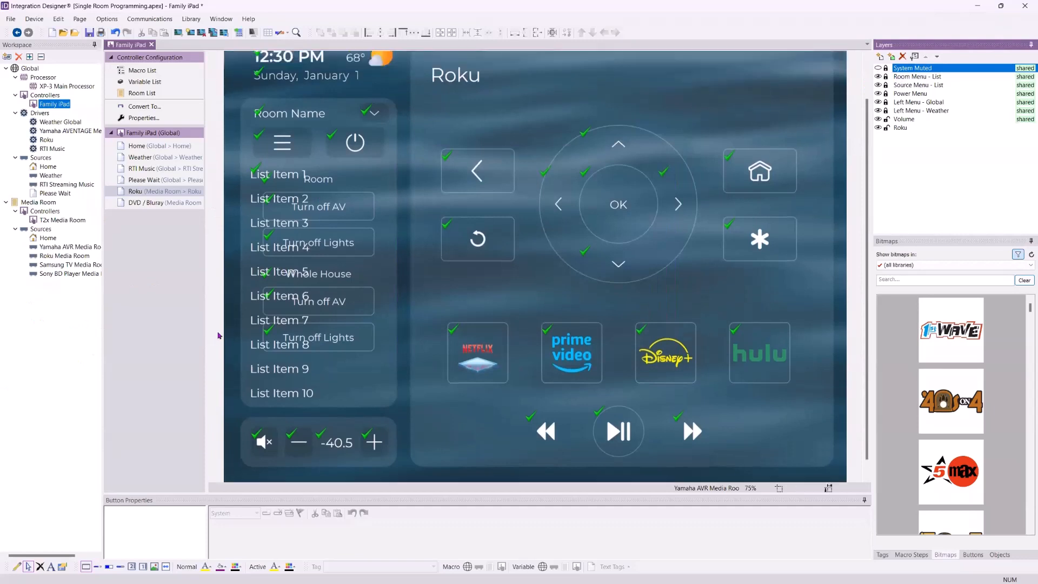
{"action": "scroll", "coordinate": [218, 336], "scroll_direction": "up", "scroll_amount": 3}
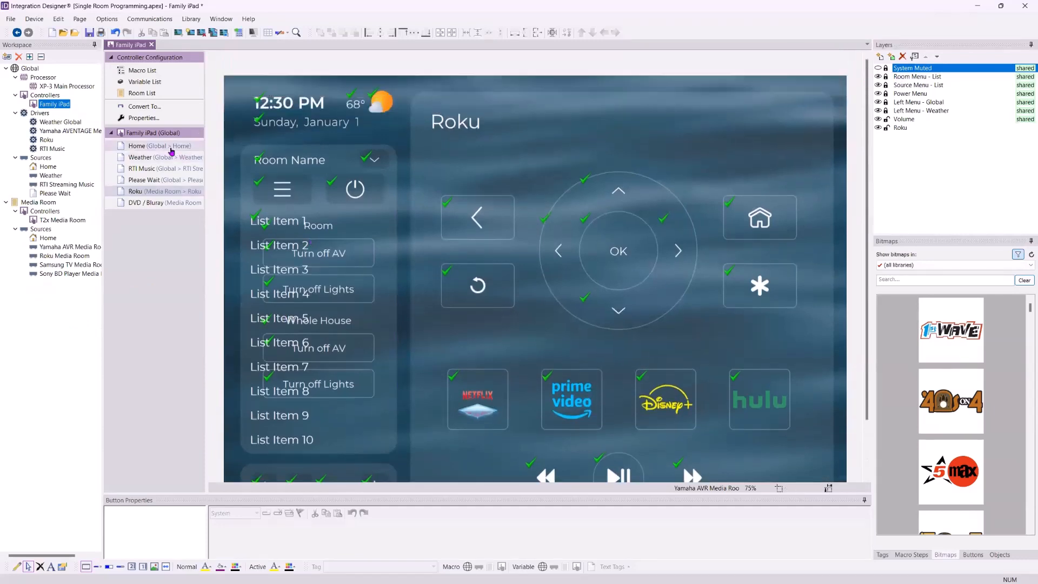
{"action": "left_click", "coordinate": [172, 151]}
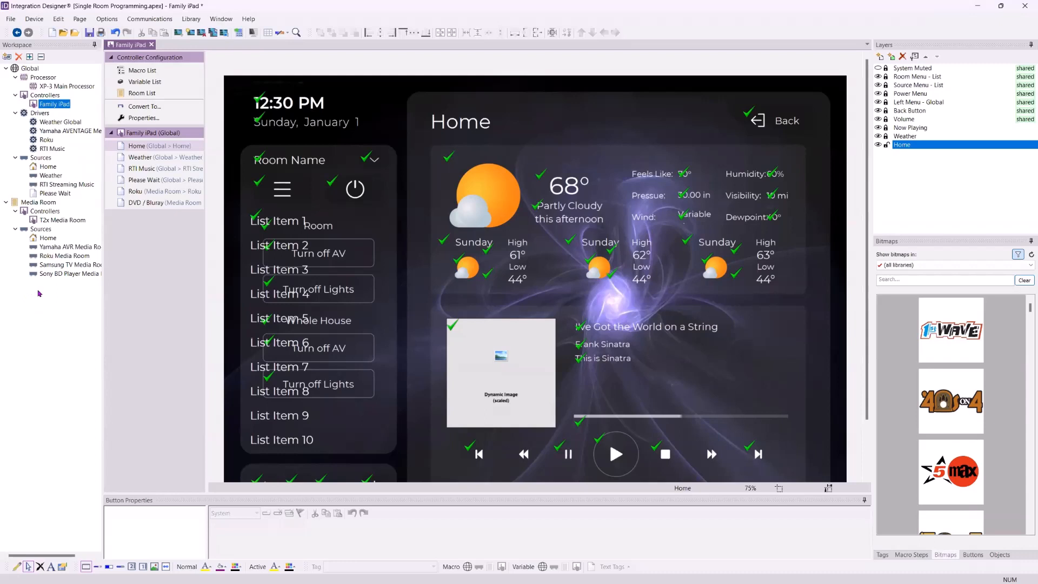
Start adding a new workspace controller and choose the RTiPanel (iPhone X or newer) app in the Global room
{"action": "left_click", "coordinate": [6, 57]}
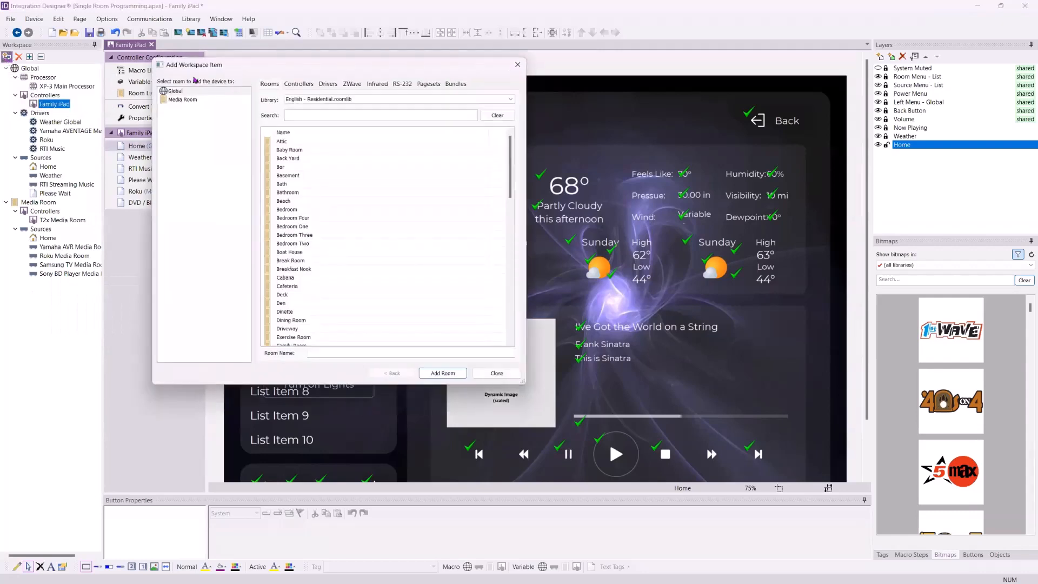
{"action": "left_click", "coordinate": [304, 84]}
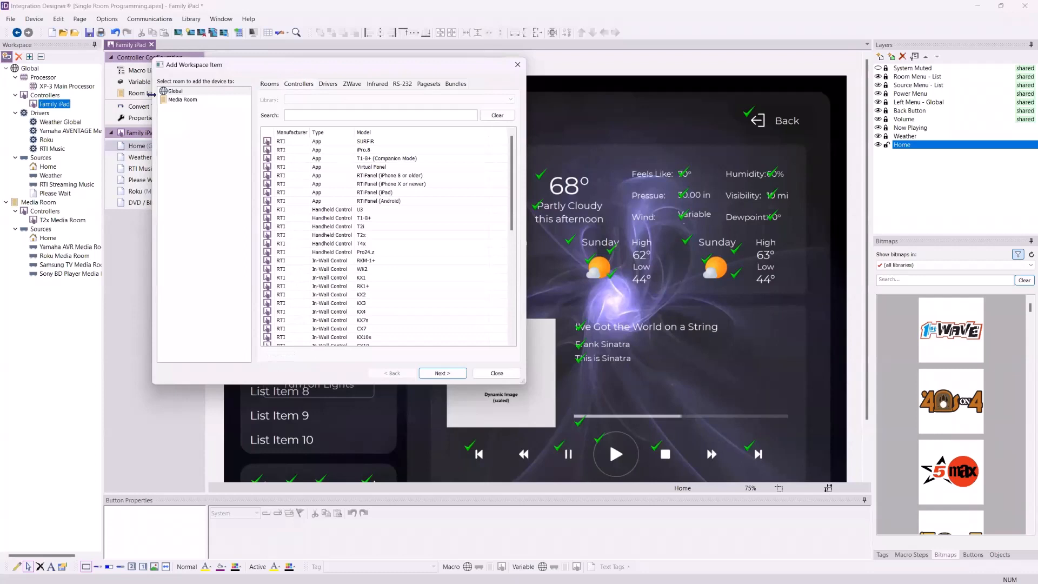
{"action": "left_click", "coordinate": [186, 100]}
{"action": "left_click", "coordinate": [185, 92]}
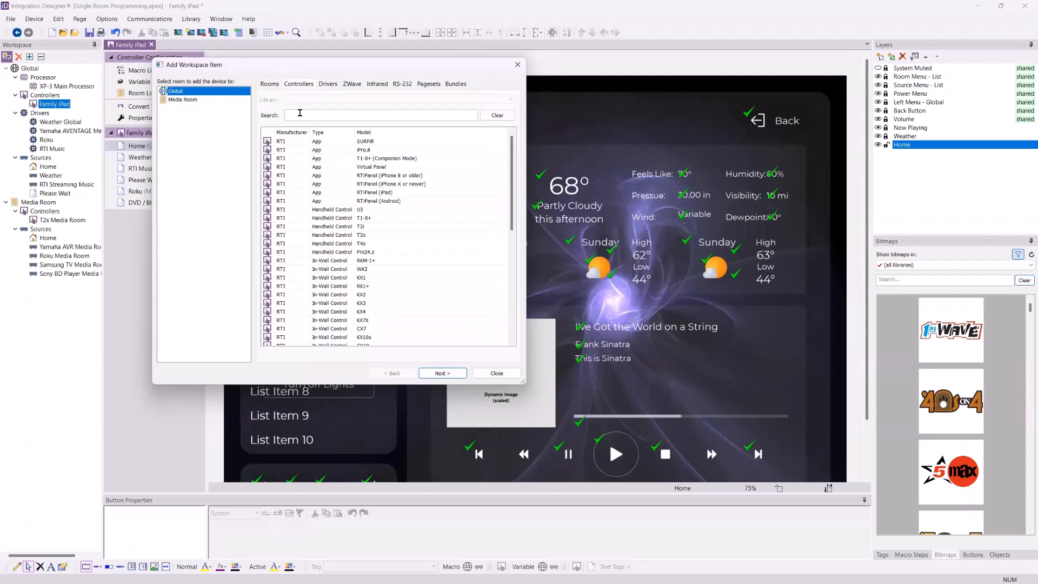
{"action": "left_click", "coordinate": [371, 185]}
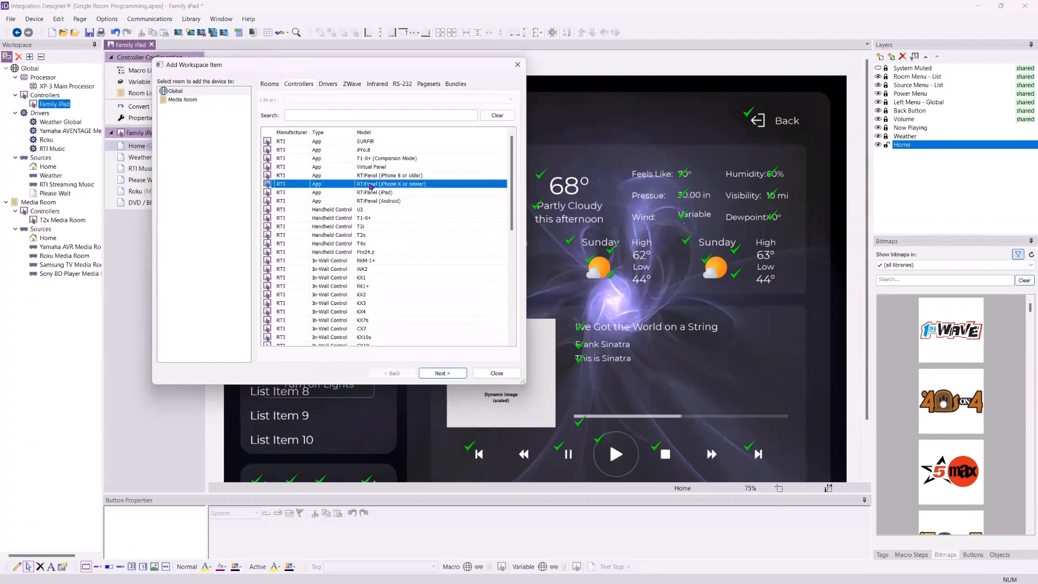
{"action": "left_click", "coordinate": [207, 92]}
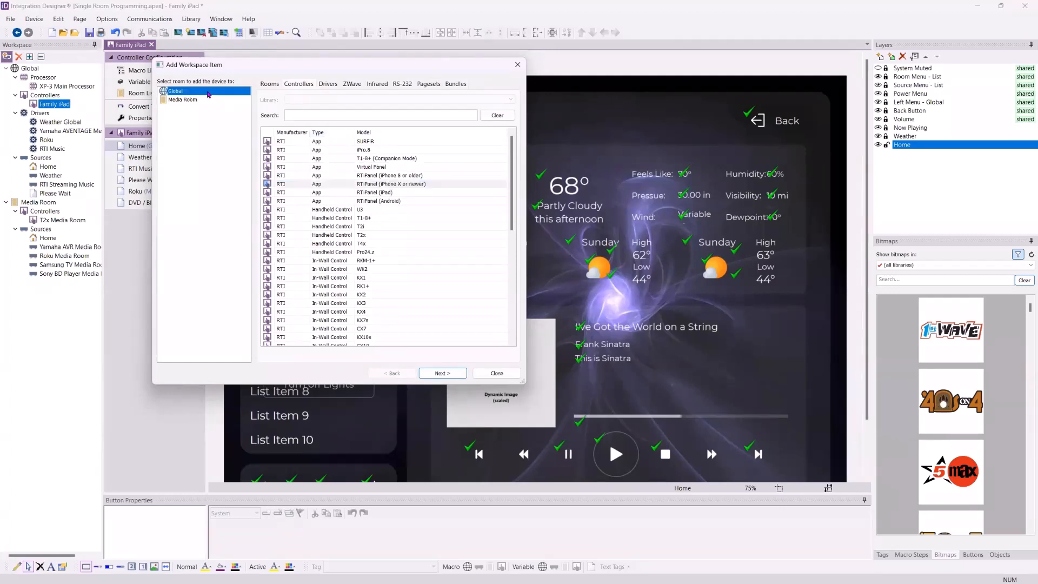
{"action": "left_click", "coordinate": [435, 372]}
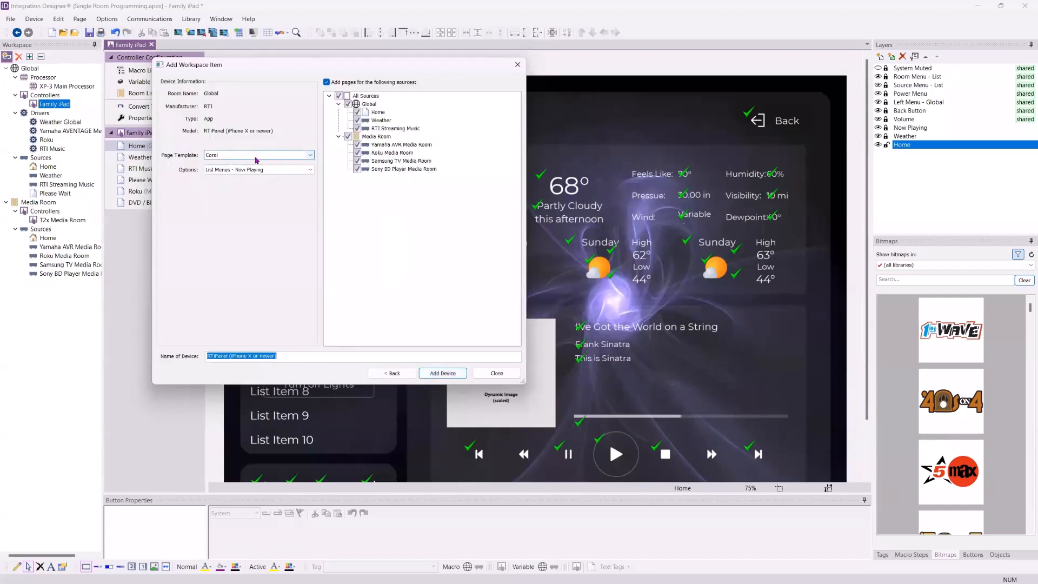
Set the device options to Button Menus - Now Playing and toggle the Samsung TV Media Room source page
{"action": "left_click", "coordinate": [278, 173]}
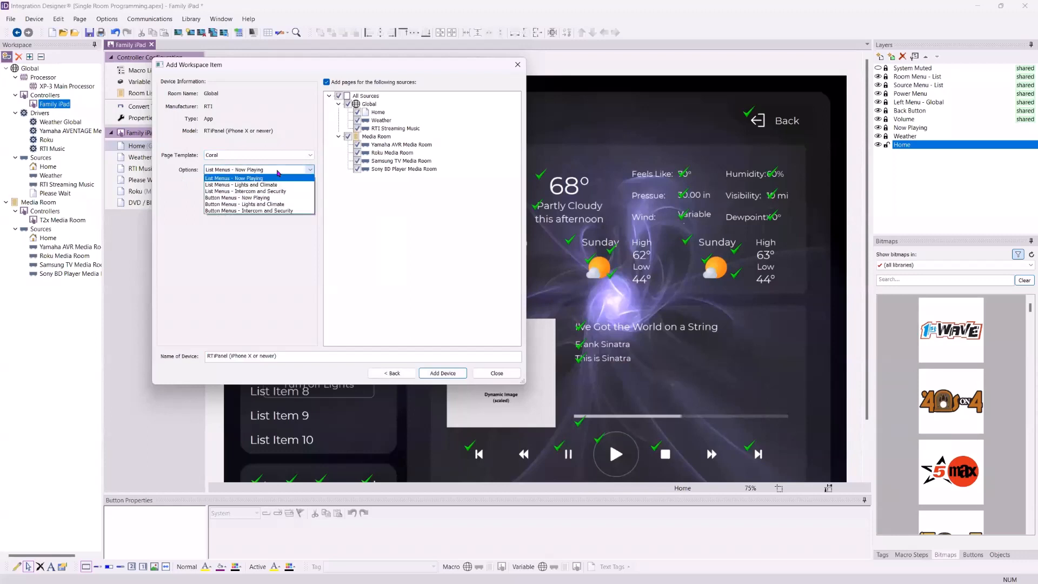
{"action": "left_click", "coordinate": [257, 198]}
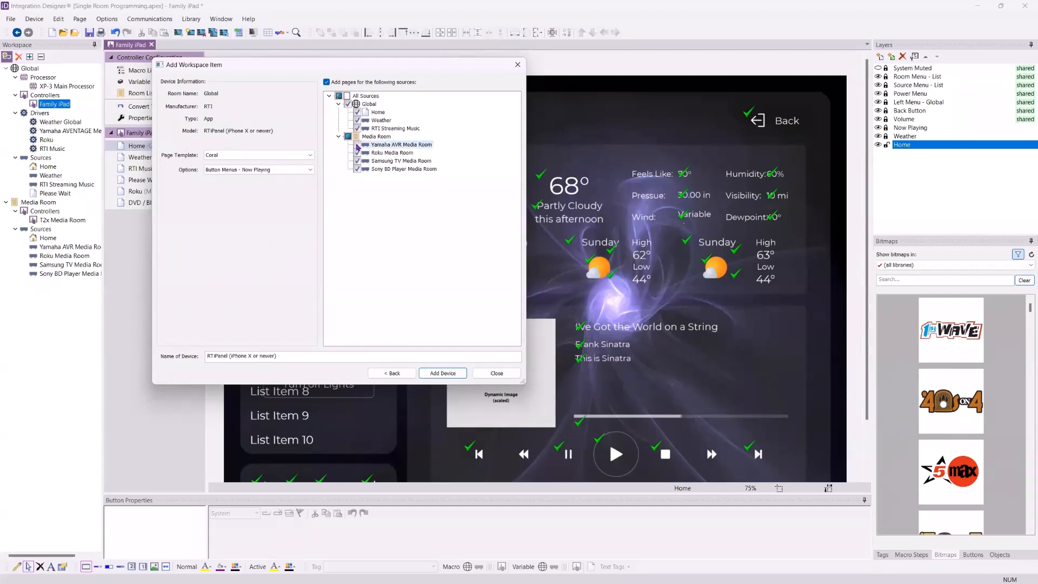
{"action": "left_click", "coordinate": [357, 161]}
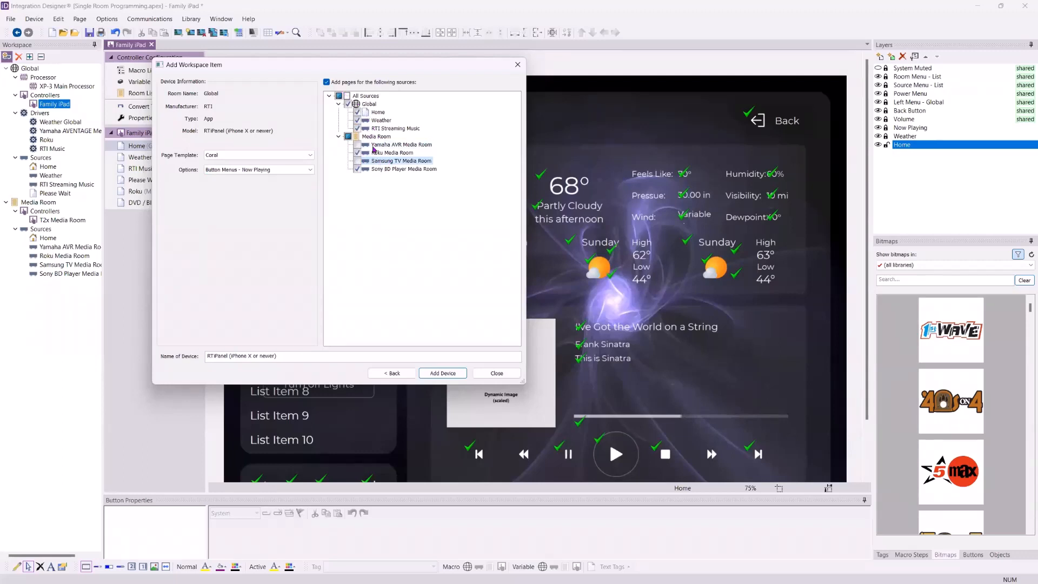
Name the device Junior's Phone, add it, and close the dialog
{"action": "left_click_drag", "start_coordinate": [284, 356], "coordinate": [138, 368]}
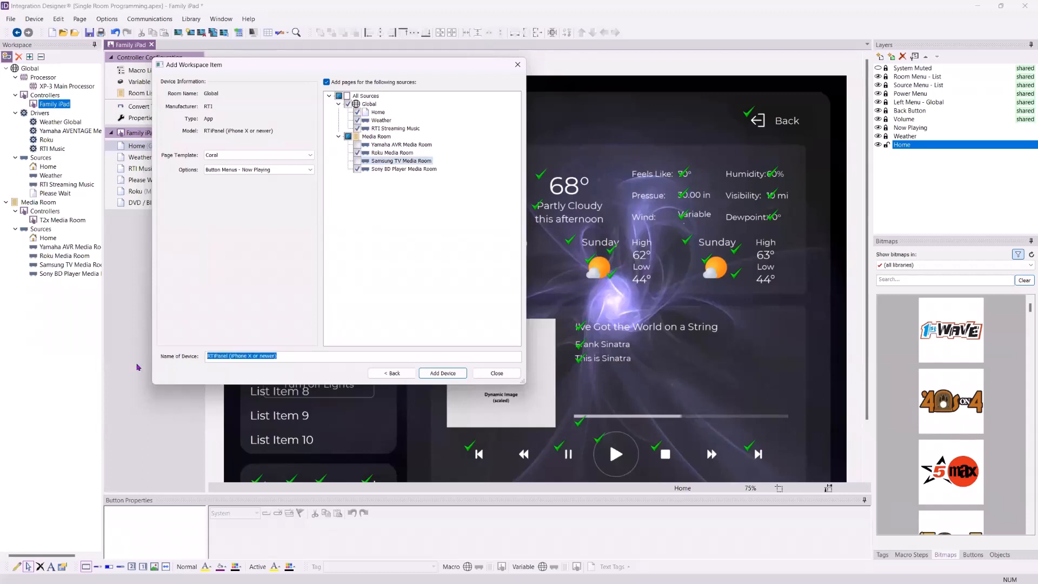
{"action": "type", "text": "Ju"}
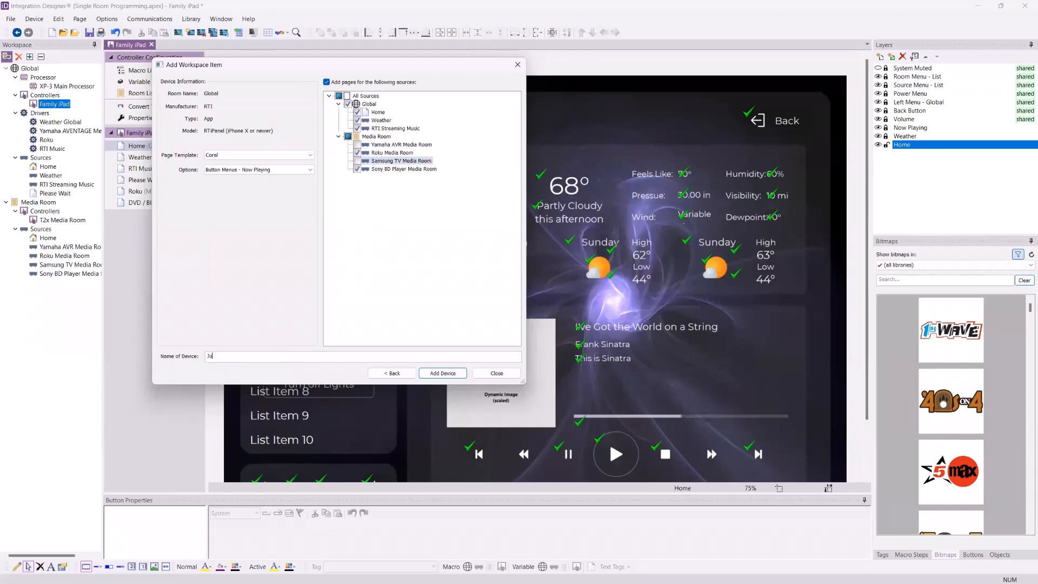
{"action": "type", "text": "nior's Phone"}
{"action": "left_click", "coordinate": [444, 374]}
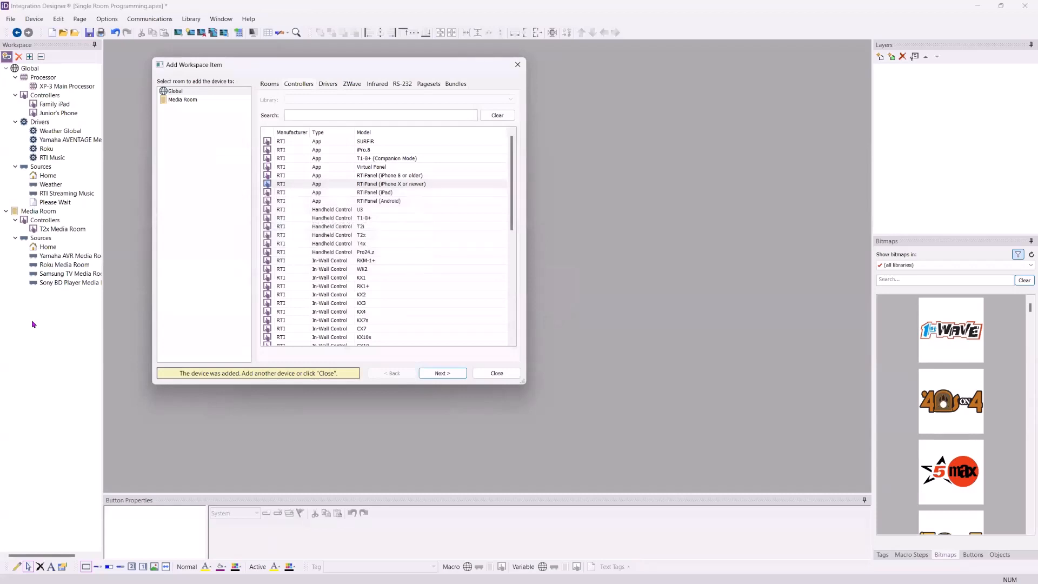
{"action": "left_click", "coordinate": [496, 373]}
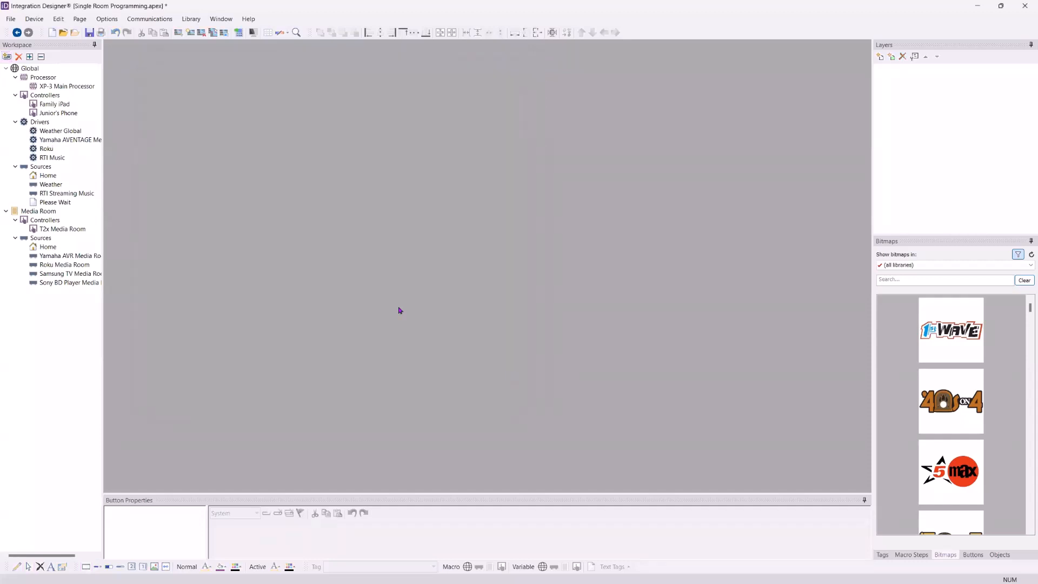
Open Junior's Phone and review its Home, Room Menu, RTI Music and Roku pages
{"action": "double_click", "coordinate": [55, 116]}
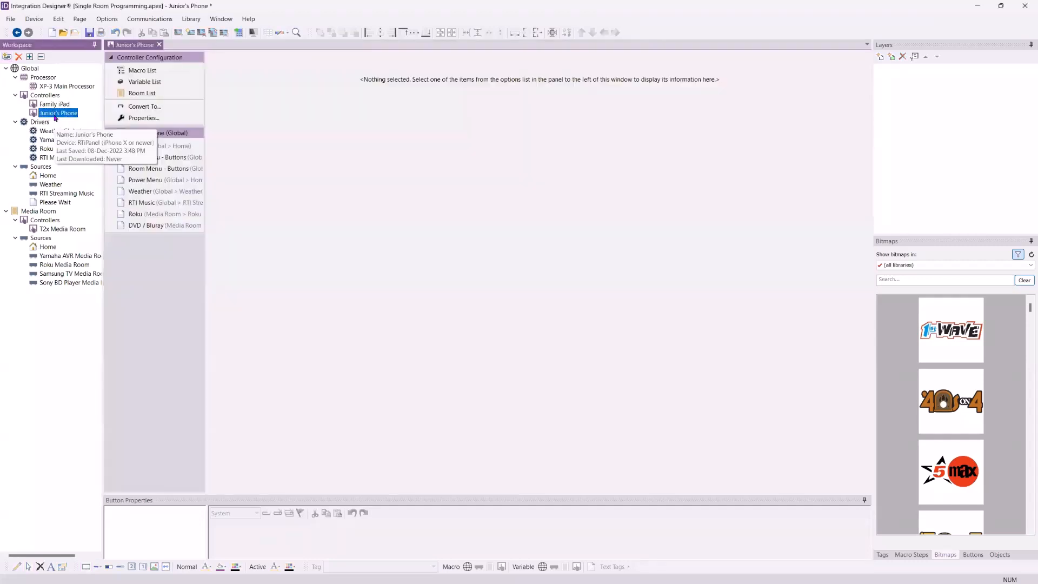
{"action": "left_click", "coordinate": [163, 145]}
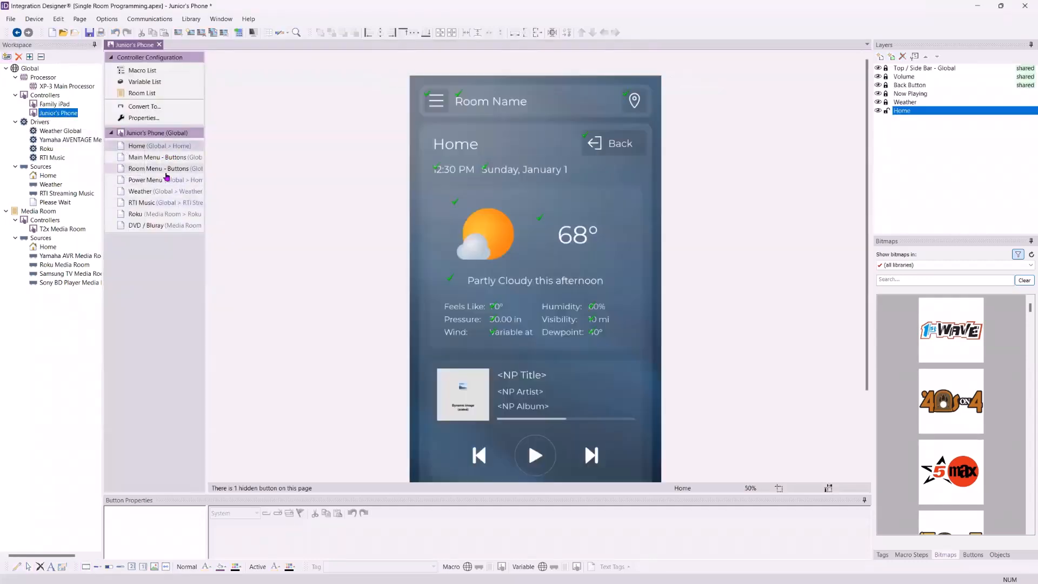
{"action": "left_click", "coordinate": [167, 172]}
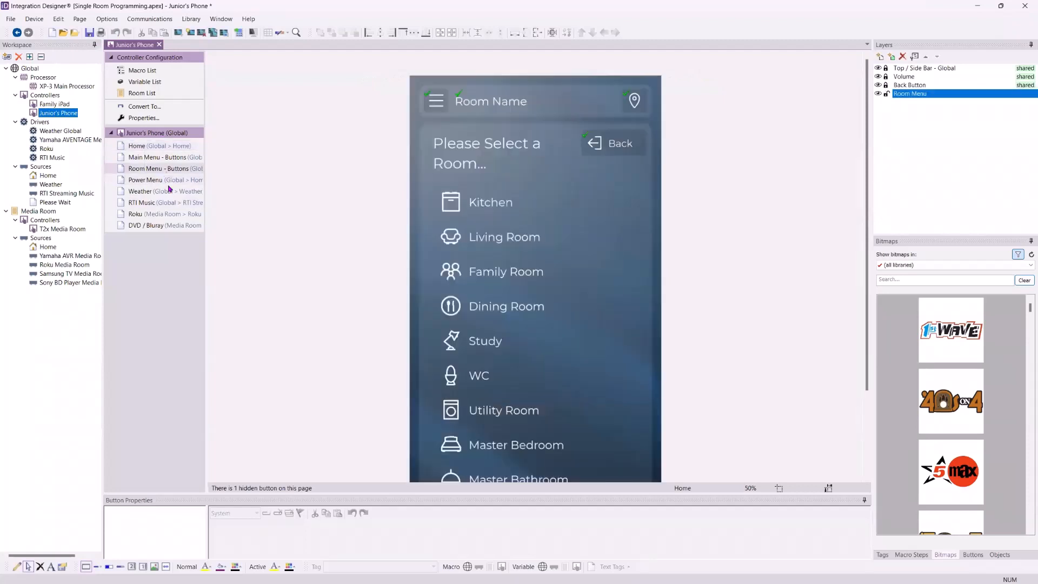
{"action": "left_click", "coordinate": [164, 203]}
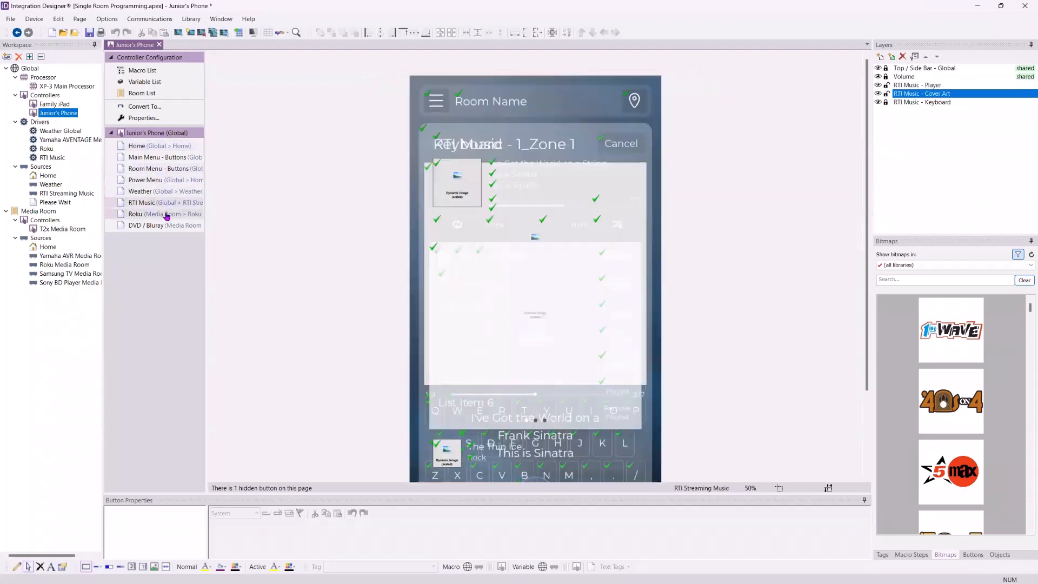
{"action": "left_click", "coordinate": [167, 217]}
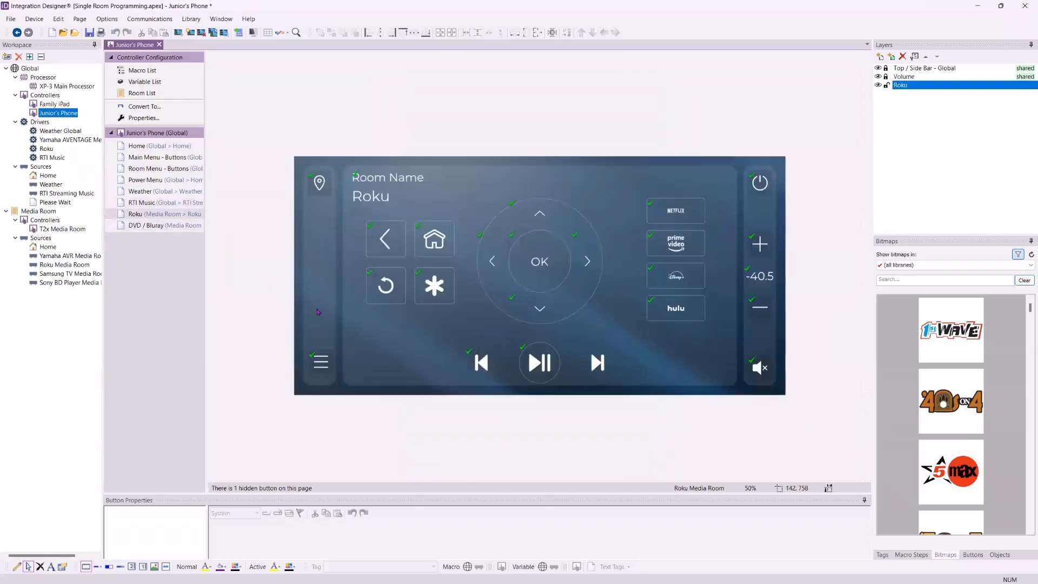
Enlarge the button properties pane and inspect the Roku play button, then the Home, Room Menu and Main Menu pages
{"action": "left_click_drag", "start_coordinate": [387, 493], "coordinate": [399, 412]}
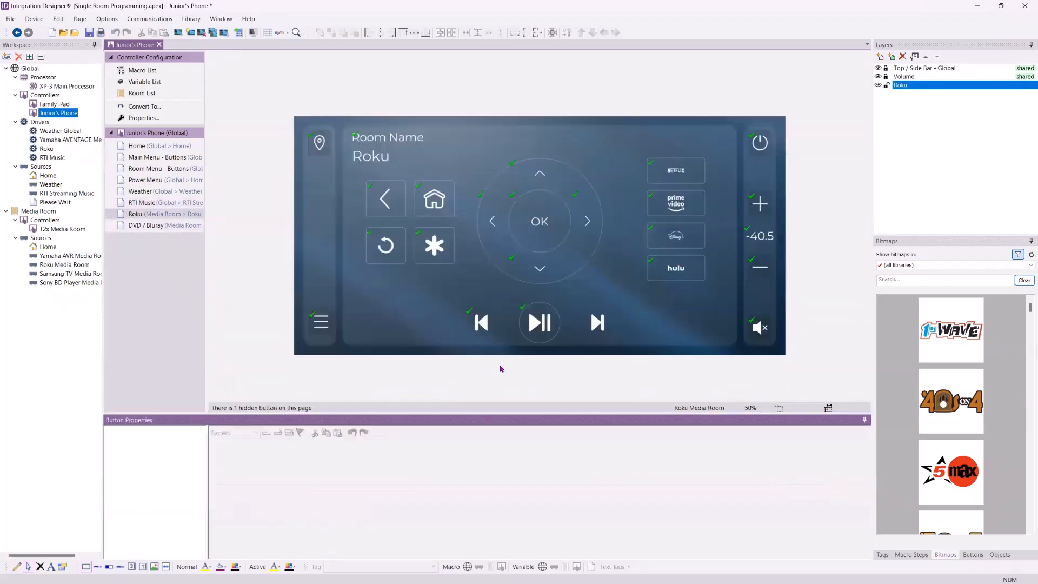
{"action": "left_click", "coordinate": [539, 324]}
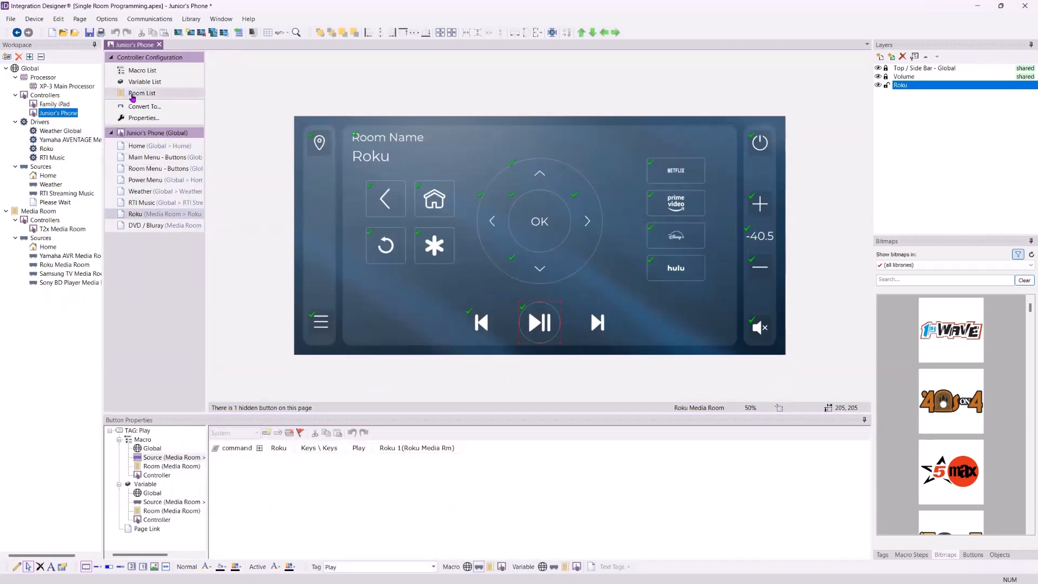
{"action": "left_click", "coordinate": [144, 146]}
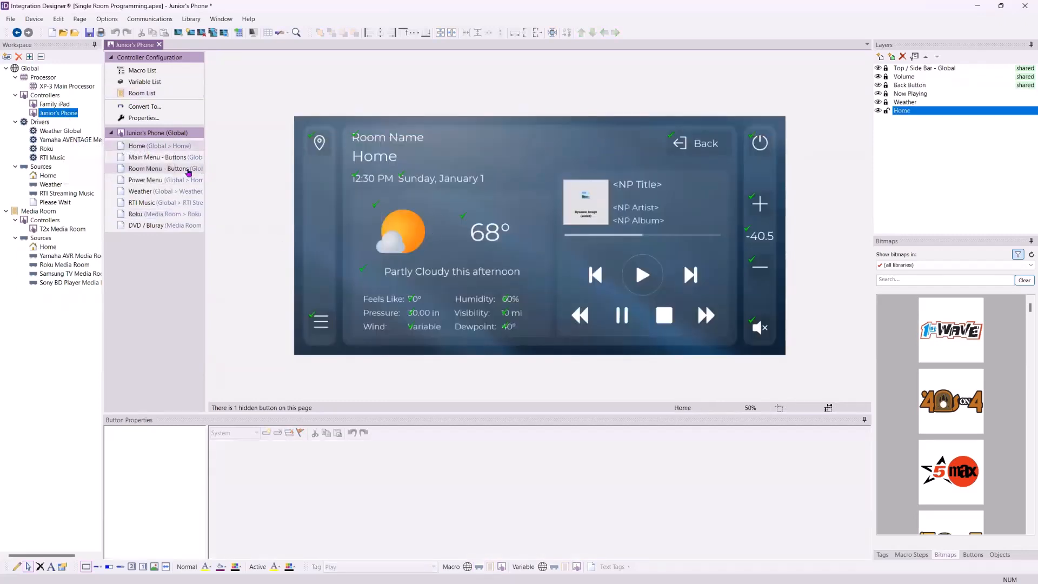
{"action": "left_click", "coordinate": [182, 172]}
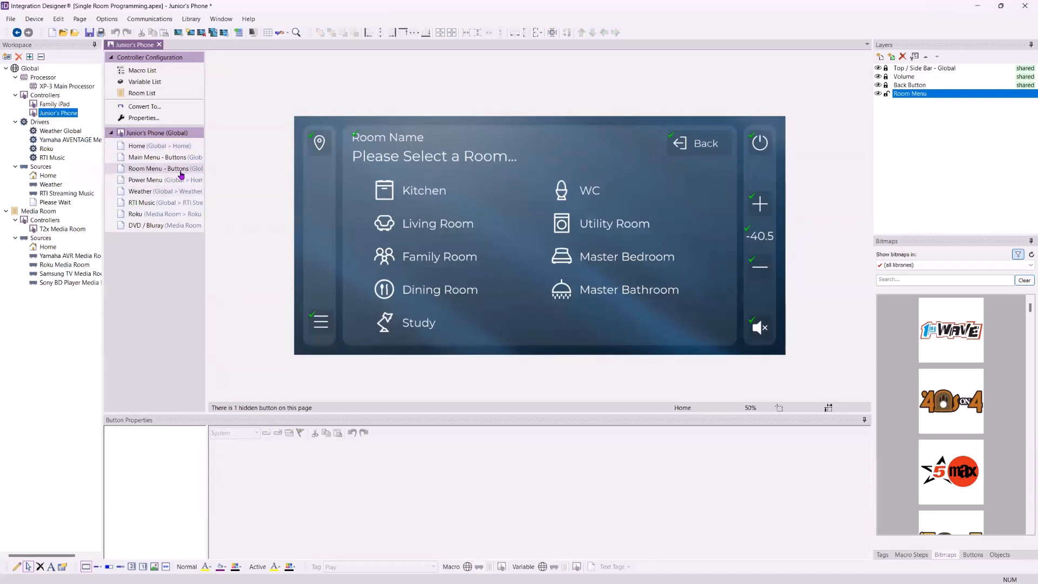
{"action": "left_click", "coordinate": [165, 161]}
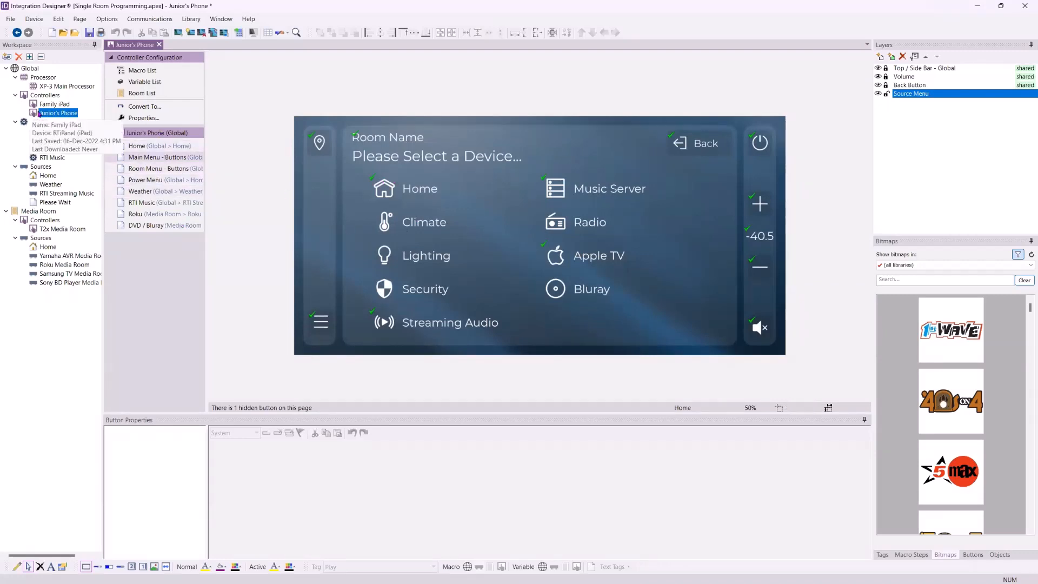
Compare the Family iPad Home page with Junior's Phone
{"action": "left_click", "coordinate": [52, 103]}
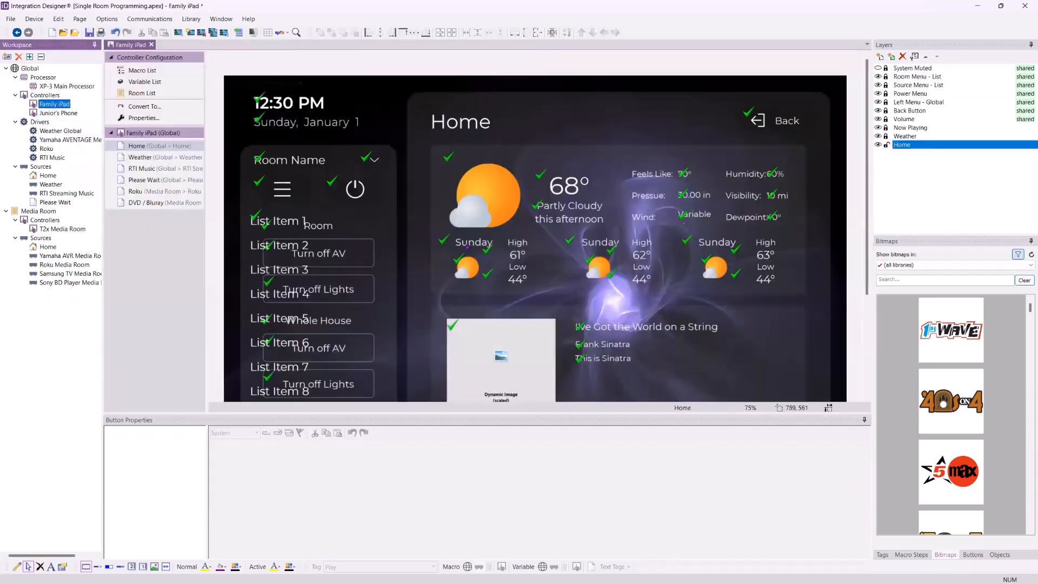
{"action": "scroll", "coordinate": [467, 247], "scroll_direction": "down", "scroll_amount": 2}
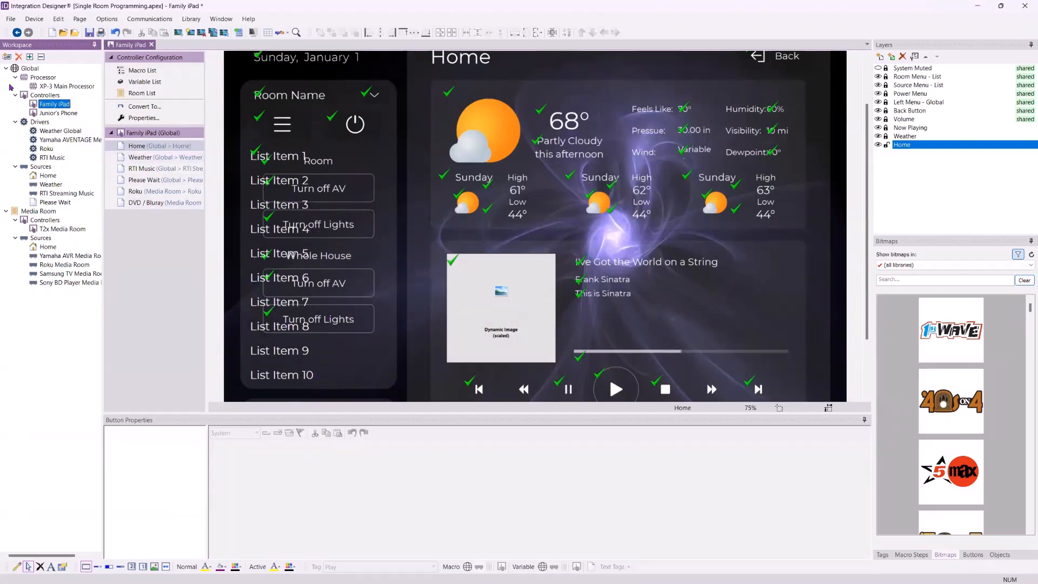
{"action": "left_click", "coordinate": [58, 114]}
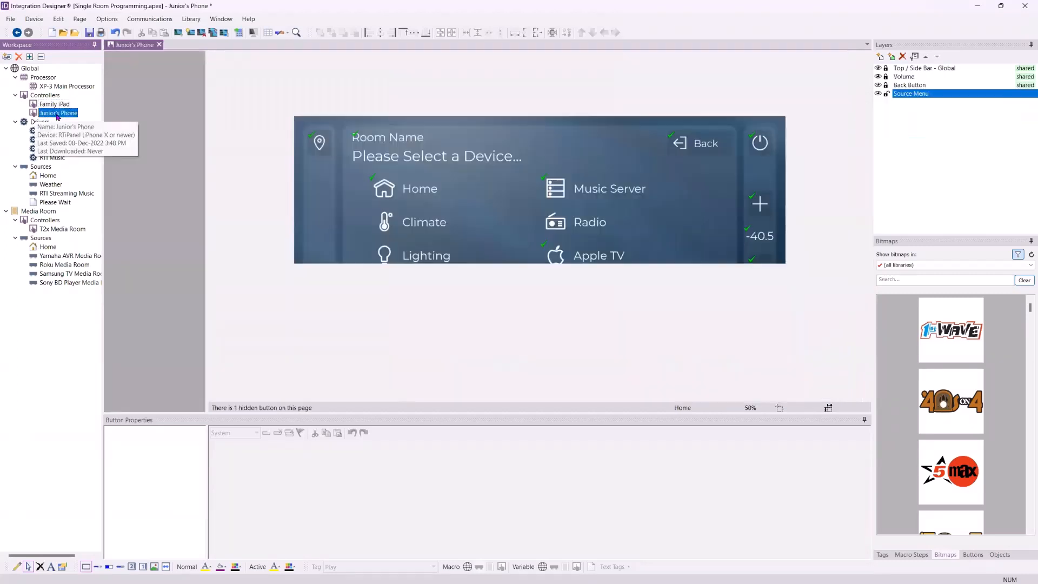
On Junior's Phone Home page, unlock the Top / Side Bar, Volume, Back Button, Now Playing and Weather layers
{"action": "left_click", "coordinate": [164, 147]}
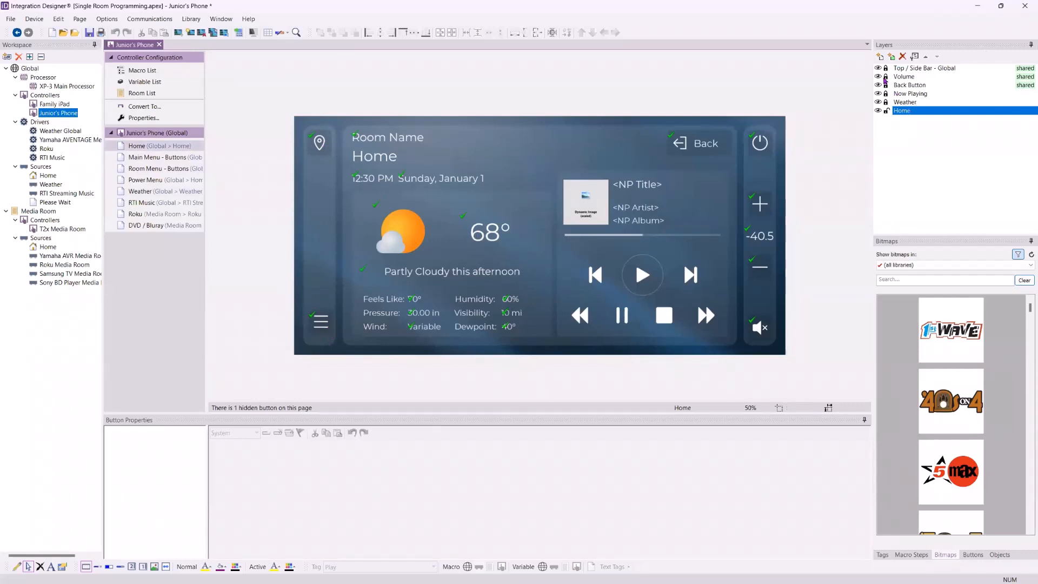
{"action": "left_click", "coordinate": [886, 68]}
{"action": "left_click", "coordinate": [886, 76]}
{"action": "left_click", "coordinate": [886, 85]}
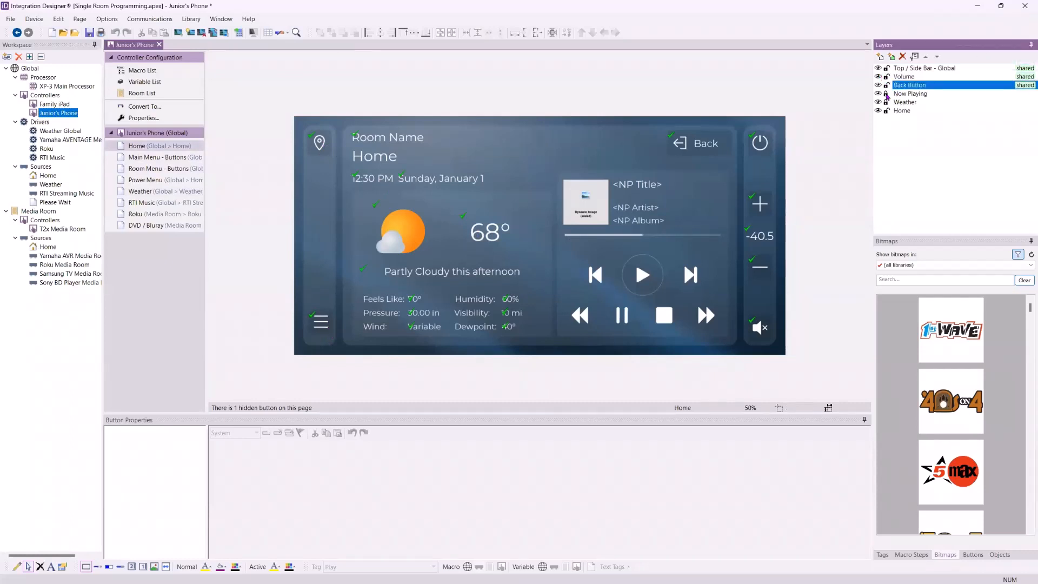
{"action": "left_click", "coordinate": [886, 93]}
{"action": "left_click", "coordinate": [886, 102]}
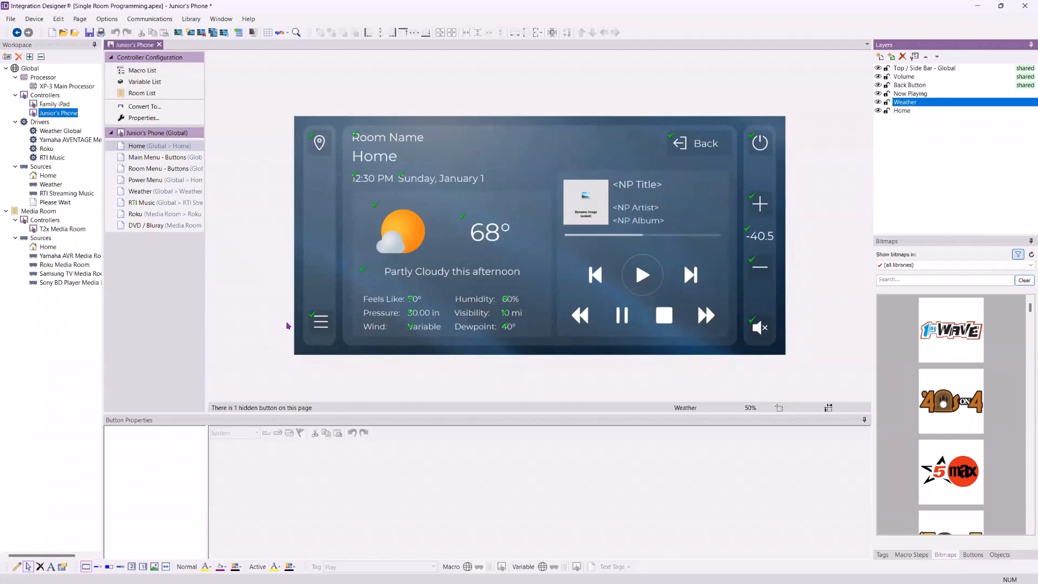
Inspect the page links of the menu button on Home and of the Home and Apple TV buttons on Main Menu - Buttons
{"action": "left_click", "coordinate": [316, 320]}
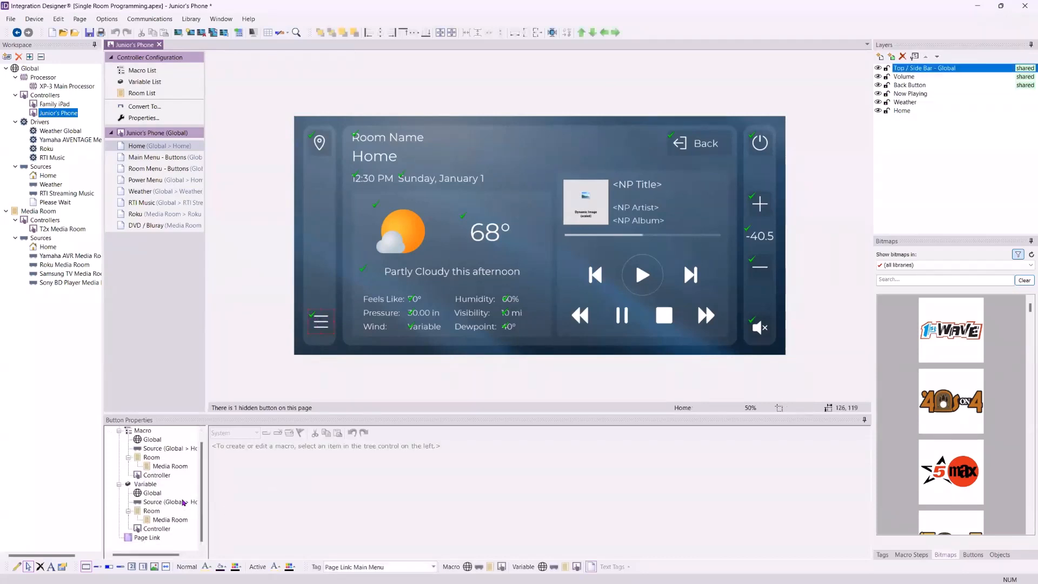
{"action": "left_click", "coordinate": [153, 538]}
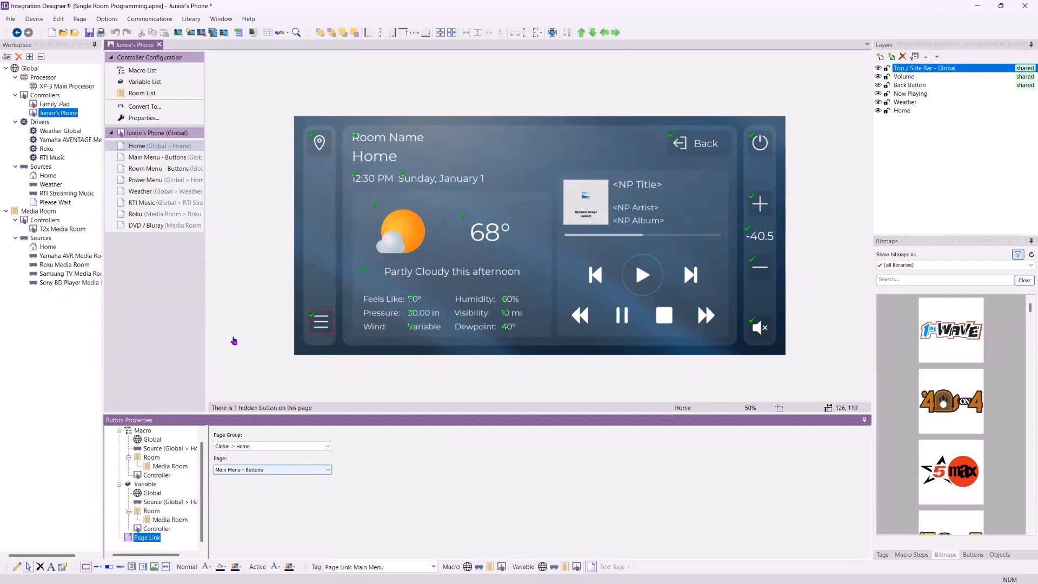
{"action": "left_click", "coordinate": [158, 158]}
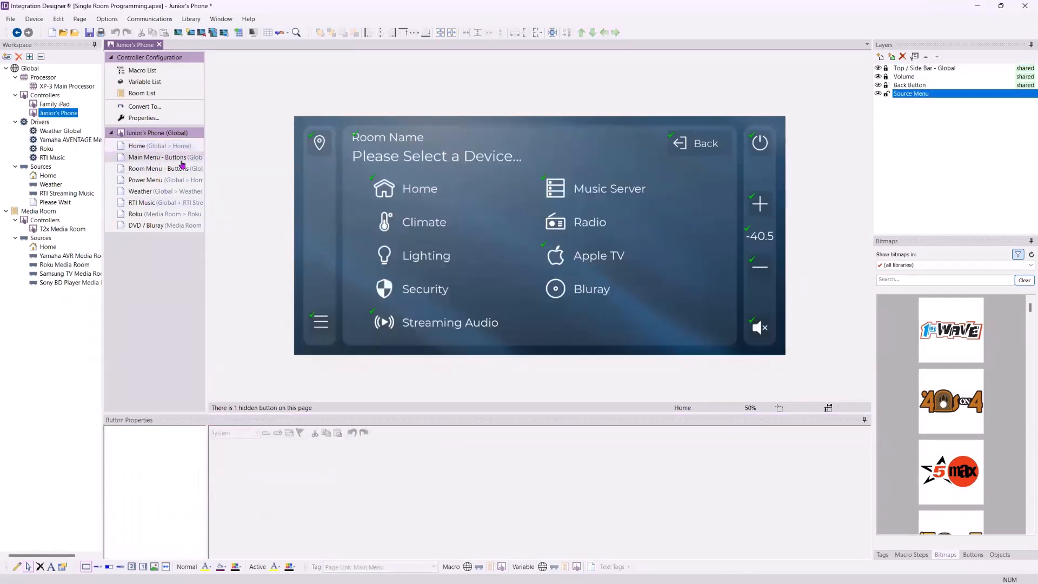
{"action": "left_click", "coordinate": [408, 189]}
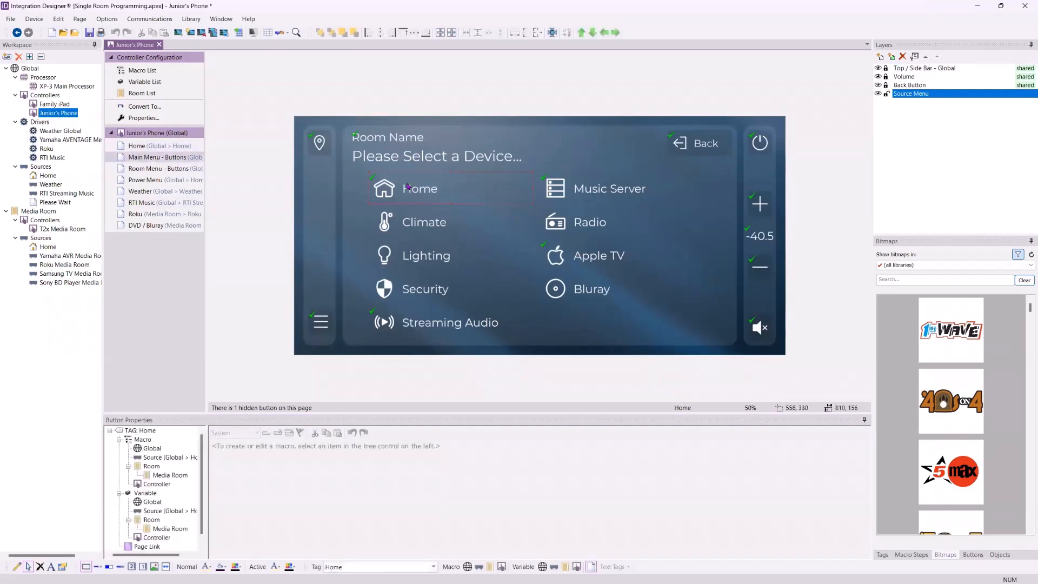
{"action": "left_click", "coordinate": [147, 547]}
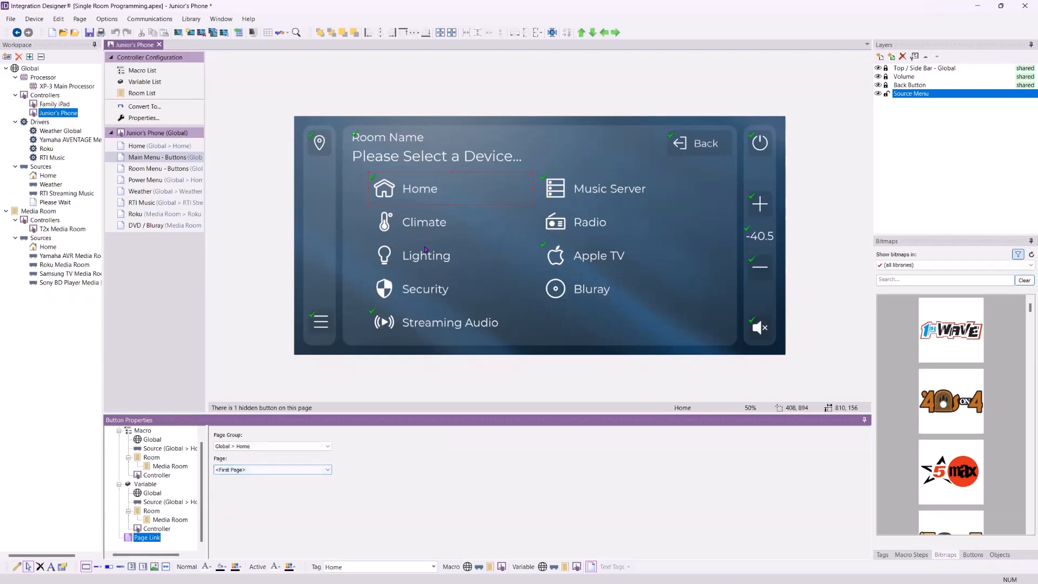
{"action": "left_click", "coordinate": [588, 255]}
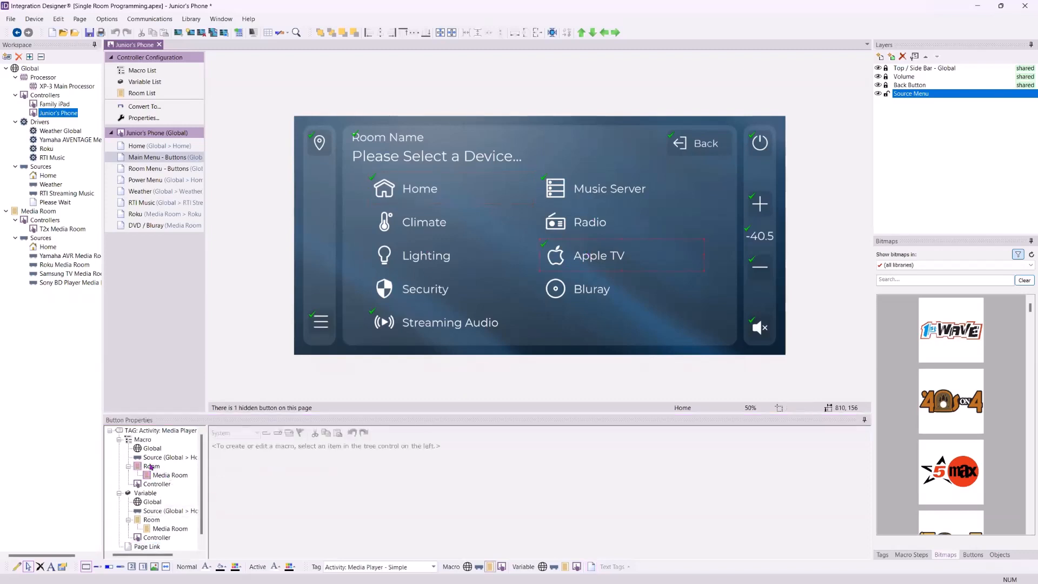
Inspect the Apple TV button's Media Room macro, the Media Room activities list and the Home source page
{"action": "left_click", "coordinate": [169, 475]}
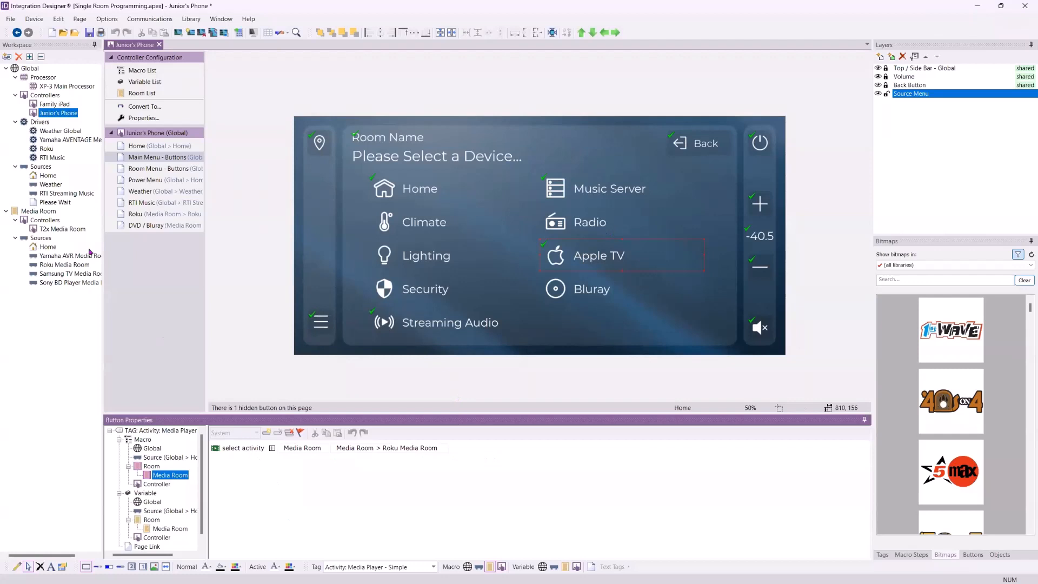
{"action": "left_click", "coordinate": [43, 211]}
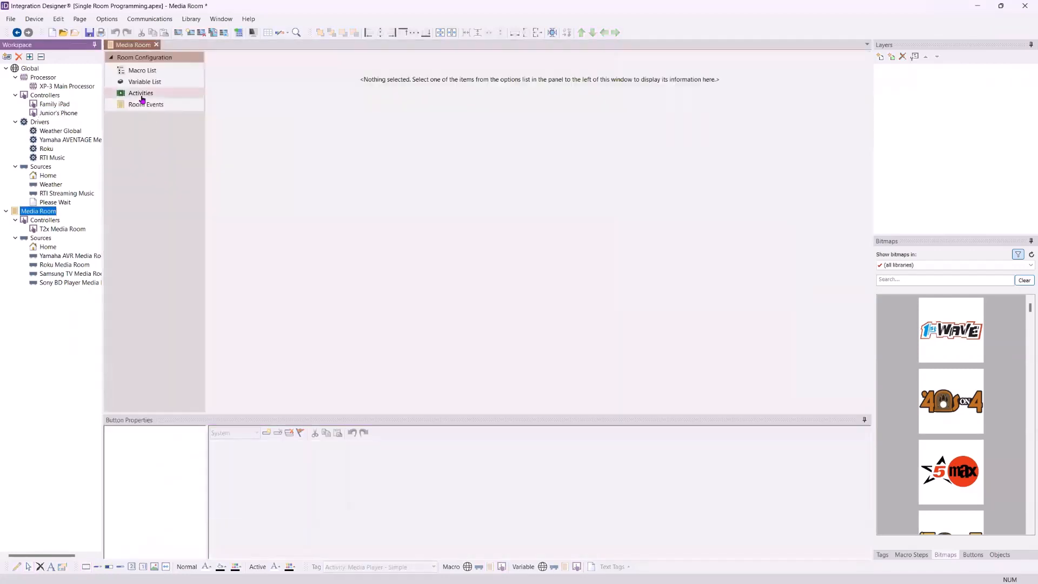
{"action": "left_click", "coordinate": [140, 93]}
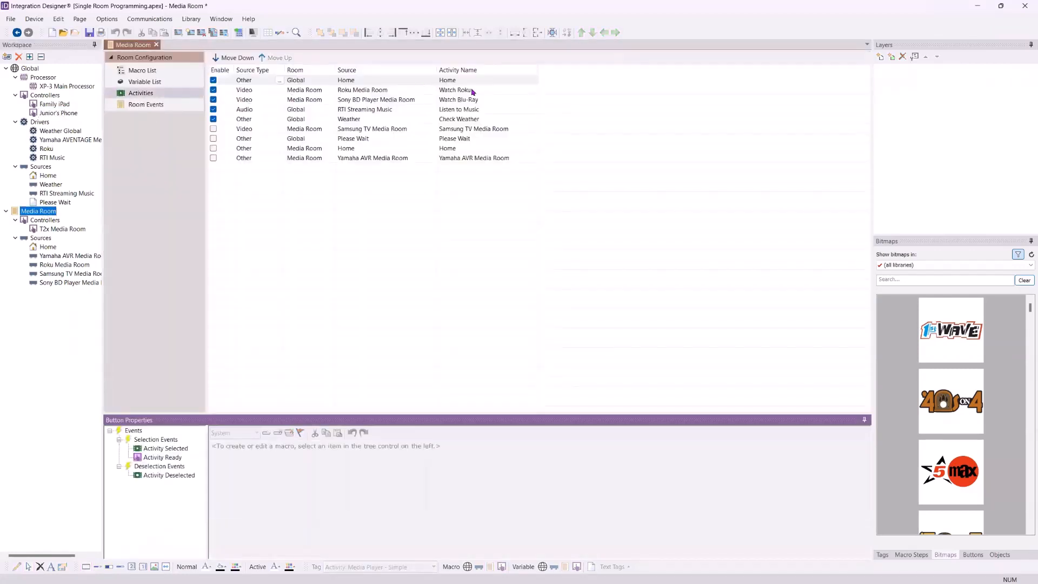
{"action": "left_click", "coordinate": [59, 113]}
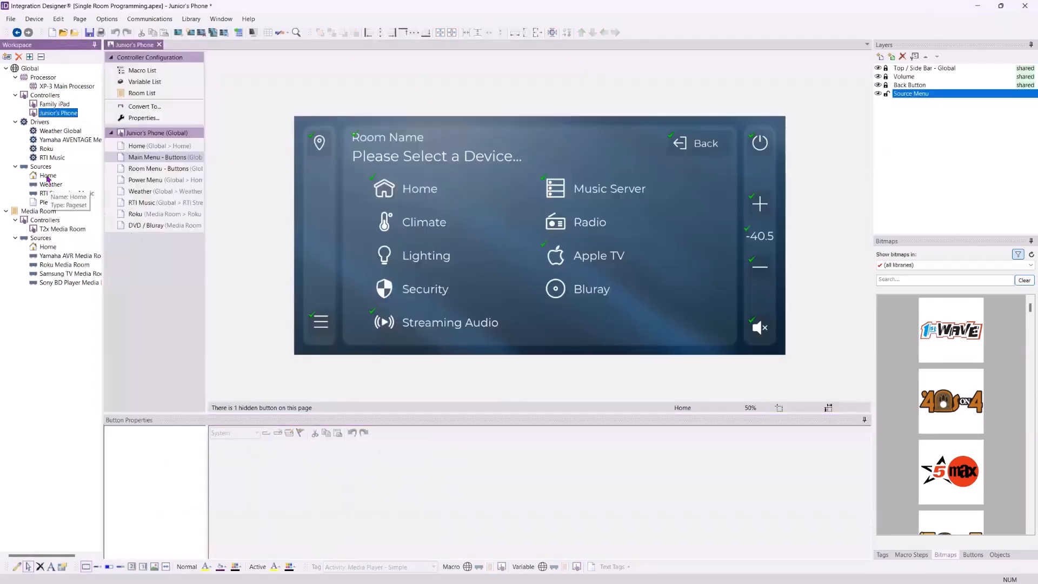
{"action": "left_click", "coordinate": [47, 176]}
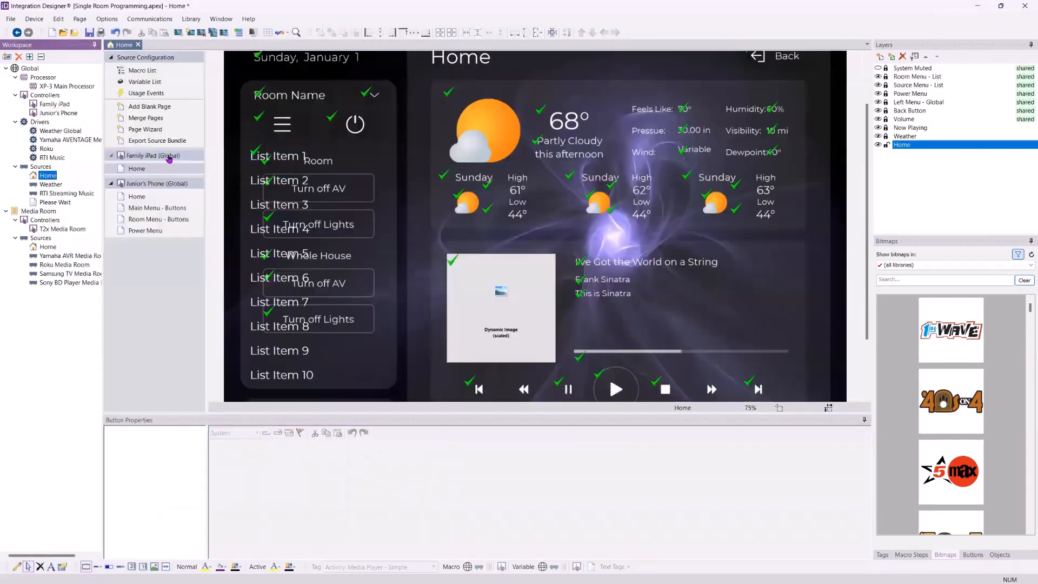
{"action": "left_click", "coordinate": [59, 113]}
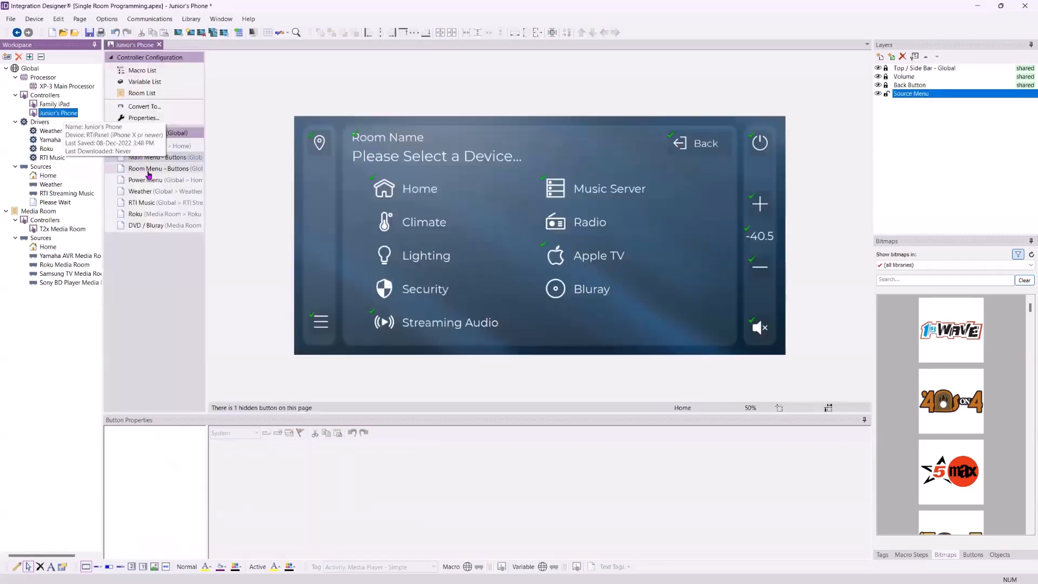
{"action": "left_click", "coordinate": [609, 269]}
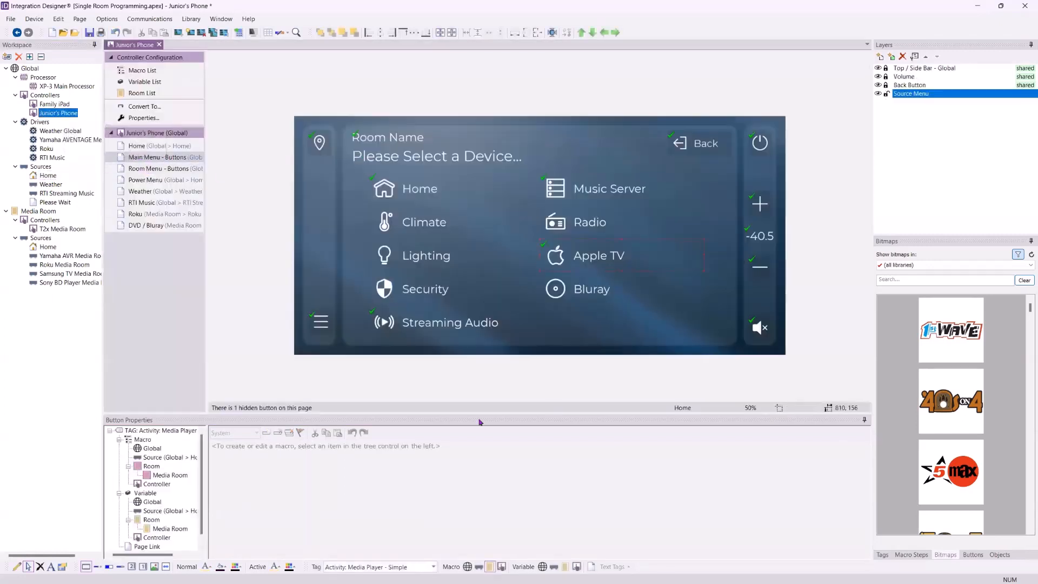
{"action": "left_click", "coordinate": [171, 476]}
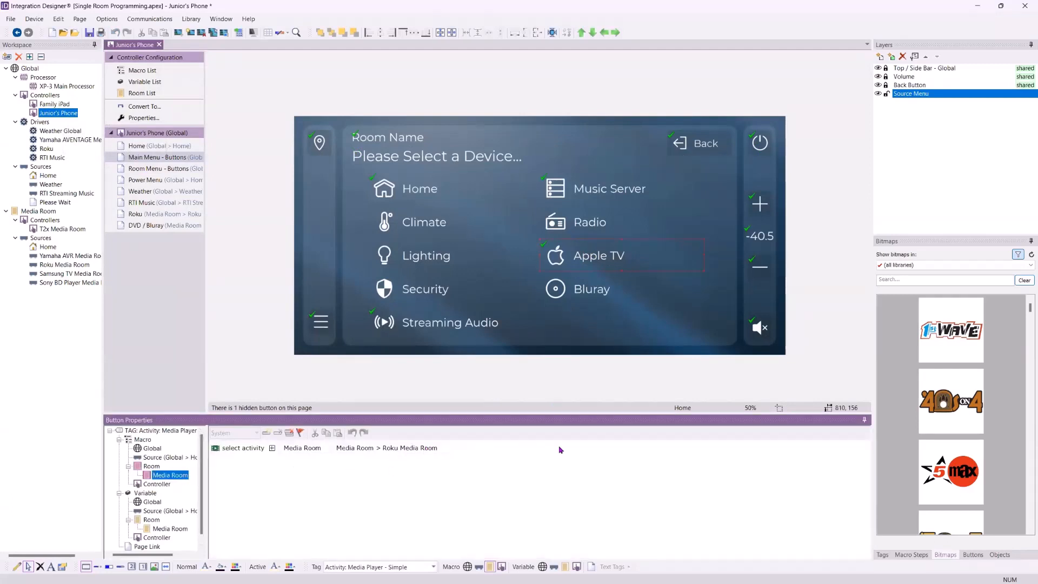
Search the bitmaps for Roku and apply the Roku logo icon to the Apple TV button
{"action": "left_click", "coordinate": [936, 280]}
{"action": "type", "text": "Roku"}
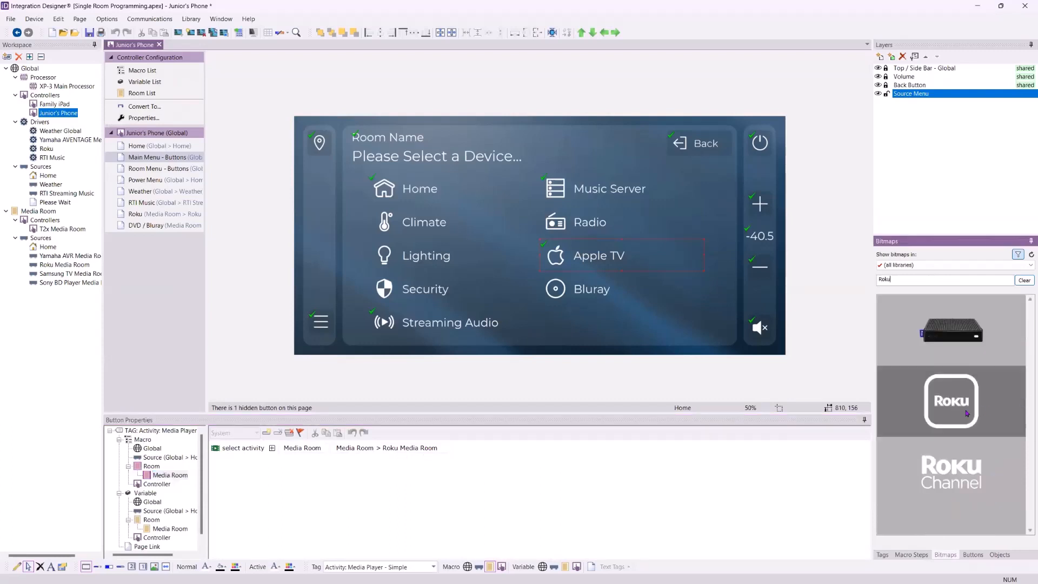
{"action": "left_click_drag", "start_coordinate": [960, 409], "coordinate": [555, 256]}
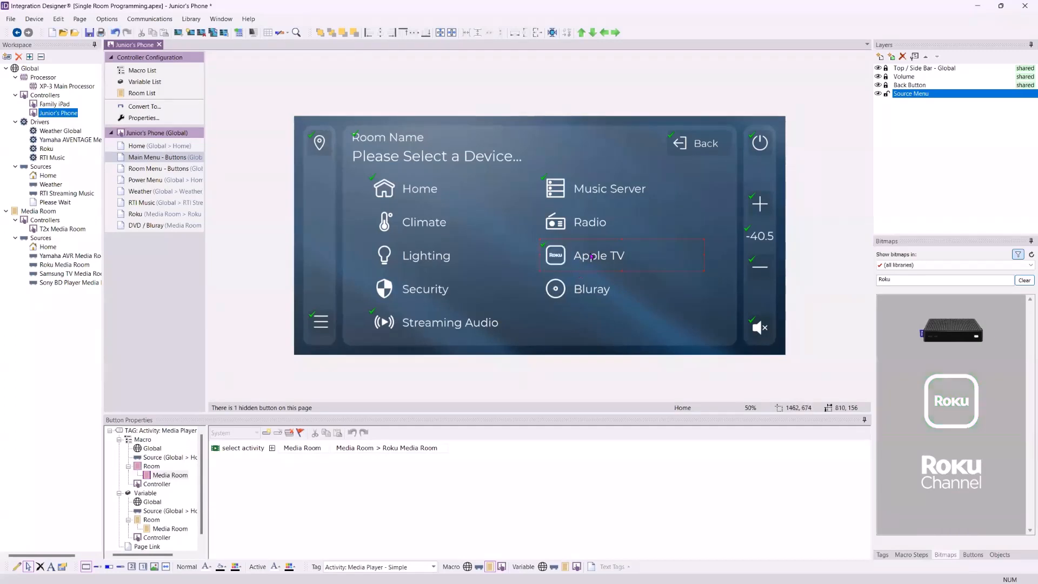
Change the Apple TV button's text to Watch Roku
{"action": "right_click", "coordinate": [591, 256]}
{"action": "left_click", "coordinate": [616, 272]}
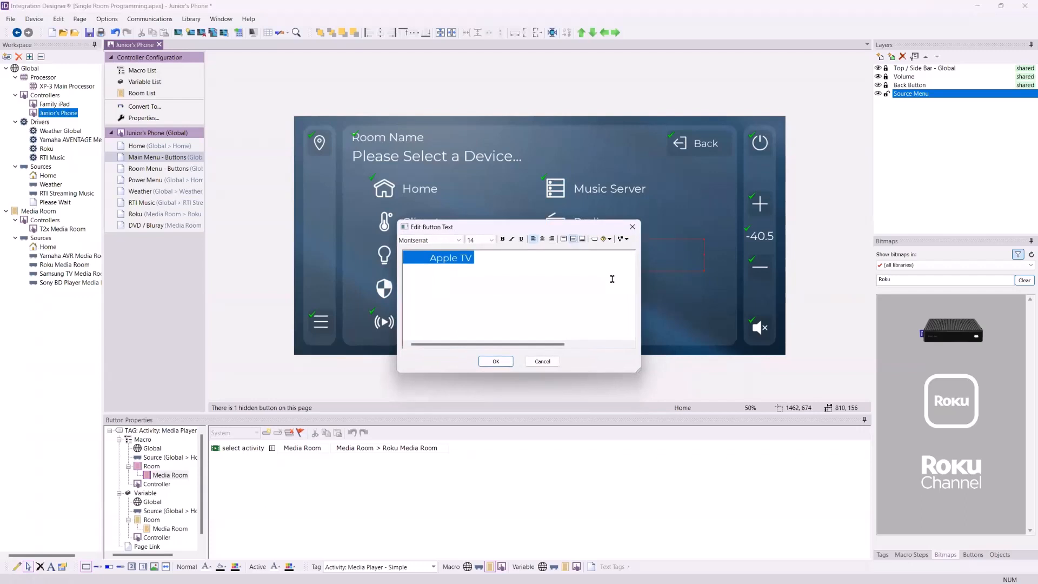
{"action": "left_click", "coordinate": [611, 278]}
{"action": "key", "text": "BackSpace"}
{"action": "key", "text": "BackSpace"}
{"action": "key", "text": "BackSpace"}
{"action": "key", "text": "BackSpace"}
{"action": "key", "text": "BackSpace"}
{"action": "key", "text": "BackSpace"}
{"action": "key", "text": "BackSpace"}
{"action": "key", "text": "BackSpace"}
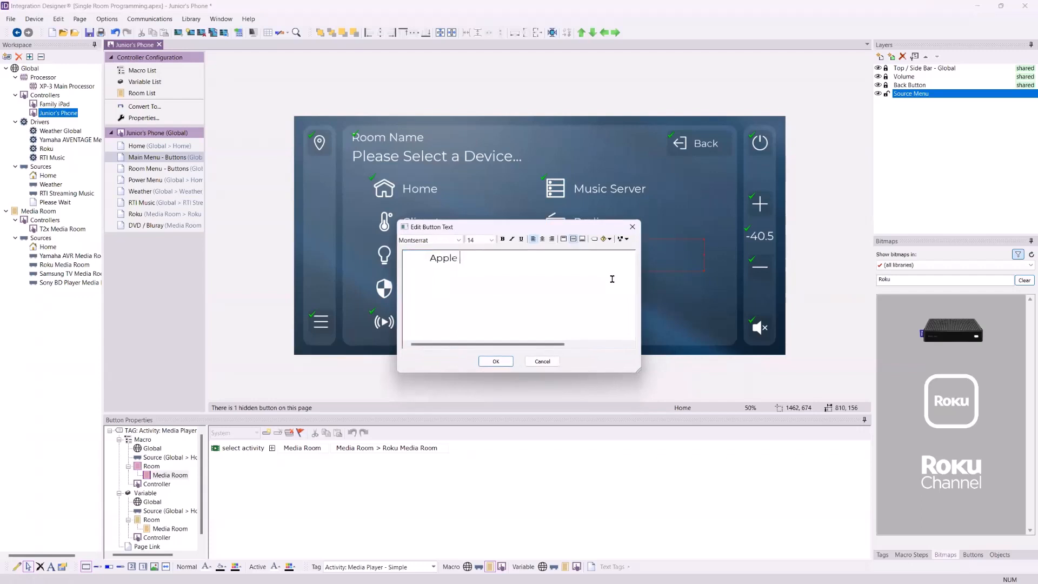
{"action": "type", "text": "Watch Roku"}
{"action": "left_click", "coordinate": [493, 362]}
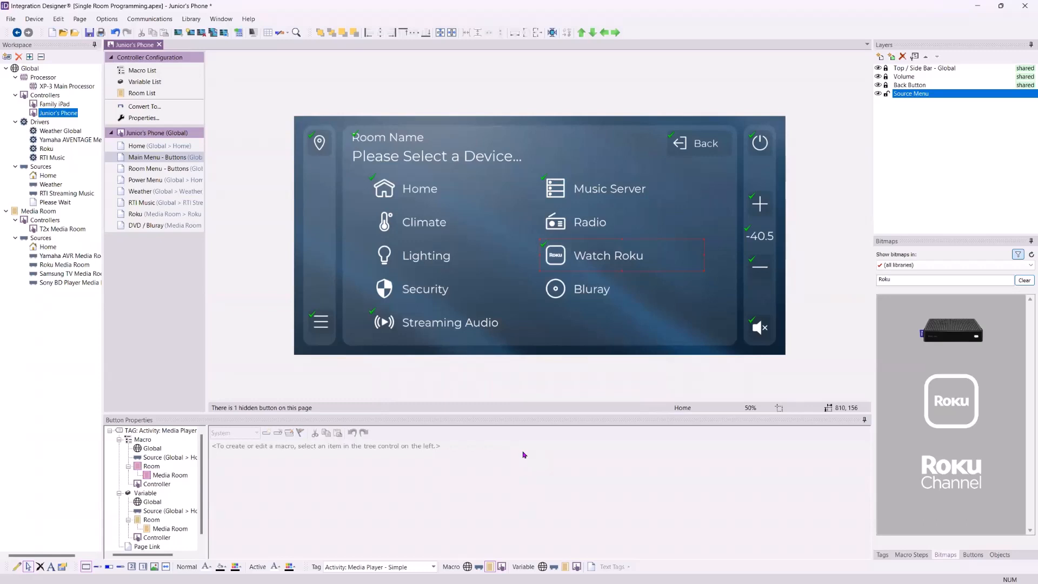
Change the Streaming Audio button's text on Main Menu - Buttons to Listen to Music
{"action": "left_click", "coordinate": [512, 332]}
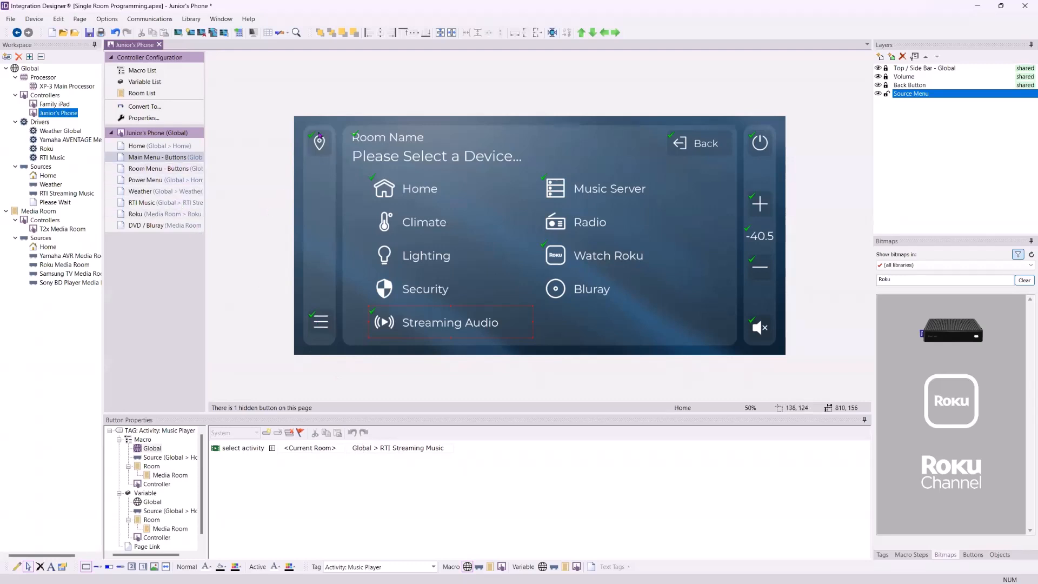
{"action": "left_click", "coordinate": [164, 171]}
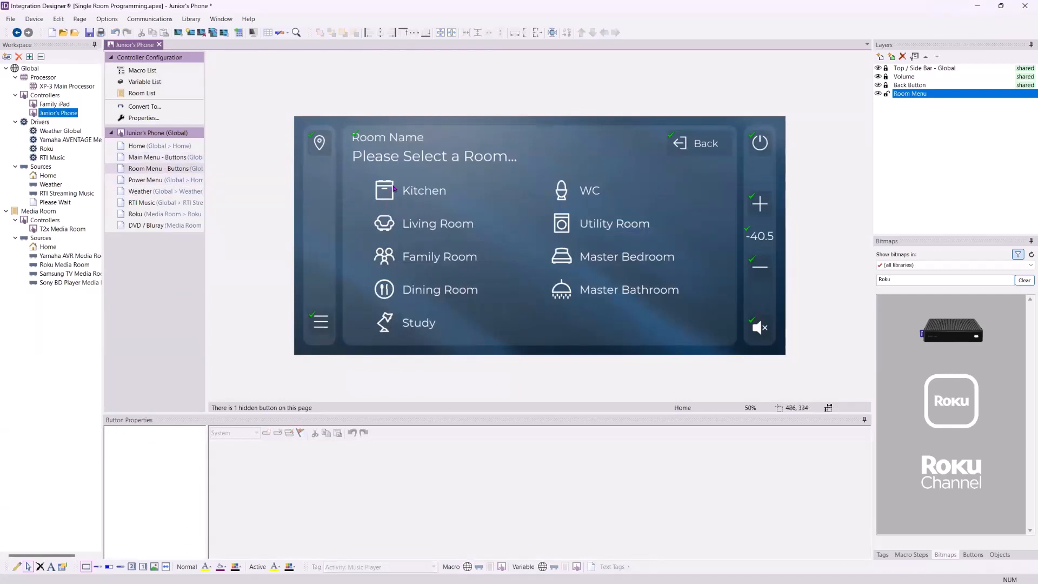
{"action": "left_click", "coordinate": [148, 158]}
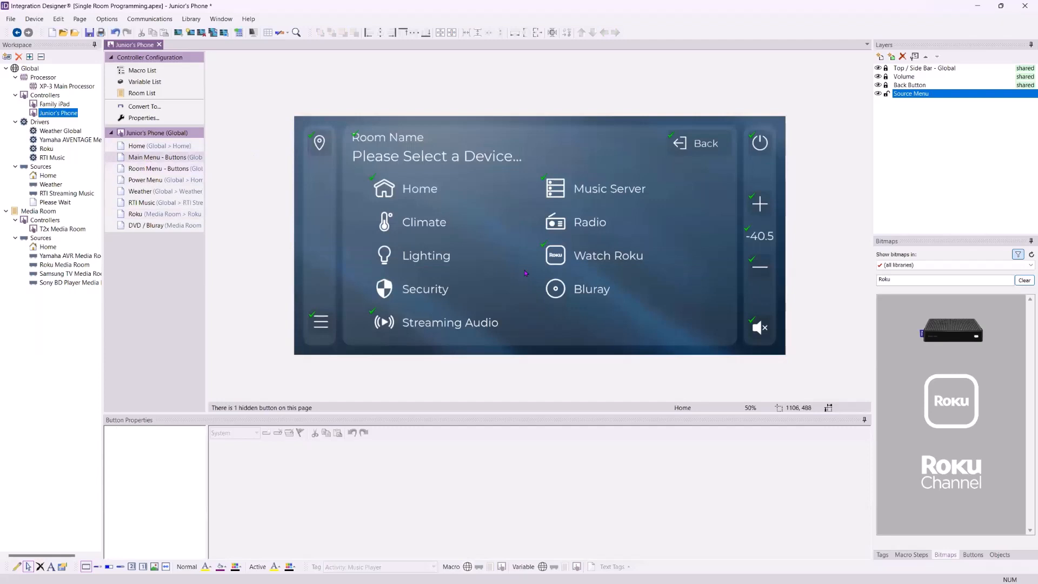
{"action": "left_click", "coordinate": [412, 321]}
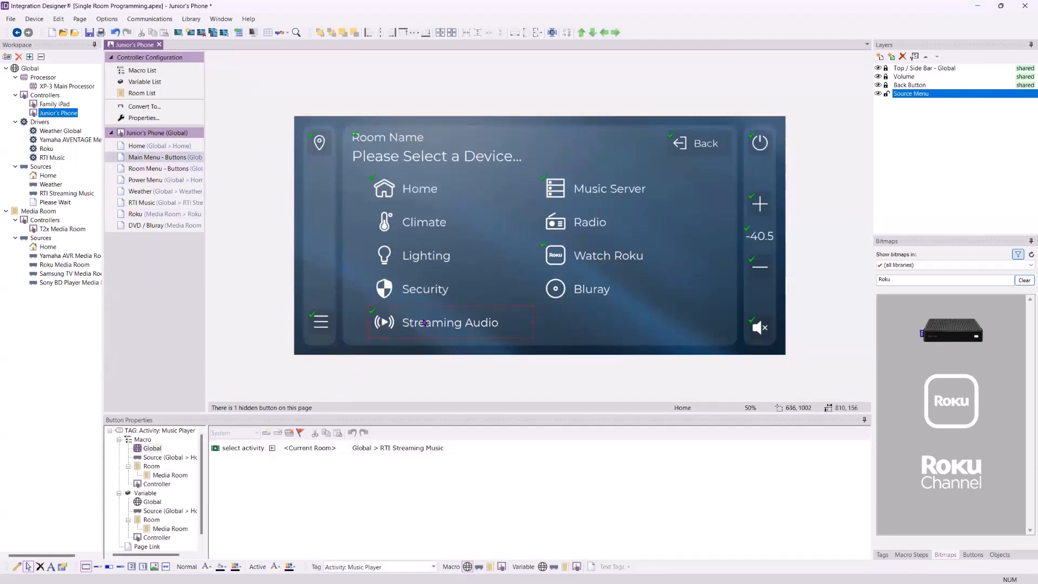
{"action": "right_click", "coordinate": [423, 321]}
{"action": "left_click", "coordinate": [454, 346]}
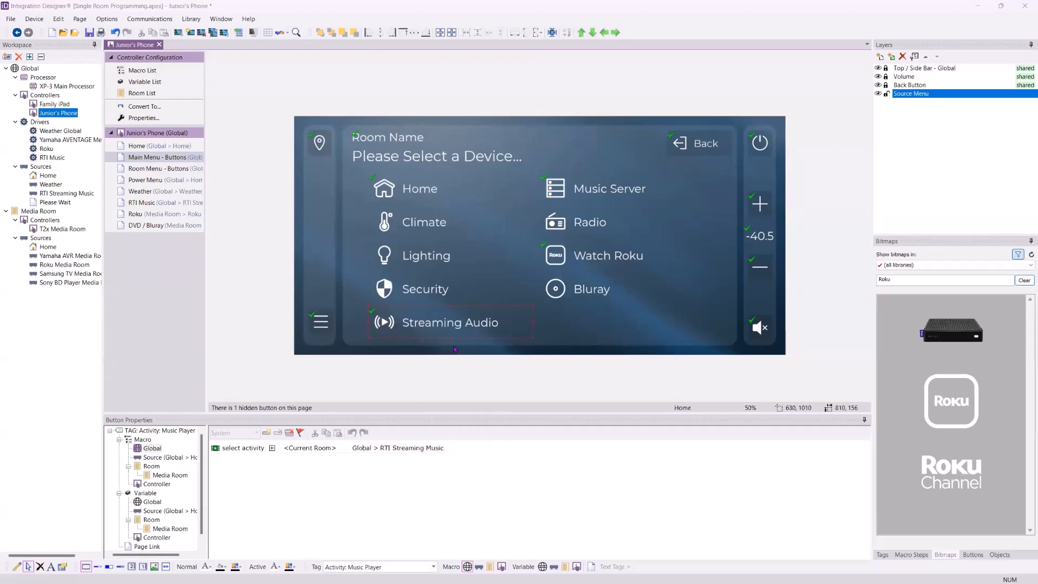
{"action": "key", "text": "End"}
{"action": "key", "text": "BackSpace"}
{"action": "key", "text": "BackSpace"}
{"action": "key", "text": "BackSpace"}
{"action": "key", "text": "BackSpace"}
{"action": "key", "text": "BackSpace"}
{"action": "key", "text": "BackSpace"}
{"action": "key", "text": "BackSpace"}
{"action": "key", "text": "BackSpace"}
{"action": "key", "text": "BackSpace"}
{"action": "key", "text": "BackSpace"}
{"action": "key", "text": "BackSpace"}
{"action": "key", "text": "BackSpace"}
{"action": "key", "text": "BackSpace"}
{"action": "key", "text": "BackSpace"}
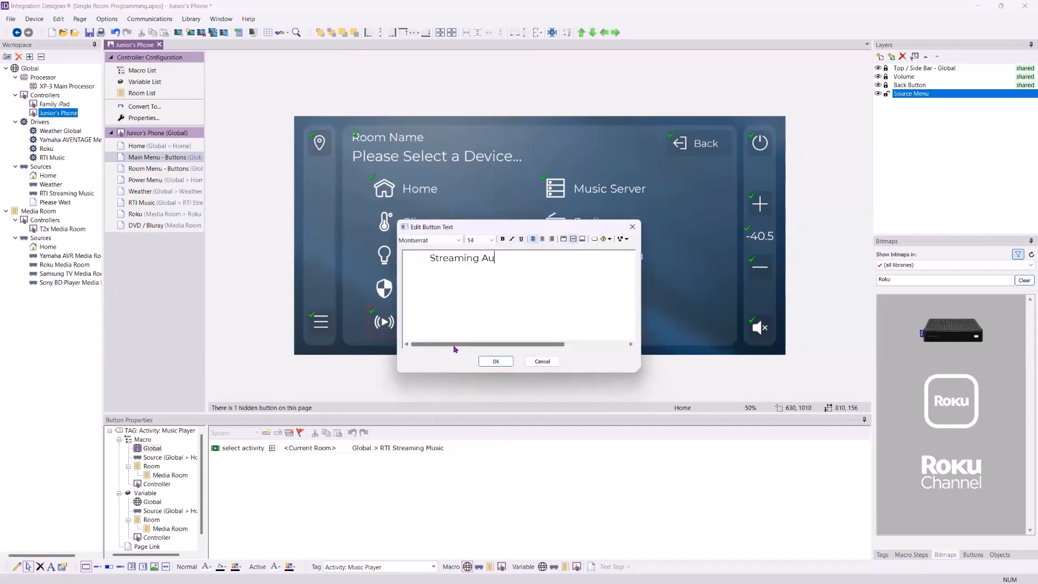
{"action": "type", "text": "Listen to Music"}
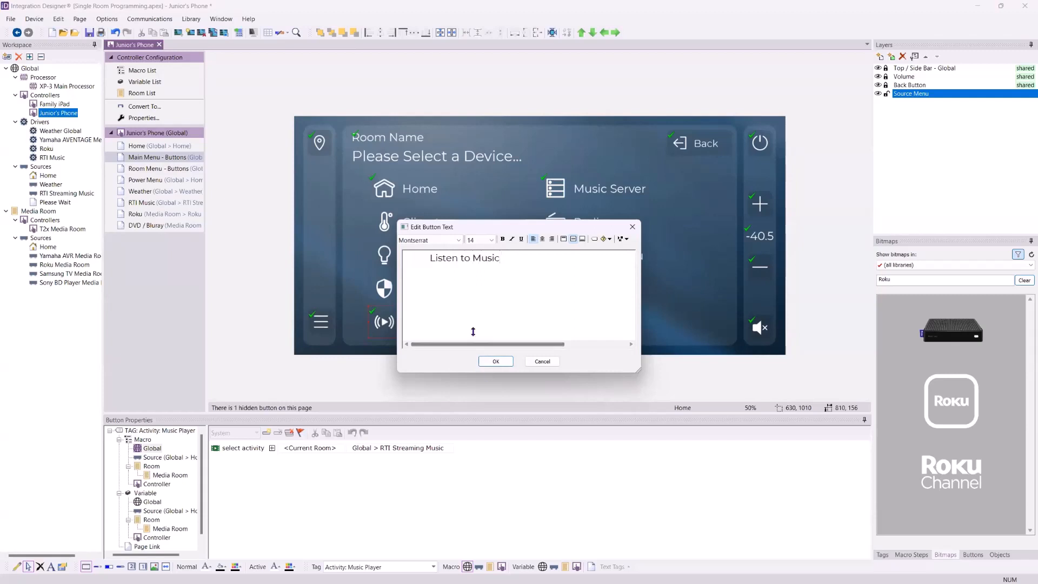
{"action": "left_click", "coordinate": [495, 361]}
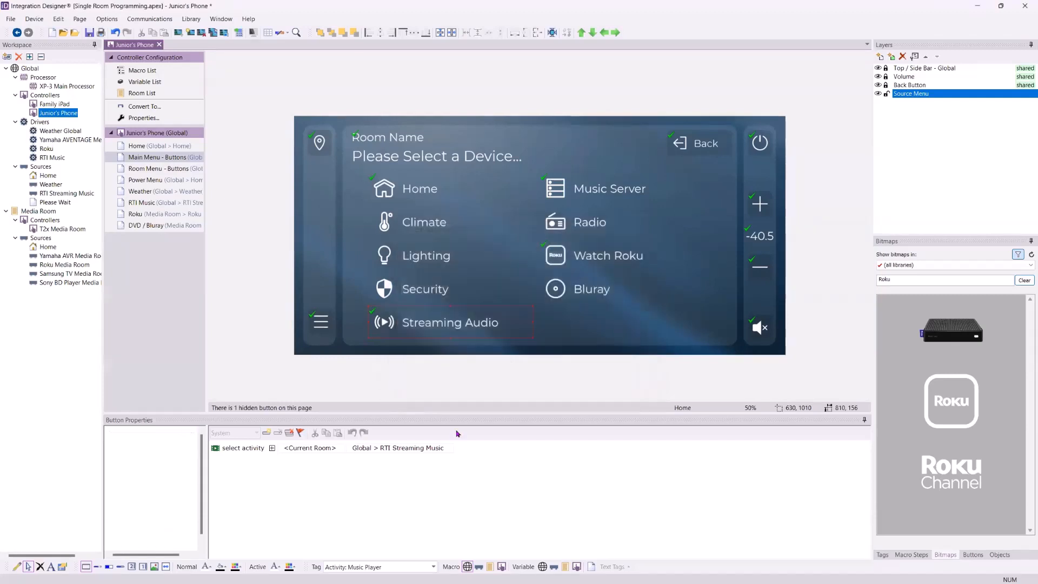
Set the Listen to Music button's select activity step to room Media Room and source Global > RTI Streaming Music
{"action": "left_click", "coordinate": [309, 448]}
{"action": "left_click", "coordinate": [303, 463]}
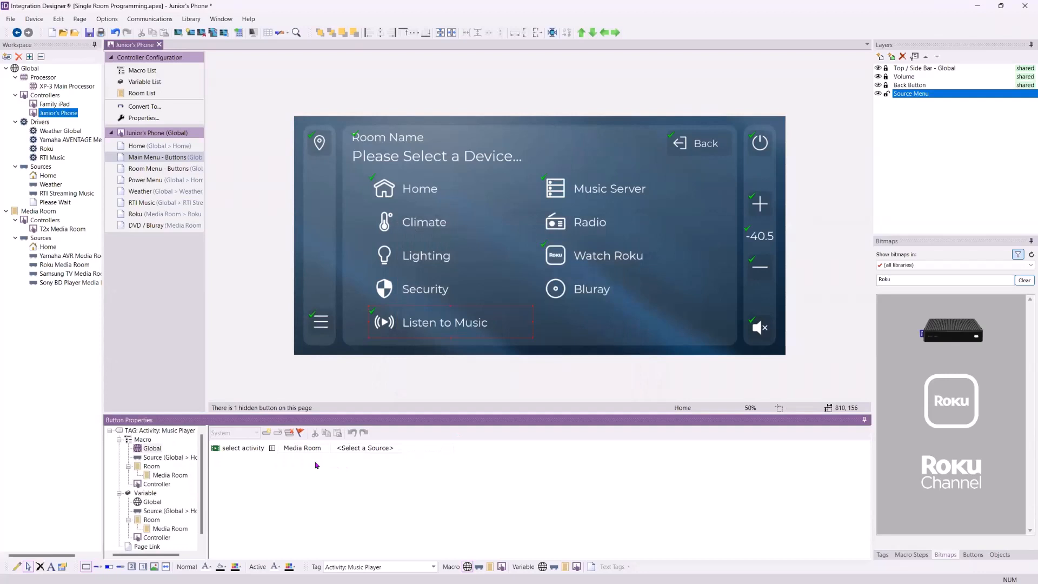
{"action": "left_click", "coordinate": [364, 449]}
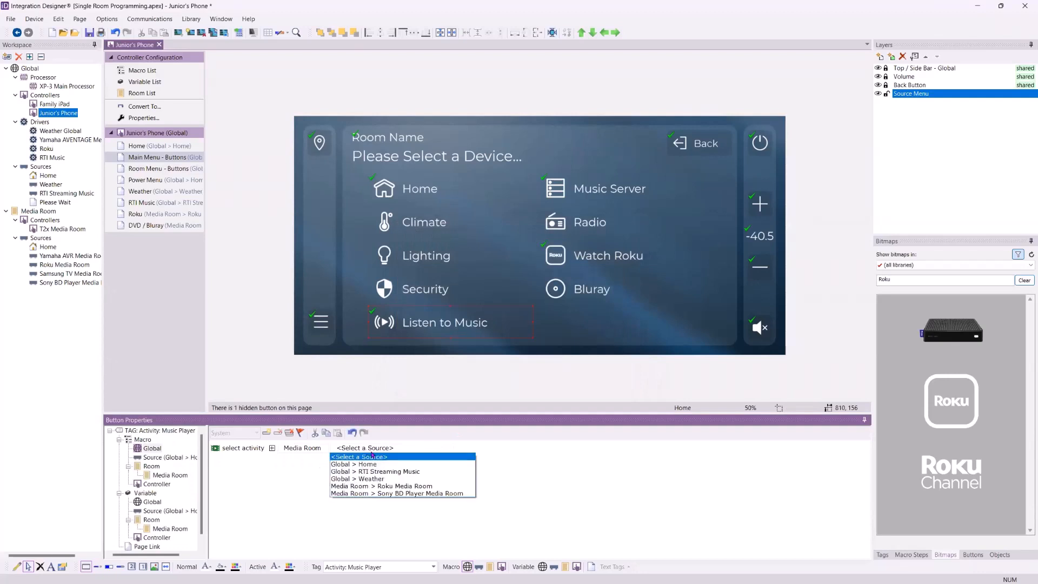
{"action": "left_click", "coordinate": [400, 474]}
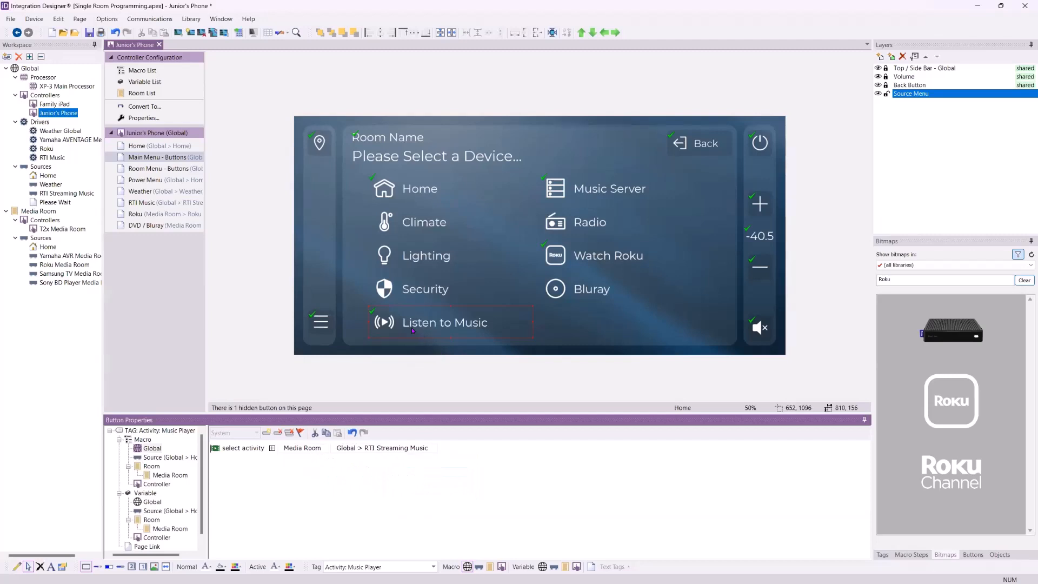
Search the bitmaps for Music and apply the round music-note icon to the Listen to Music button
{"action": "double_click", "coordinate": [919, 284]}
{"action": "type", "text": "Music"}
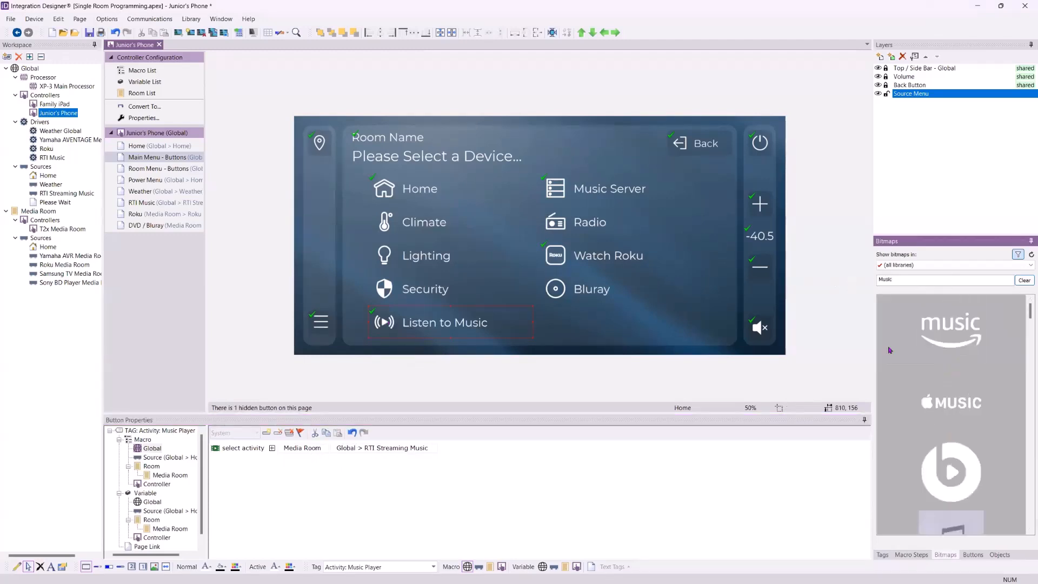
{"action": "scroll", "coordinate": [919, 368], "scroll_direction": "down", "scroll_amount": 3}
{"action": "left_click_drag", "start_coordinate": [973, 387], "coordinate": [385, 322]}
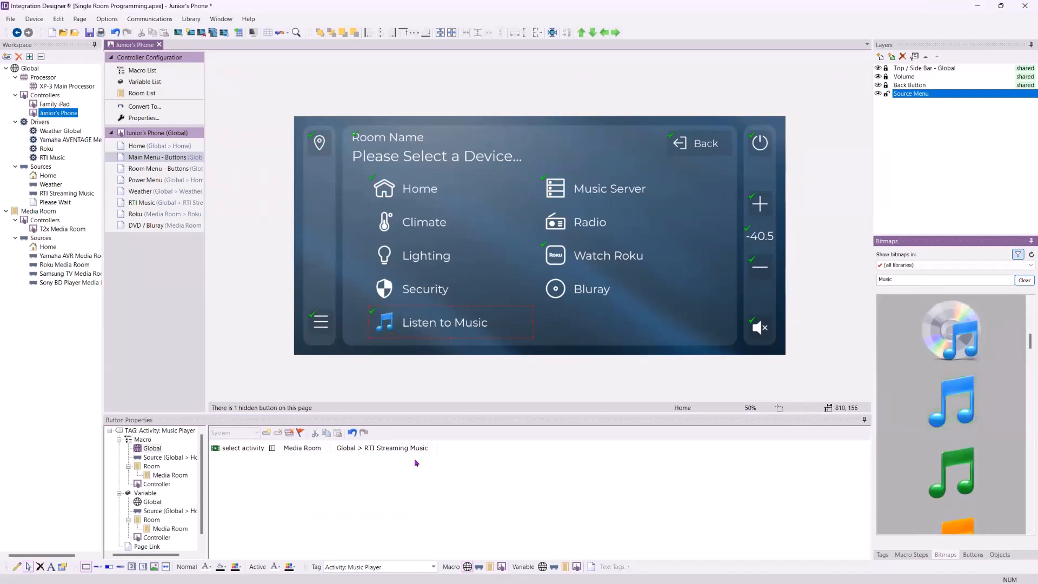
{"action": "scroll", "coordinate": [919, 404], "scroll_direction": "down", "scroll_amount": 3}
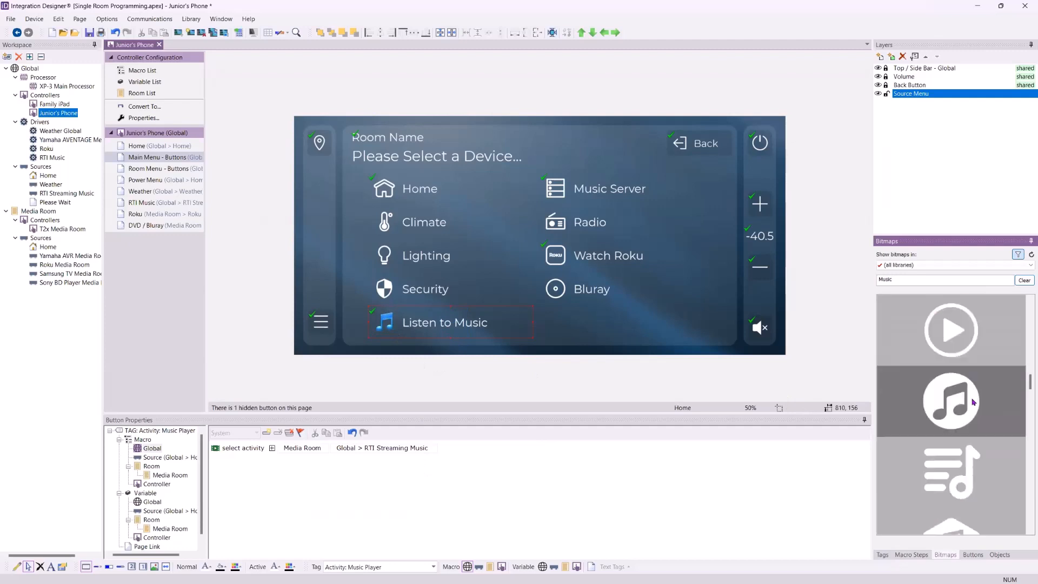
{"action": "left_click_drag", "start_coordinate": [966, 394], "coordinate": [385, 322]}
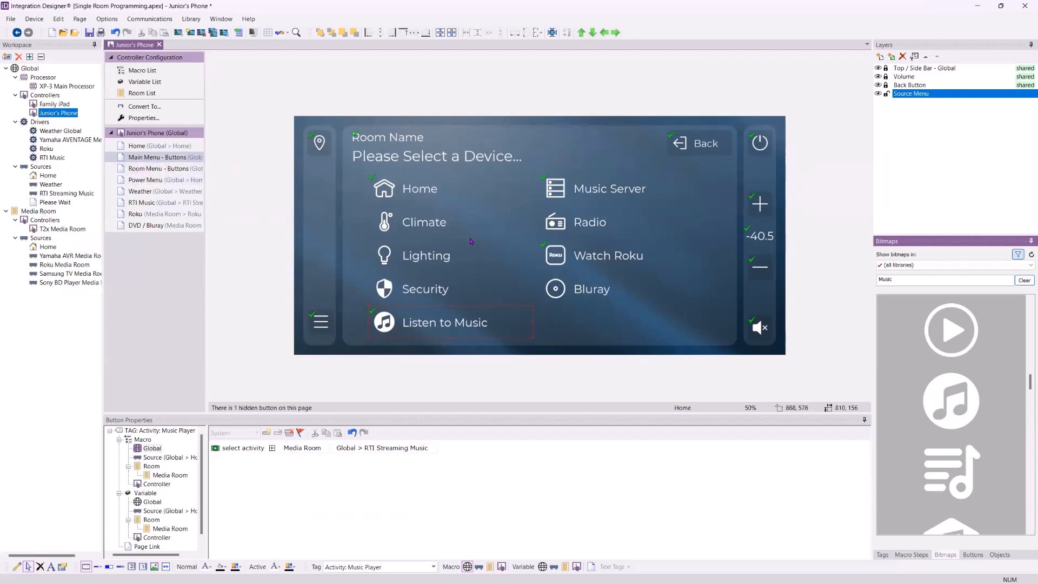
Add a select activity step to the Bluray button's Media Room macro with room Media Room and source Media Room > Sony BD Player Media Room
{"action": "left_click", "coordinate": [566, 198]}
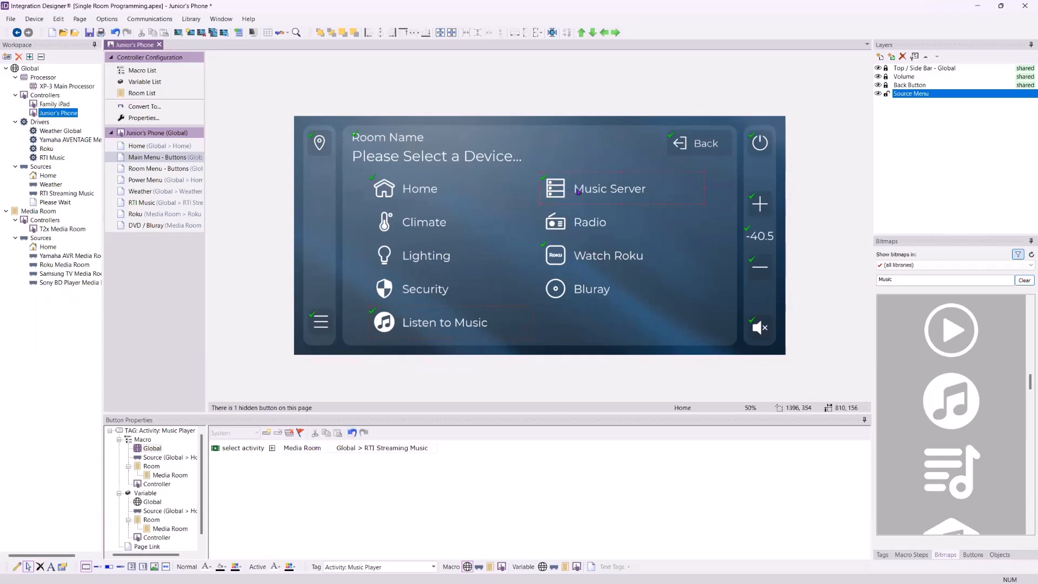
{"action": "left_click", "coordinate": [584, 288]}
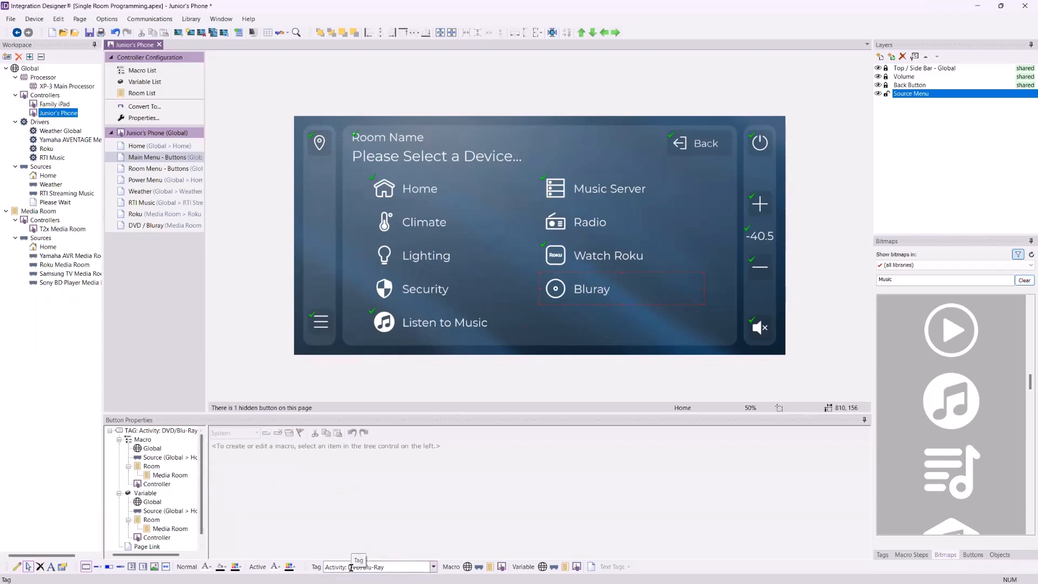
{"action": "left_click", "coordinate": [169, 475]}
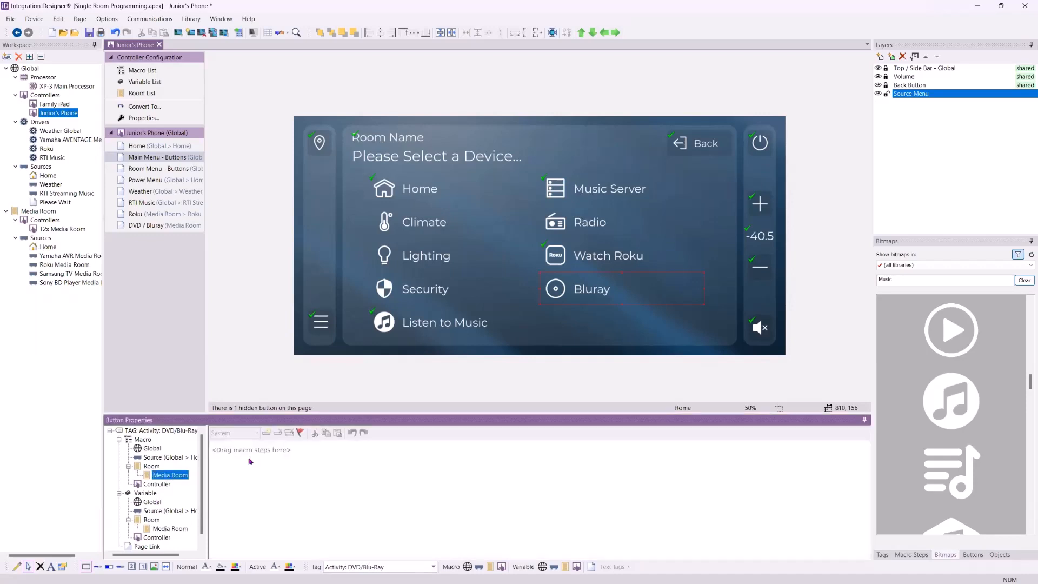
{"action": "left_click", "coordinate": [266, 433]}
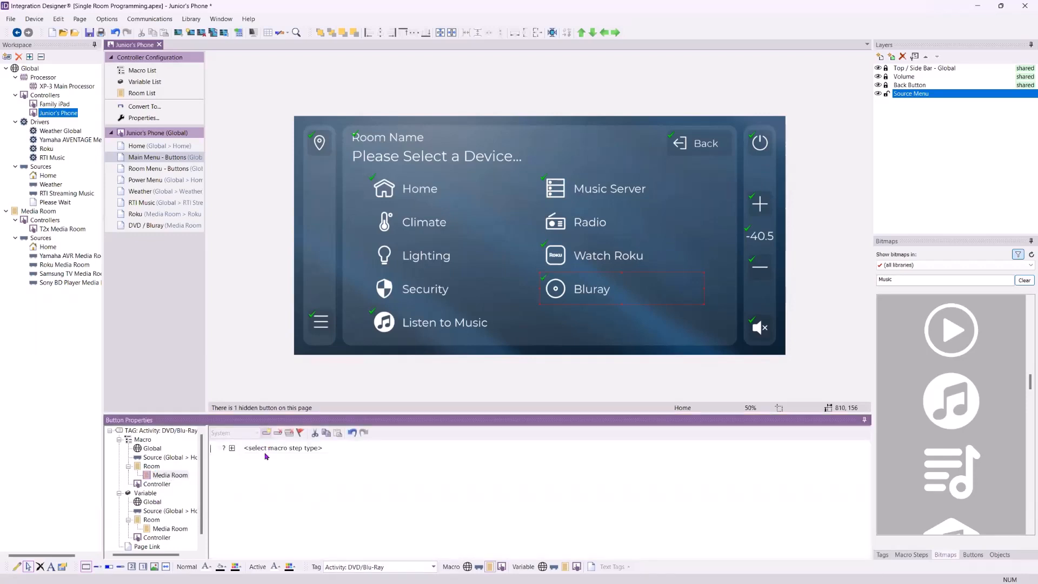
{"action": "left_click", "coordinate": [279, 448]}
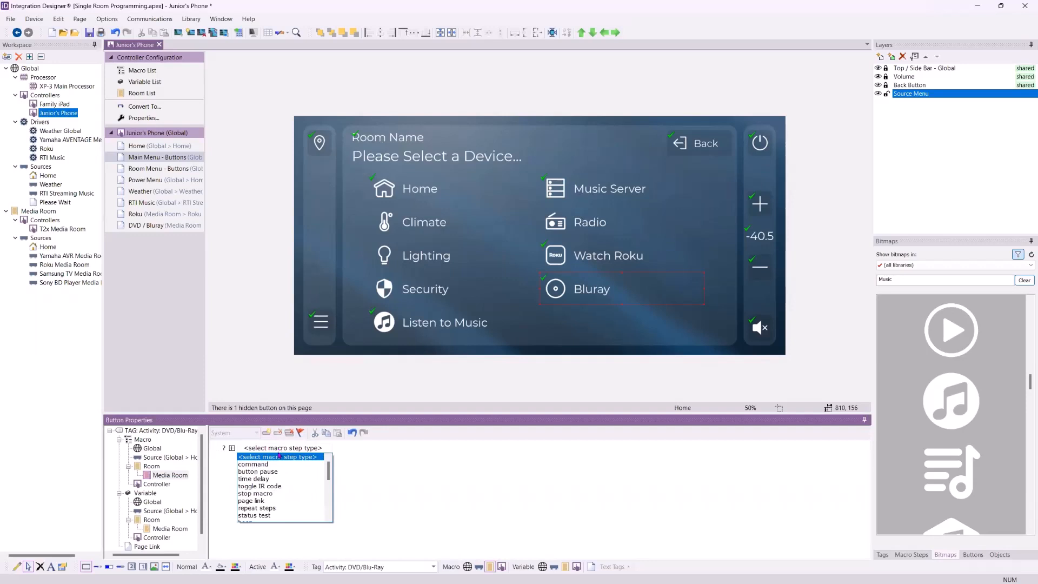
{"action": "scroll", "coordinate": [281, 462], "scroll_direction": "down", "scroll_amount": 3}
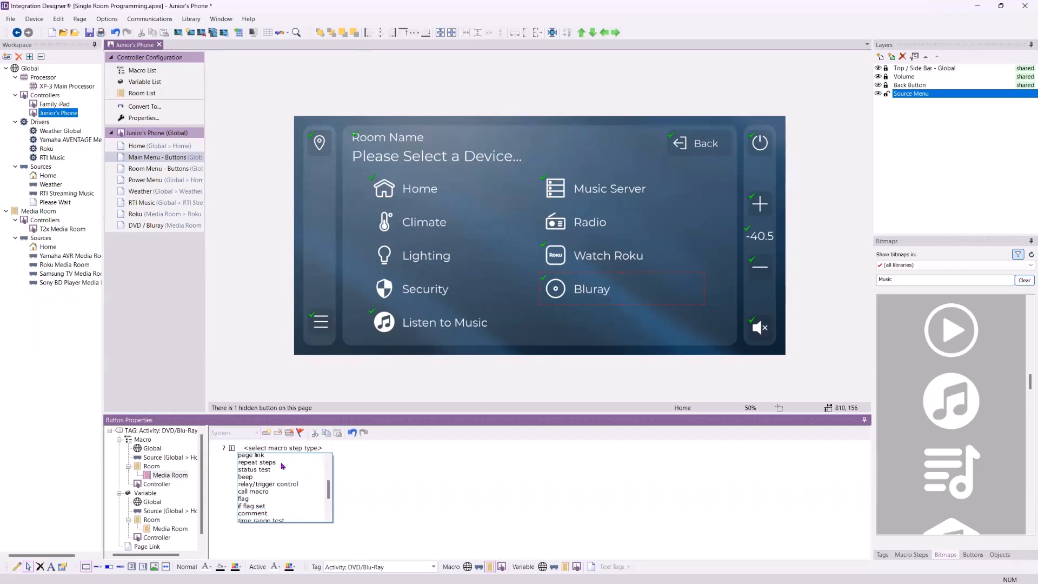
{"action": "scroll", "coordinate": [281, 468], "scroll_direction": "down", "scroll_amount": 3}
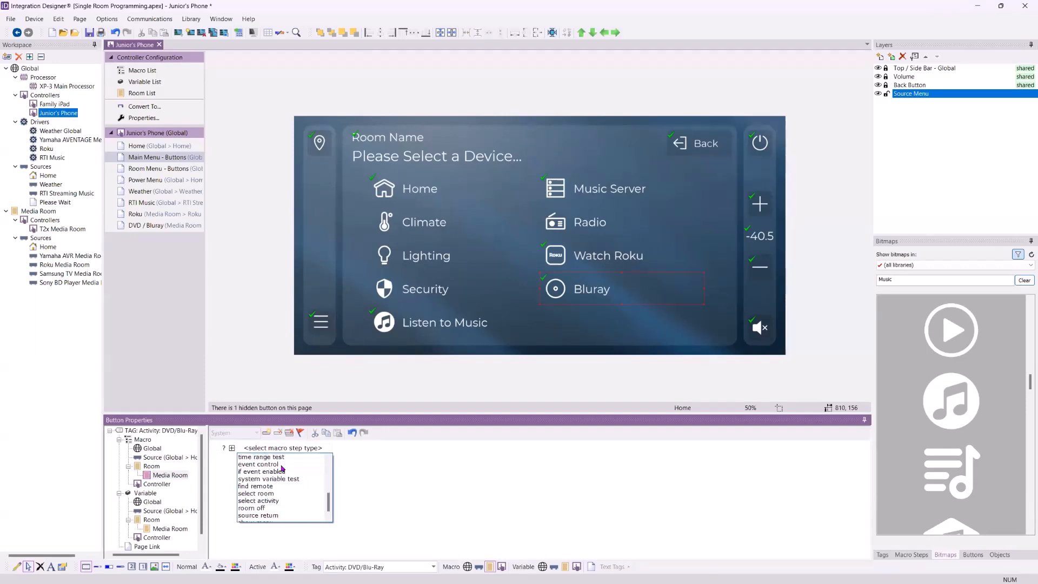
{"action": "left_click", "coordinate": [274, 502]}
{"action": "left_click", "coordinate": [310, 447]}
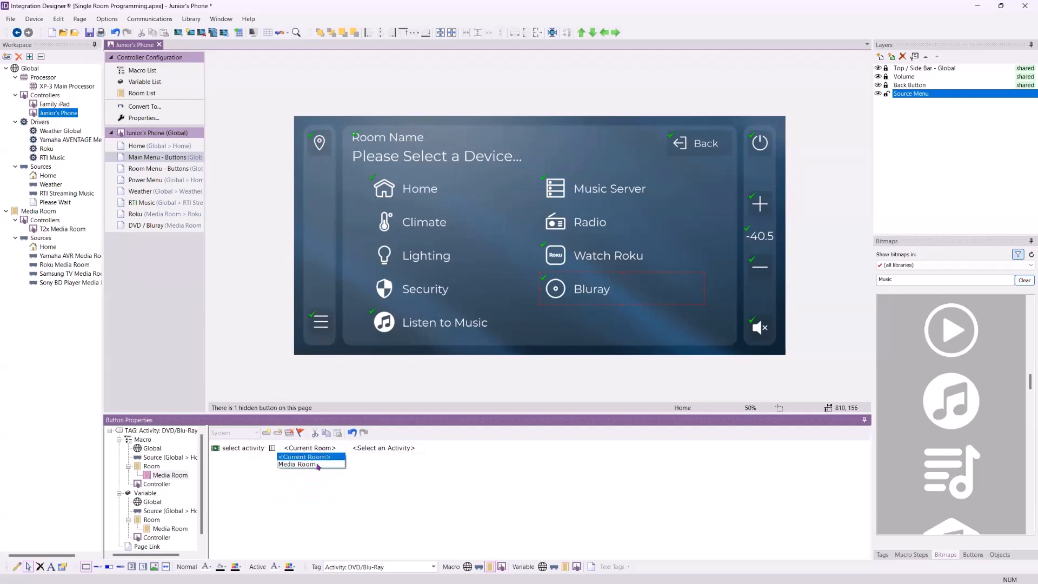
{"action": "left_click", "coordinate": [318, 467]}
{"action": "left_click", "coordinate": [368, 448]}
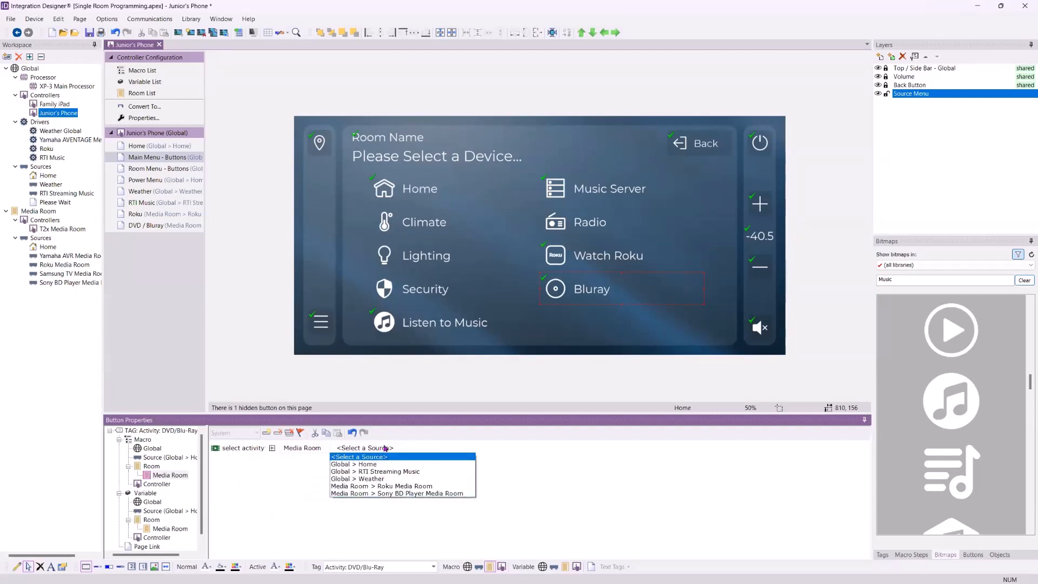
{"action": "left_click", "coordinate": [423, 493]}
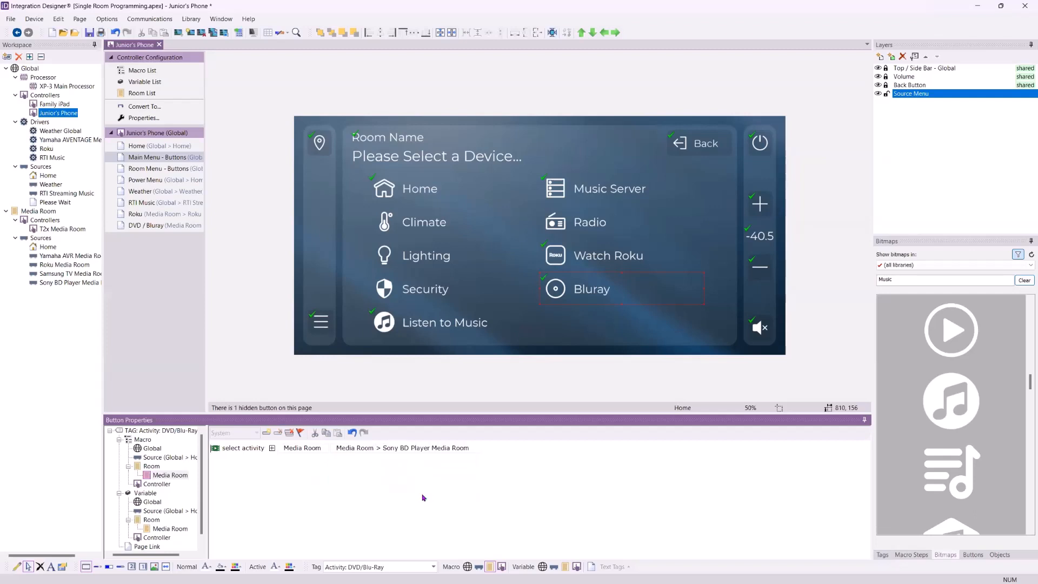
Change the Bluray button's text to Watch Bluray
{"action": "right_click", "coordinate": [600, 296]}
{"action": "left_click", "coordinate": [629, 313]}
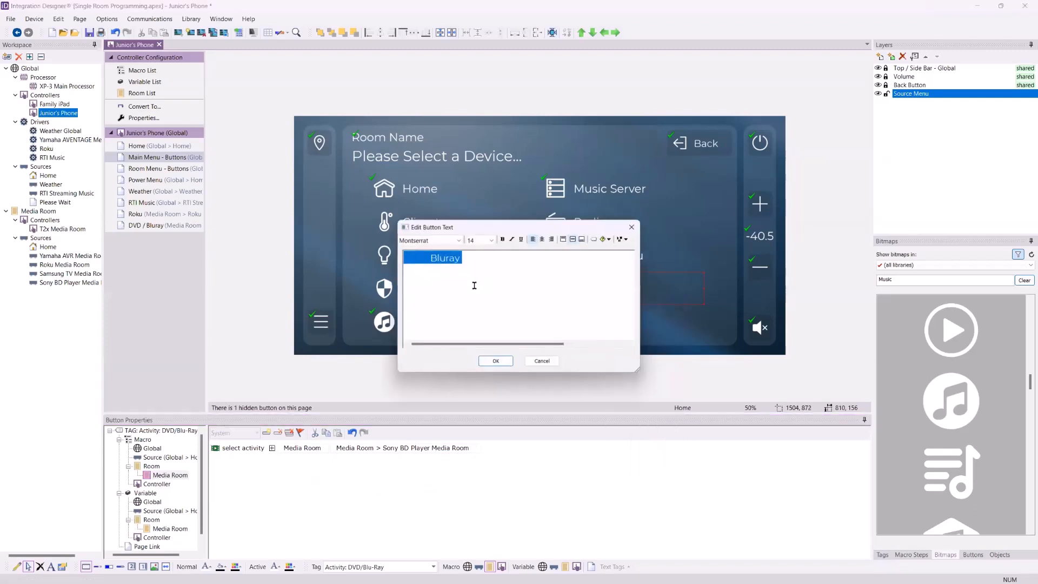
{"action": "left_click", "coordinate": [437, 259]}
{"action": "type", "text": "Wach"}
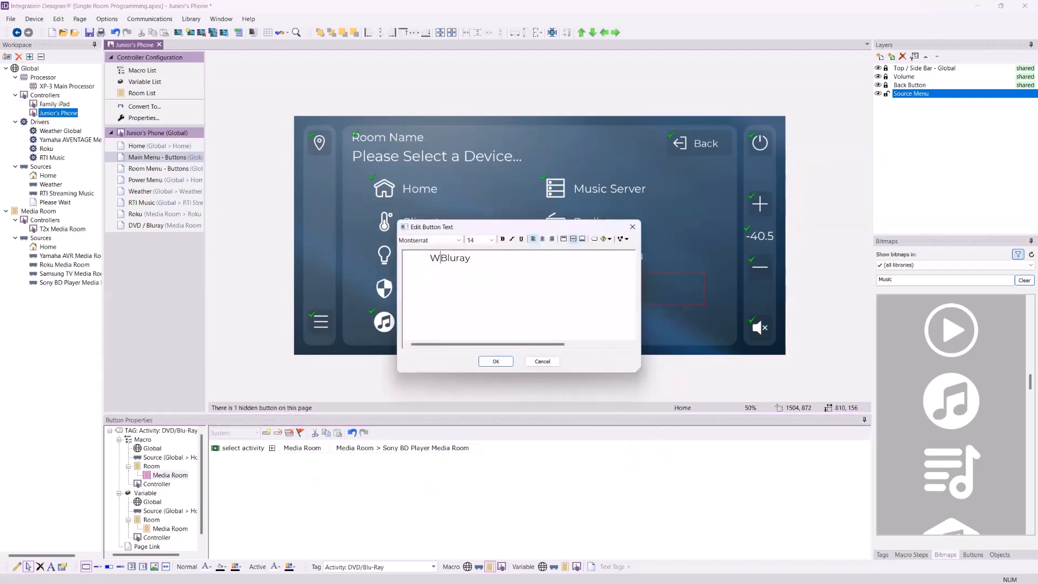
{"action": "key", "text": "BackSpace"}
{"action": "key", "text": "BackSpace"}
{"action": "key", "text": "BackSpace"}
{"action": "type", "text": "tch"}
{"action": "left_click", "coordinate": [494, 361]}
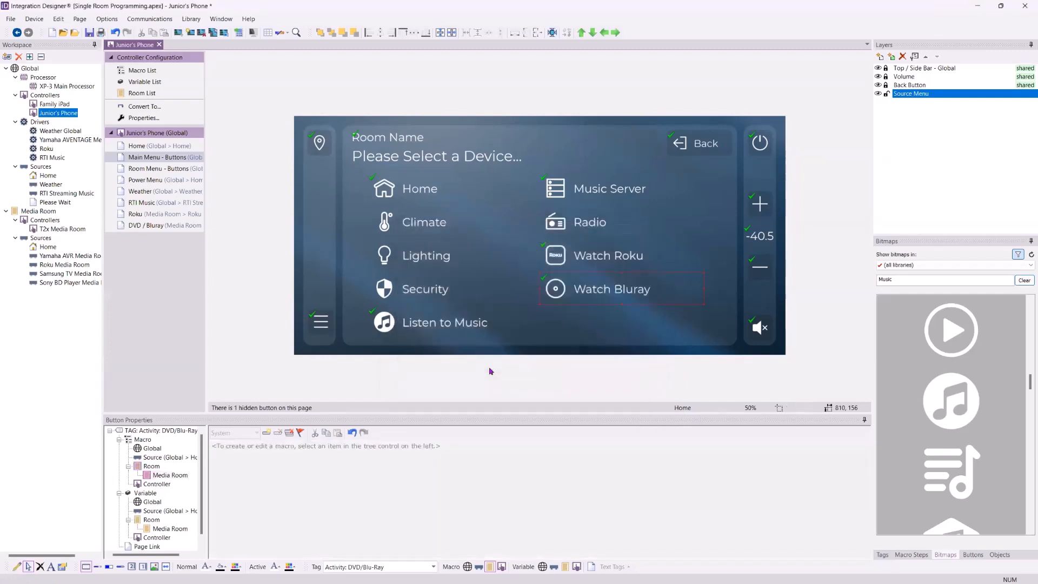
Search the bitmaps for Blu and apply the Blu-ray logo icon to the Watch Bluray button
{"action": "double_click", "coordinate": [895, 279]}
{"action": "type", "text": "Blu"}
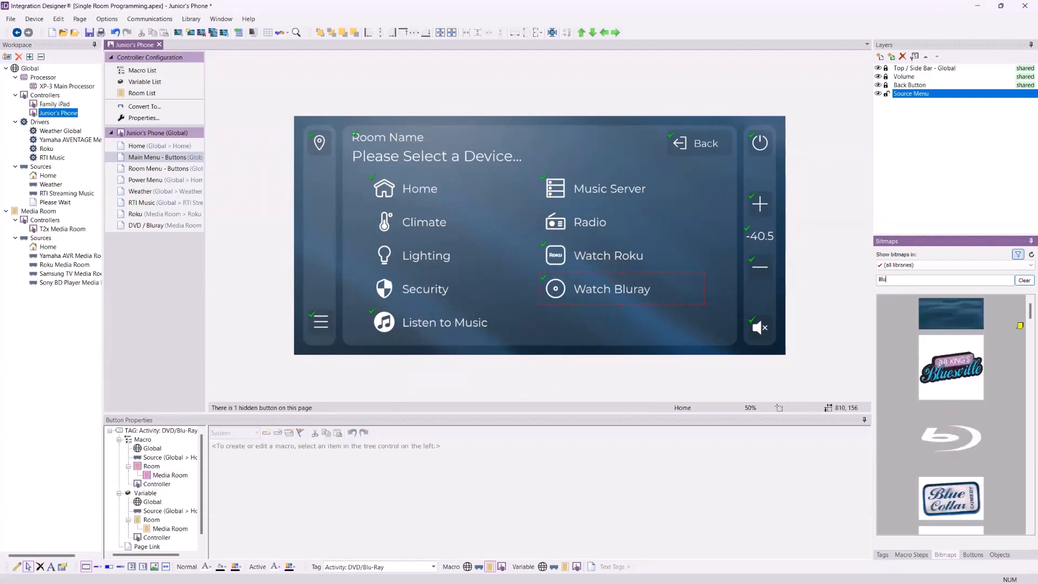
{"action": "left_click_drag", "start_coordinate": [952, 436], "coordinate": [556, 304]}
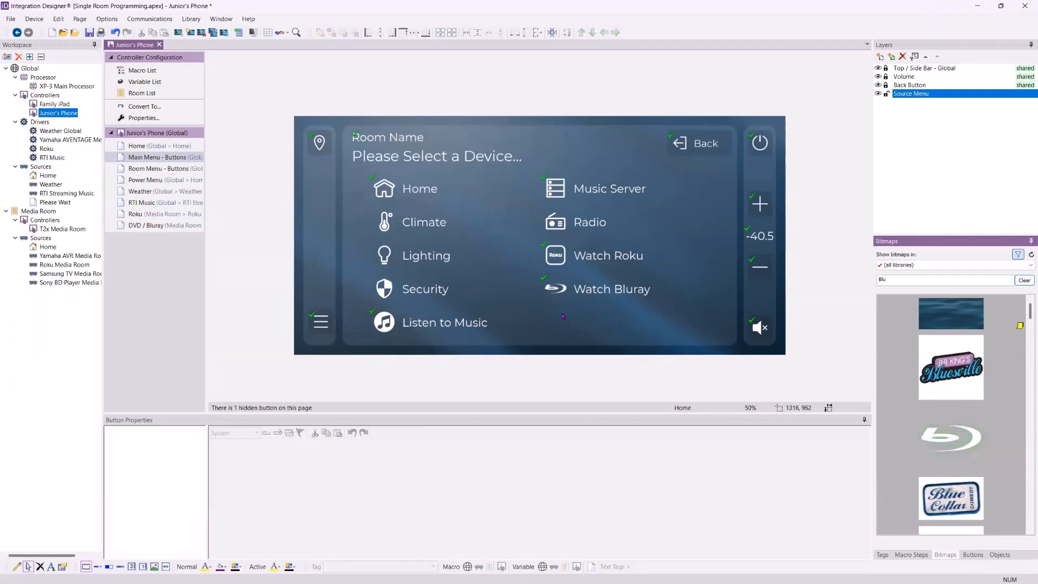
Try the Blu-ray disc icon on the Watch Bluray button before reapplying the Blu-ray logo
{"action": "scroll", "coordinate": [921, 405], "scroll_direction": "down", "scroll_amount": 10}
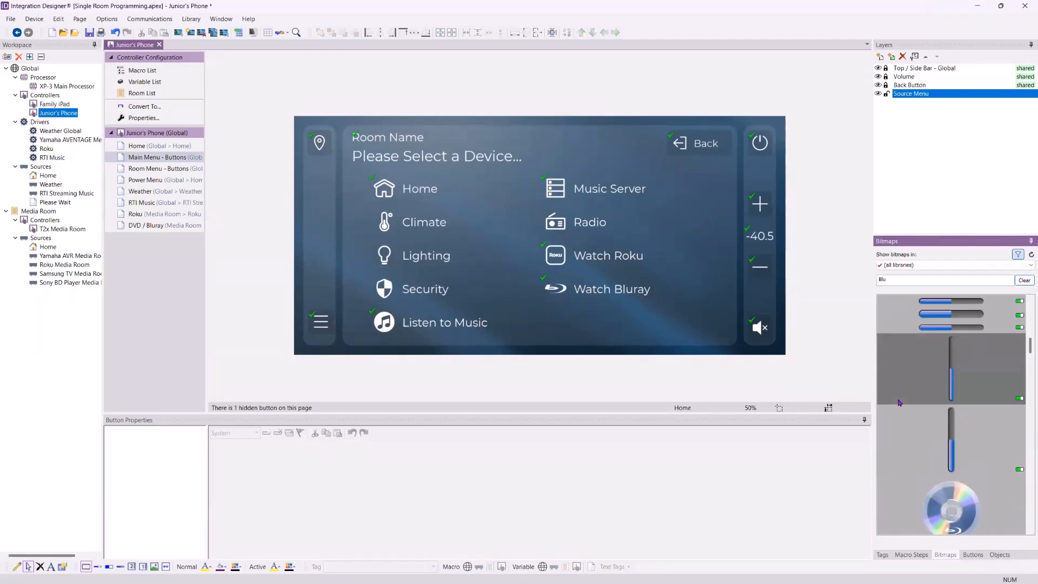
{"action": "scroll", "coordinate": [921, 405], "scroll_direction": "down", "scroll_amount": 8}
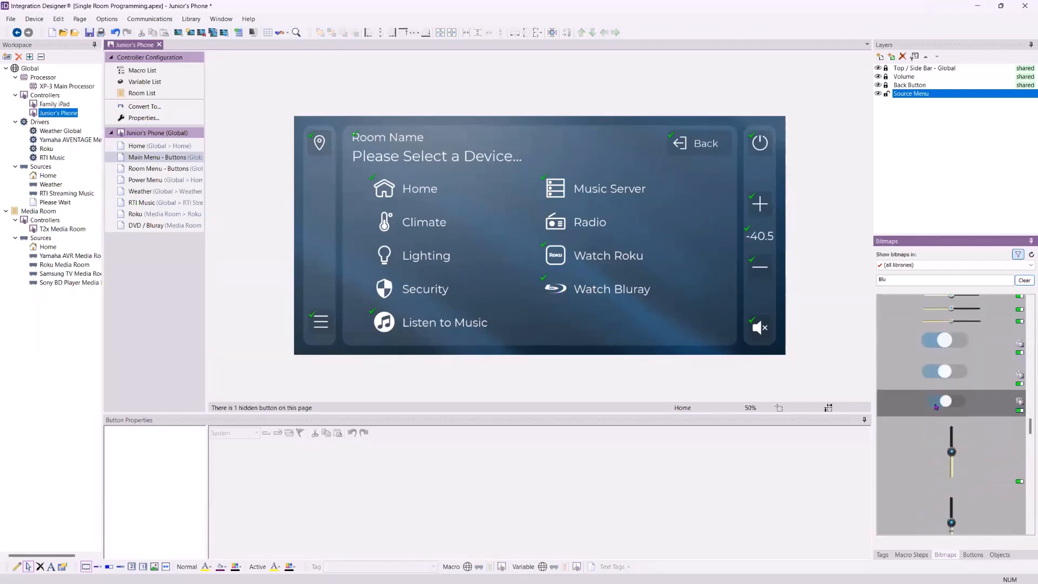
{"action": "scroll", "coordinate": [939, 405], "scroll_direction": "up", "scroll_amount": 8}
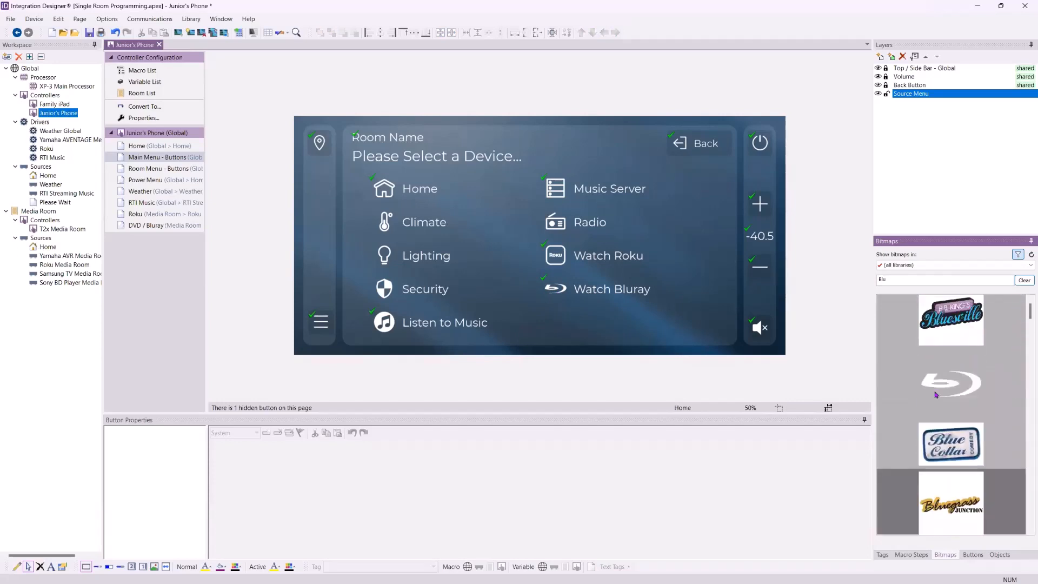
{"action": "left_click_drag", "start_coordinate": [951, 503], "coordinate": [559, 301]}
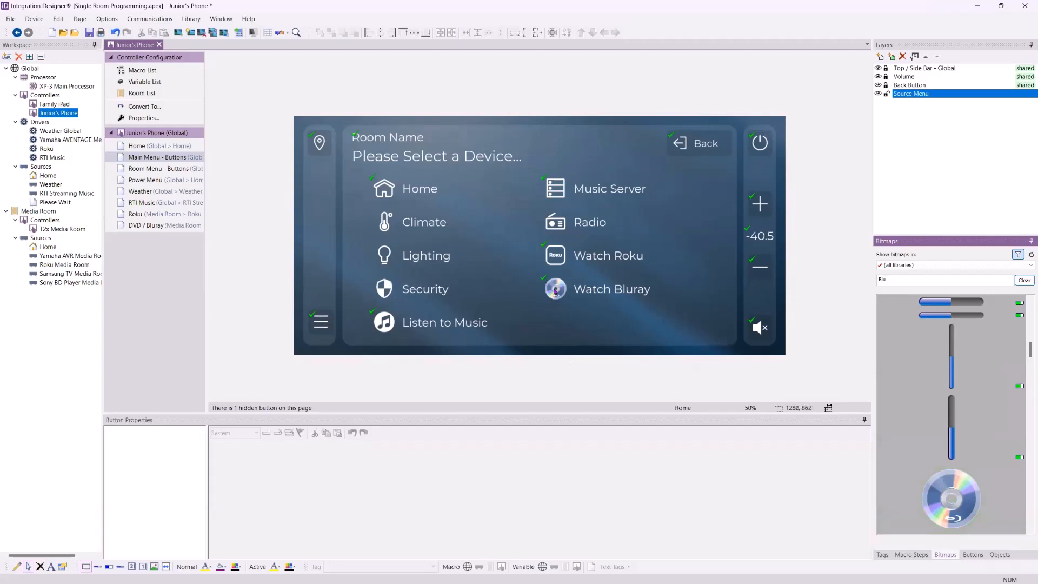
{"action": "scroll", "coordinate": [952, 419], "scroll_direction": "up", "scroll_amount": 5}
{"action": "scroll", "coordinate": [952, 419], "scroll_direction": "up", "scroll_amount": 2}
{"action": "left_click_drag", "start_coordinate": [951, 437], "coordinate": [558, 292]}
Set the Watch Bluray button's normal icon overlay color to light blue
{"action": "left_click", "coordinate": [555, 296]}
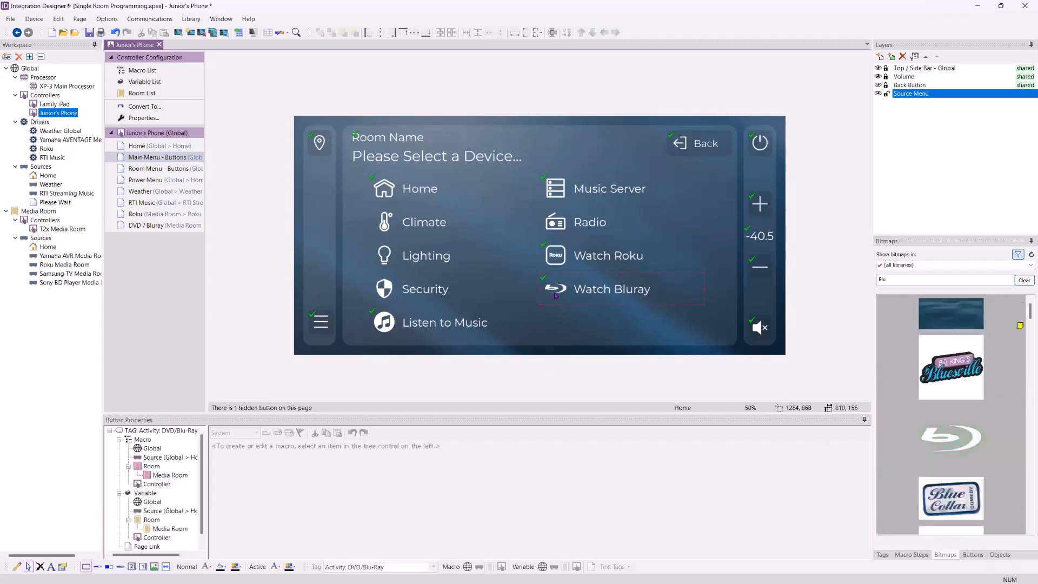
{"action": "left_click", "coordinate": [236, 566]}
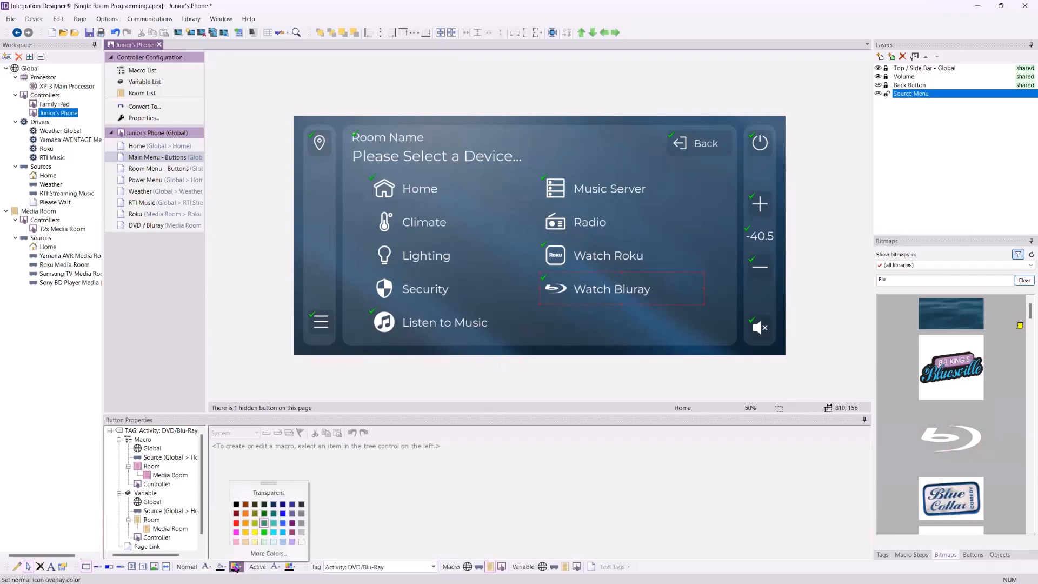
{"action": "left_click", "coordinate": [281, 533]}
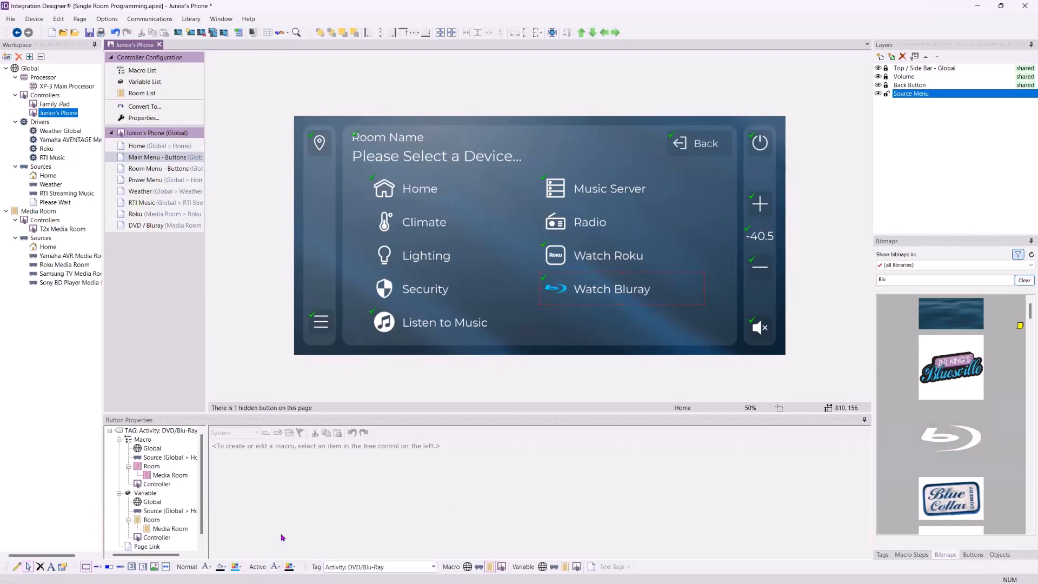
Review the Watch Bluray button's Media Room macro
{"action": "left_click", "coordinate": [566, 328]}
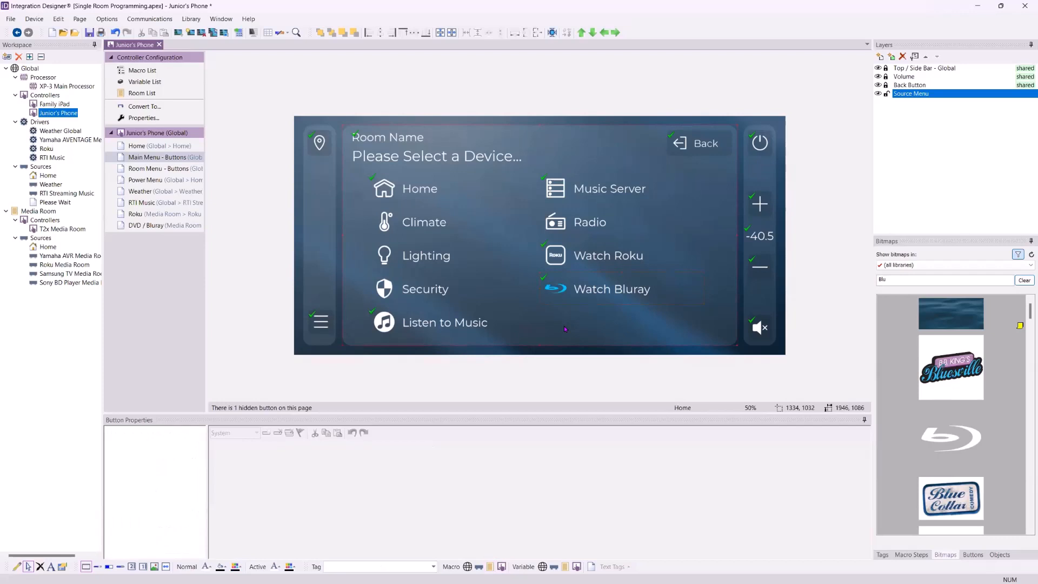
{"action": "left_click", "coordinate": [584, 292]}
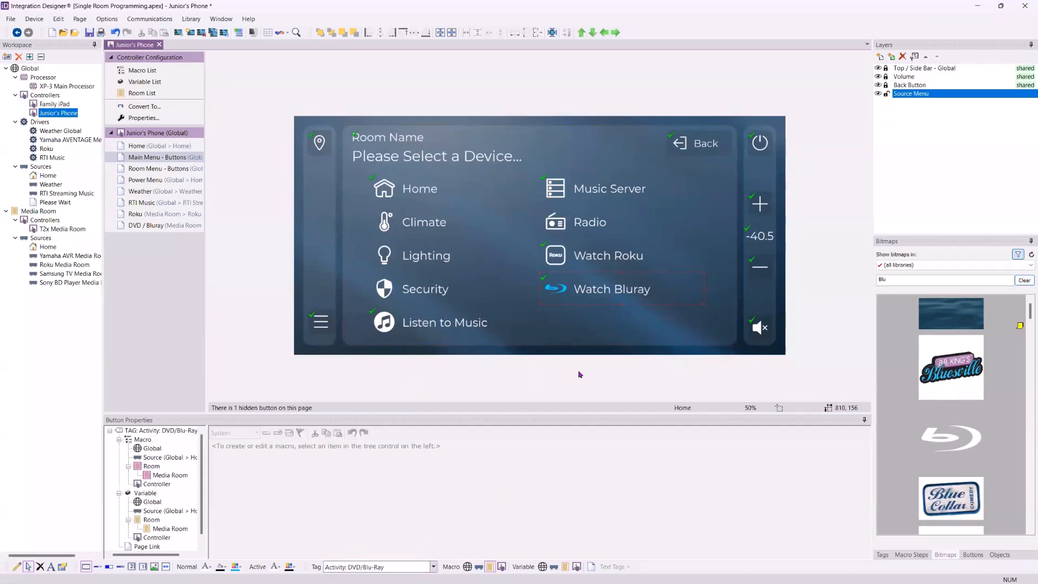
{"action": "left_click", "coordinate": [171, 475]}
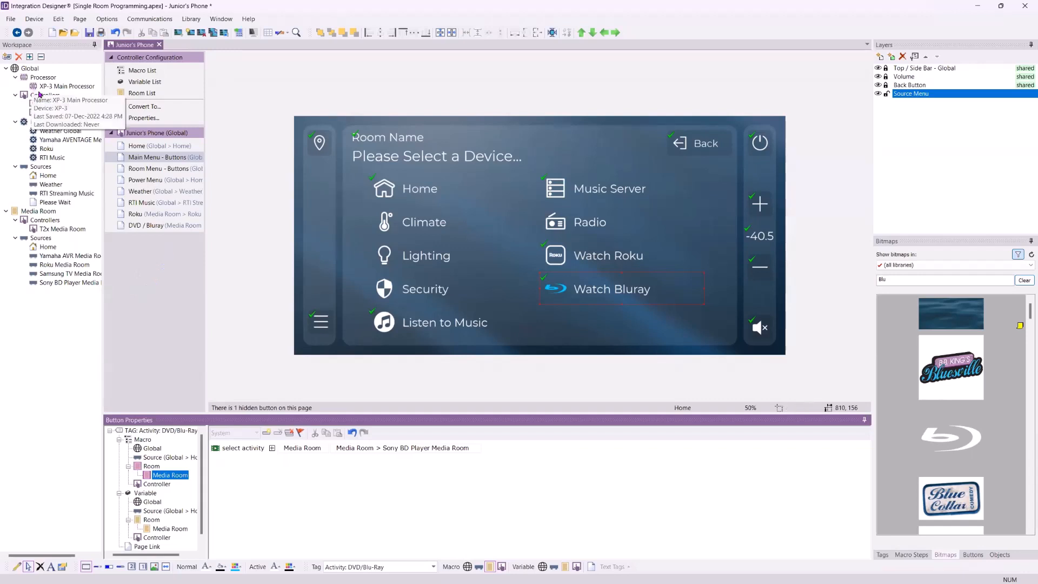
Set the Now Playing layer's source on the Home page to Global > RTI Streaming Music
{"action": "left_click", "coordinate": [157, 146]}
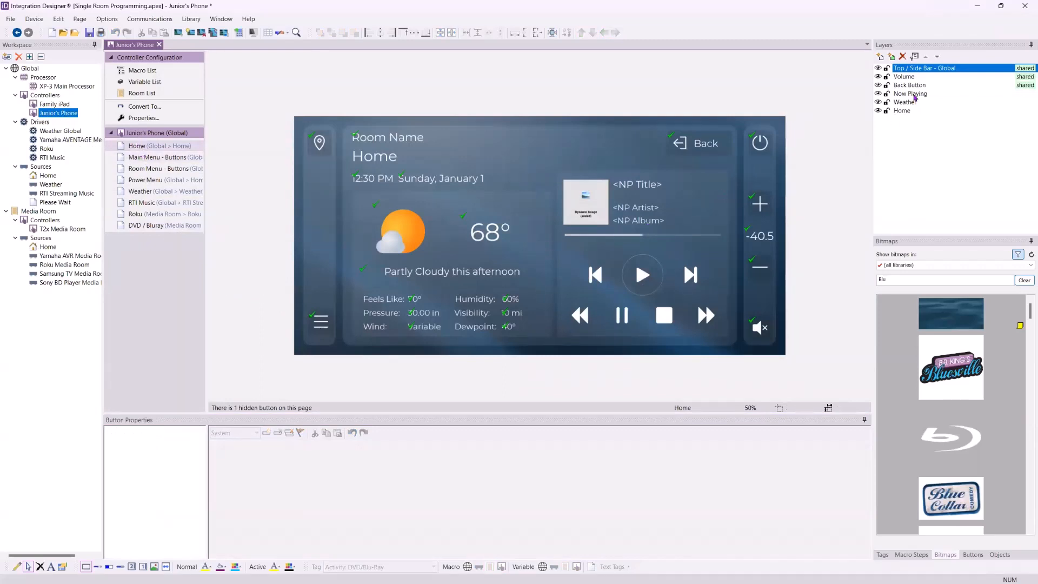
{"action": "left_click", "coordinate": [914, 94]}
{"action": "left_click", "coordinate": [914, 56]}
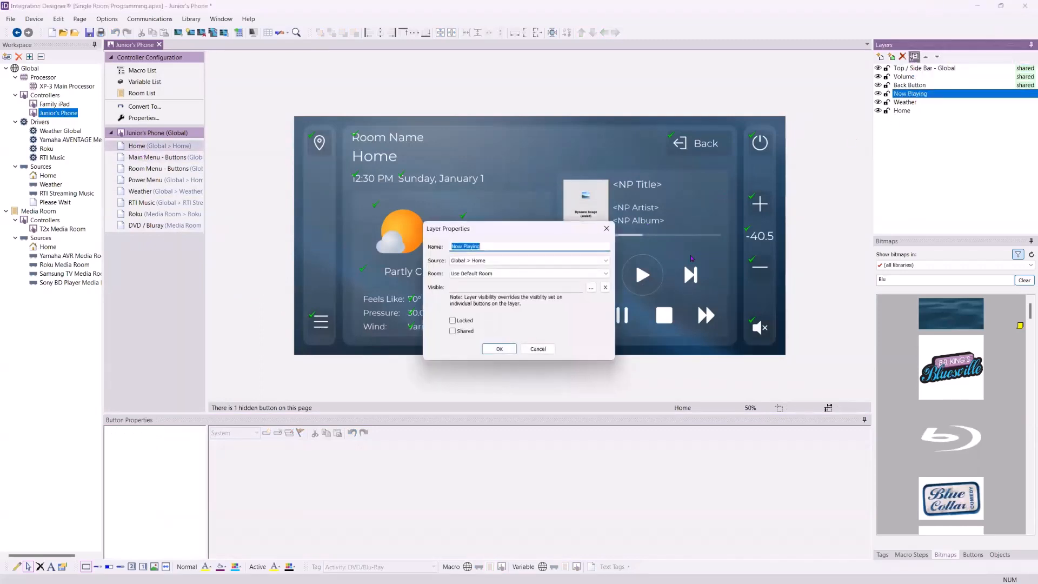
{"action": "left_click", "coordinate": [572, 273]}
{"action": "left_click", "coordinate": [561, 282]}
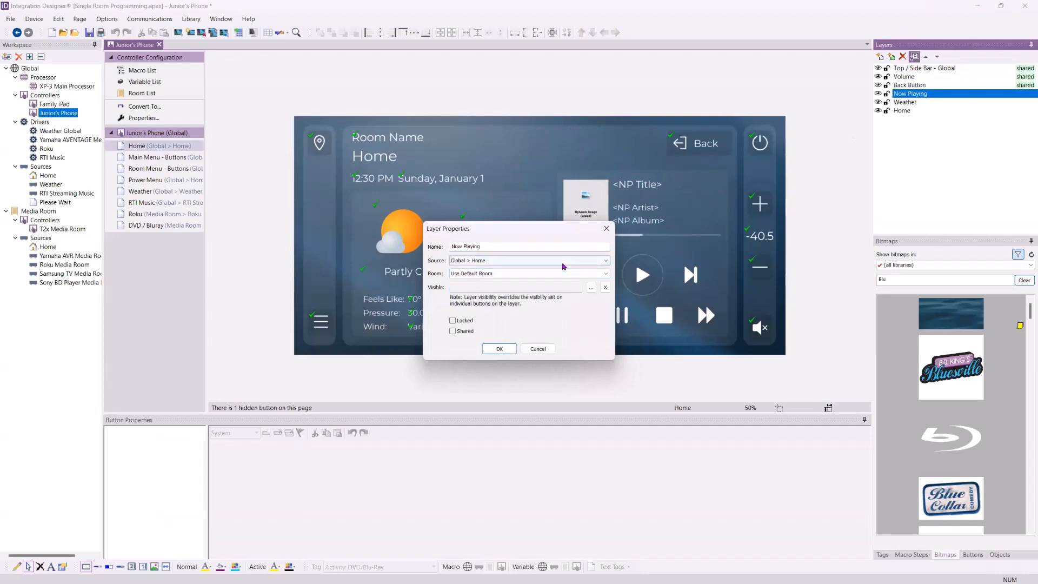
{"action": "left_click", "coordinate": [563, 262]}
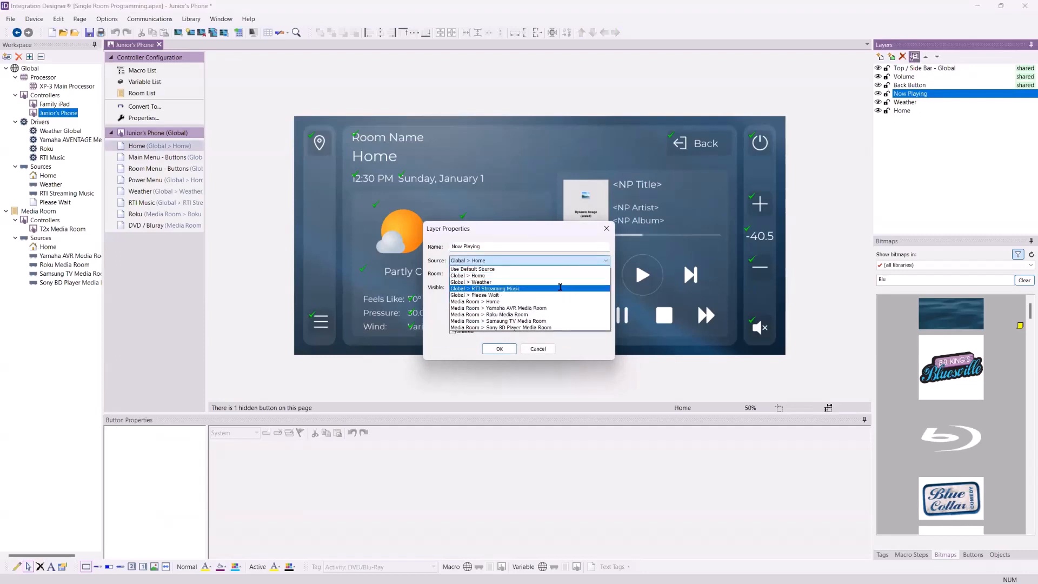
{"action": "left_click", "coordinate": [561, 289]}
{"action": "left_click", "coordinate": [499, 349]}
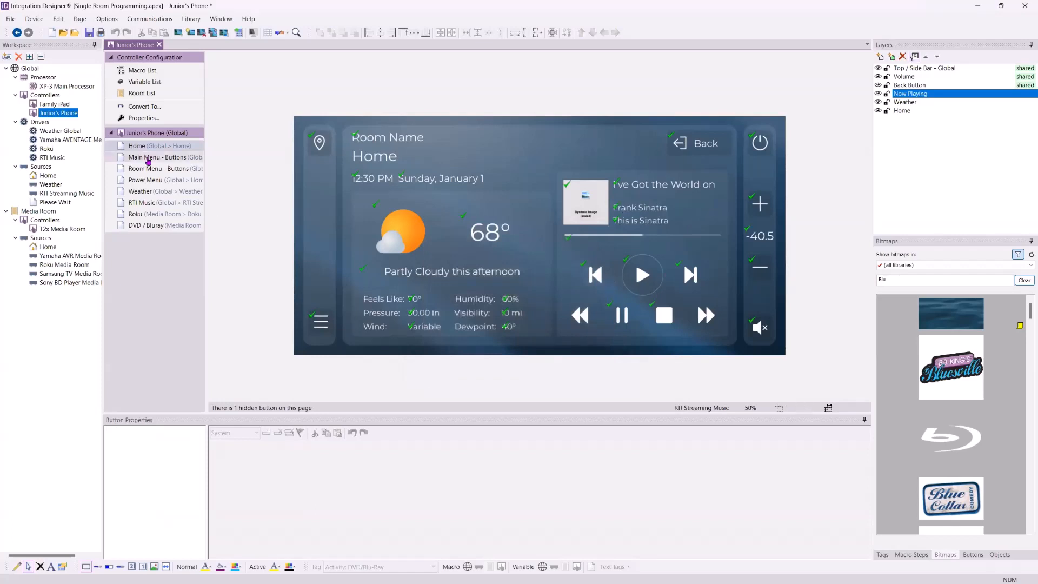
Browse the Roku and Weather pages of Junior's Phone
{"action": "left_click", "coordinate": [160, 214]}
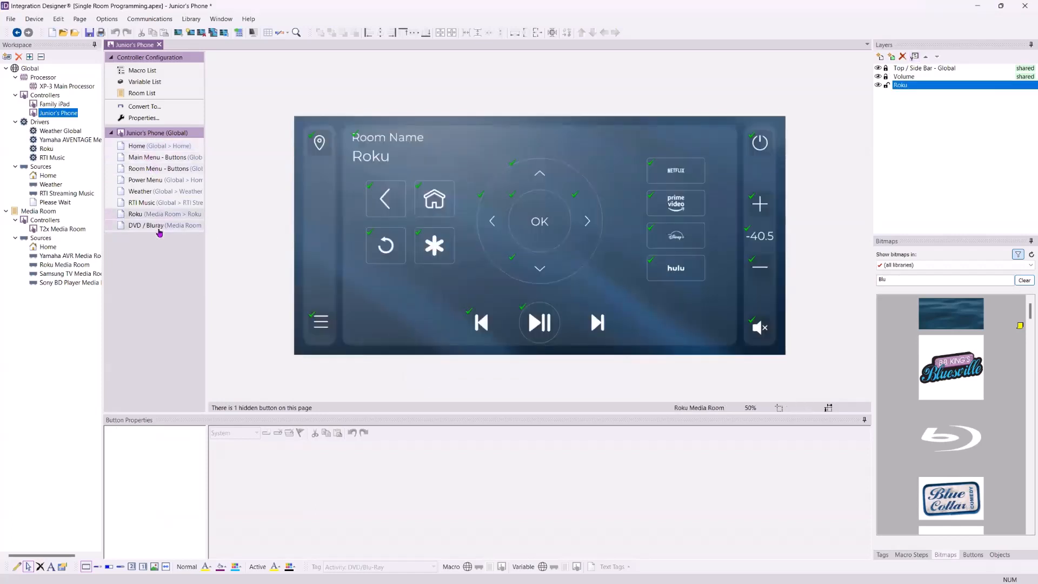
{"action": "left_click", "coordinate": [154, 193]}
{"action": "left_click", "coordinate": [154, 213]}
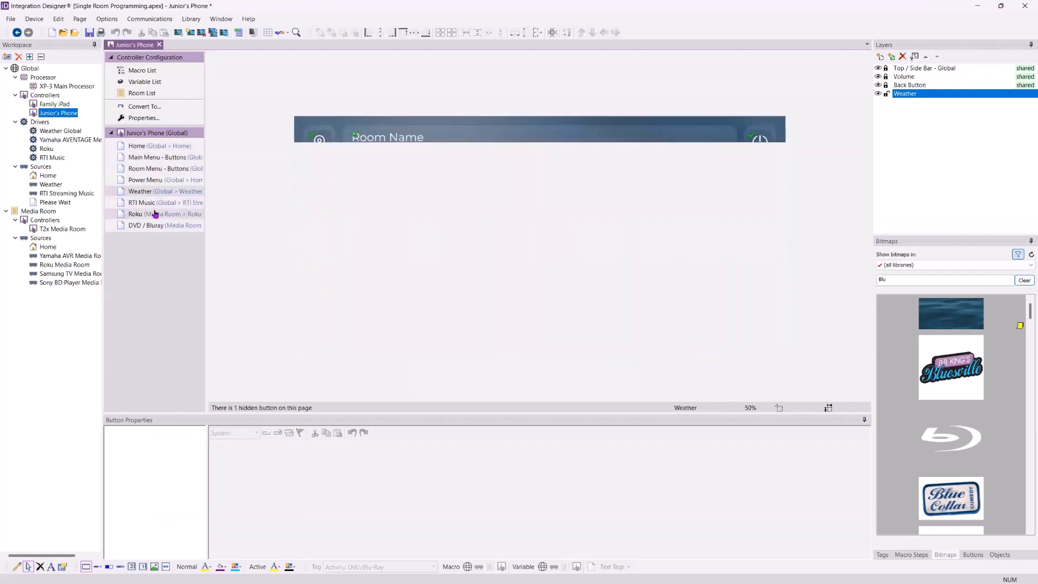
Open the DVD / Bluray page and enter the viewport editor for its button area
{"action": "left_click", "coordinate": [152, 226]}
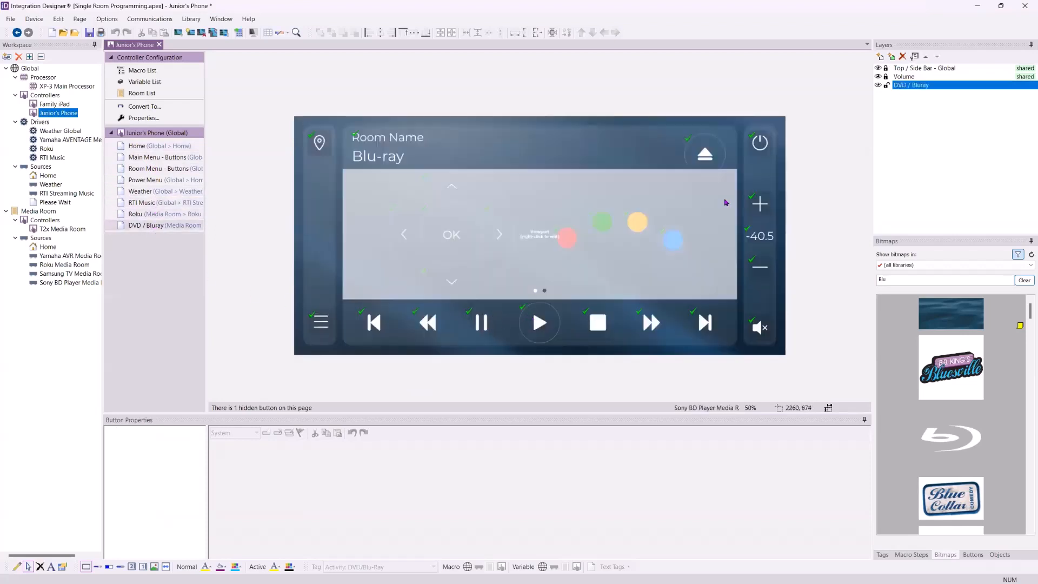
{"action": "right_click", "coordinate": [553, 237]}
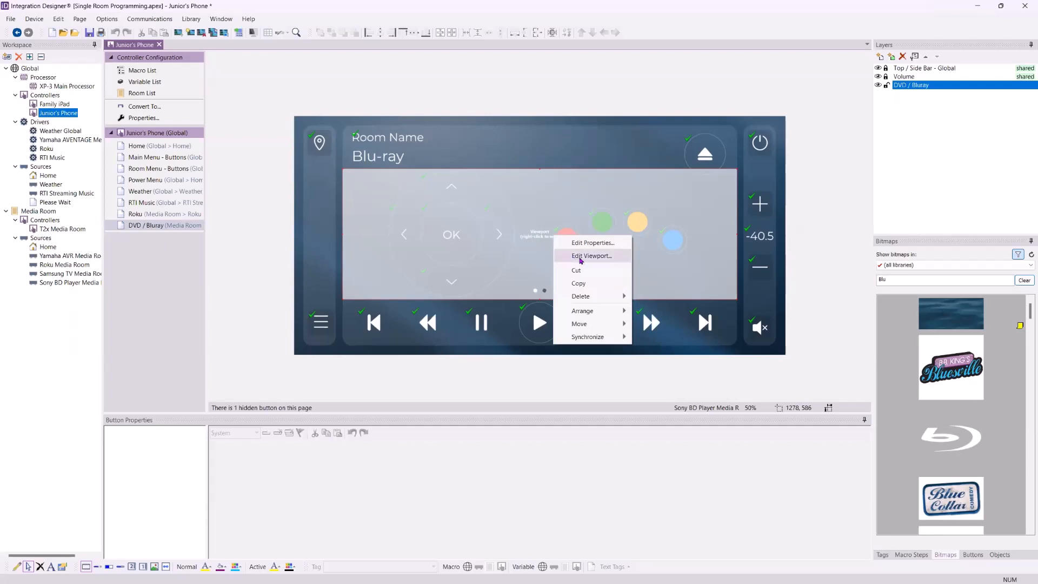
{"action": "left_click", "coordinate": [580, 256]}
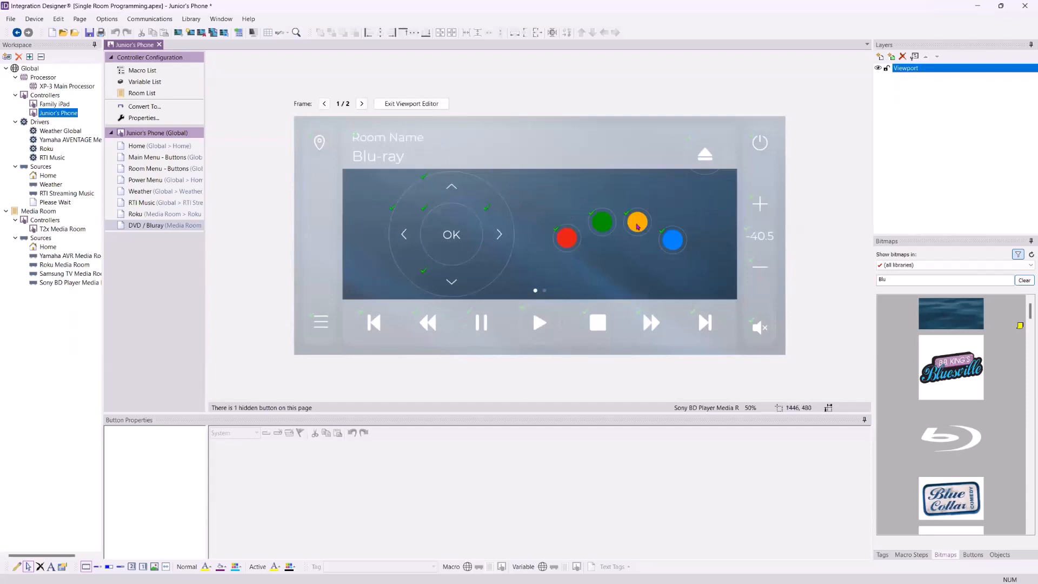
Go to the viewport's second frame, select the System button and set its tag to App:Netlix
{"action": "left_click", "coordinate": [361, 103]}
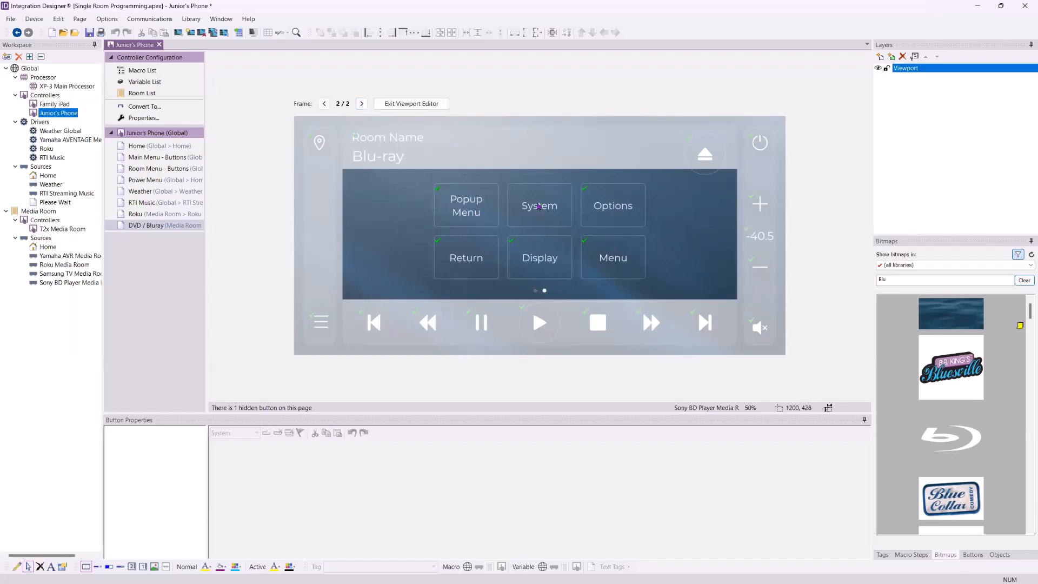
{"action": "left_click", "coordinate": [538, 207]}
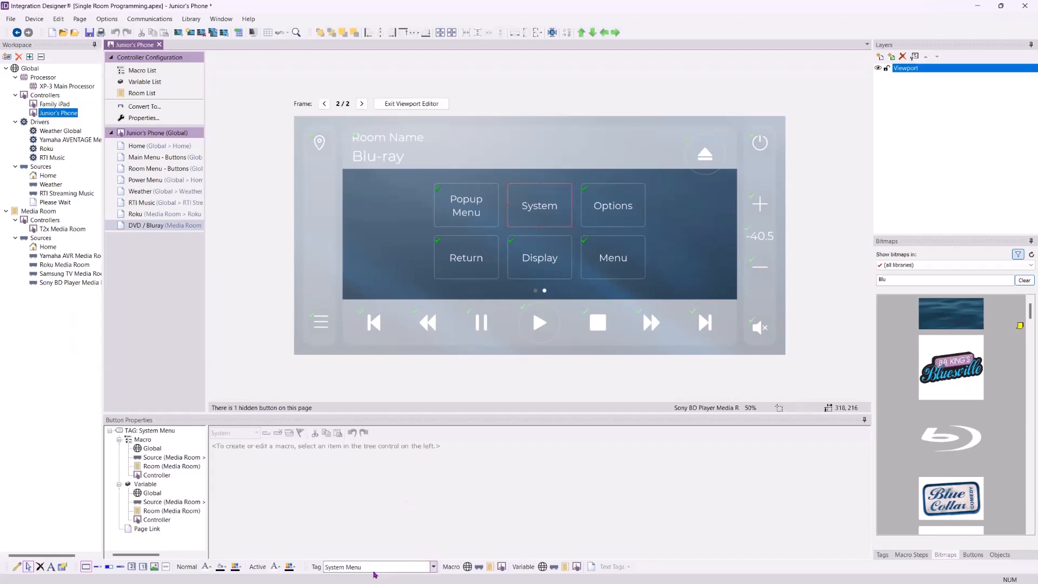
{"action": "left_click", "coordinate": [368, 568]}
{"action": "type", "text": "App:Netlix"}
{"action": "key", "text": "Return"}
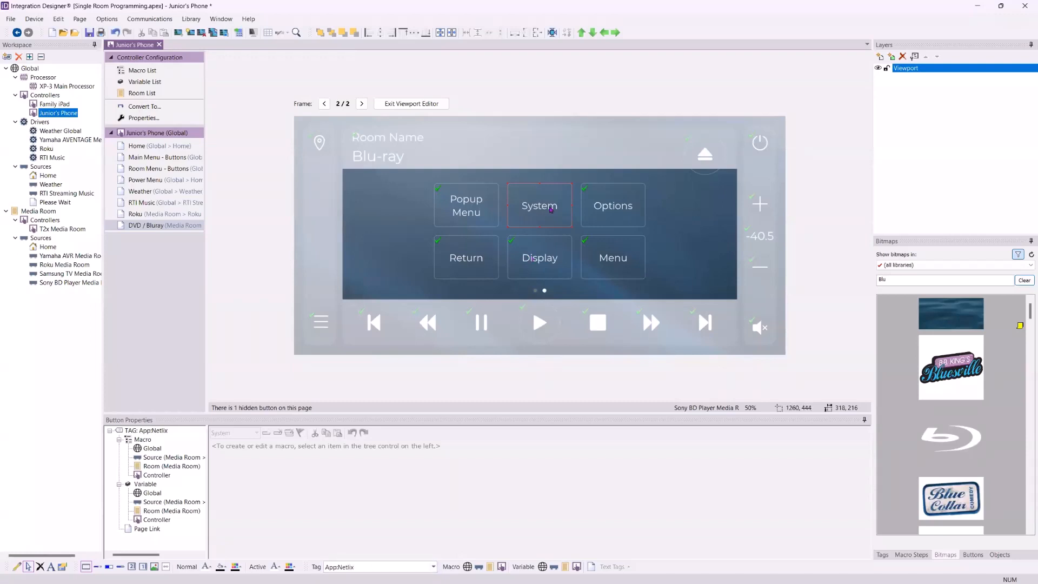
{"action": "left_click", "coordinate": [367, 567]}
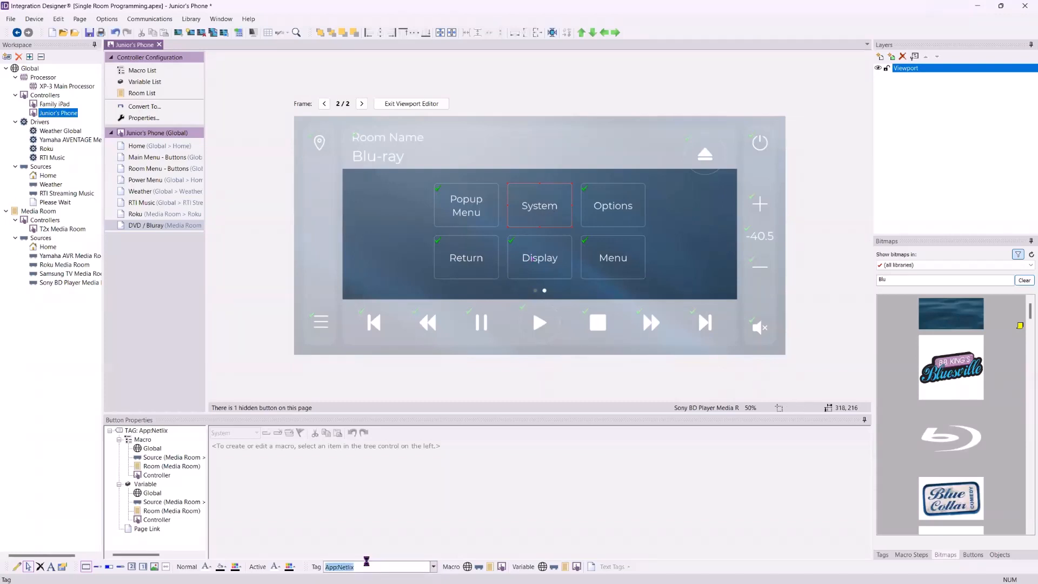
{"action": "key", "text": "Return"}
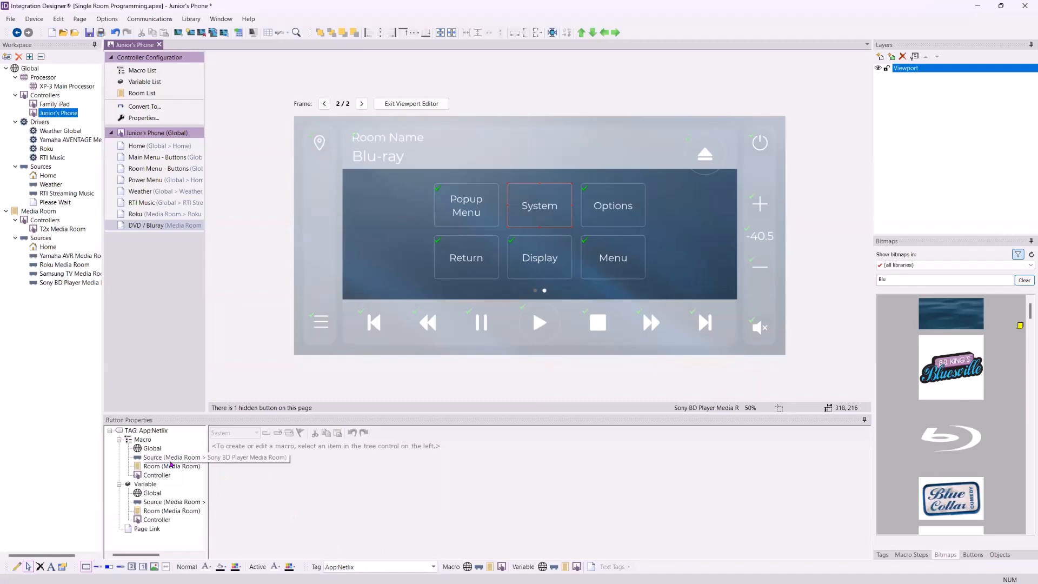
Add a command step to the button's Source macro sending APP NETFLIX to the Sony BD Player Media Room
{"action": "left_click", "coordinate": [174, 462]}
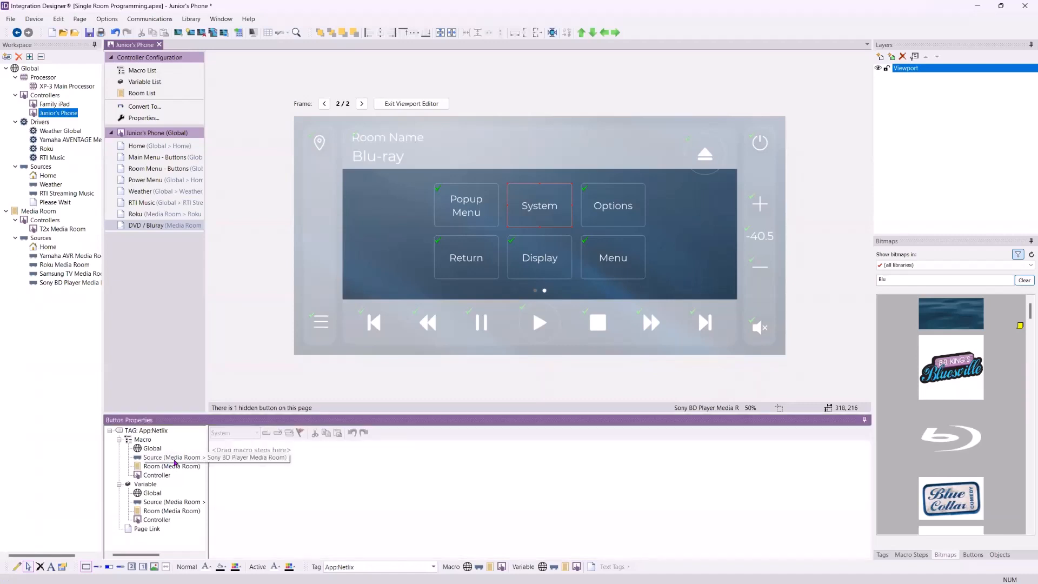
{"action": "left_click", "coordinate": [380, 567]}
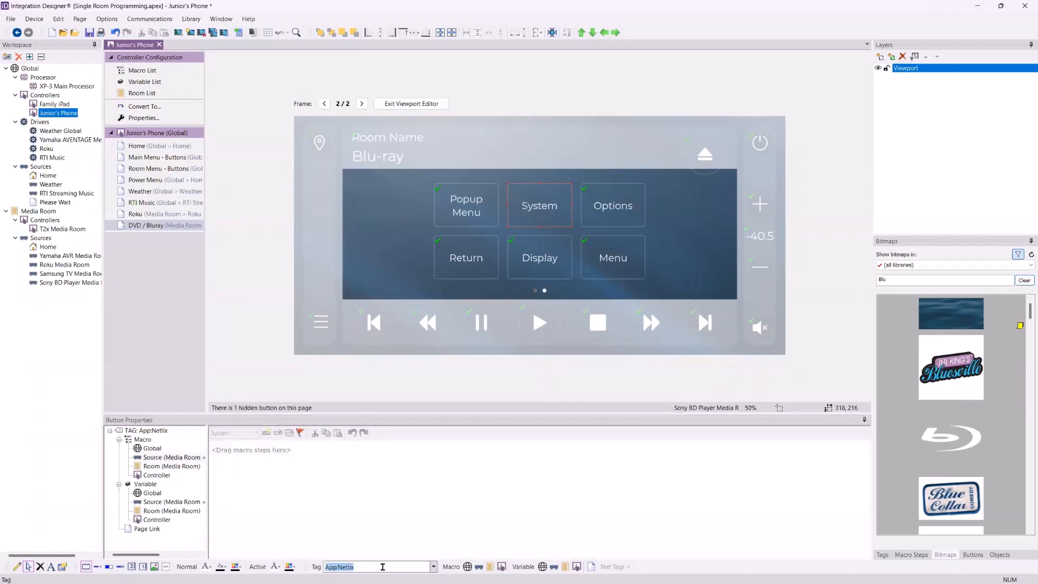
{"action": "key", "text": "Return"}
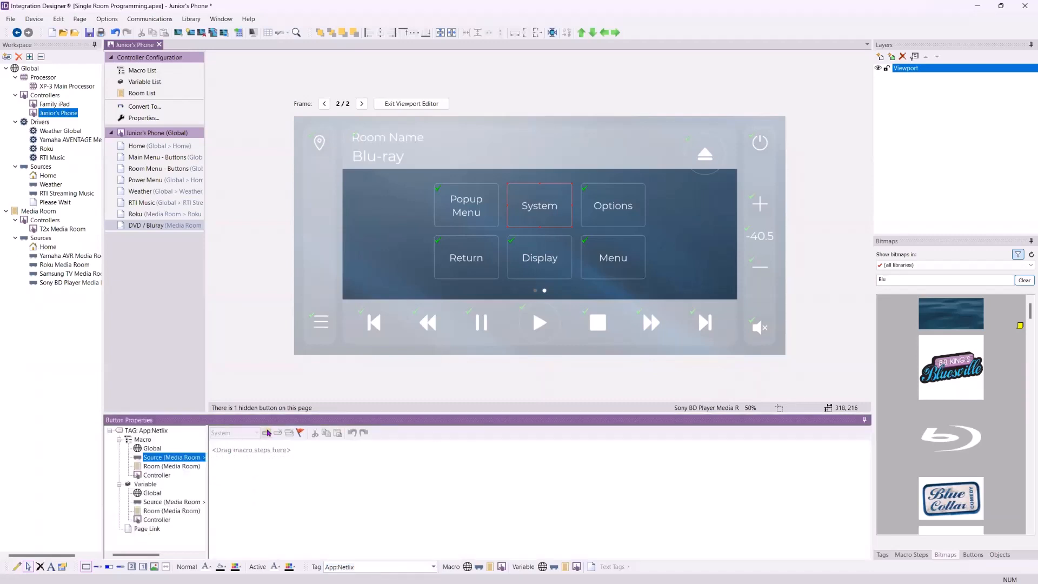
{"action": "left_click", "coordinate": [266, 432]}
{"action": "left_click", "coordinate": [290, 449]}
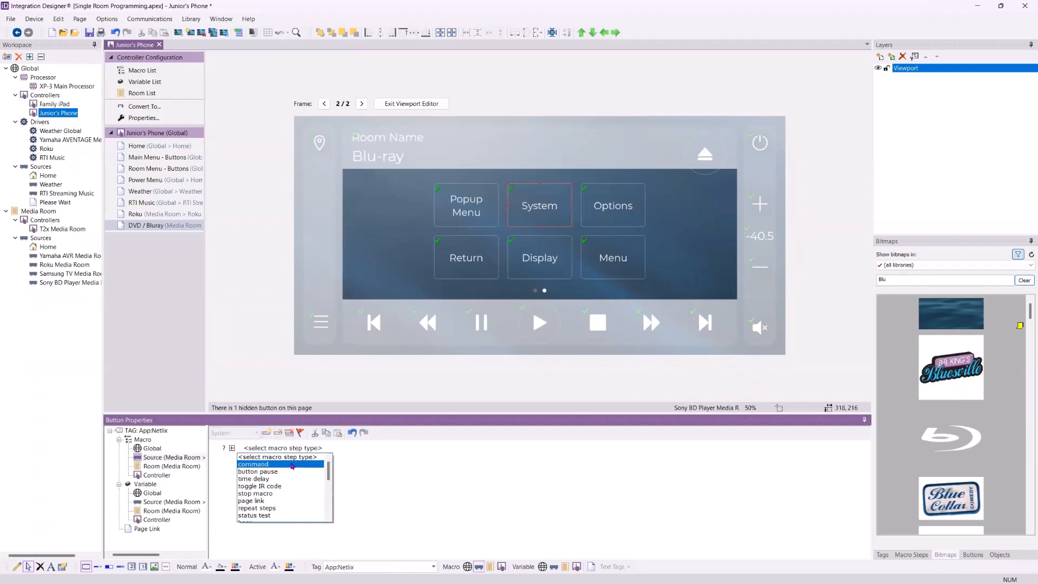
{"action": "left_click", "coordinate": [292, 465]}
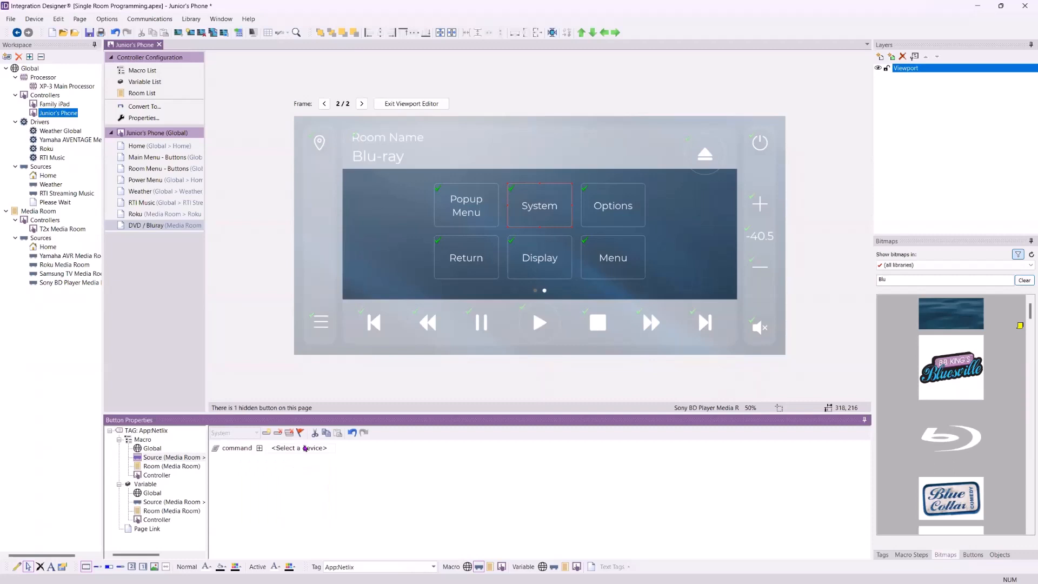
{"action": "left_click", "coordinate": [304, 448]}
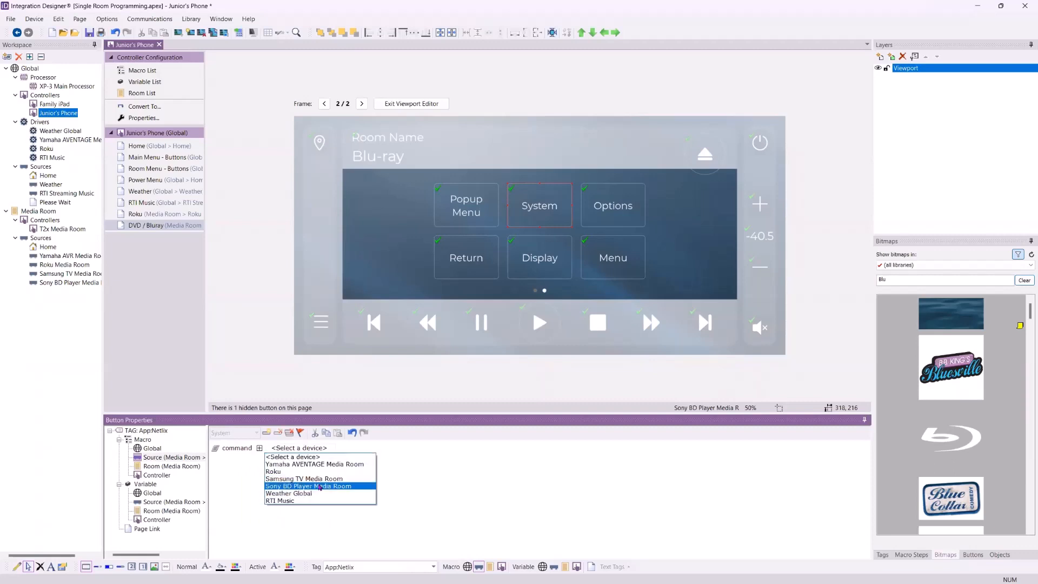
{"action": "left_click", "coordinate": [320, 486]}
{"action": "left_click", "coordinate": [402, 448]}
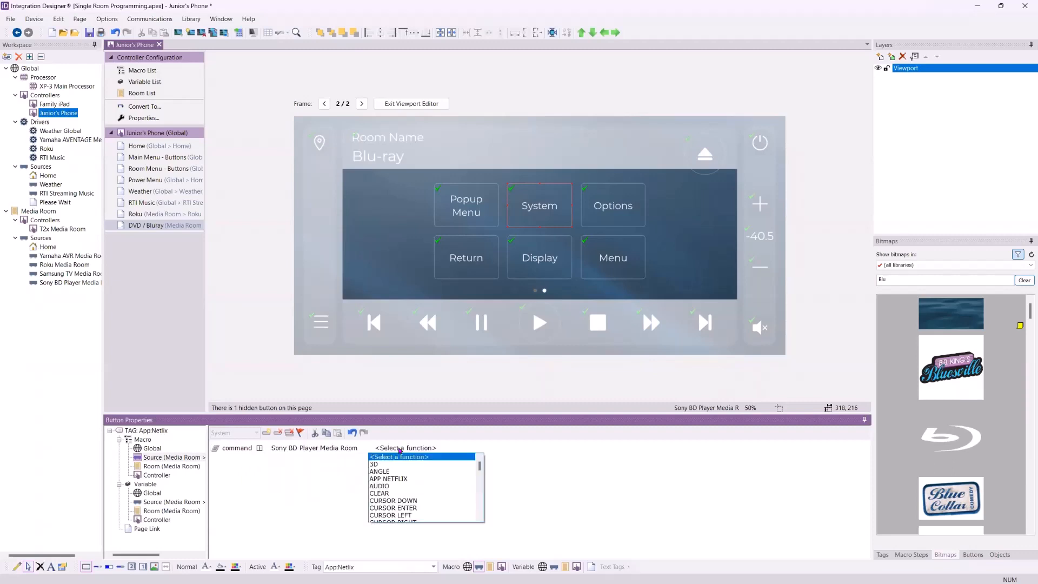
{"action": "left_click", "coordinate": [409, 479]}
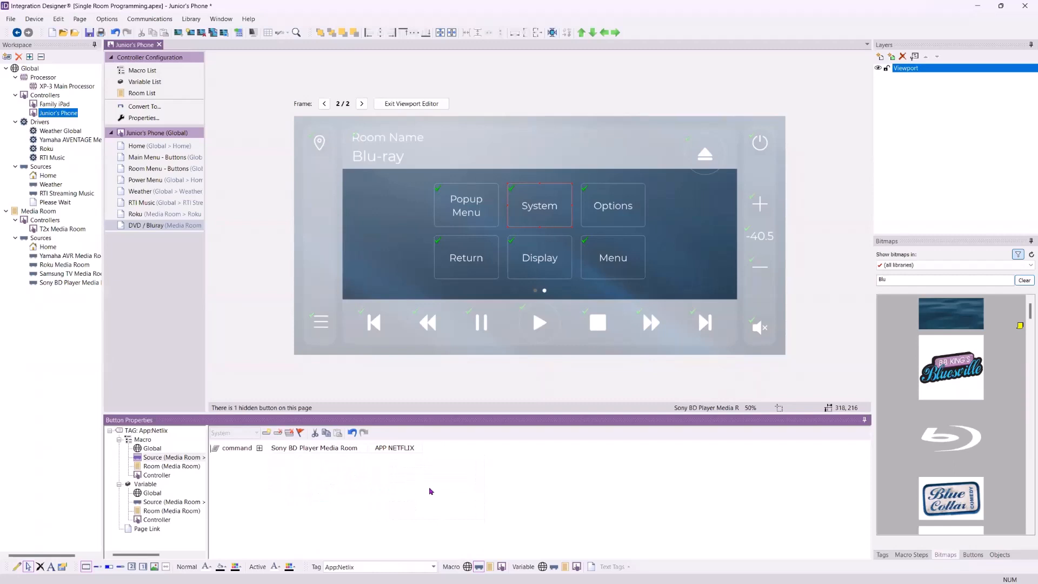
Change the button's text from System to Netflix
{"action": "left_click", "coordinate": [556, 209]}
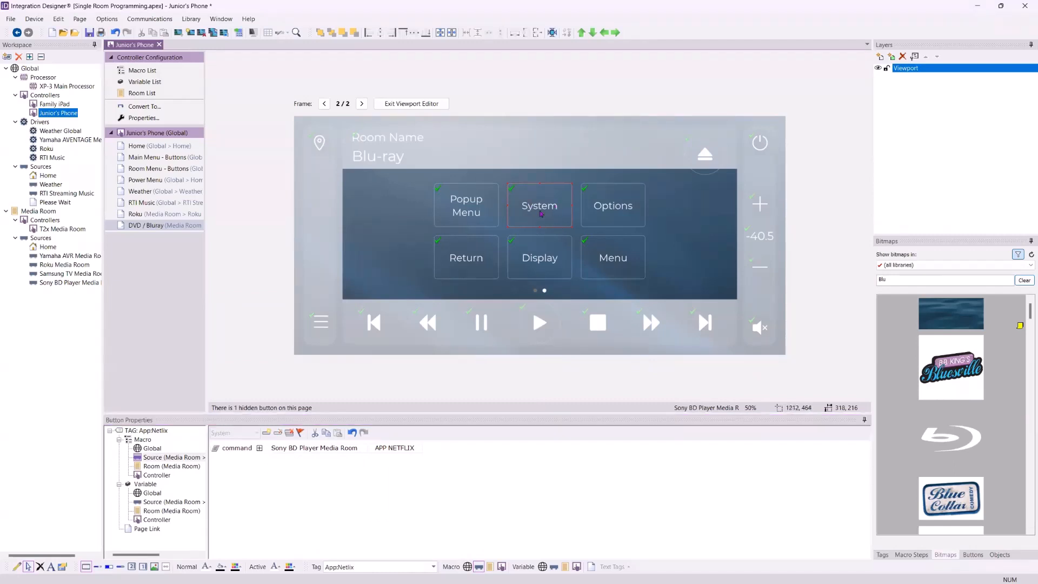
{"action": "right_click", "coordinate": [541, 213]}
{"action": "left_click", "coordinate": [559, 232]}
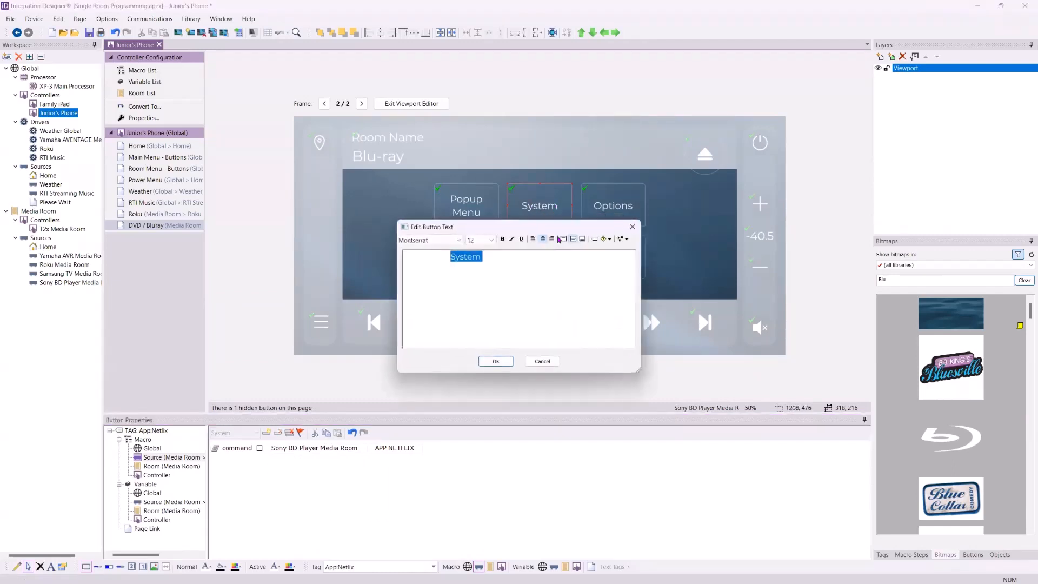
{"action": "type", "text": "Netflix"}
{"action": "left_click", "coordinate": [500, 360]}
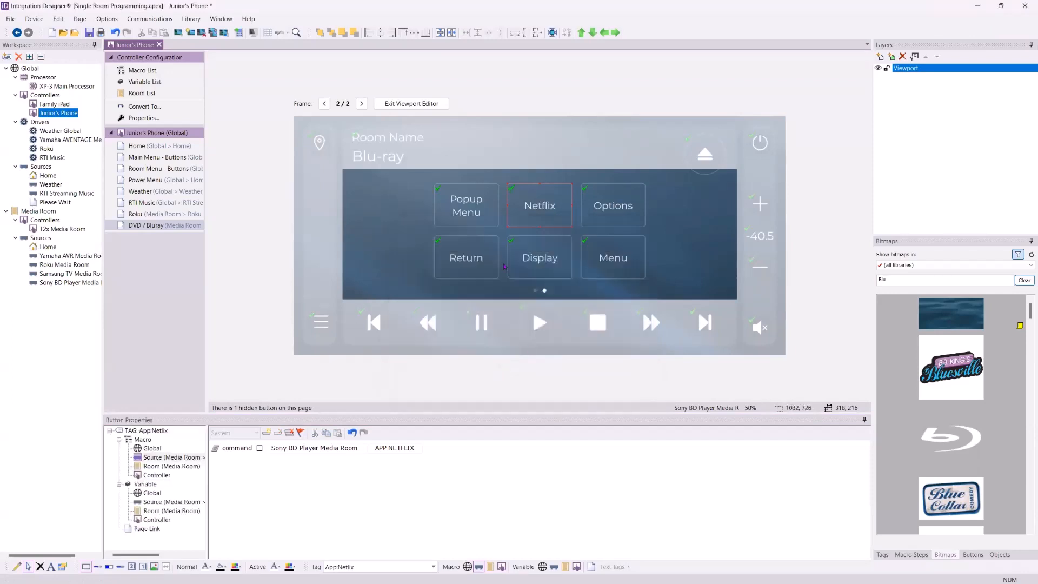
Return to the first frame and exit the viewport editor
{"action": "left_click", "coordinate": [324, 103]}
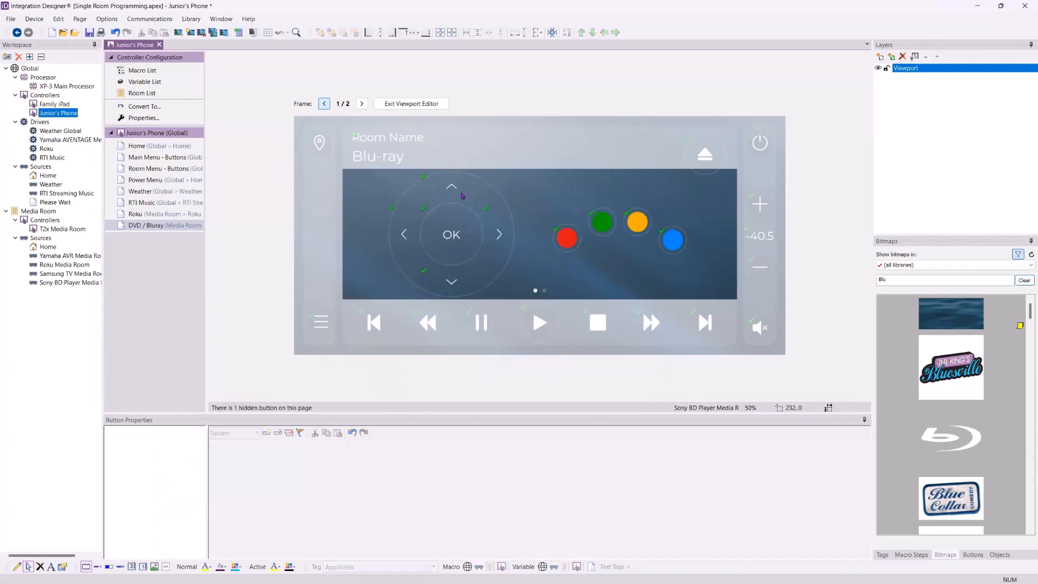
{"action": "left_click", "coordinate": [407, 103]}
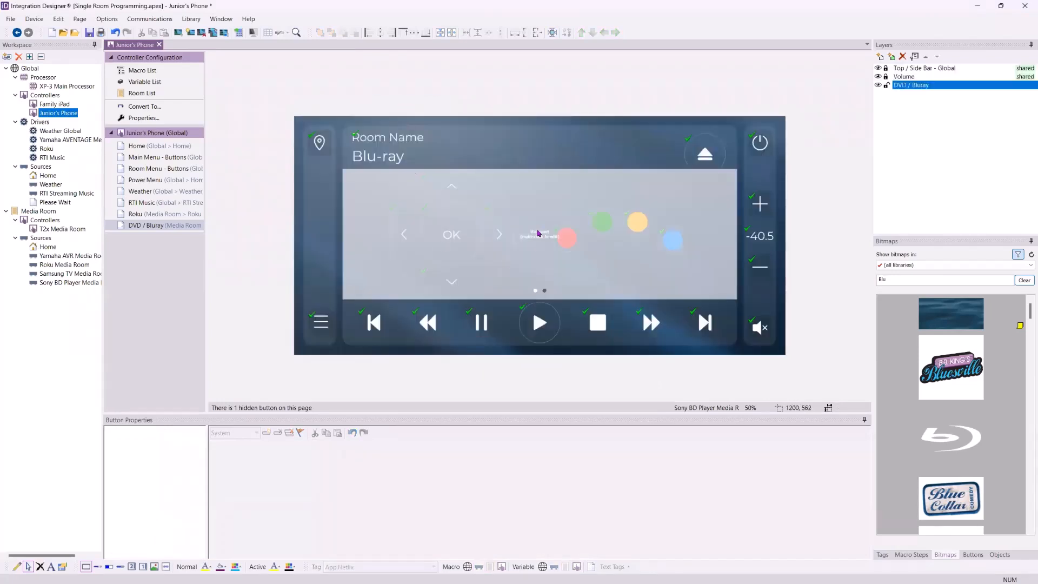
{"action": "right_click", "coordinate": [538, 233]}
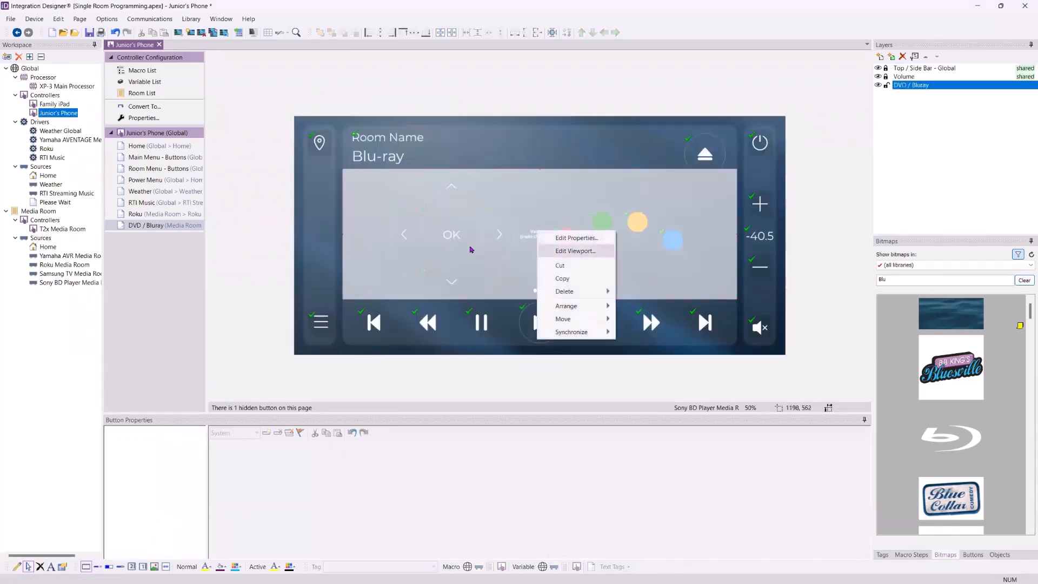
{"action": "left_click", "coordinate": [259, 198]}
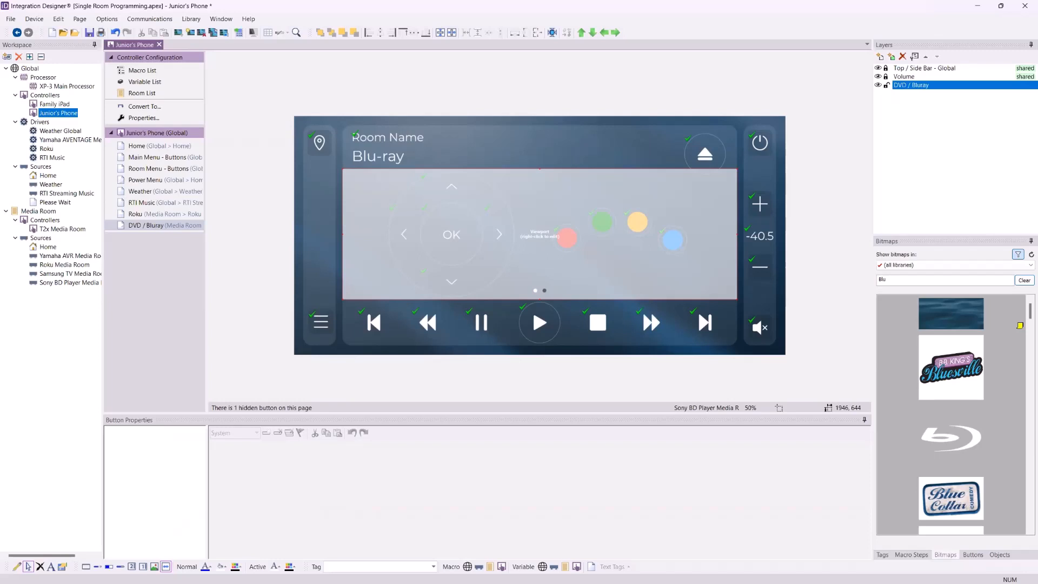
Open the Main Menu - Buttons page and review the tags and macros of its source buttons
{"action": "left_click", "coordinate": [152, 158]}
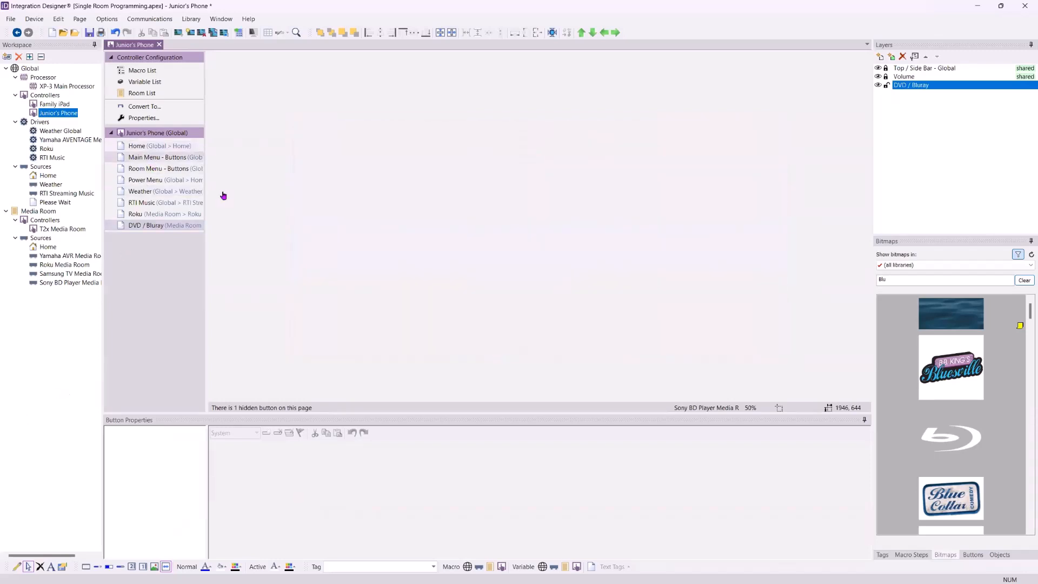
{"action": "left_click", "coordinate": [598, 282]}
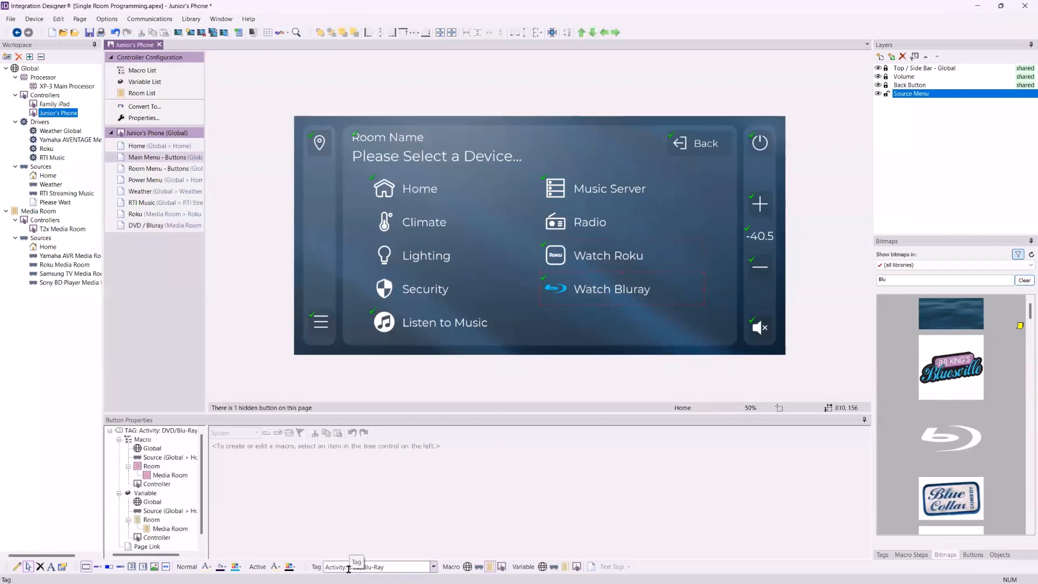
{"action": "left_click", "coordinate": [603, 253]}
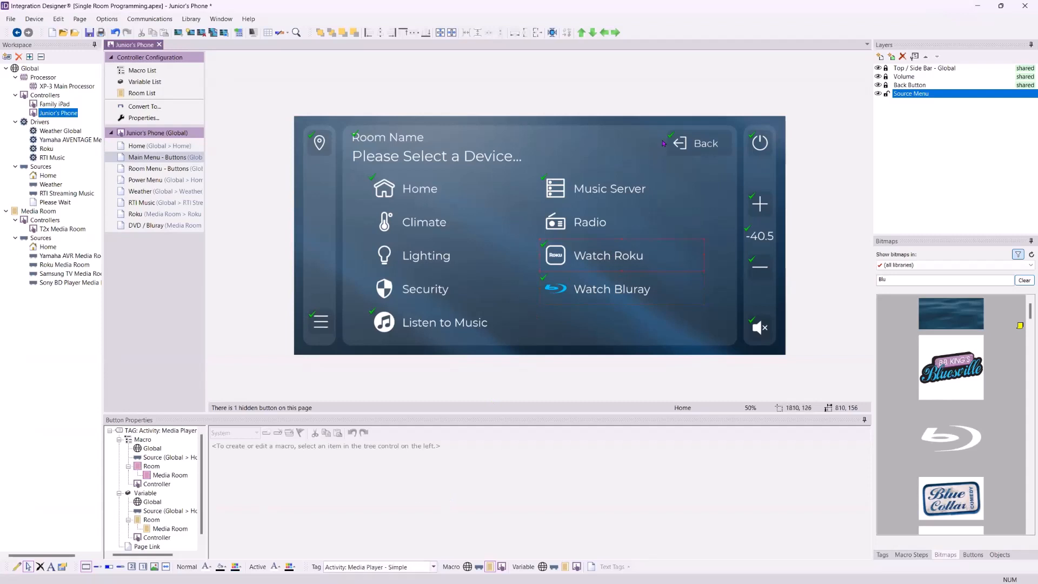
{"action": "left_click", "coordinate": [608, 203]}
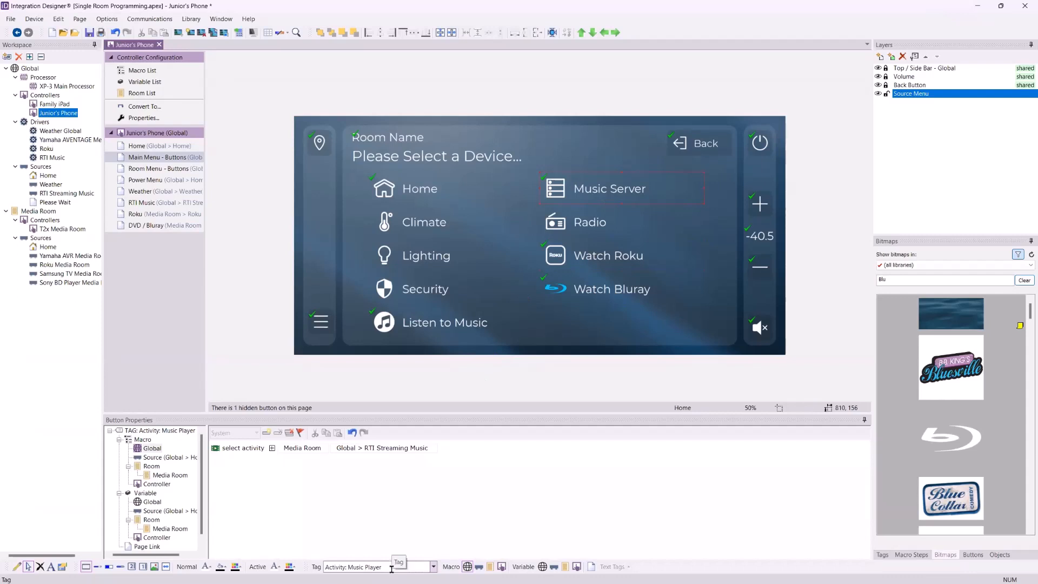
{"action": "left_click", "coordinate": [475, 320]}
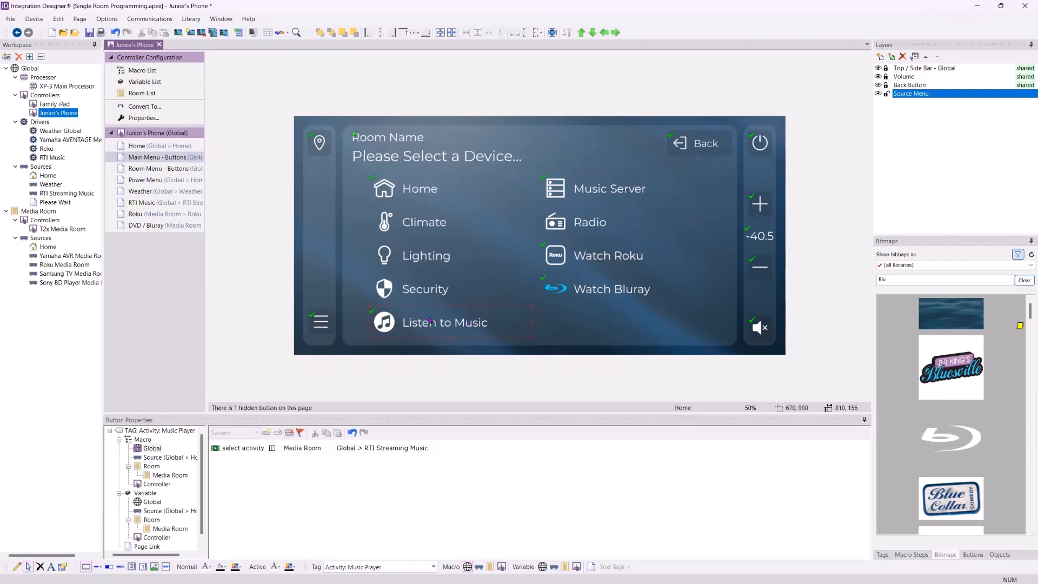
{"action": "left_click", "coordinate": [622, 184]}
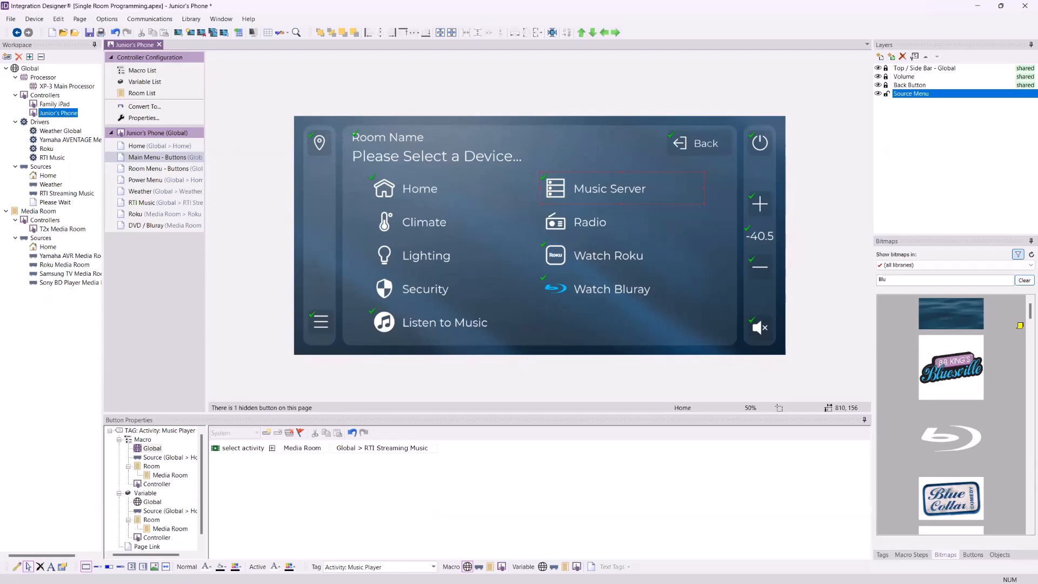
Open the Sony BD Player Media Room source and view its DVD / Bluray pages for each controller, ending on Junior's Phone
{"action": "left_click", "coordinate": [45, 360]}
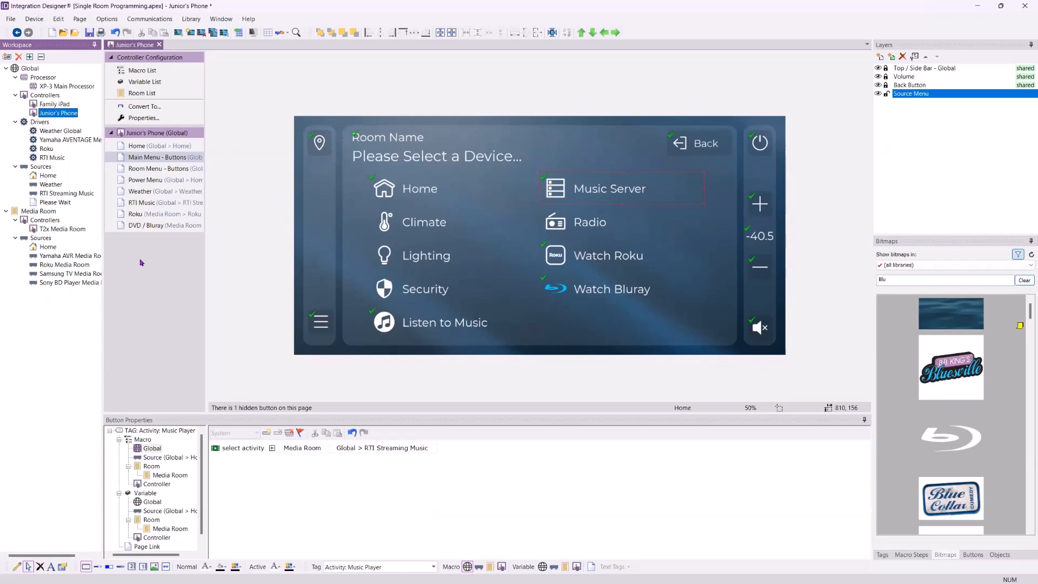
{"action": "left_click", "coordinate": [61, 286]}
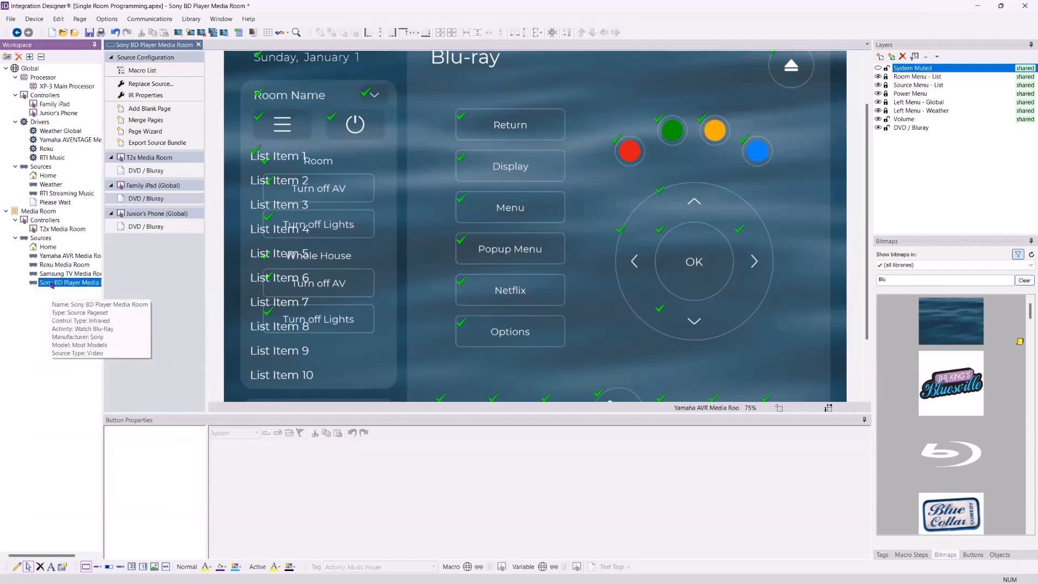
{"action": "left_click", "coordinate": [159, 215]}
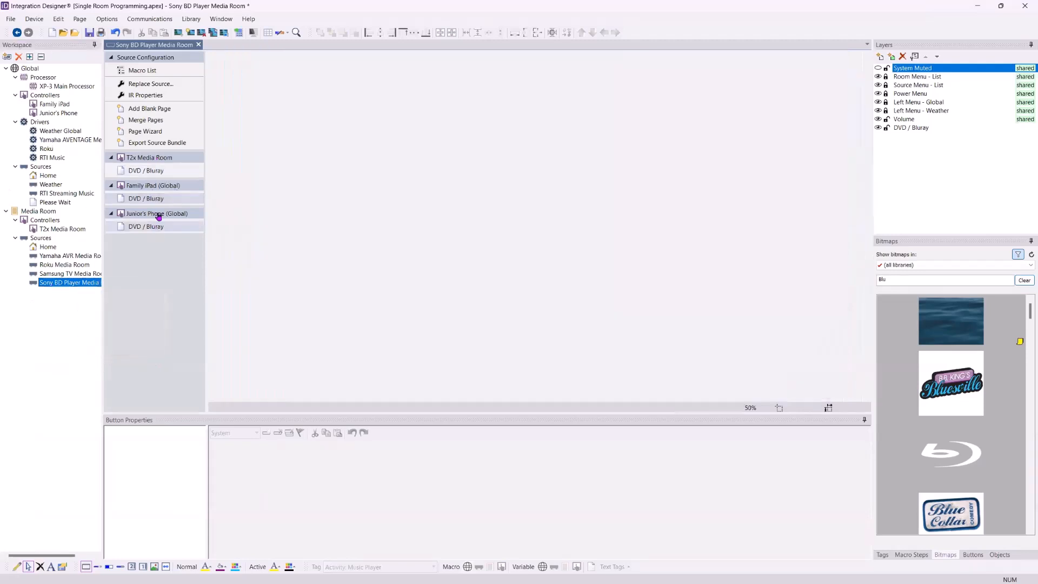
{"action": "left_click", "coordinate": [154, 169]}
{"action": "left_click", "coordinate": [153, 200]}
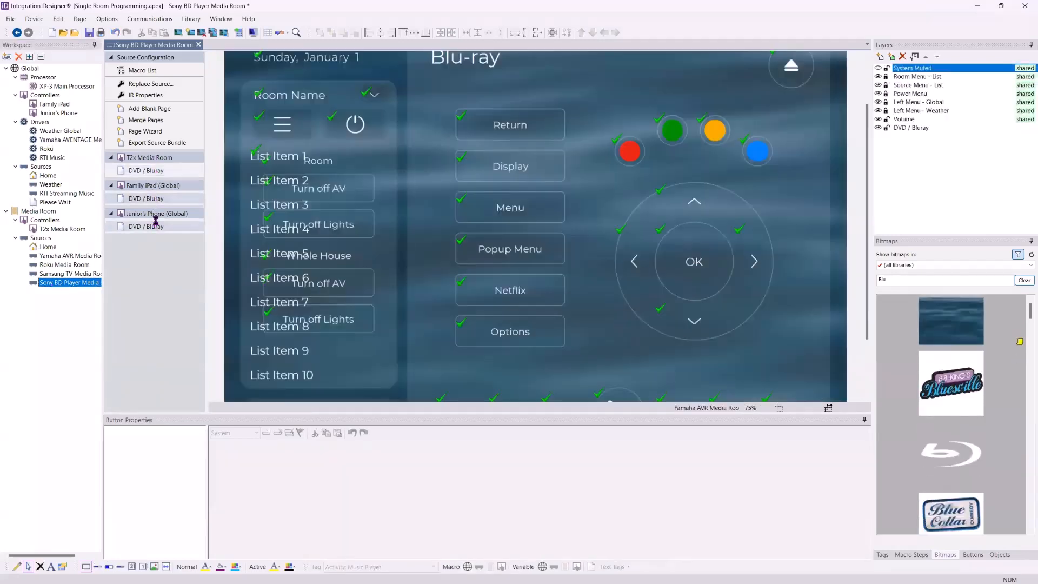
{"action": "left_click", "coordinate": [156, 226]}
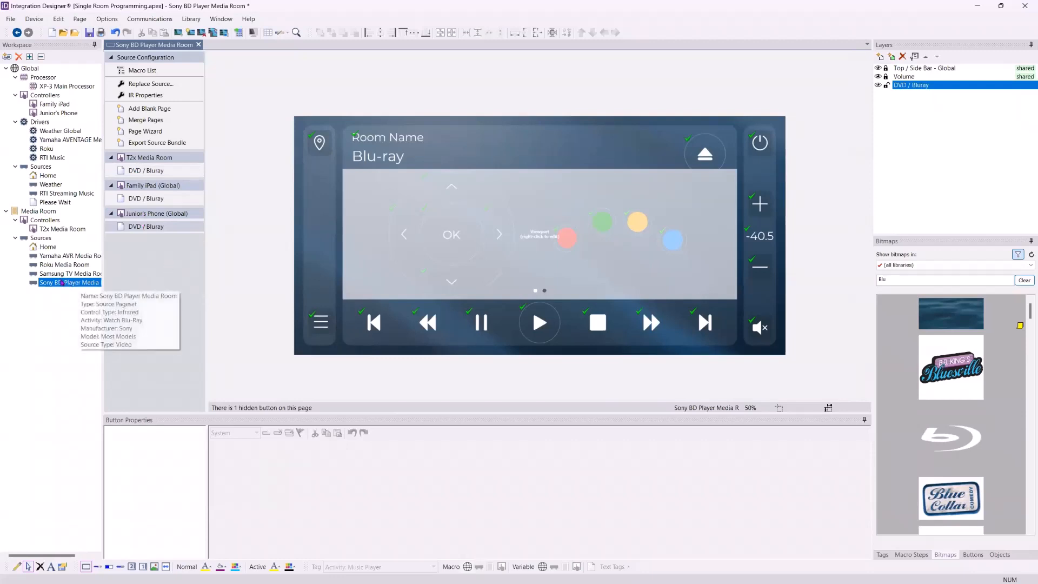
Start replacing the source with the Denon Blu Ray All Models device from the SYSTEM library
{"action": "left_click", "coordinate": [54, 283]}
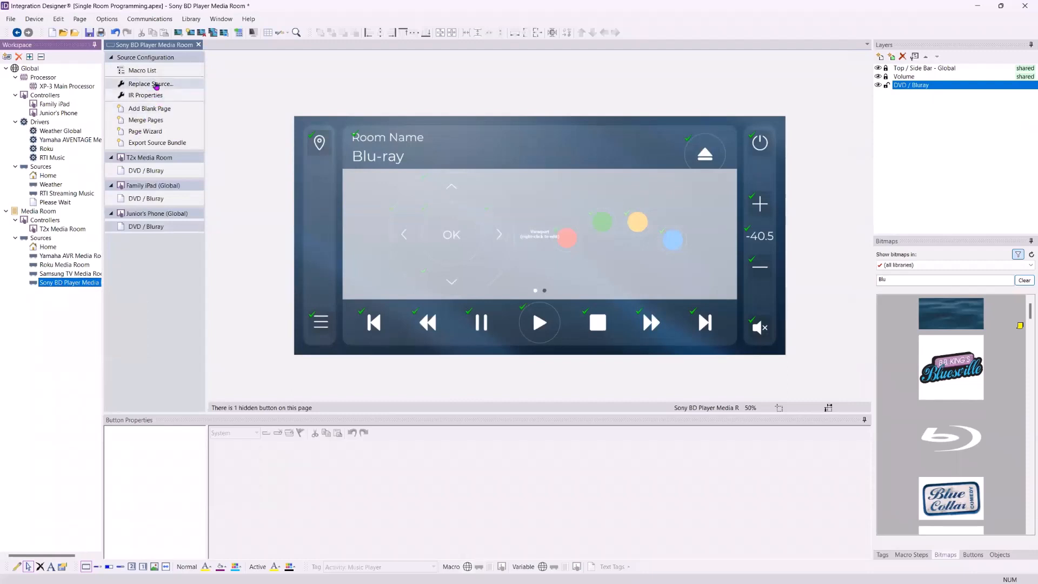
{"action": "left_click", "coordinate": [156, 85]}
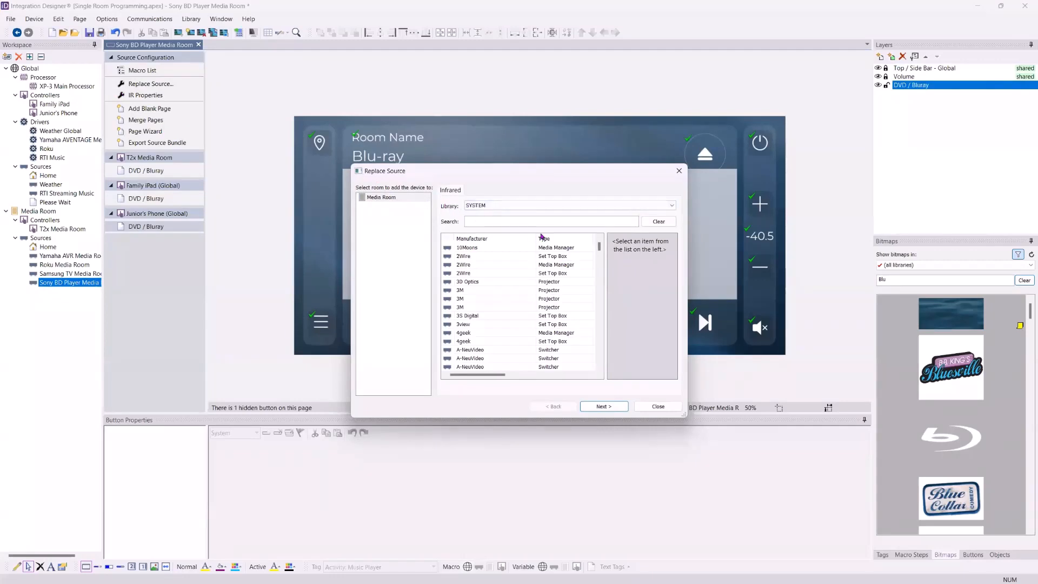
{"action": "type", "text": "Denon Bl"}
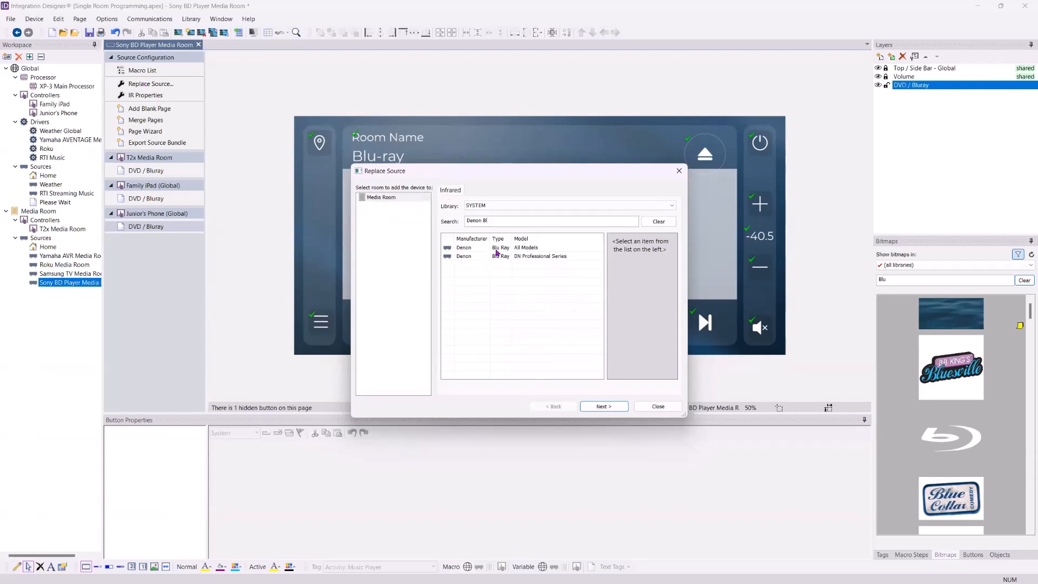
{"action": "left_click", "coordinate": [497, 248]}
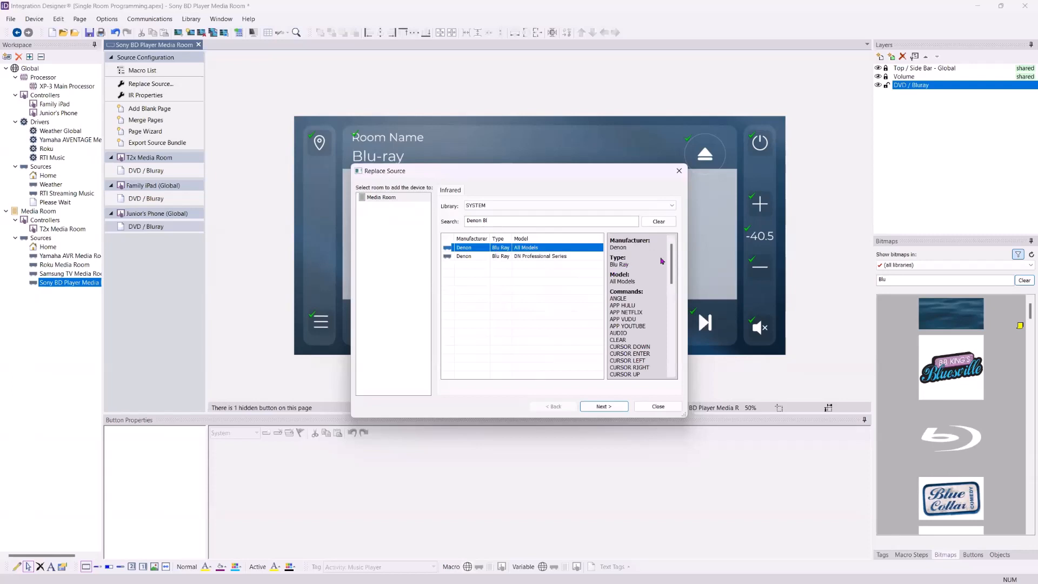
{"action": "left_click_drag", "start_coordinate": [671, 264], "coordinate": [673, 357]}
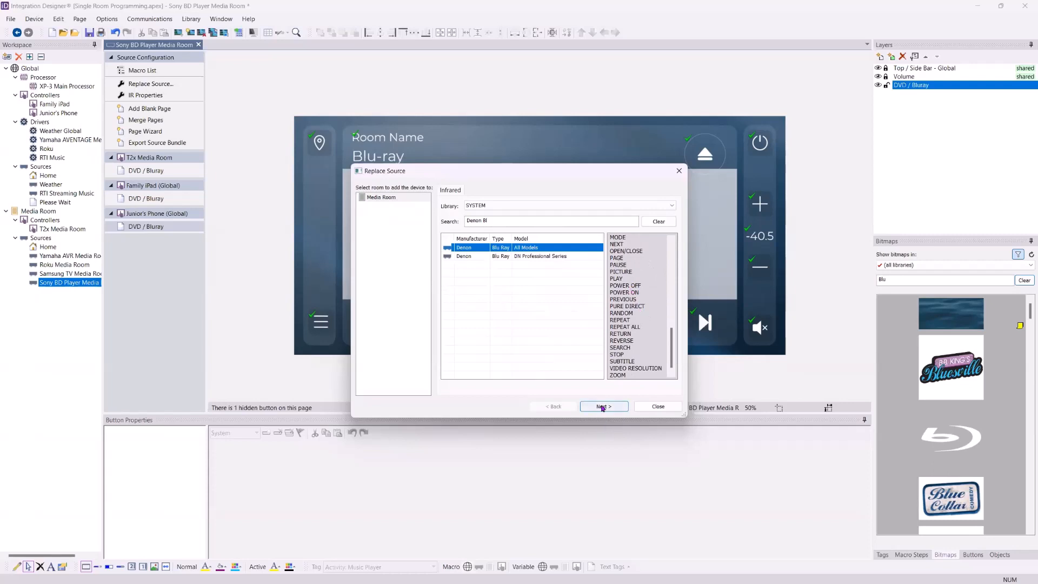
{"action": "left_click", "coordinate": [604, 406]}
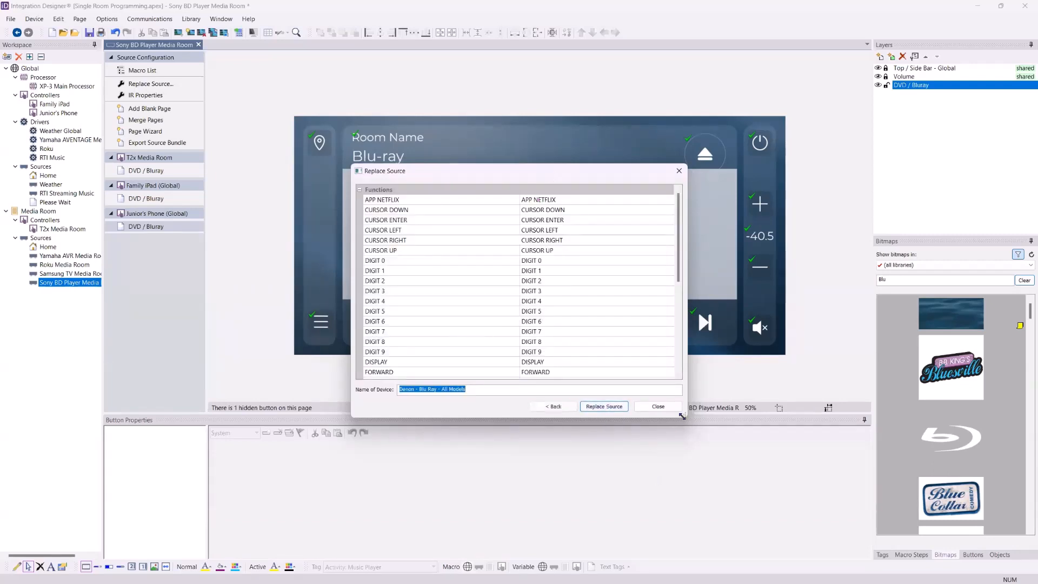
Map the unmatched MENU OPTIONS function to the Denon's MENU SETUP command
{"action": "left_click_drag", "start_coordinate": [682, 416], "coordinate": [683, 509]}
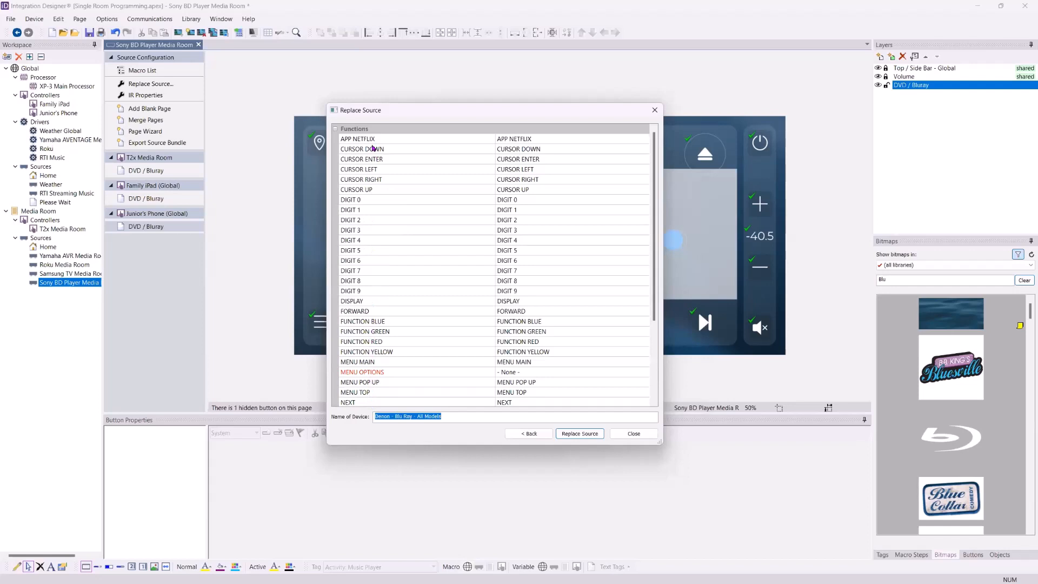
{"action": "scroll", "coordinate": [370, 262], "scroll_direction": "down", "scroll_amount": 2}
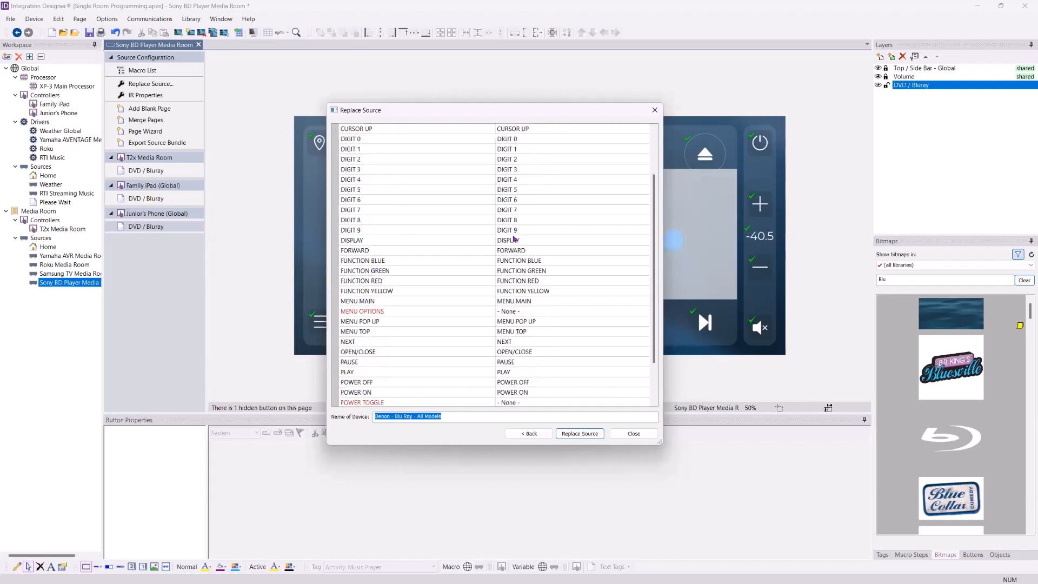
{"action": "scroll", "coordinate": [517, 176], "scroll_direction": "up", "scroll_amount": 2}
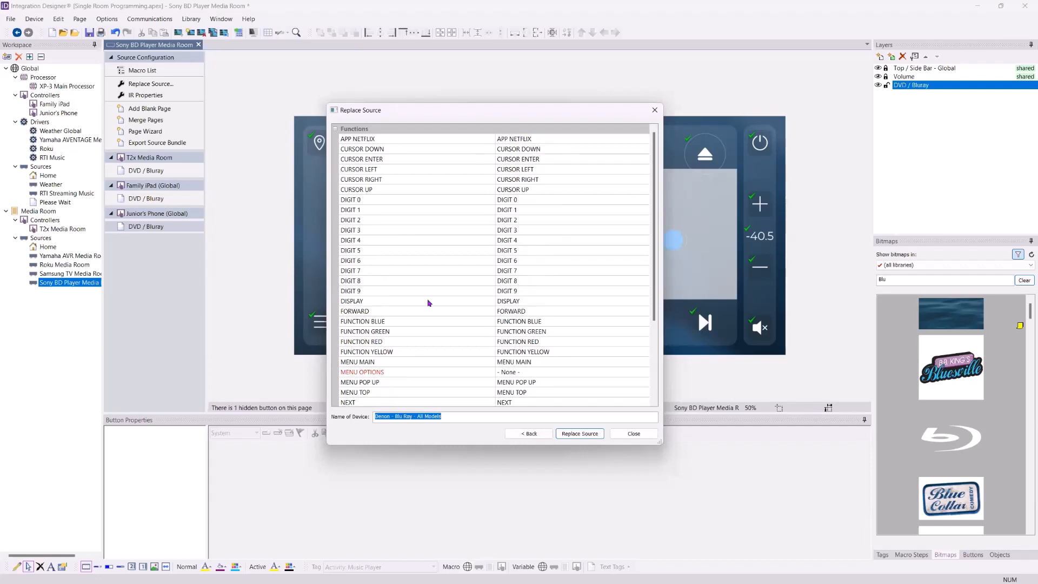
{"action": "scroll", "coordinate": [579, 257], "scroll_direction": "down", "scroll_amount": 4}
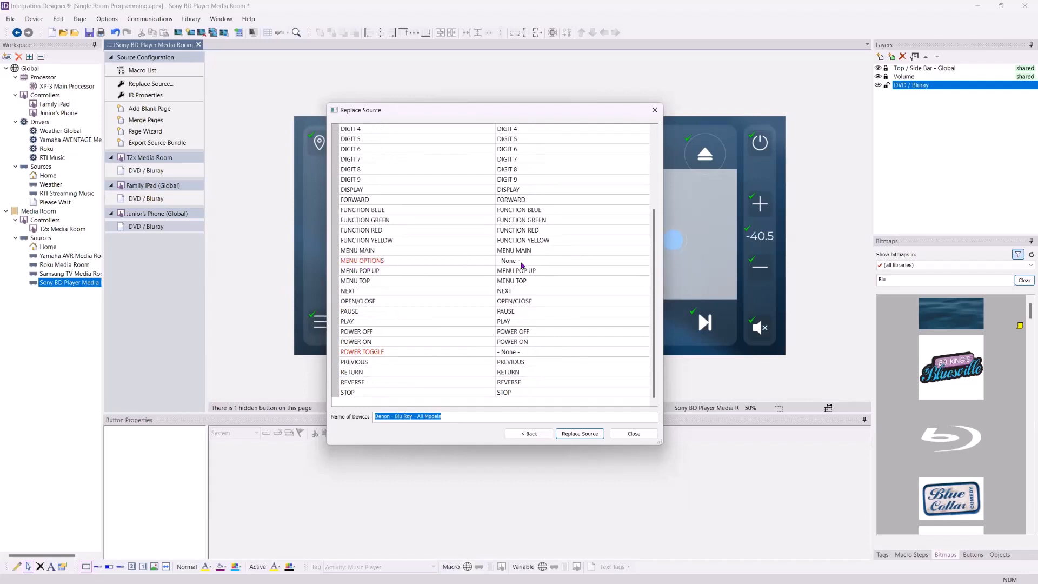
{"action": "left_click", "coordinate": [521, 261]}
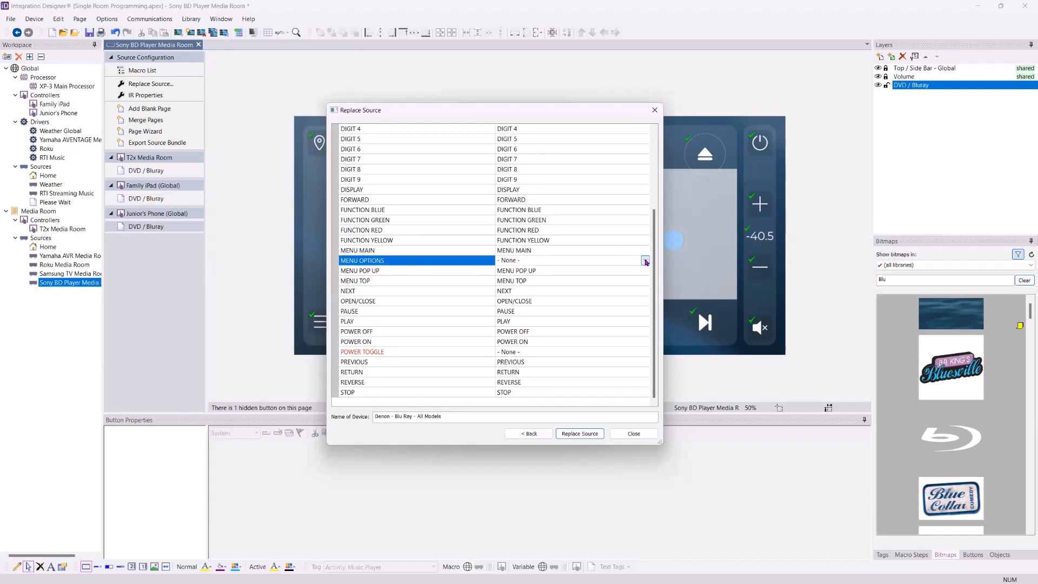
{"action": "left_click", "coordinate": [645, 260]}
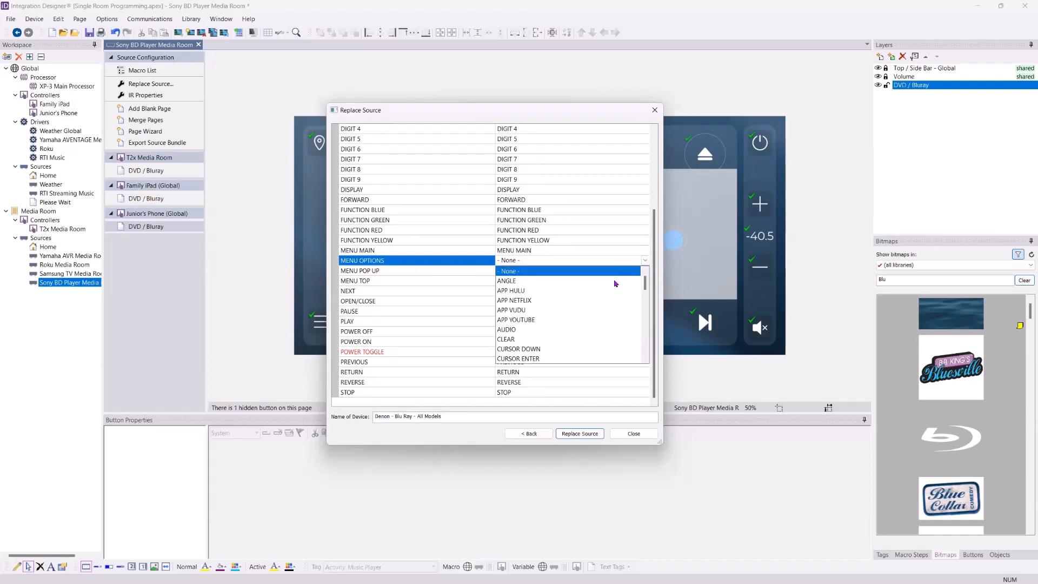
{"action": "left_click", "coordinate": [635, 268]}
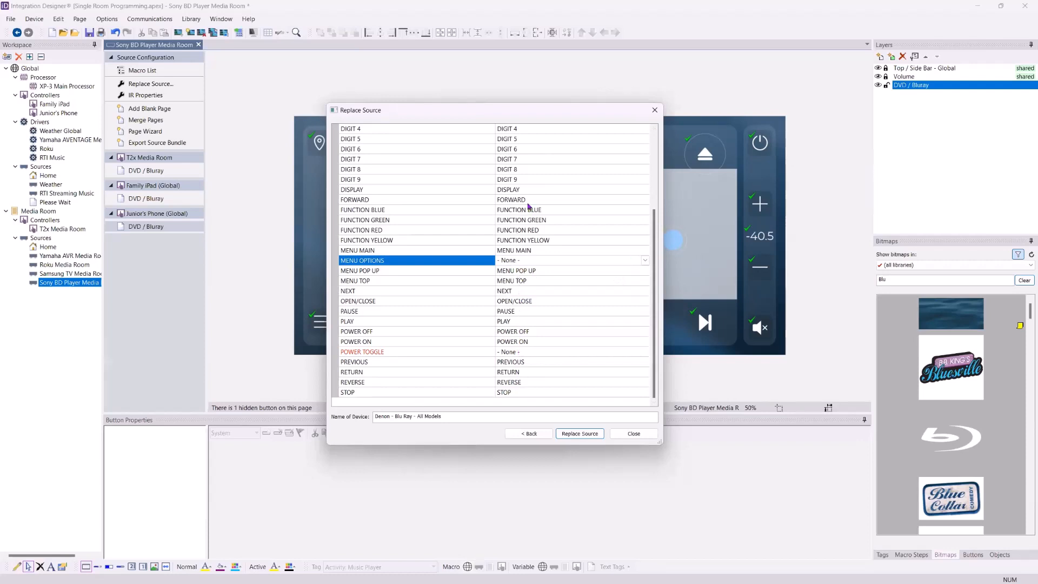
{"action": "left_click", "coordinate": [645, 260]}
{"action": "scroll", "coordinate": [610, 297], "scroll_direction": "down", "scroll_amount": 5}
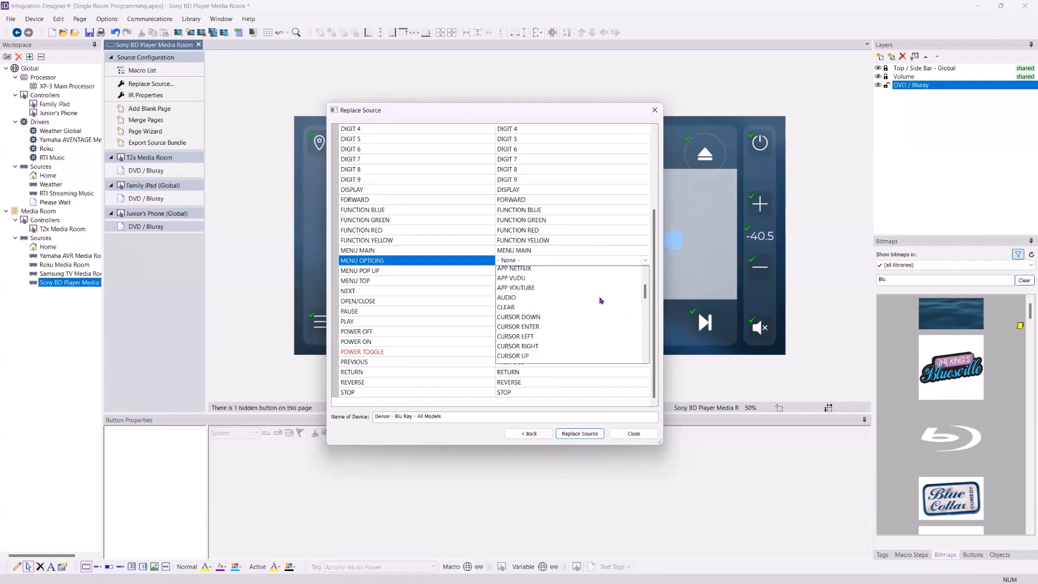
{"action": "scroll", "coordinate": [600, 301], "scroll_direction": "down", "scroll_amount": 6}
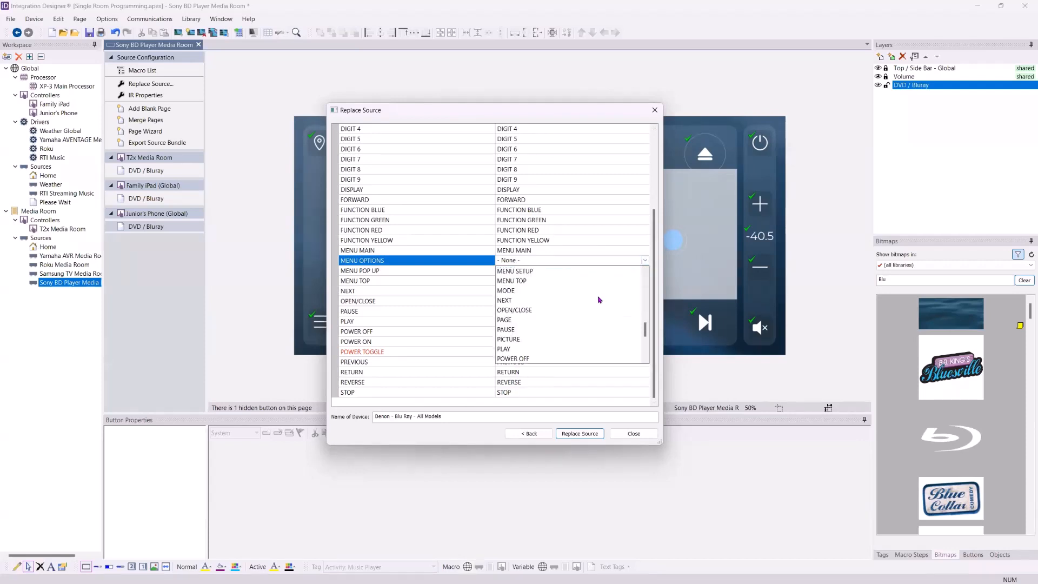
{"action": "scroll", "coordinate": [605, 300], "scroll_direction": "down", "scroll_amount": 2}
{"action": "scroll", "coordinate": [605, 300], "scroll_direction": "up", "scroll_amount": 3}
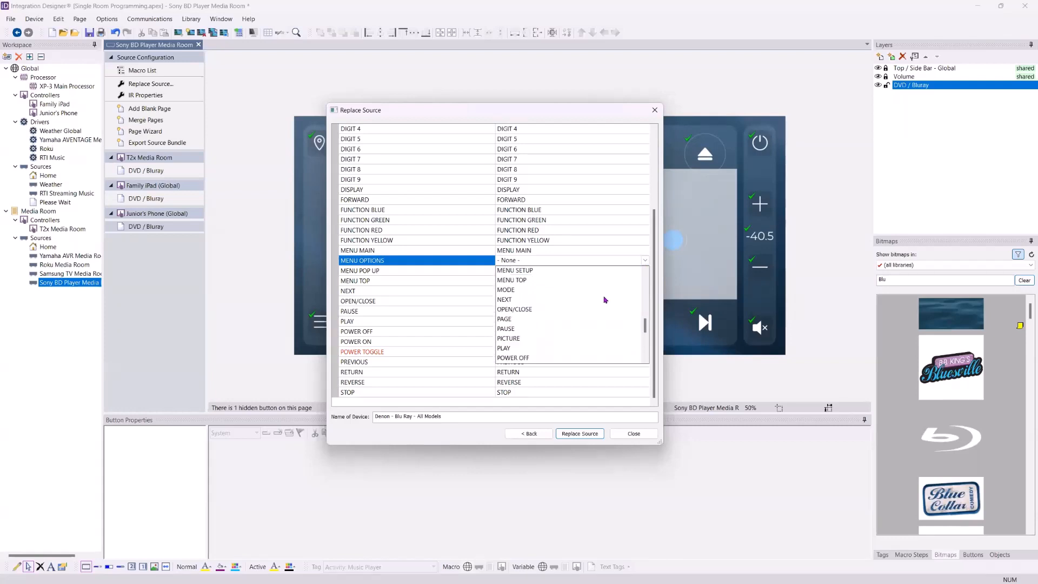
{"action": "scroll", "coordinate": [604, 300], "scroll_direction": "up", "scroll_amount": 1}
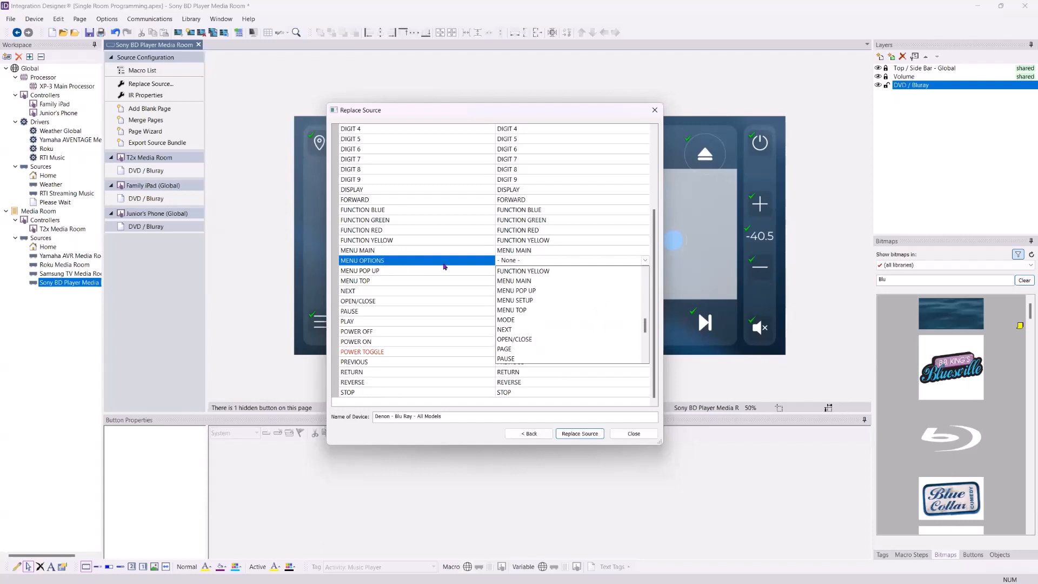
{"action": "left_click", "coordinate": [657, 262]}
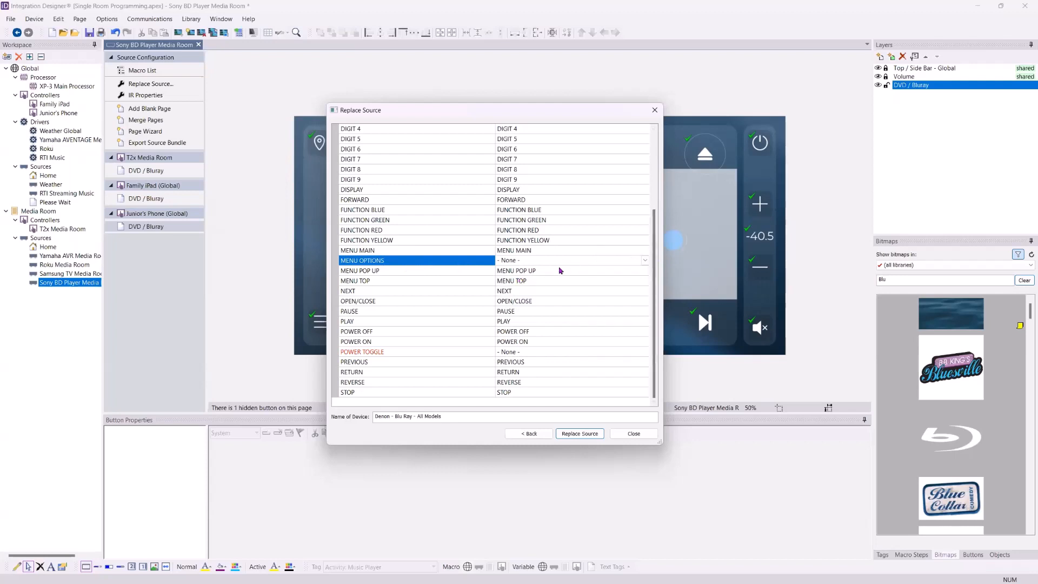
{"action": "left_click", "coordinate": [645, 260]}
{"action": "scroll", "coordinate": [592, 299], "scroll_direction": "down", "scroll_amount": 3}
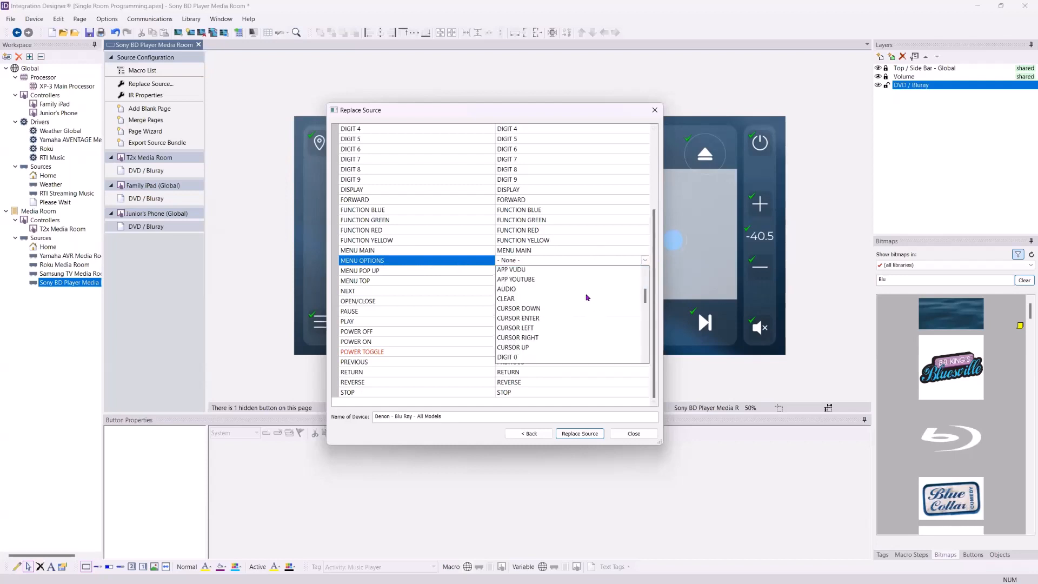
{"action": "scroll", "coordinate": [602, 303], "scroll_direction": "down", "scroll_amount": 4}
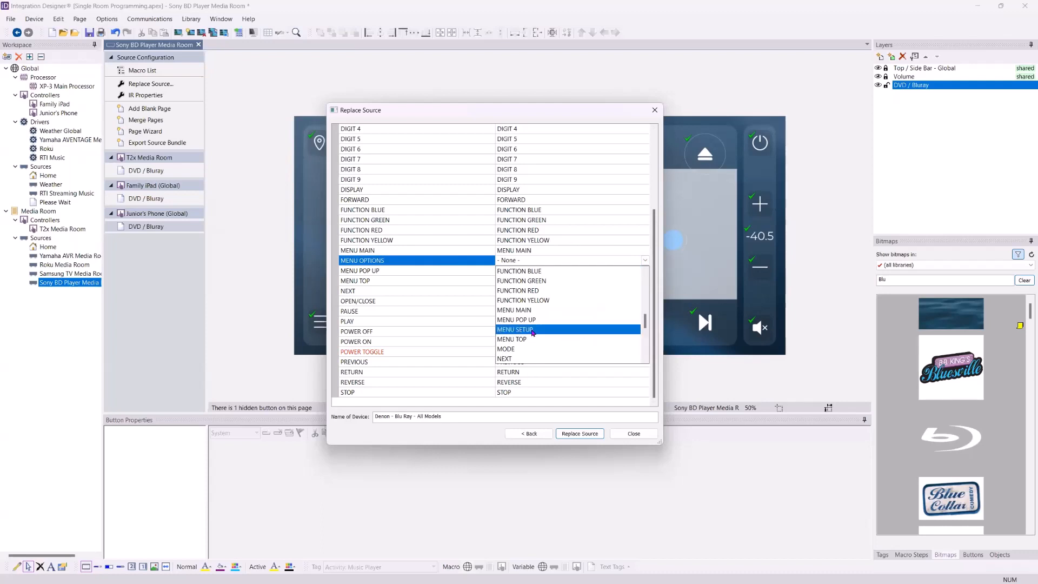
{"action": "left_click", "coordinate": [532, 330]}
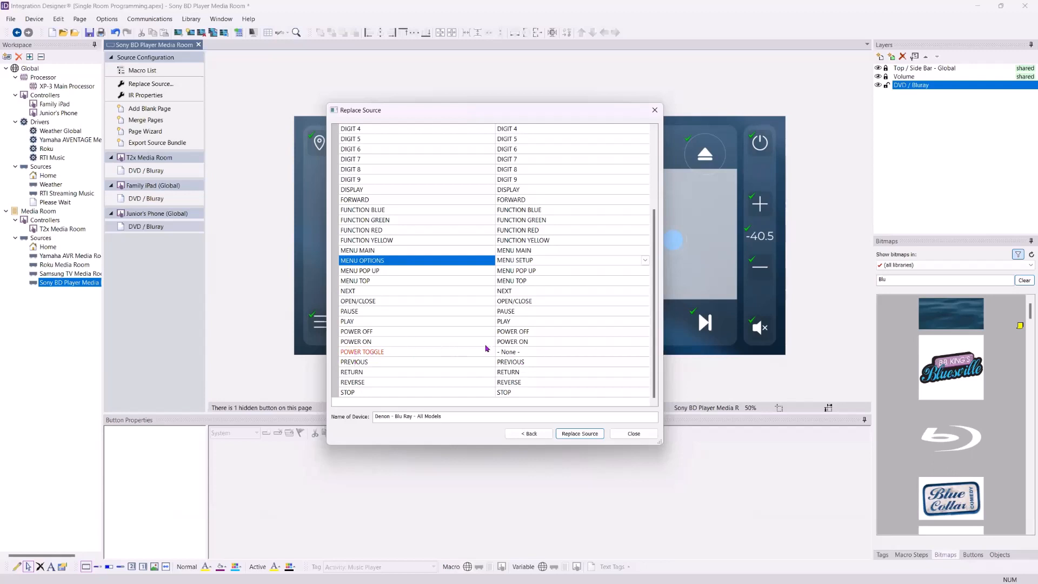
Name the device Denon BD Player Media Room and complete the source replacement
{"action": "left_click", "coordinate": [390, 418]}
{"action": "left_click_drag", "start_coordinate": [392, 418], "coordinate": [584, 409]}
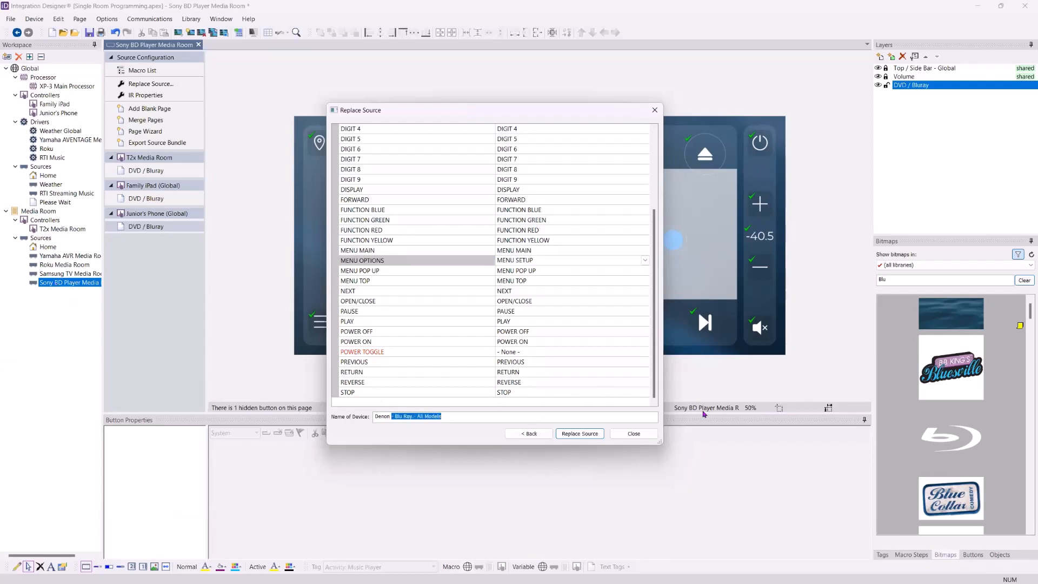
{"action": "type", "text": "BD Player Media Room"}
{"action": "left_click", "coordinate": [589, 435]}
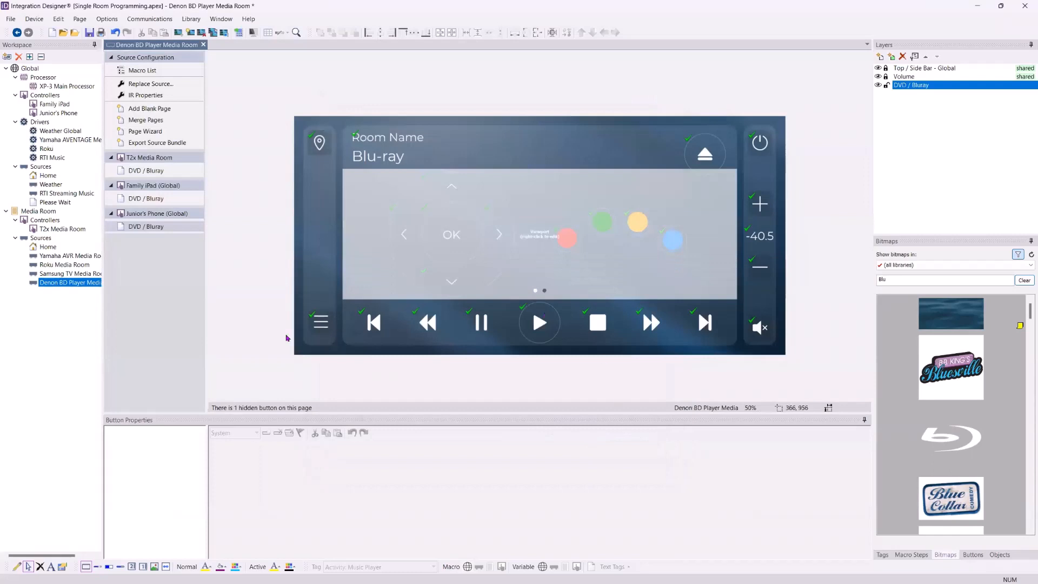
Open the T2x Media Room DVD / Bluray page and check the commands behind its remote and Blu-ray buttons
{"action": "left_click", "coordinate": [151, 171]}
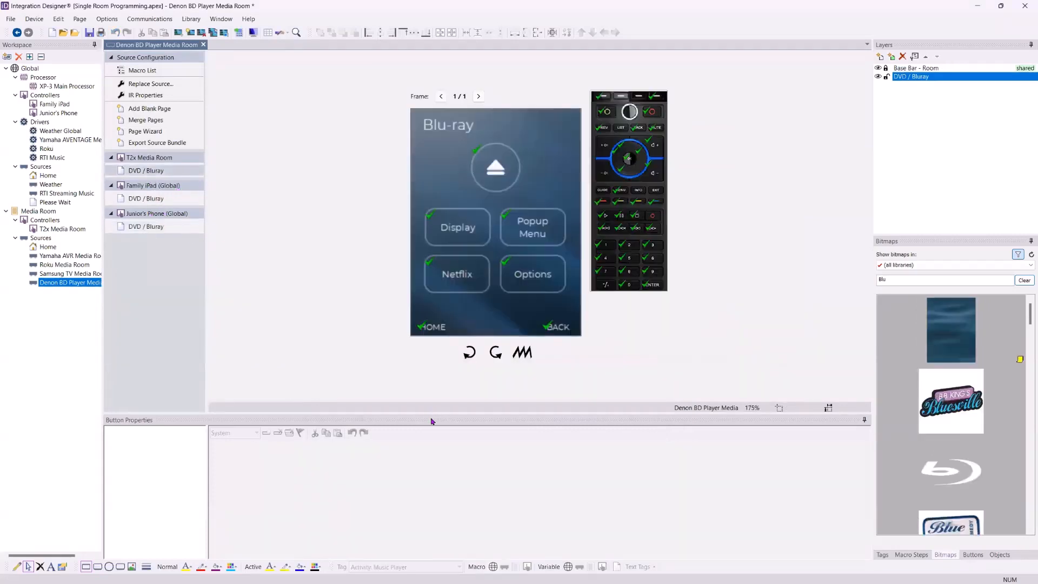
{"action": "left_click_drag", "start_coordinate": [435, 411], "coordinate": [435, 373]}
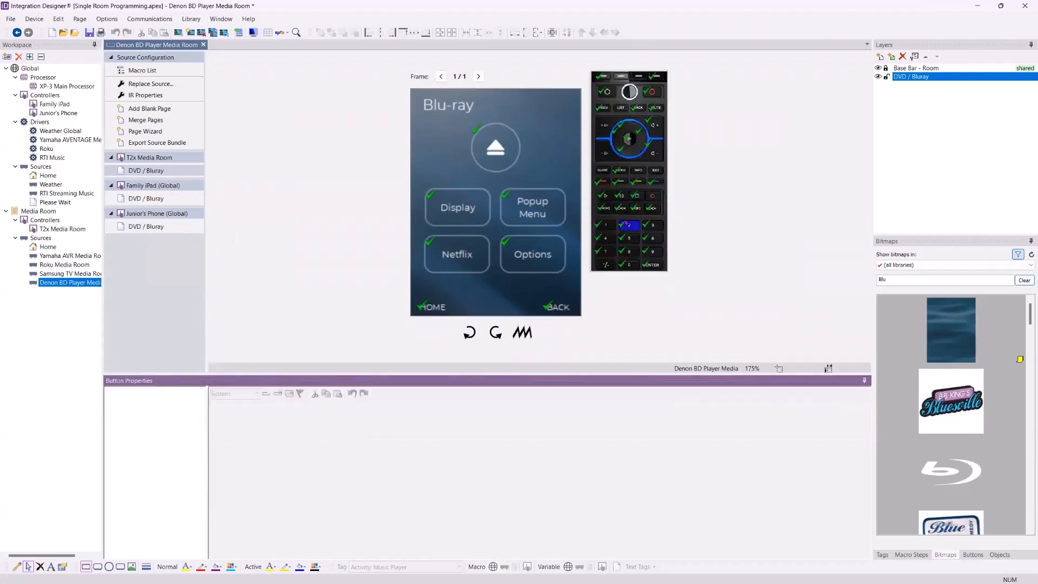
{"action": "left_click", "coordinate": [630, 225]}
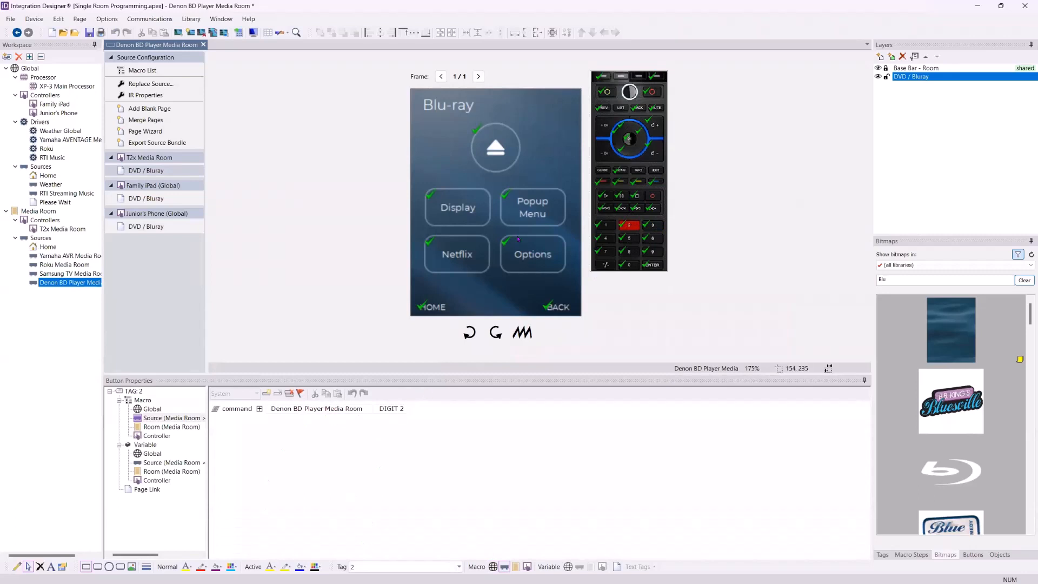
{"action": "left_click", "coordinate": [533, 207]}
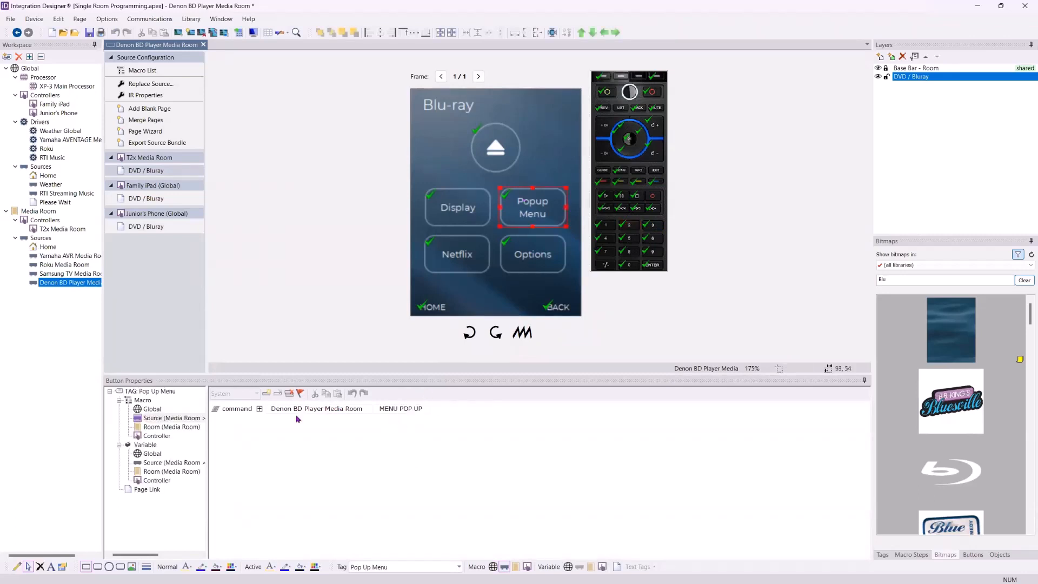
{"action": "left_click", "coordinate": [443, 249]}
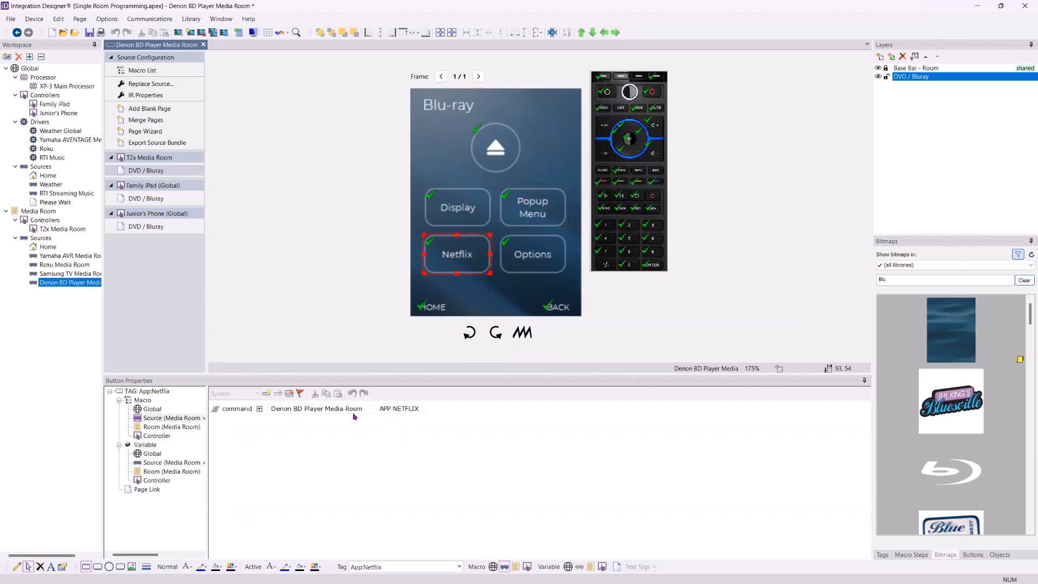
Assign the Denon's MENU OPTIONS command to the Options button on the Blu-ray page
{"action": "left_click", "coordinate": [529, 255]}
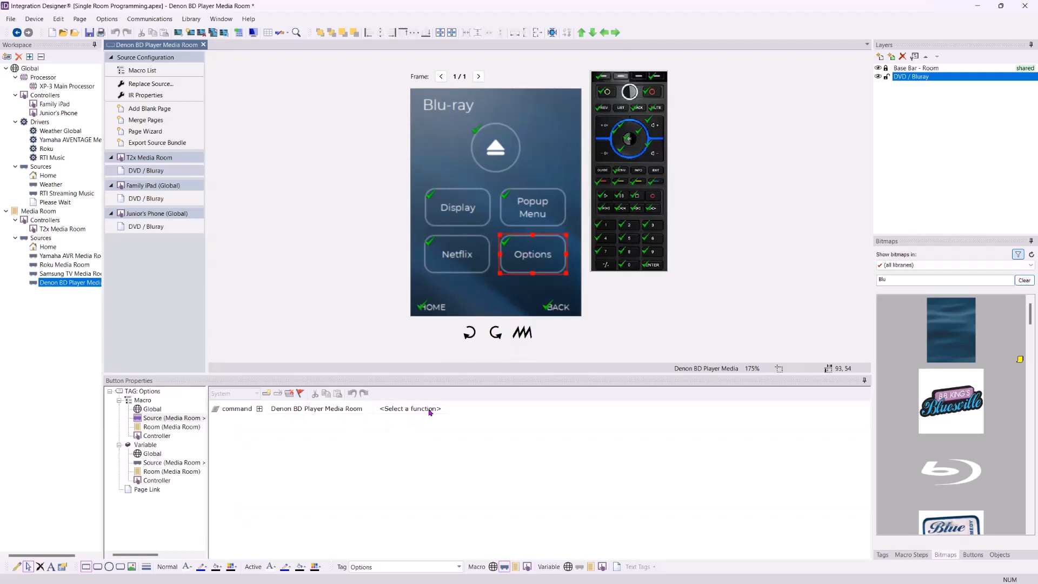
{"action": "left_click", "coordinate": [430, 410]}
{"action": "scroll", "coordinate": [443, 439], "scroll_direction": "down", "scroll_amount": 7}
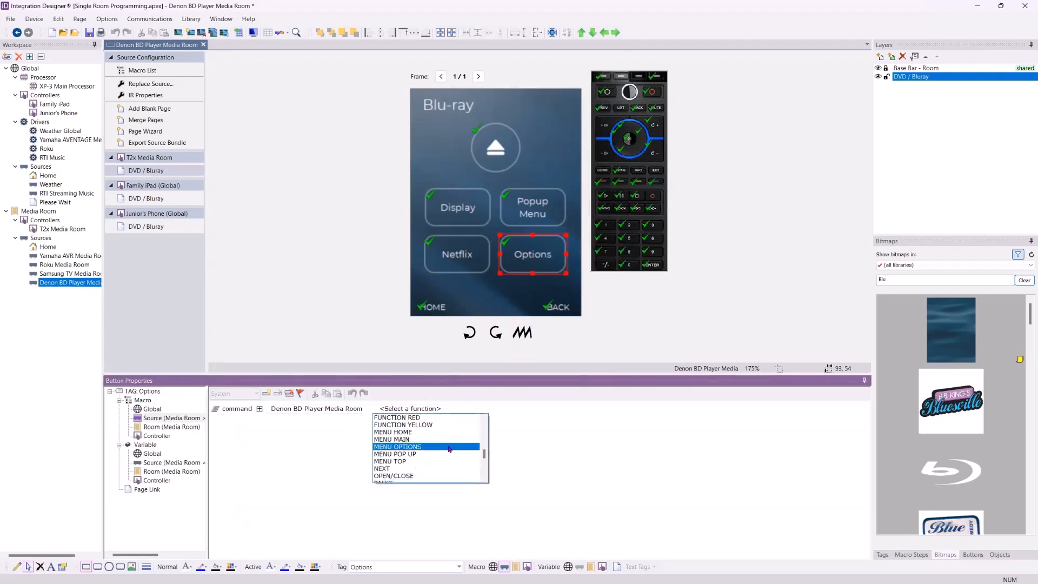
{"action": "left_click", "coordinate": [449, 447]}
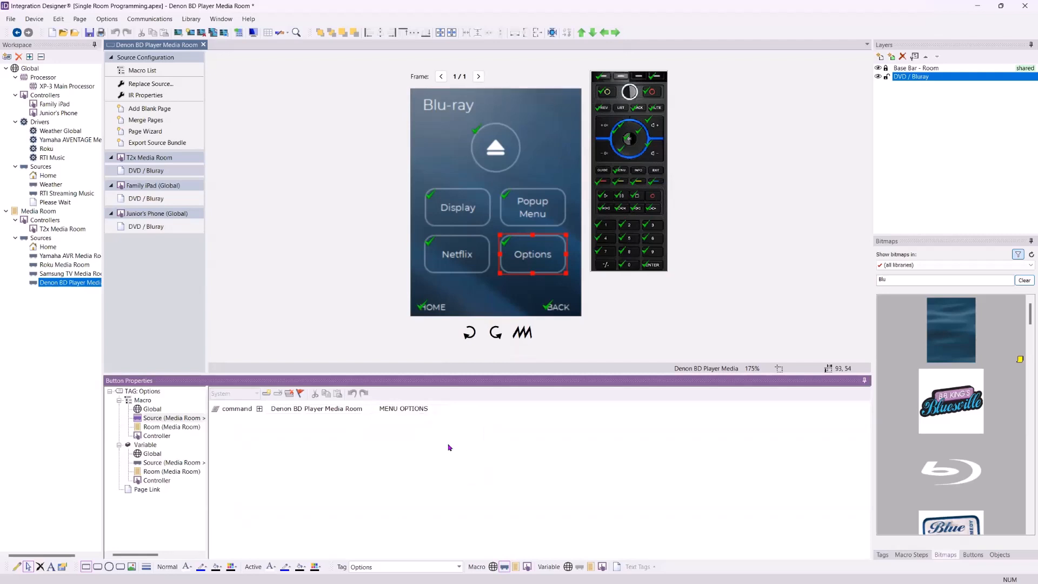
Check the commands behind the Display, Options and Eject buttons
{"action": "left_click", "coordinate": [467, 218]}
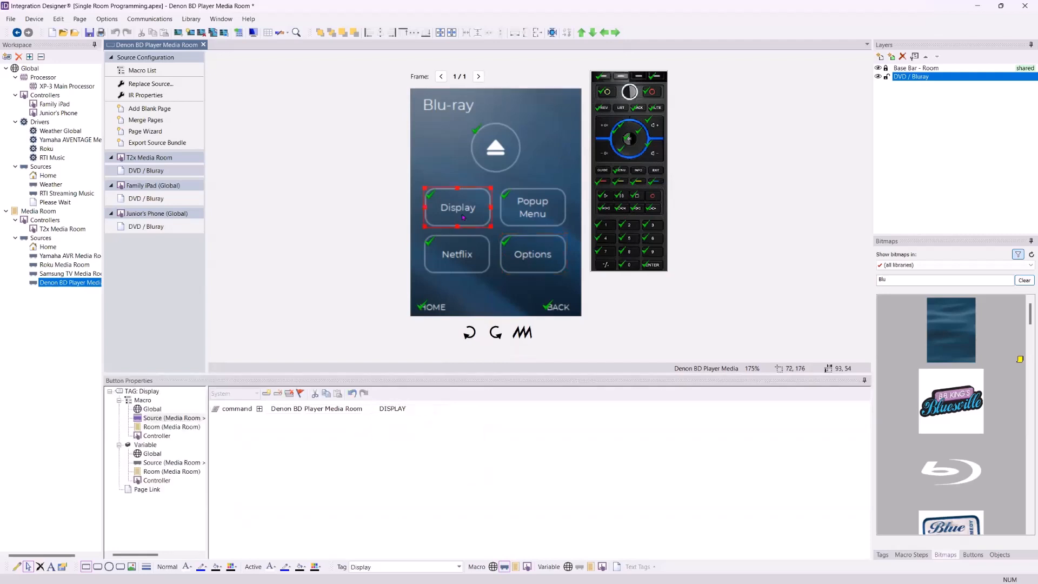
{"action": "left_click", "coordinate": [525, 251]}
{"action": "left_click", "coordinate": [482, 142]}
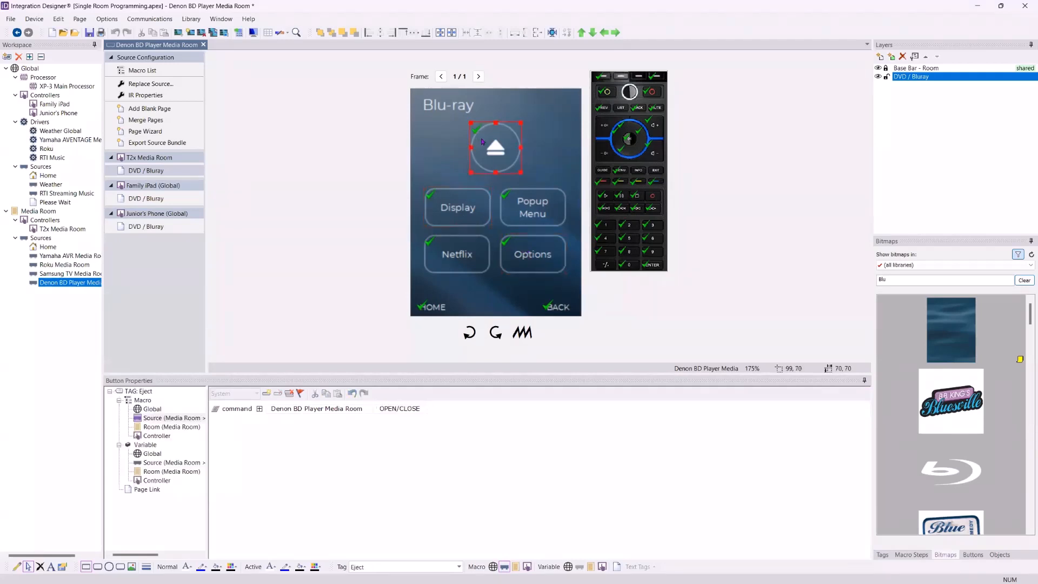
{"action": "left_click", "coordinate": [41, 210]}
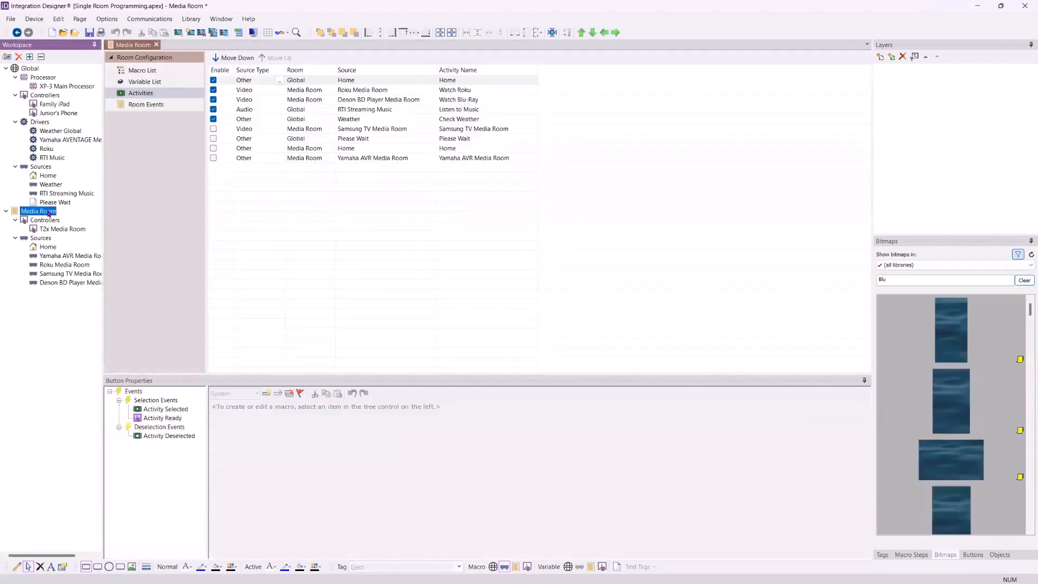
{"action": "left_click", "coordinate": [447, 103]}
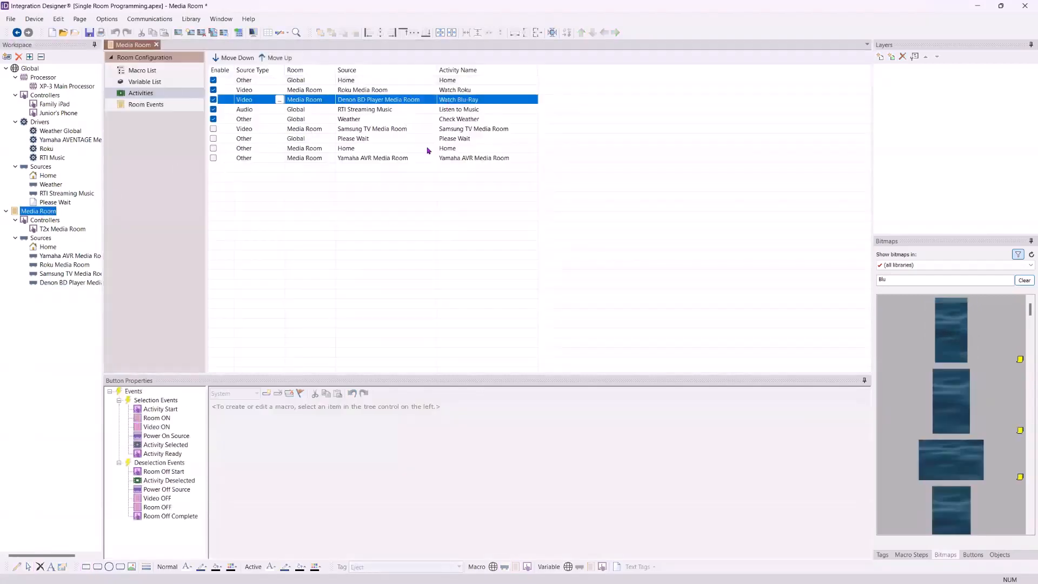
{"action": "left_click", "coordinate": [173, 437]}
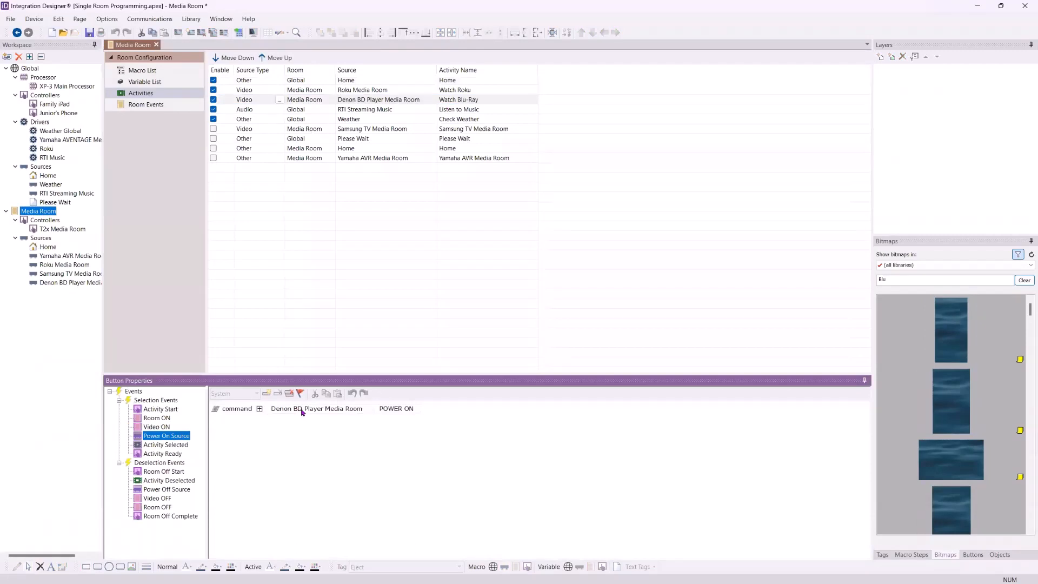
{"action": "left_click", "coordinate": [163, 445]}
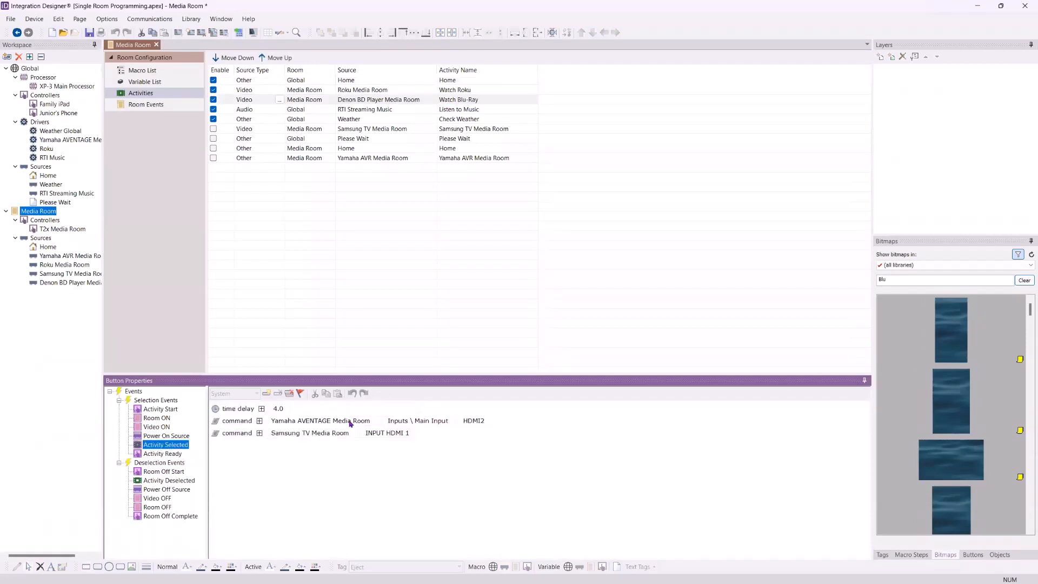
{"action": "left_click", "coordinate": [162, 454]}
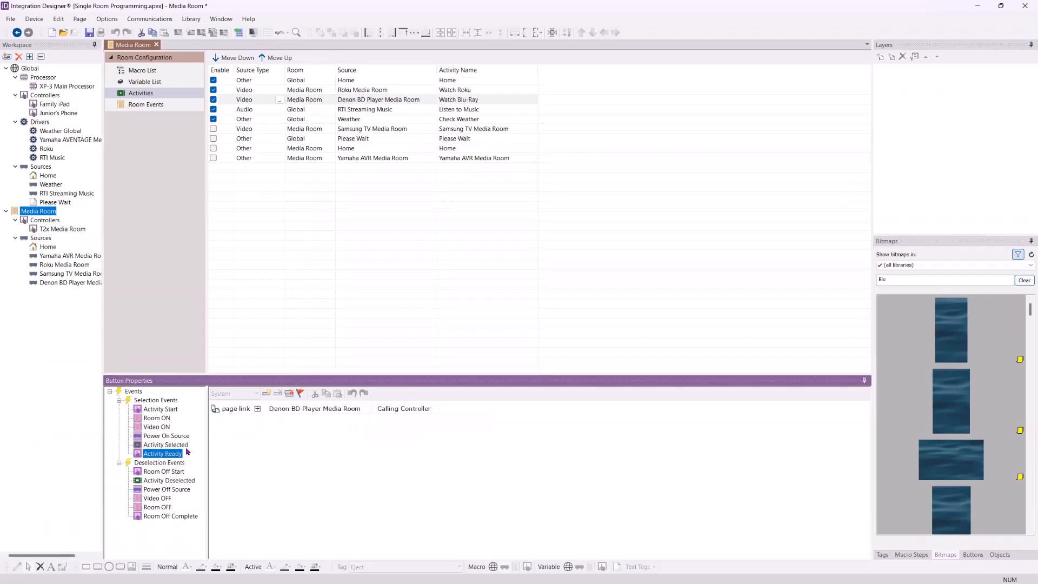
{"action": "left_click", "coordinate": [162, 490]}
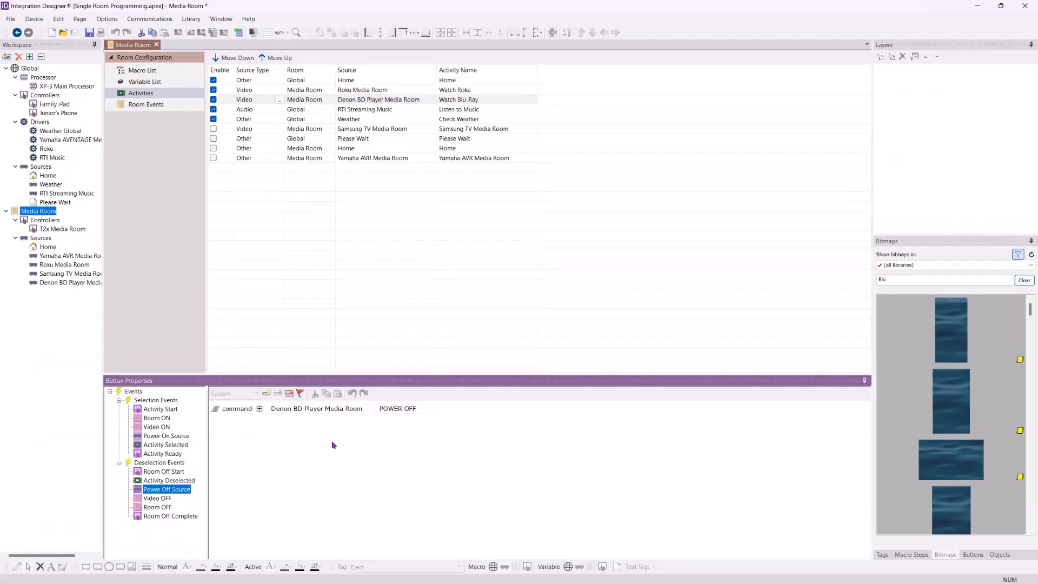
Open the Denon BD Player source's IR properties and inspect its output port setting
{"action": "left_click", "coordinate": [41, 335]}
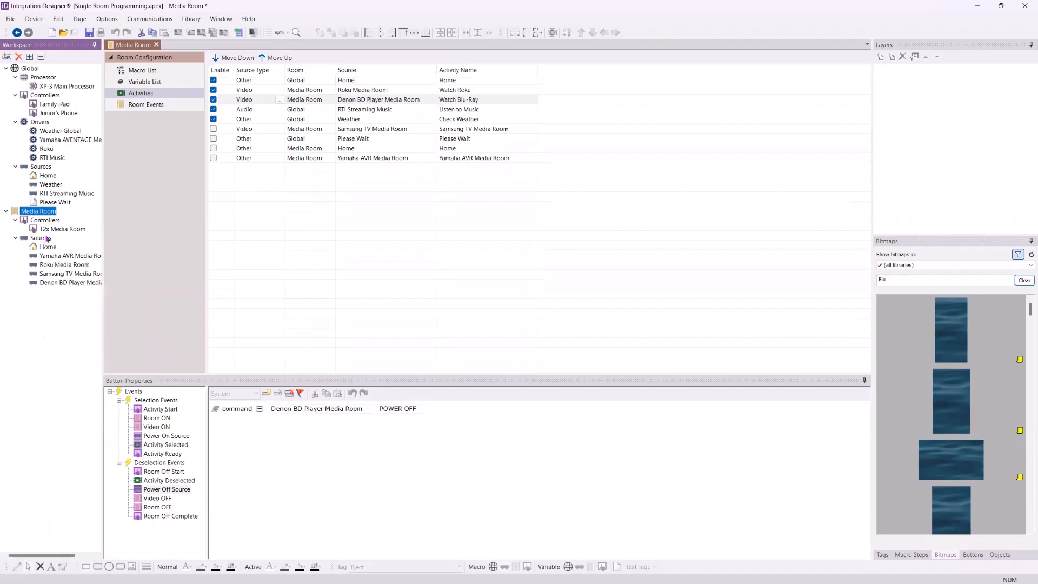
{"action": "double_click", "coordinate": [65, 282]}
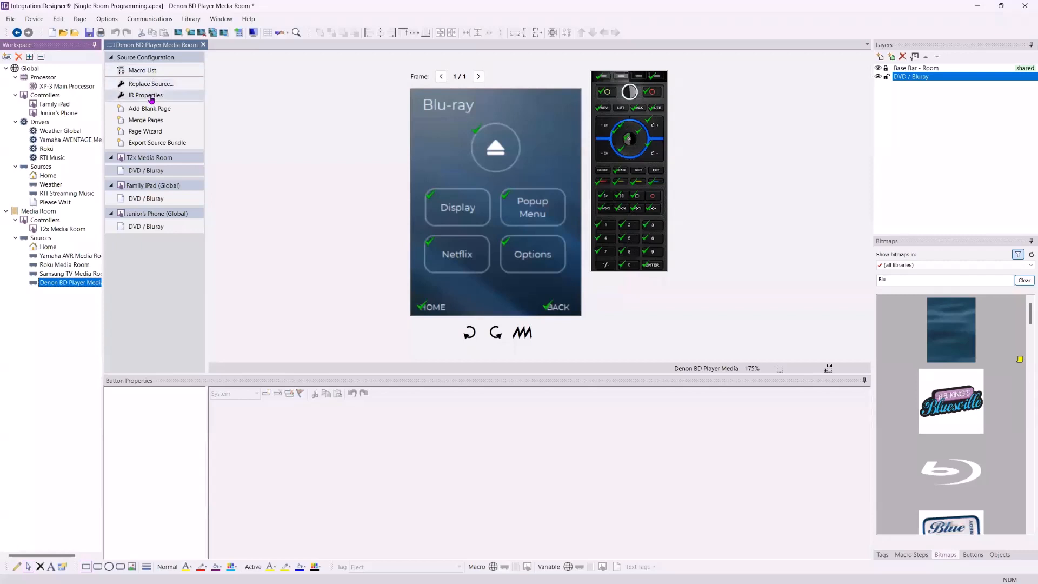
{"action": "left_click", "coordinate": [149, 95]}
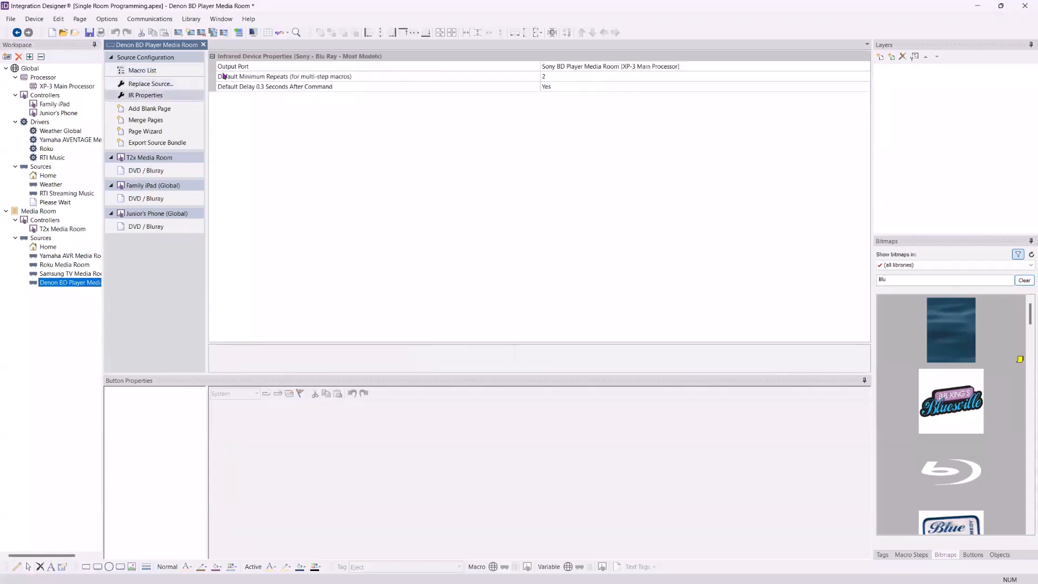
{"action": "left_click", "coordinate": [598, 67]}
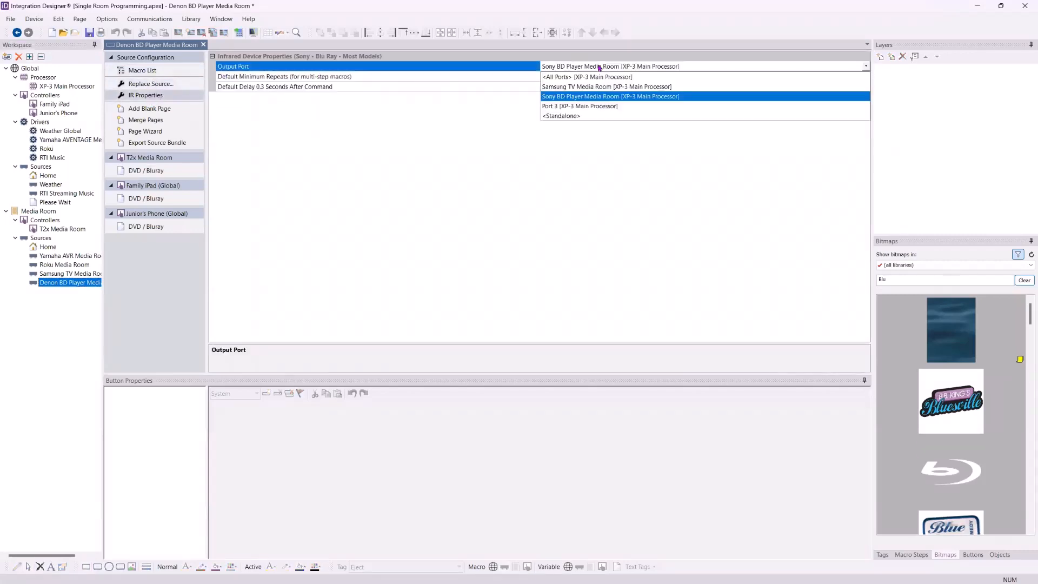
{"action": "left_click", "coordinate": [600, 67]}
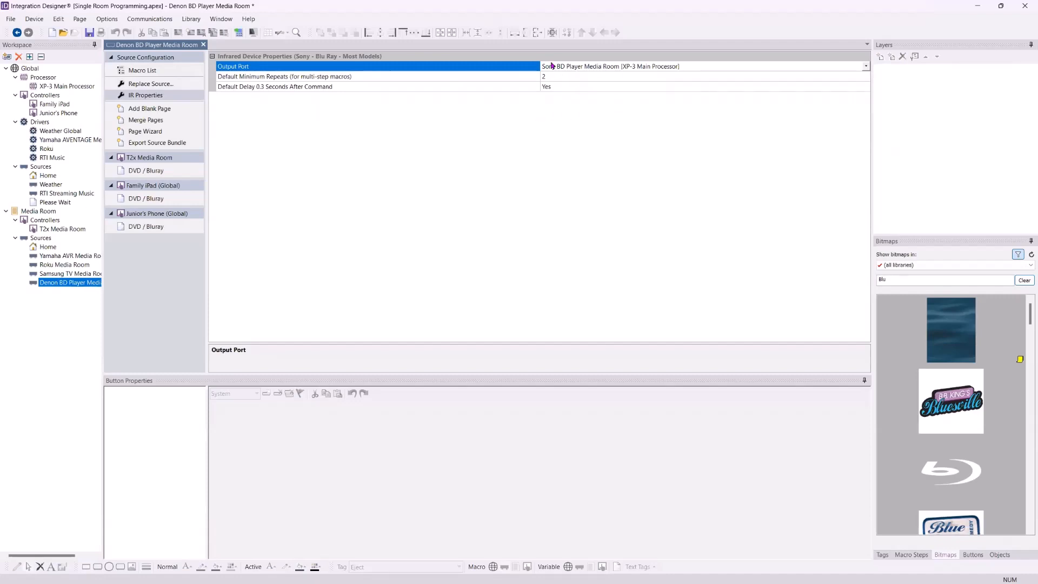
Rename the XP-3 processor's IR port 2 to Denon BD Player Media Room and check the Denon source's output port
{"action": "left_click", "coordinate": [60, 89]}
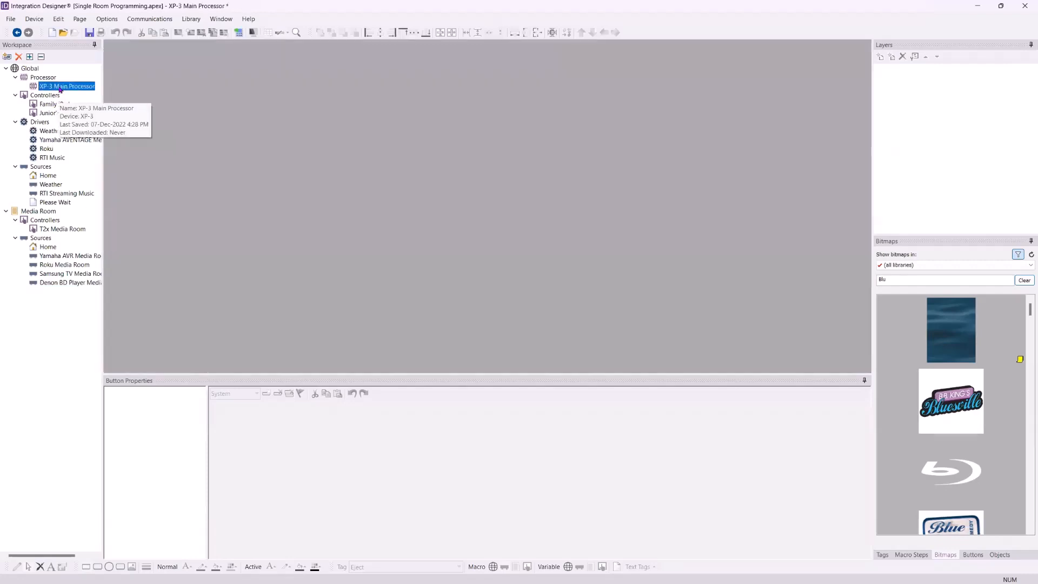
{"action": "left_click", "coordinate": [149, 116]}
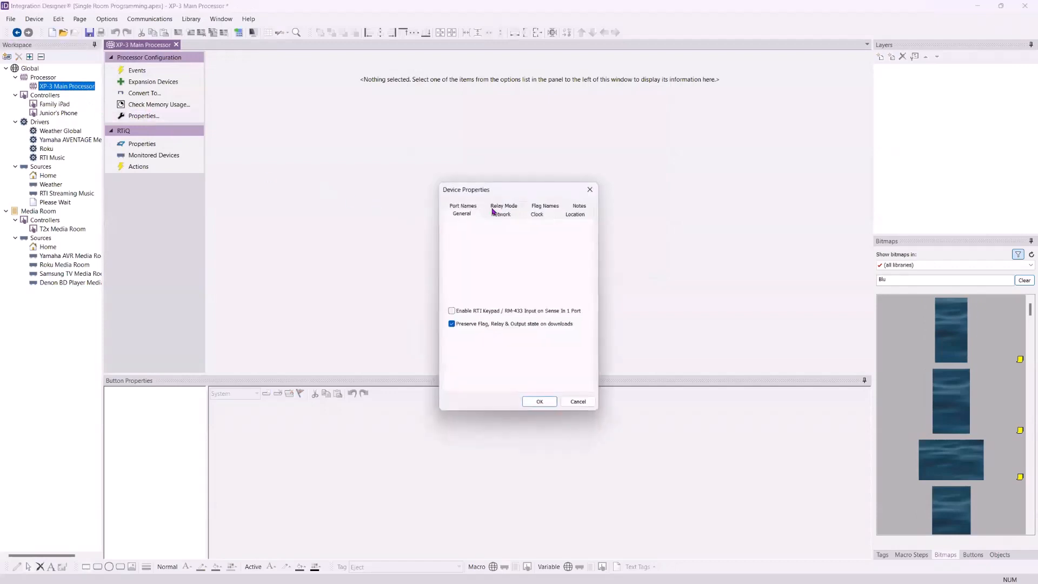
{"action": "left_click", "coordinate": [470, 207]}
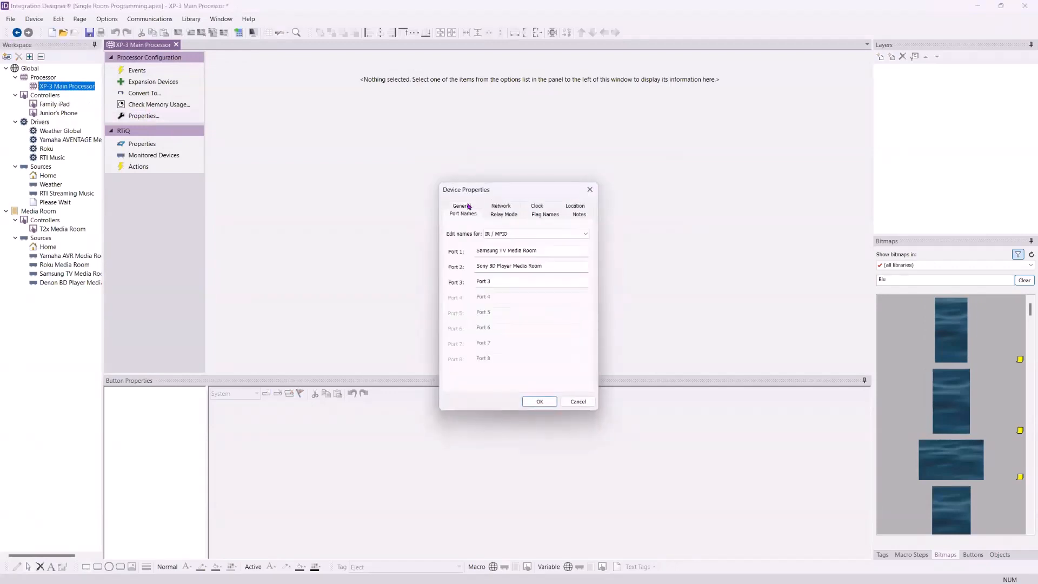
{"action": "double_click", "coordinate": [482, 266]}
{"action": "type", "text": "Denon"}
{"action": "left_click", "coordinate": [541, 404]}
{"action": "left_click", "coordinate": [68, 282]}
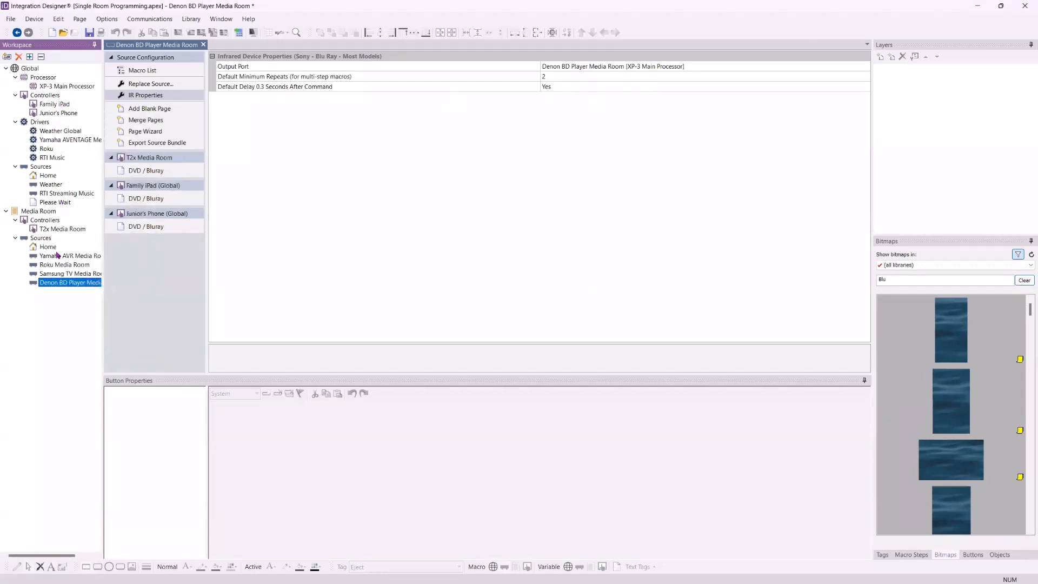
Open the T2x Media Room's Power Menu page and delete the Turn Off Lights button
{"action": "double_click", "coordinate": [52, 230]}
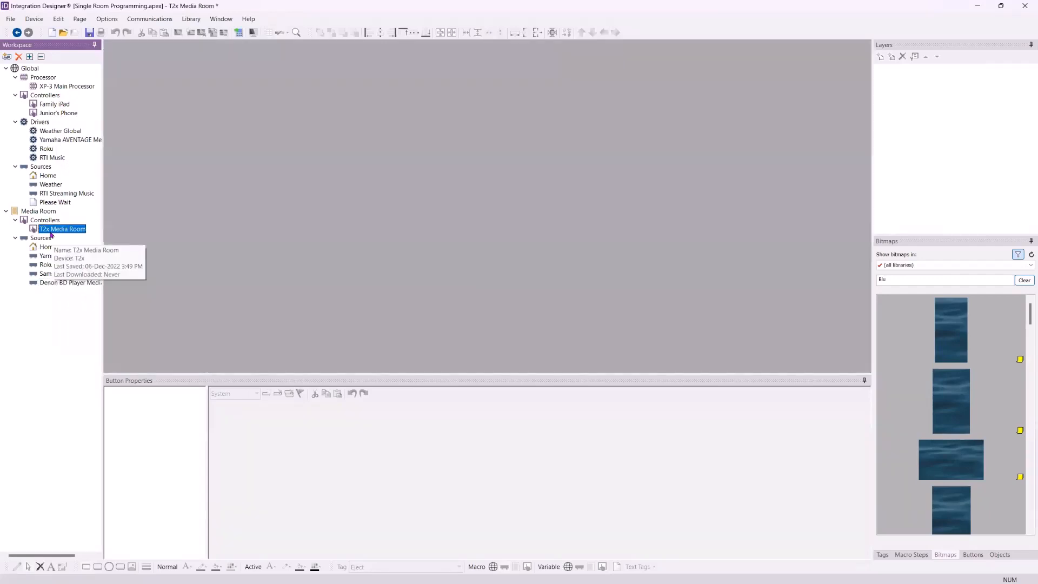
{"action": "left_click", "coordinate": [146, 182]}
{"action": "left_click", "coordinate": [151, 204]}
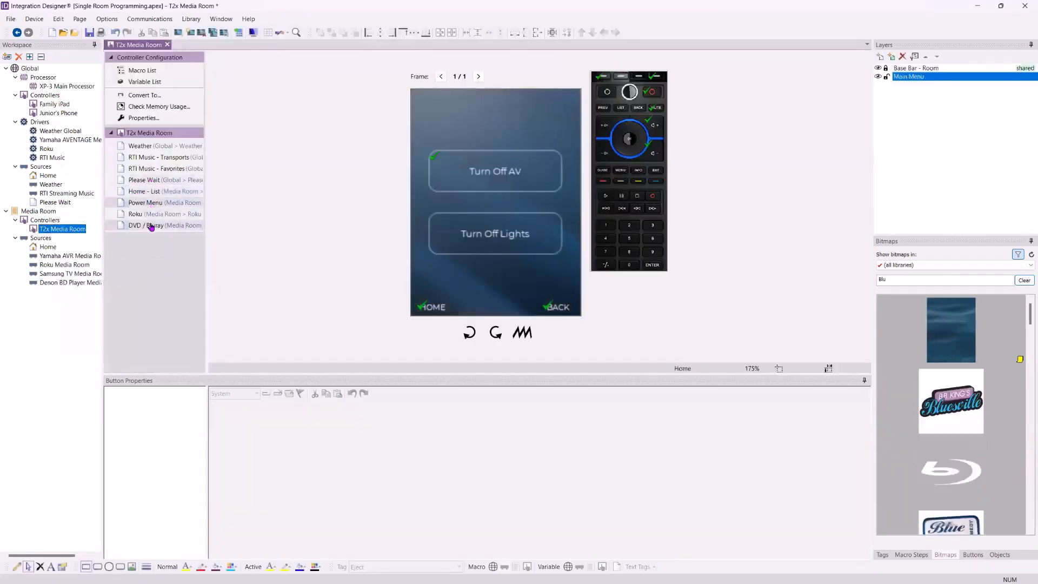
{"action": "left_click", "coordinate": [151, 225]}
{"action": "left_click", "coordinate": [151, 202]}
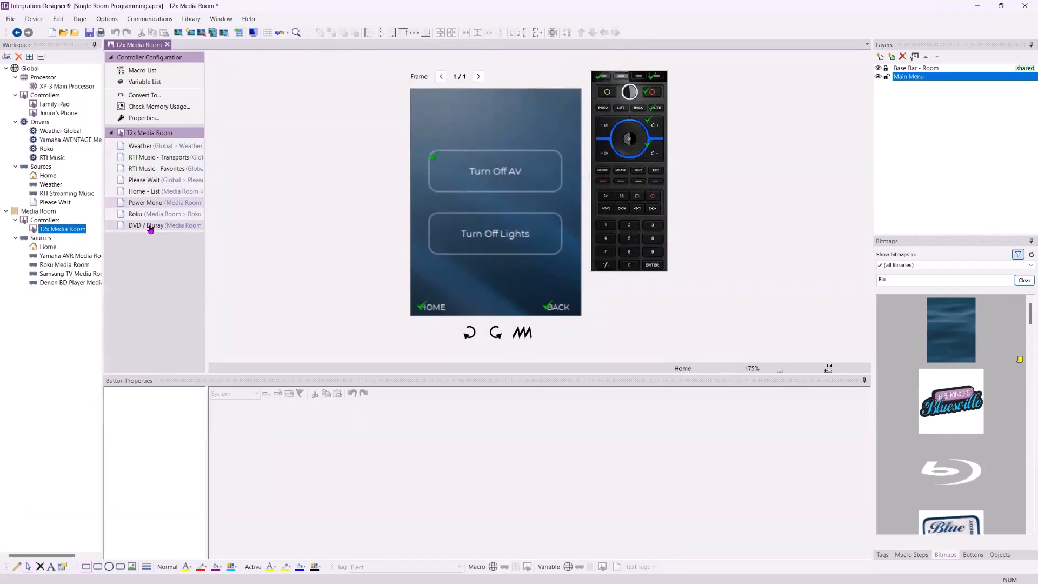
{"action": "left_click", "coordinate": [464, 245]}
{"action": "key", "text": "Delete"}
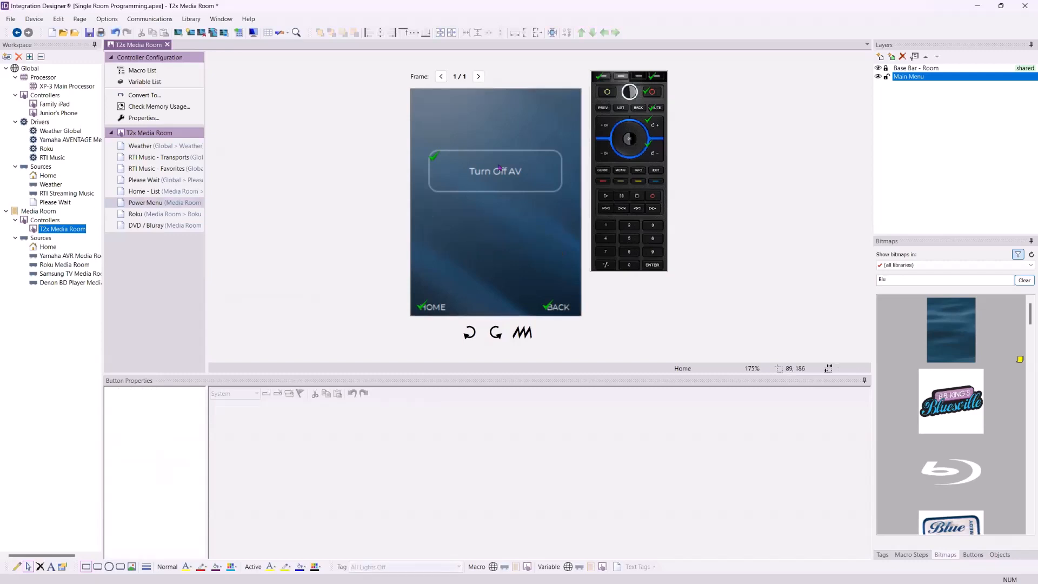
Search the bitmaps for Power and place the power icon on the Power Menu page below Turn Off AV
{"action": "left_click", "coordinate": [522, 177]}
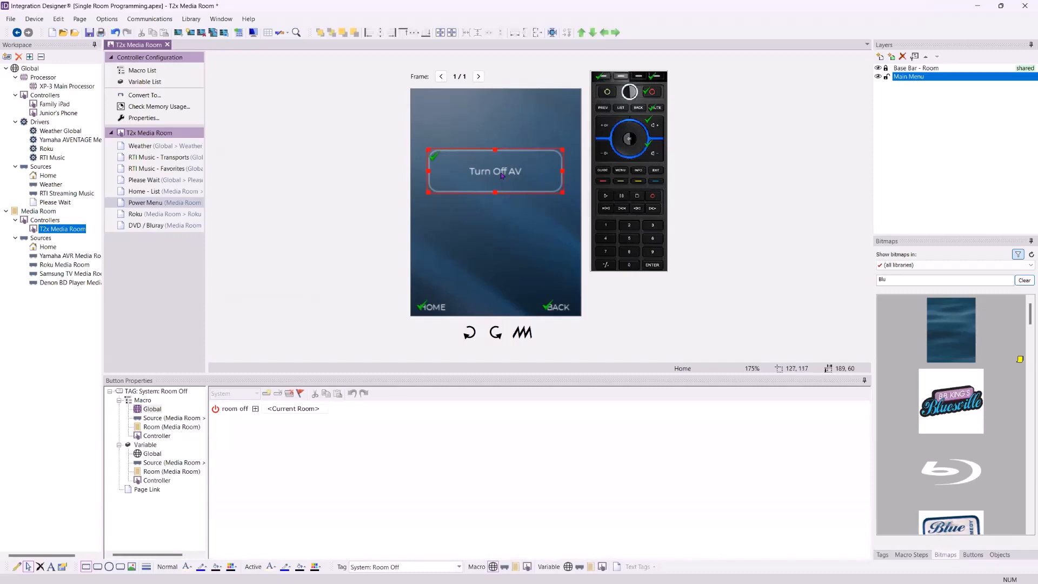
{"action": "left_click", "coordinate": [479, 236]}
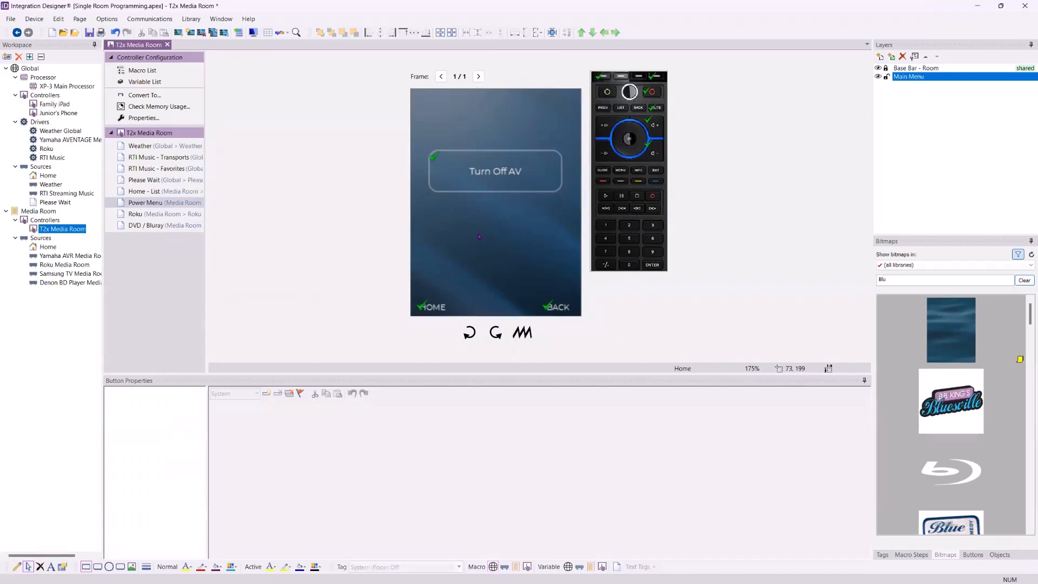
{"action": "left_click", "coordinate": [887, 245]}
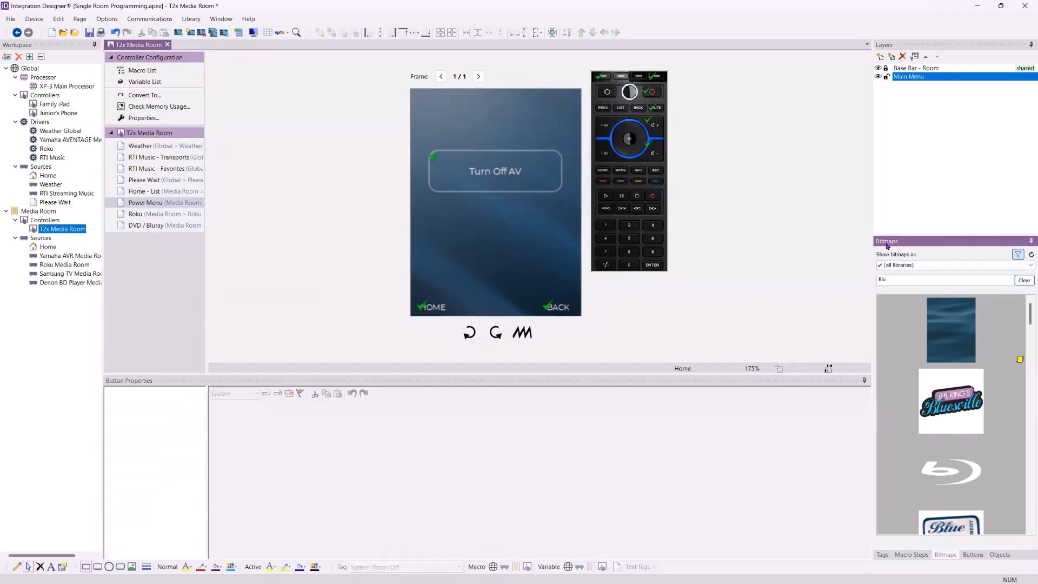
{"action": "left_click_drag", "start_coordinate": [892, 278], "coordinate": [856, 288]}
{"action": "type", "text": "Power"}
{"action": "left_click_drag", "start_coordinate": [951, 329], "coordinate": [507, 242]}
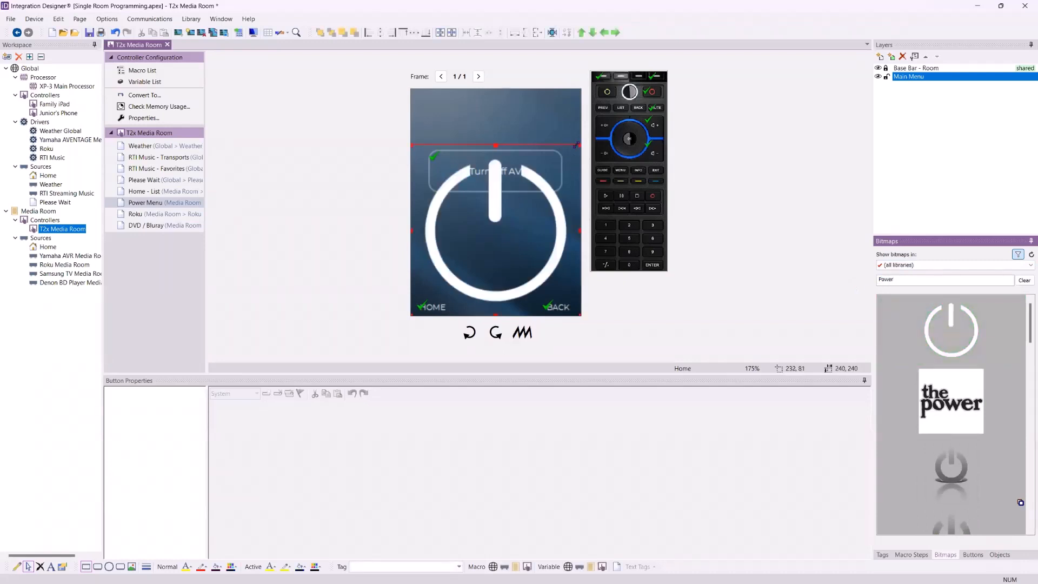
Shrink the power icon and center it horizontally on the page
{"action": "left_click_drag", "start_coordinate": [576, 145], "coordinate": [507, 218]}
{"action": "left_click_drag", "start_coordinate": [459, 271], "coordinate": [495, 249]}
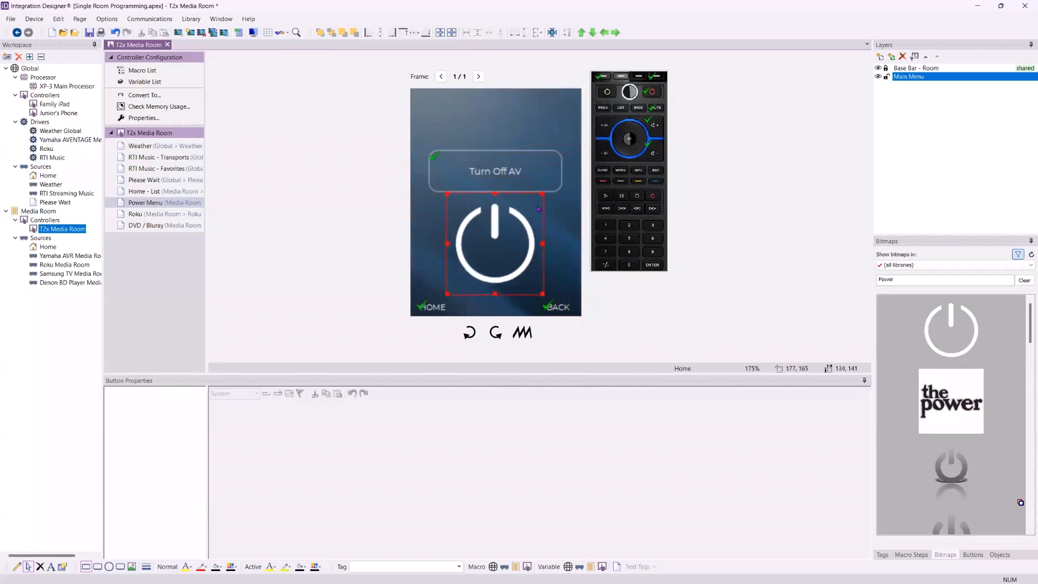
{"action": "left_click_drag", "start_coordinate": [543, 196], "coordinate": [517, 232]}
{"action": "left_click_drag", "start_coordinate": [487, 269], "coordinate": [499, 245]}
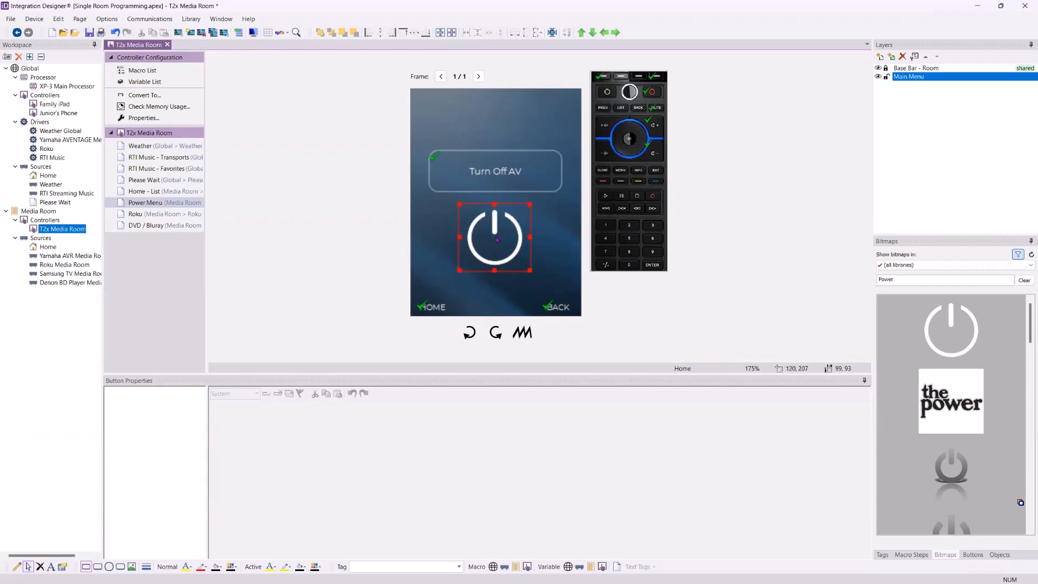
{"action": "left_click", "coordinate": [453, 36]}
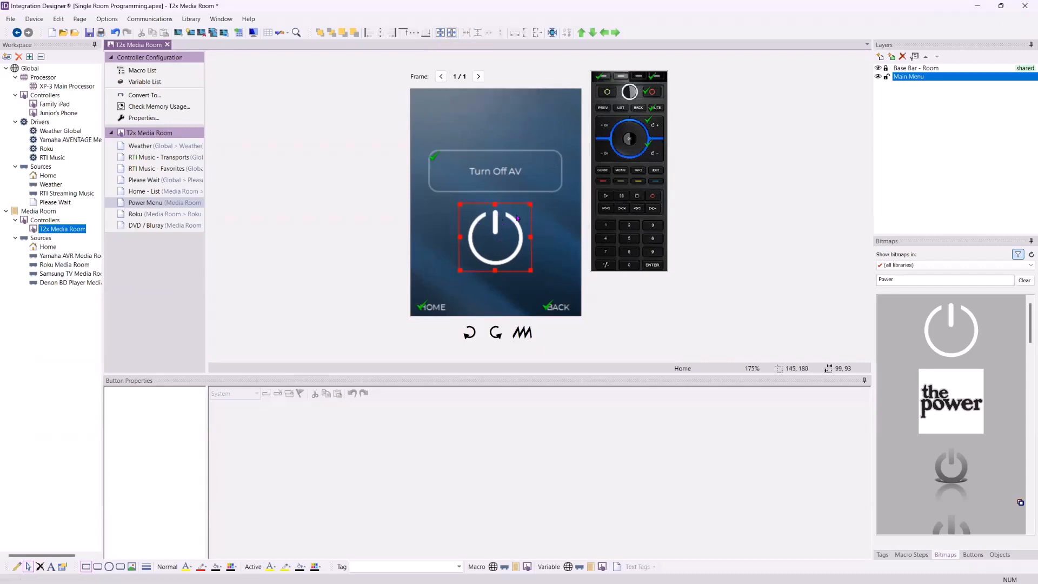
Select the Turn Off AV button together with the power icon, align their horizontal centers and center the pair vertically on the page
{"action": "left_click", "coordinate": [496, 169]}
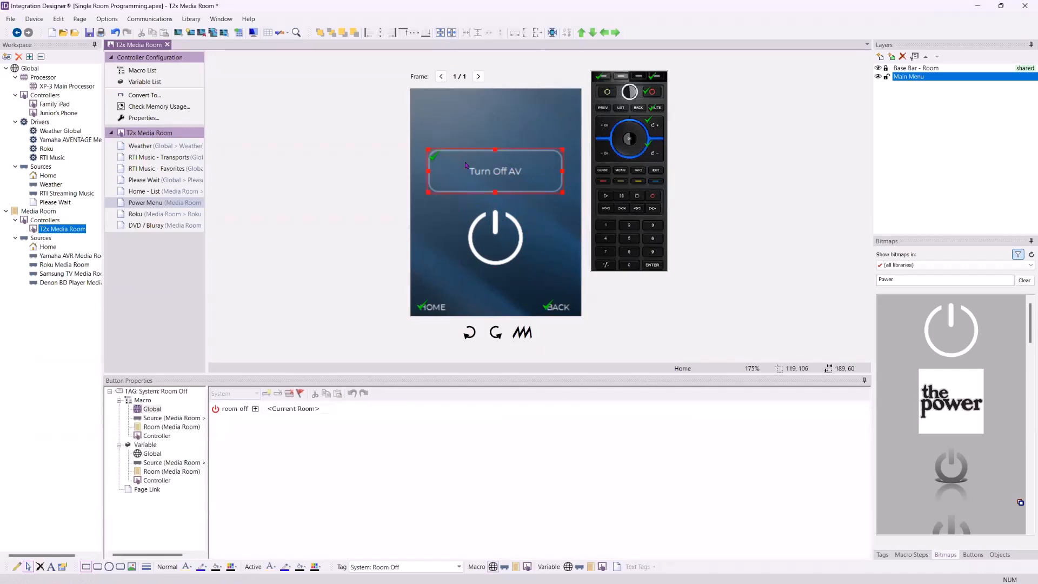
{"action": "left_click_drag", "start_coordinate": [544, 139], "coordinate": [496, 256]}
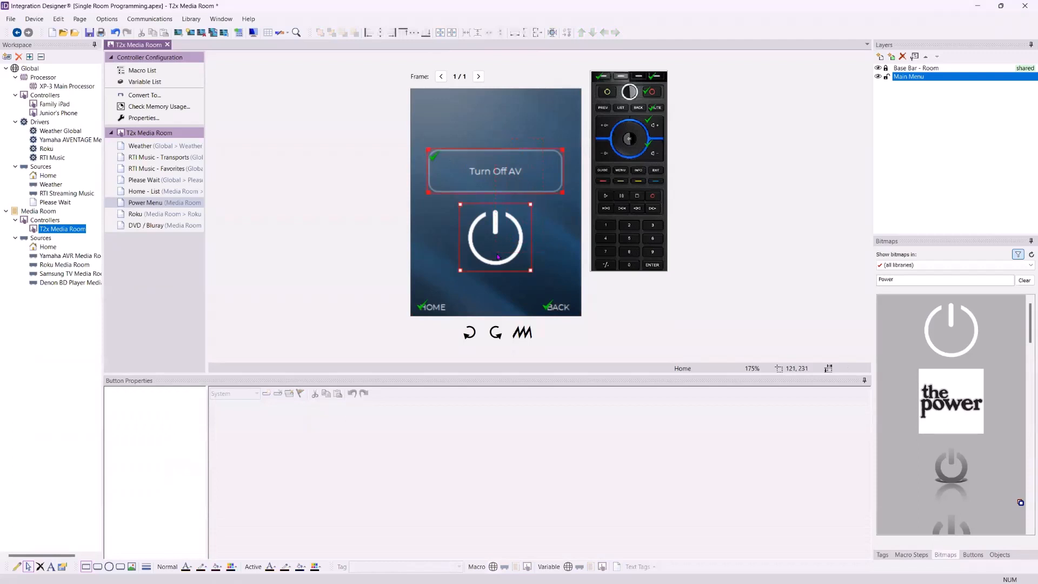
{"action": "left_click", "coordinate": [539, 115]}
{"action": "left_click_drag", "start_coordinate": [539, 115], "coordinate": [497, 260]}
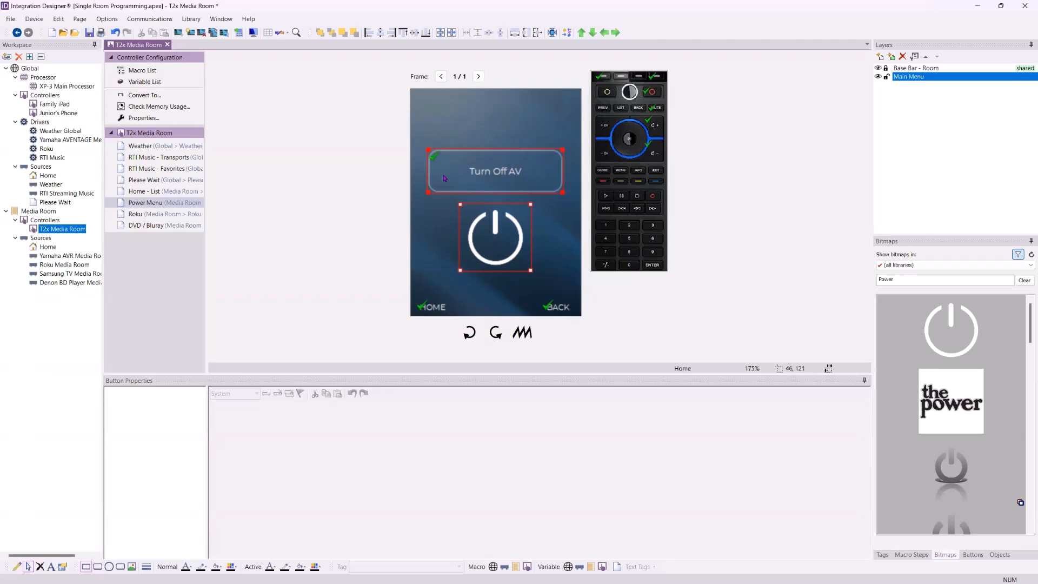
{"action": "left_click", "coordinate": [369, 33]}
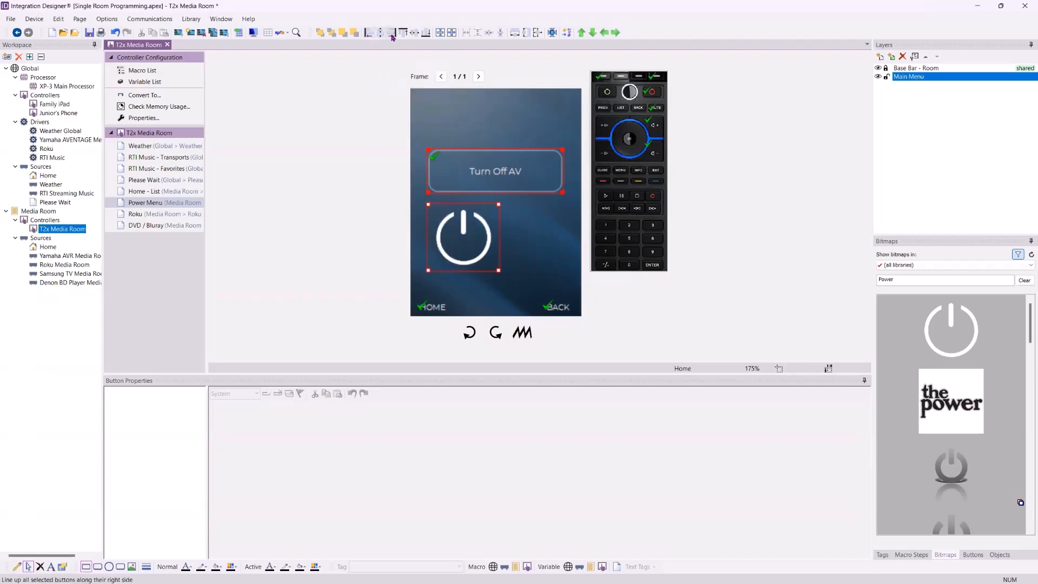
{"action": "left_click", "coordinate": [391, 33]}
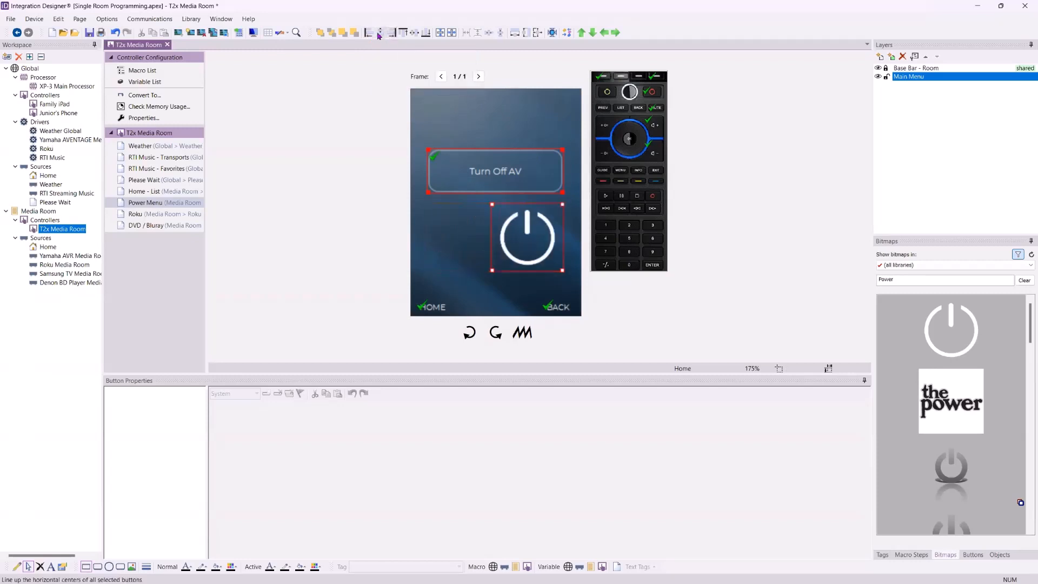
{"action": "left_click", "coordinate": [380, 33]}
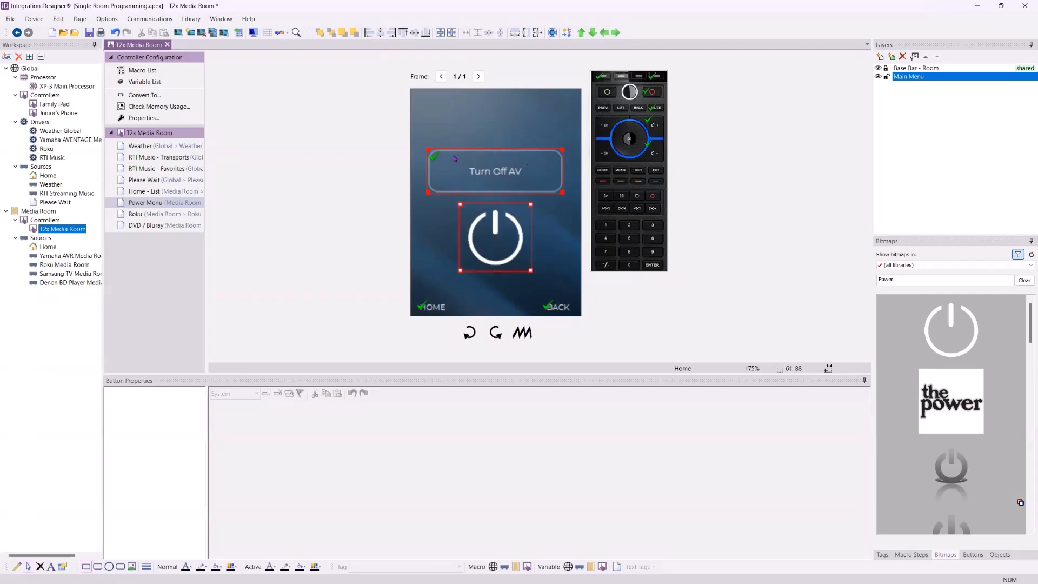
{"action": "left_click", "coordinate": [440, 33]}
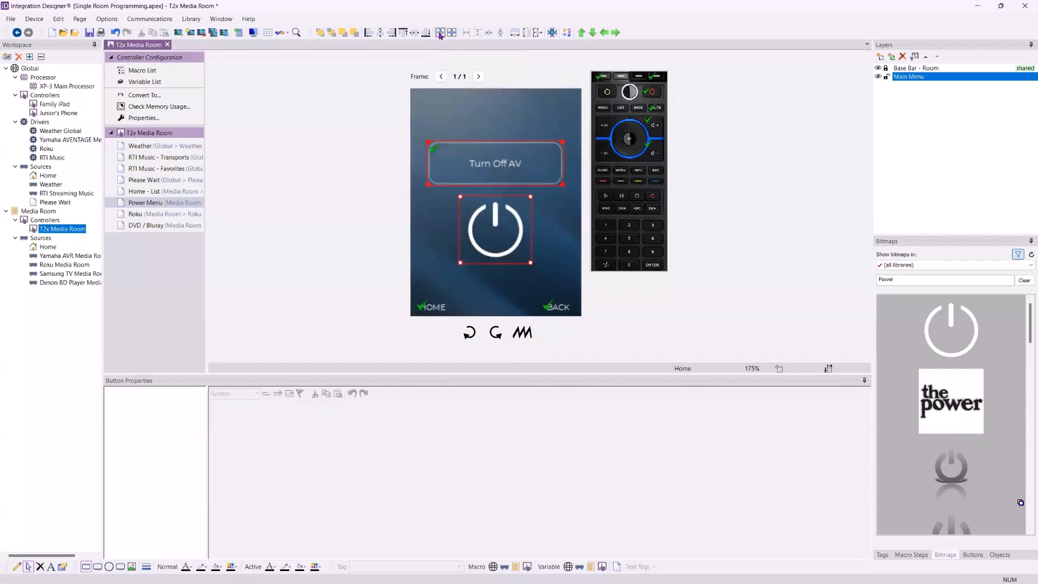
{"action": "left_click", "coordinate": [329, 226]}
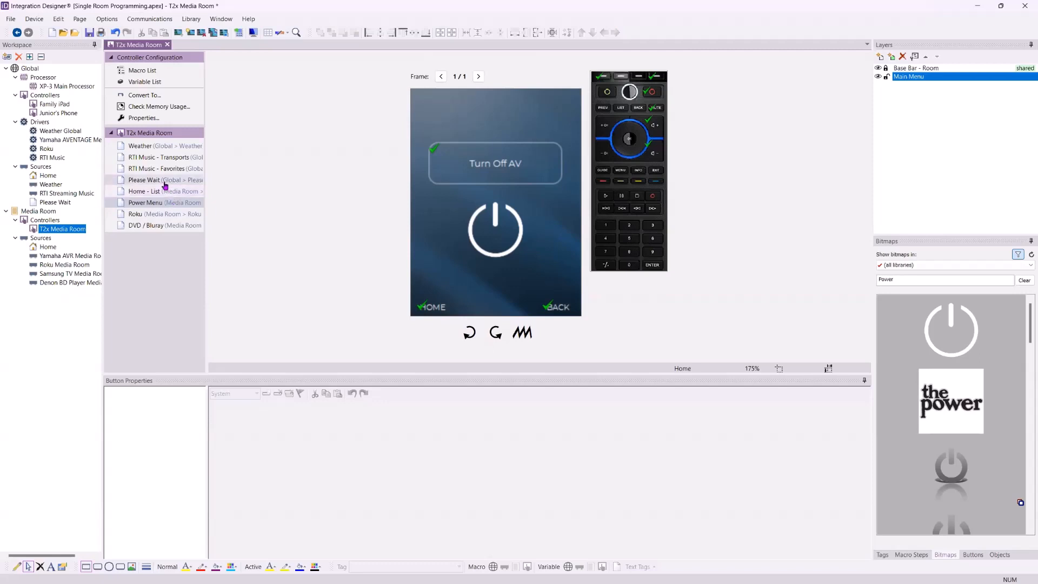
View the Please Wait page
{"action": "left_click", "coordinate": [161, 179]}
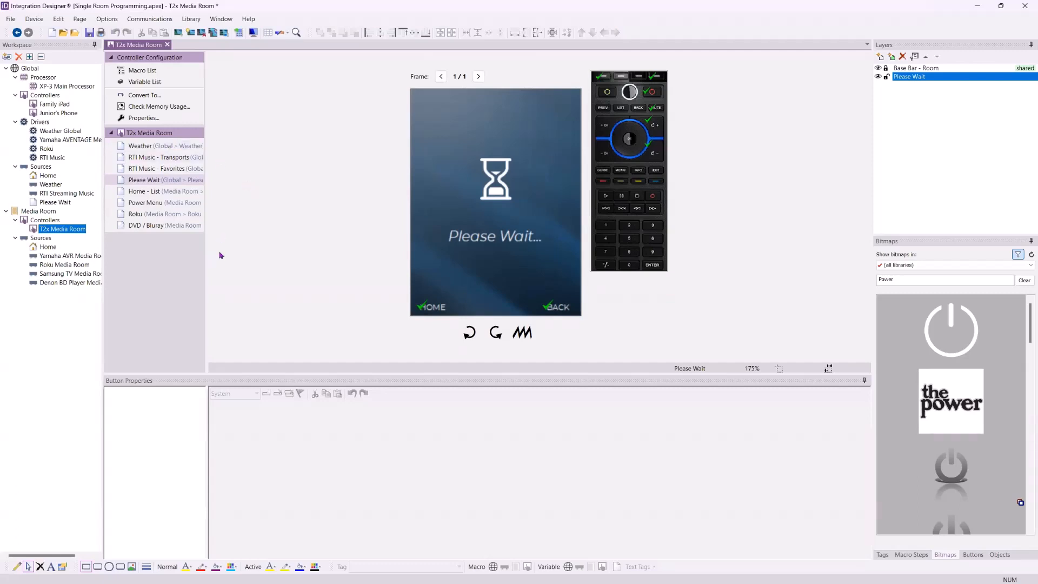
{"action": "left_click", "coordinate": [50, 334]}
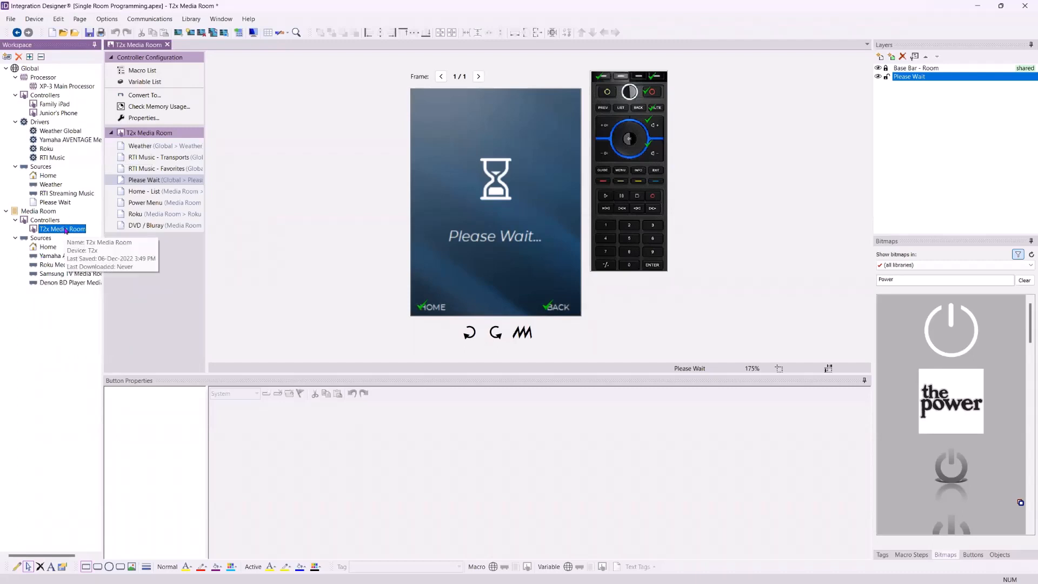
Open the XP-3 Main Processor and show the devices found on the local network
{"action": "left_click", "coordinate": [59, 87]}
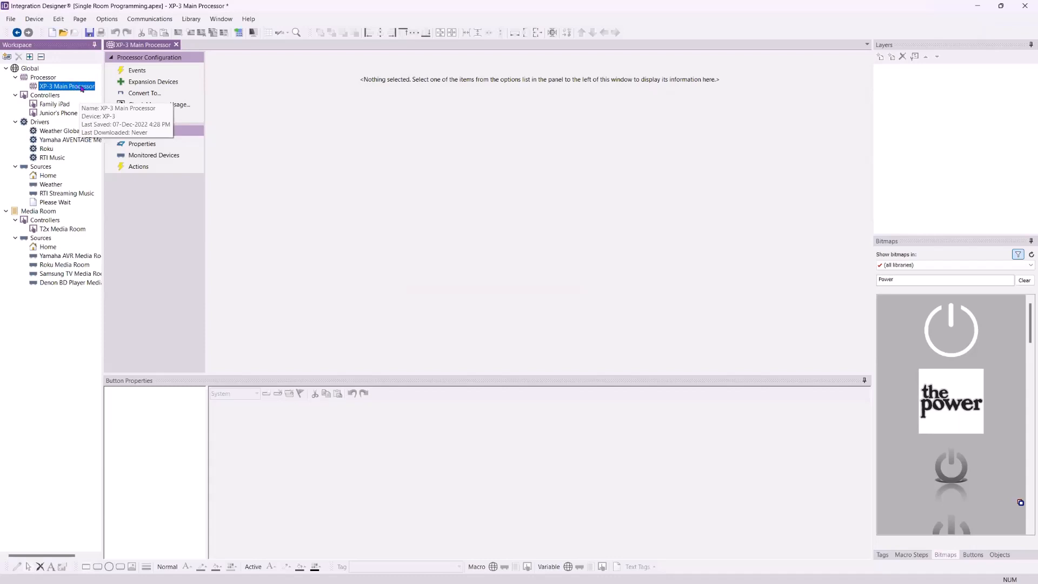
{"action": "left_click", "coordinate": [147, 20]}
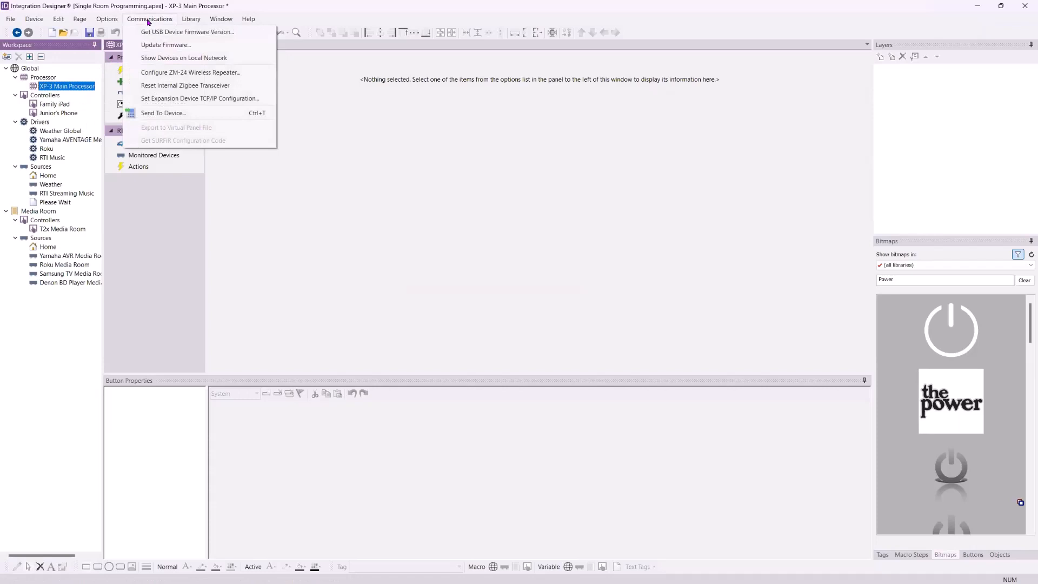
{"action": "left_click", "coordinate": [161, 58]}
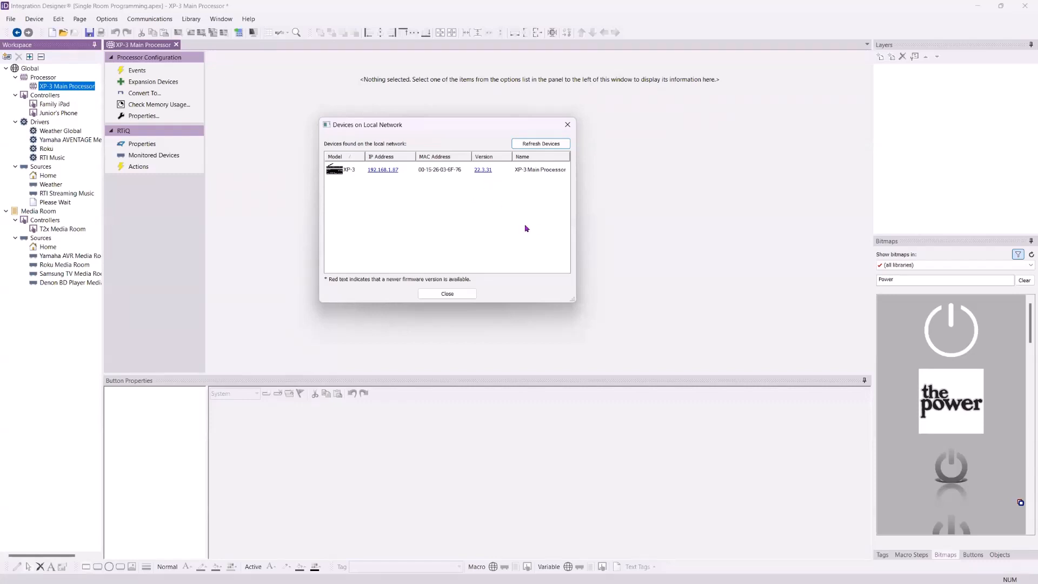
Open the processor's firmware information, follow the download latest firmware version link, and close both dialogs
{"action": "left_click", "coordinate": [482, 170]}
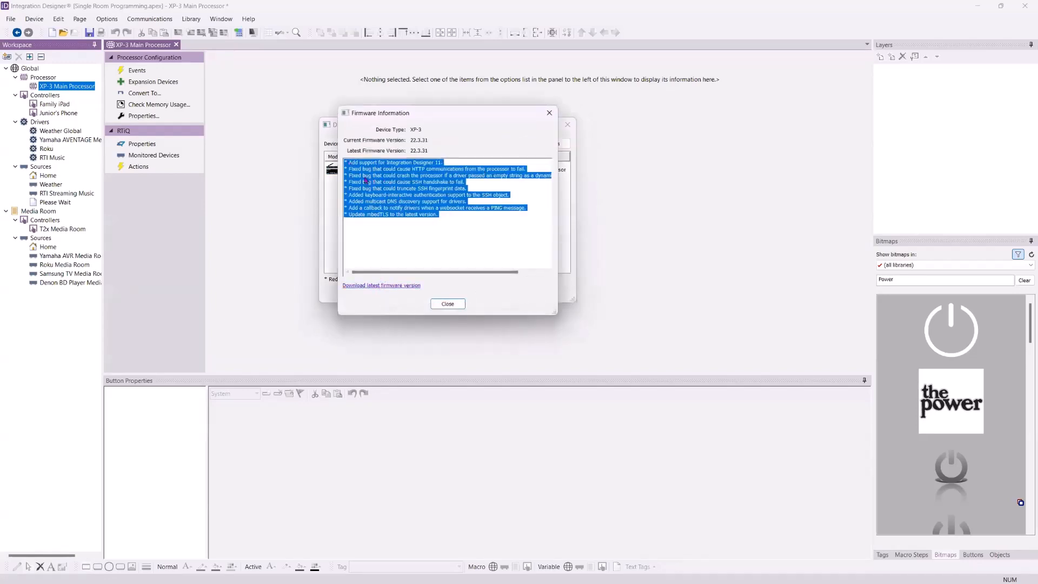
{"action": "left_click", "coordinate": [365, 286]}
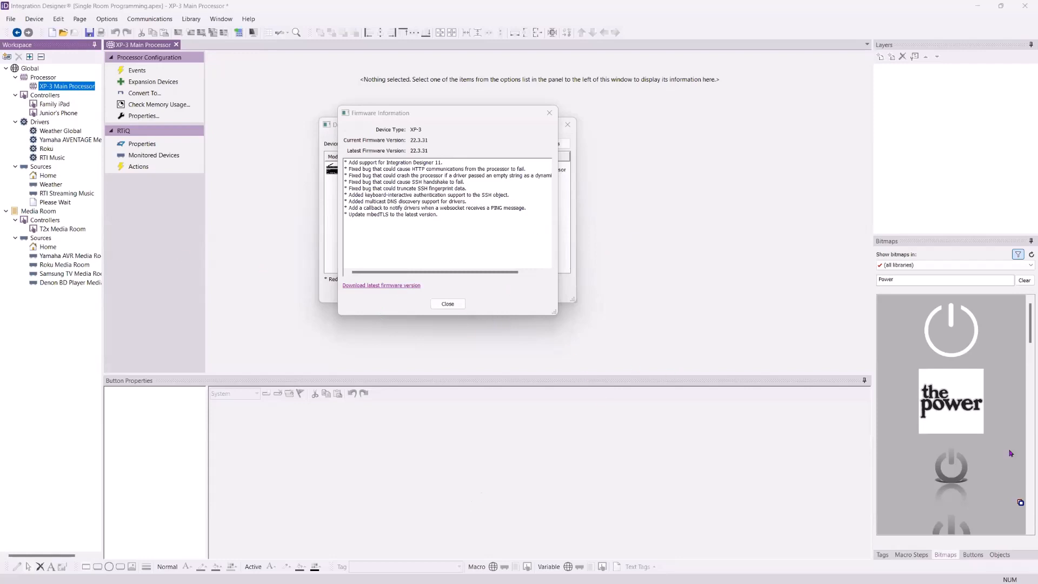
{"action": "left_click", "coordinate": [451, 306]}
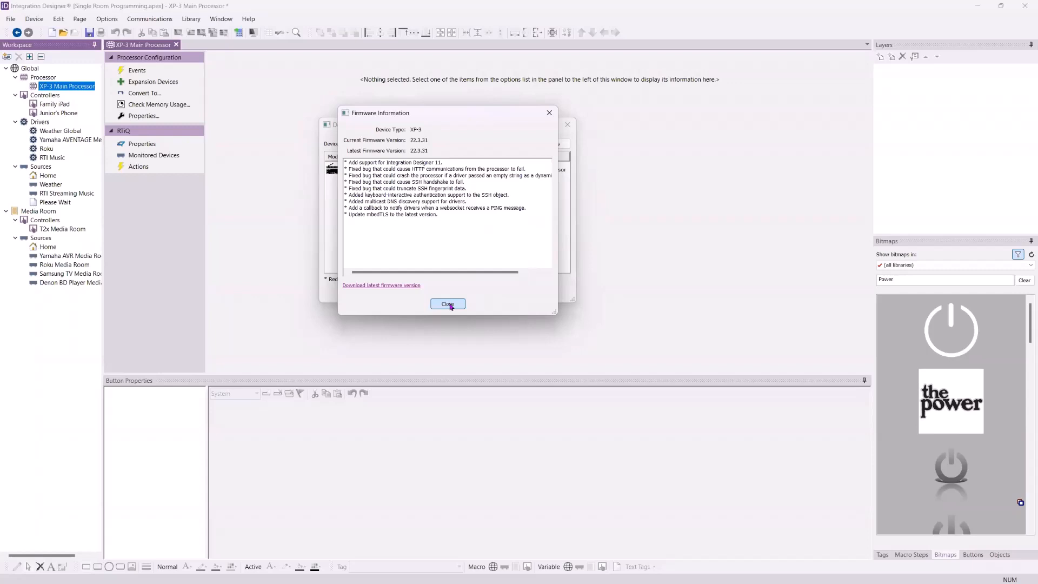
{"action": "left_click", "coordinate": [450, 305]}
{"action": "left_click", "coordinate": [443, 226]}
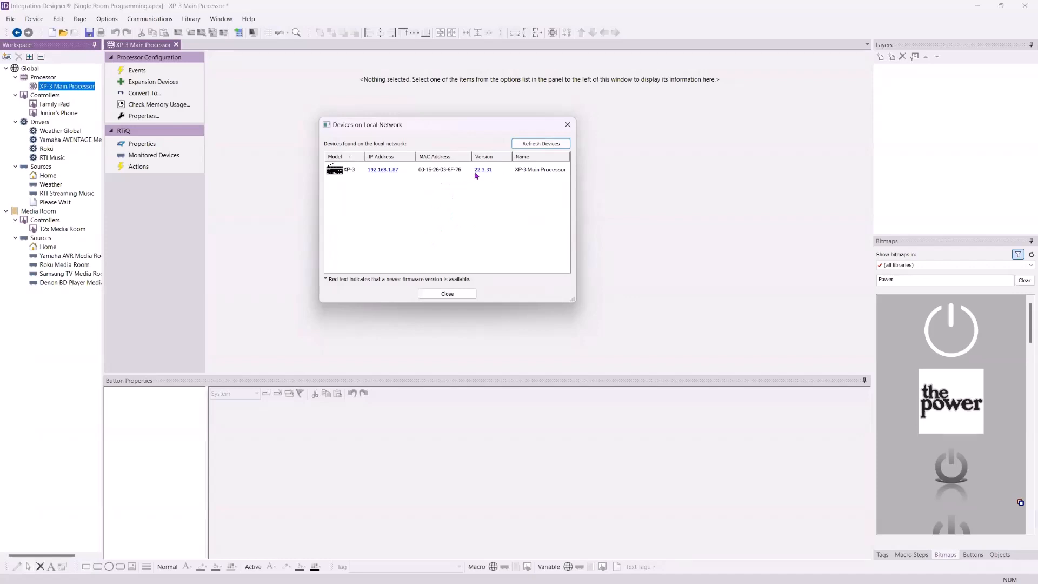
{"action": "left_click", "coordinate": [454, 296]}
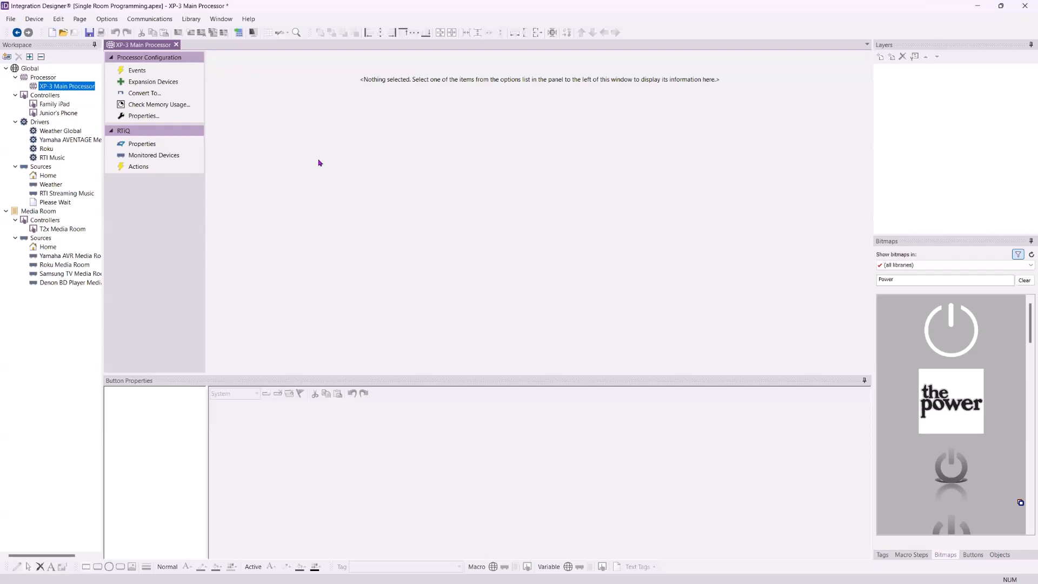
Get the firmware version of the USB-connected device
{"action": "left_click", "coordinate": [159, 20]}
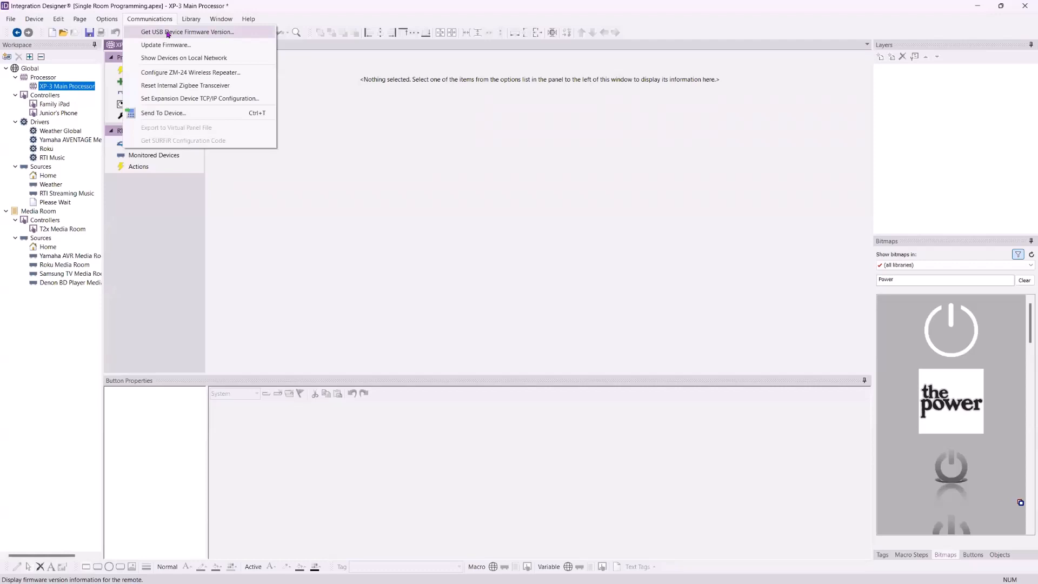
{"action": "left_click", "coordinate": [168, 33]}
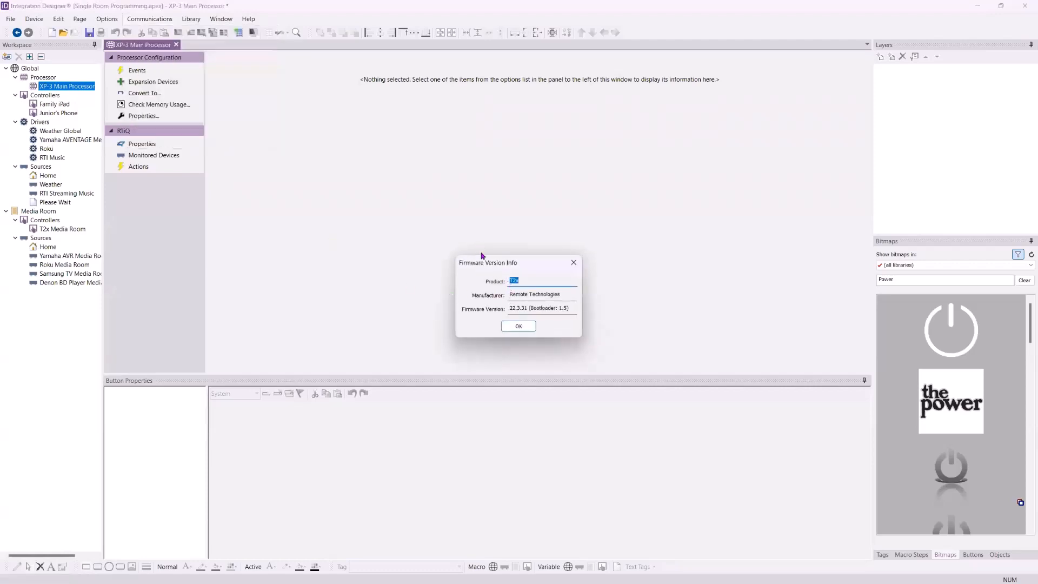
{"action": "left_click_drag", "start_coordinate": [481, 255], "coordinate": [372, 152]}
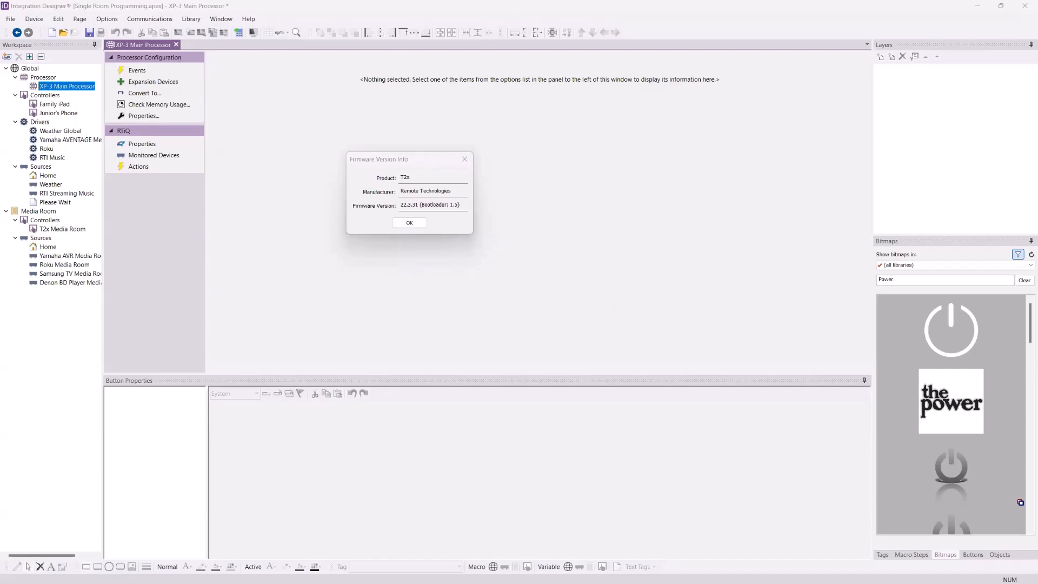
Switch to the web browser and open rticontrol.com
{"action": "left_click_drag", "start_coordinate": [1037, 8], "coordinate": [745, 1]}
{"action": "type", "text": "rt"}
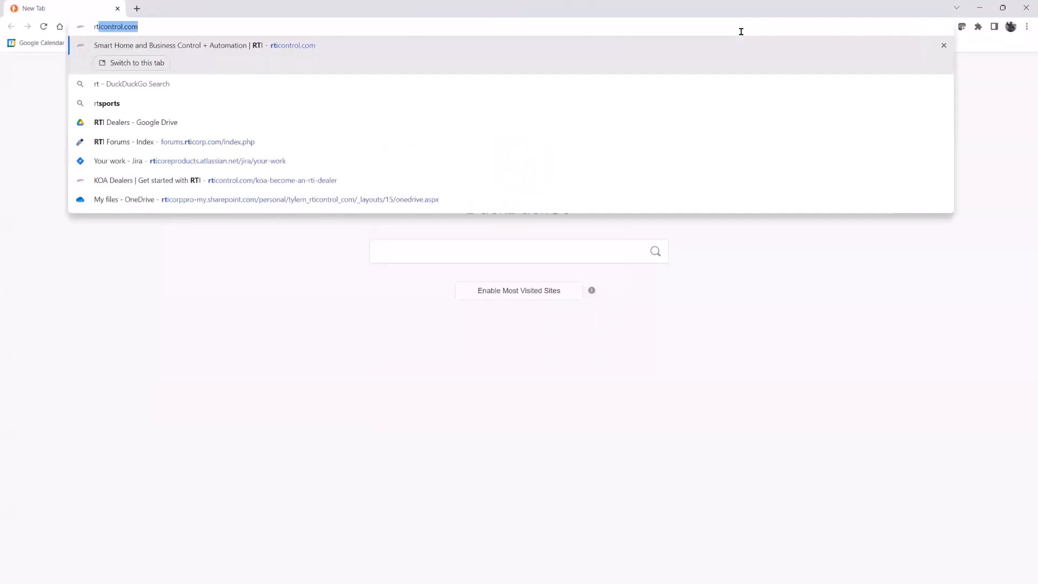
{"action": "key", "text": "Return"}
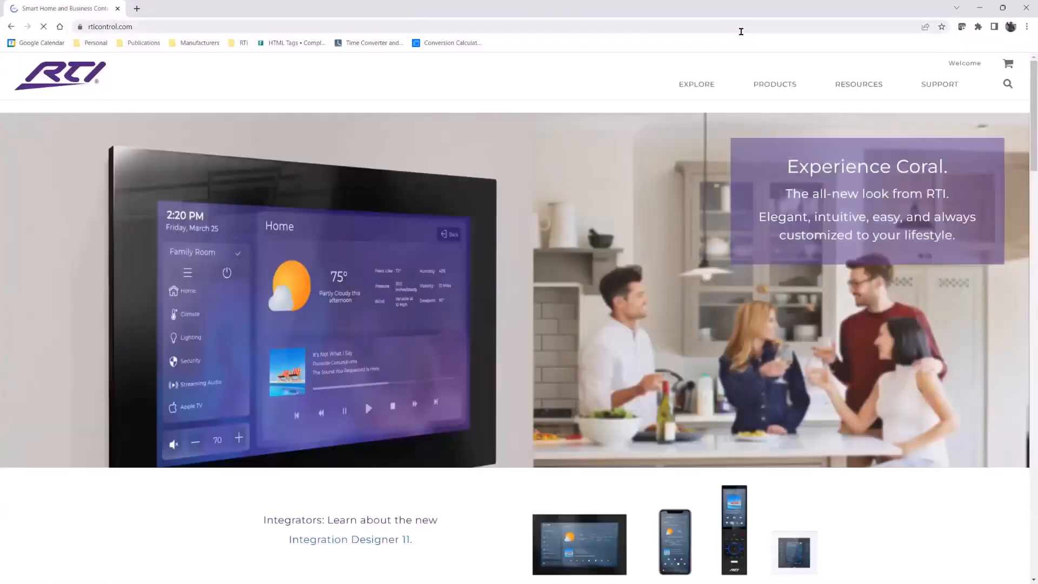
Open the RTI Firmware resources page and download the T2x Version 22.3.31 firmware under Wireless Interfaces
{"action": "mouse_move", "coordinate": [935, 85]}
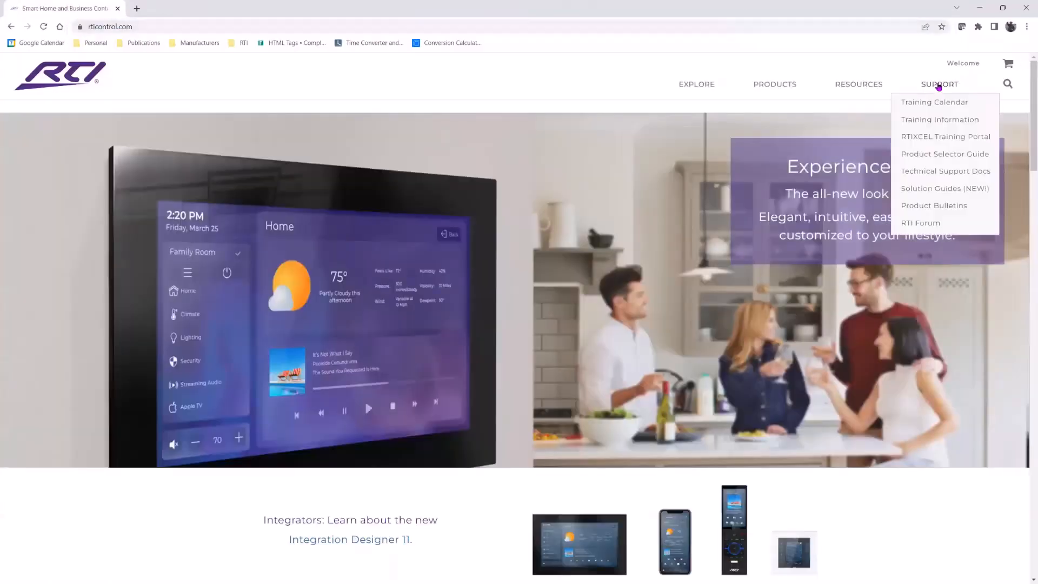
{"action": "mouse_move", "coordinate": [874, 90]}
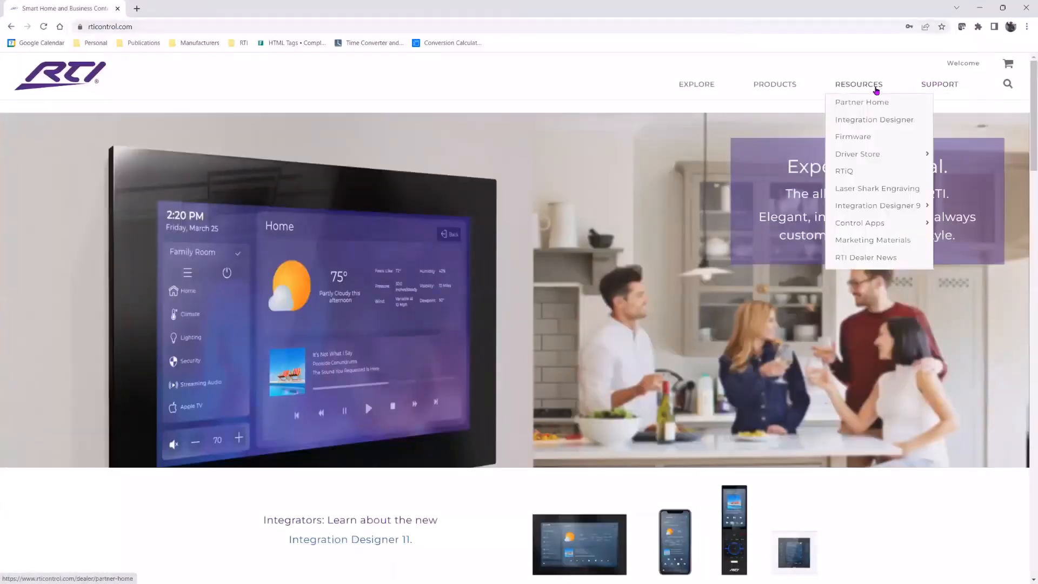
{"action": "left_click", "coordinate": [852, 137]}
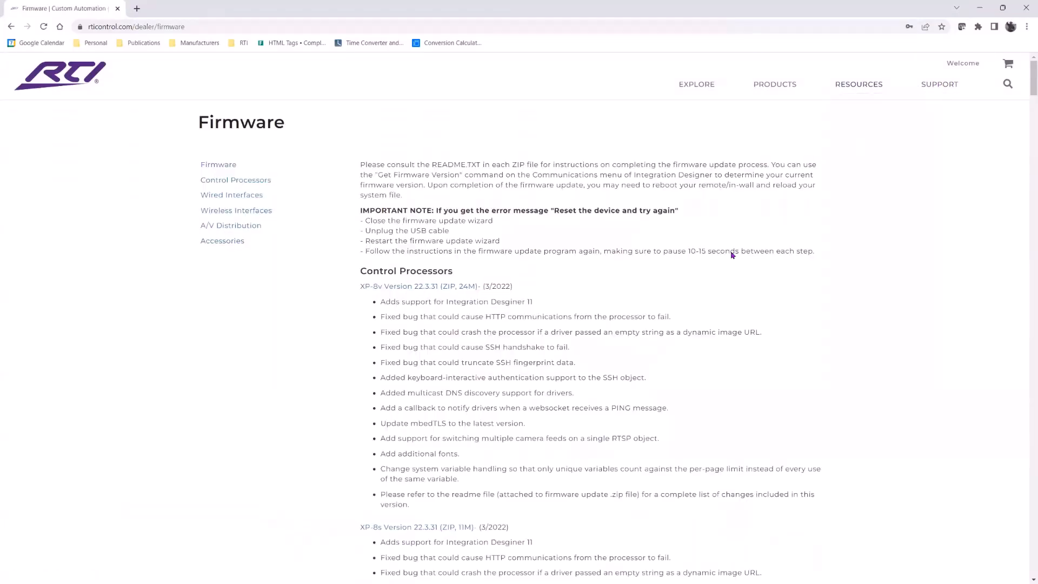
{"action": "left_click", "coordinate": [233, 214]}
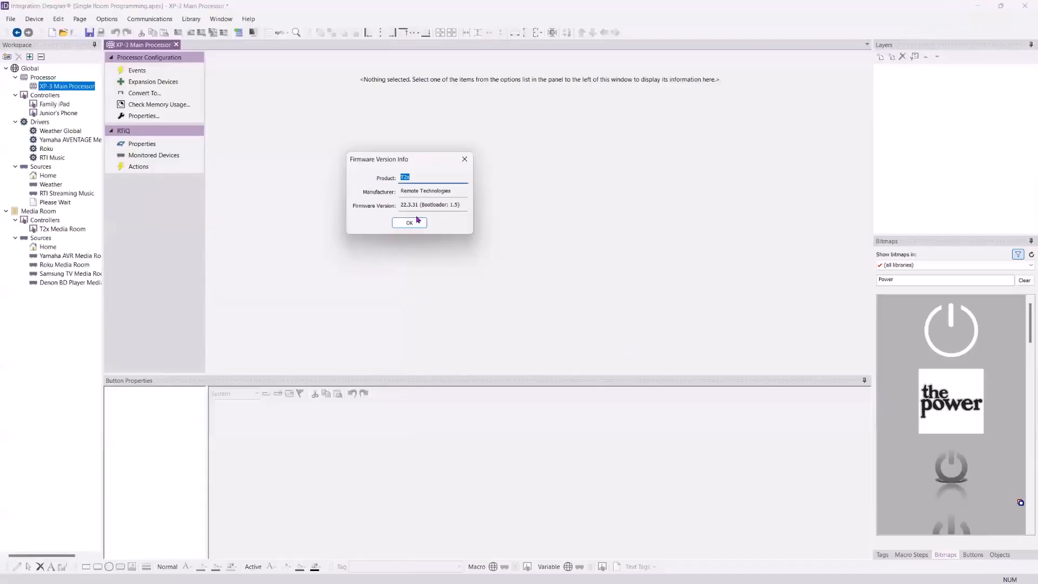
{"action": "left_click", "coordinate": [416, 223]}
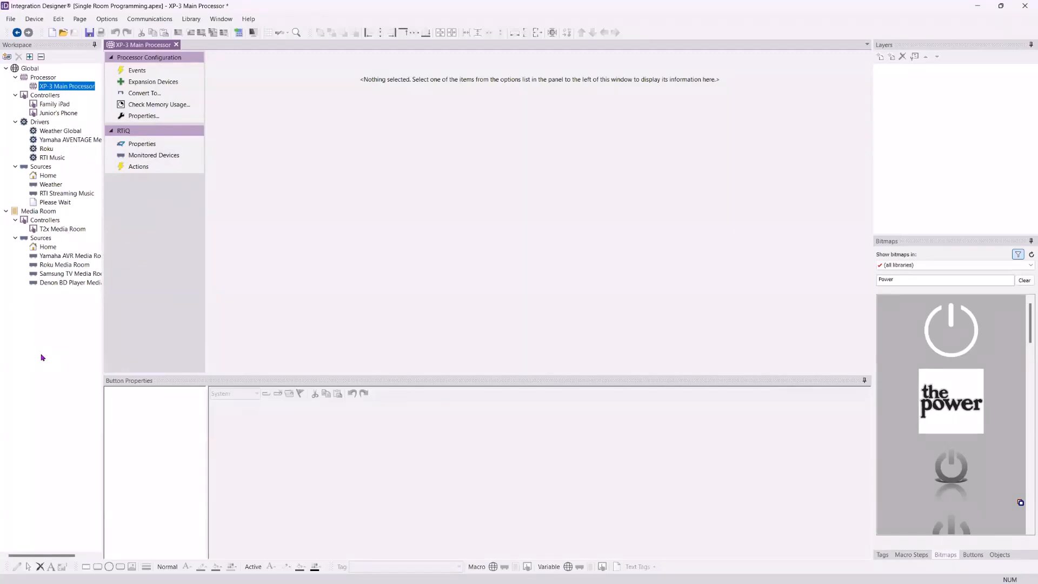
Save the system under the new name Single Room Programming v002
{"action": "left_click", "coordinate": [238, 34]}
{"action": "left_click", "coordinate": [11, 21]}
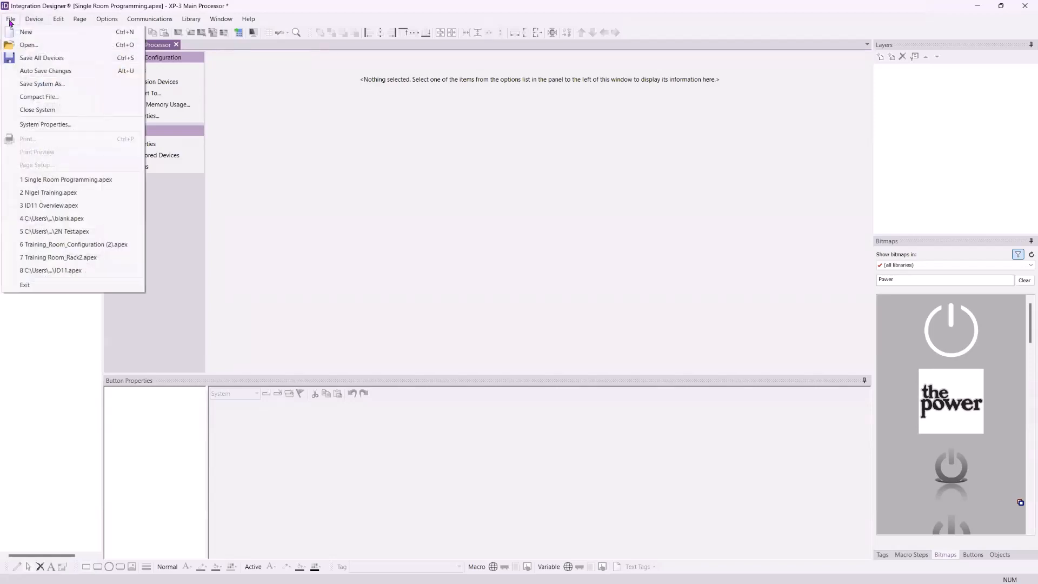
{"action": "left_click", "coordinate": [42, 84]}
{"action": "left_click_drag", "start_coordinate": [185, 200], "coordinate": [141, 203]}
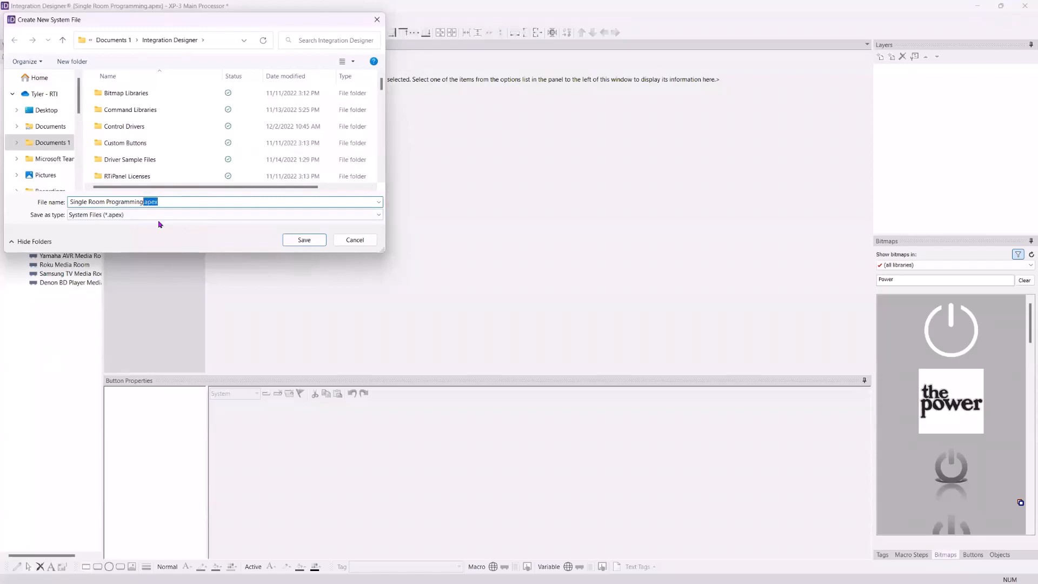
{"action": "key", "text": "BackSpace"}
{"action": "type", "text": "v"}
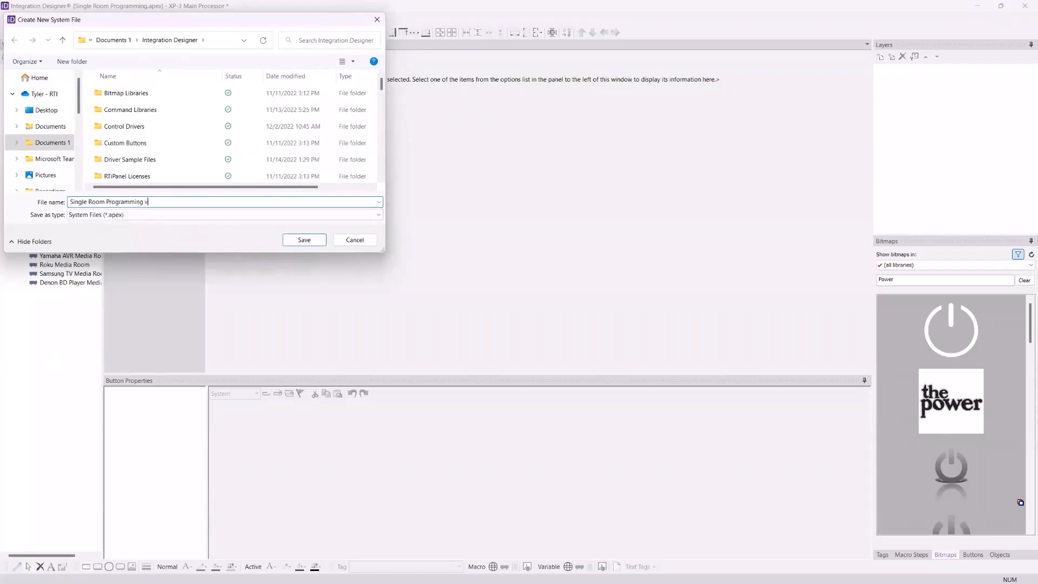
{"action": "type", "text": "002"}
{"action": "left_click", "coordinate": [305, 240]}
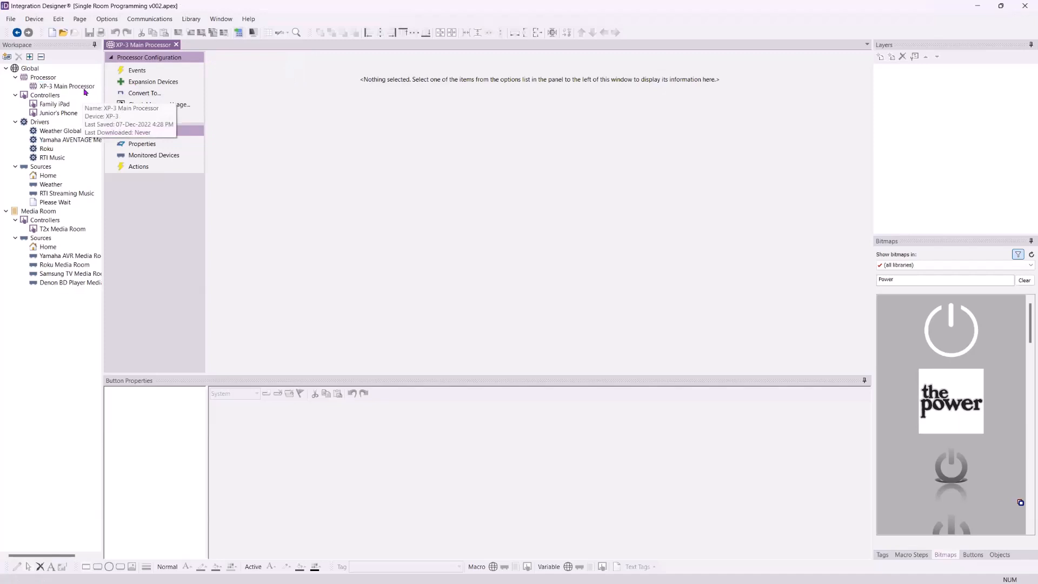
Open the XP-3 processor's device properties and review its network settings
{"action": "left_click", "coordinate": [139, 115]}
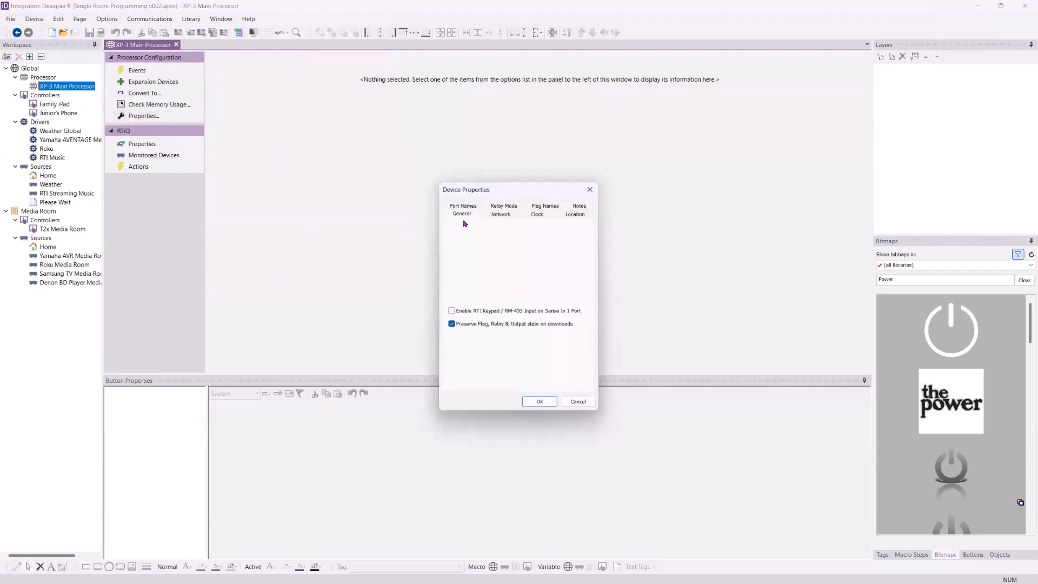
{"action": "left_click", "coordinate": [504, 216]}
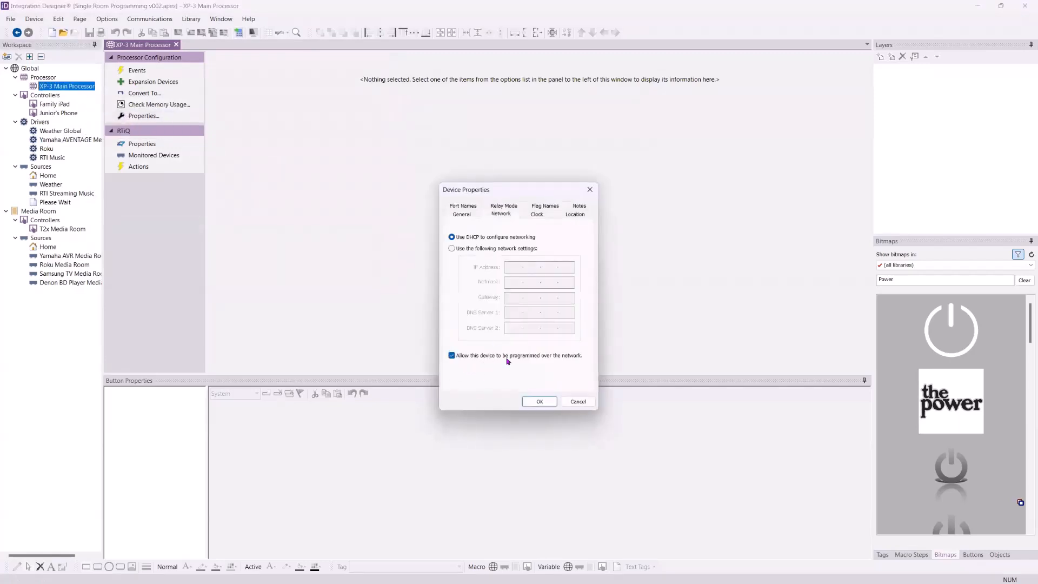
{"action": "left_click", "coordinate": [544, 404]}
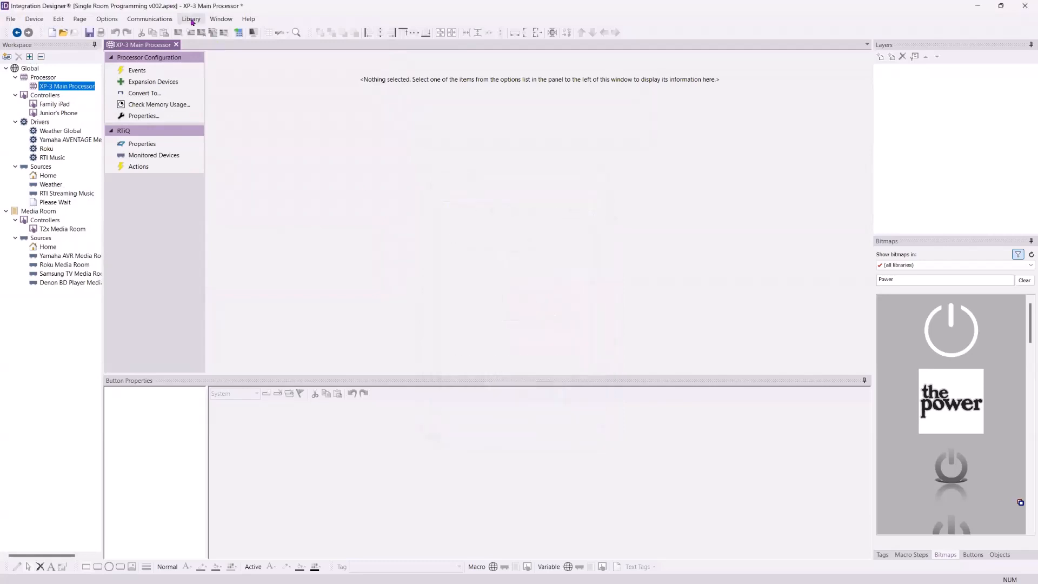
Open Send to Device and send the program to the XP-3 Main Processor via Ethernet, selecting it from the discovered devices
{"action": "left_click", "coordinate": [237, 34]}
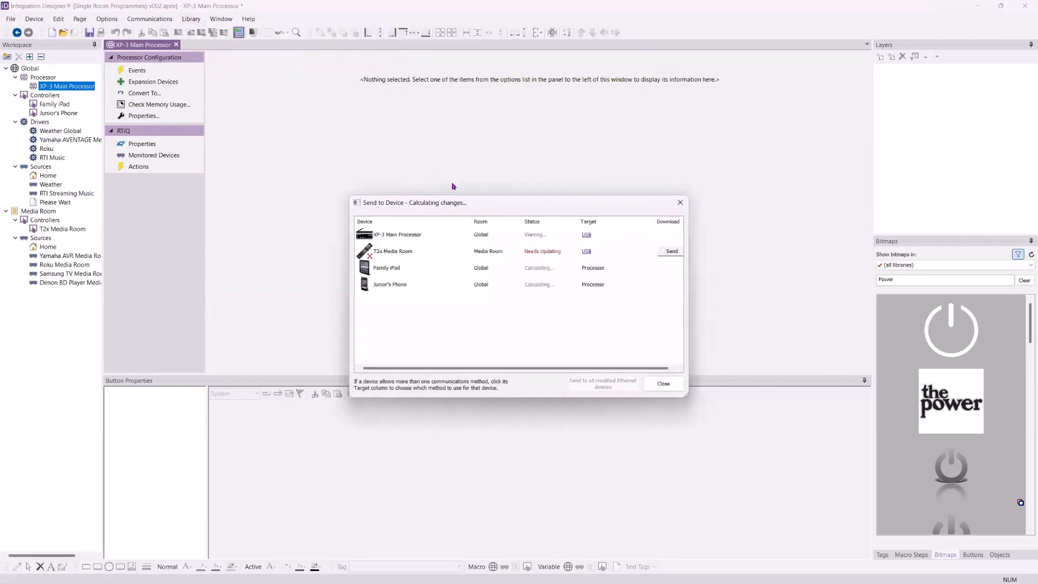
{"action": "left_click_drag", "start_coordinate": [455, 203], "coordinate": [387, 90]}
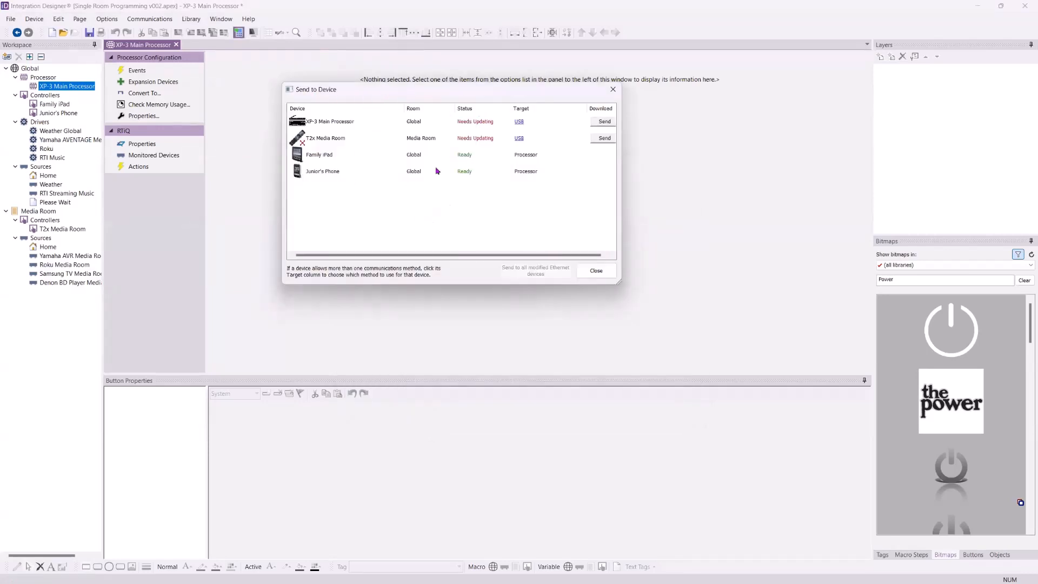
{"action": "mouse_move", "coordinate": [321, 122]}
{"action": "left_click", "coordinate": [519, 123]}
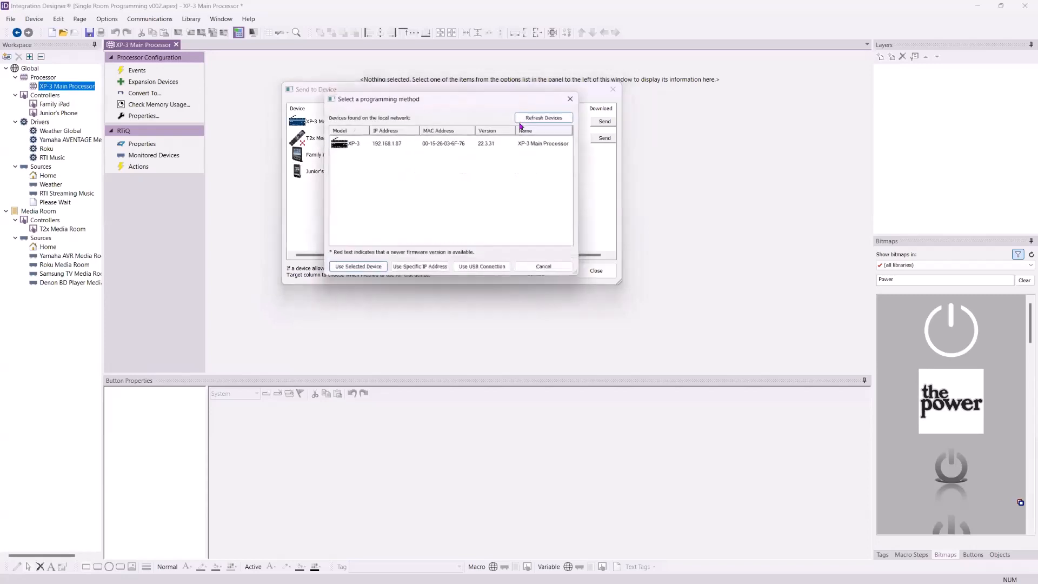
{"action": "left_click", "coordinate": [399, 144]}
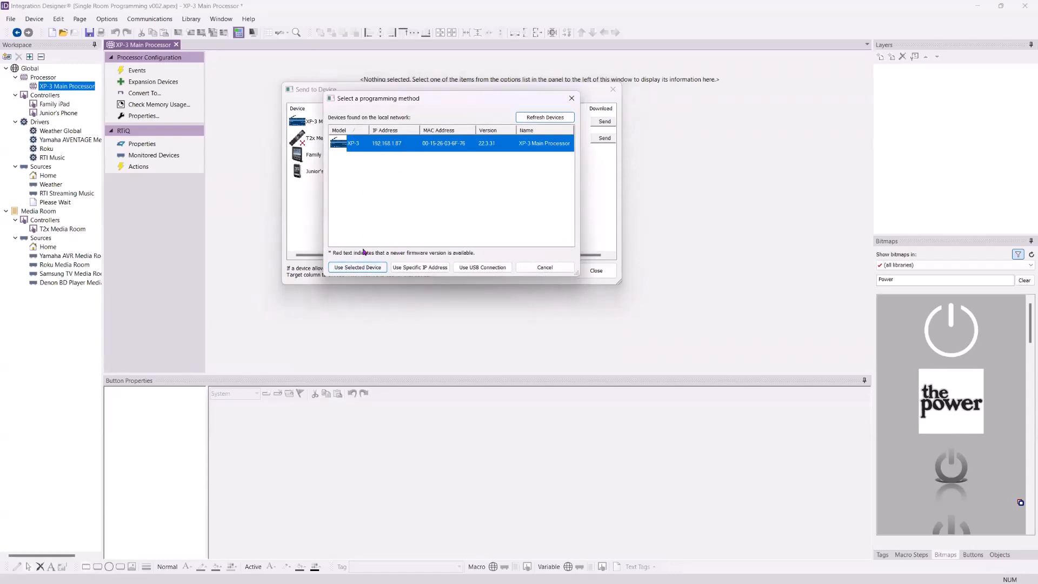
{"action": "left_click", "coordinate": [363, 267]}
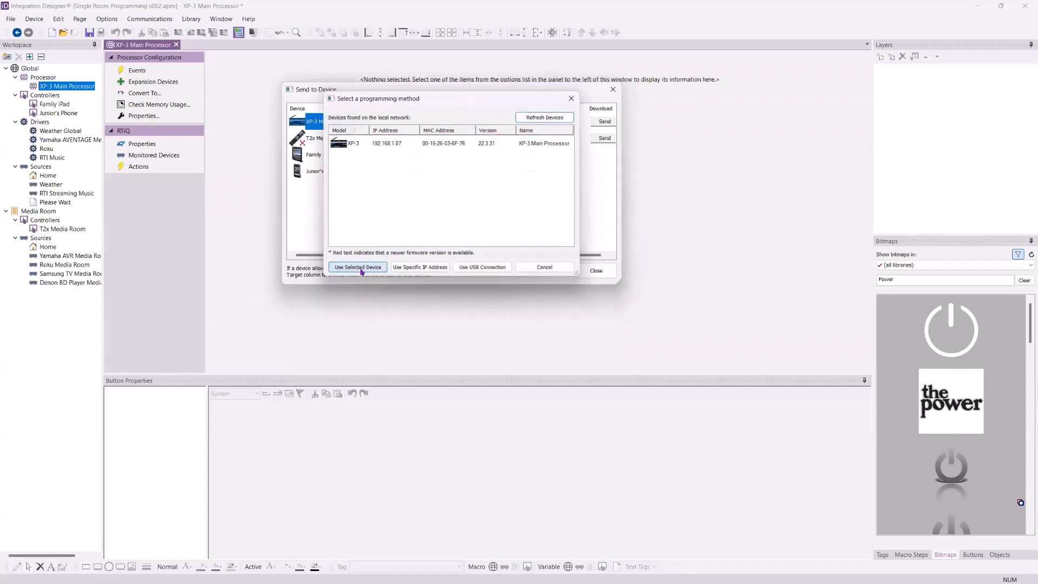
{"action": "left_click", "coordinate": [602, 121]}
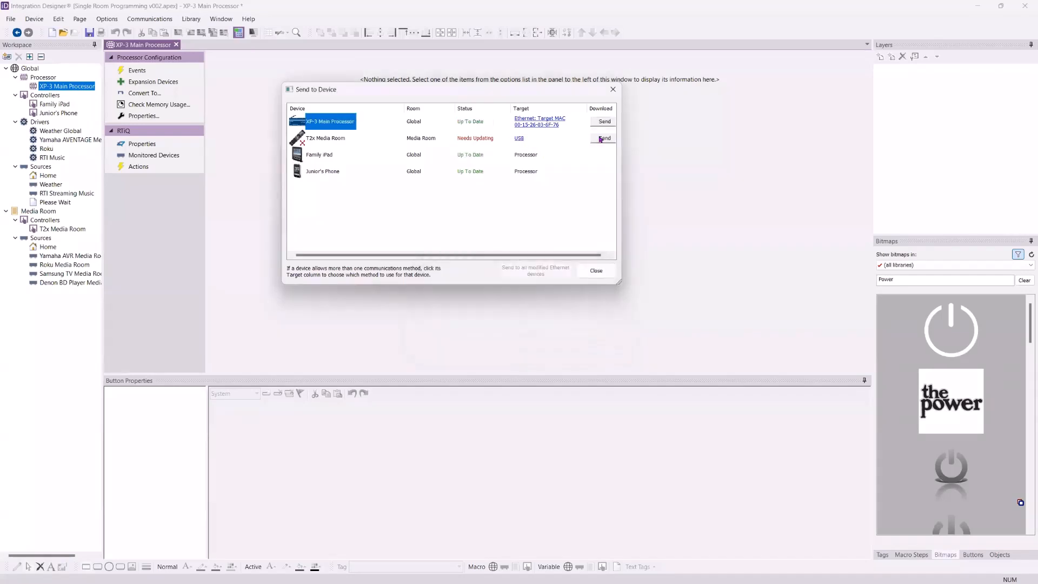
Send the program to the T2x Media Room remote over USB and close the Send to Device dialog
{"action": "left_click", "coordinate": [519, 139]}
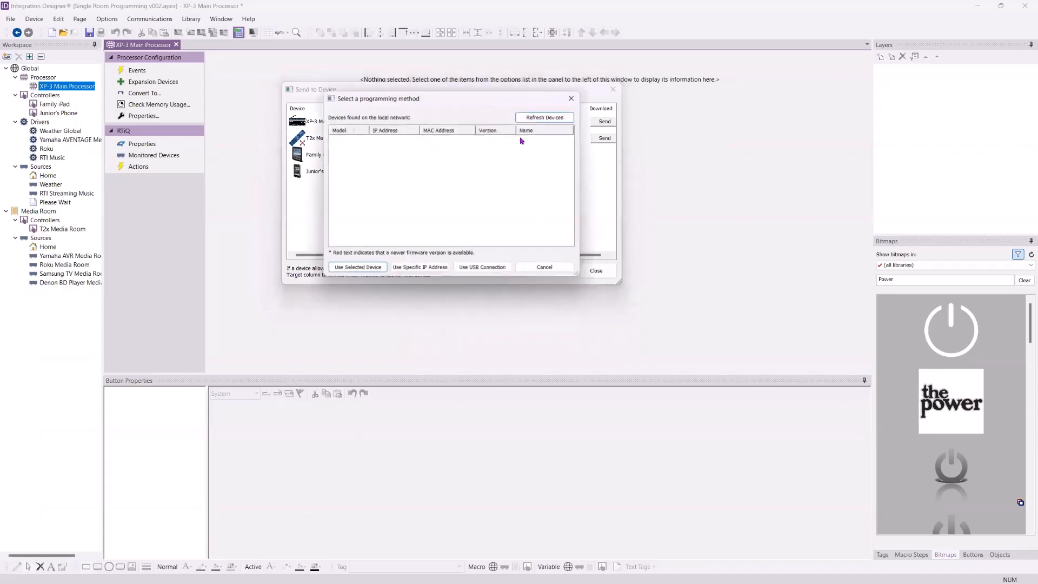
{"action": "left_click", "coordinate": [554, 269]}
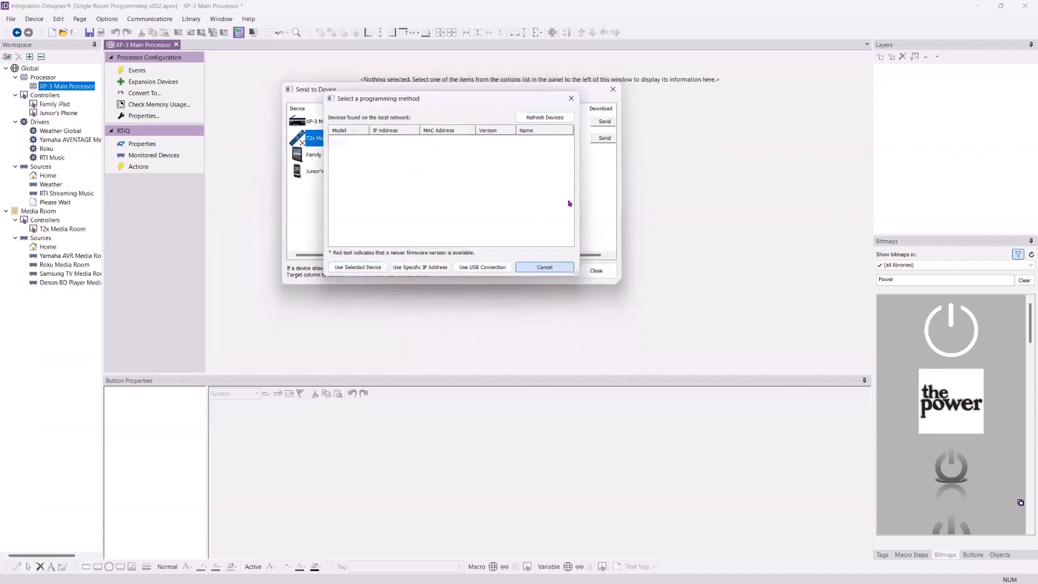
{"action": "left_click", "coordinate": [604, 138]}
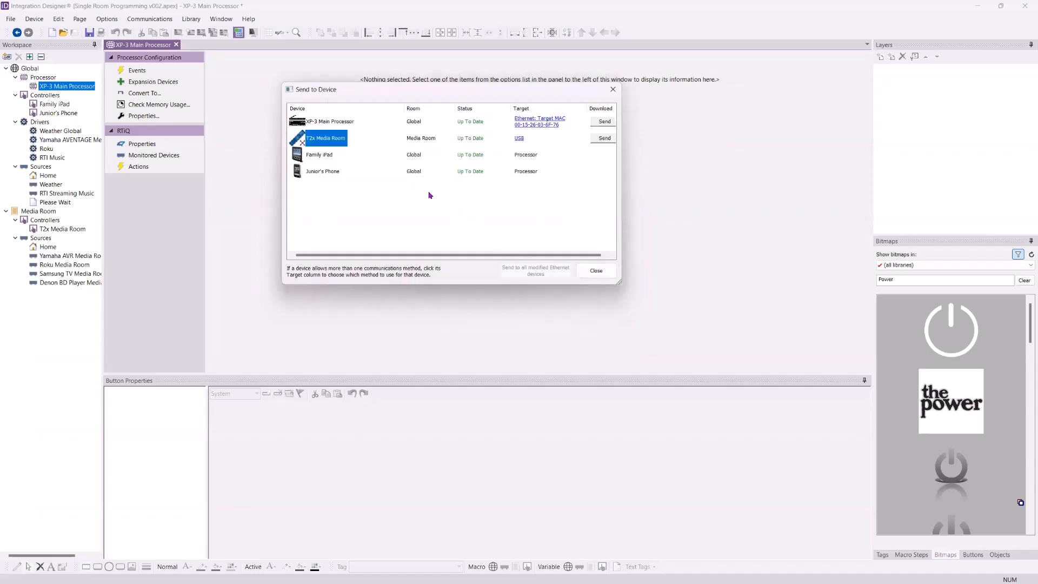
{"action": "left_click", "coordinate": [343, 167]}
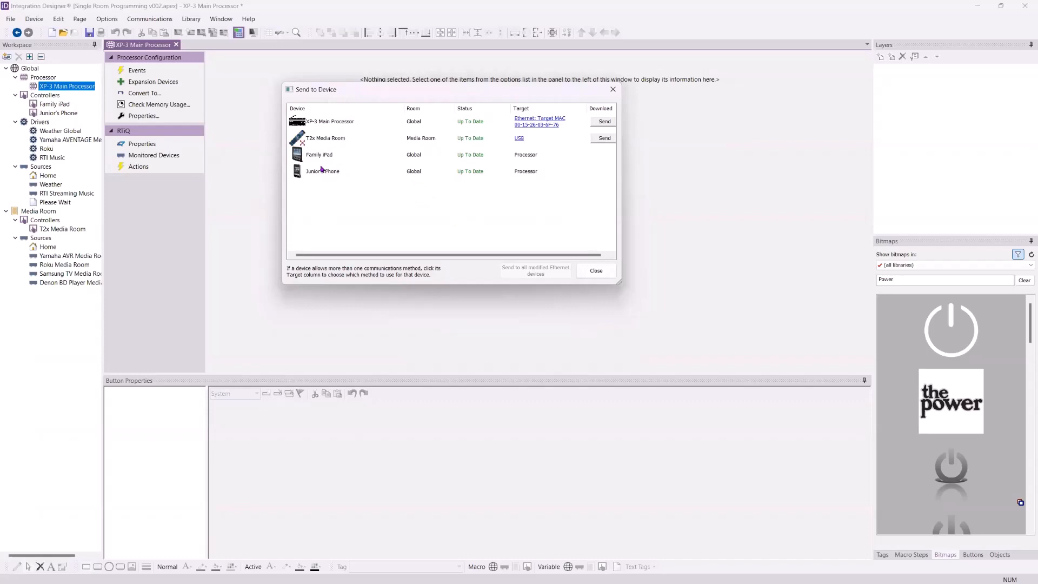
{"action": "mouse_move", "coordinate": [322, 172]}
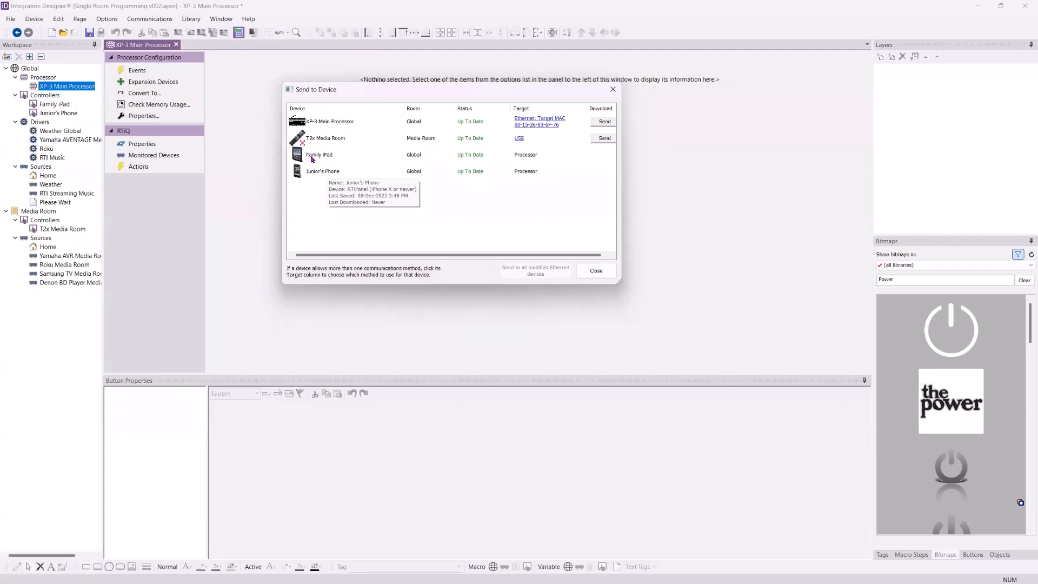
{"action": "left_click", "coordinate": [597, 269]}
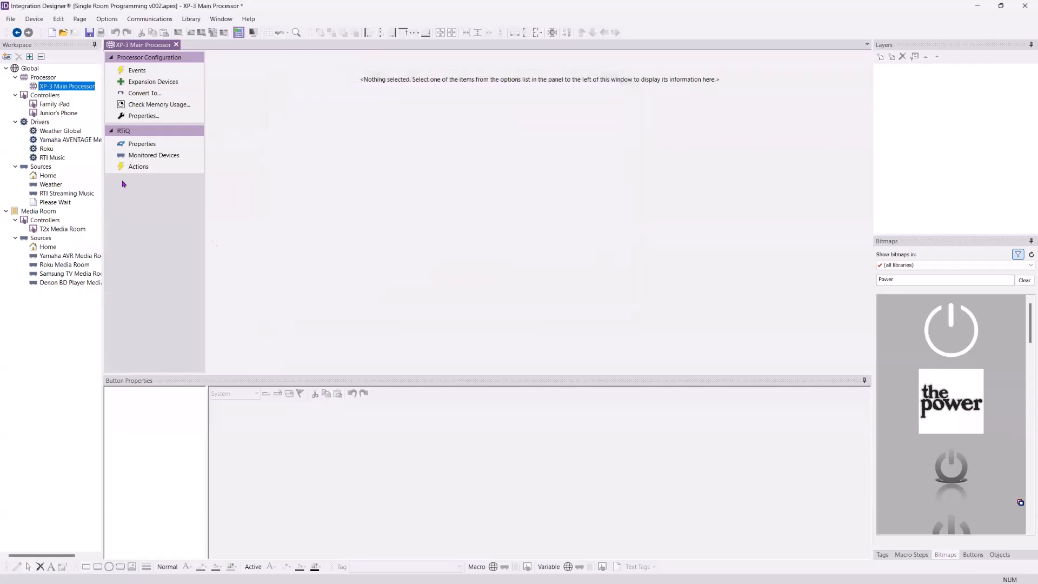
Open the Family iPad controller and review the device download statuses in Send to Device
{"action": "left_click", "coordinate": [55, 105]}
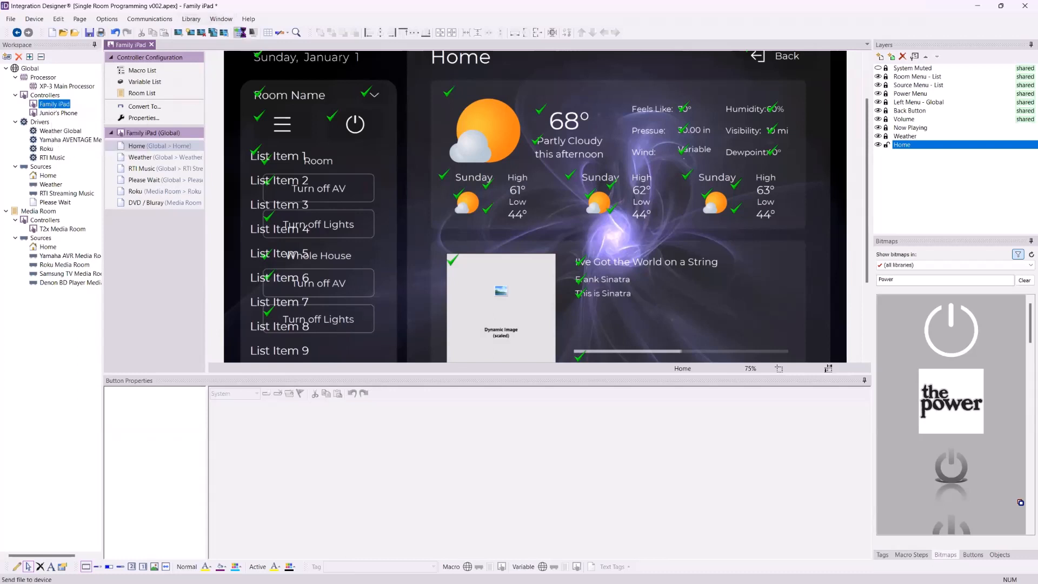
{"action": "left_click", "coordinate": [238, 32]}
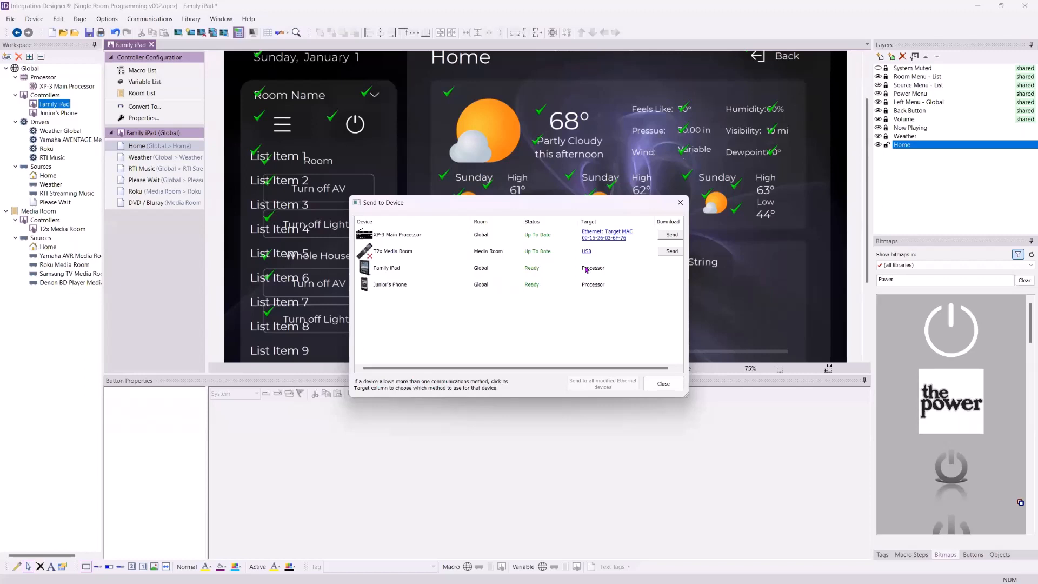
{"action": "left_click", "coordinate": [663, 384]}
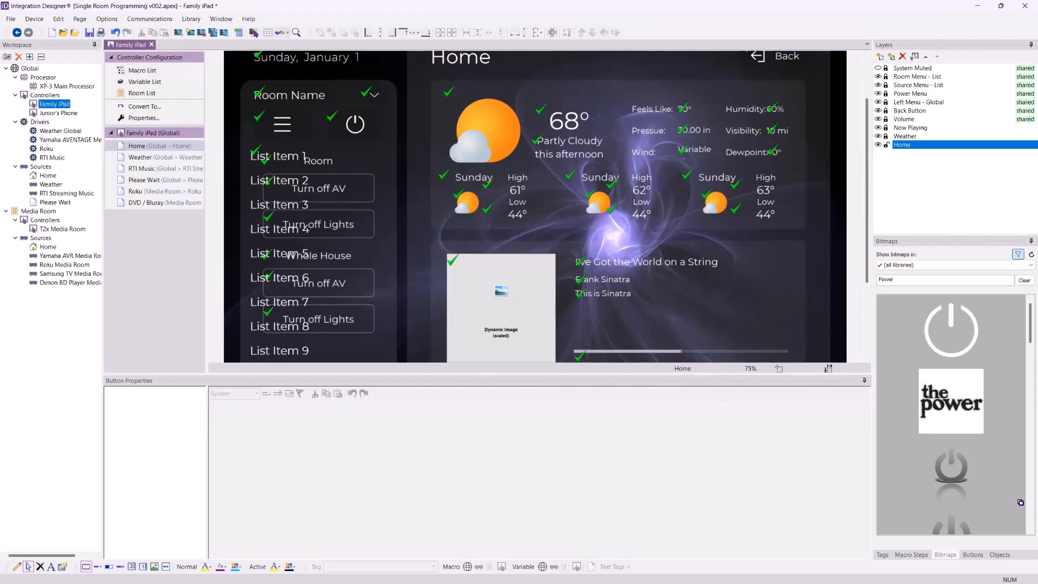
Duplicate the T2x Media Room controller as a new device named T2x VP
{"action": "mouse_move", "coordinate": [54, 108]}
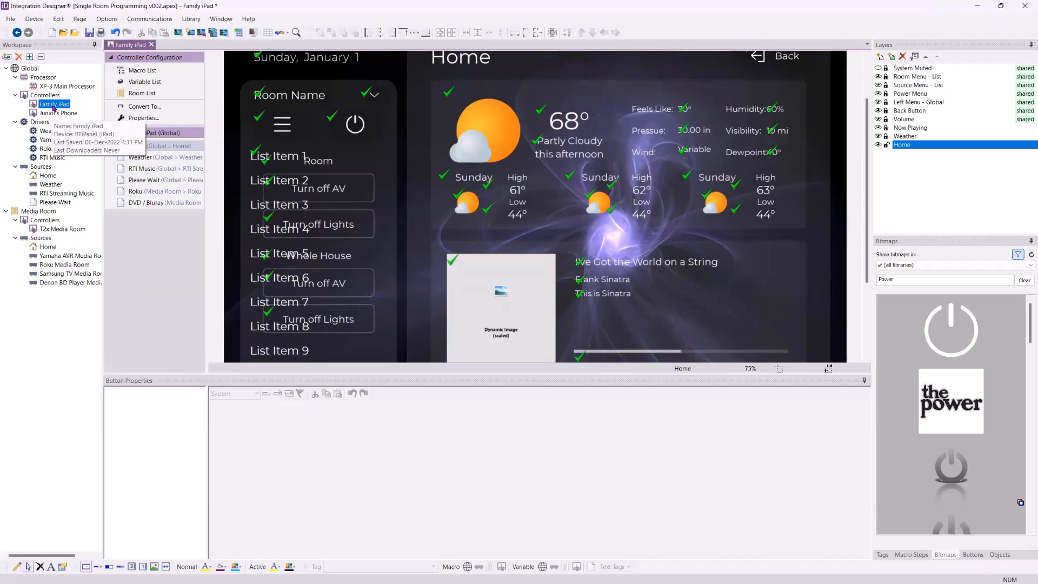
{"action": "left_click", "coordinate": [39, 319]}
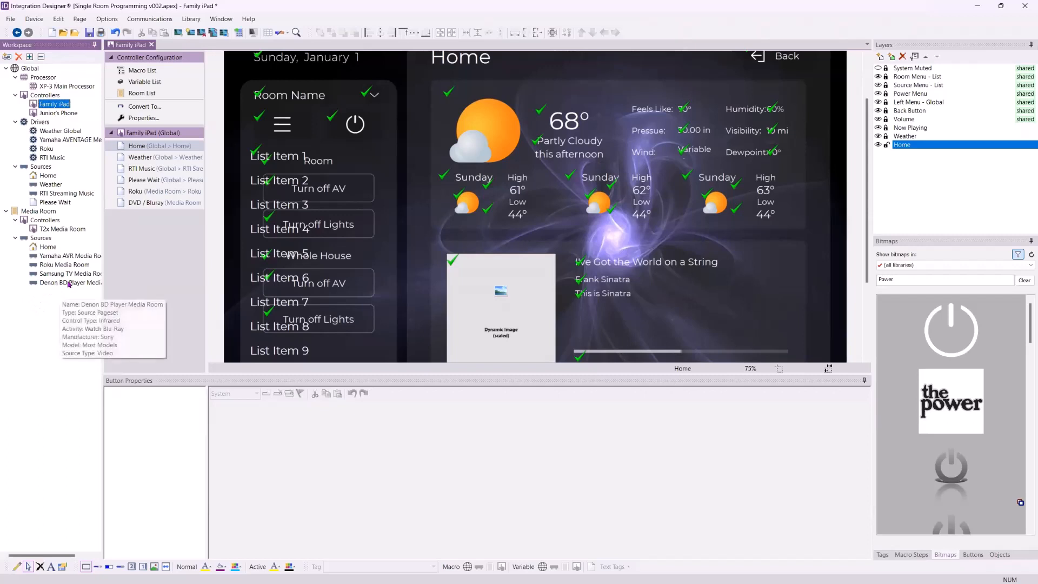
{"action": "left_click", "coordinate": [61, 230]}
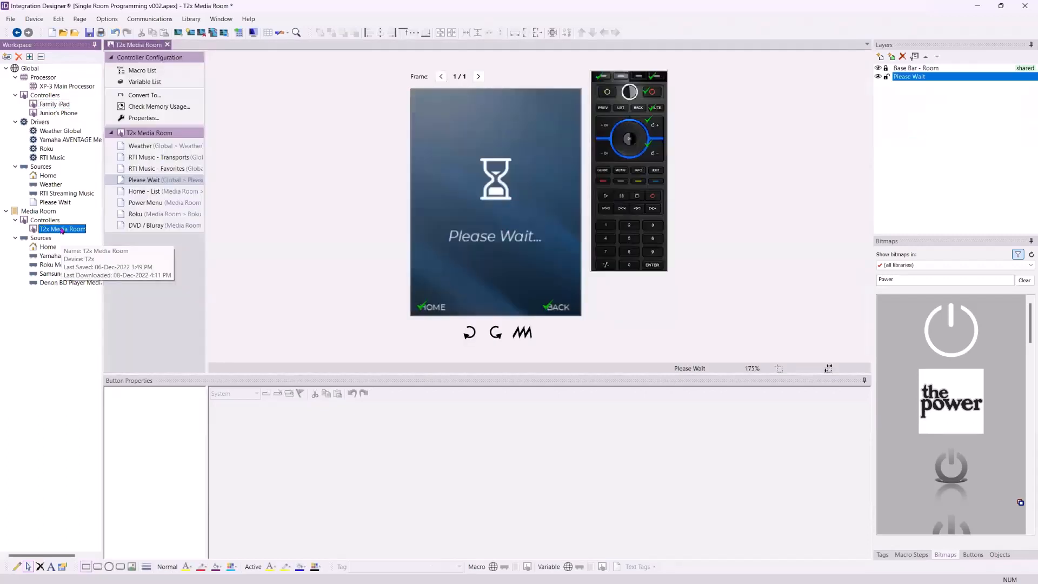
{"action": "left_click", "coordinate": [164, 192]}
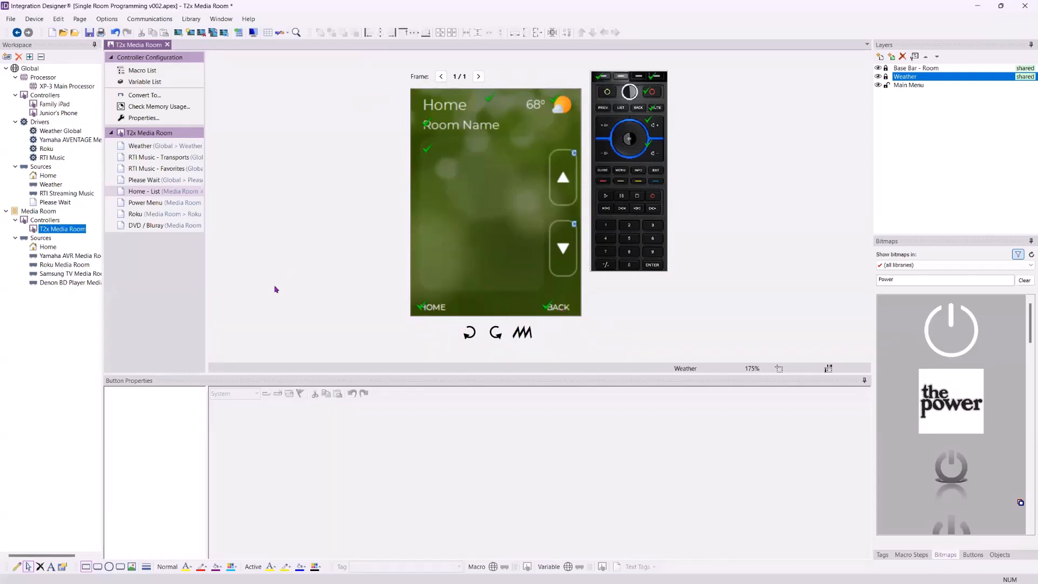
{"action": "mouse_move", "coordinate": [61, 231]}
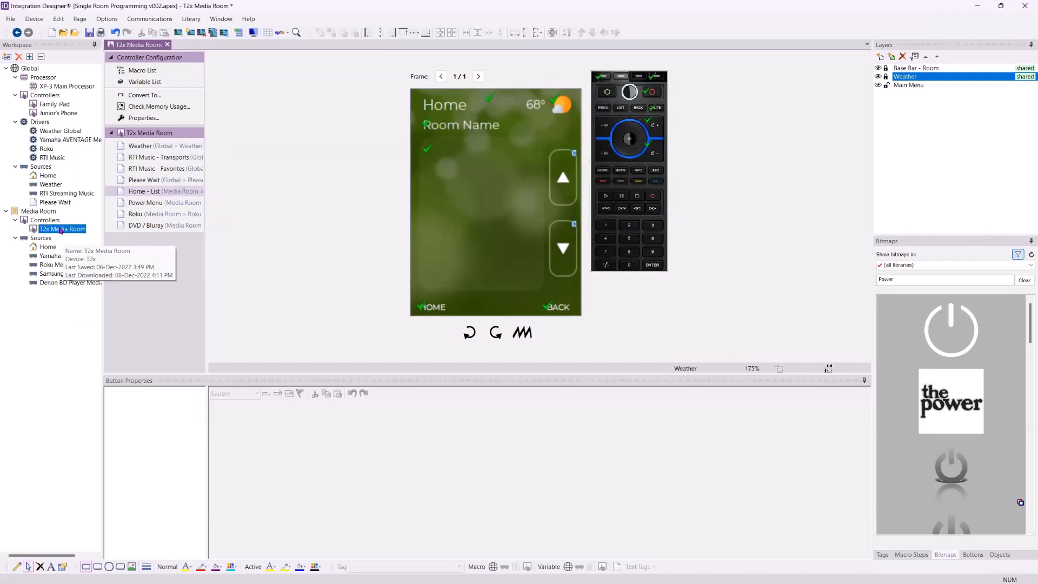
{"action": "right_click", "coordinate": [61, 229]}
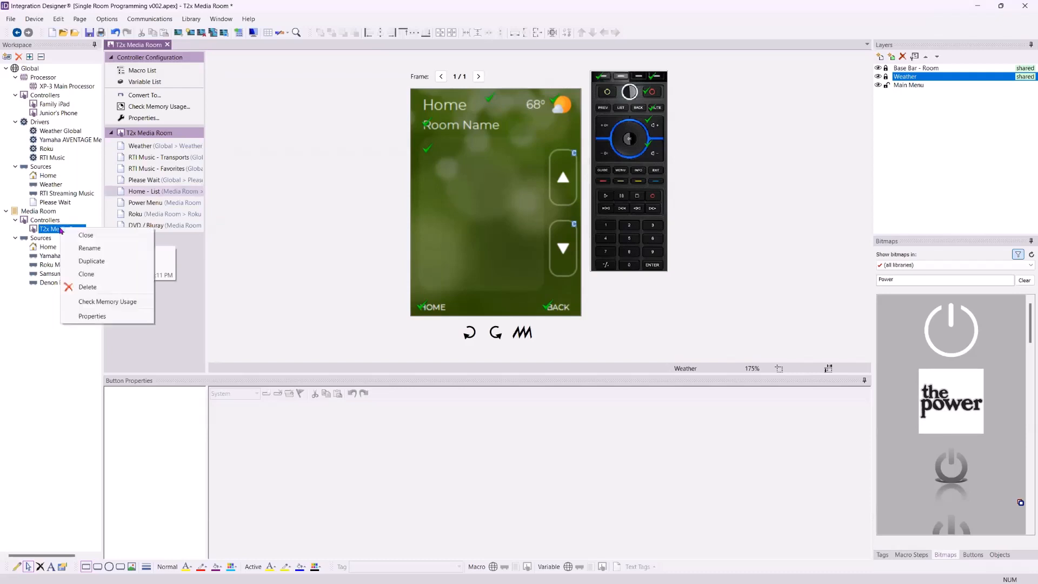
{"action": "left_click", "coordinate": [96, 261]}
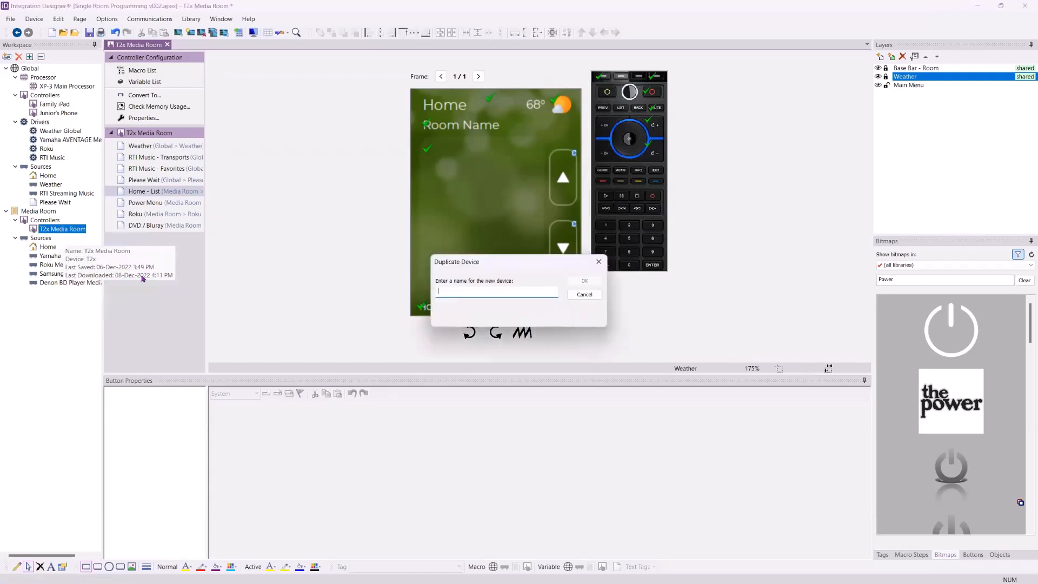
{"action": "type", "text": "T2x VP"}
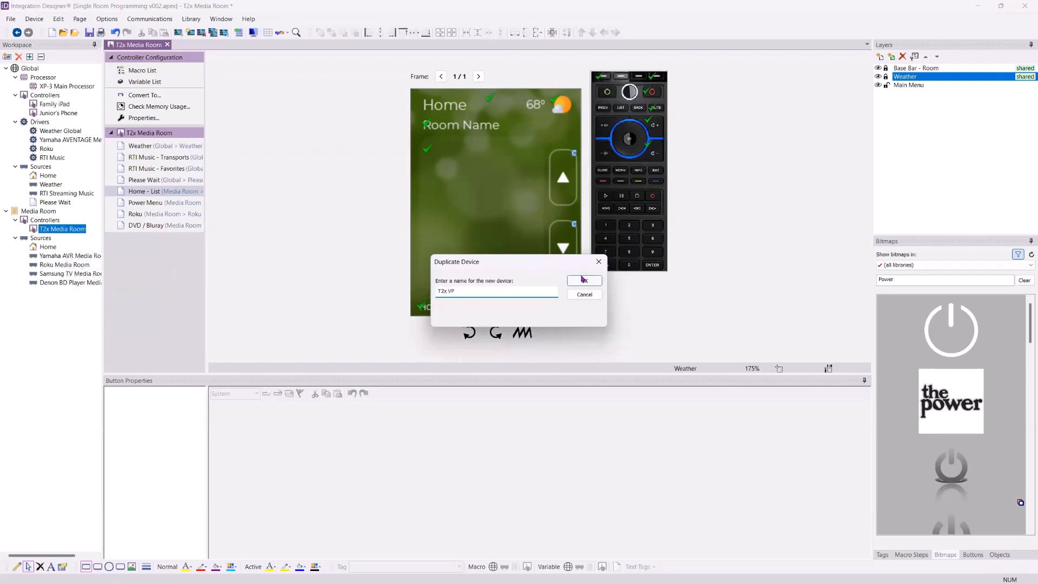
{"action": "left_click", "coordinate": [583, 281]}
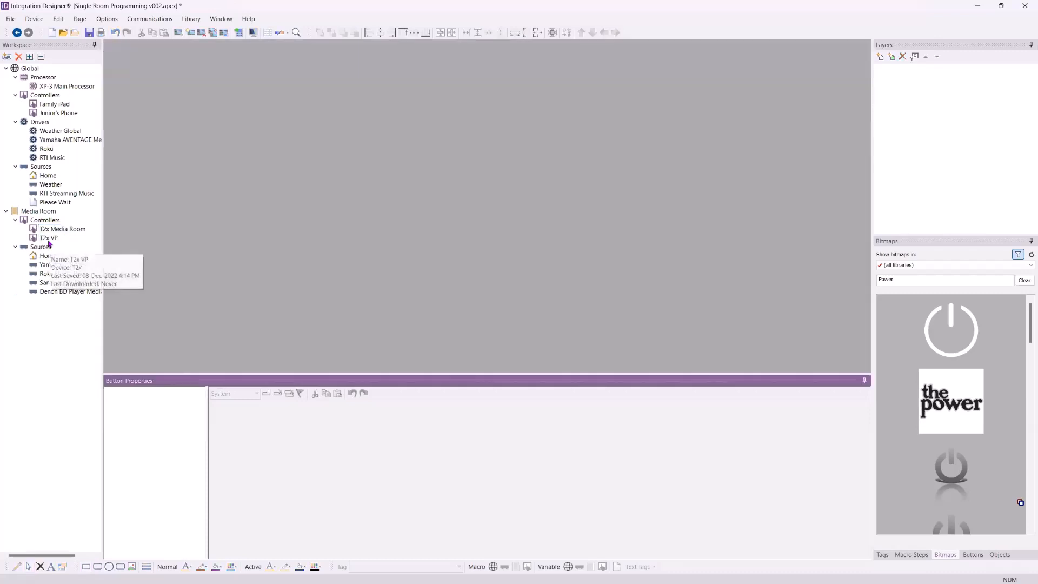
Convert the T2x VP controller into a Virtual Panel, confirming both warnings
{"action": "double_click", "coordinate": [49, 238]}
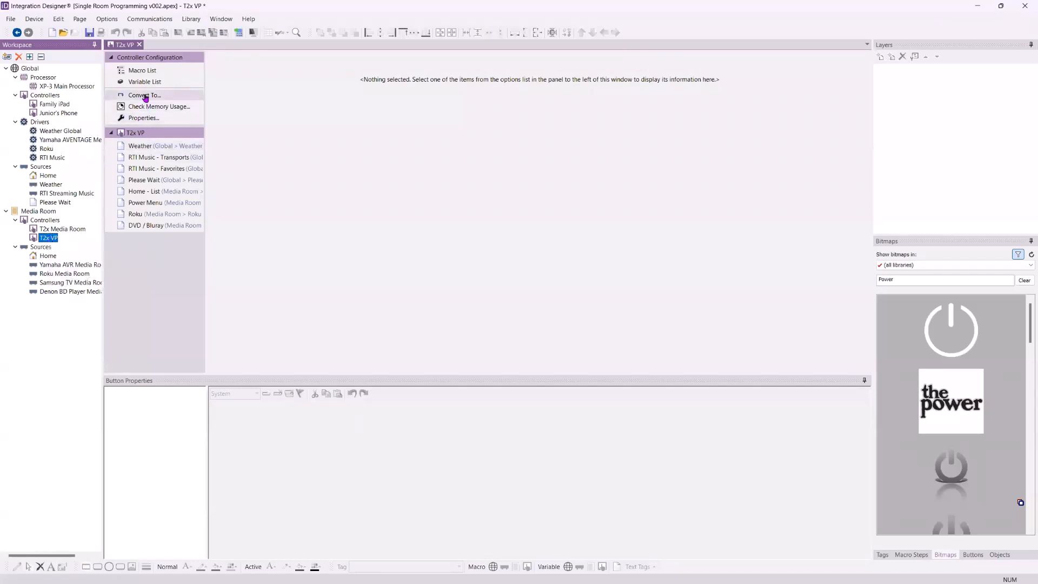
{"action": "left_click", "coordinate": [146, 97]}
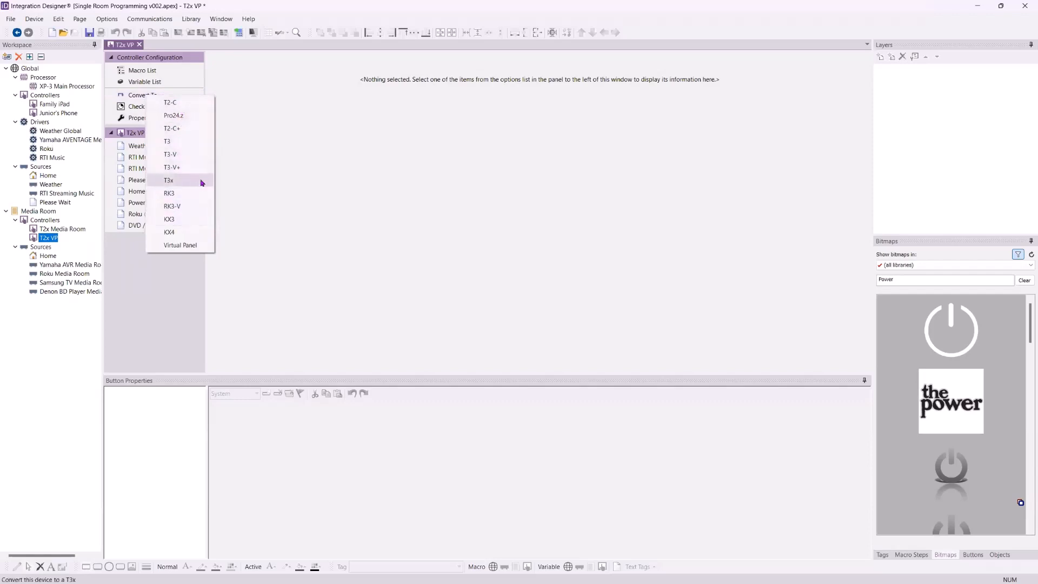
{"action": "left_click", "coordinate": [187, 246]}
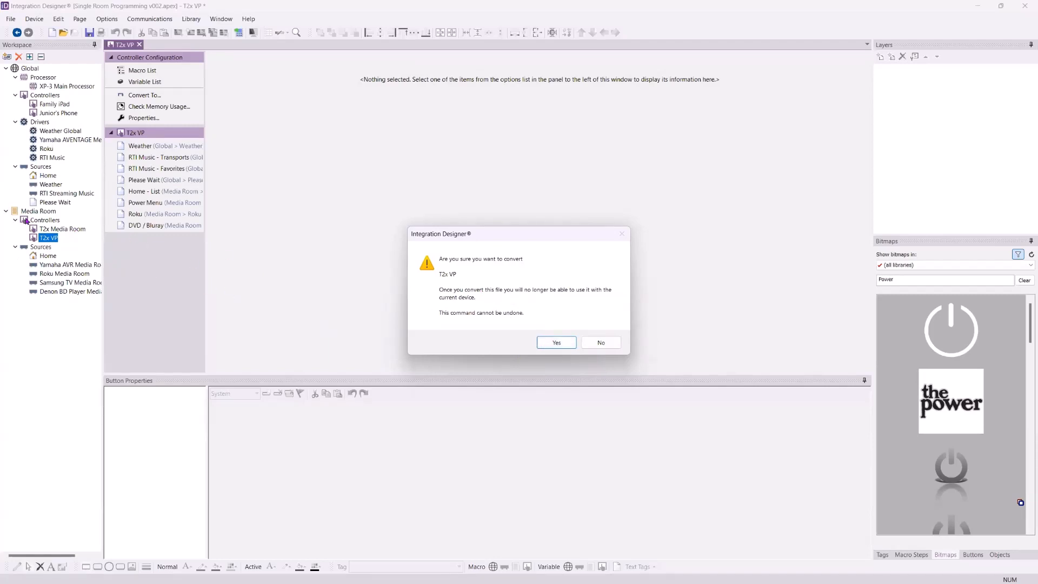
{"action": "left_click", "coordinate": [552, 342]}
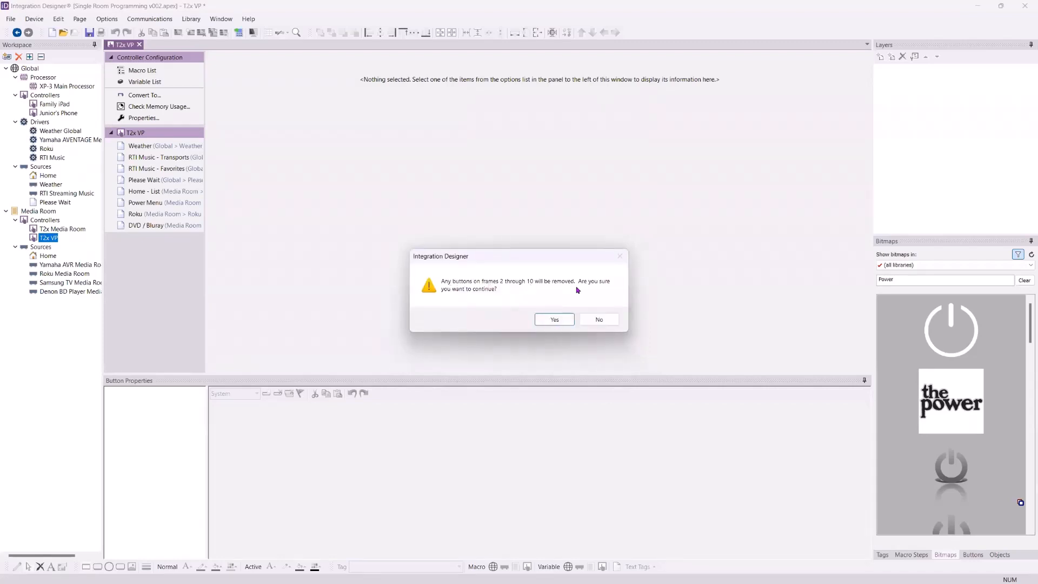
{"action": "left_click", "coordinate": [554, 319]}
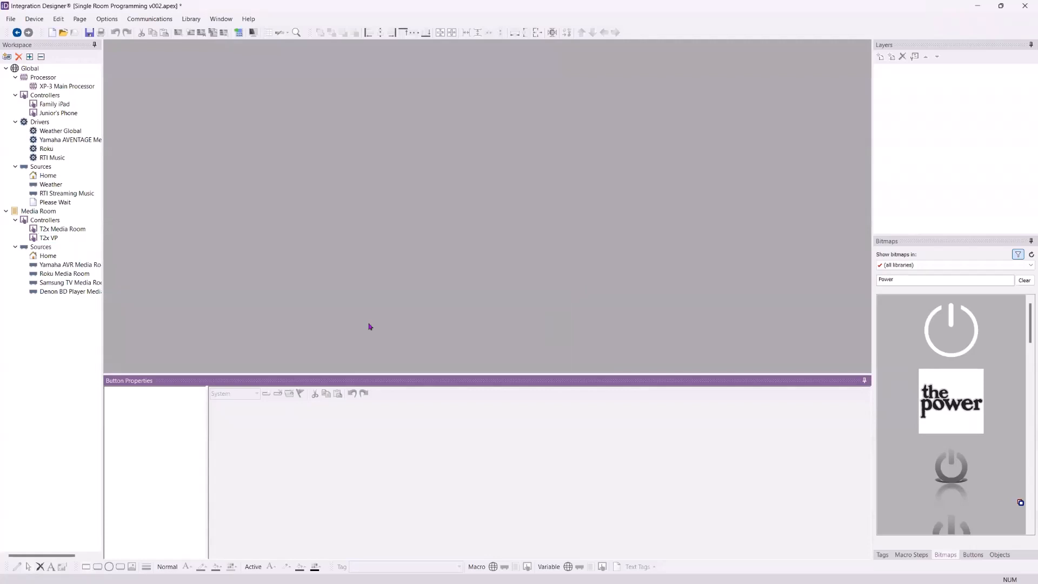
Open T2x VP's Home - List page and send the updated program to the XP-3 Main Processor
{"action": "double_click", "coordinate": [50, 239]}
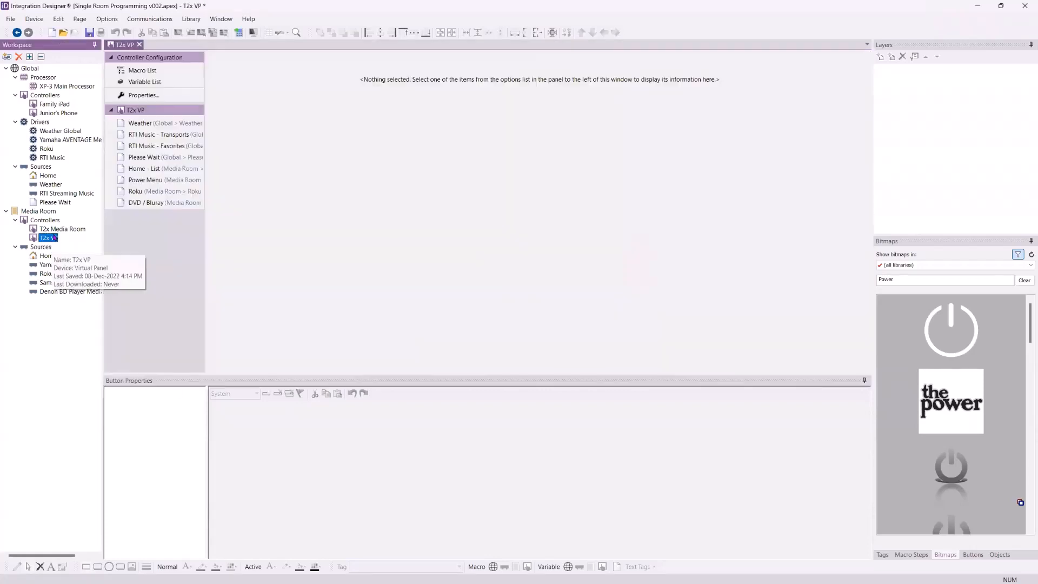
{"action": "left_click", "coordinate": [135, 168]}
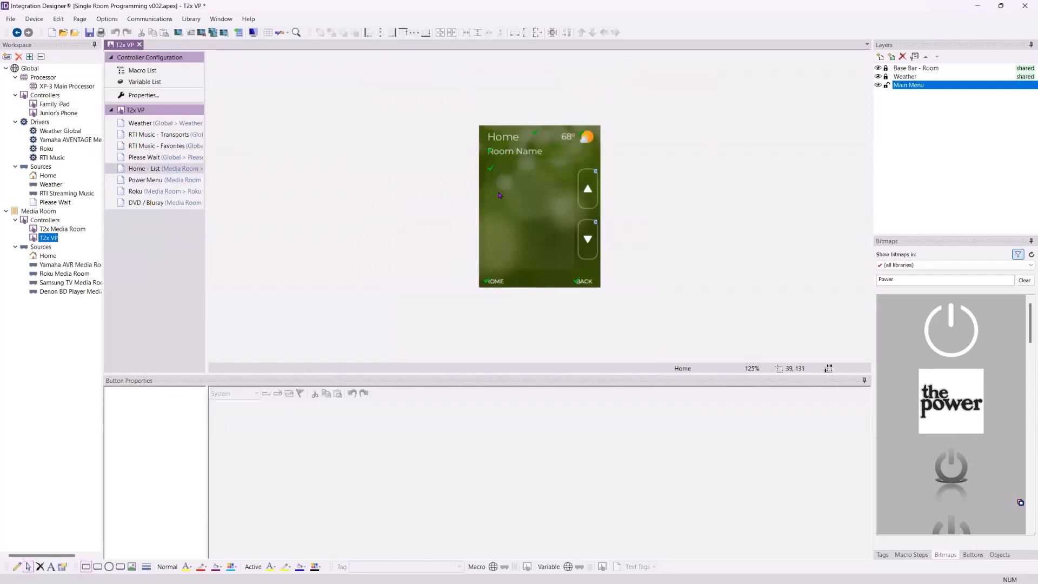
{"action": "left_click", "coordinate": [239, 33]}
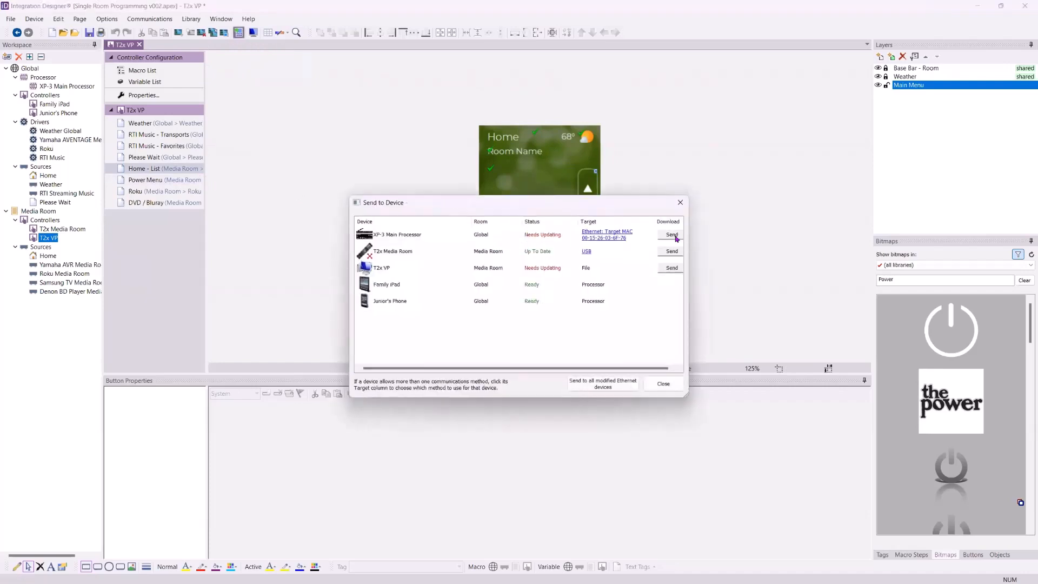
{"action": "left_click", "coordinate": [671, 235]}
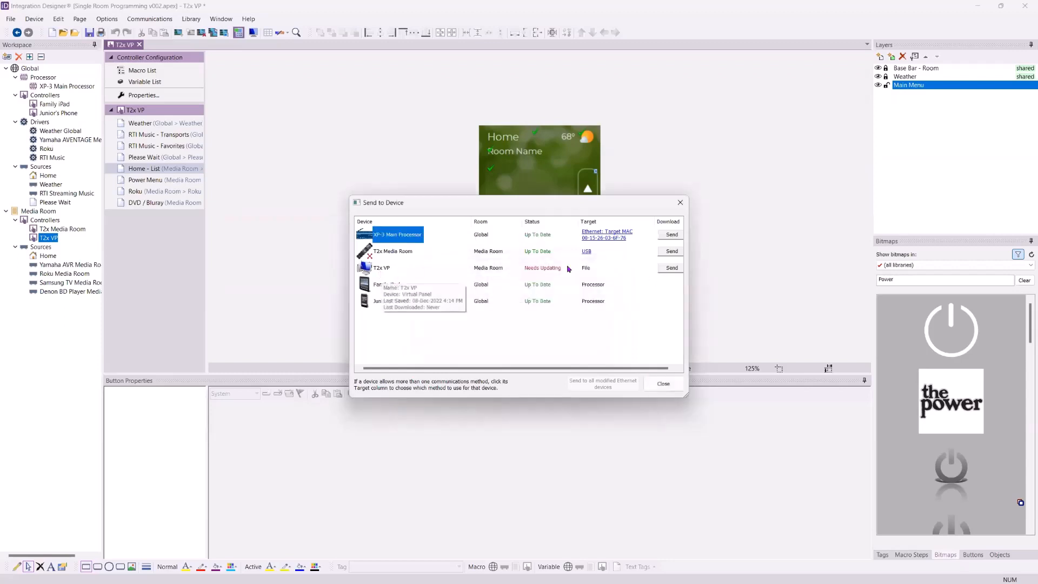
Send T2x VP as T2x VP.exe saved to the Desktop and run the virtual panel
{"action": "left_click", "coordinate": [671, 268]}
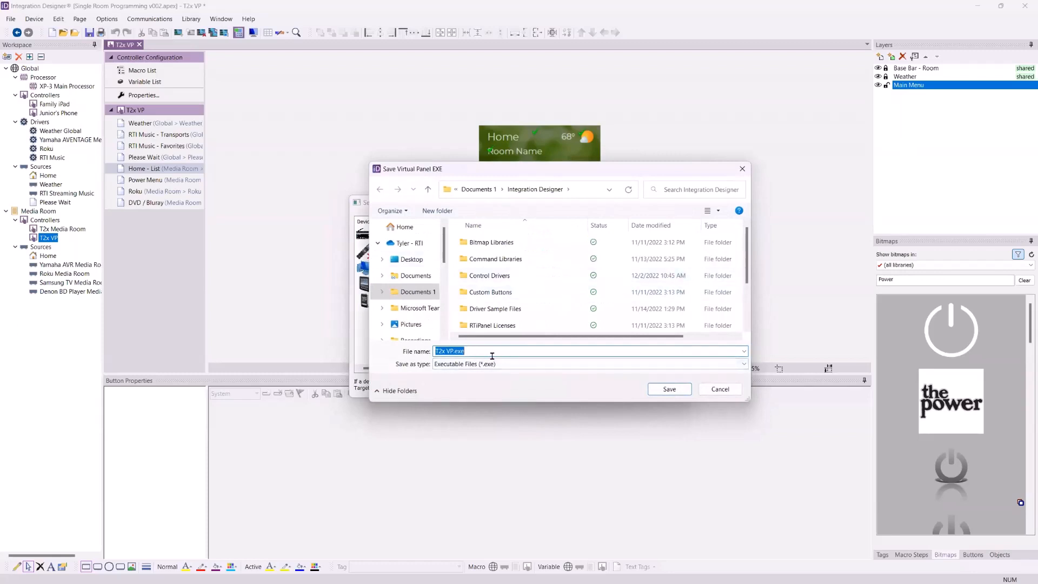
{"action": "left_click", "coordinate": [415, 263]}
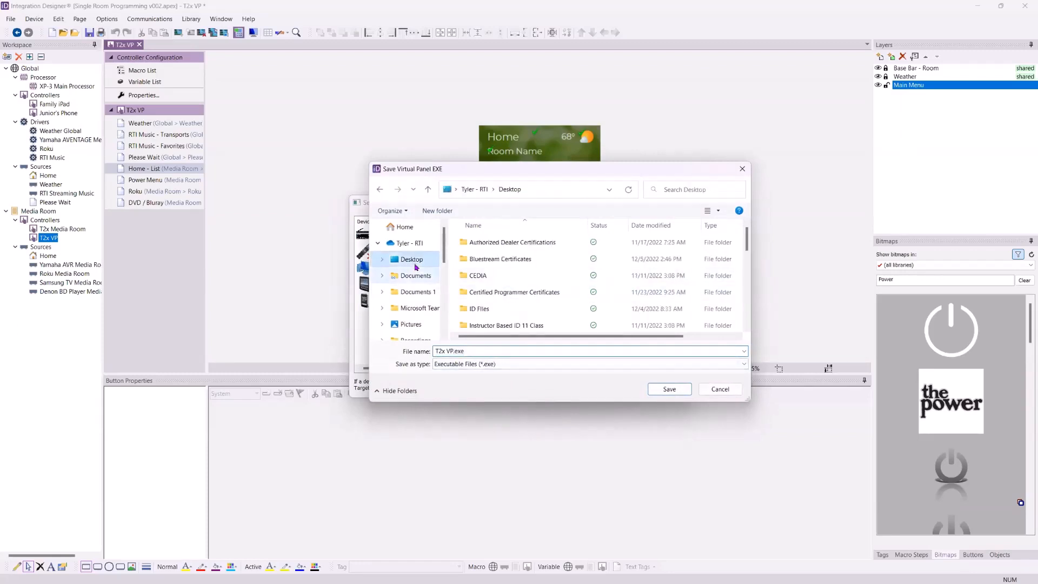
{"action": "left_click", "coordinate": [671, 389]}
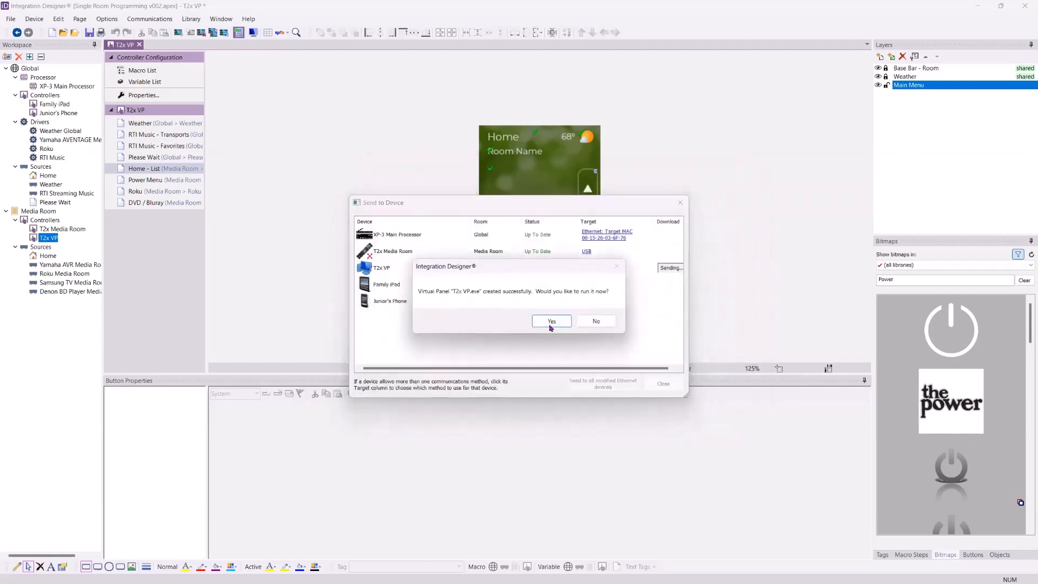
{"action": "left_click", "coordinate": [552, 322]}
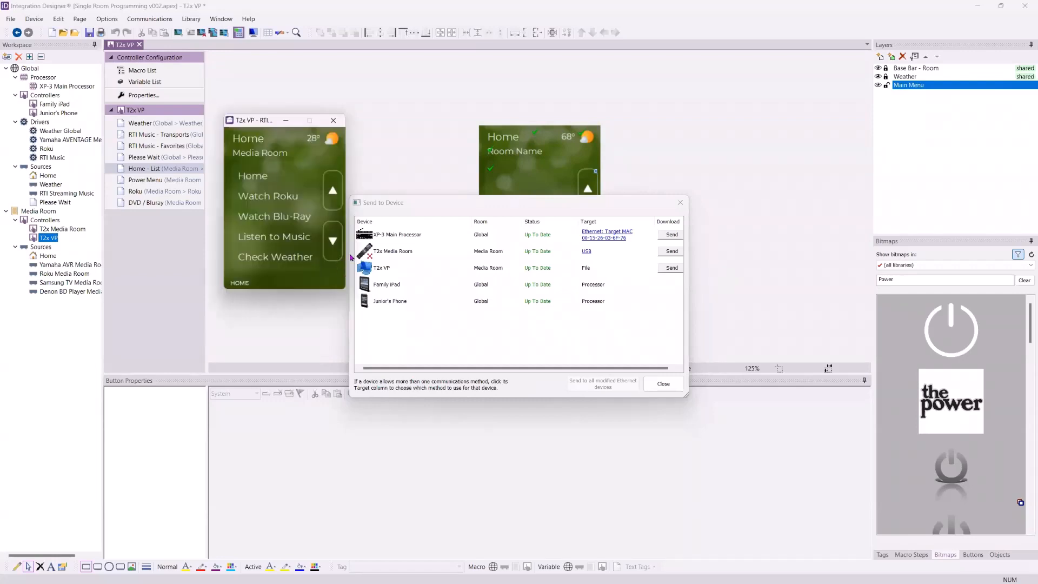
Test the T2x VP virtual panel by opening its weather, music and favorites pages
{"action": "left_click", "coordinate": [273, 258]}
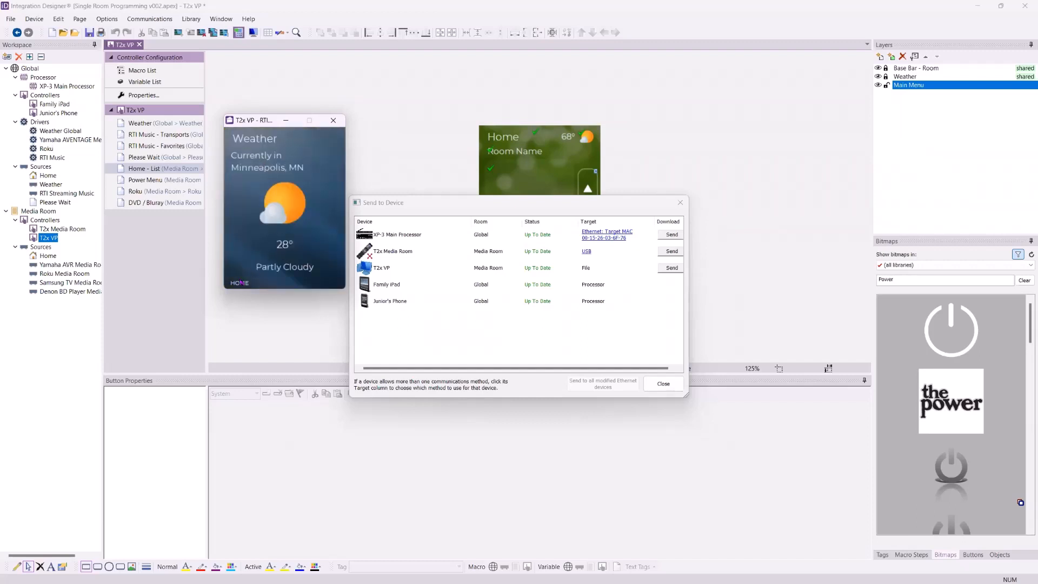
{"action": "left_click", "coordinate": [239, 283]}
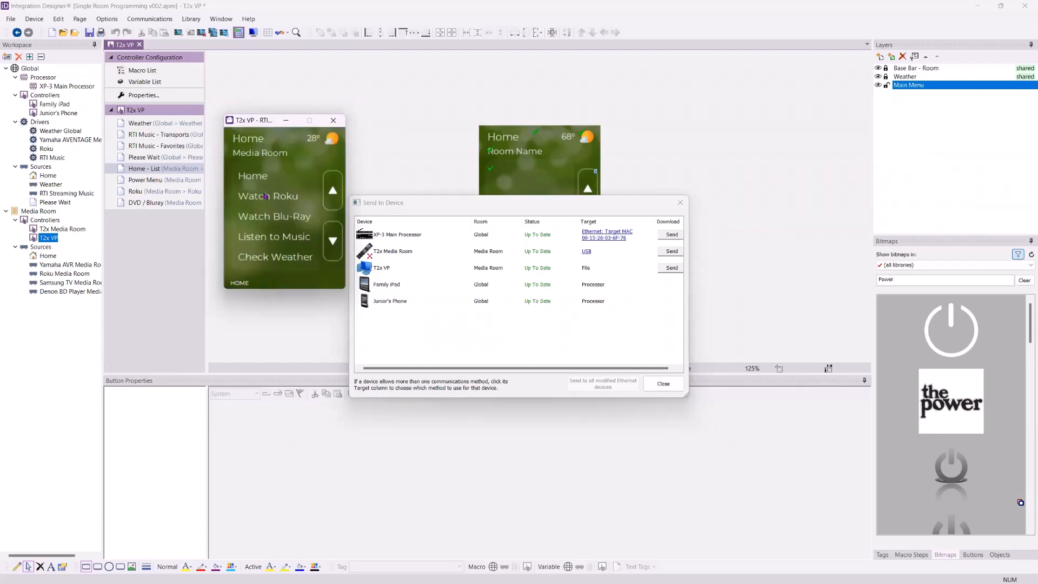
{"action": "left_click", "coordinate": [281, 240]}
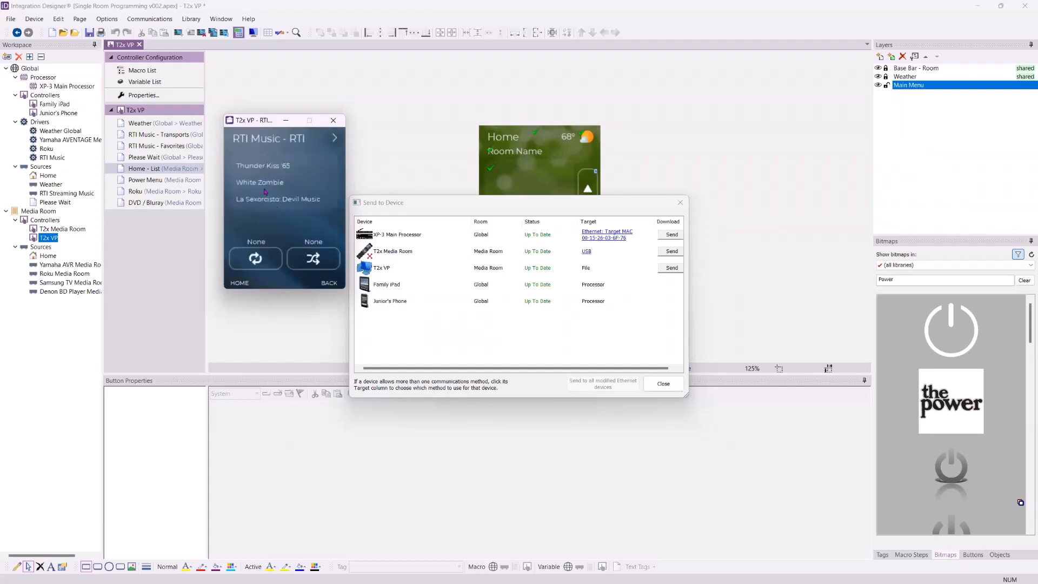
{"action": "left_click", "coordinate": [335, 139]}
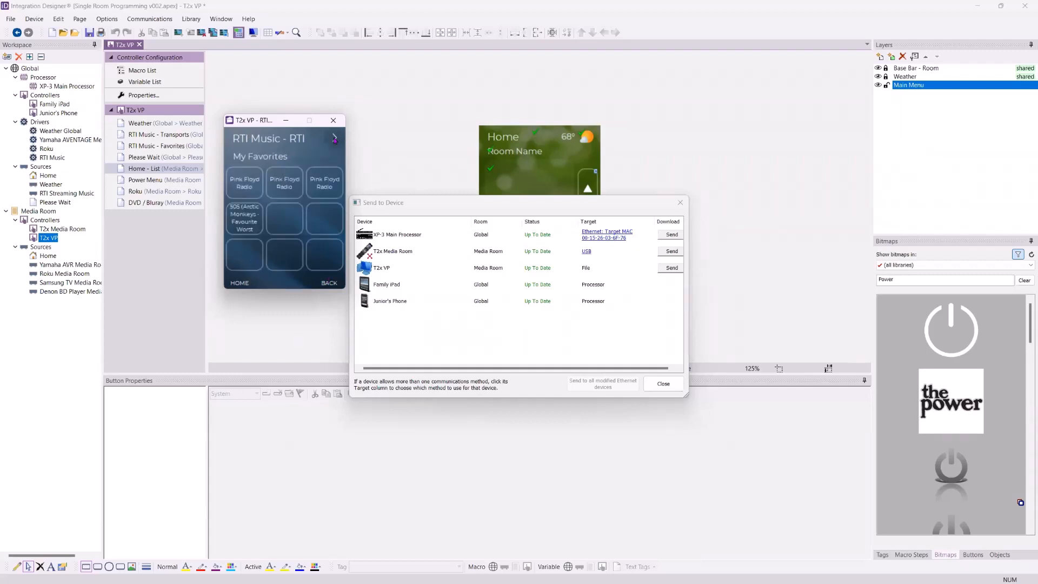
{"action": "left_click", "coordinate": [246, 186]}
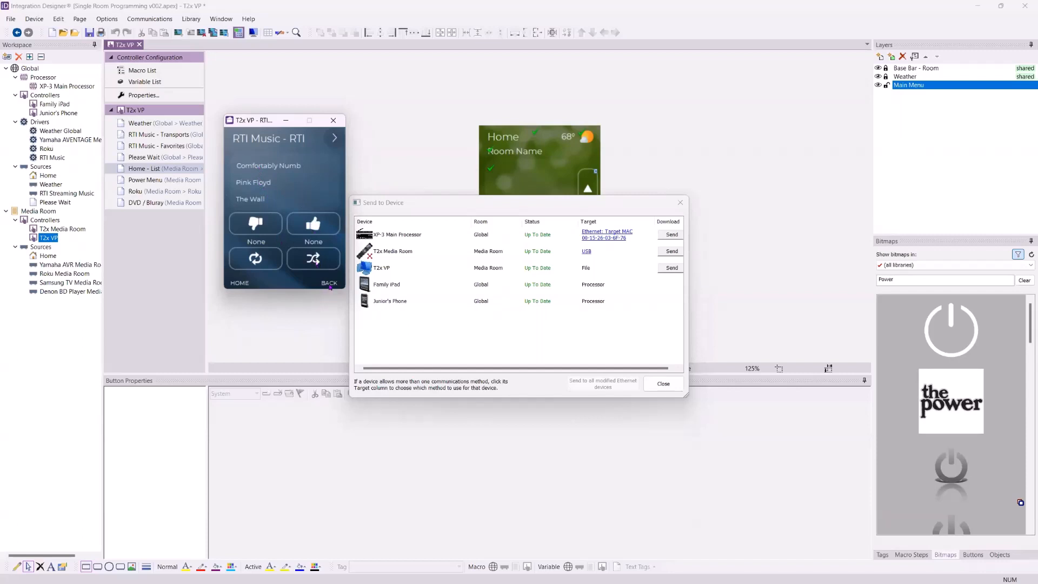
Return the virtual panel to the home page, open Watch Roku, and go back home
{"action": "left_click", "coordinate": [336, 142]}
{"action": "left_click", "coordinate": [332, 141]}
{"action": "left_click", "coordinate": [331, 141]}
{"action": "left_click", "coordinate": [331, 141]}
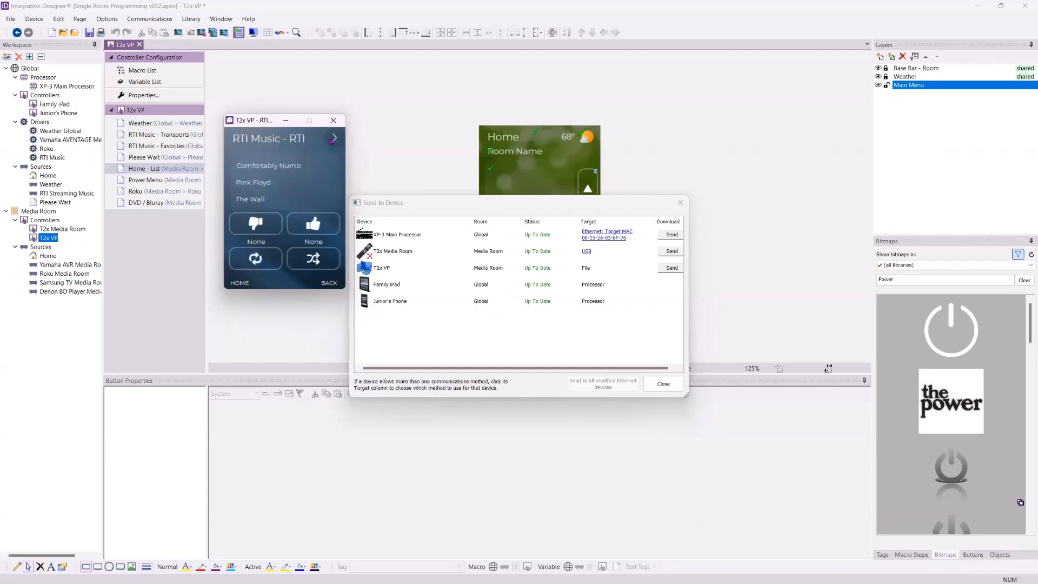
{"action": "left_click", "coordinate": [239, 283]}
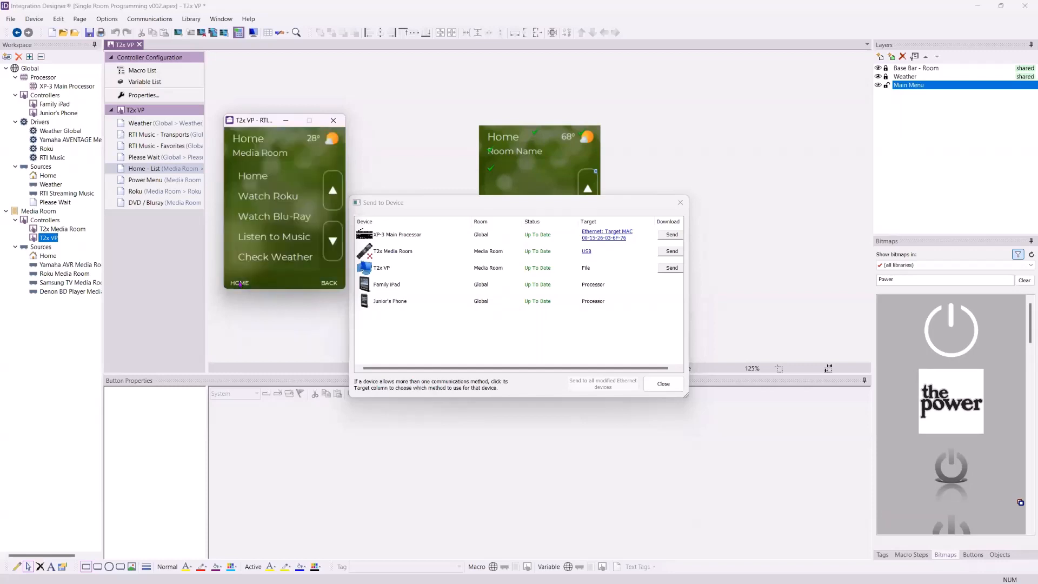
{"action": "left_click", "coordinate": [278, 198]}
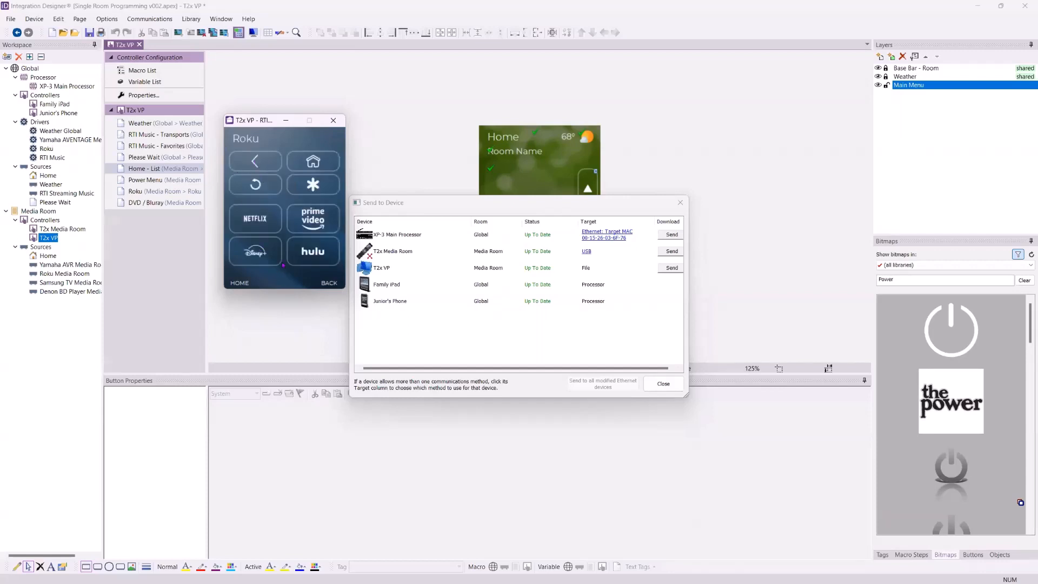
{"action": "left_click", "coordinate": [247, 283]}
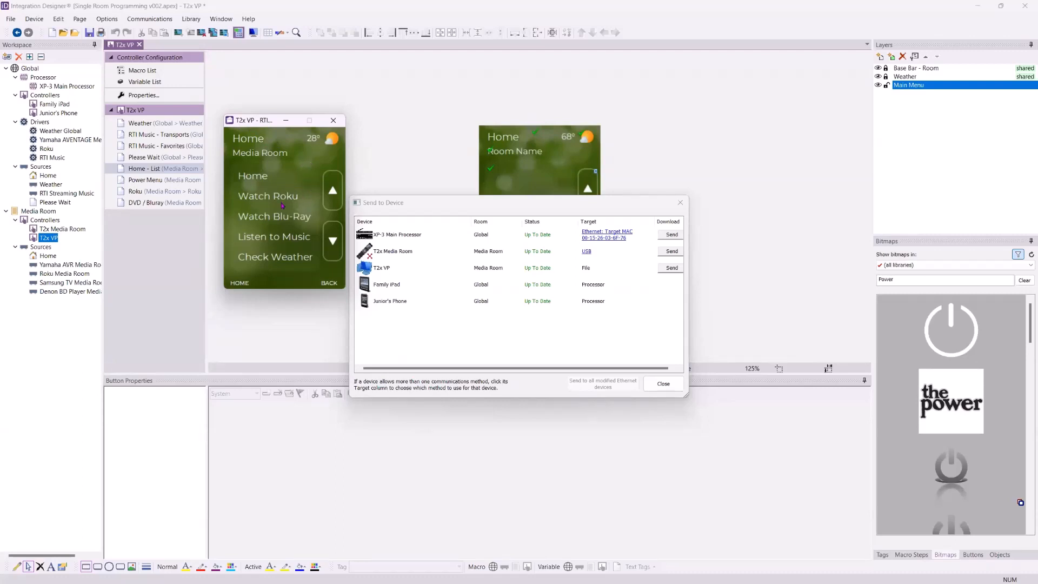
Close the Send to Device dialog and save the project
{"action": "left_click", "coordinate": [664, 384]}
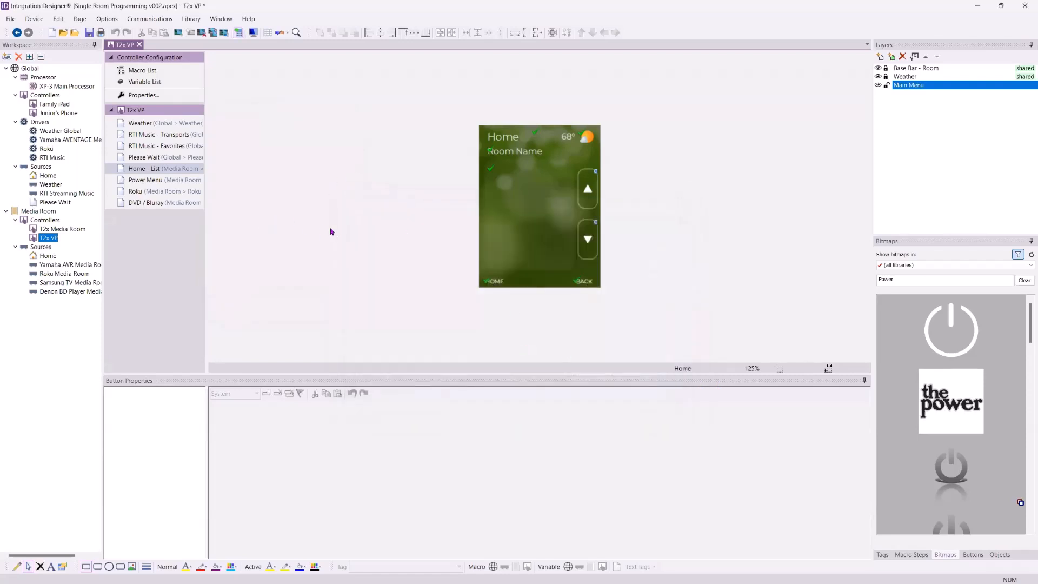
{"action": "left_click", "coordinate": [89, 32]}
Open the Media Room Home source's Home - List page for the T2x Media Room
{"action": "mouse_move", "coordinate": [55, 186]}
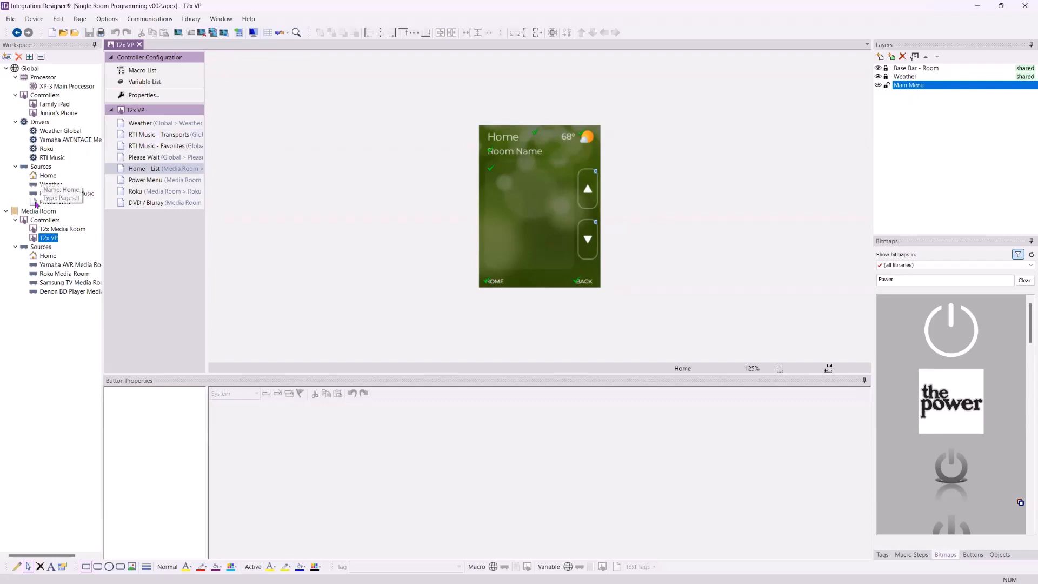
{"action": "left_click", "coordinate": [45, 256]}
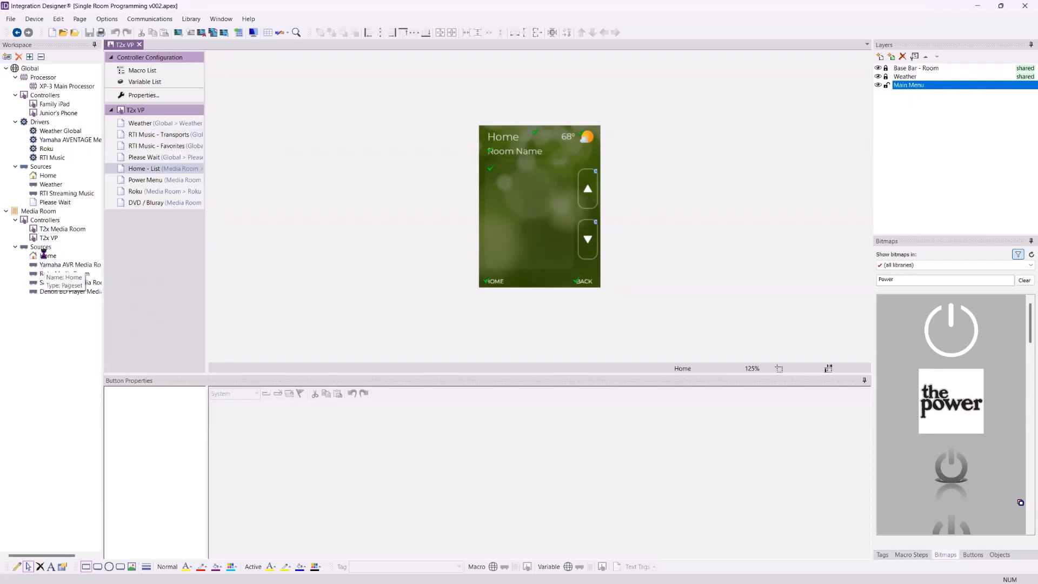
{"action": "left_click", "coordinate": [141, 157]}
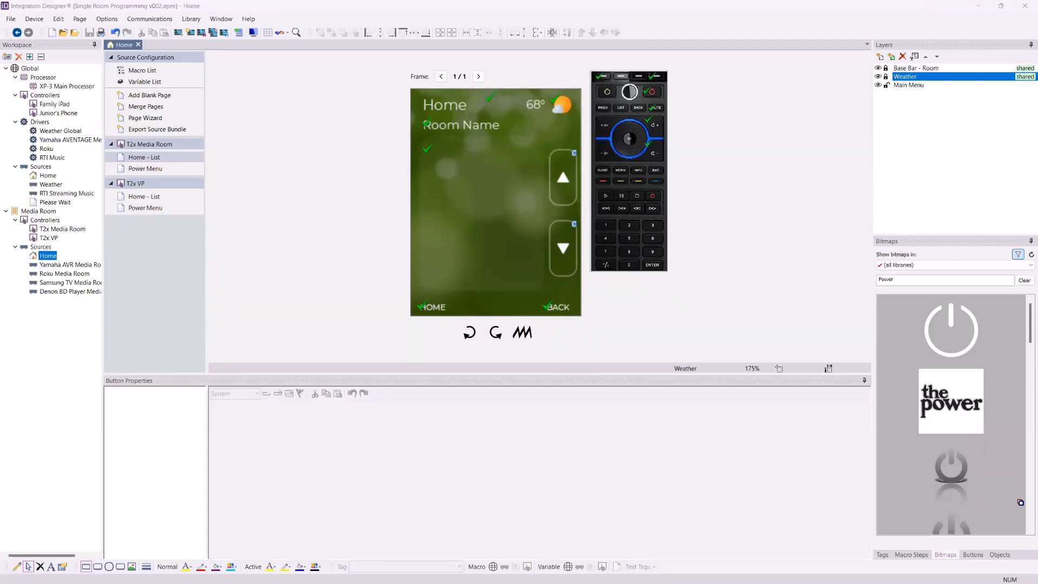
Switch to the browser and open the RTI Forum from the RTI firmware page's support options
{"action": "key", "text": "alt+Tab"}
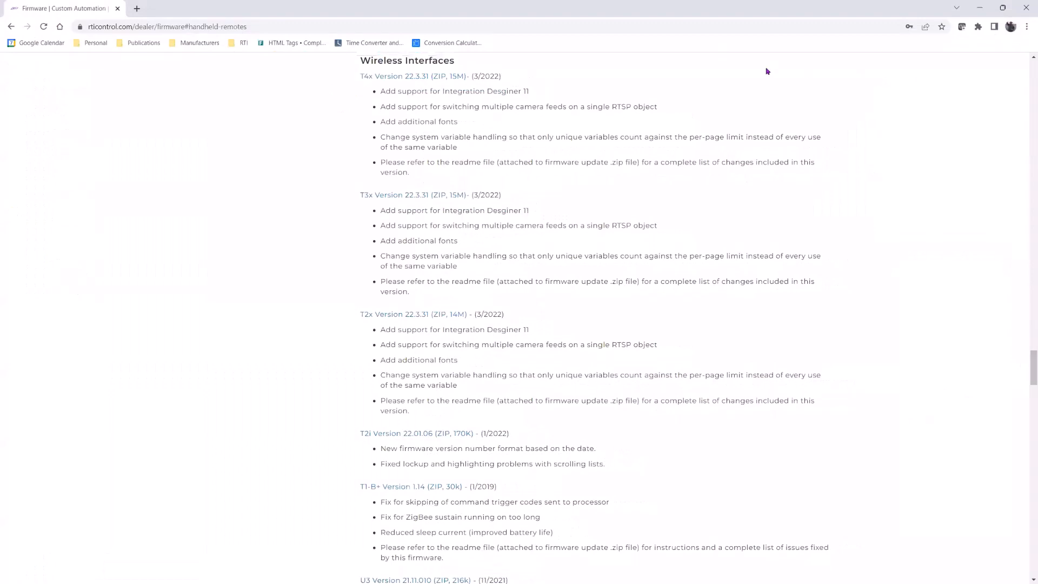
{"action": "scroll", "coordinate": [767, 70], "scroll_direction": "up", "scroll_amount": 15}
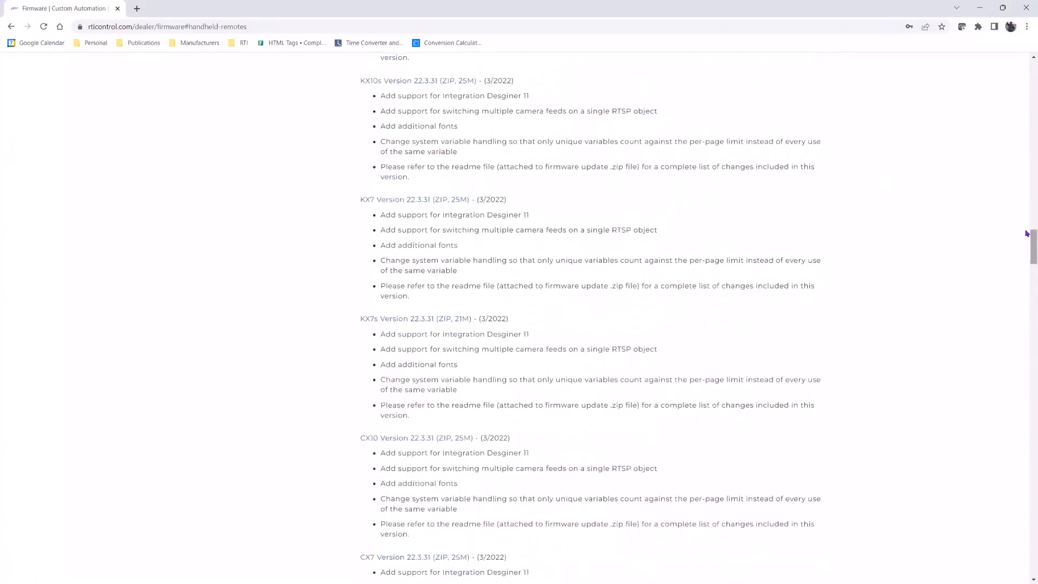
{"action": "left_click_drag", "start_coordinate": [1033, 245], "coordinate": [1030, 73]}
{"action": "mouse_move", "coordinate": [865, 84]}
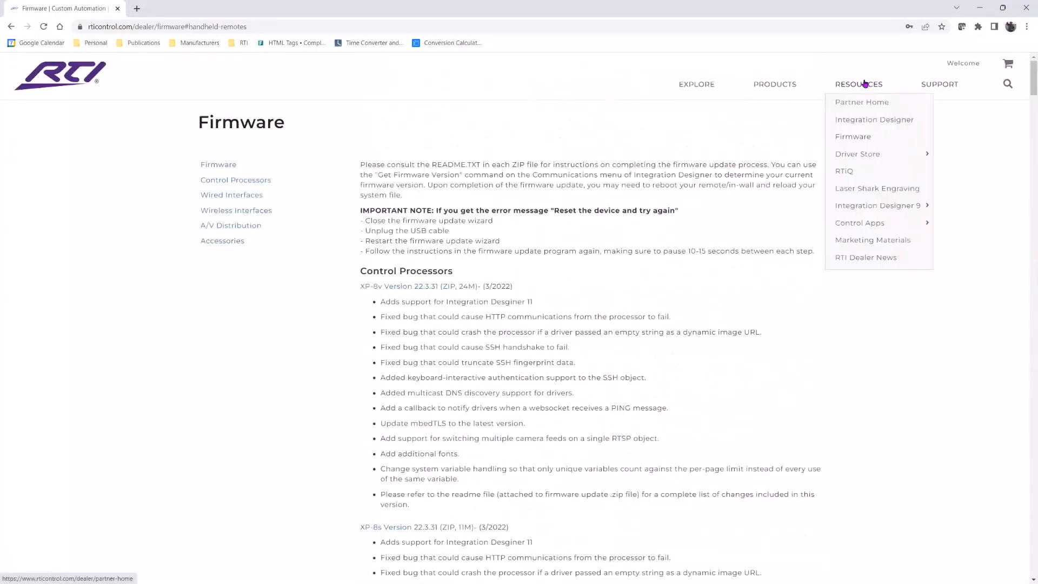
{"action": "mouse_move", "coordinate": [929, 90]}
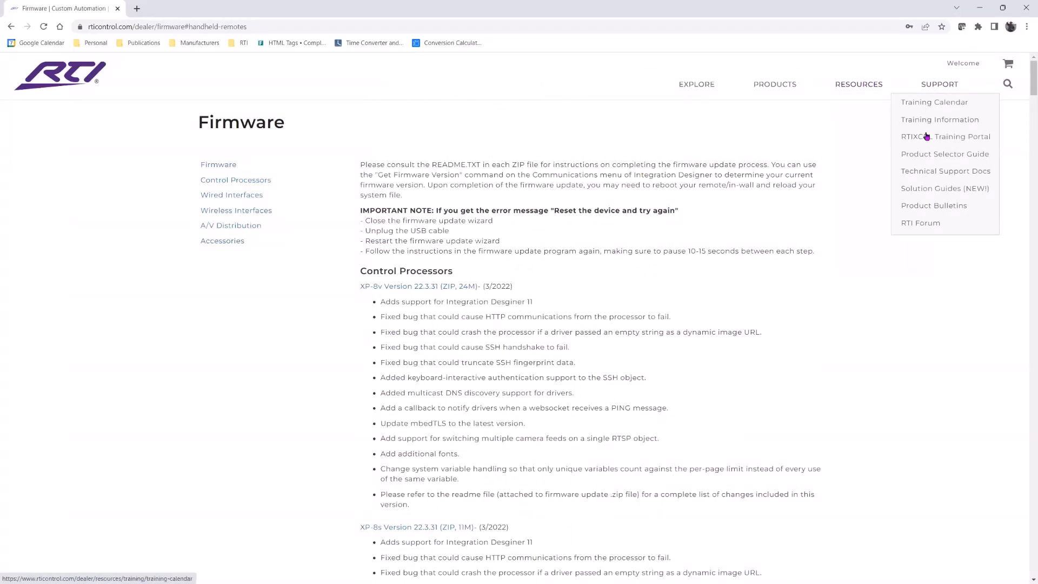
{"action": "left_click", "coordinate": [915, 224]}
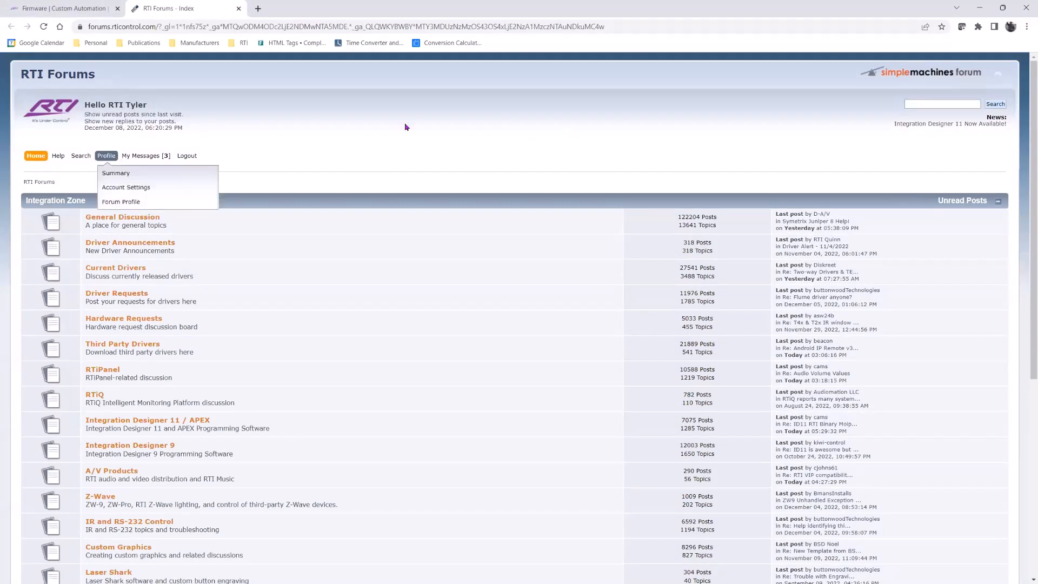
Open the Custom Graphics board and search the forums for please wait
{"action": "scroll", "coordinate": [300, 184], "scroll_direction": "down", "scroll_amount": 2}
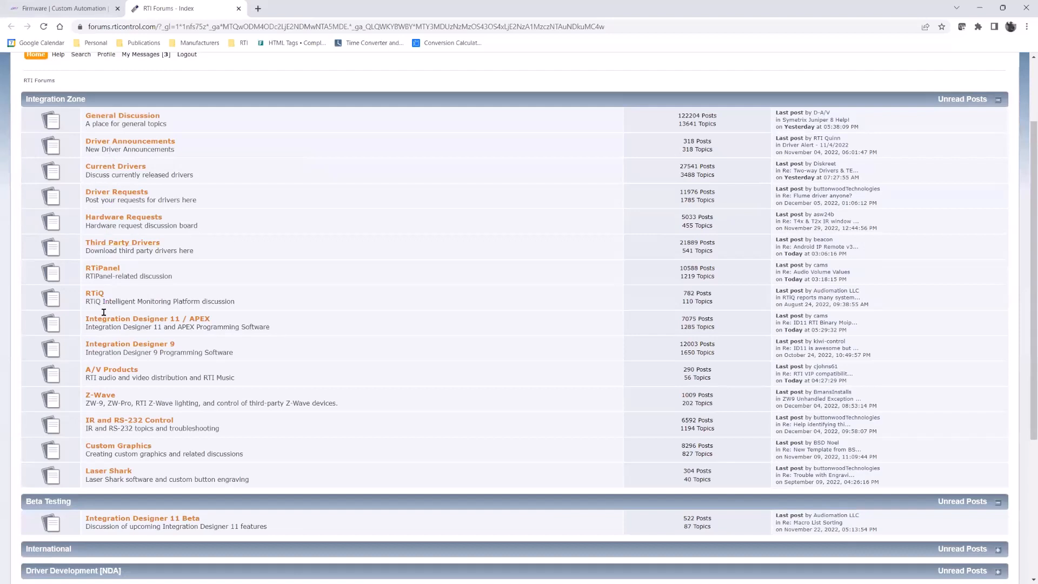
{"action": "left_click", "coordinate": [135, 452]}
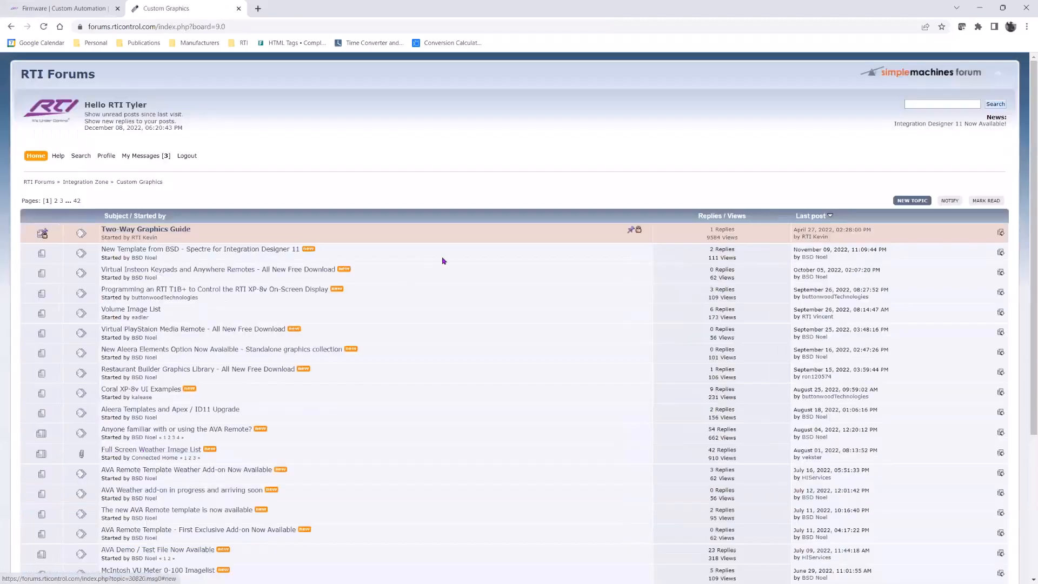
{"action": "left_click", "coordinate": [941, 104]}
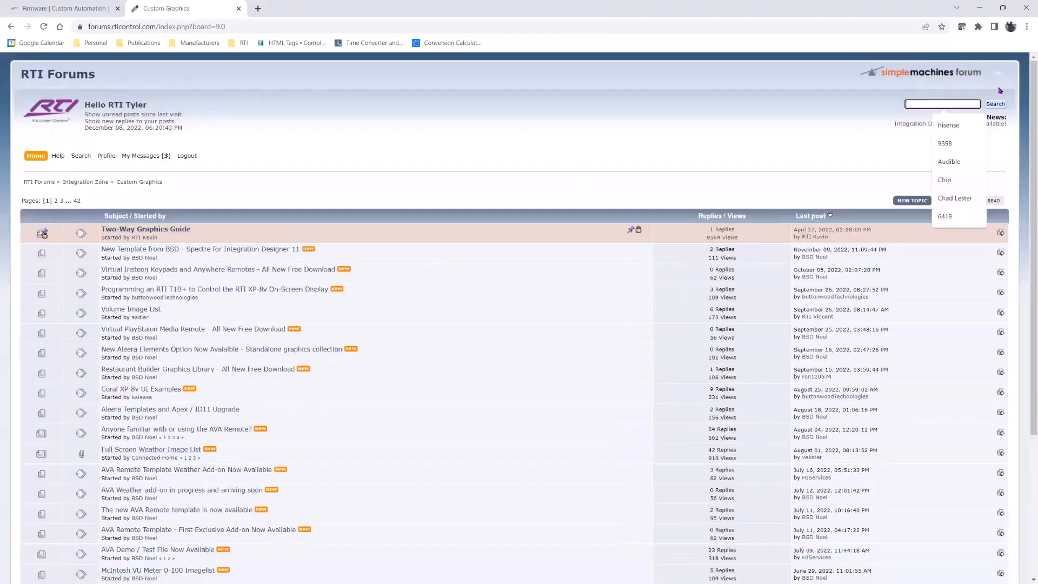
{"action": "type", "text": "please wait"}
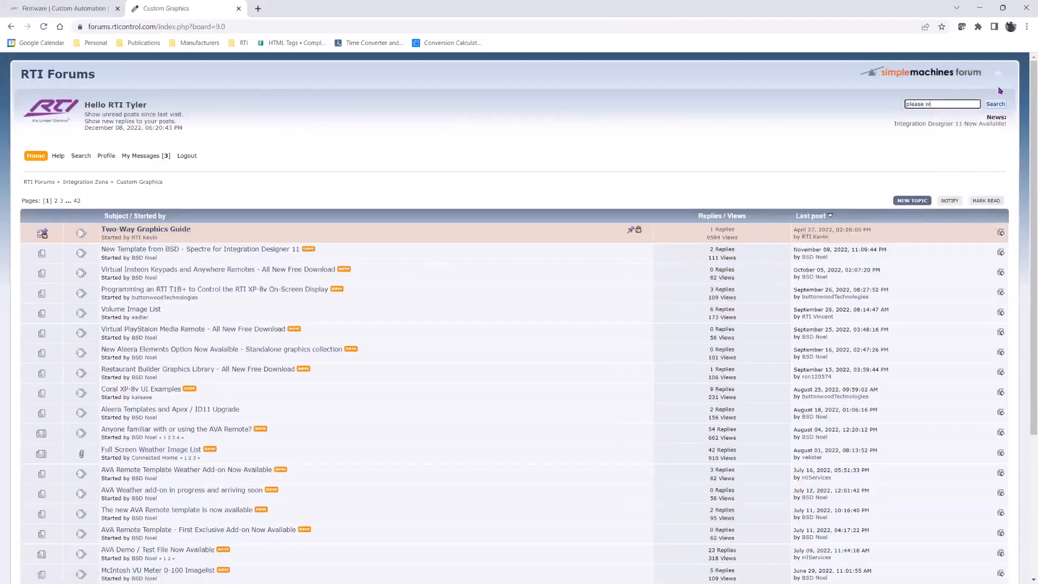
{"action": "key", "text": "Return"}
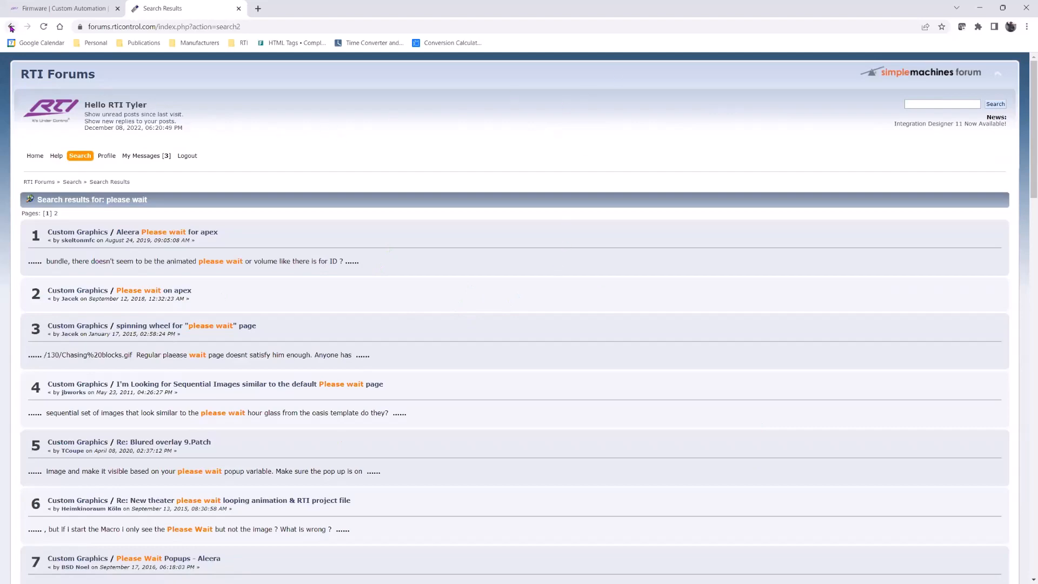
Return to the forum home, open Third Party Drivers, and browse the Third Party Drivers Index
{"action": "left_click", "coordinate": [34, 159]}
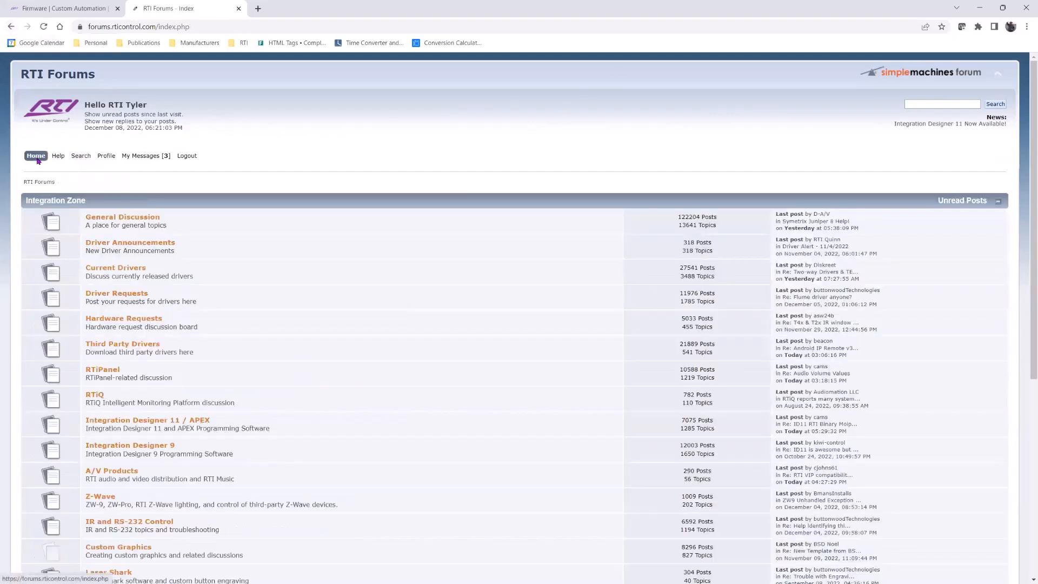
{"action": "scroll", "coordinate": [294, 290], "scroll_direction": "down", "scroll_amount": 2}
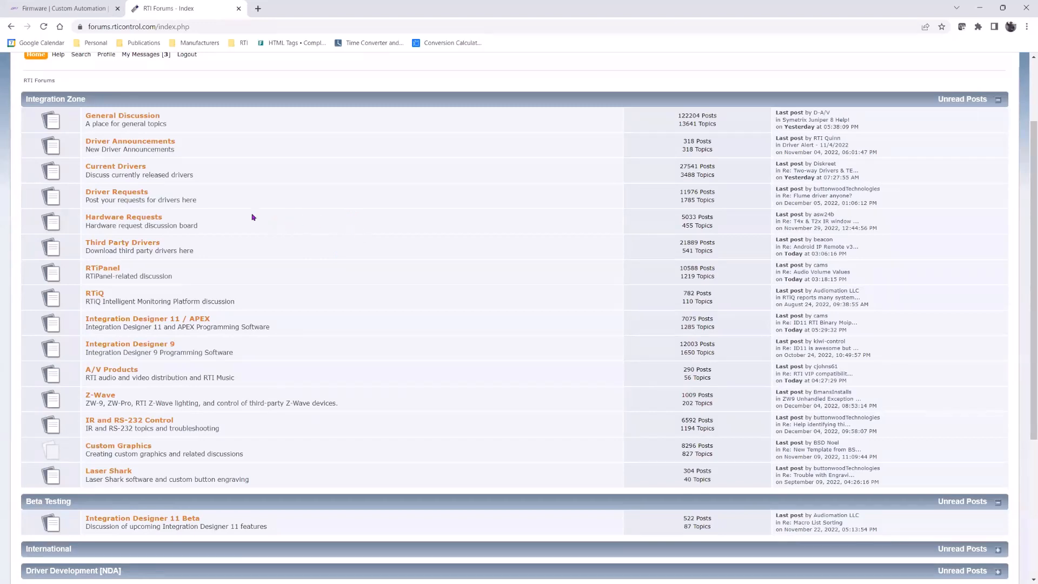
{"action": "left_click", "coordinate": [129, 246]}
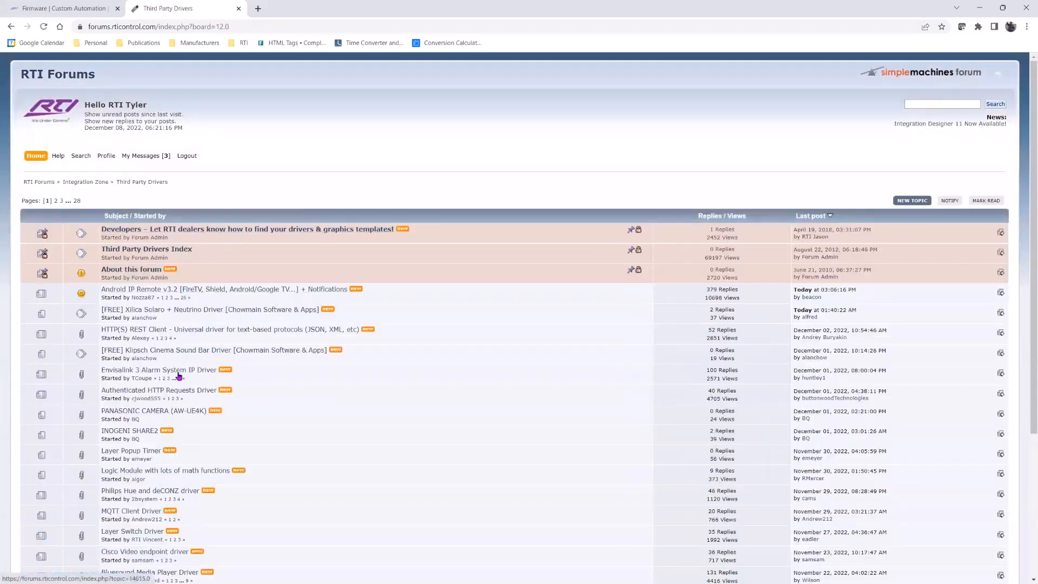
{"action": "left_click", "coordinate": [180, 249]}
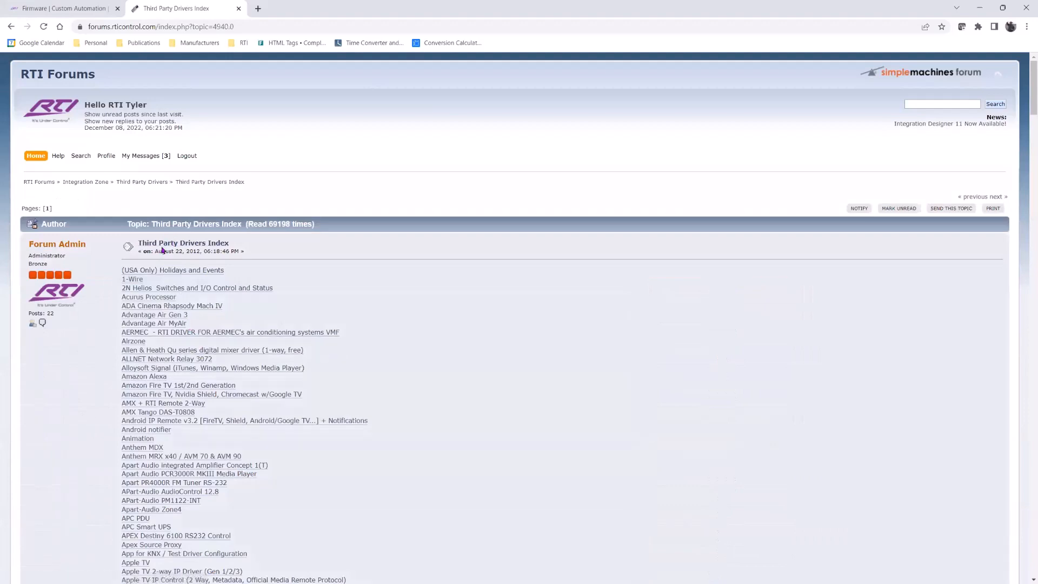
{"action": "scroll", "coordinate": [215, 326], "scroll_direction": "down", "scroll_amount": 3}
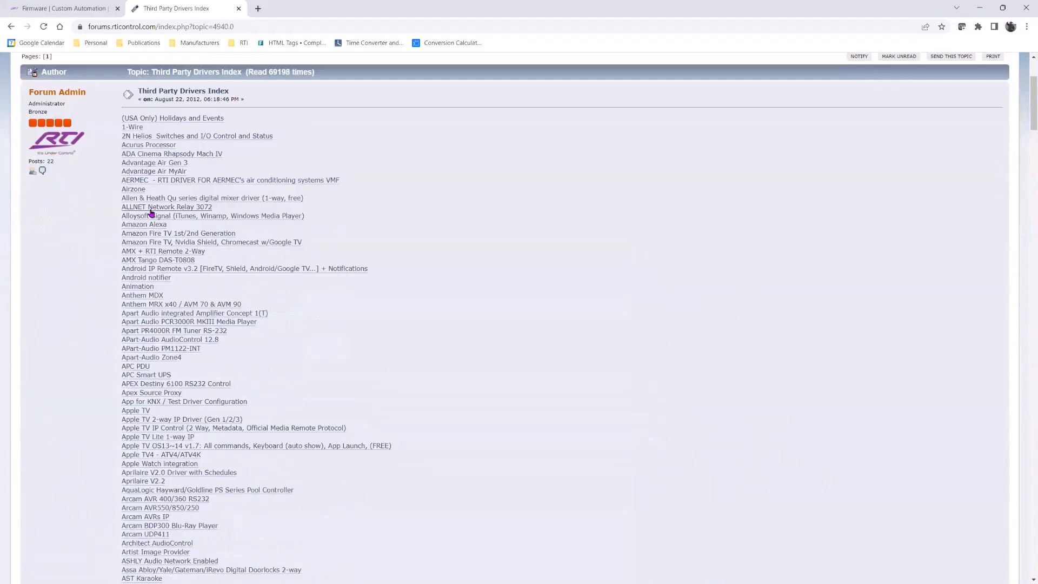
{"action": "scroll", "coordinate": [154, 216], "scroll_direction": "down", "scroll_amount": 4}
{"action": "scroll", "coordinate": [160, 142], "scroll_direction": "down", "scroll_amount": 15}
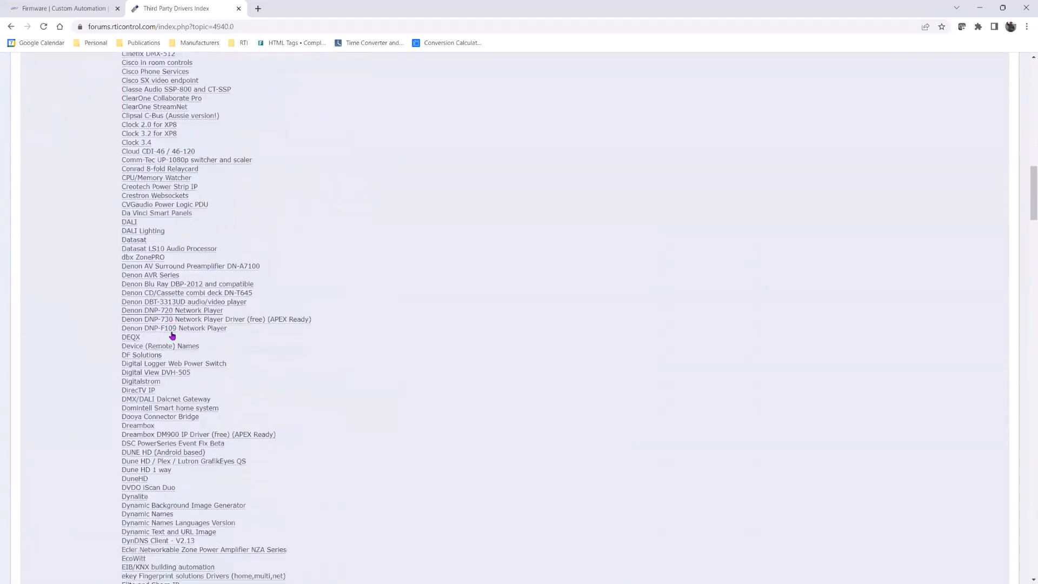
{"action": "scroll", "coordinate": [172, 335], "scroll_direction": "down", "scroll_amount": 5}
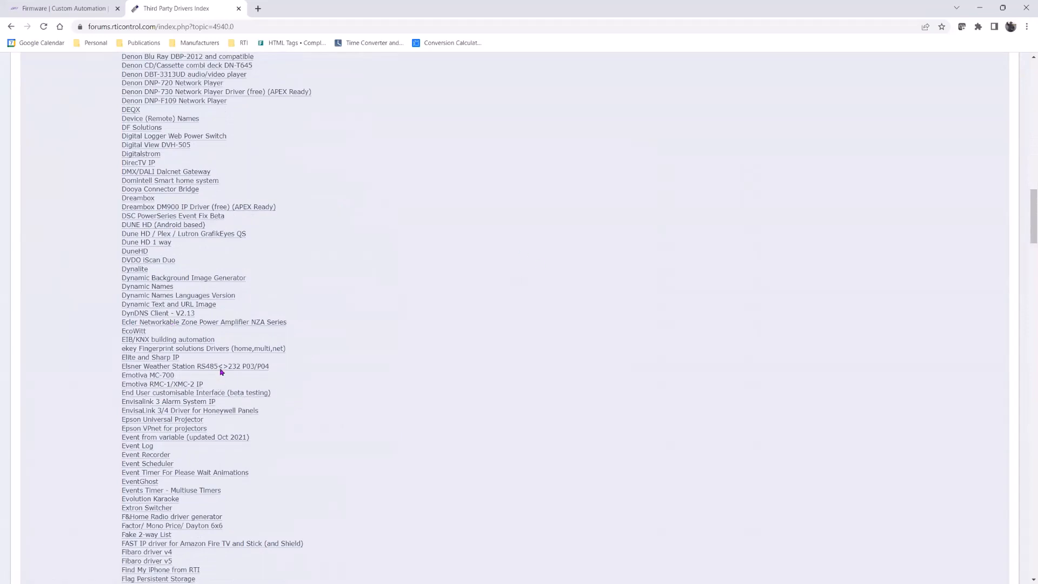
{"action": "scroll", "coordinate": [241, 372], "scroll_direction": "down", "scroll_amount": 3}
{"action": "scroll", "coordinate": [242, 374], "scroll_direction": "up", "scroll_amount": 8}
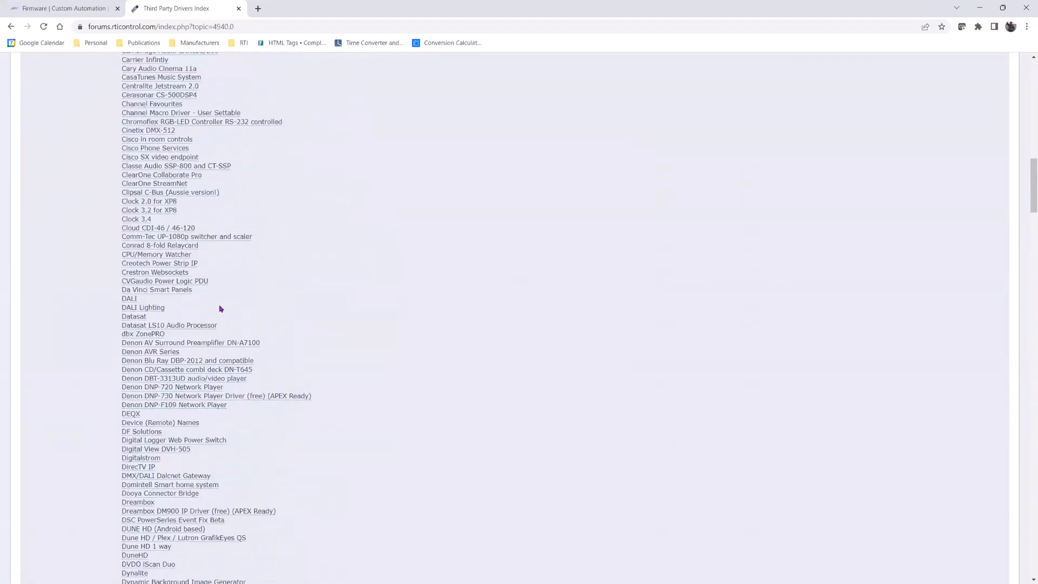
{"action": "scroll", "coordinate": [220, 308], "scroll_direction": "up", "scroll_amount": 7}
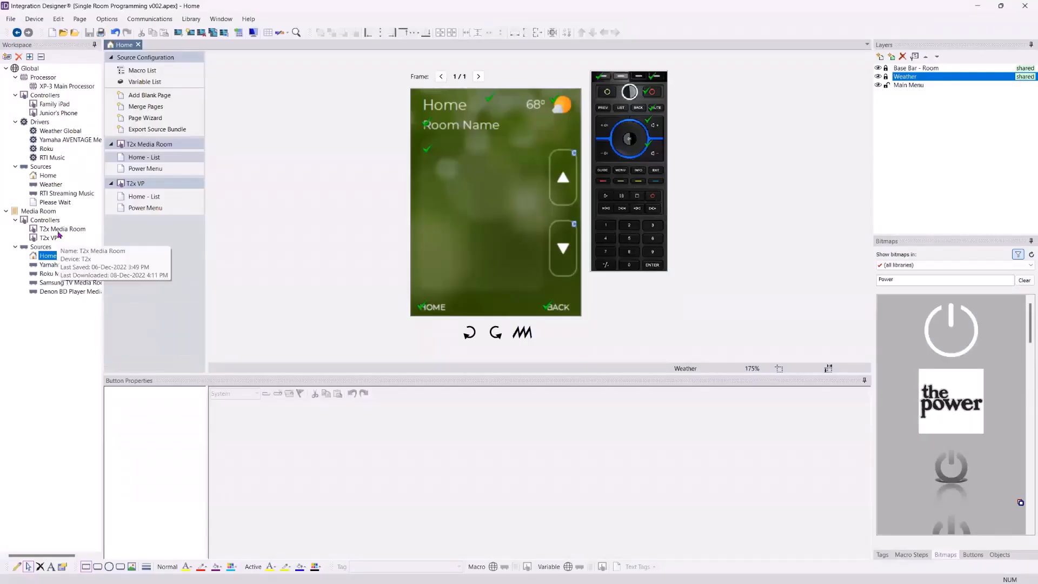
Back in the project, open the Junior's Phone controller's page for viewing
{"action": "left_click", "coordinate": [43, 325]}
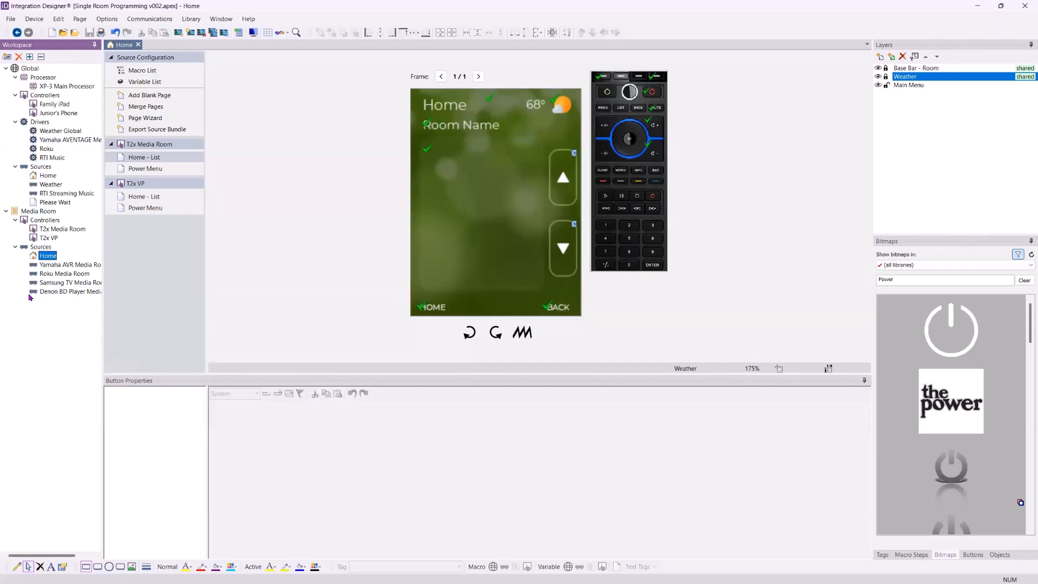
{"action": "mouse_move", "coordinate": [60, 283]}
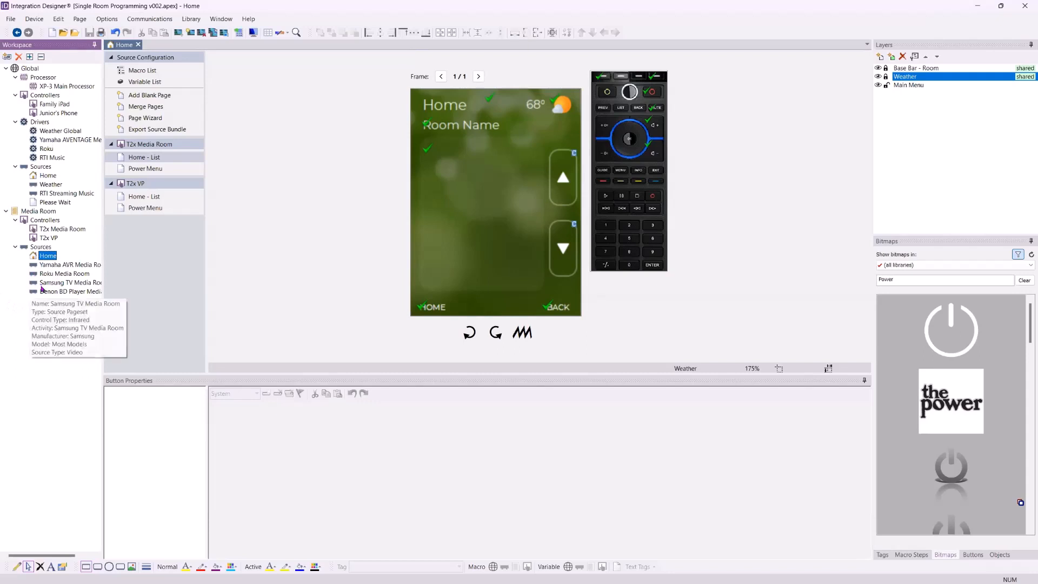
{"action": "left_click", "coordinate": [53, 115]}
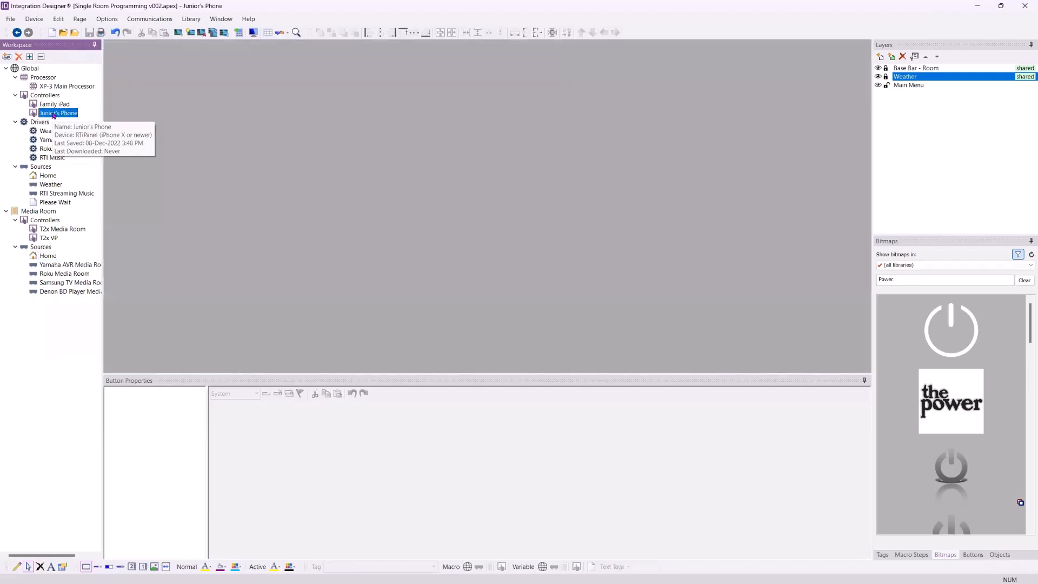
{"action": "left_click", "coordinate": [575, 270]}
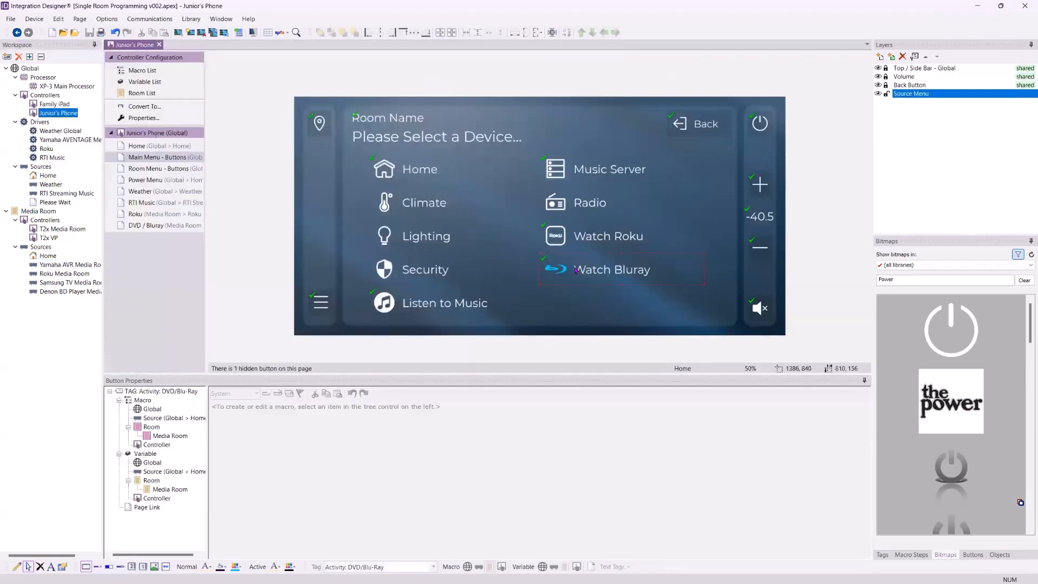
Examine the Watch Bluray button's Media Room and Controller macros on Junior's Phone main menu page
{"action": "left_click", "coordinate": [228, 432]}
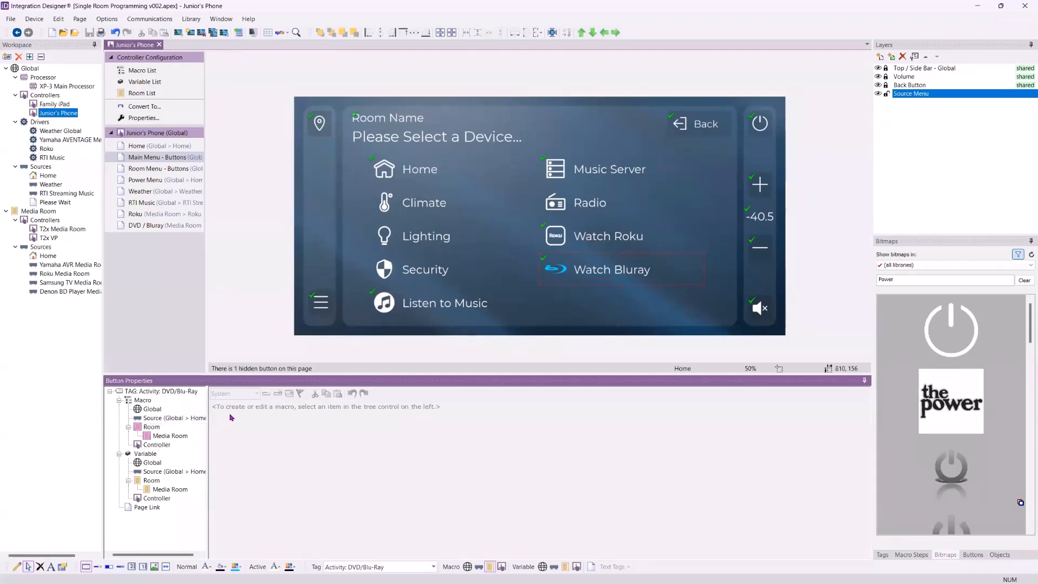
{"action": "left_click", "coordinate": [178, 435]}
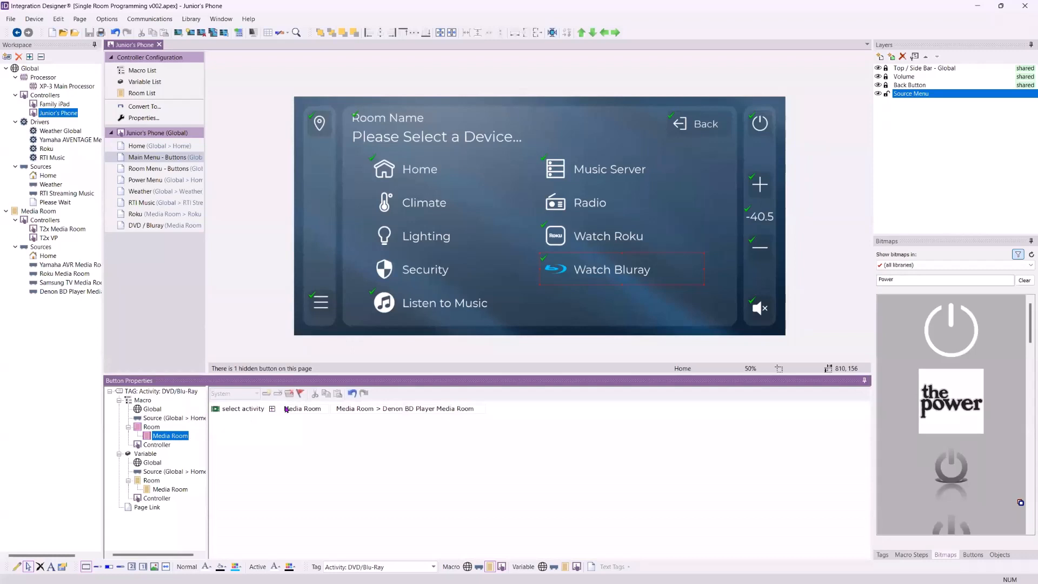
{"action": "left_click", "coordinate": [249, 430]}
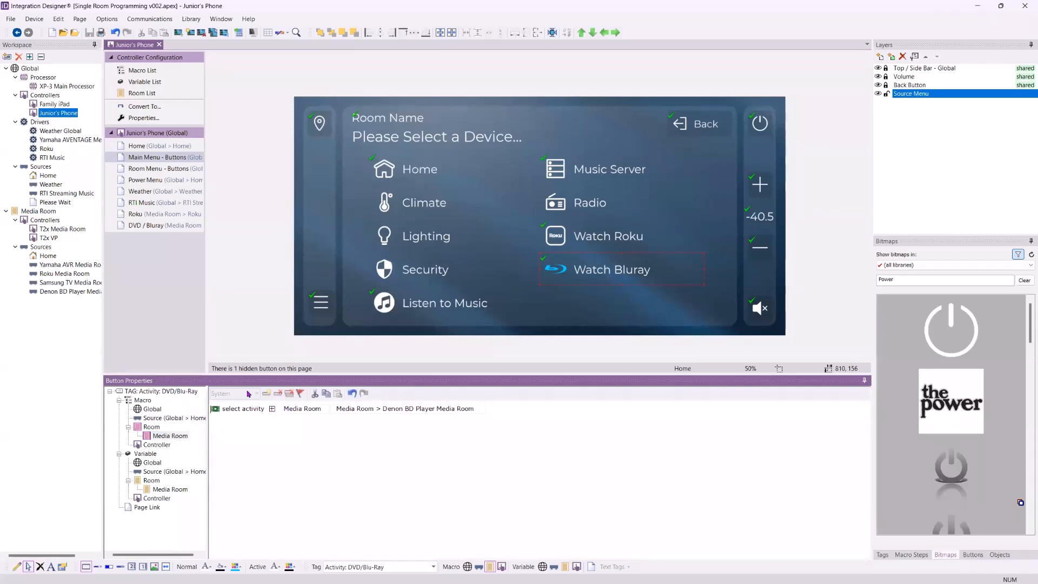
{"action": "left_click", "coordinate": [167, 444]}
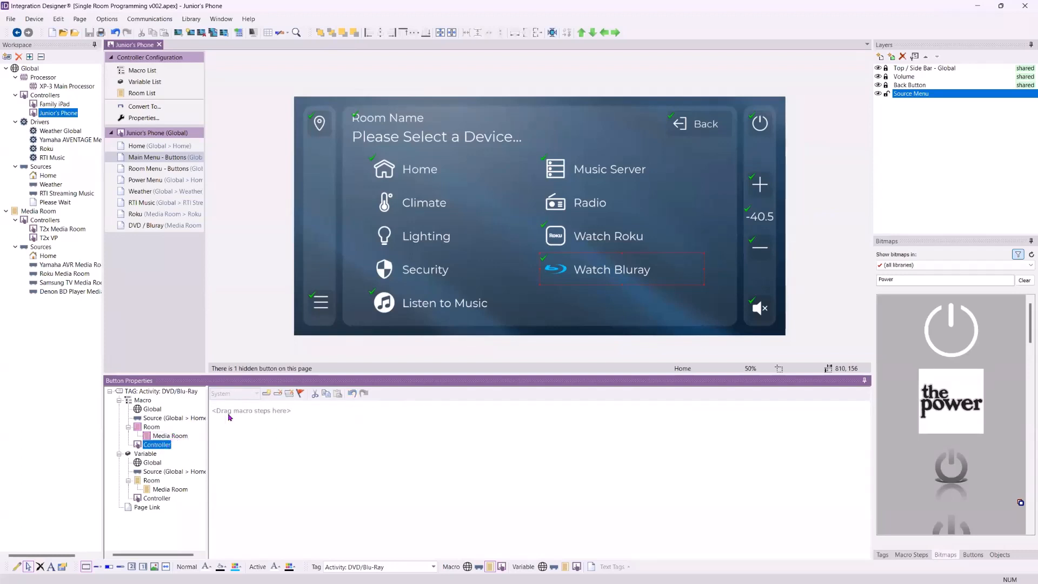
{"action": "left_click", "coordinate": [911, 555]}
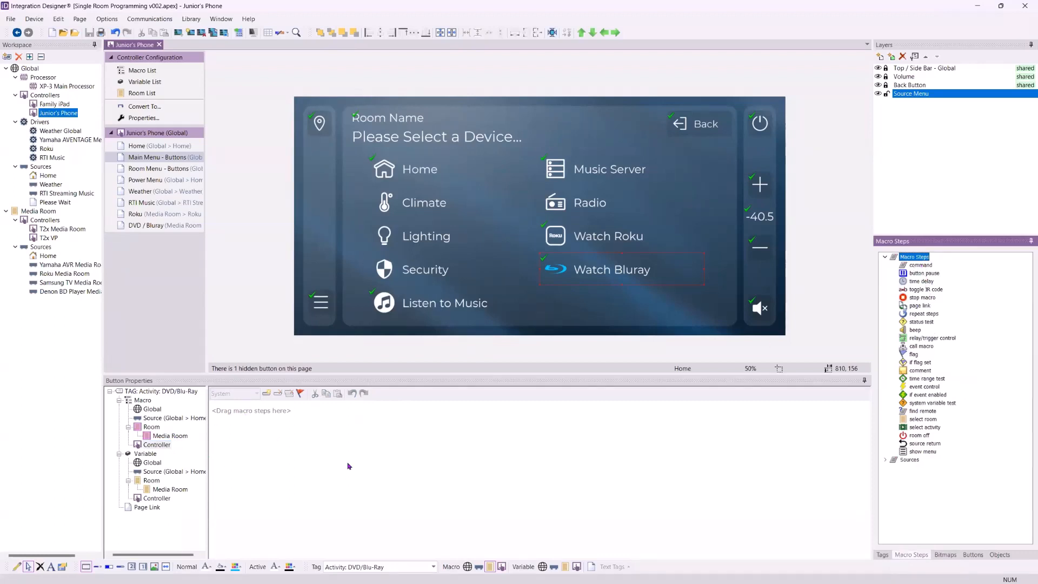
{"action": "left_click", "coordinate": [164, 444]}
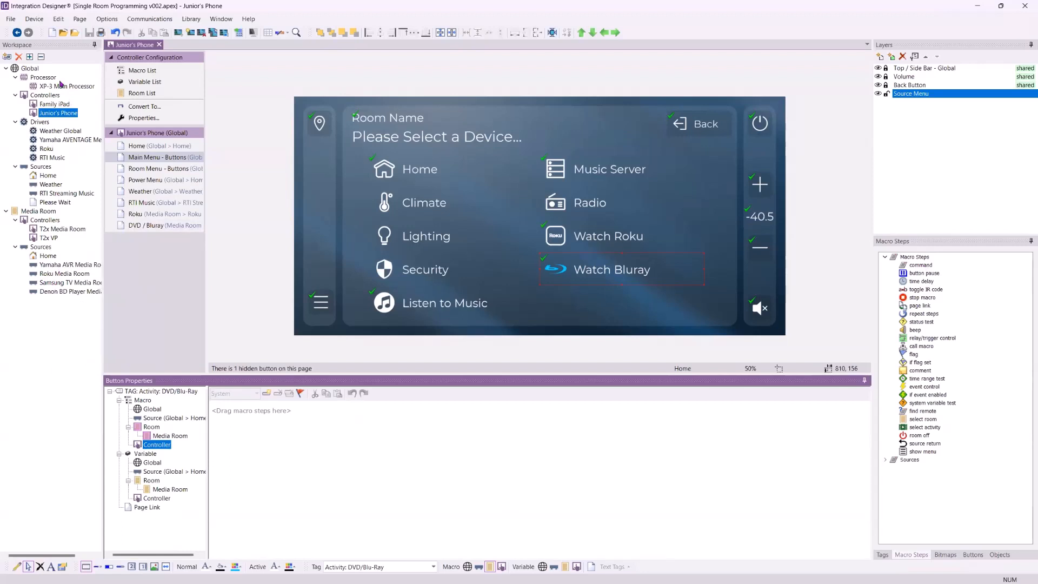
Add a 3M SPR1000 Streaming Projector infrared device to Global with a Standalone output port and no controller pages
{"action": "left_click", "coordinate": [6, 57]}
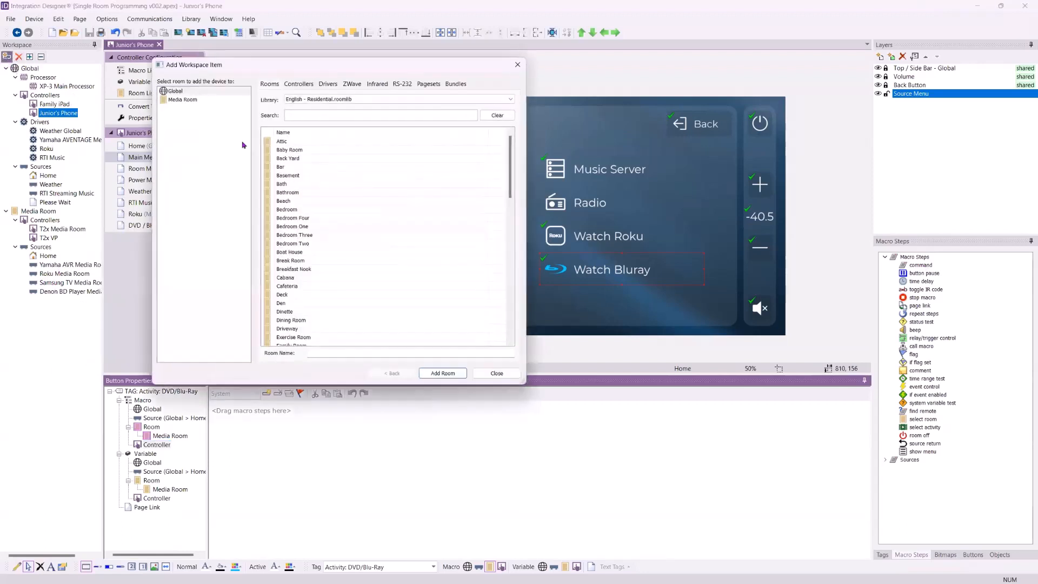
{"action": "left_click", "coordinate": [376, 85]}
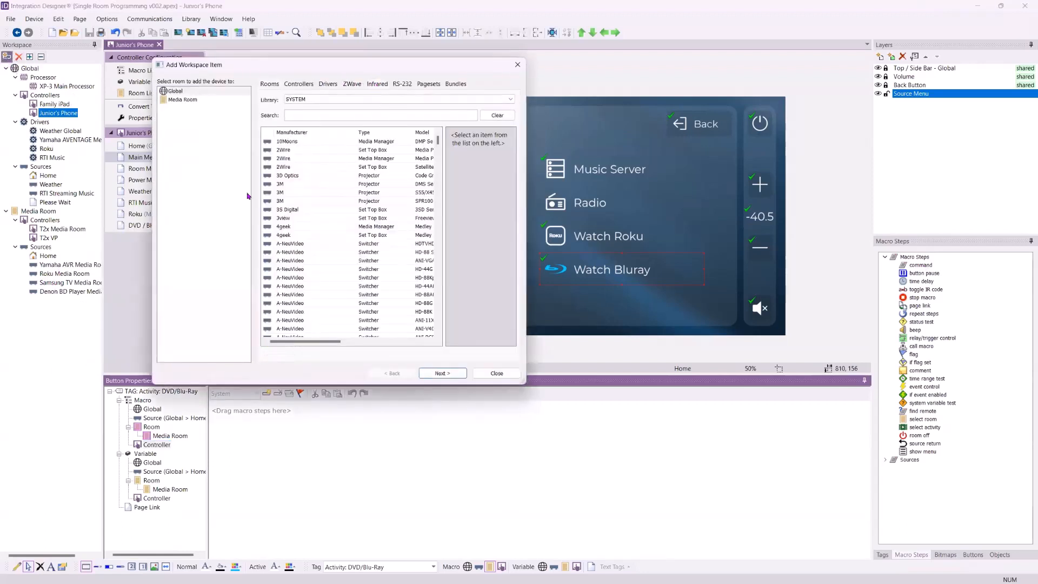
{"action": "double_click", "coordinate": [300, 201]}
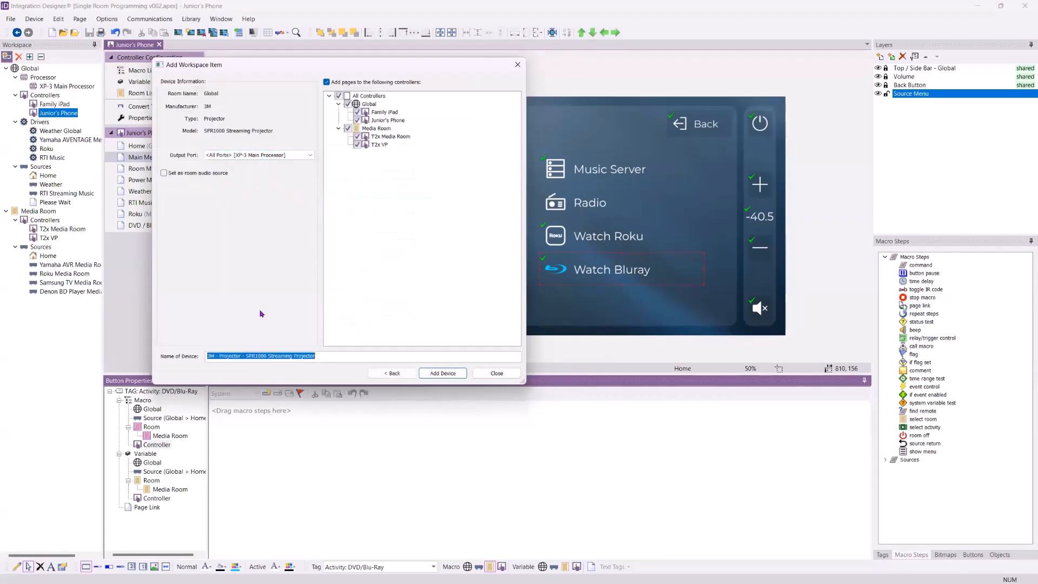
{"action": "left_click", "coordinate": [301, 157]}
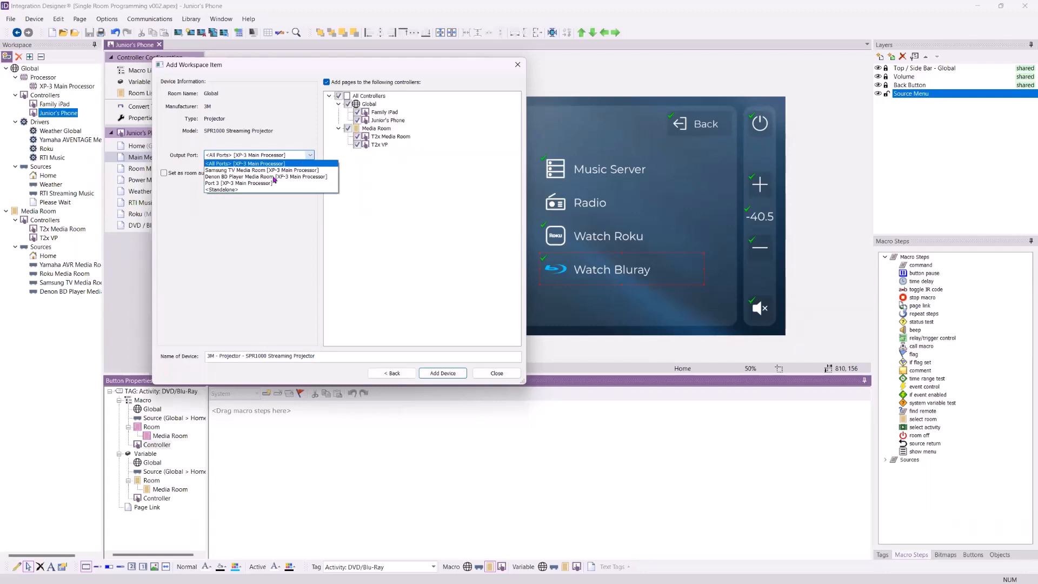
{"action": "left_click", "coordinate": [235, 190]}
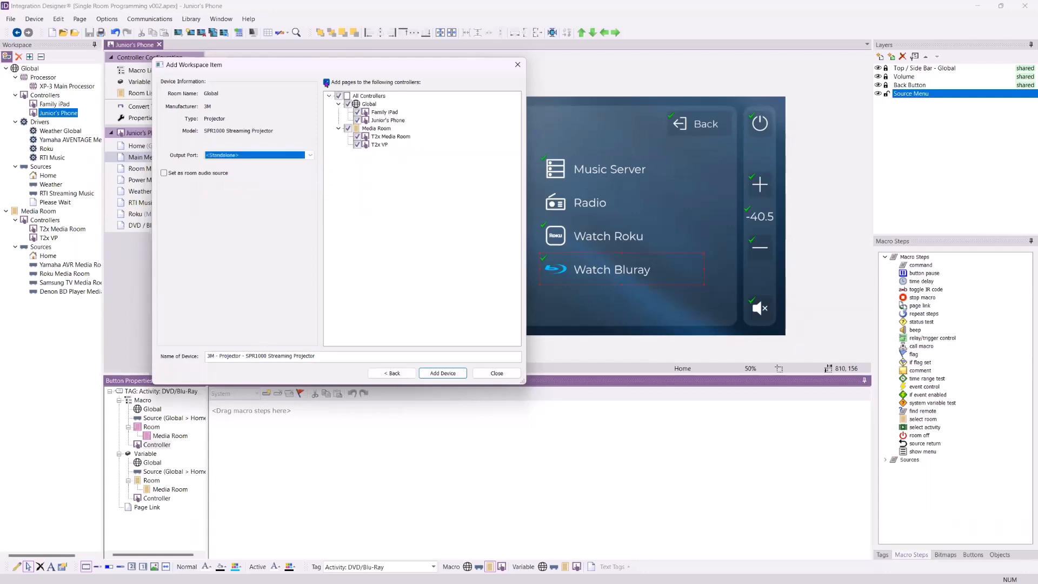
{"action": "left_click", "coordinate": [326, 82]}
{"action": "left_click", "coordinate": [445, 373]}
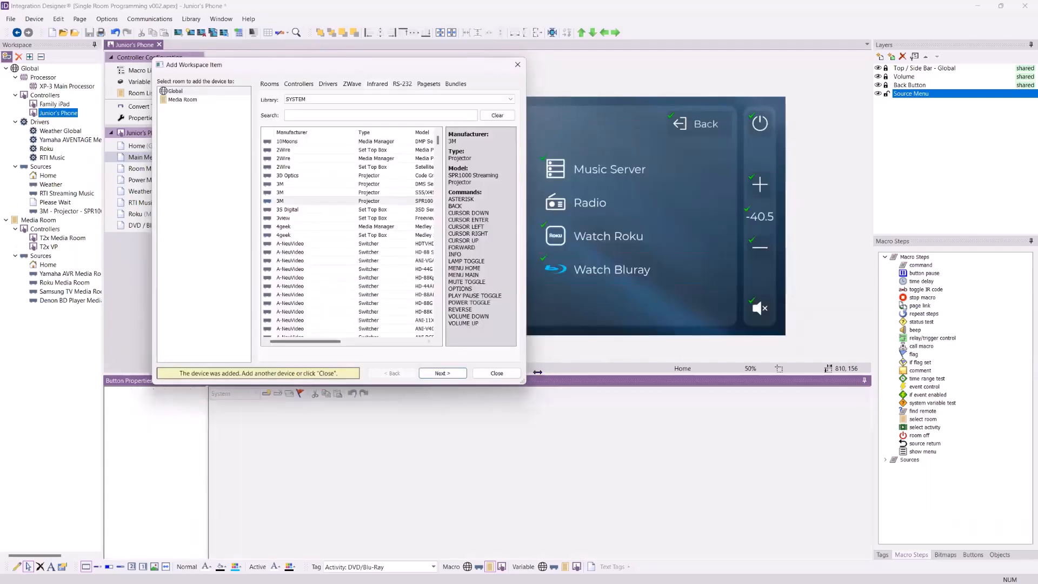
{"action": "left_click", "coordinate": [496, 373]}
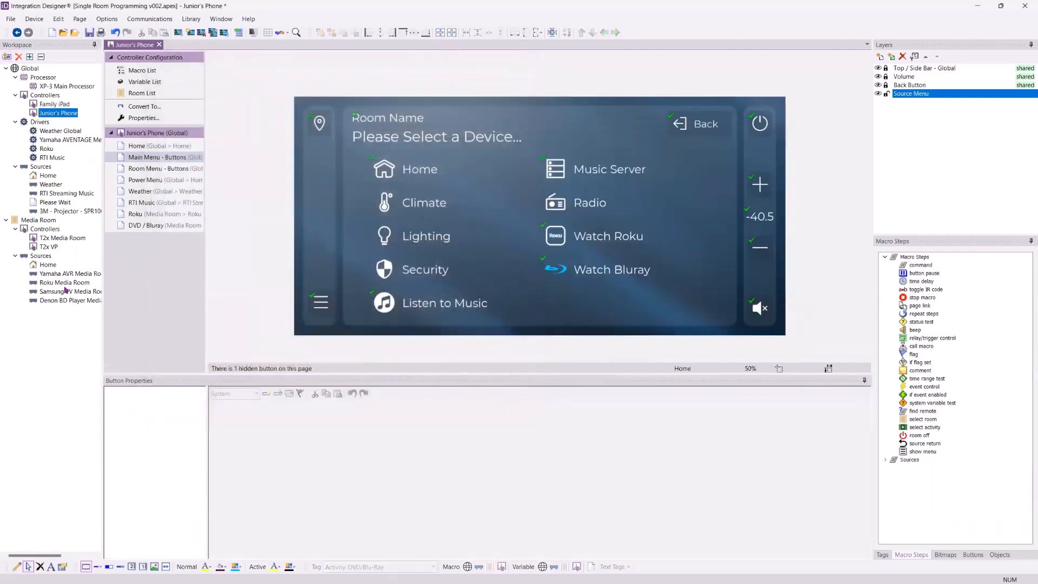
Open the new 3M projector source's IR properties
{"action": "left_click", "coordinate": [75, 213]}
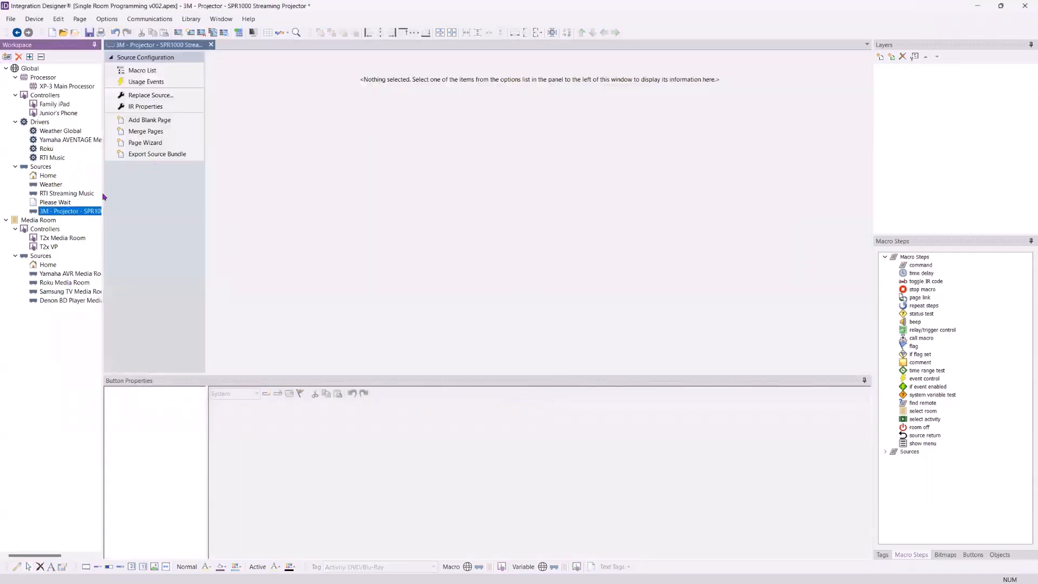
{"action": "left_click", "coordinate": [148, 108]}
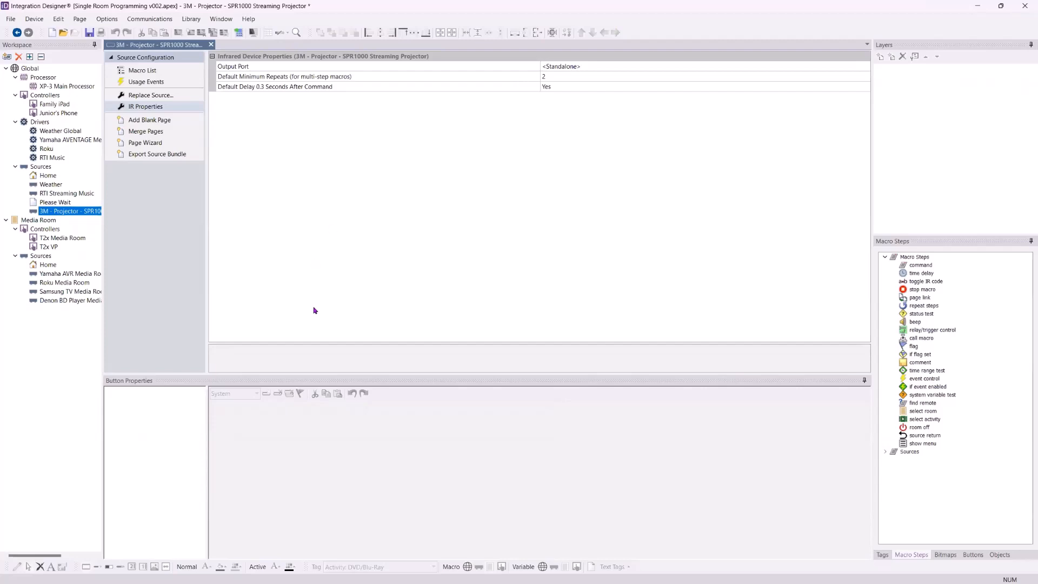
Try to add a command step to the Display button's Controller macro on the Denon BD Player's DVD / Bluray page
{"action": "left_click", "coordinate": [58, 300]}
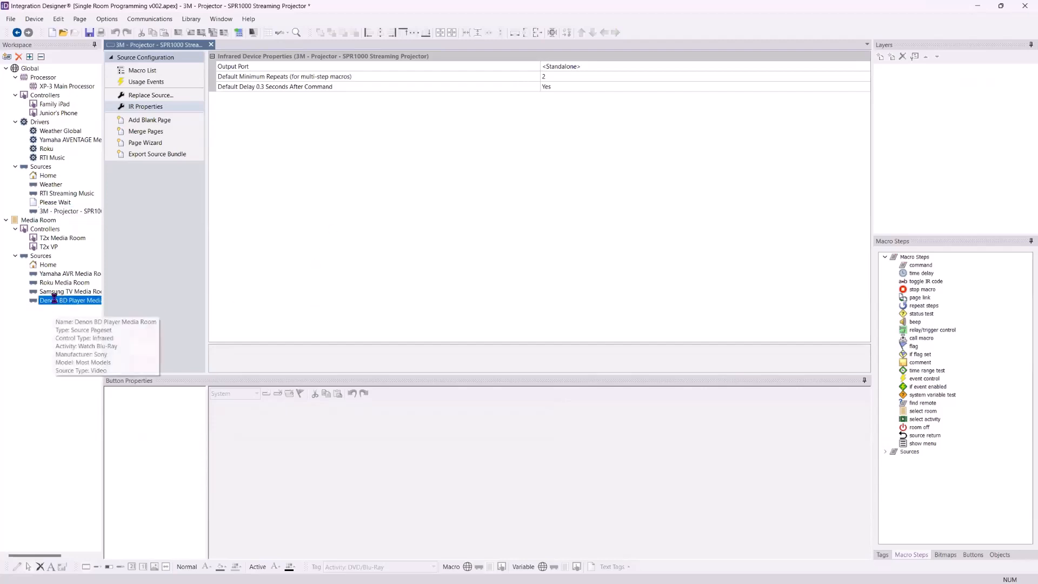
{"action": "left_click", "coordinate": [145, 254]}
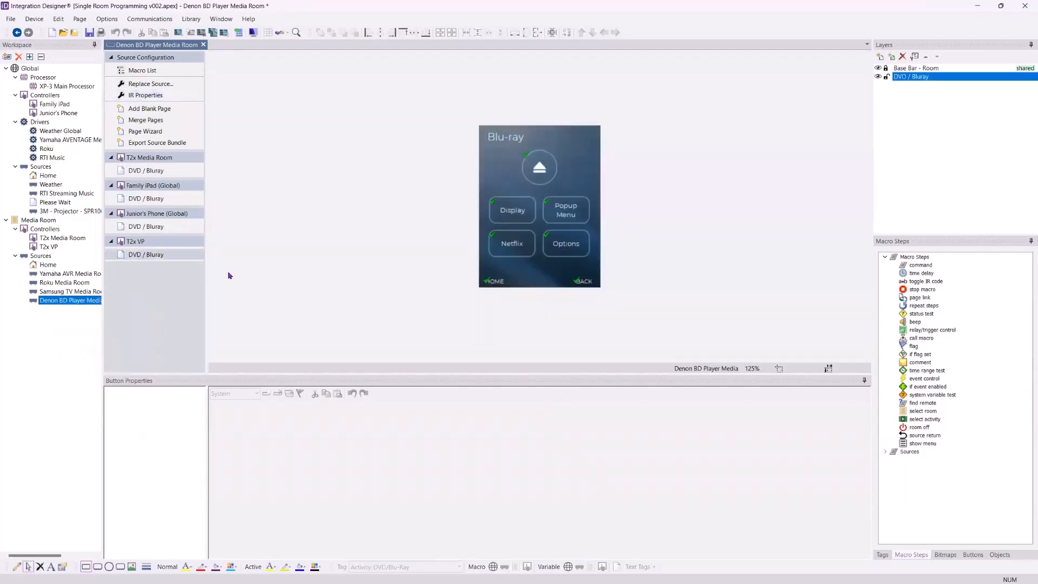
{"action": "left_click", "coordinate": [511, 211]}
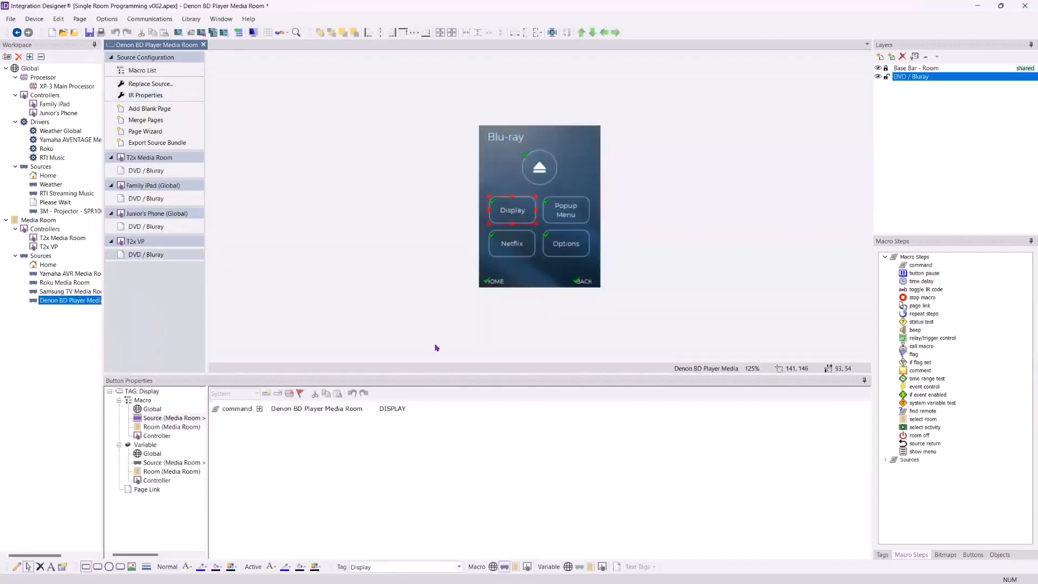
{"action": "left_click", "coordinate": [303, 436]}
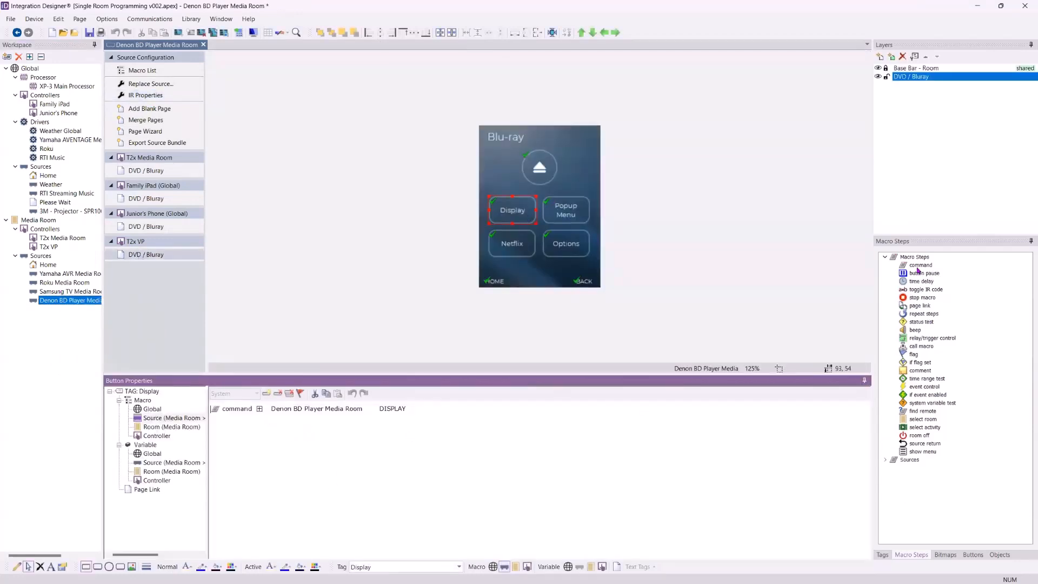
{"action": "left_click_drag", "start_coordinate": [917, 270], "coordinate": [302, 468]}
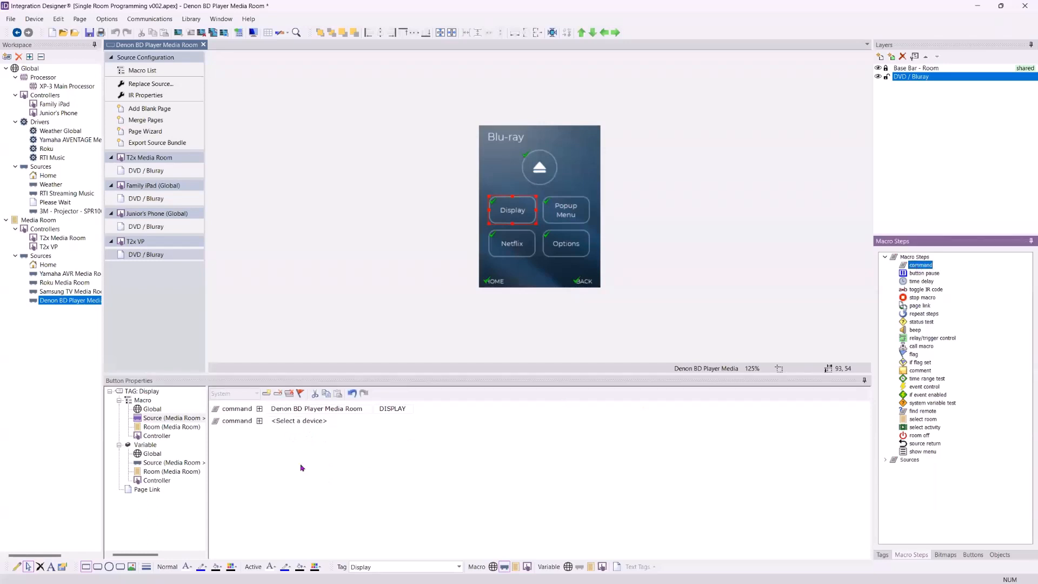
{"action": "left_click", "coordinate": [260, 424]}
{"action": "left_click", "coordinate": [380, 420]}
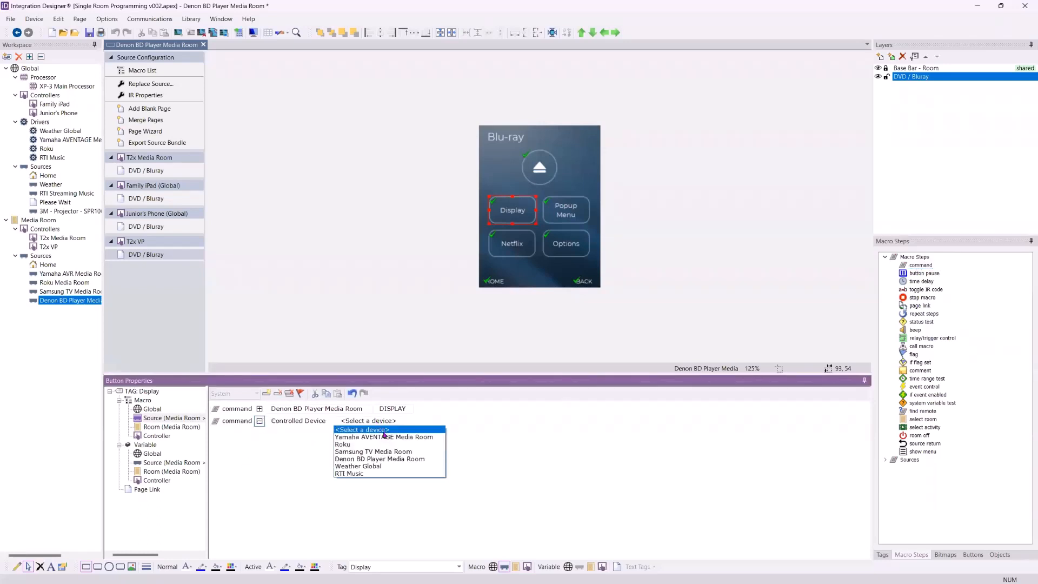
{"action": "left_click", "coordinate": [256, 449]}
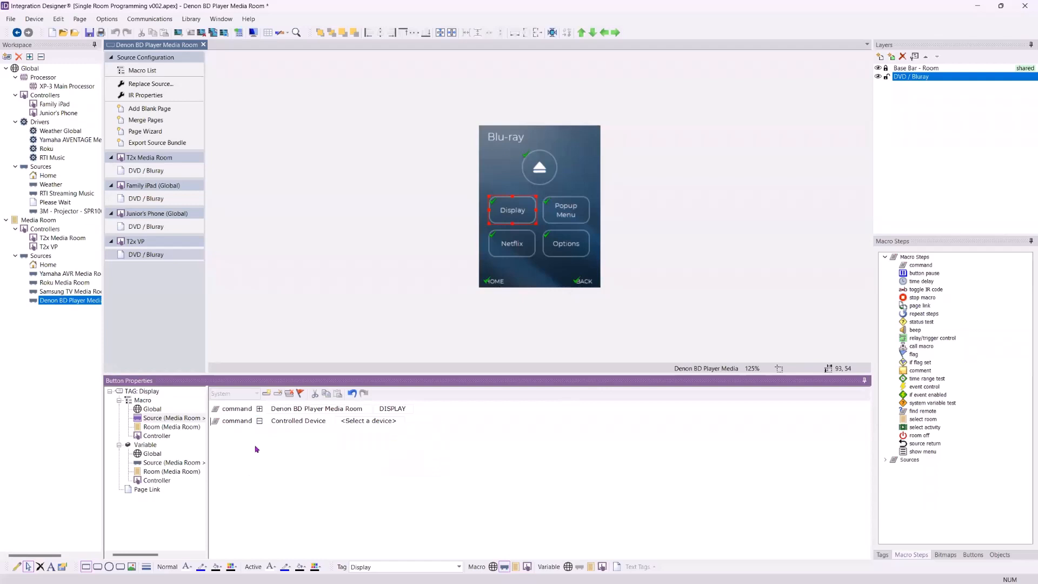
Insert a command step into the Display button's Controller macro and try choosing its controlled device
{"action": "left_click", "coordinate": [158, 436]}
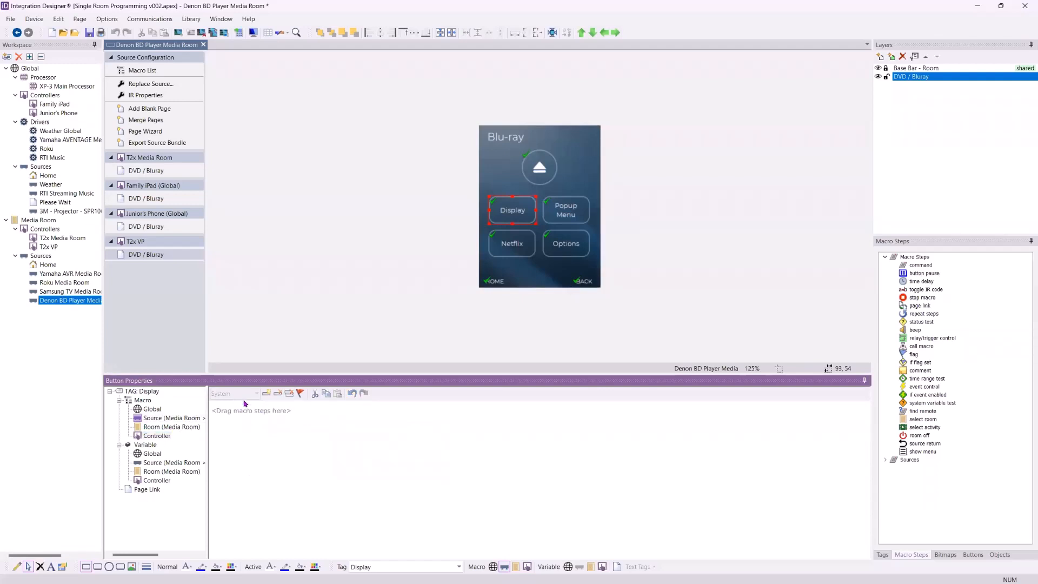
{"action": "left_click", "coordinate": [164, 436]}
{"action": "left_click", "coordinate": [516, 209]}
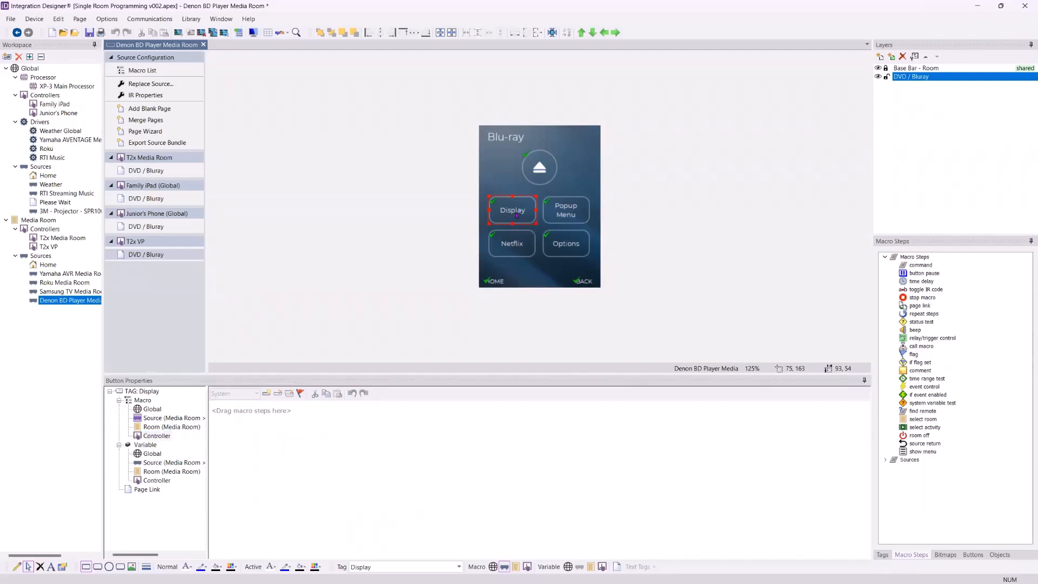
{"action": "left_click", "coordinate": [158, 436]}
{"action": "left_click", "coordinate": [266, 393]}
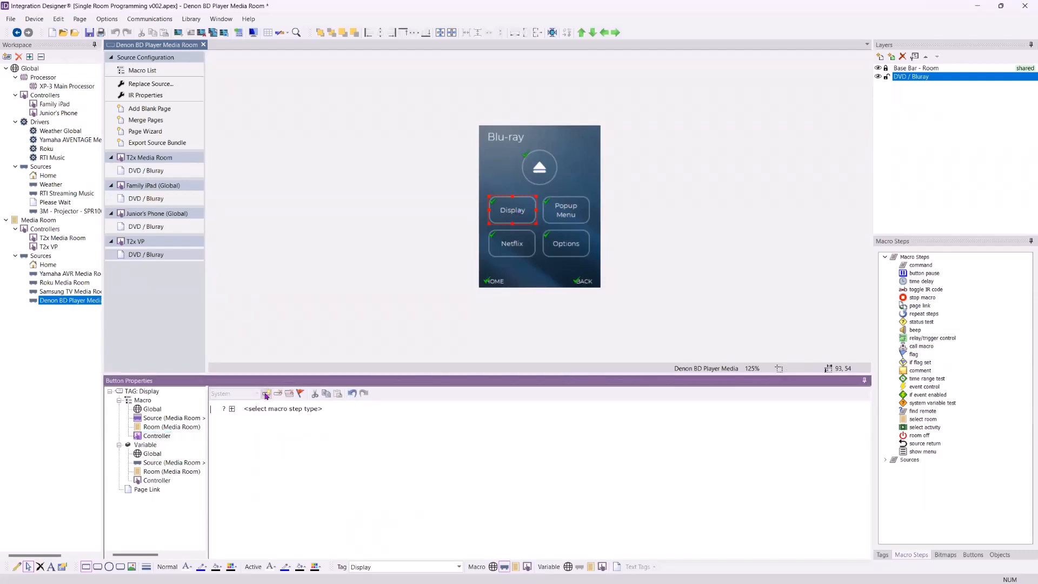
{"action": "left_click", "coordinate": [233, 409]}
{"action": "left_click", "coordinate": [350, 409]}
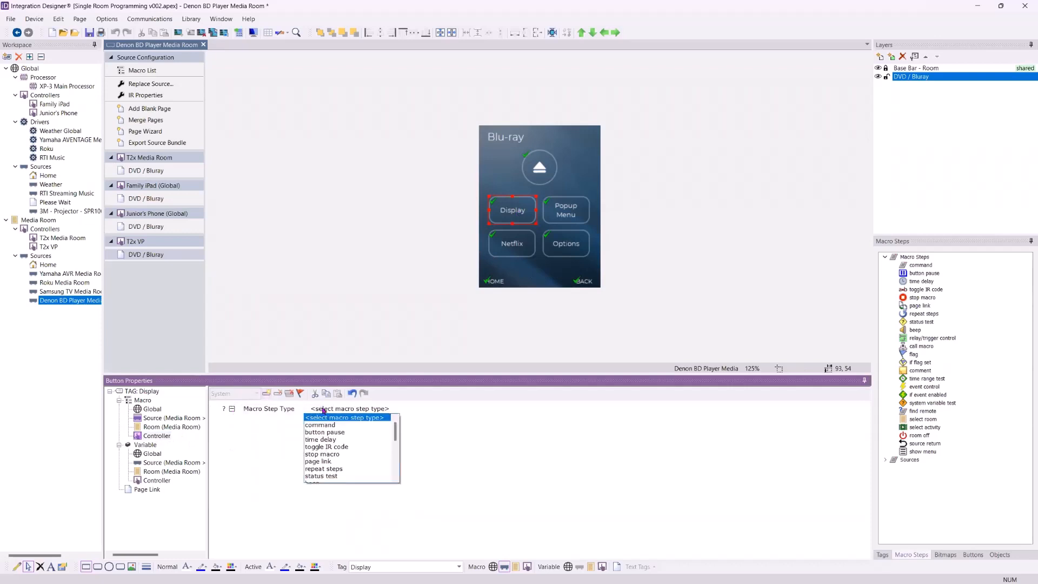
{"action": "left_click", "coordinate": [349, 427]}
{"action": "left_click", "coordinate": [327, 409]}
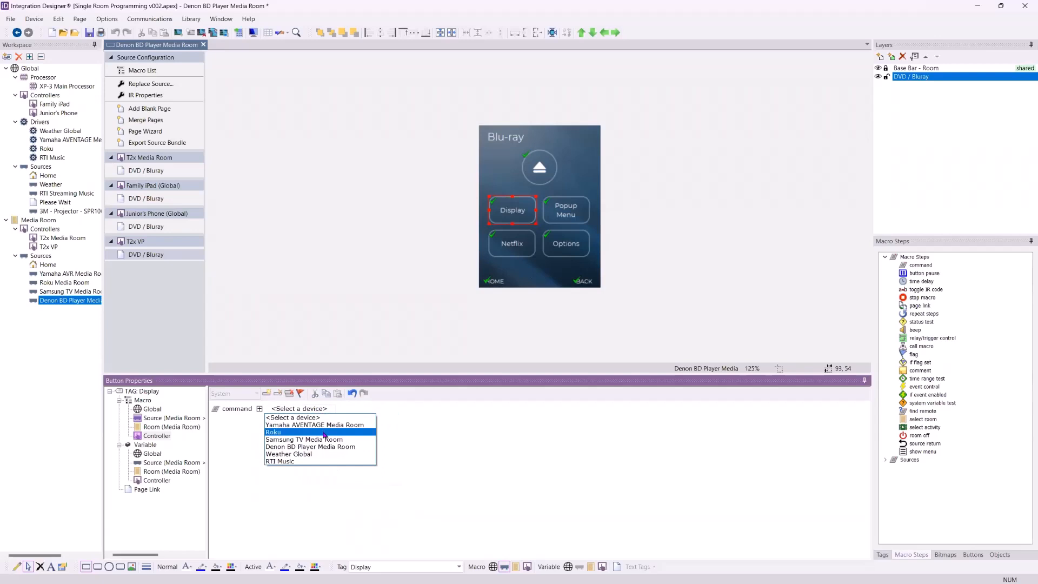
{"action": "left_click", "coordinate": [246, 444]}
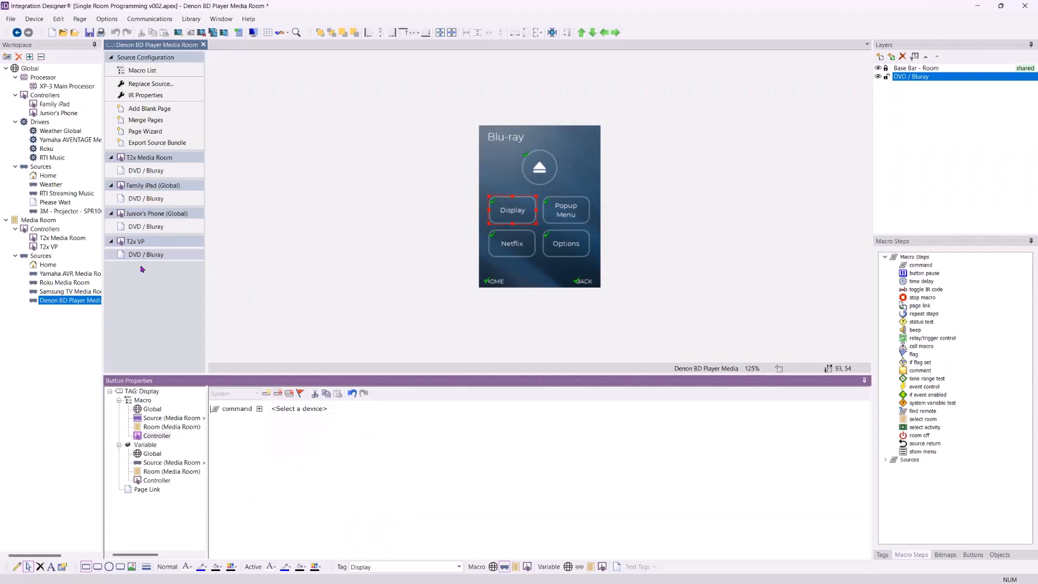
Open the RTI Streaming Music transports page and set the Thumbs Down button's Controller macro to Standalone
{"action": "double_click", "coordinate": [67, 193]}
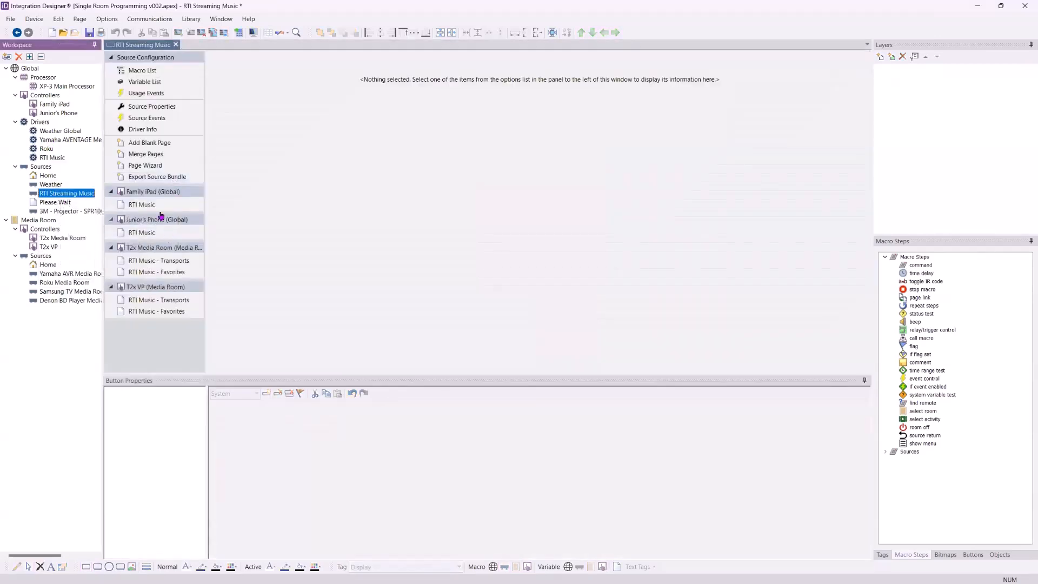
{"action": "left_click", "coordinate": [157, 261]}
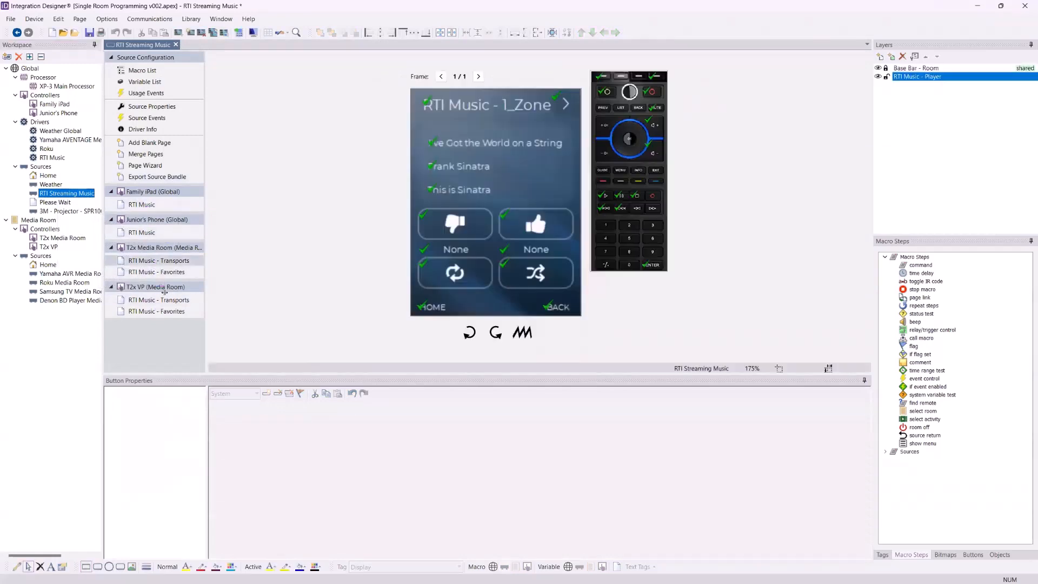
{"action": "left_click", "coordinate": [454, 222]}
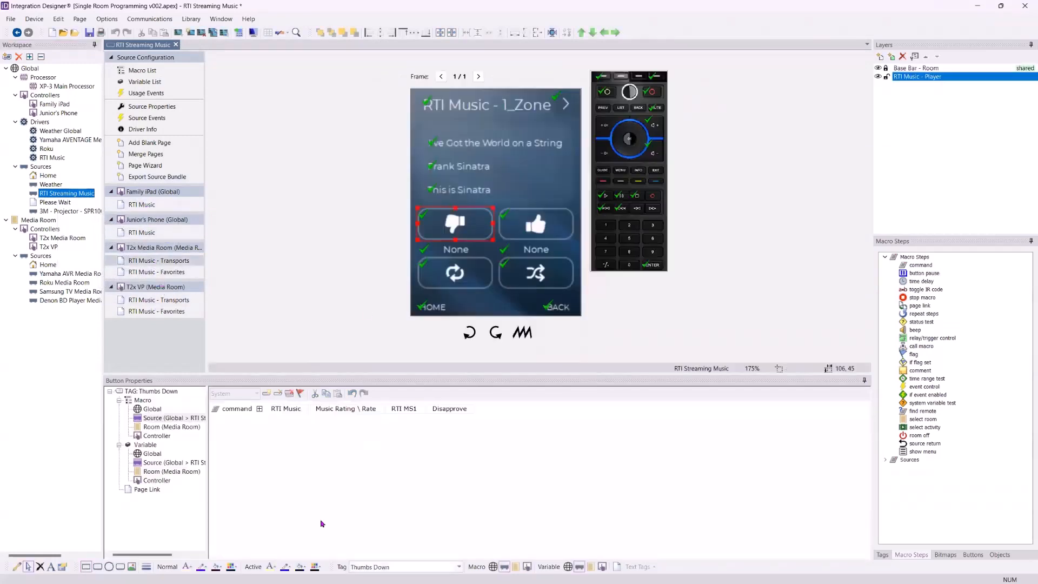
{"action": "left_click", "coordinate": [161, 436]}
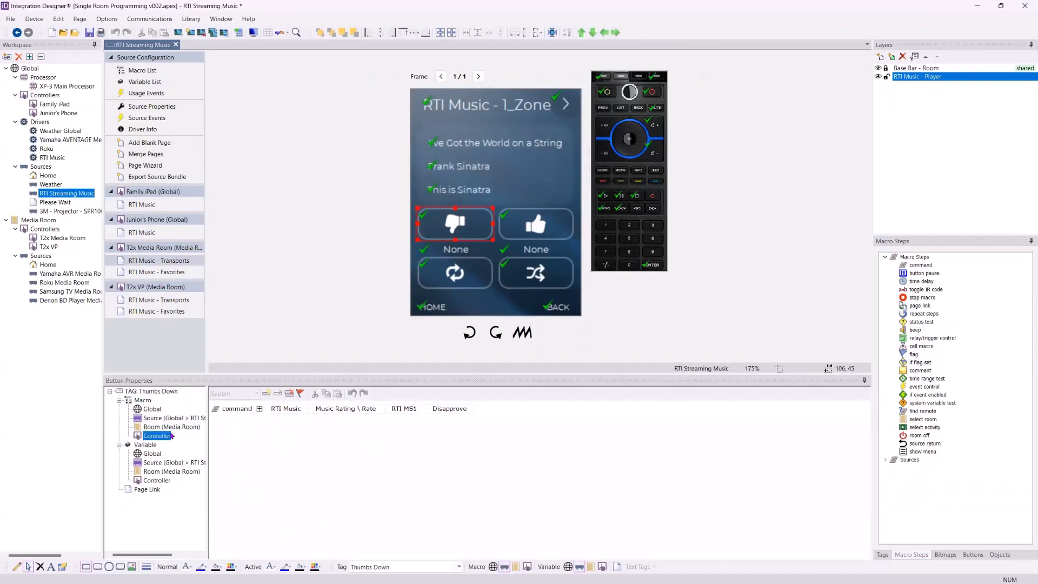
{"action": "left_click", "coordinate": [253, 395]}
{"action": "left_click", "coordinate": [249, 414]}
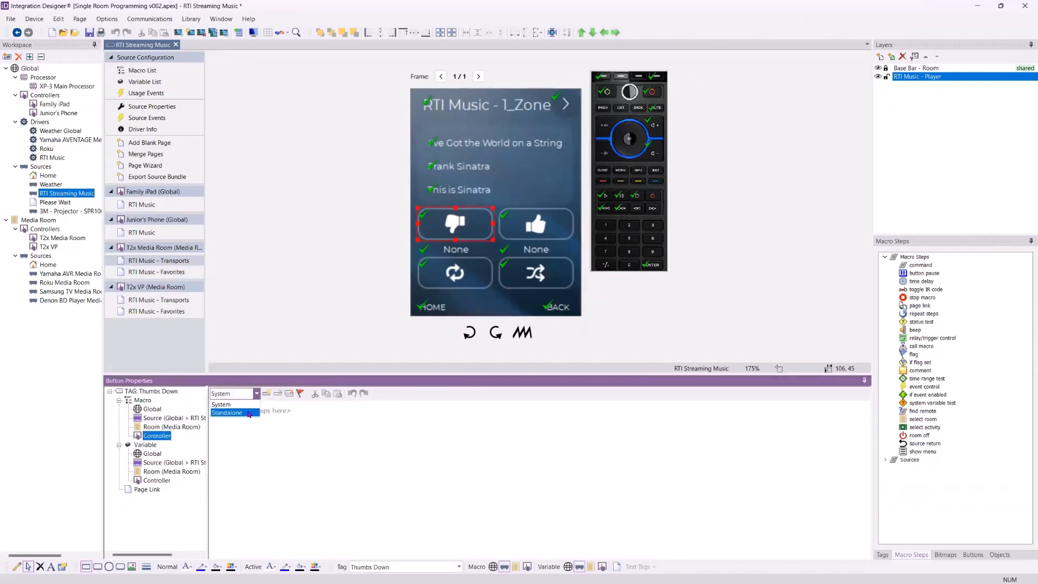
Add a command step sending CURSOR LEFT to the 3M - Projector - SPR1000 Streaming Projector in that macro
{"action": "left_click_drag", "start_coordinate": [917, 265], "coordinate": [323, 419]}
{"action": "left_click", "coordinate": [316, 409]}
{"action": "left_click", "coordinate": [315, 425]}
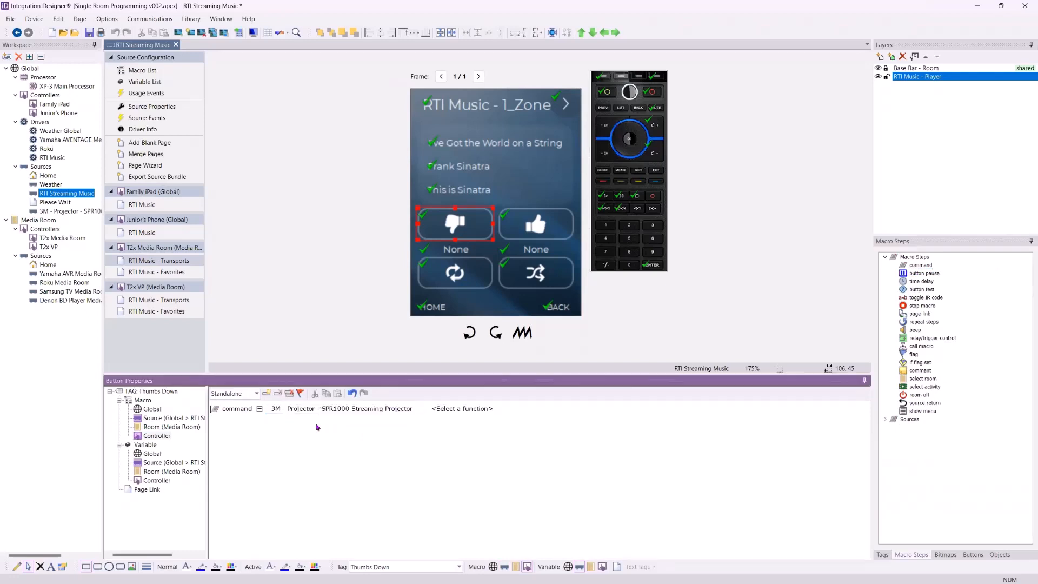
{"action": "left_click", "coordinate": [478, 409]}
{"action": "left_click", "coordinate": [483, 454]}
Add a select activity step to the Thumbs Down macro that switches Media Room to Global > RTI Streaming Music
{"action": "left_click", "coordinate": [928, 338]}
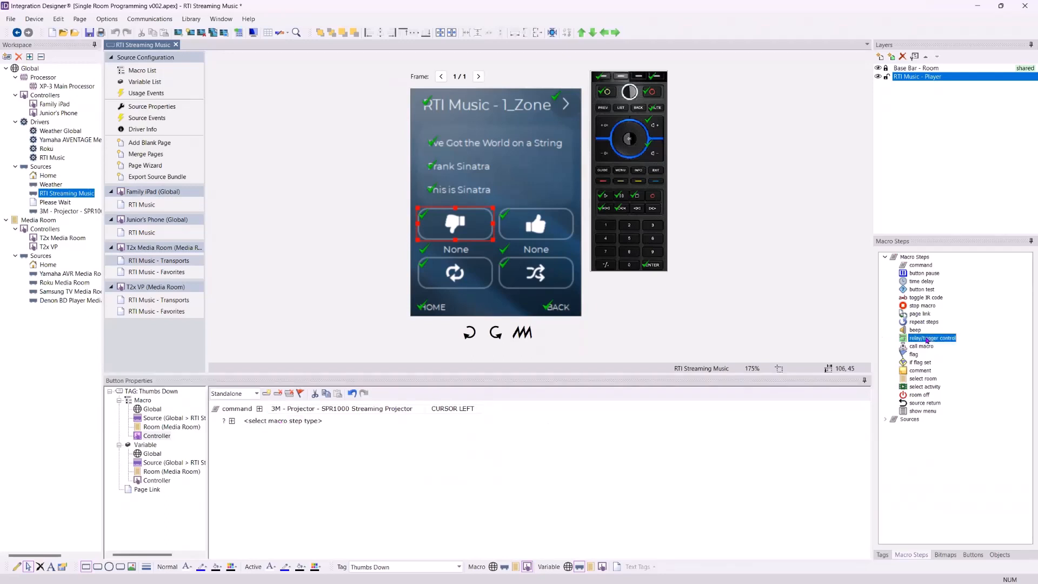
{"action": "double_click", "coordinate": [923, 387]}
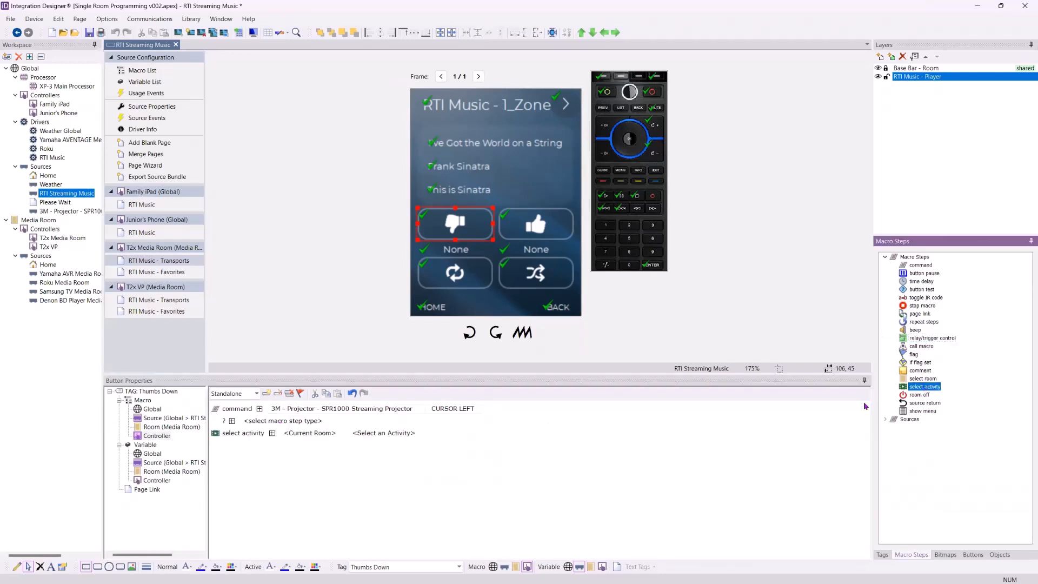
{"action": "left_click", "coordinate": [331, 434]}
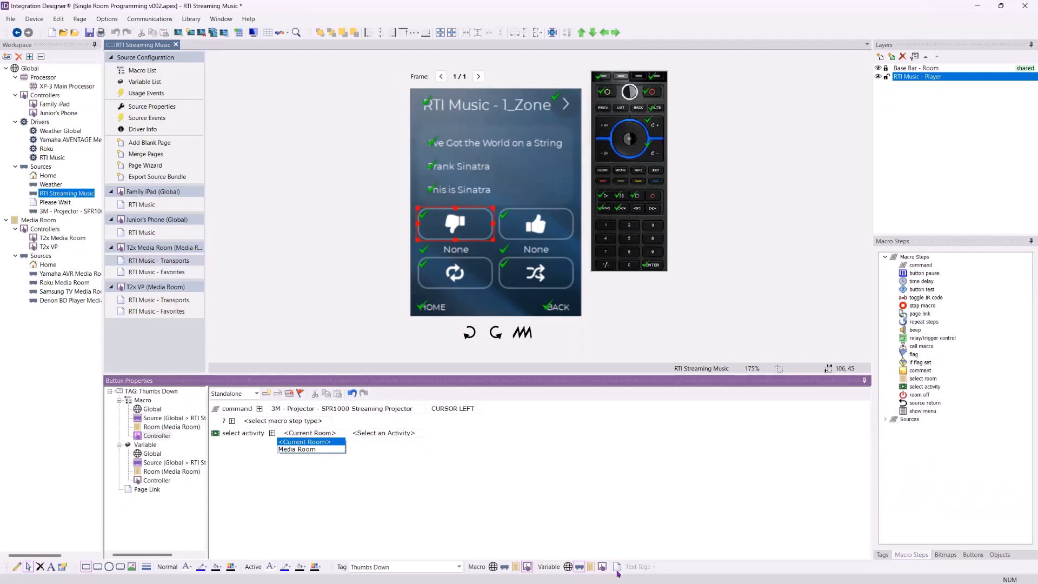
{"action": "left_click", "coordinate": [402, 531]}
{"action": "left_click", "coordinate": [310, 433]}
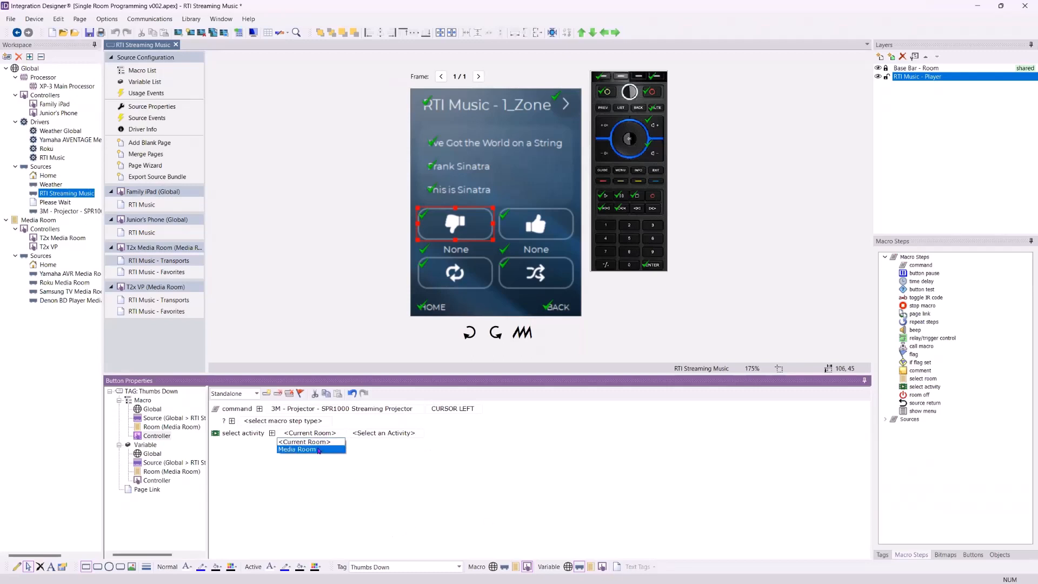
{"action": "left_click", "coordinate": [297, 449]}
{"action": "left_click", "coordinate": [392, 434]}
{"action": "left_click", "coordinate": [389, 458]}
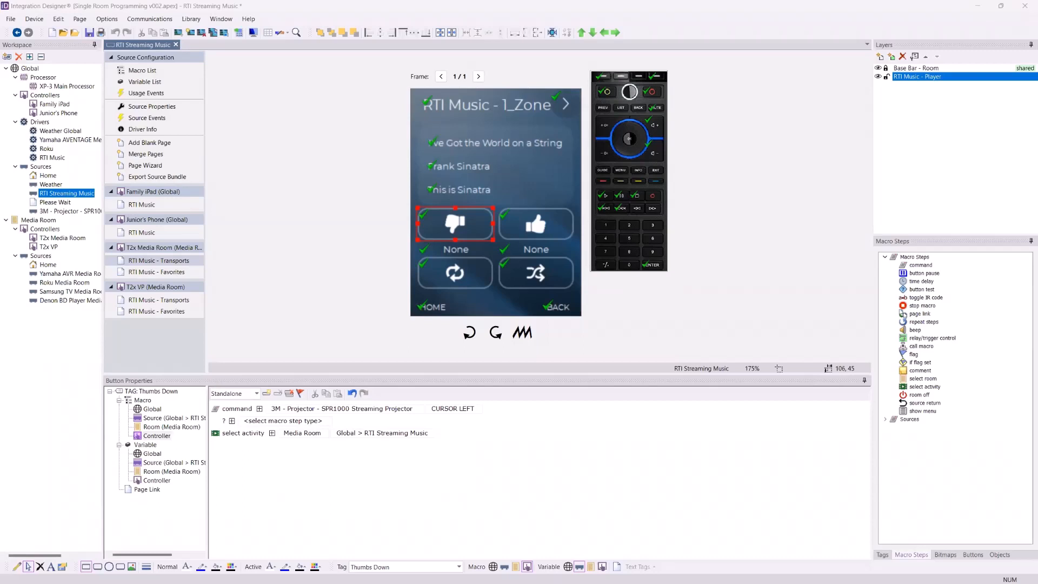
Try duplicating the now-playing album text field just below the original on the transports page
{"action": "left_click", "coordinate": [474, 188]}
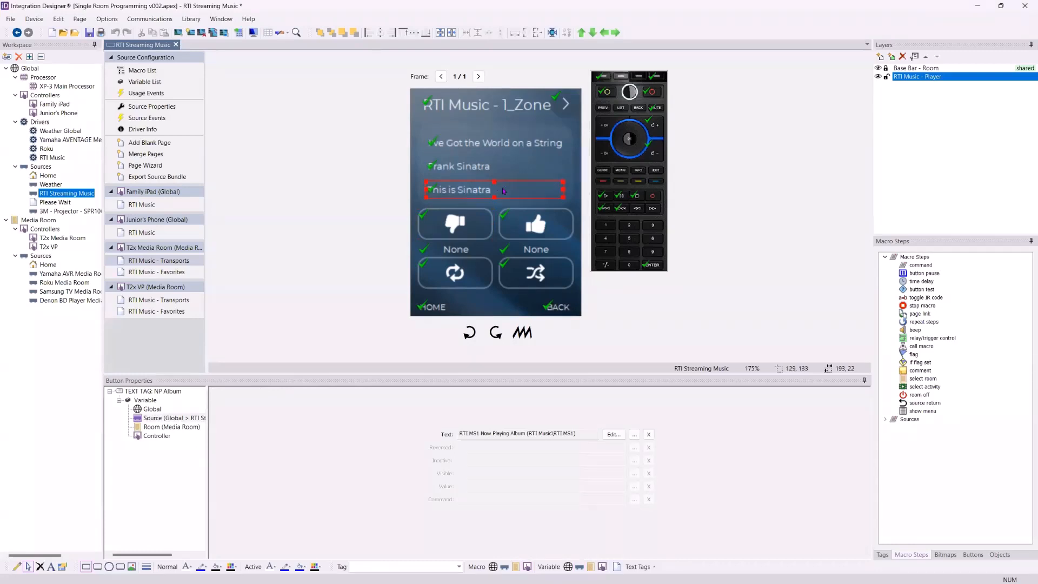
{"action": "left_click", "coordinate": [472, 167]}
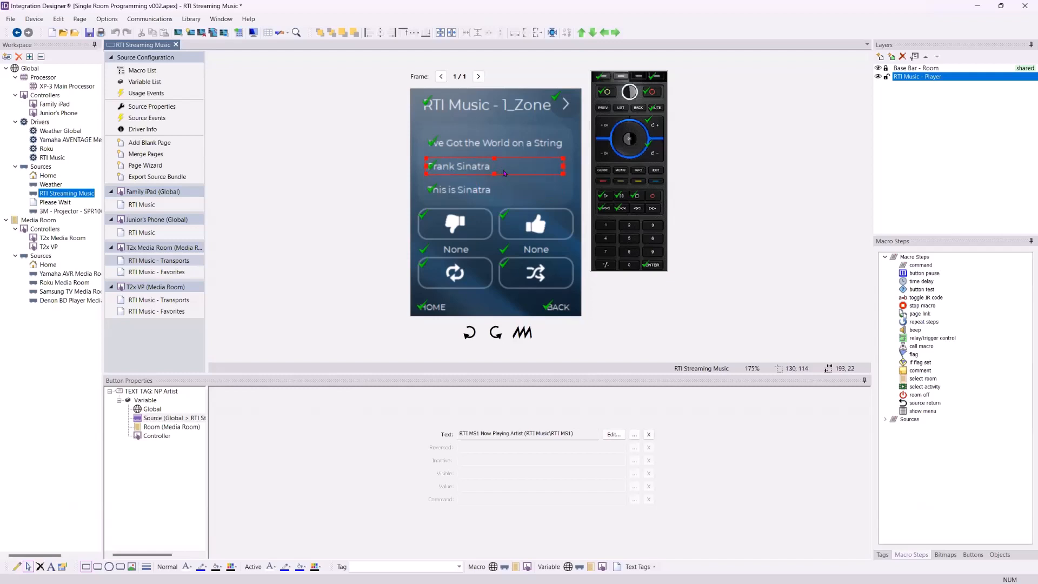
{"action": "left_click", "coordinate": [479, 189]}
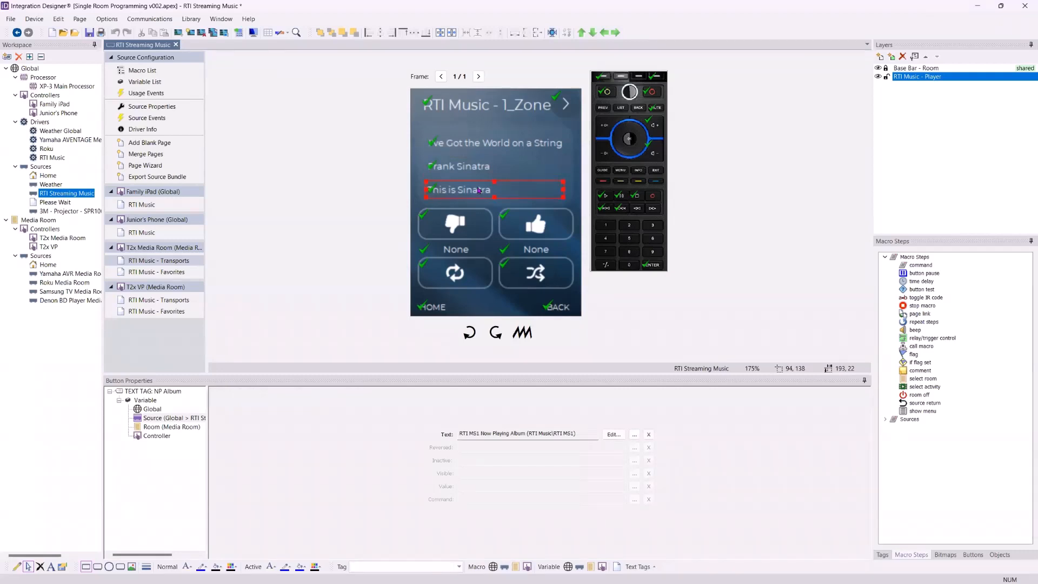
{"action": "left_click_drag", "start_coordinate": [480, 190], "coordinate": [486, 204]}
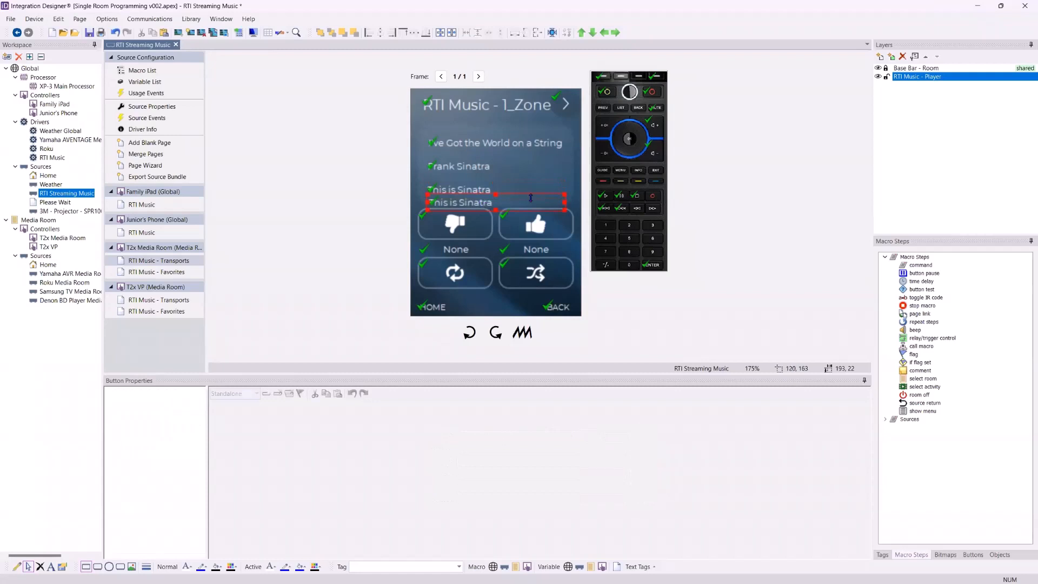
{"action": "left_click_drag", "start_coordinate": [580, 202], "coordinate": [558, 194]}
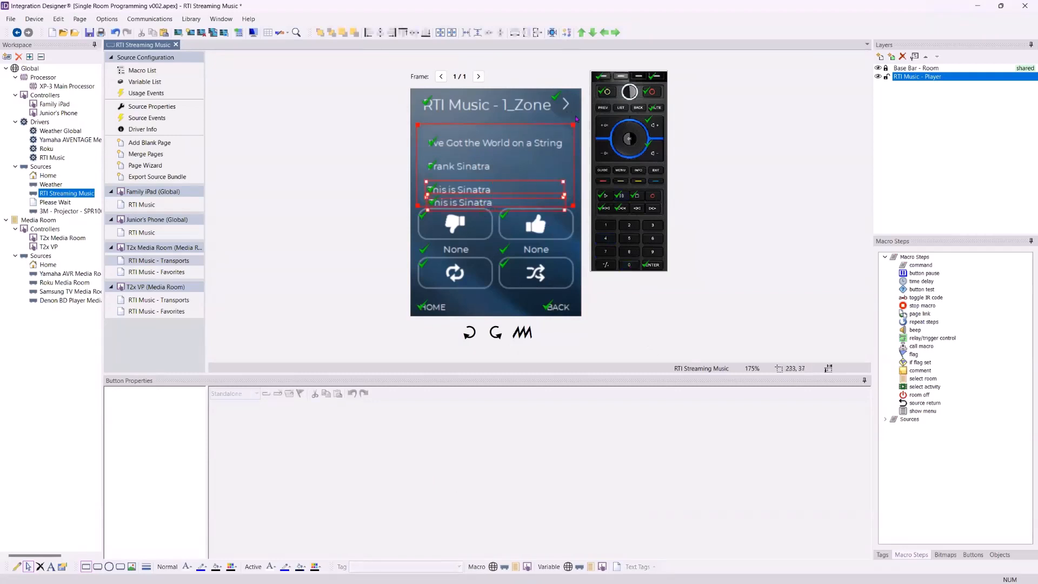
{"action": "left_click", "coordinate": [449, 204]}
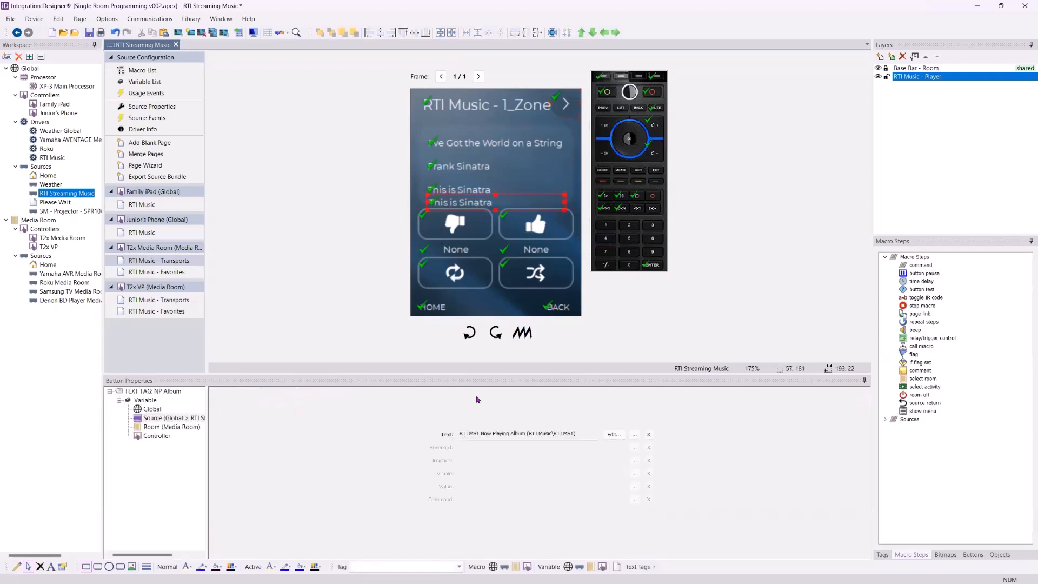
Examine the album text field's assigned variable and browse the RTI Music driver's variable list without changing it
{"action": "left_click", "coordinate": [610, 438]}
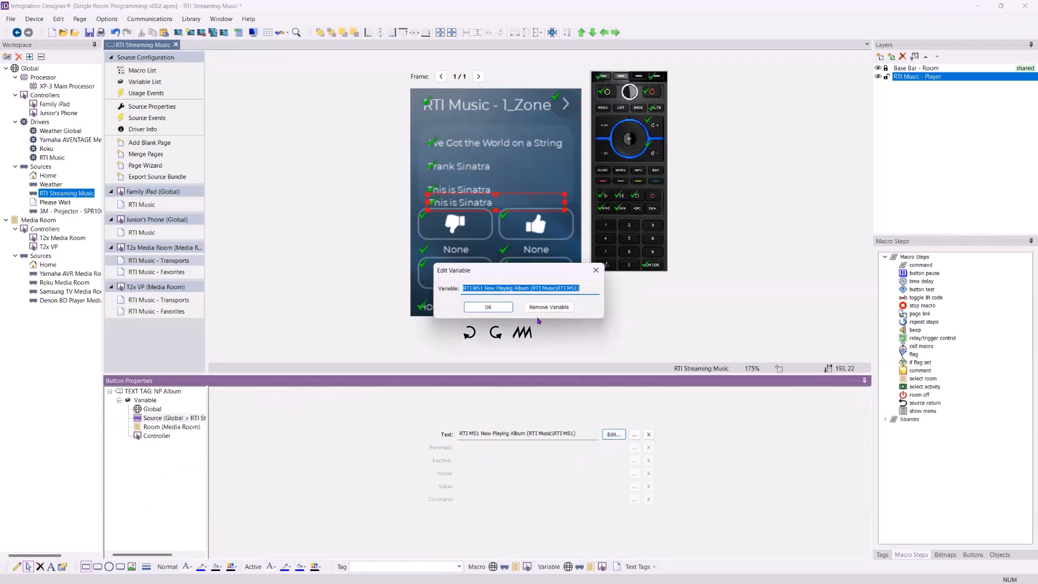
{"action": "left_click", "coordinate": [596, 275]}
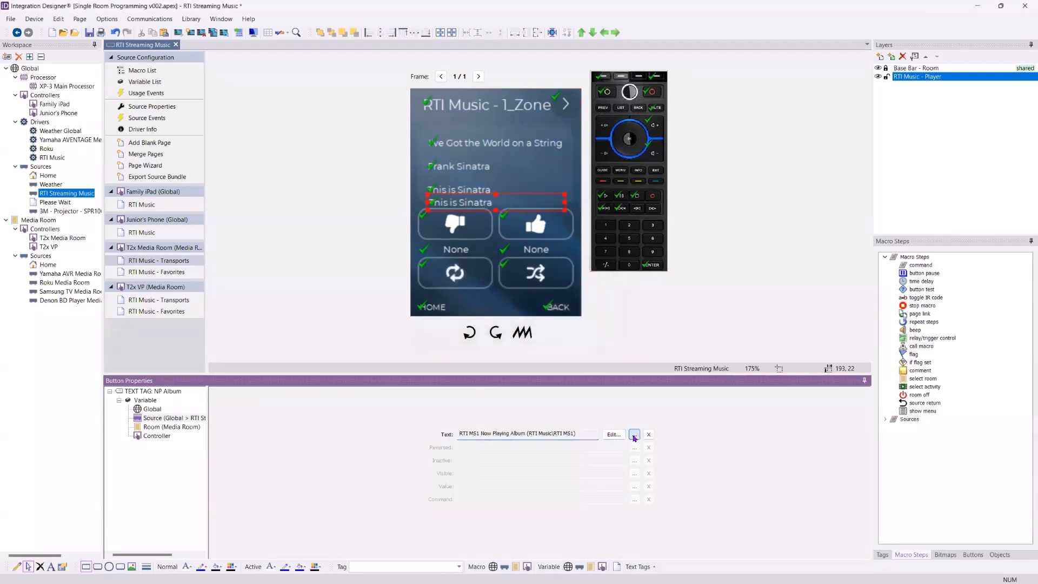
{"action": "left_click", "coordinate": [634, 434]}
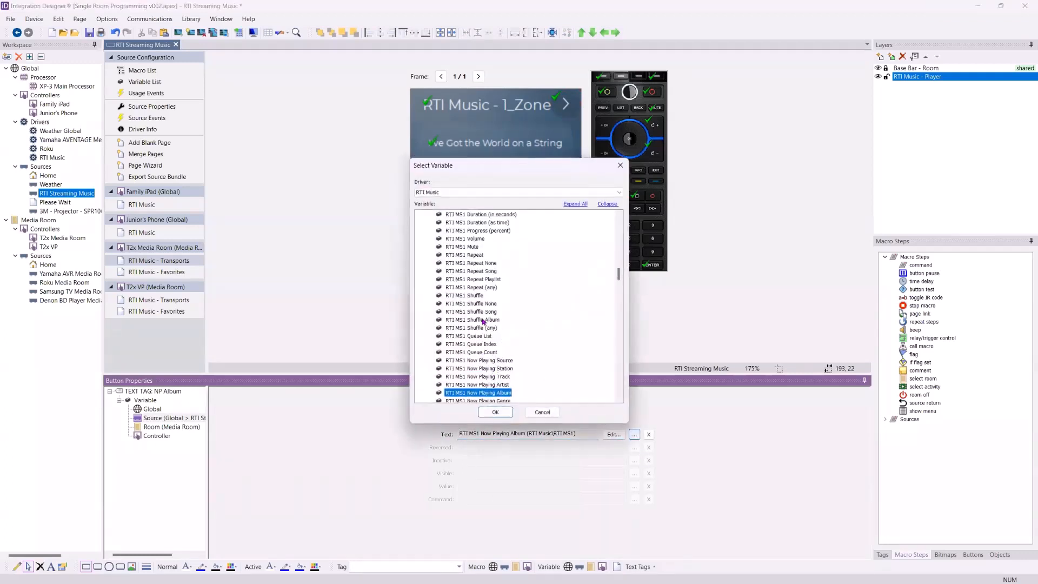
{"action": "scroll", "coordinate": [485, 322], "scroll_direction": "down", "scroll_amount": 1}
{"action": "scroll", "coordinate": [493, 341], "scroll_direction": "down", "scroll_amount": 2}
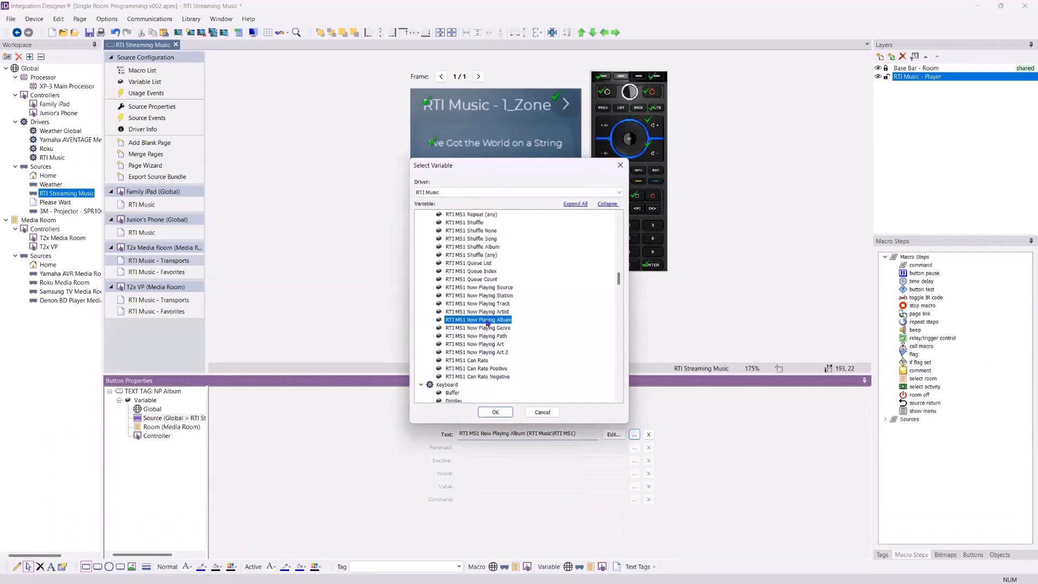
{"action": "scroll", "coordinate": [479, 332], "scroll_direction": "up", "scroll_amount": 2}
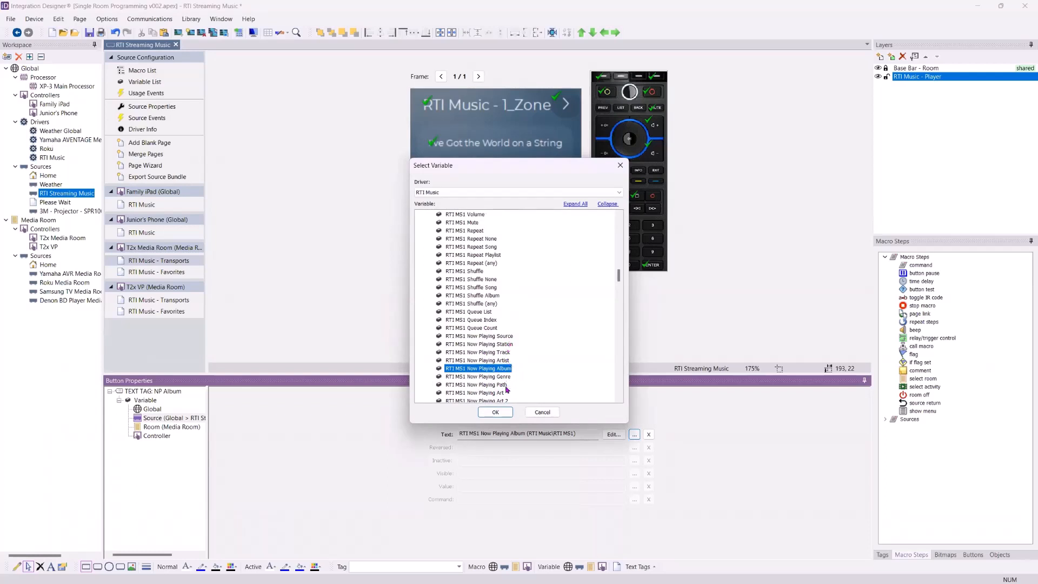
{"action": "scroll", "coordinate": [500, 373], "scroll_direction": "up", "scroll_amount": 3}
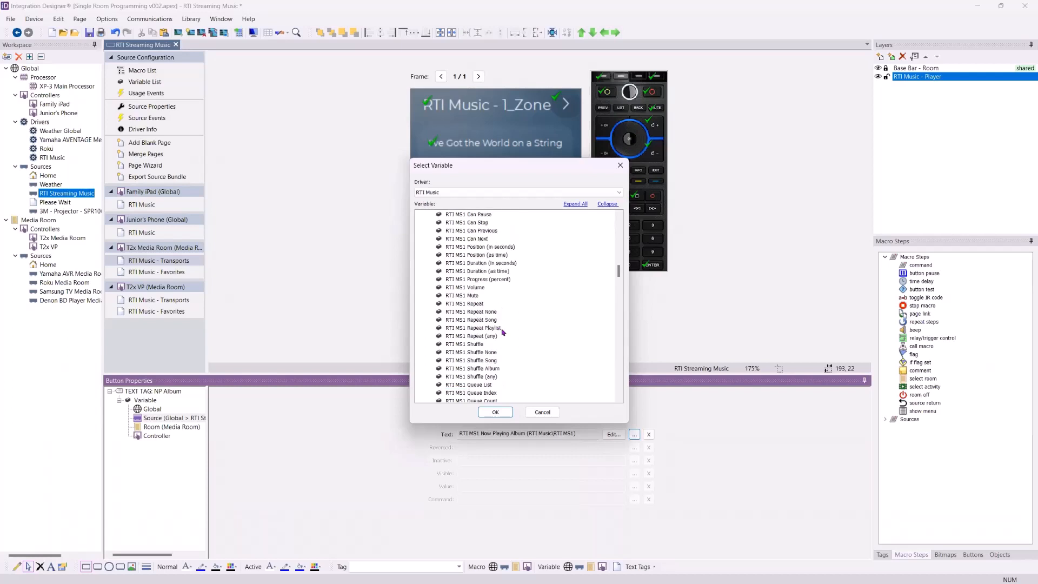
{"action": "scroll", "coordinate": [494, 356], "scroll_direction": "up", "scroll_amount": 5}
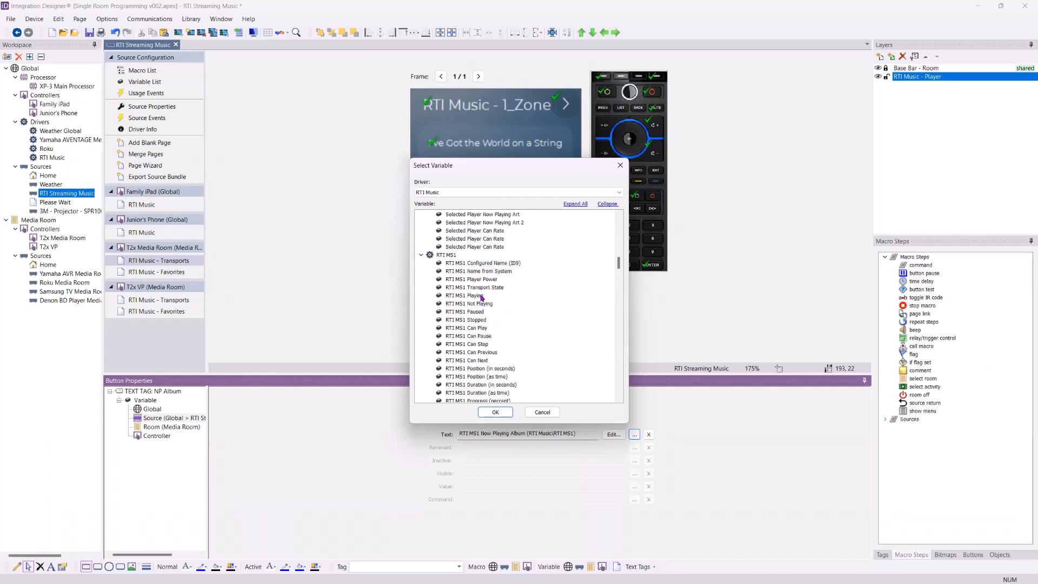
{"action": "scroll", "coordinate": [487, 303], "scroll_direction": "down", "scroll_amount": 4}
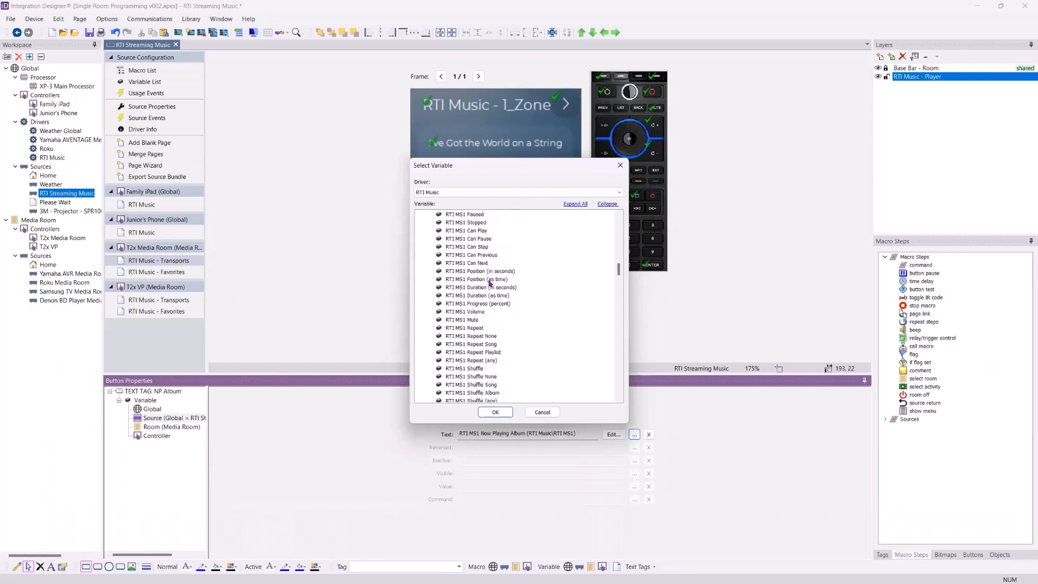
{"action": "scroll", "coordinate": [489, 306], "scroll_direction": "down", "scroll_amount": 5}
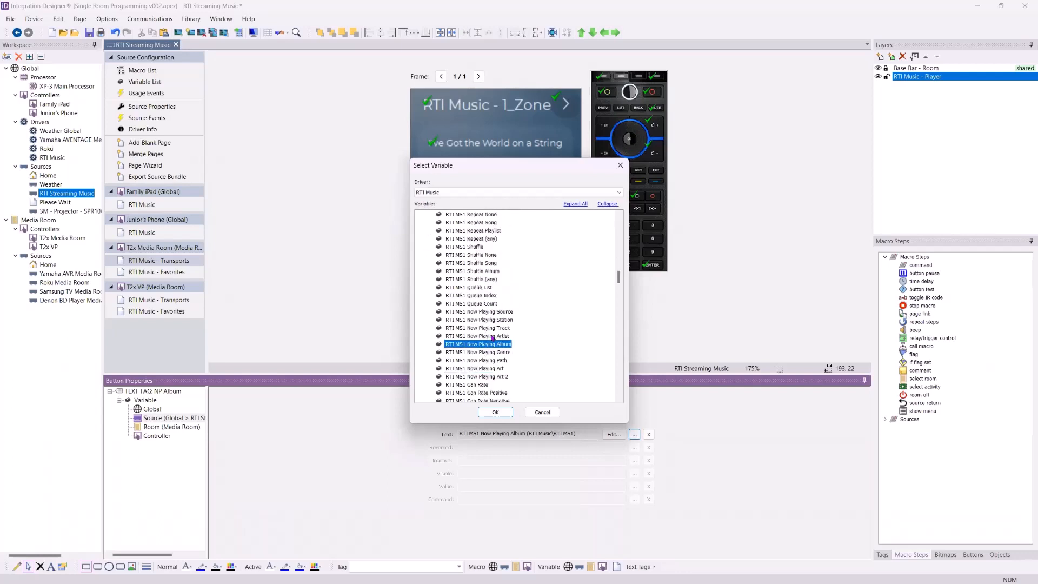
{"action": "scroll", "coordinate": [486, 316], "scroll_direction": "down", "scroll_amount": 2}
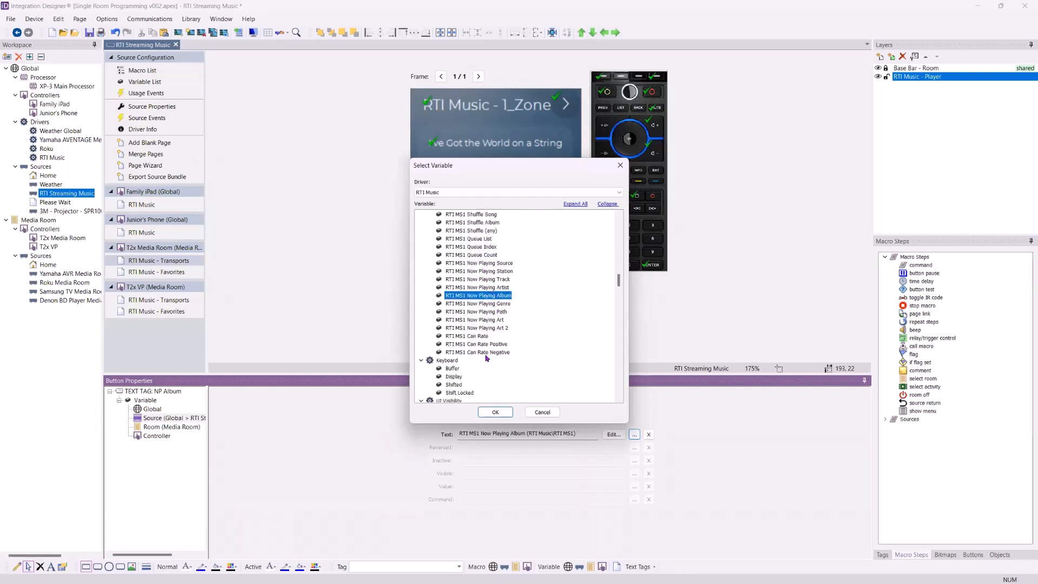
{"action": "scroll", "coordinate": [489, 318], "scroll_direction": "down", "scroll_amount": 3}
{"action": "scroll", "coordinate": [511, 296], "scroll_direction": "up", "scroll_amount": 1}
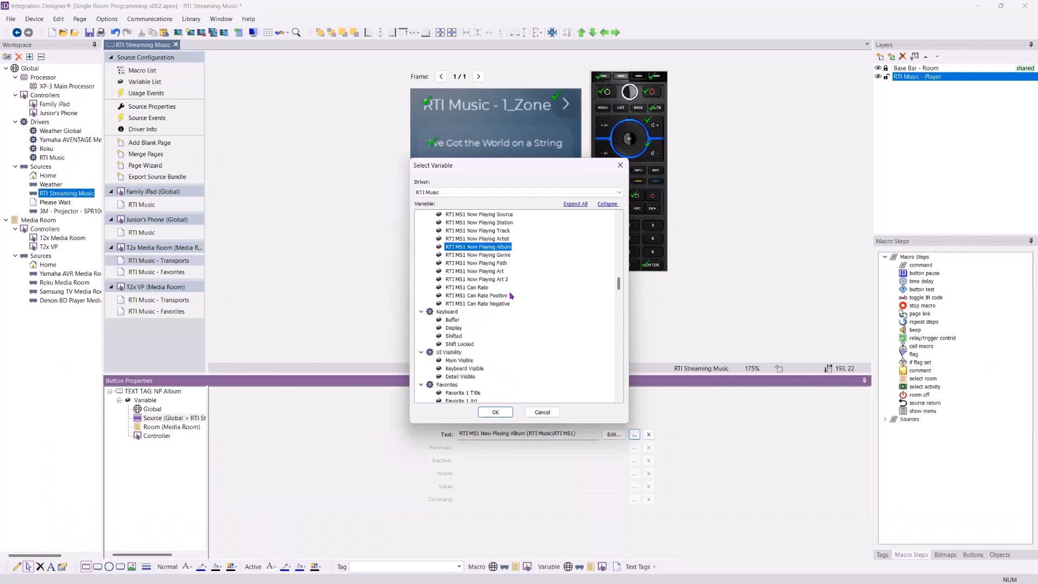
{"action": "scroll", "coordinate": [511, 295], "scroll_direction": "up", "scroll_amount": 5}
{"action": "scroll", "coordinate": [510, 296], "scroll_direction": "down", "scroll_amount": 2}
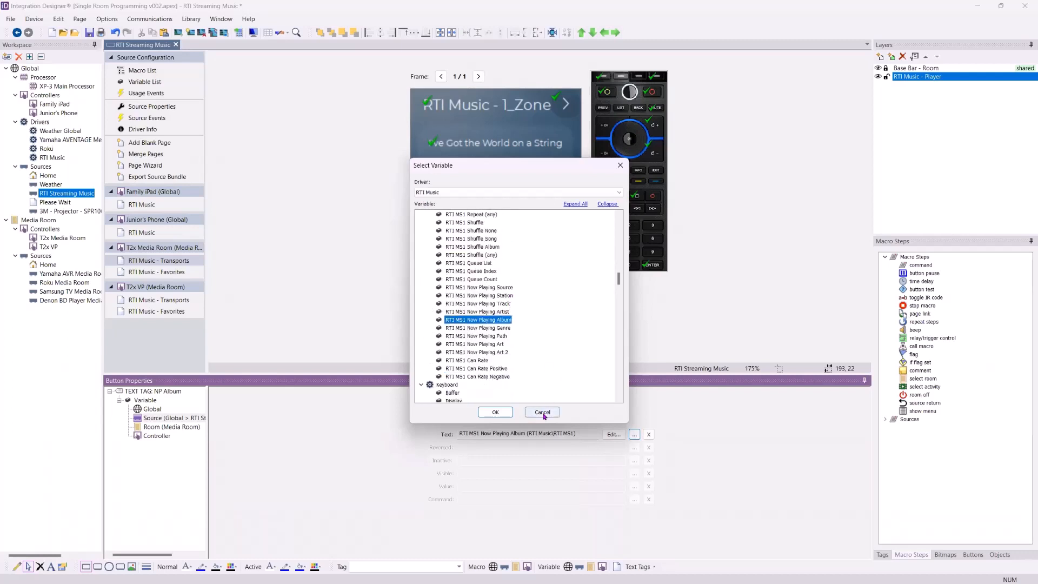
{"action": "left_click", "coordinate": [542, 413]}
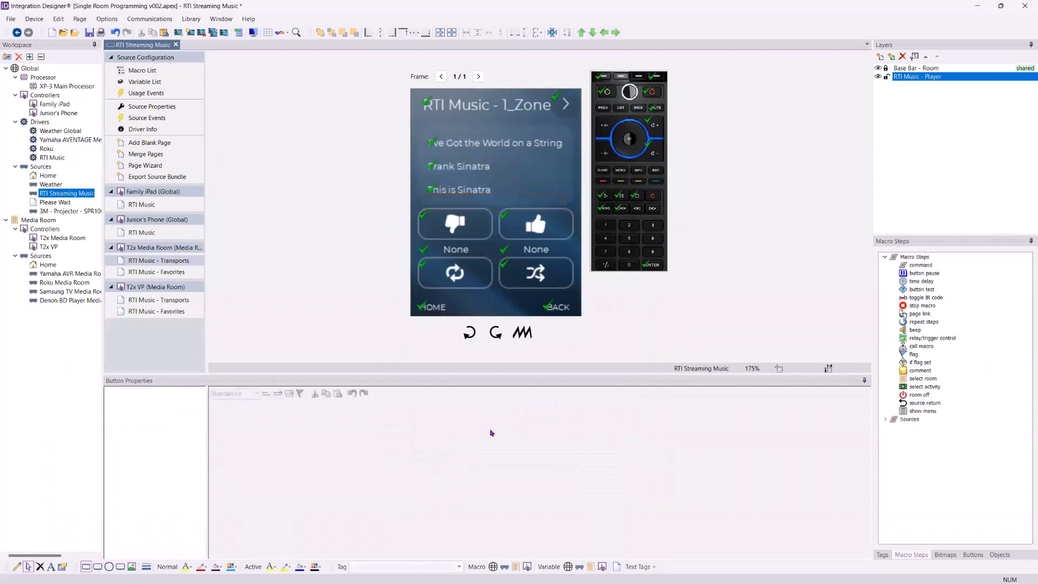
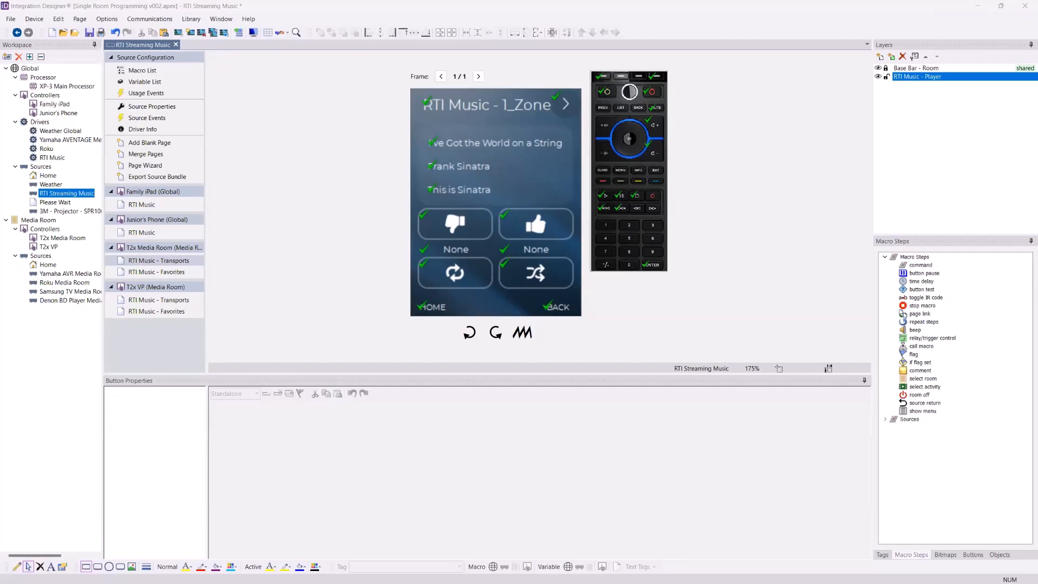
Switch to the browser's RTI firmware page and open the Technical Support documents section of the RTI dealer site
{"action": "key", "text": "alt+Tab"}
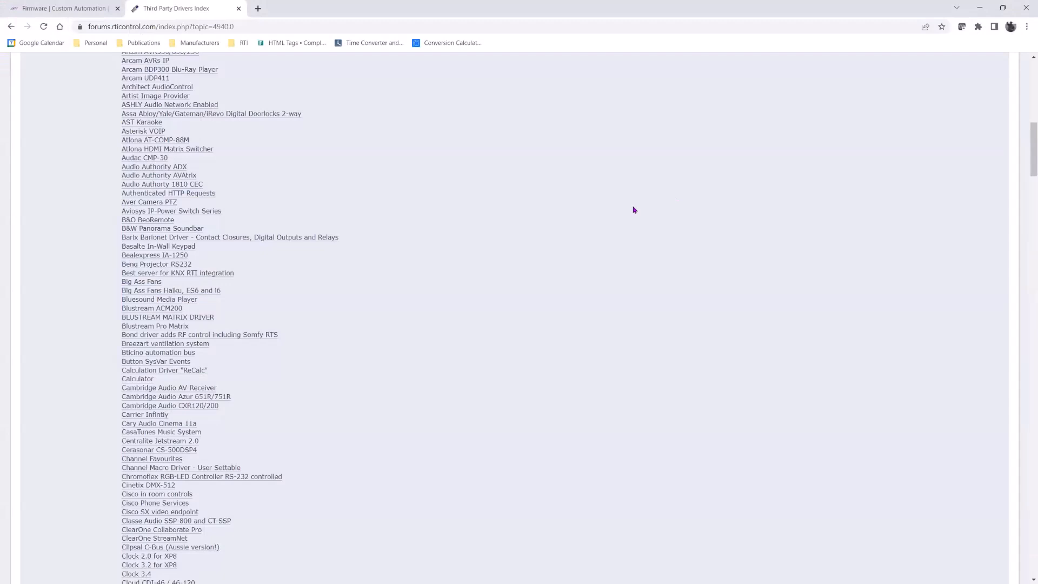
{"action": "left_click", "coordinate": [62, 8]}
{"action": "mouse_move", "coordinate": [879, 82]}
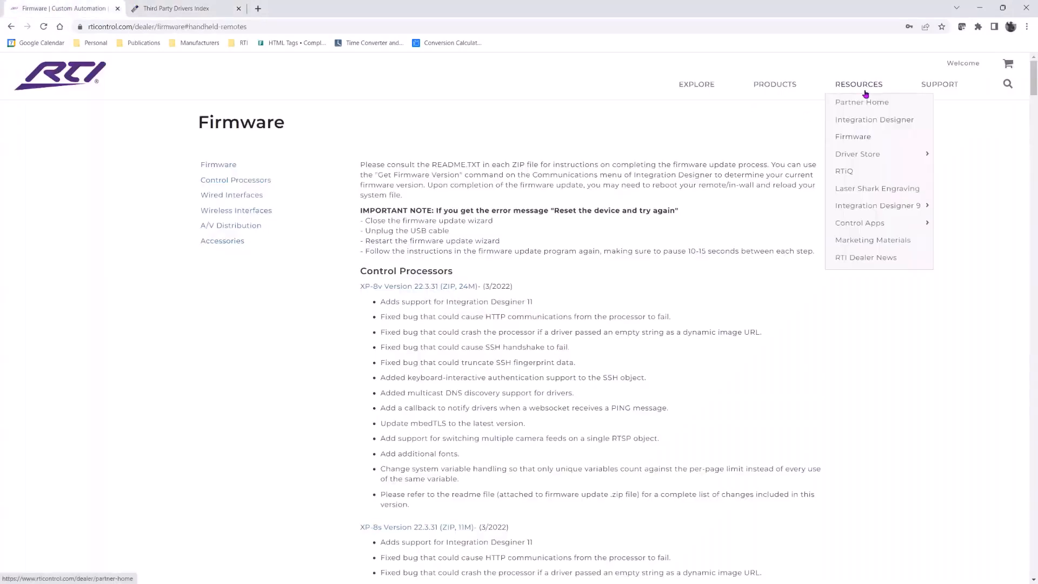
{"action": "mouse_move", "coordinate": [932, 93]}
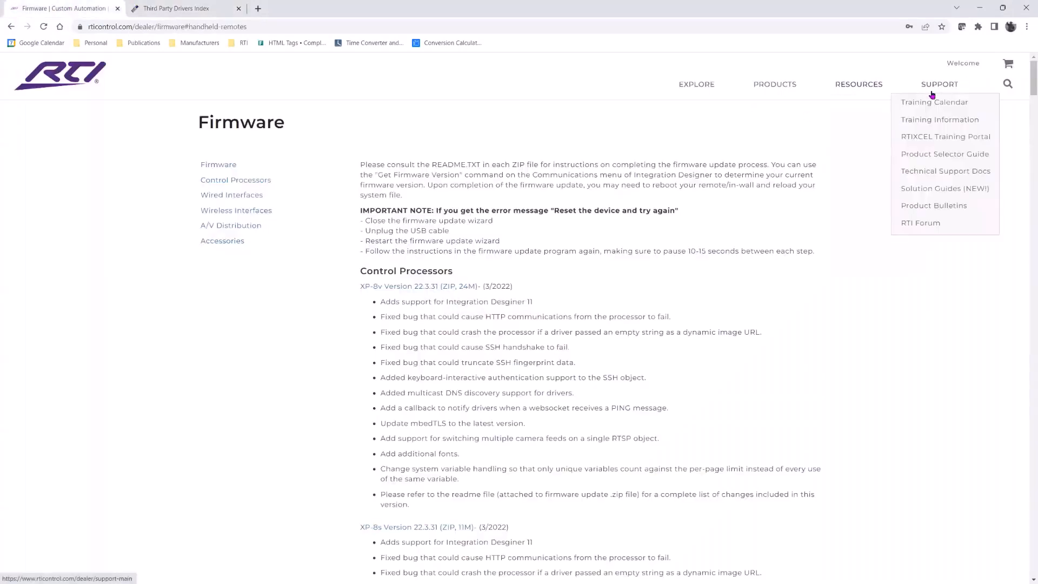
{"action": "left_click", "coordinate": [934, 172]}
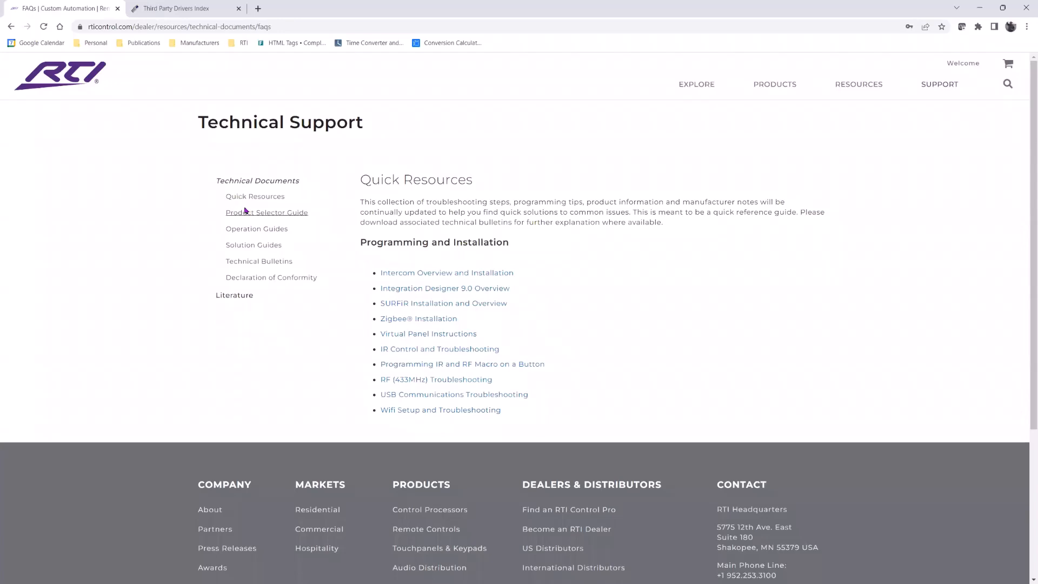
Open the Technical Bulletins list and scroll through its programming, device, processor and distribution categories
{"action": "left_click", "coordinate": [253, 264]}
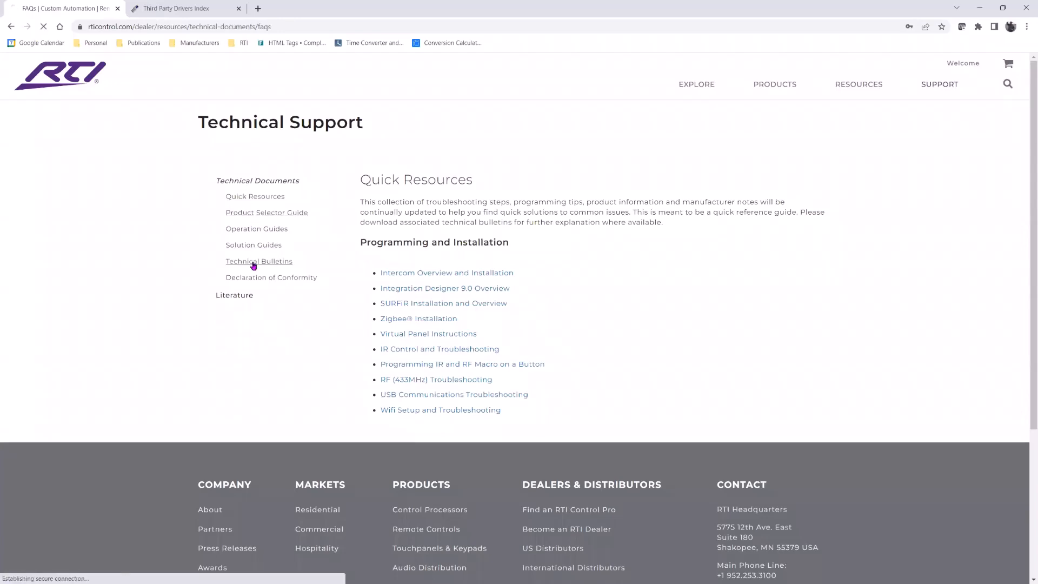
{"action": "scroll", "coordinate": [485, 270], "scroll_direction": "down", "scroll_amount": 3}
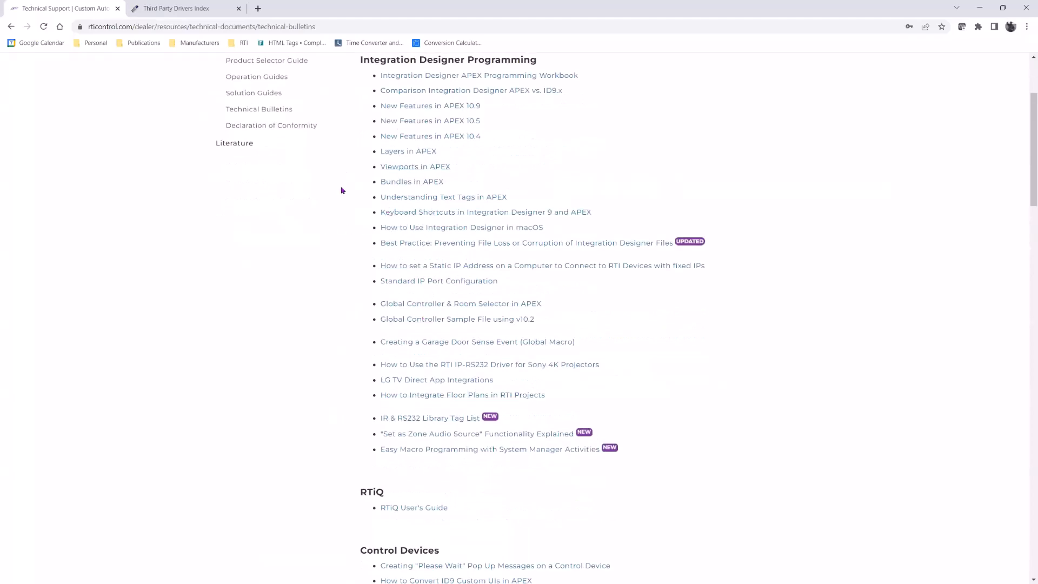
{"action": "scroll", "coordinate": [339, 319], "scroll_direction": "down", "scroll_amount": 5}
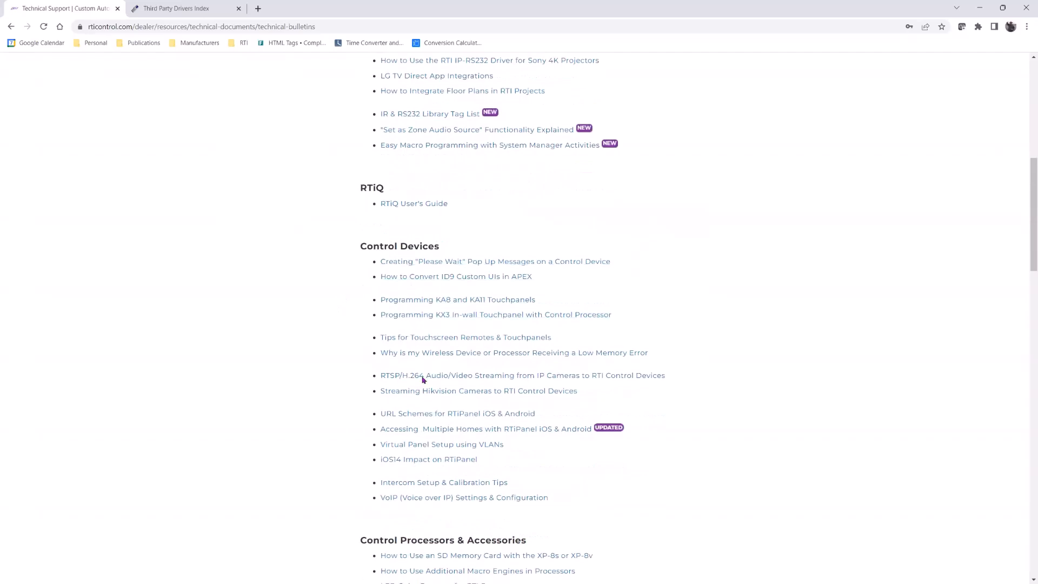
{"action": "scroll", "coordinate": [339, 375], "scroll_direction": "down", "scroll_amount": 5}
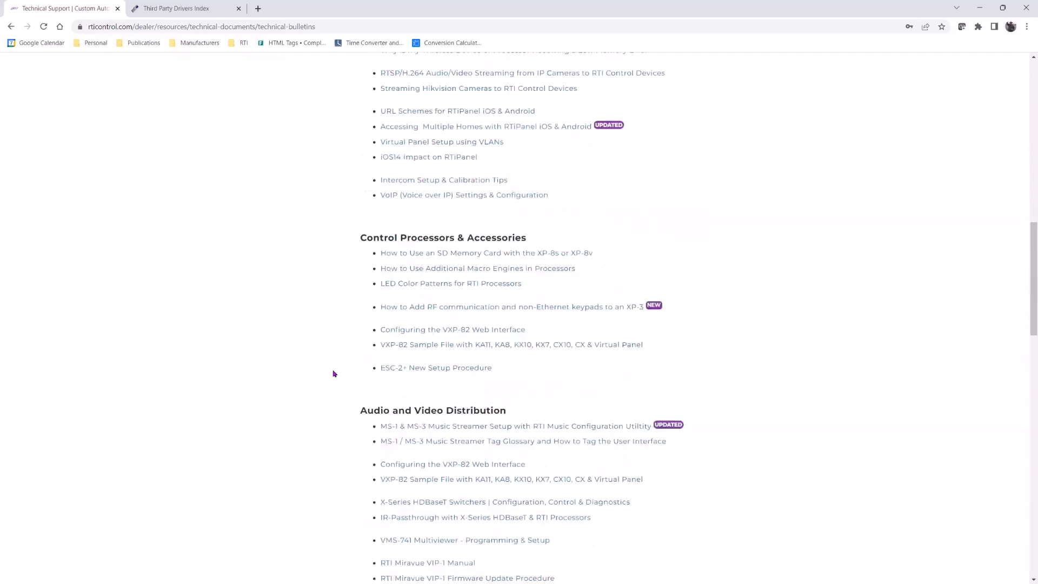
{"action": "scroll", "coordinate": [303, 364], "scroll_direction": "down", "scroll_amount": 5}
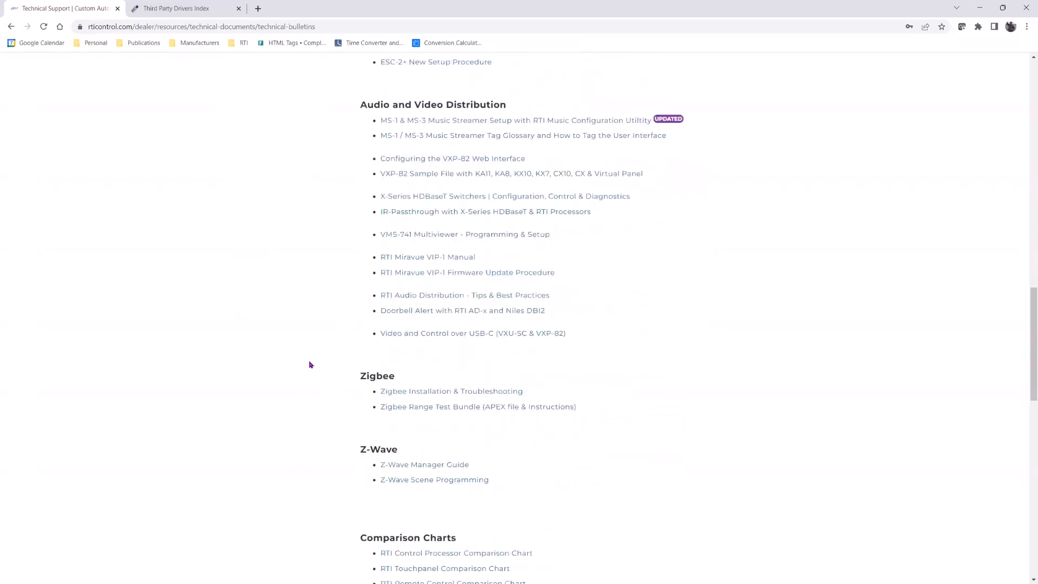
{"action": "scroll", "coordinate": [324, 344], "scroll_direction": "down", "scroll_amount": 3}
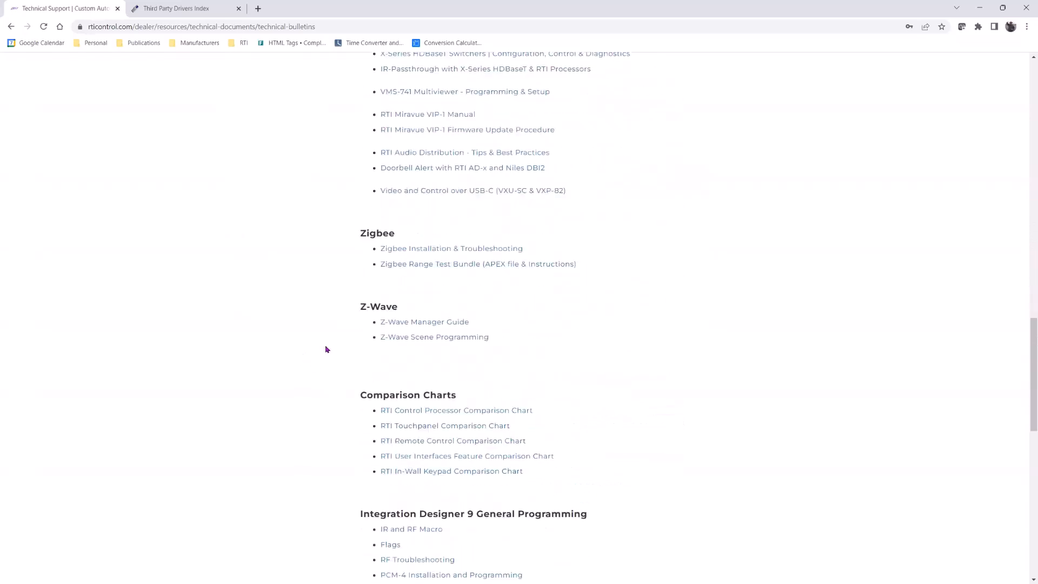
{"action": "scroll", "coordinate": [318, 345], "scroll_direction": "down", "scroll_amount": 3}
{"action": "scroll", "coordinate": [319, 344], "scroll_direction": "down", "scroll_amount": 5}
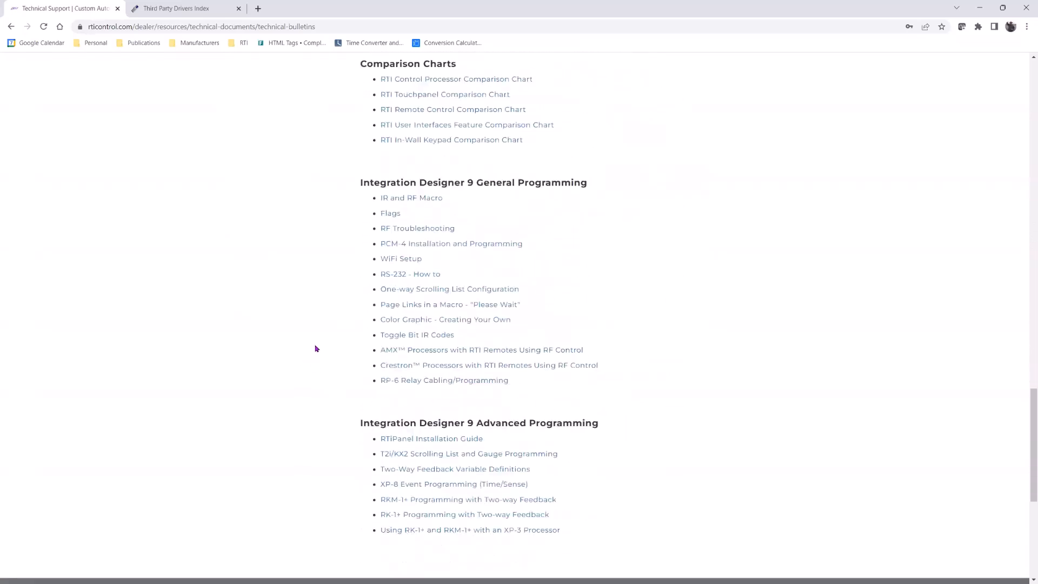
{"action": "scroll", "coordinate": [319, 345], "scroll_direction": "up", "scroll_amount": 10}
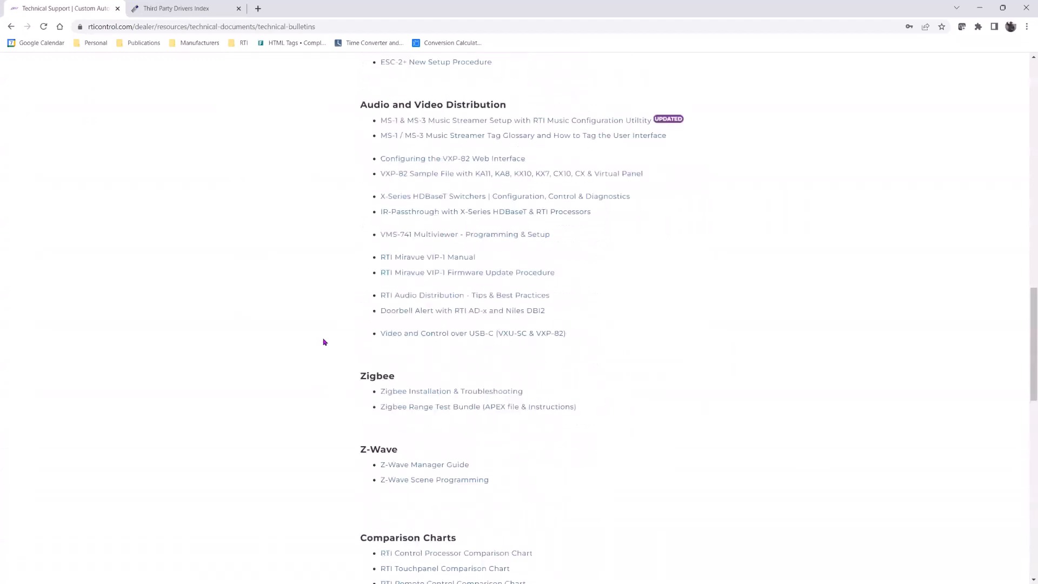
{"action": "scroll", "coordinate": [441, 235], "scroll_direction": "up", "scroll_amount": 4}
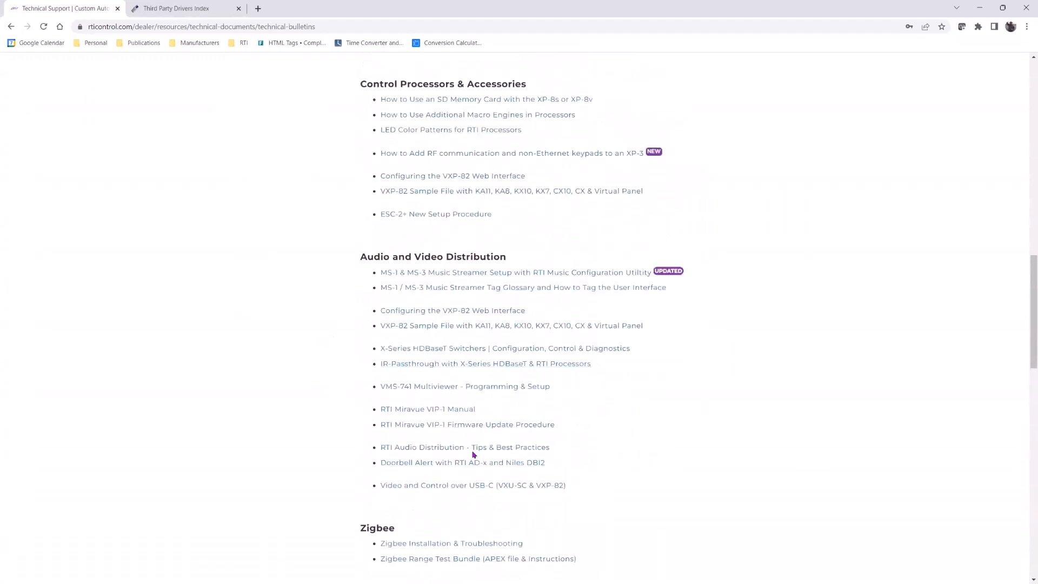
{"action": "scroll", "coordinate": [475, 446], "scroll_direction": "up", "scroll_amount": 2}
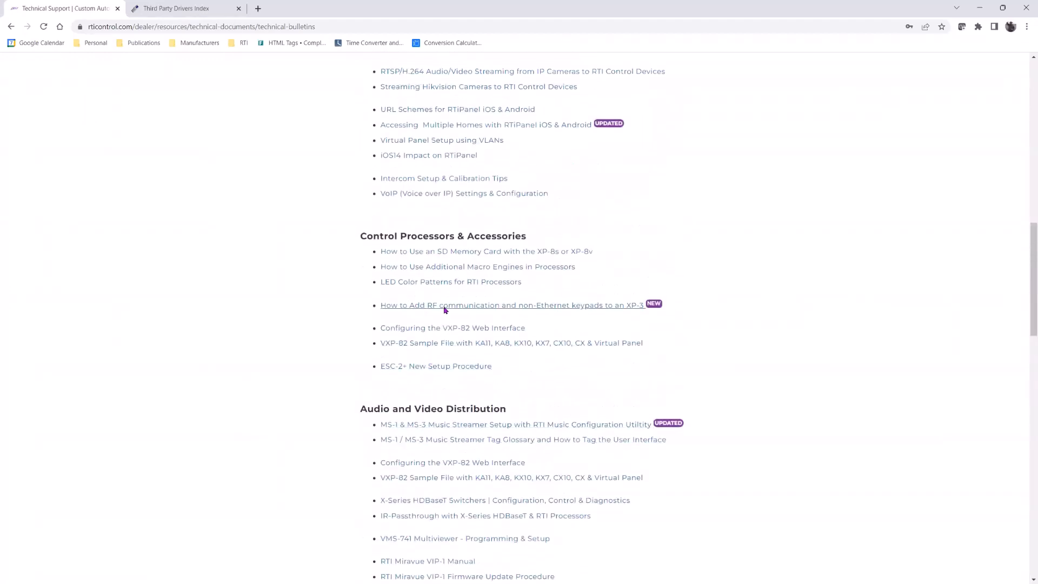
{"action": "scroll", "coordinate": [444, 306], "scroll_direction": "up", "scroll_amount": 2}
{"action": "scroll", "coordinate": [443, 324], "scroll_direction": "up", "scroll_amount": 3}
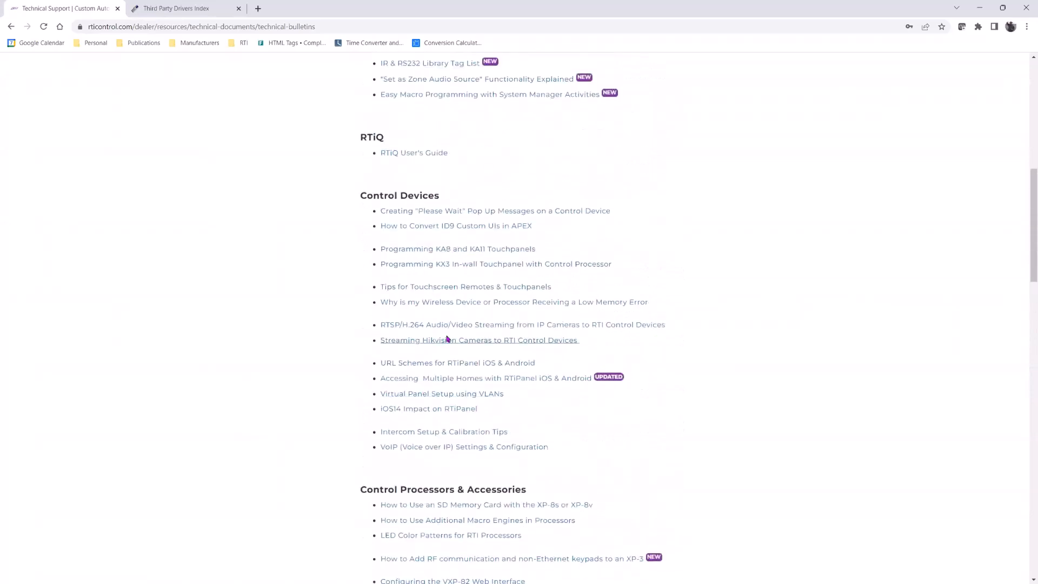
{"action": "scroll", "coordinate": [438, 379], "scroll_direction": "up", "scroll_amount": 3}
{"action": "scroll", "coordinate": [431, 414], "scroll_direction": "up", "scroll_amount": 6}
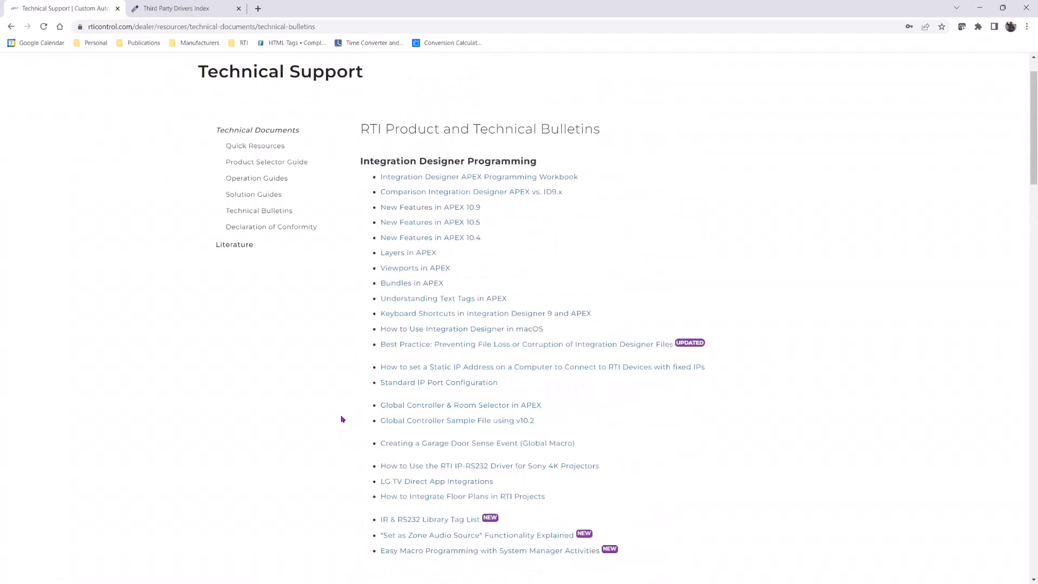
{"action": "scroll", "coordinate": [357, 400], "scroll_direction": "up", "scroll_amount": 1}
Browse the Remote Controls product range and open the U3 Water Resistant Remote Control page
{"action": "mouse_move", "coordinate": [775, 92]}
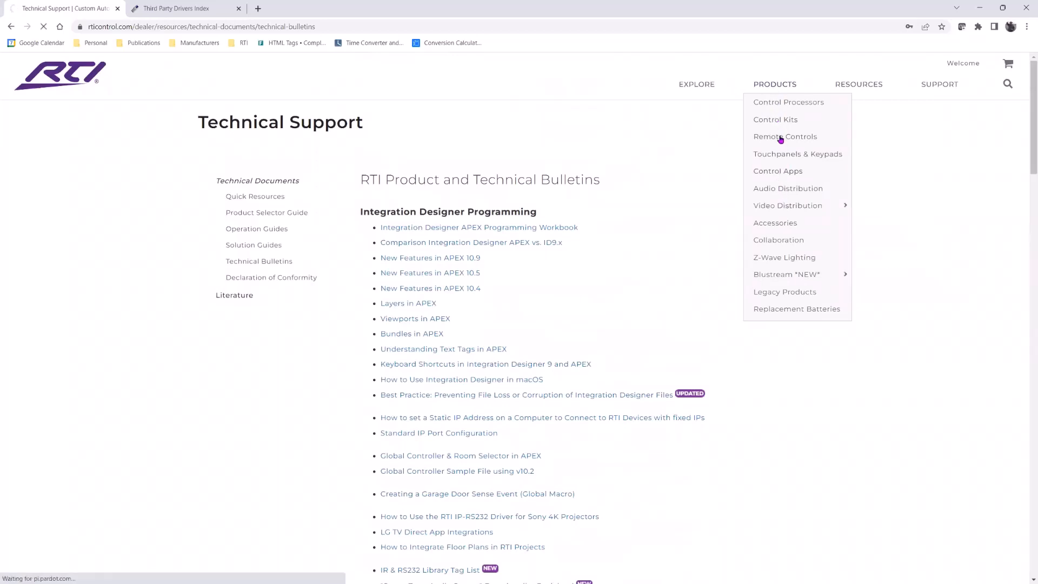
{"action": "left_click", "coordinate": [783, 136]}
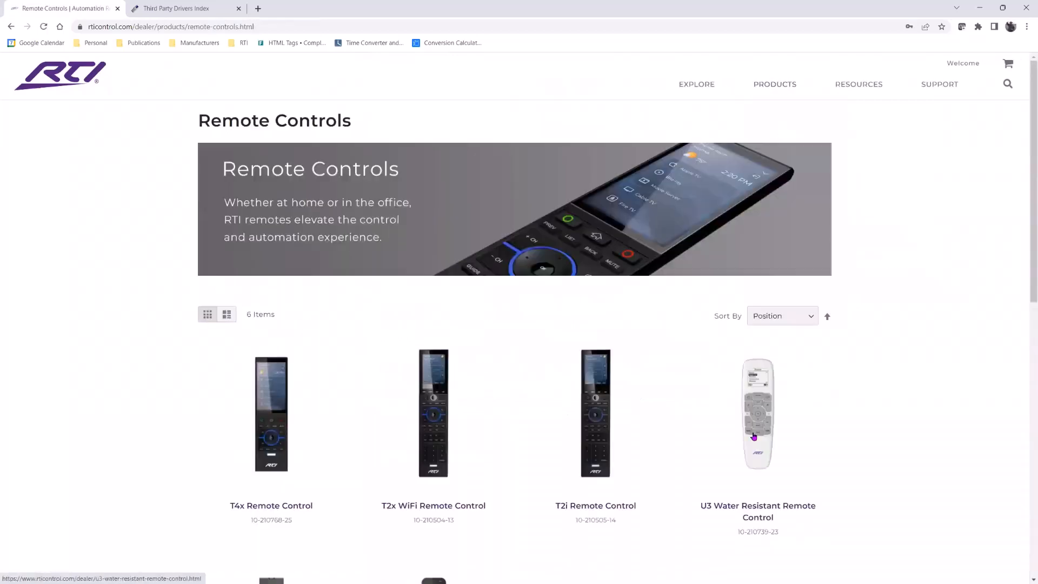
{"action": "left_click", "coordinate": [754, 436]}
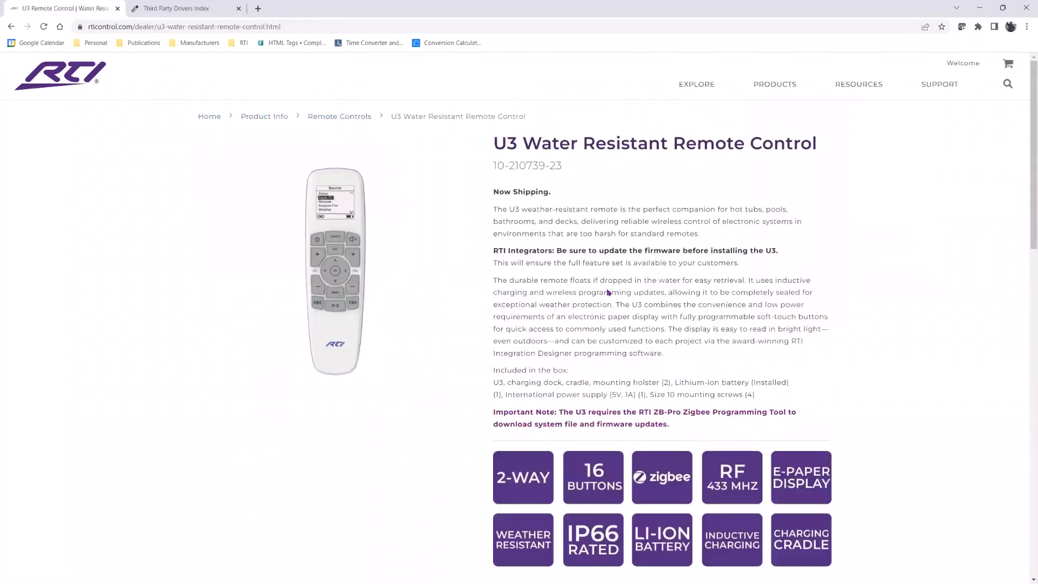
Review the U3 page's marketing resources, installation overview, specification and details, highlighting the ZB-Pro Zigbee Programming Tool requirement
{"action": "scroll", "coordinate": [478, 328], "scroll_direction": "down", "scroll_amount": 3}
{"action": "scroll", "coordinate": [478, 328], "scroll_direction": "down", "scroll_amount": 3}
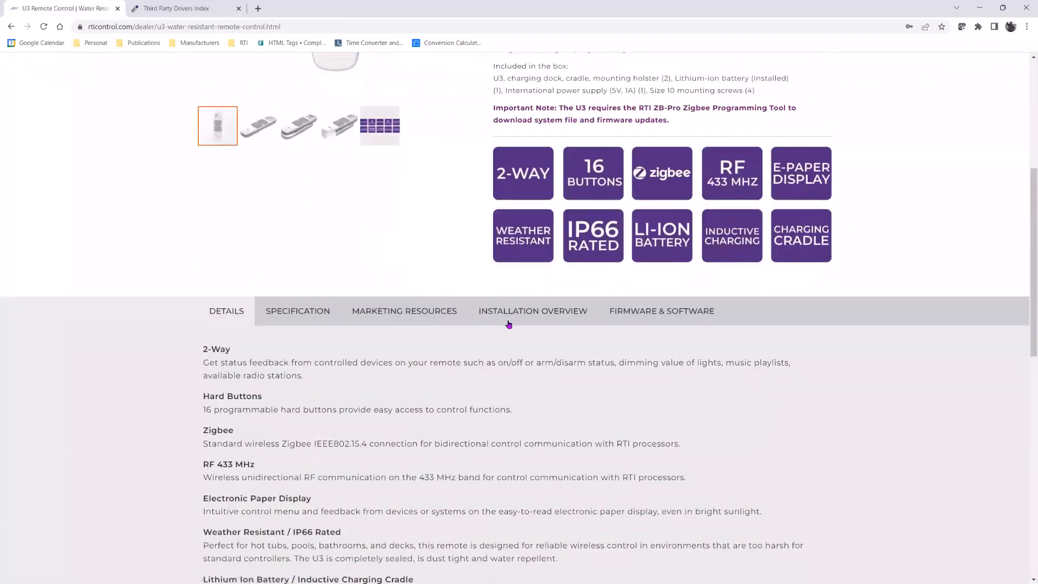
{"action": "left_click", "coordinate": [408, 312]}
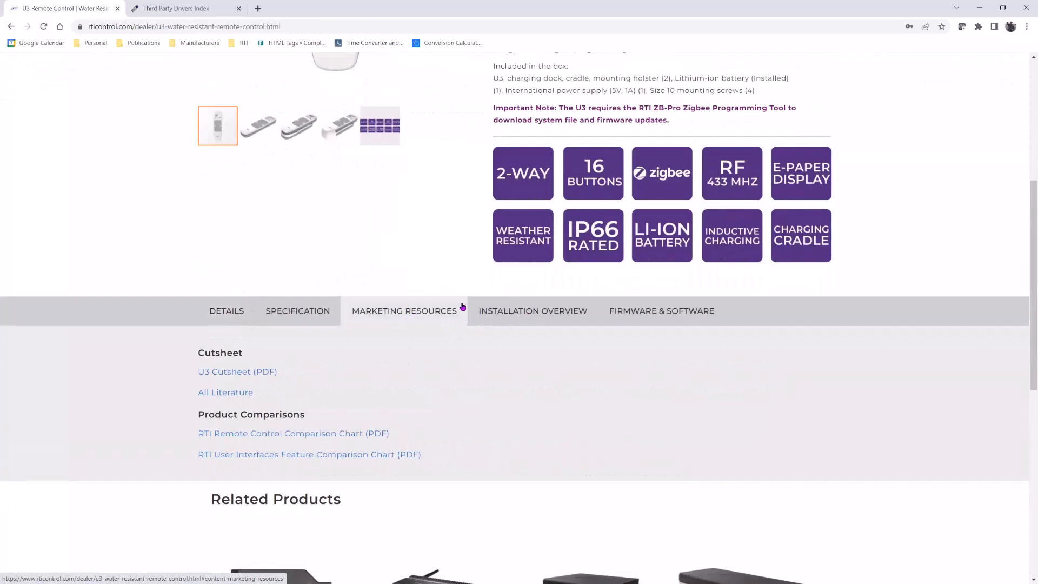
{"action": "left_click", "coordinate": [497, 309]}
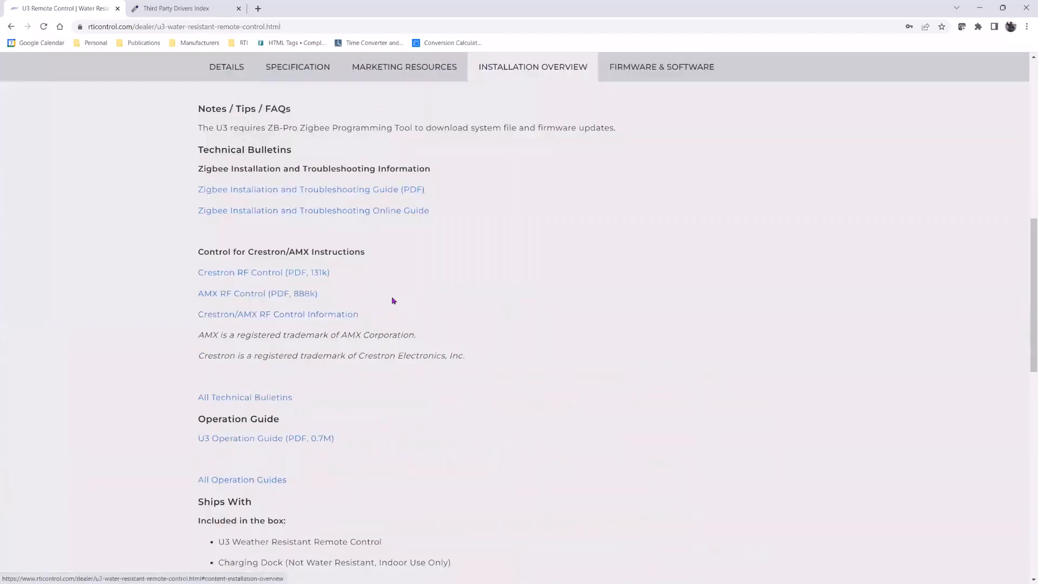
{"action": "scroll", "coordinate": [387, 314], "scroll_direction": "down", "scroll_amount": 2}
{"action": "scroll", "coordinate": [385, 321], "scroll_direction": "down", "scroll_amount": 3}
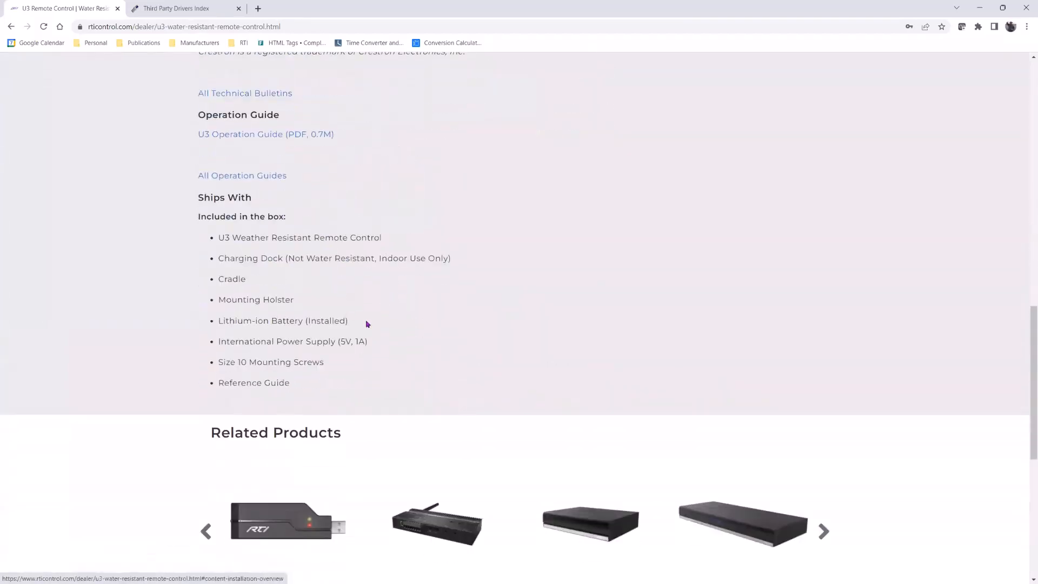
{"action": "scroll", "coordinate": [471, 204], "scroll_direction": "up", "scroll_amount": 7}
{"action": "left_click", "coordinate": [303, 172]}
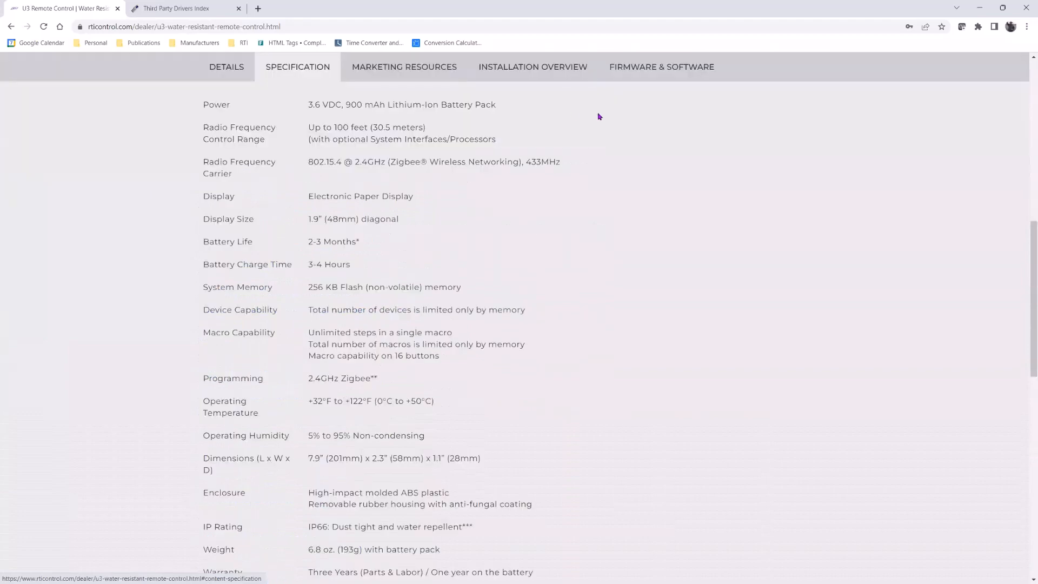
{"action": "left_click", "coordinate": [570, 75]}
{"action": "left_click", "coordinate": [520, 71]}
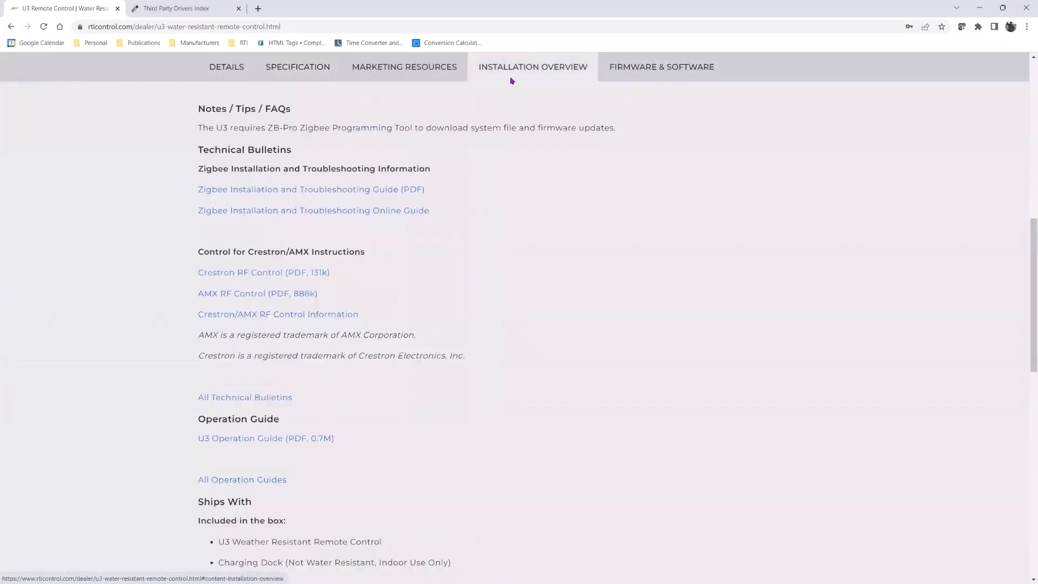
{"action": "scroll", "coordinate": [346, 292], "scroll_direction": "down", "scroll_amount": 4}
{"action": "scroll", "coordinate": [346, 325], "scroll_direction": "down", "scroll_amount": 2}
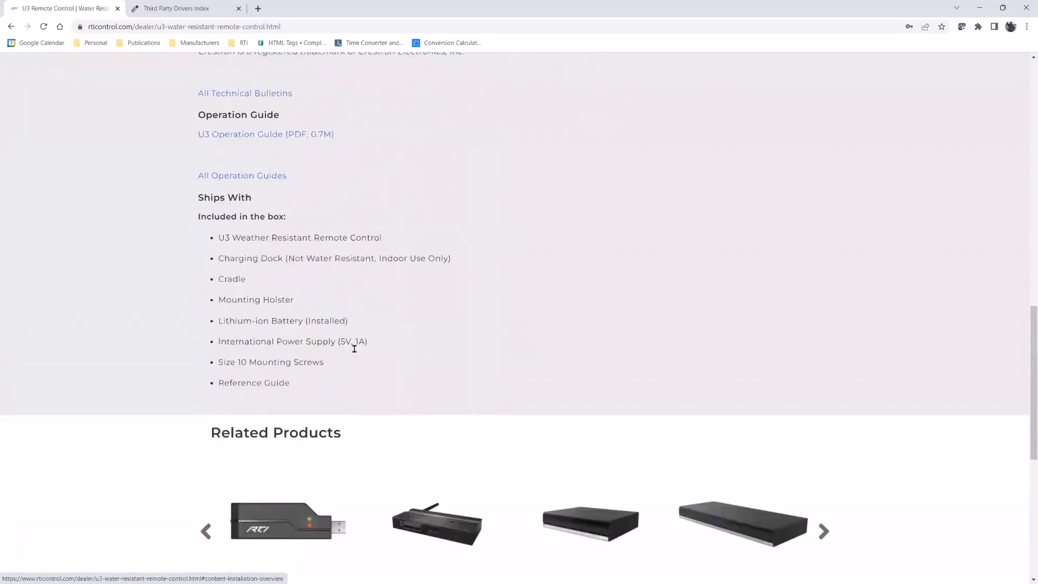
{"action": "scroll", "coordinate": [354, 349], "scroll_direction": "up", "scroll_amount": 5}
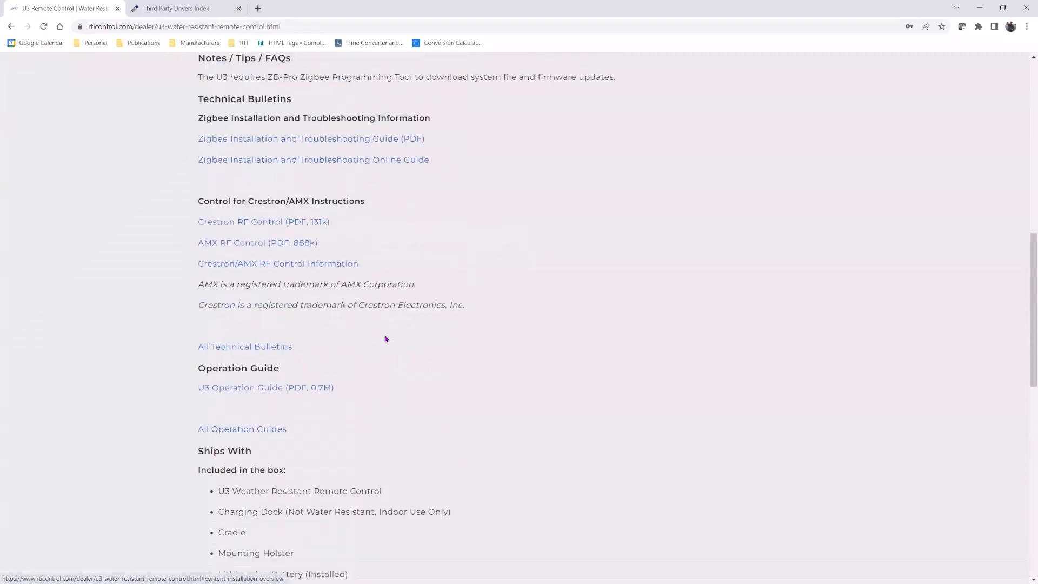
{"action": "scroll", "coordinate": [397, 331], "scroll_direction": "up", "scroll_amount": 1}
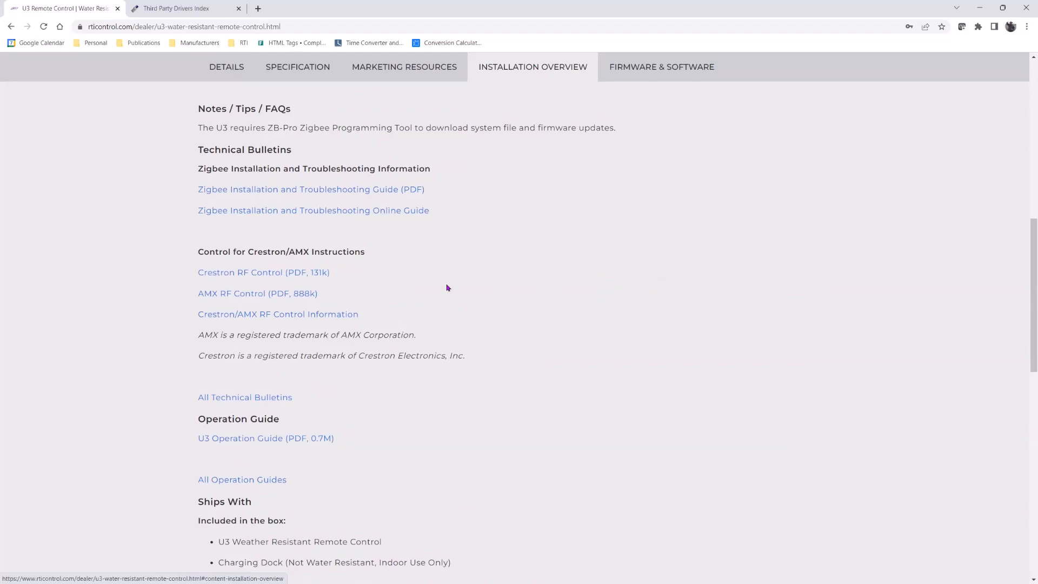
{"action": "scroll", "coordinate": [447, 287], "scroll_direction": "up", "scroll_amount": 3}
{"action": "left_click", "coordinate": [302, 272]}
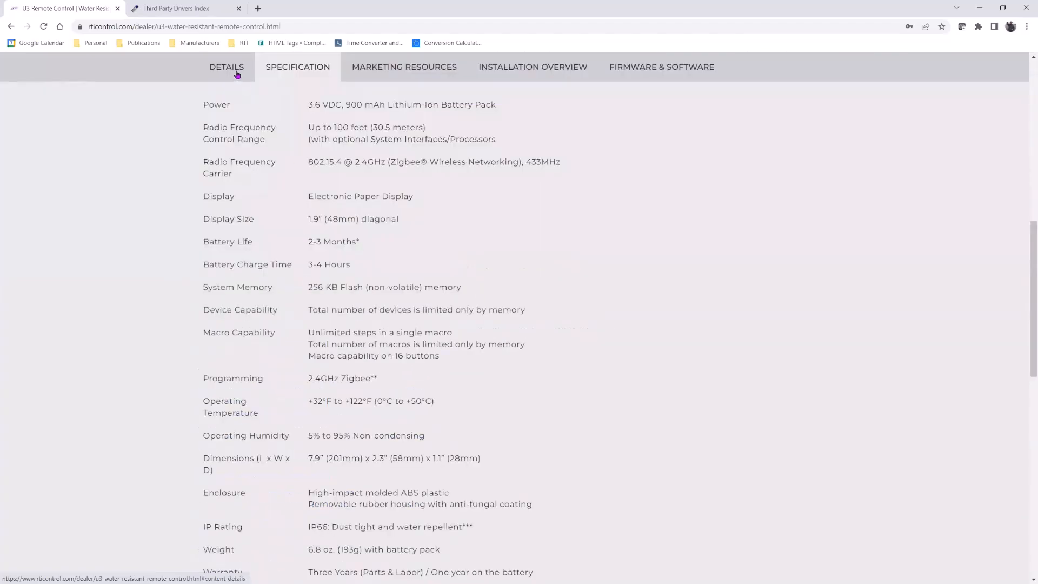
{"action": "left_click", "coordinate": [236, 74]}
{"action": "scroll", "coordinate": [417, 317], "scroll_direction": "up", "scroll_amount": 5}
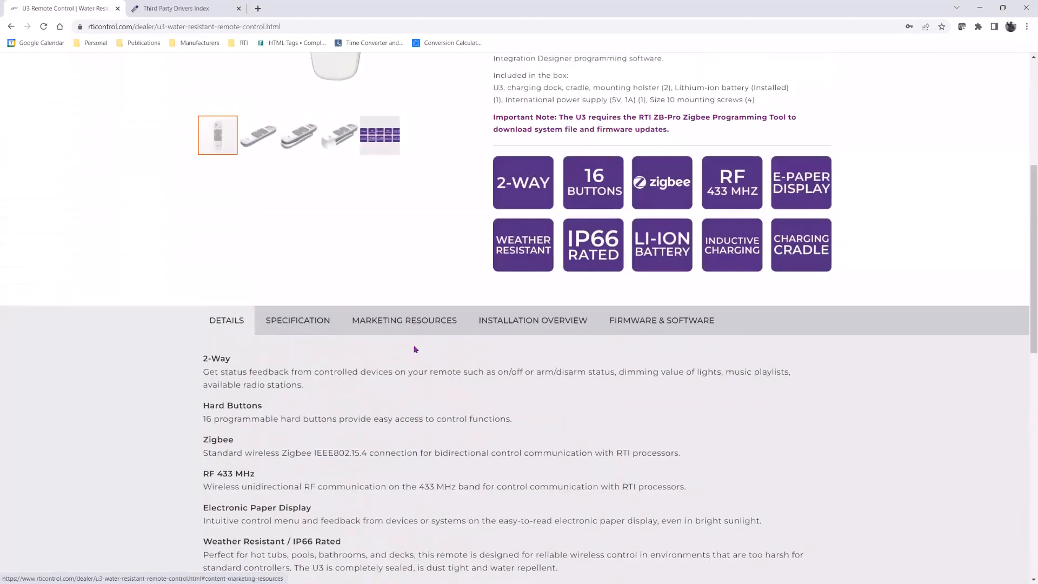
{"action": "scroll", "coordinate": [436, 402], "scroll_direction": "up", "scroll_amount": 1}
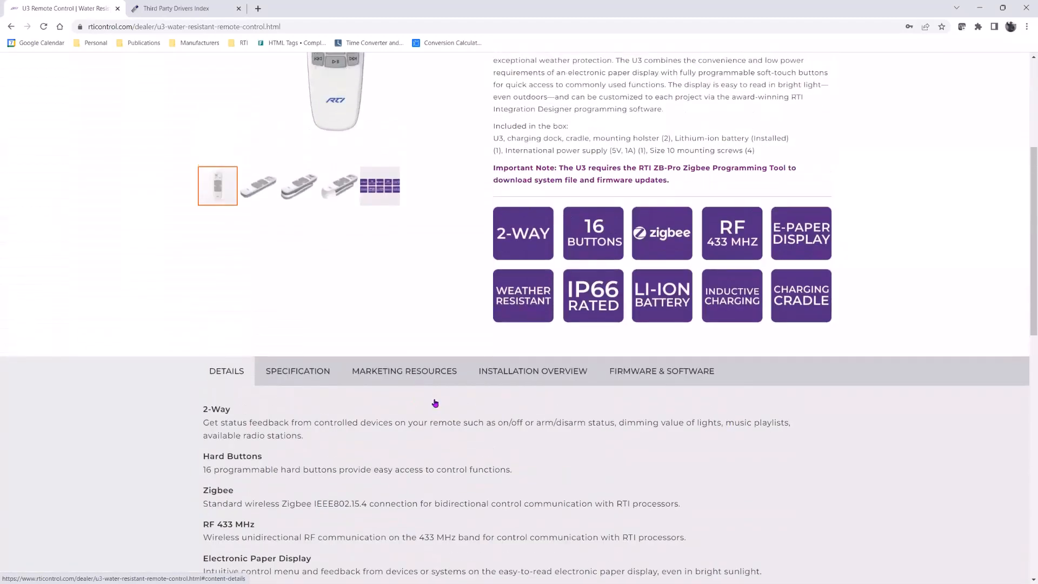
{"action": "scroll", "coordinate": [434, 404], "scroll_direction": "up", "scroll_amount": 5}
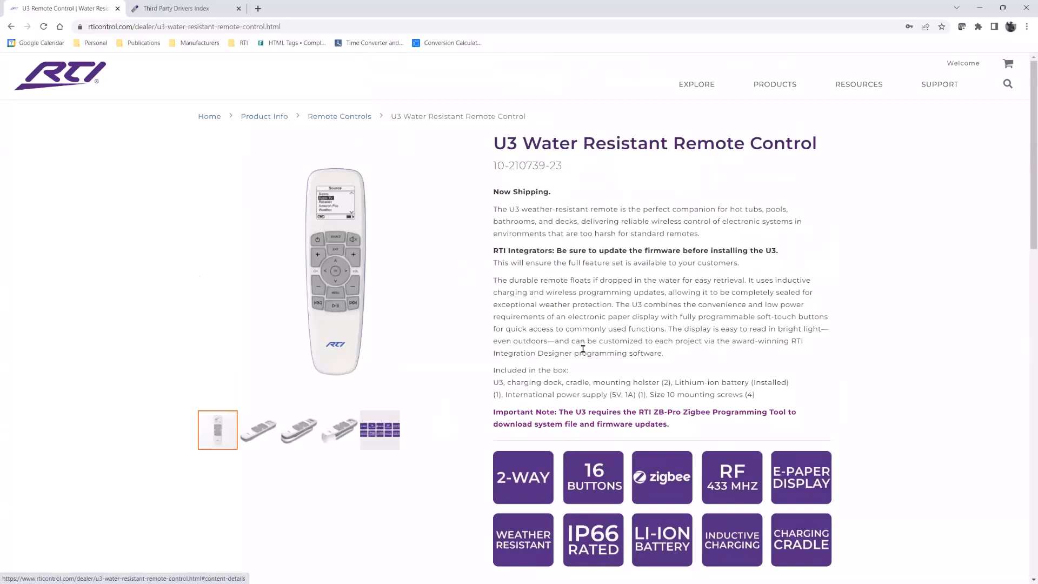
{"action": "left_click_drag", "start_coordinate": [654, 412], "coordinate": [786, 412]}
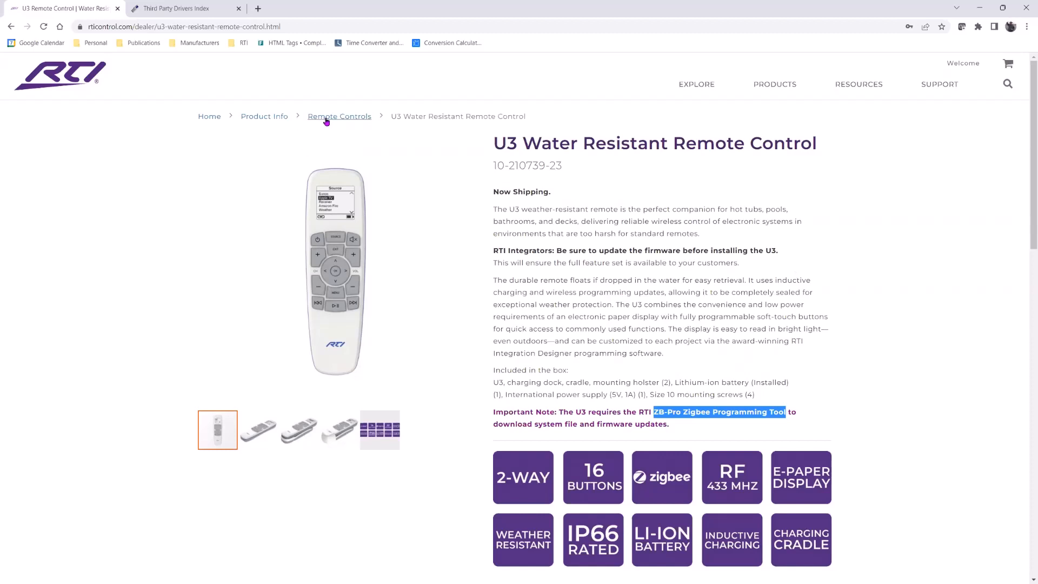
{"action": "mouse_move", "coordinate": [859, 86]}
{"action": "left_click", "coordinate": [257, 8]}
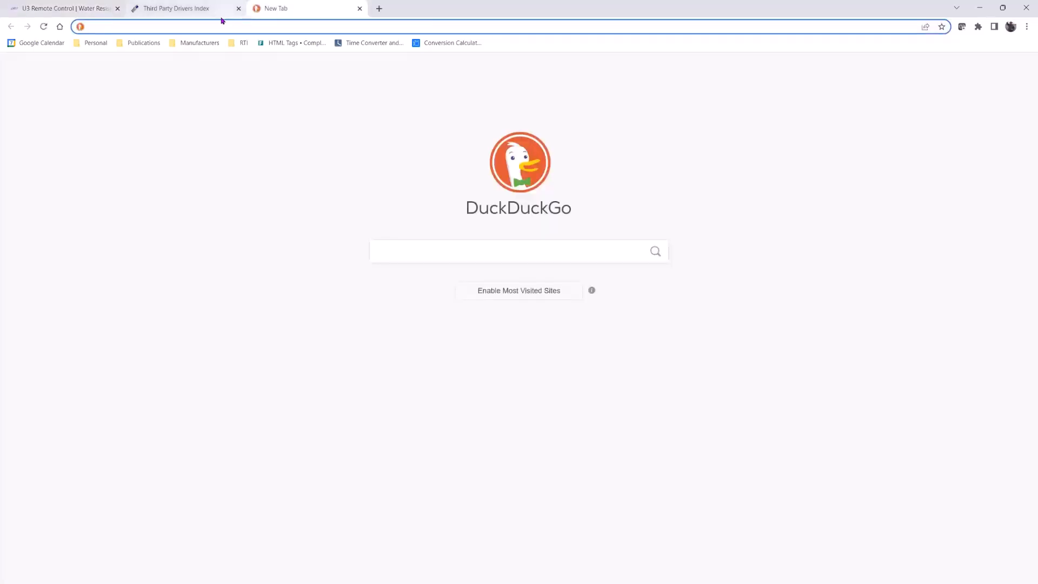
{"action": "left_click", "coordinate": [360, 8]}
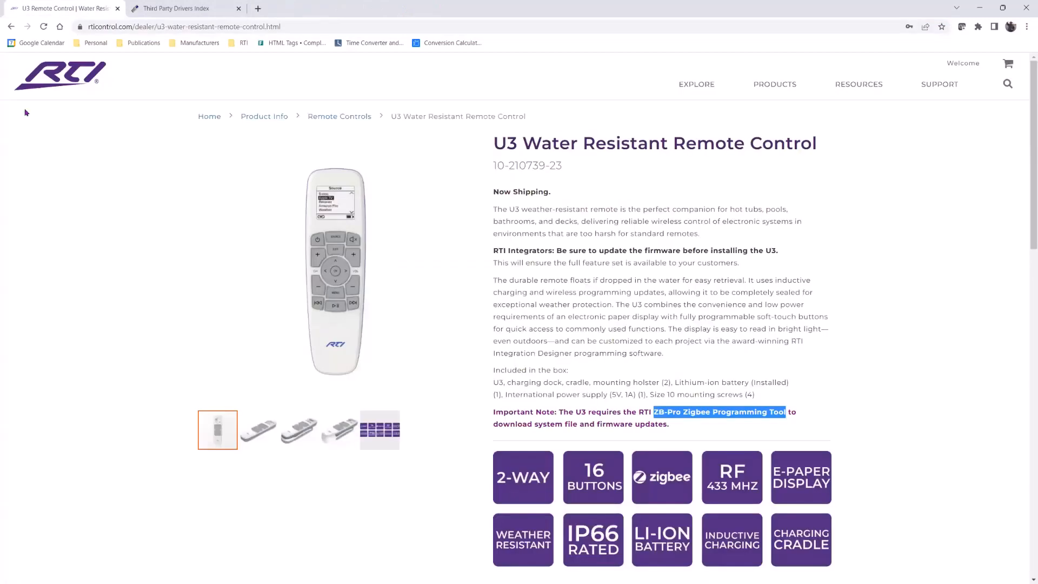
Open the RTIXCEL Training Portal from the support resources and scroll through its course listings
{"action": "mouse_move", "coordinate": [958, 84]}
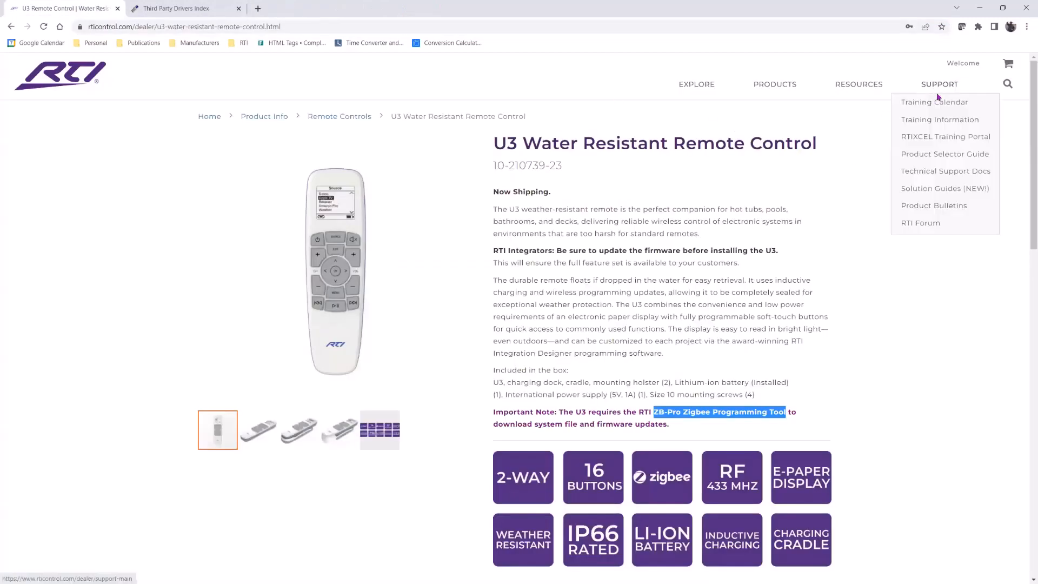
{"action": "left_click", "coordinate": [945, 141]}
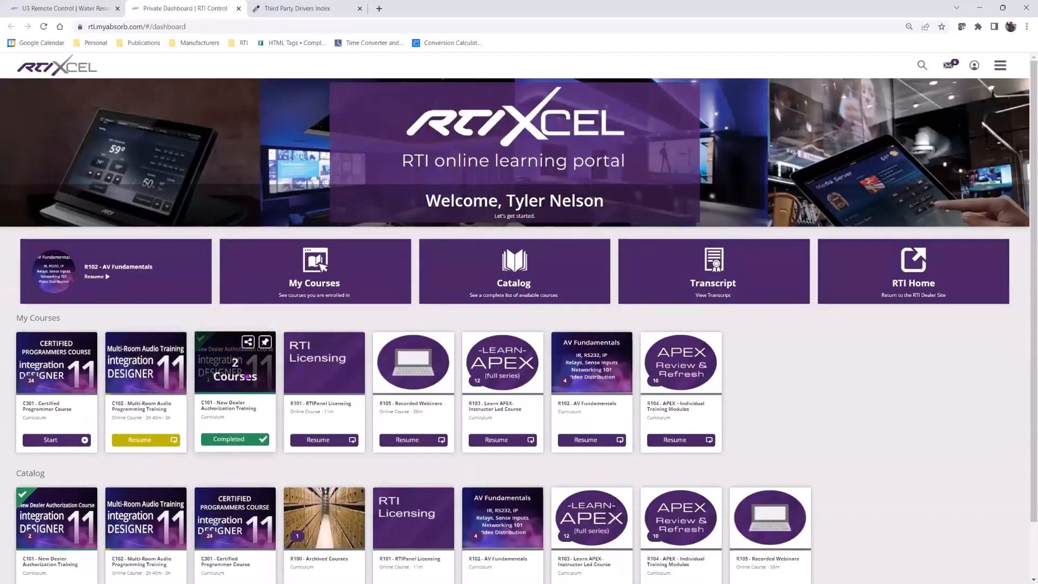
{"action": "scroll", "coordinate": [250, 366], "scroll_direction": "down", "scroll_amount": 2}
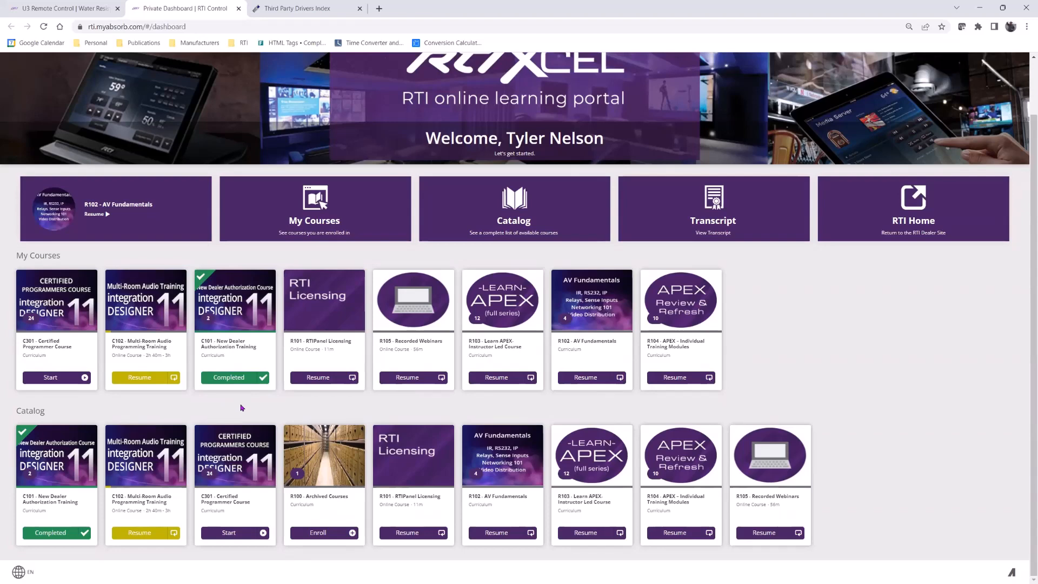
{"action": "mouse_move", "coordinate": [241, 312]}
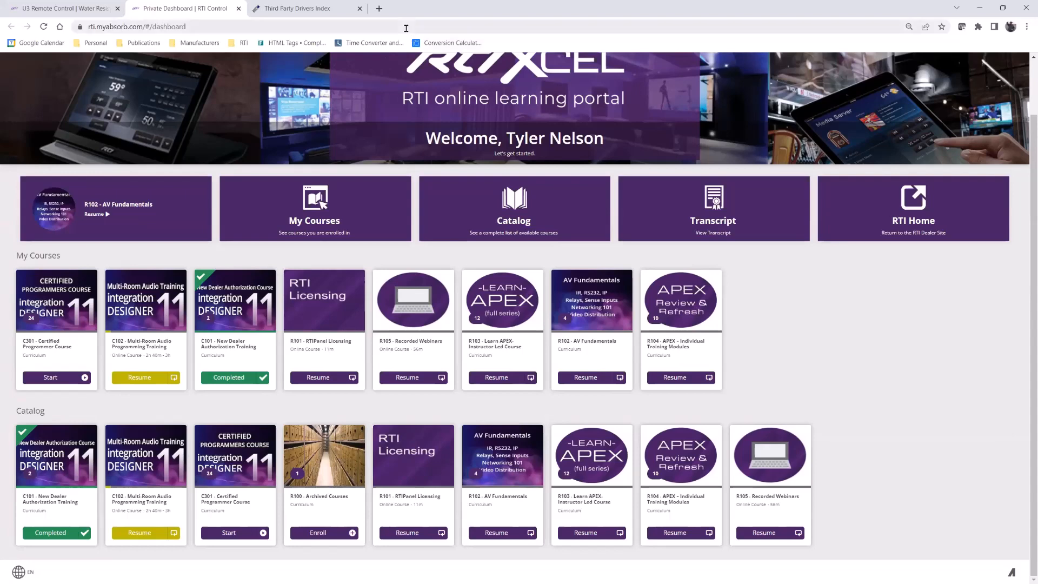
Return to the U3 product tab and open the Zigbee Installation quick resource in Technical Support Docs
{"action": "left_click", "coordinate": [63, 8]}
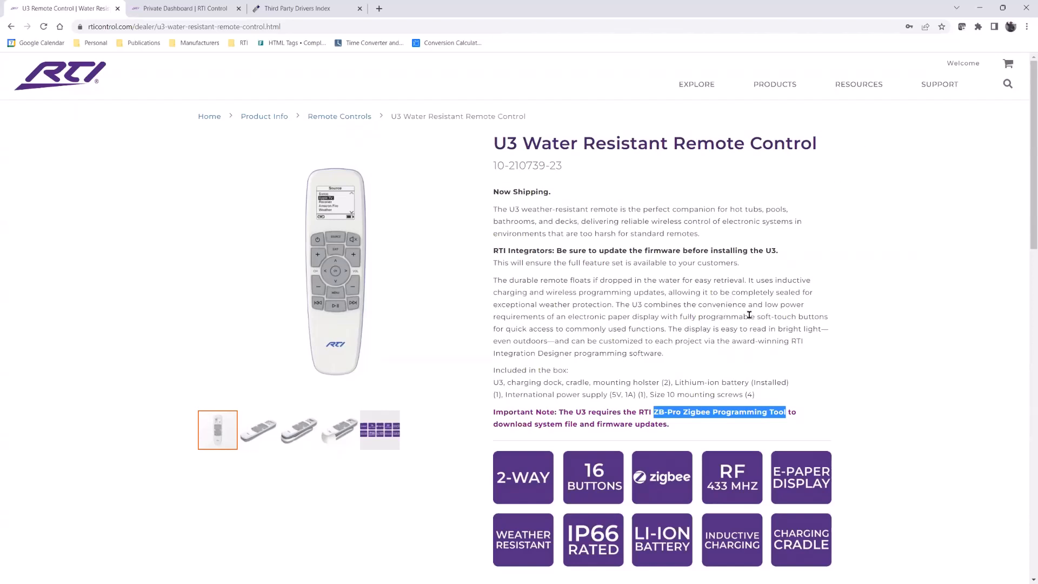
{"action": "mouse_move", "coordinate": [852, 88]}
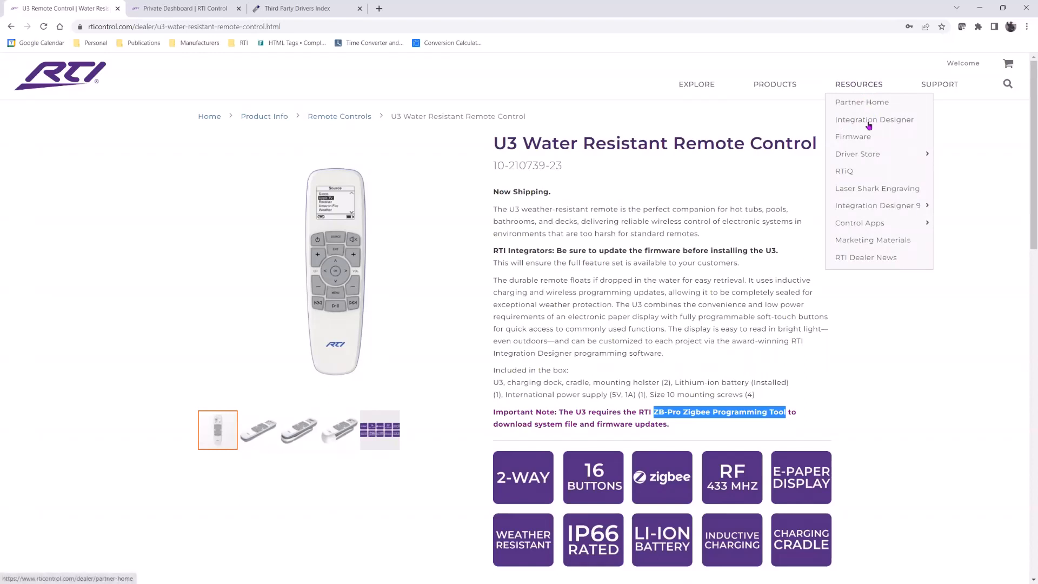
{"action": "mouse_move", "coordinate": [864, 155]}
{"action": "mouse_move", "coordinate": [941, 95]}
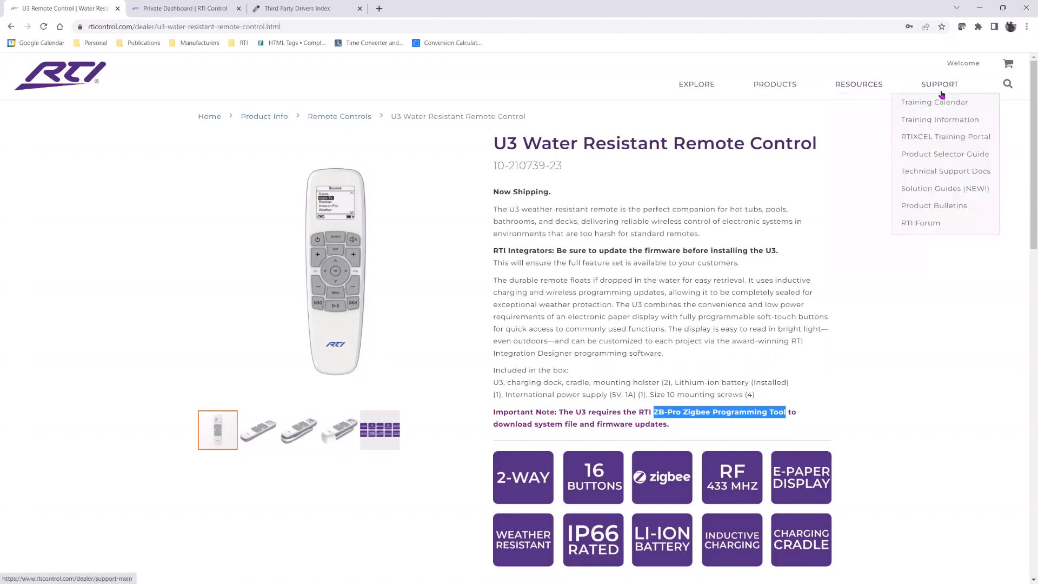
{"action": "left_click", "coordinate": [941, 174]}
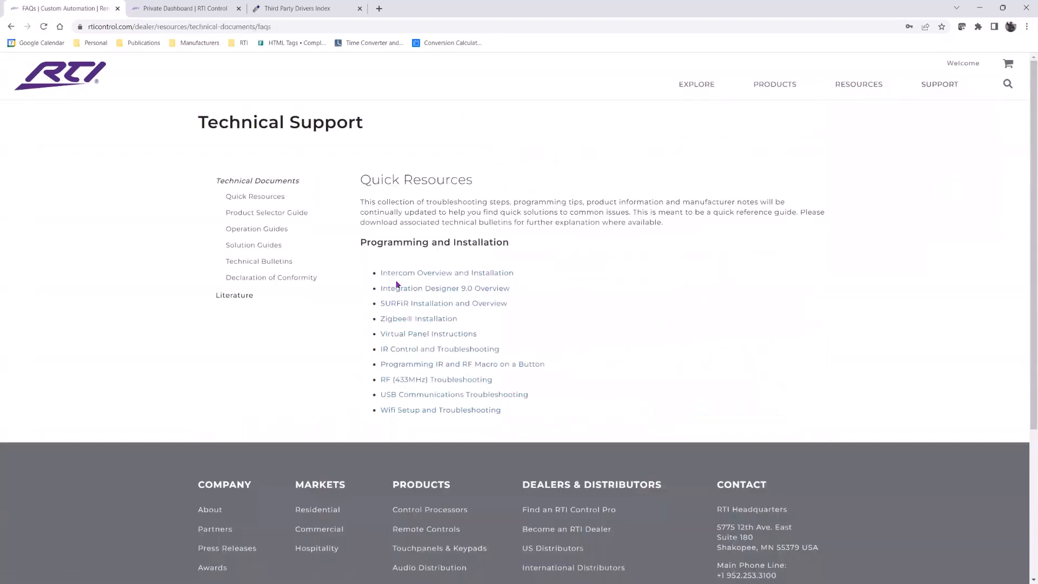
{"action": "left_click", "coordinate": [418, 319]}
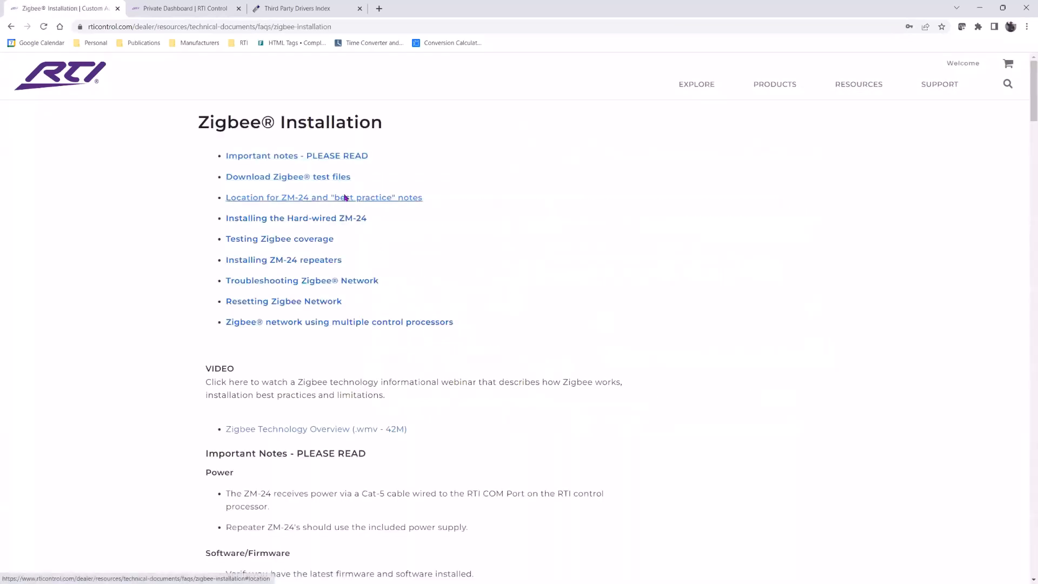
Scroll to the Zigbee test files and download the Zigbee Range Test Bundle (APEX file & Instructions)
{"action": "scroll", "coordinate": [393, 256], "scroll_direction": "down", "scroll_amount": 1}
{"action": "scroll", "coordinate": [393, 255], "scroll_direction": "down", "scroll_amount": 4}
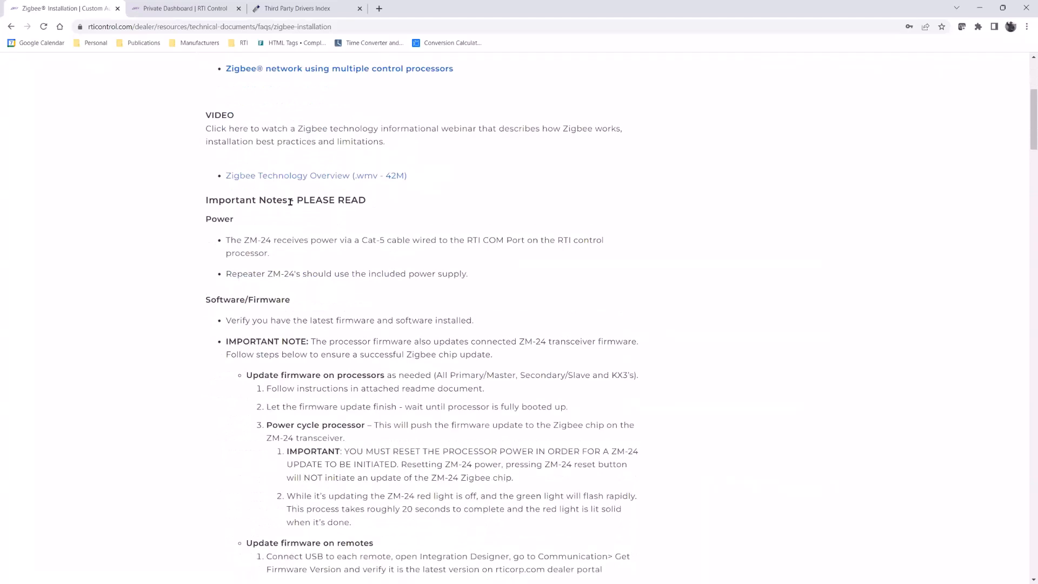
{"action": "scroll", "coordinate": [321, 268], "scroll_direction": "down", "scroll_amount": 5}
{"action": "scroll", "coordinate": [326, 252], "scroll_direction": "down", "scroll_amount": 12}
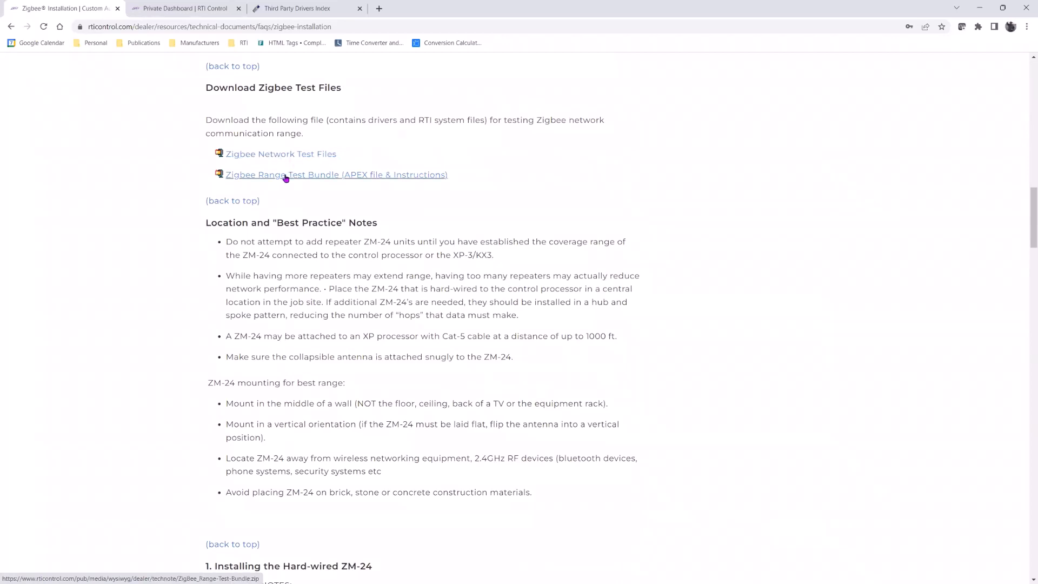
{"action": "left_click", "coordinate": [316, 175]}
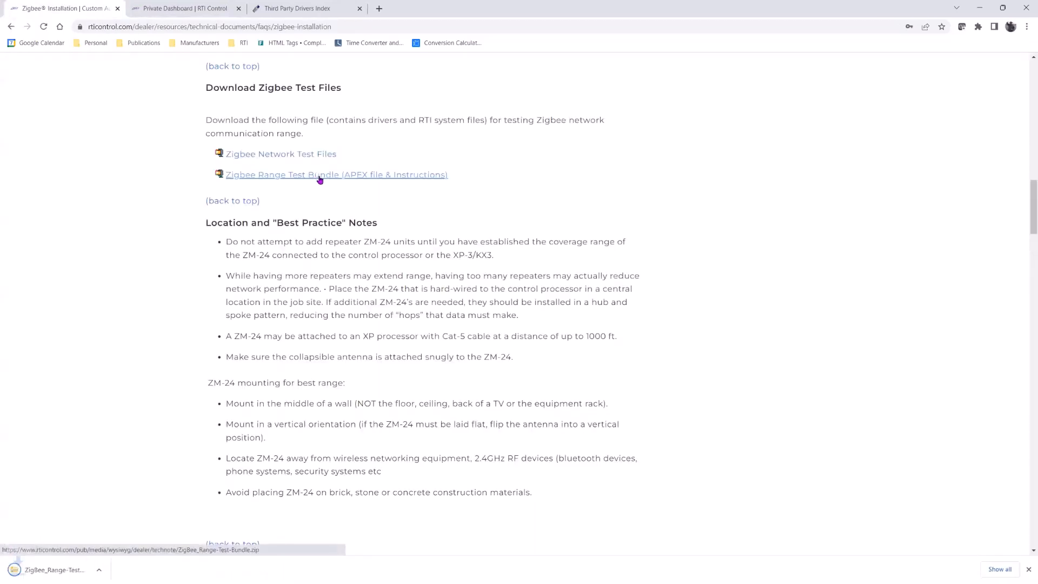
{"action": "left_click", "coordinate": [73, 574]}
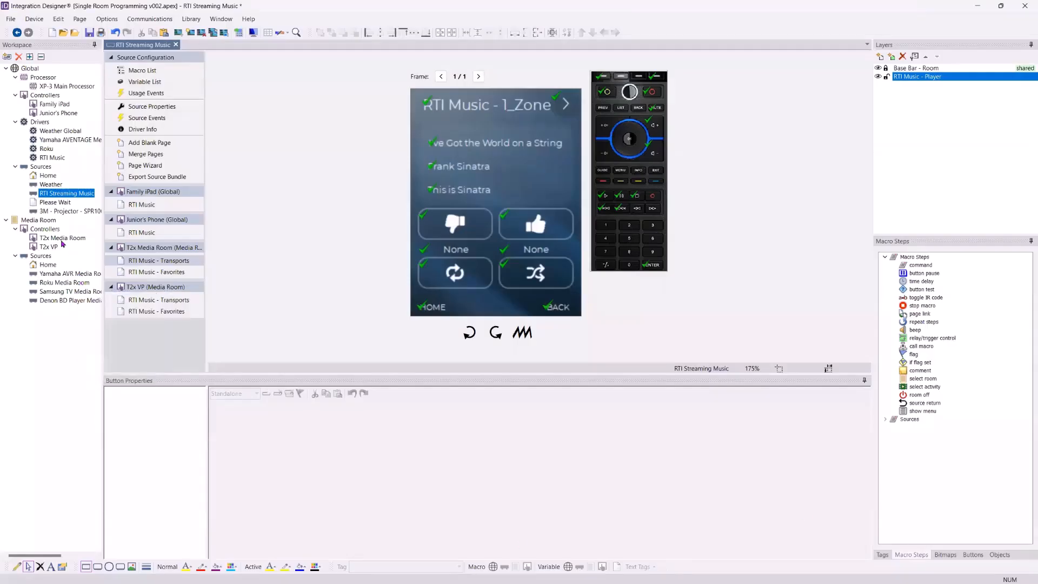
Duplicate the T2x Media Room controller as a new device named 3
{"action": "double_click", "coordinate": [62, 241]}
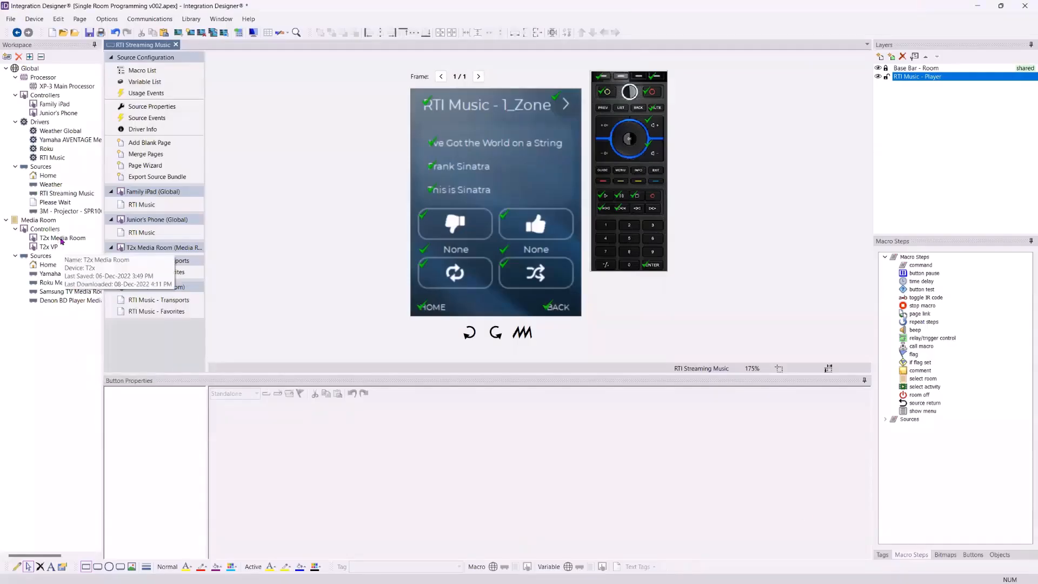
{"action": "right_click", "coordinate": [63, 240]}
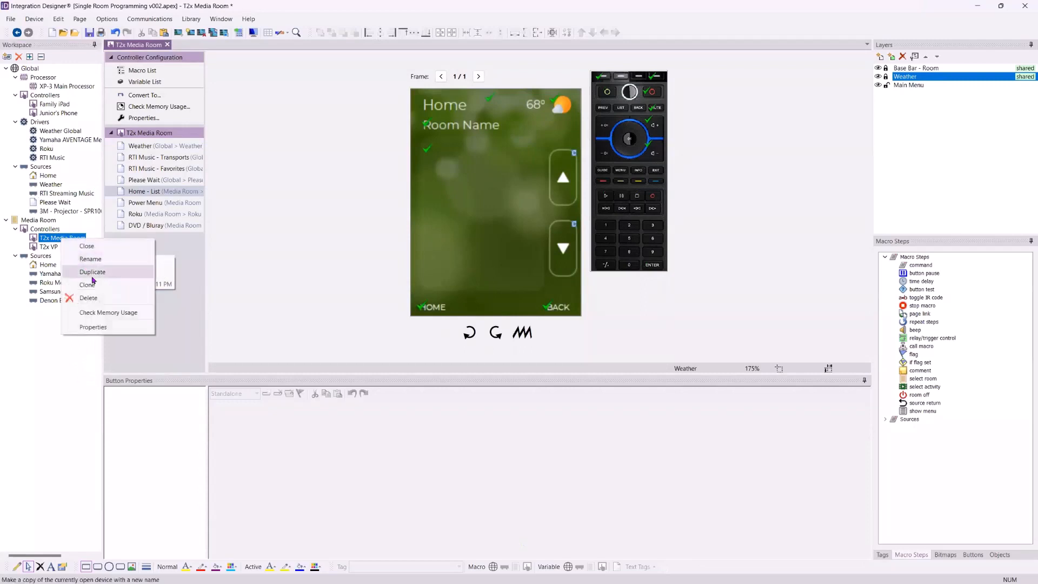
{"action": "left_click", "coordinate": [92, 272]}
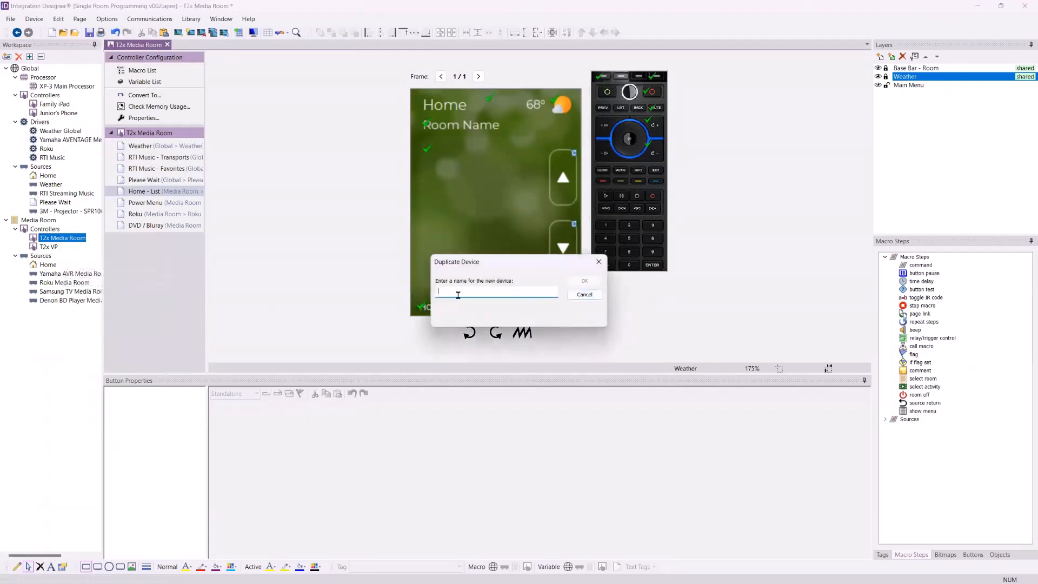
{"action": "left_click", "coordinate": [584, 280]}
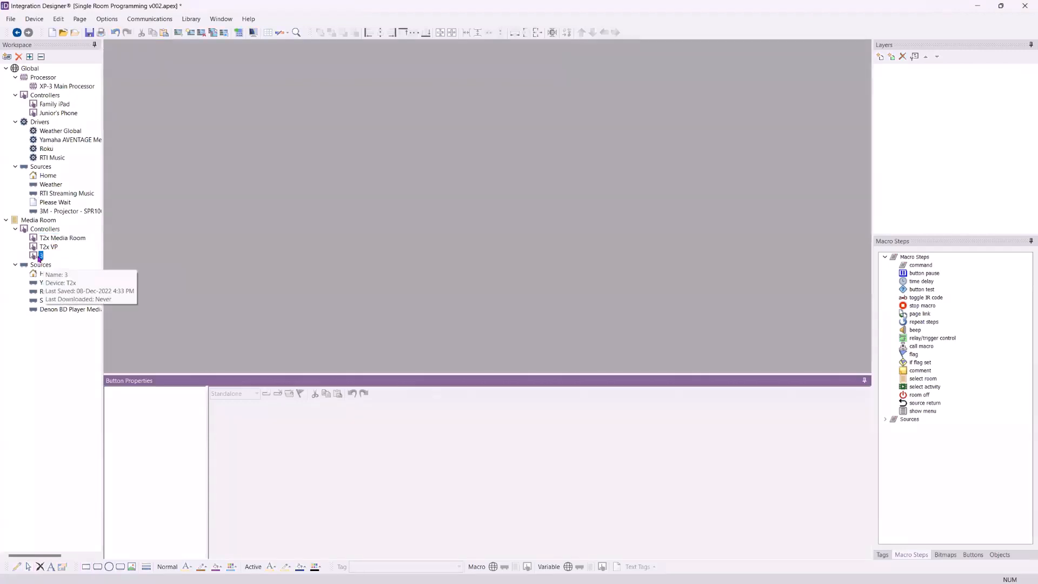
Convert the duplicated controller 3 to a T4x, confirming the conversion
{"action": "double_click", "coordinate": [39, 256]}
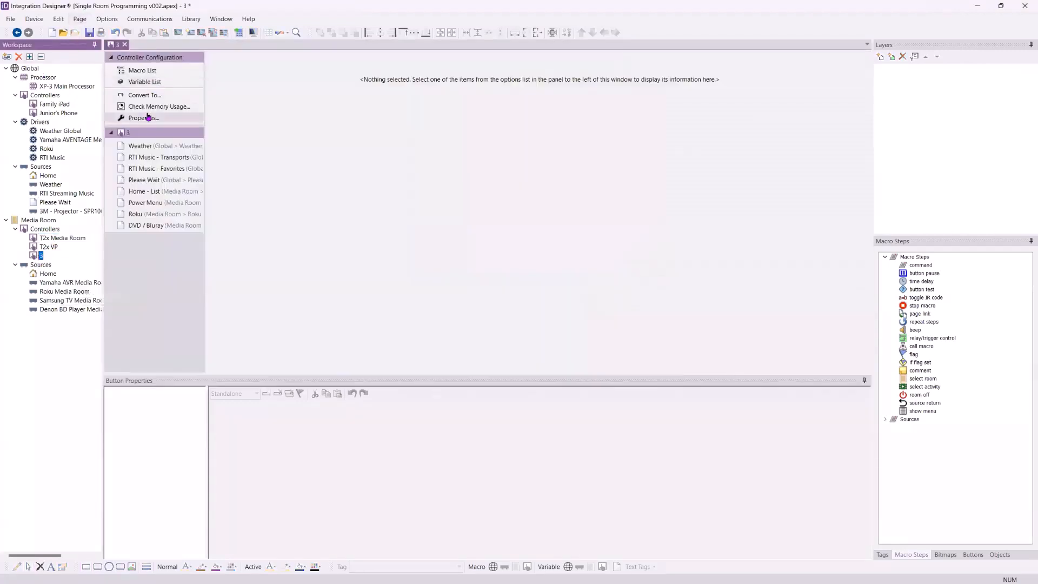
{"action": "left_click", "coordinate": [144, 96]}
{"action": "left_click", "coordinate": [195, 202]}
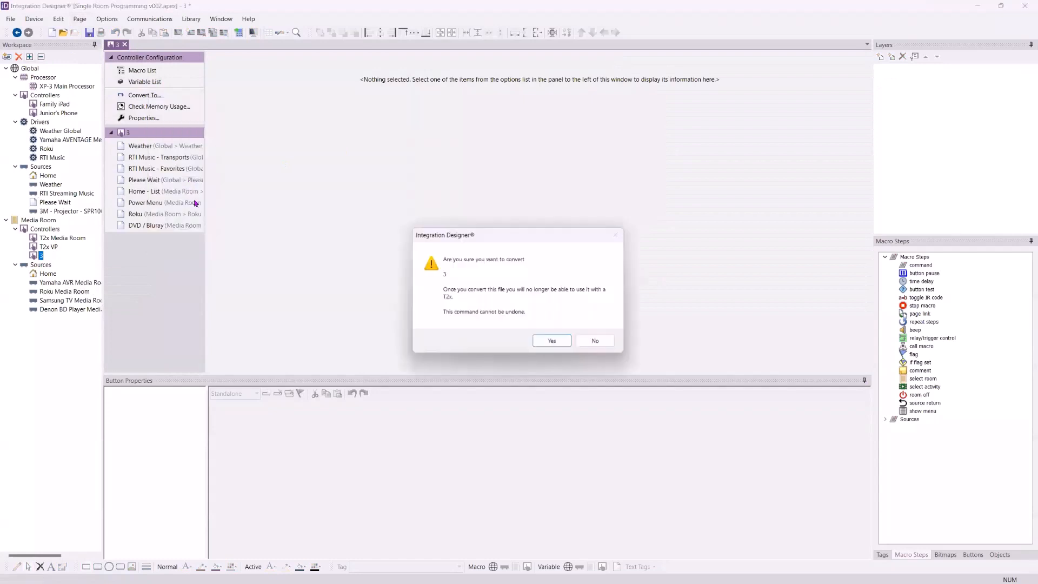
{"action": "left_click", "coordinate": [552, 341]}
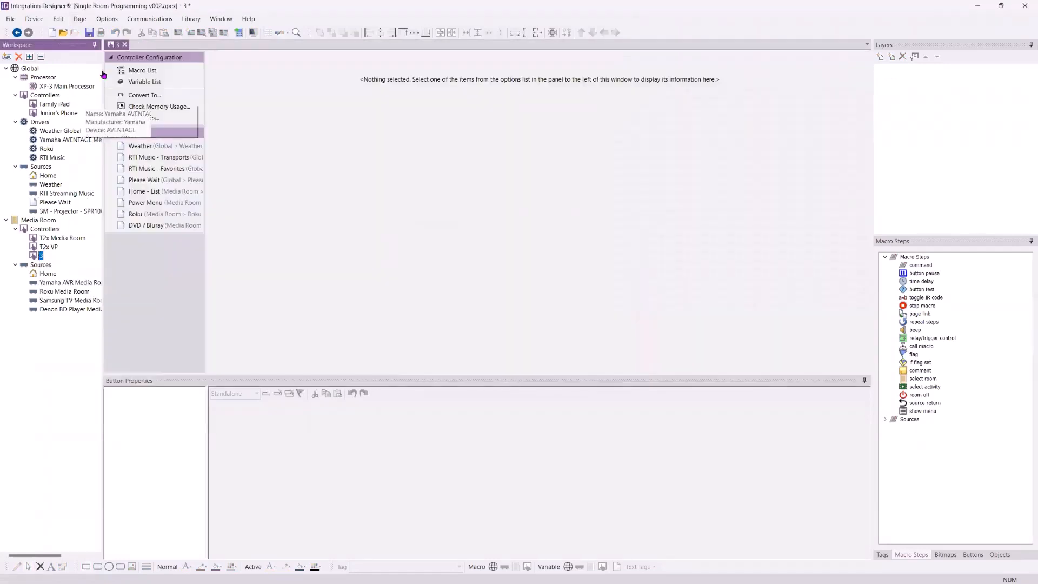
{"action": "left_click", "coordinate": [143, 95]}
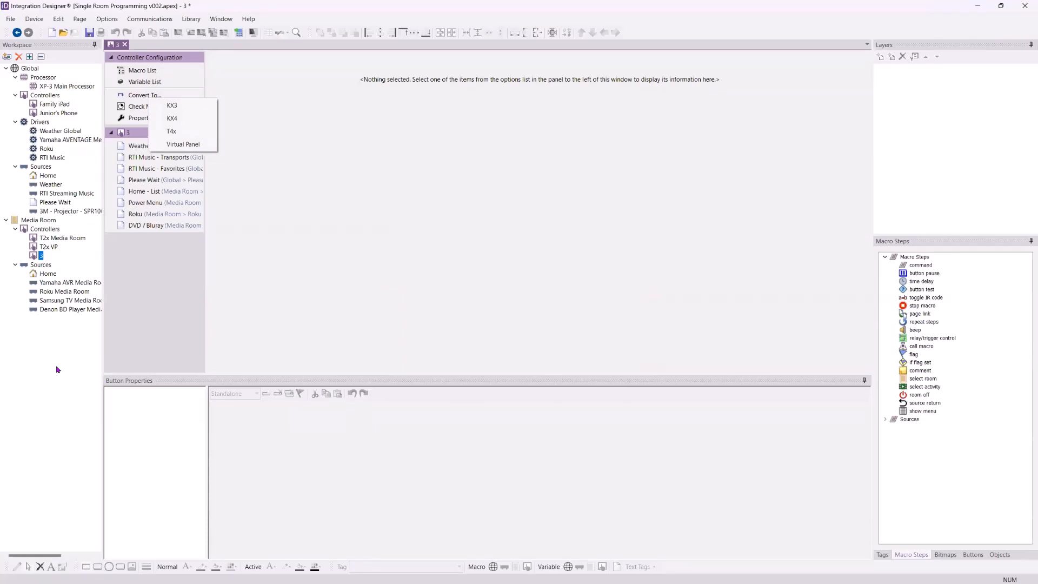
{"action": "left_click", "coordinate": [188, 136]}
{"action": "left_click", "coordinate": [552, 343]}
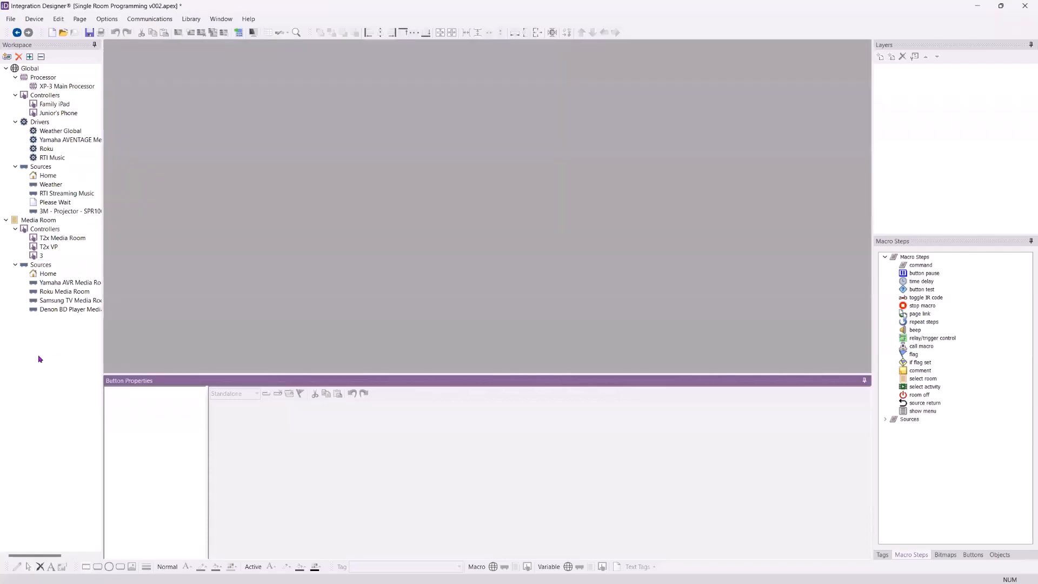
Delete controller 3 from the Media Room controllers
{"action": "double_click", "coordinate": [41, 255]}
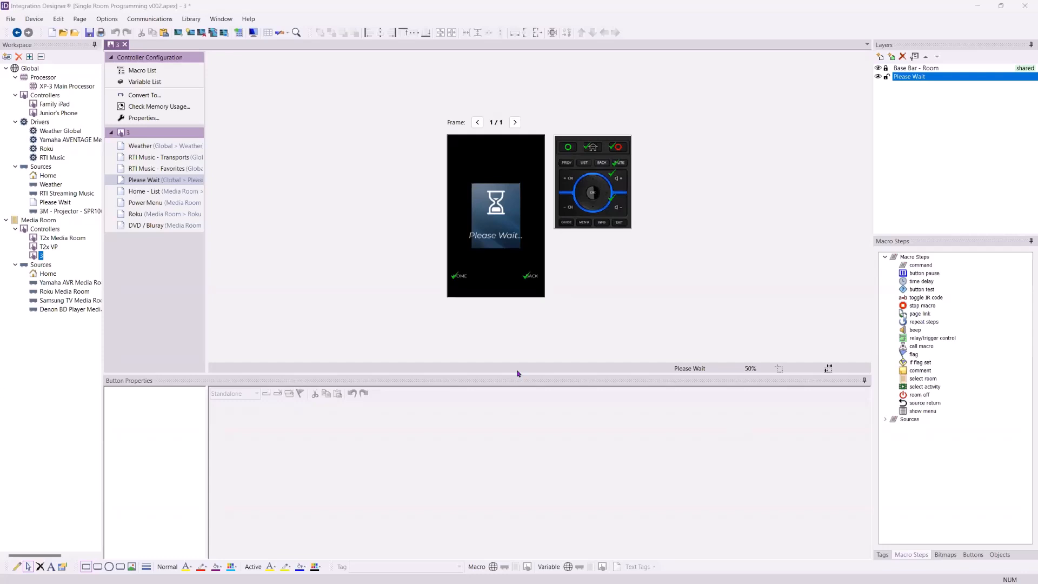
{"action": "right_click", "coordinate": [36, 257]}
{"action": "left_click", "coordinate": [51, 317]}
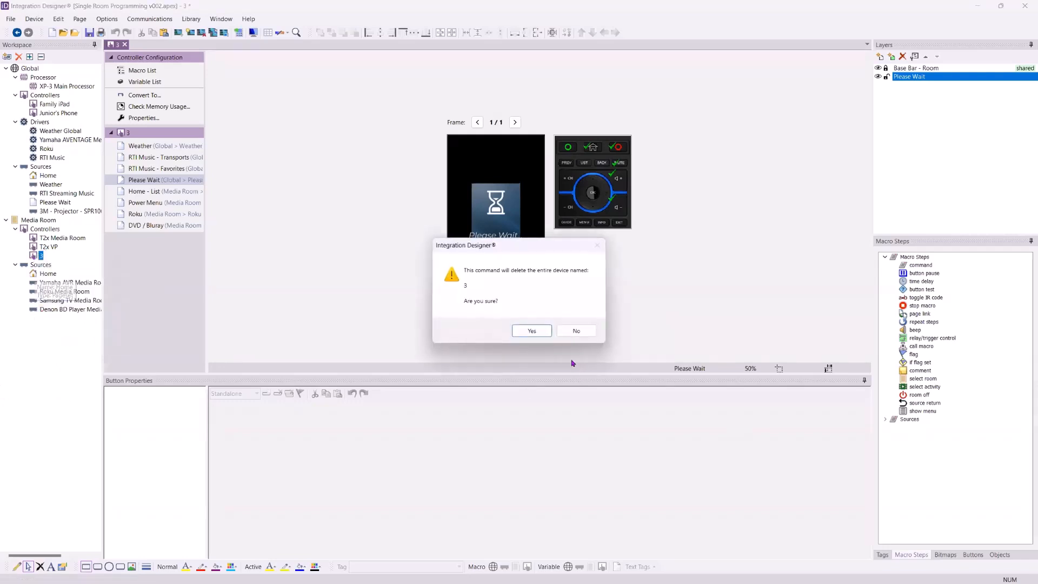
{"action": "left_click", "coordinate": [529, 329]}
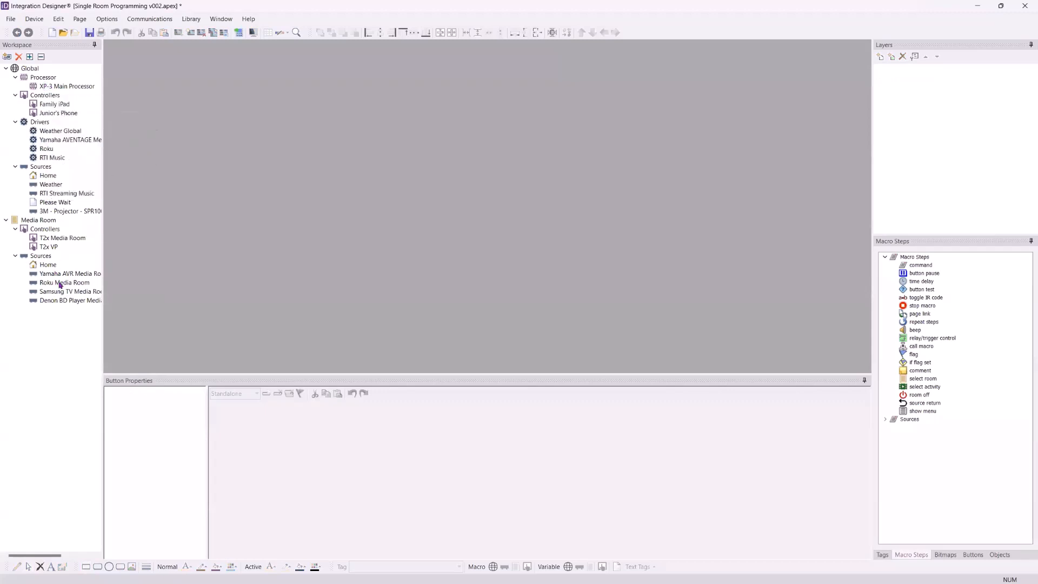
Delete the 3M - Projector - SPR1000 Streaming Projector source from the Global sources
{"action": "left_click", "coordinate": [77, 214]}
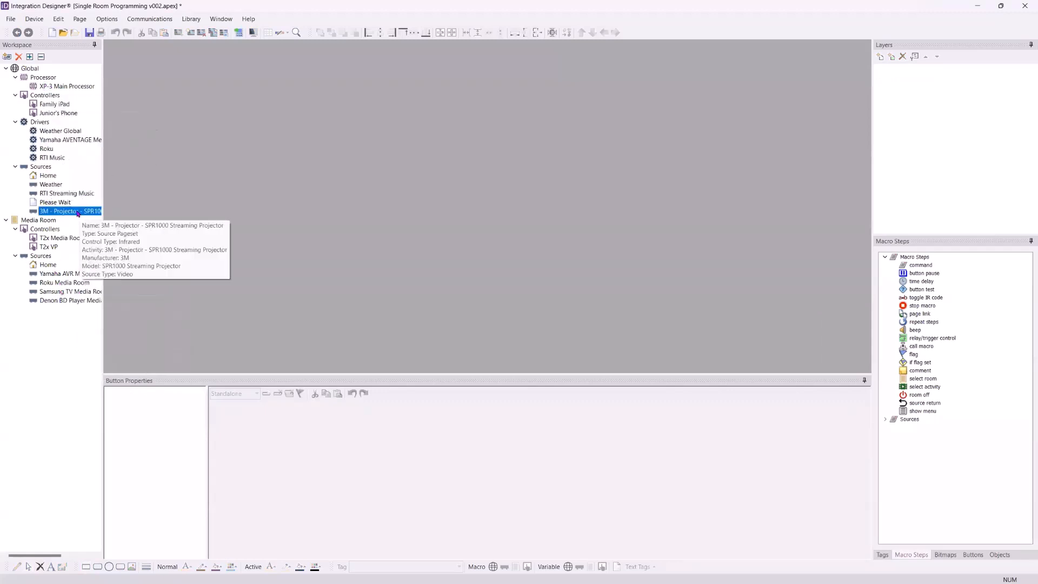
{"action": "right_click", "coordinate": [76, 214]}
{"action": "left_click", "coordinate": [110, 242]}
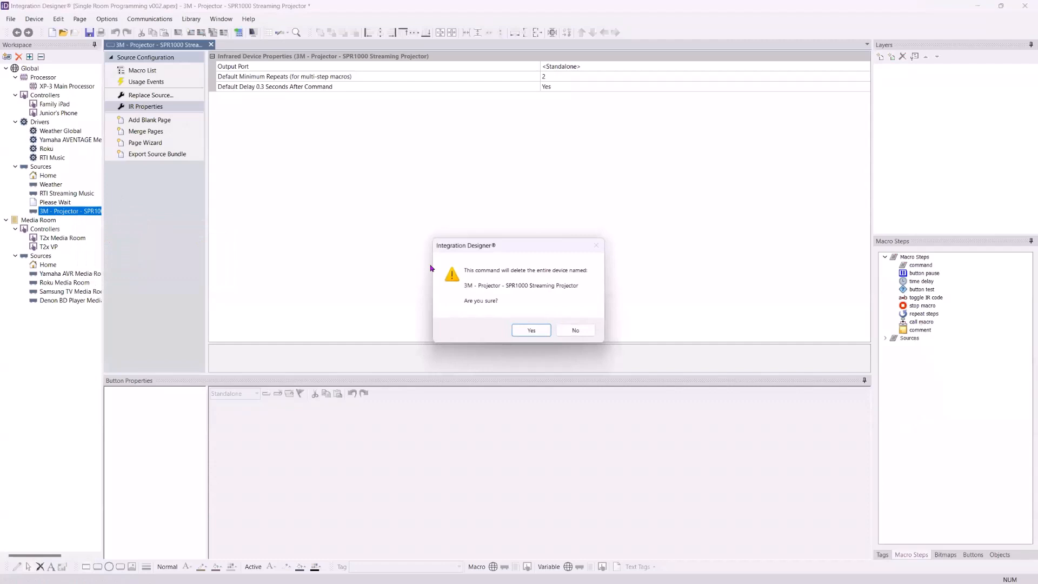
{"action": "left_click", "coordinate": [530, 330]}
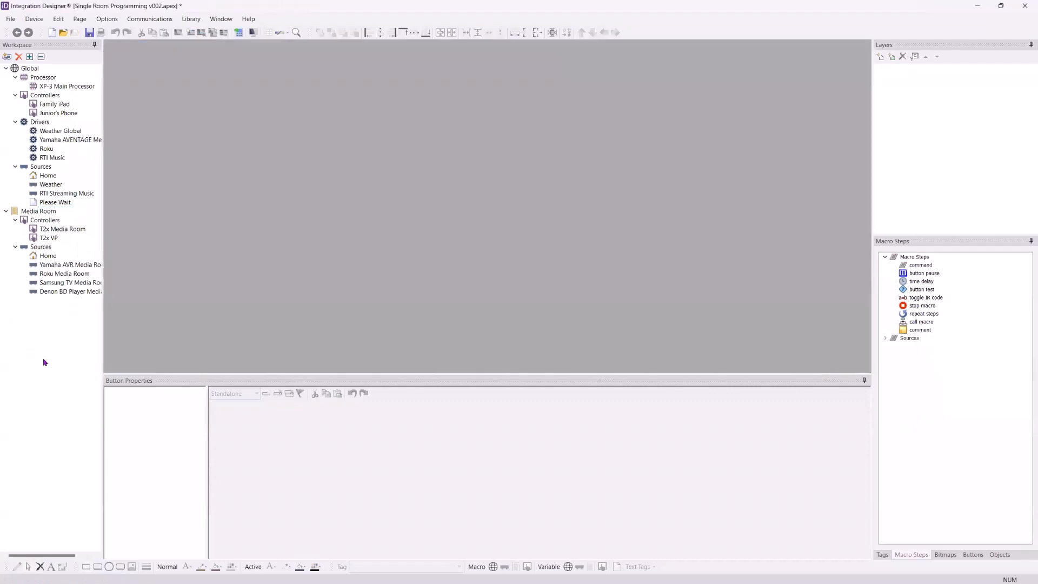